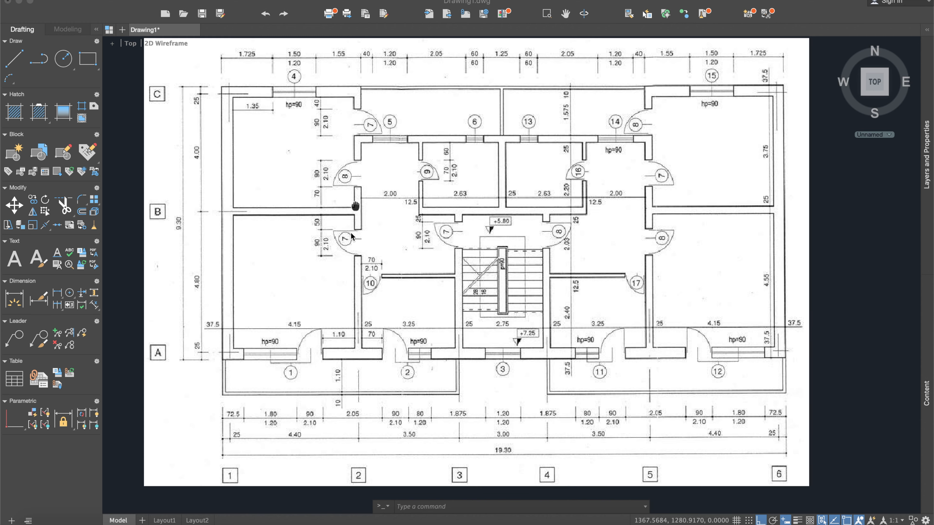
- Show the layer list and create a layer named Wall
{"action": "left_click", "coordinate": [583, 223]}
{"action": "key", "text": "Escape"}
{"action": "scroll", "coordinate": [587, 211], "scroll_direction": "down", "scroll_amount": 4}
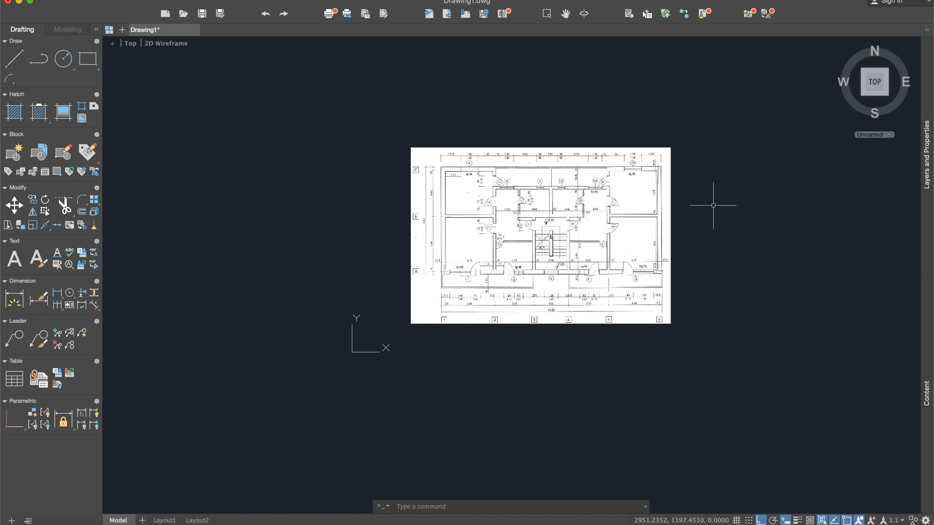
{"action": "middle_click_drag", "start_coordinate": [715, 203], "coordinate": [605, 203]}
{"action": "left_click", "coordinate": [928, 35]}
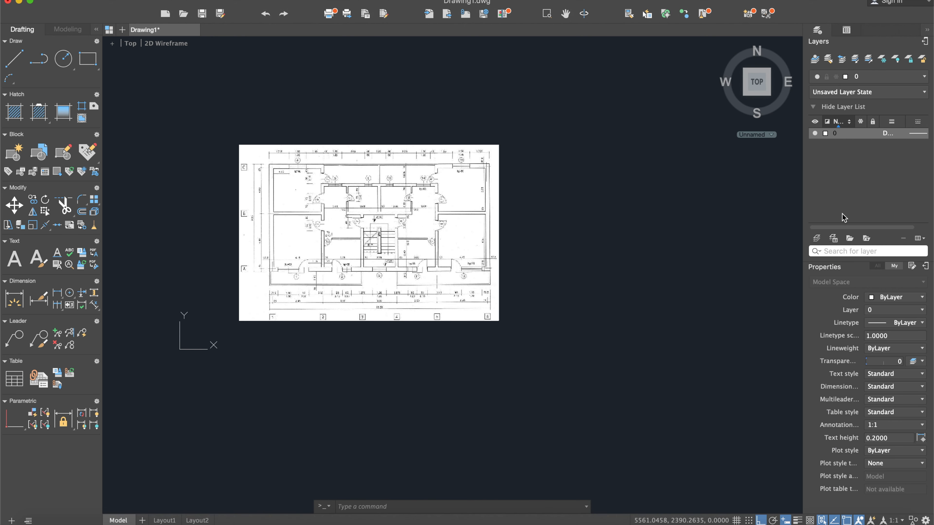
{"action": "left_click", "coordinate": [817, 240]}
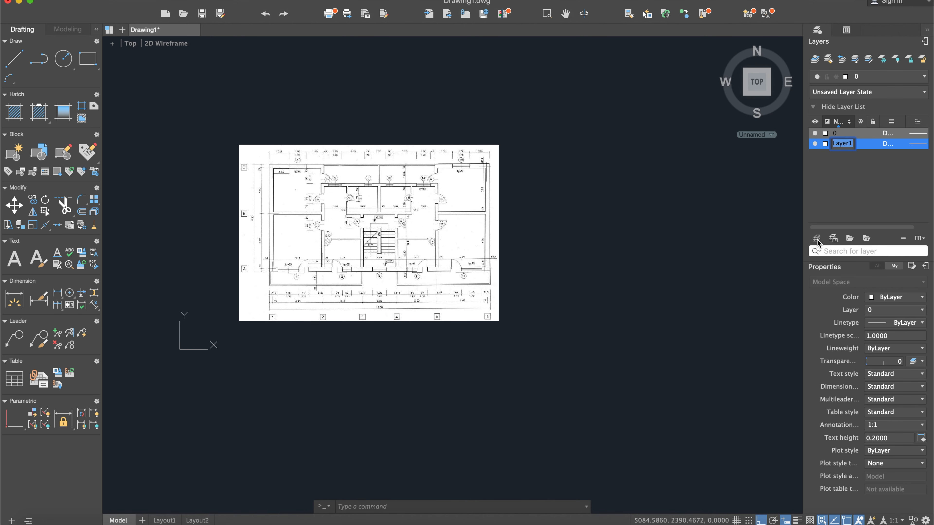
{"action": "type", "text": "Wall"}
{"action": "key", "text": "Return"}
- Set the Wall layer's colour to index colour 30 (orange)
{"action": "left_click", "coordinate": [826, 145]}
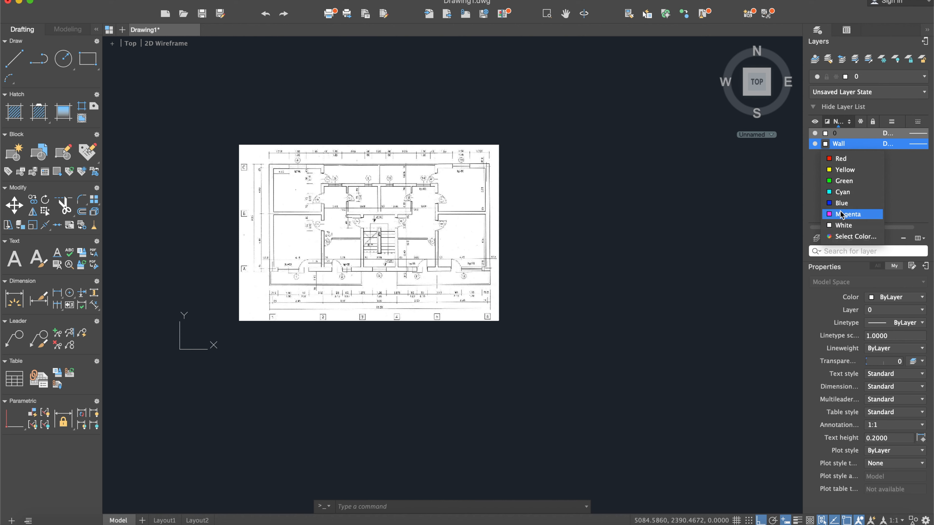
{"action": "left_click", "coordinate": [844, 241]}
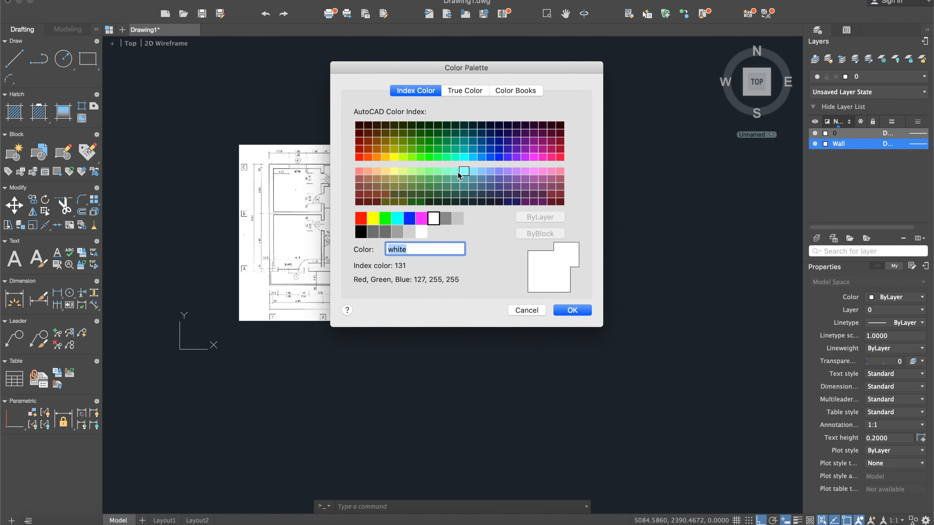
{"action": "left_click", "coordinate": [377, 157]}
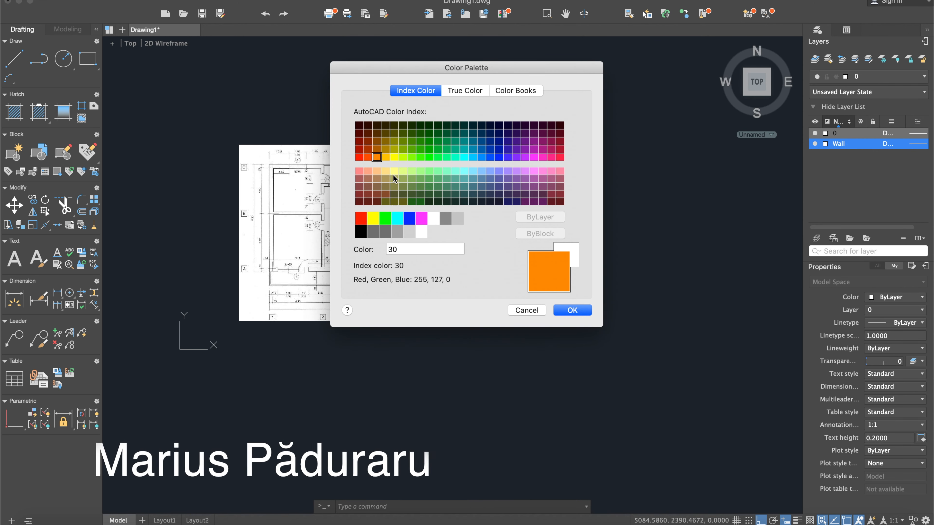
{"action": "left_click", "coordinate": [572, 310]}
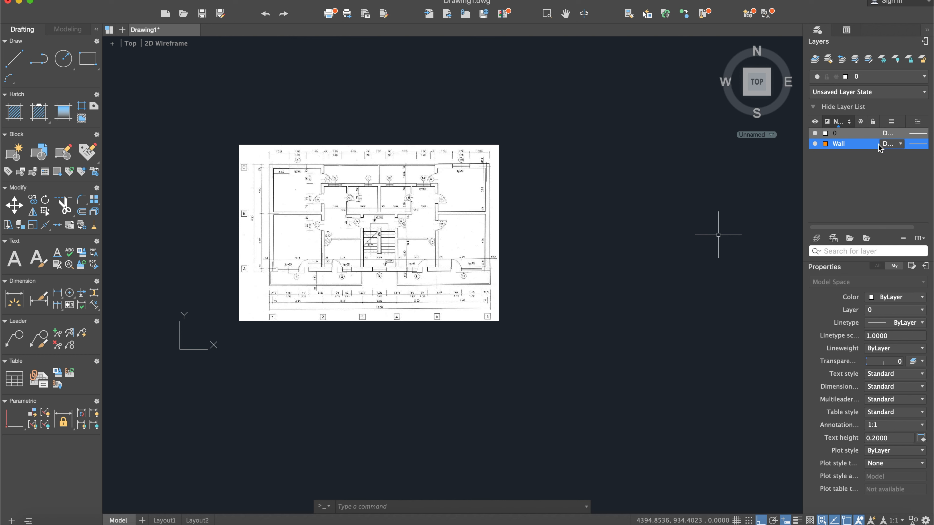
- Set the Wall layer's lineweight to 0.50 mm and its linetype to Continuous
{"action": "left_click", "coordinate": [891, 143]}
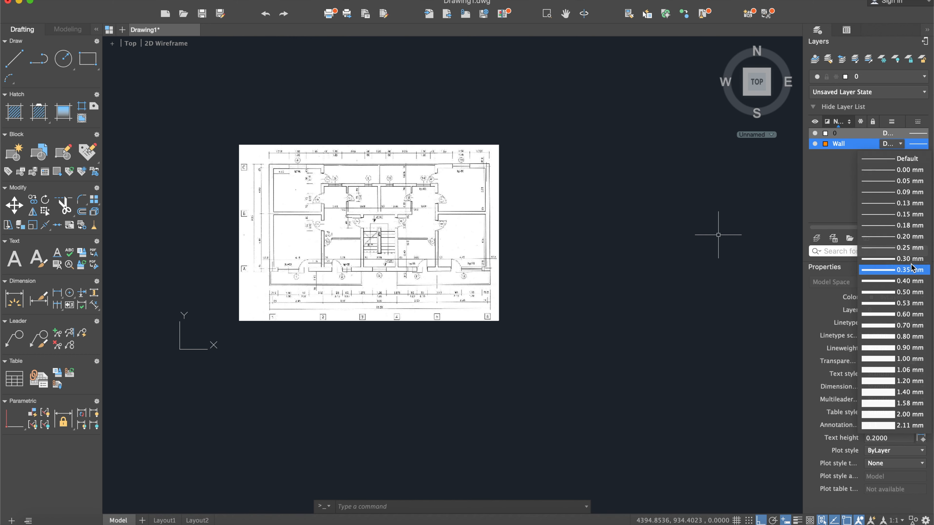
{"action": "left_click", "coordinate": [911, 293]}
{"action": "left_click", "coordinate": [922, 144]}
{"action": "left_click", "coordinate": [923, 144]}
{"action": "left_click", "coordinate": [914, 159]}
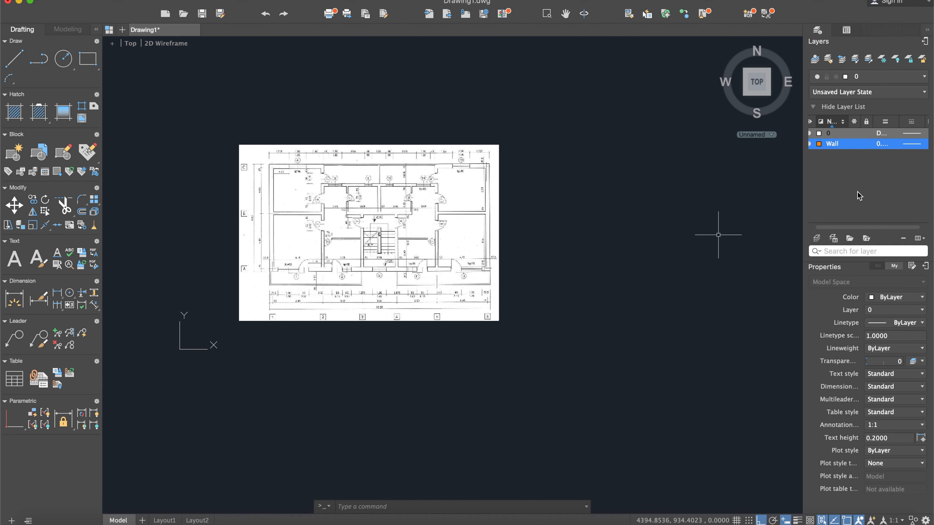
- Create a layer named Window and set its colour to green
{"action": "left_click_drag", "start_coordinate": [862, 226], "coordinate": [841, 229]}
{"action": "left_click", "coordinate": [817, 239]}
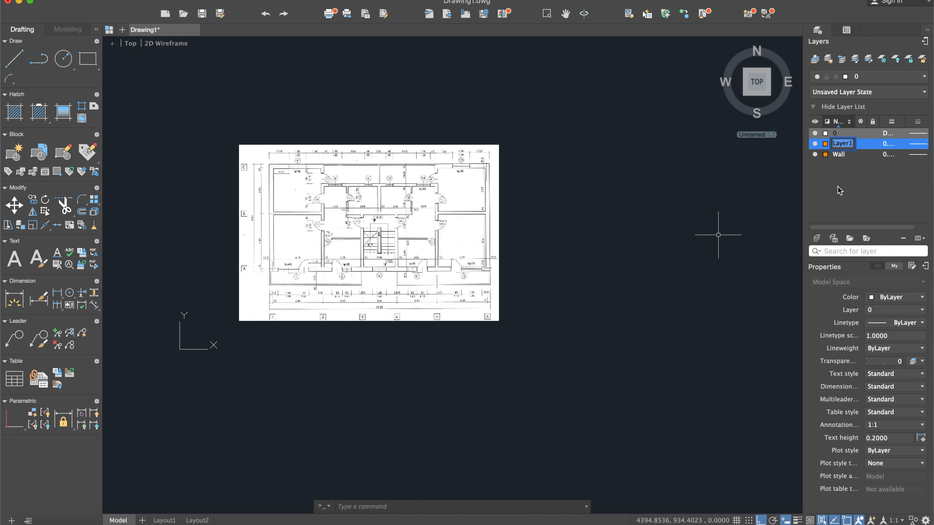
{"action": "type", "text": "Won"}
{"action": "key", "text": "Return"}
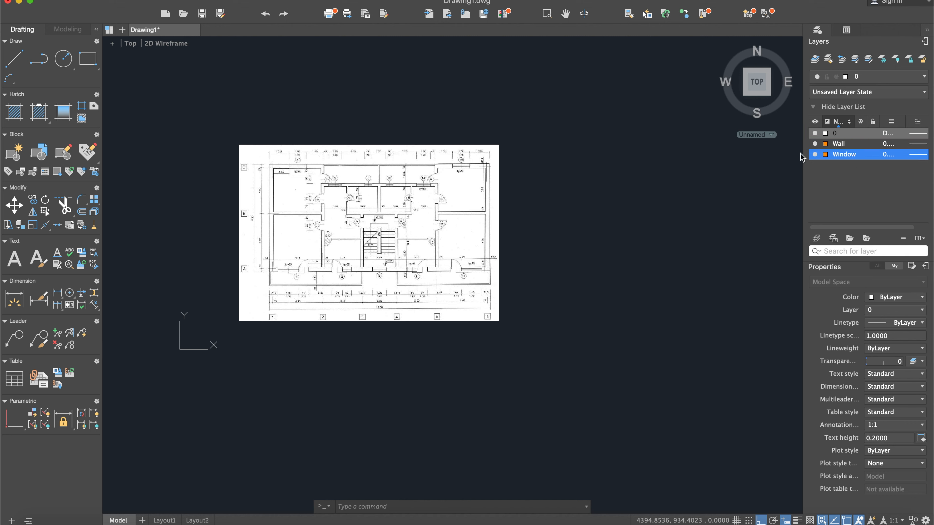
{"action": "left_click", "coordinate": [825, 154]}
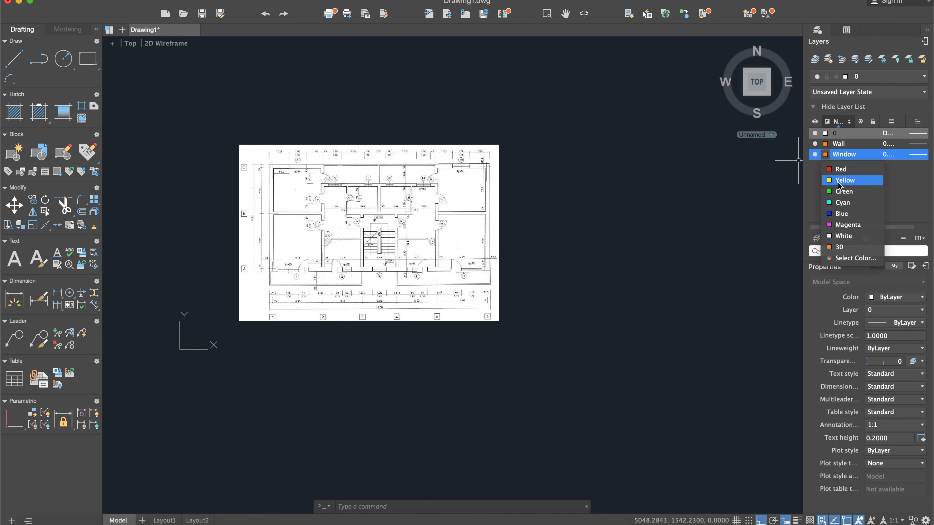
{"action": "left_click", "coordinate": [842, 192]}
- Set the Window layer's lineweight to Default and its linetype to Continuous
{"action": "left_click", "coordinate": [888, 155]}
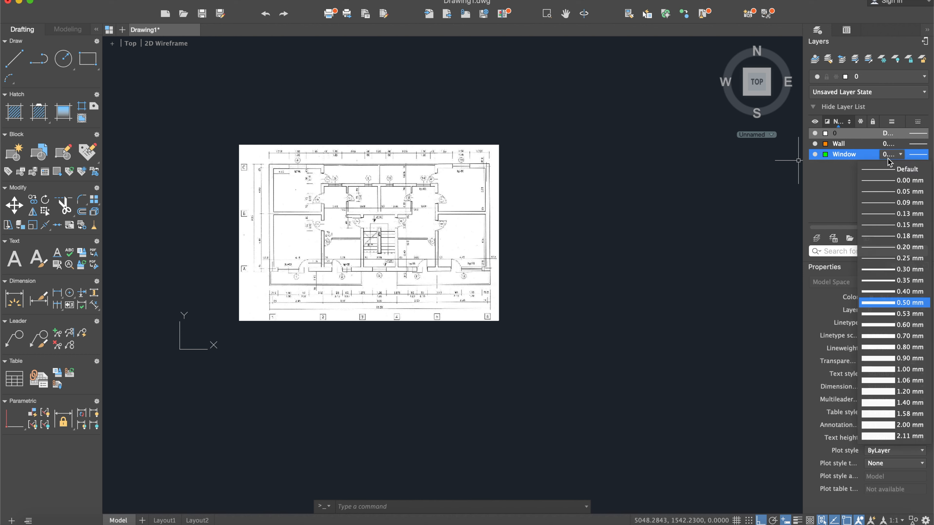
{"action": "left_click", "coordinate": [893, 166]}
{"action": "left_click", "coordinate": [920, 155]}
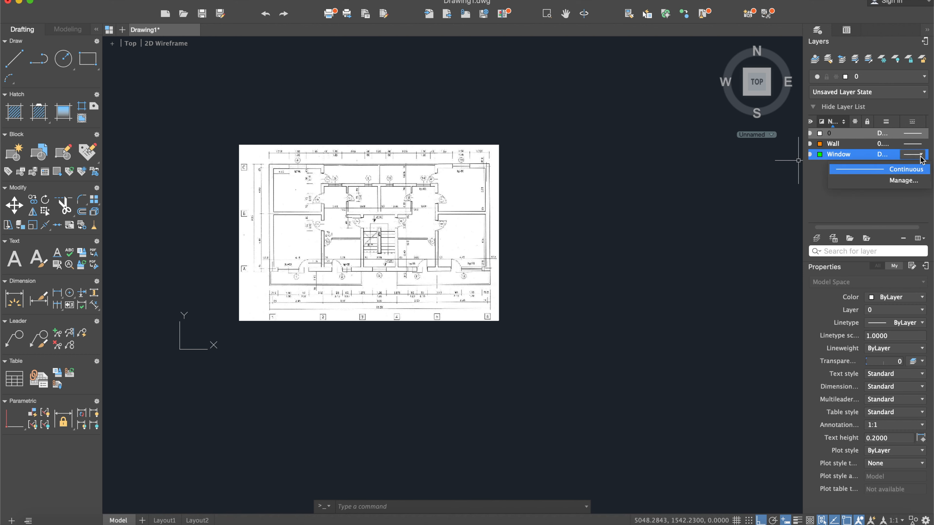
{"action": "left_click", "coordinate": [918, 170]}
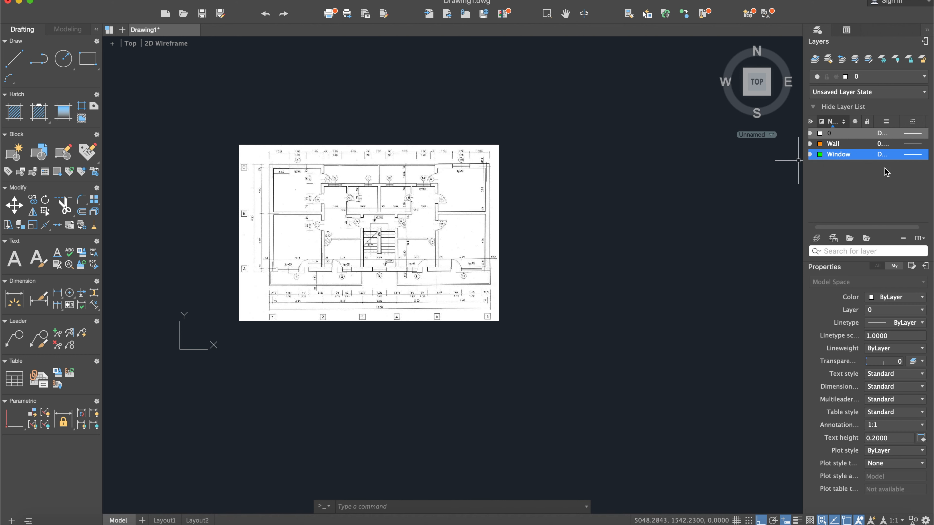
- Create a layer named Axis with red colour and Default lineweight
{"action": "left_click_drag", "start_coordinate": [839, 227], "coordinate": [825, 229]}
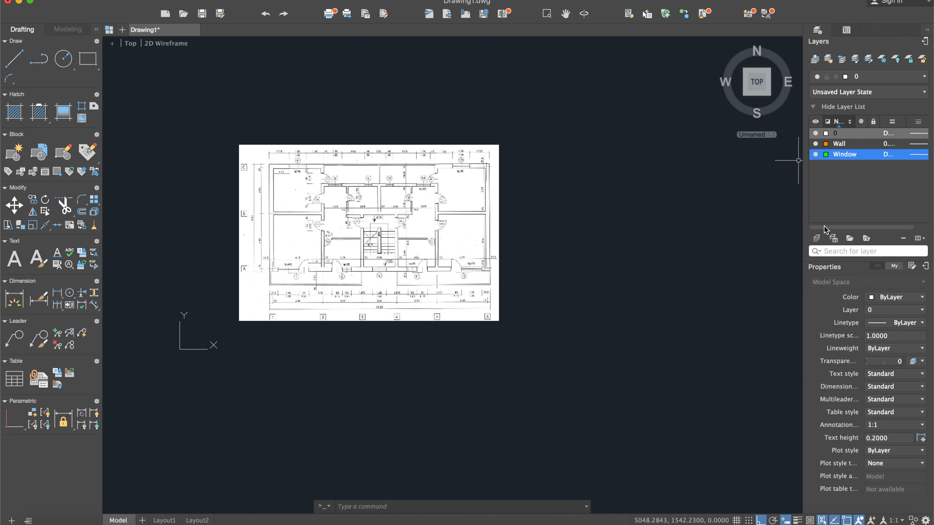
{"action": "left_click", "coordinate": [818, 238]}
{"action": "key", "text": "BackSpace"}
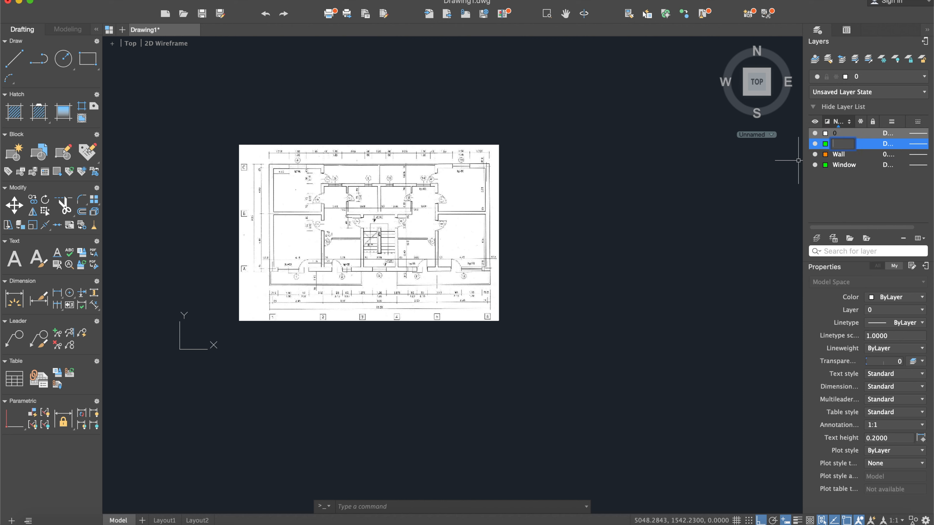
{"action": "key", "text": "Return"}
{"action": "left_click", "coordinate": [825, 144]}
{"action": "left_click", "coordinate": [842, 156]}
{"action": "left_click", "coordinate": [884, 147]}
{"action": "left_click", "coordinate": [888, 159]}
- Load the DASHDOTX2 linetype from acad.lin and assign it to the Axis layer
{"action": "left_click", "coordinate": [920, 143]}
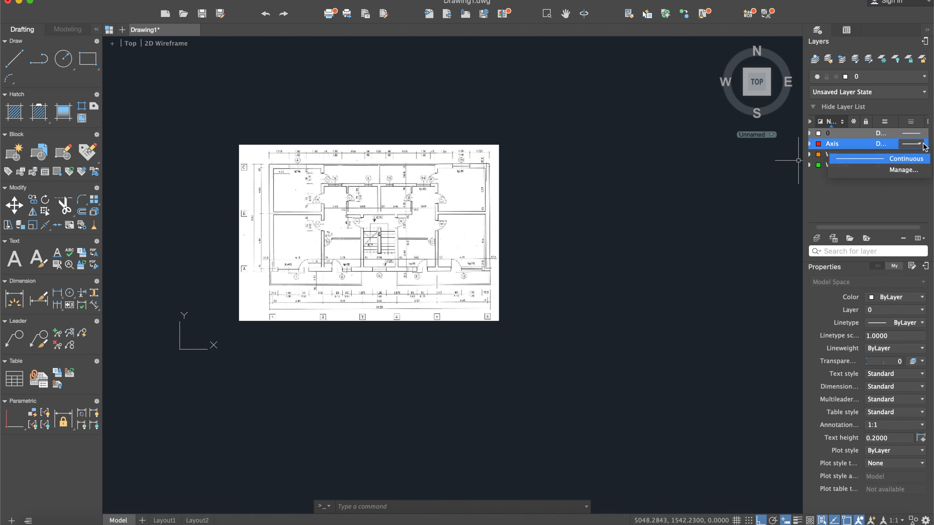
{"action": "left_click", "coordinate": [911, 170]}
{"action": "mouse_move", "coordinate": [324, 295]}
{"action": "left_mouse_down"}
{"action": "mouse_move", "coordinate": [623, 204]}
{"action": "mouse_move", "coordinate": [631, 187]}
{"action": "left_mouse_up"}
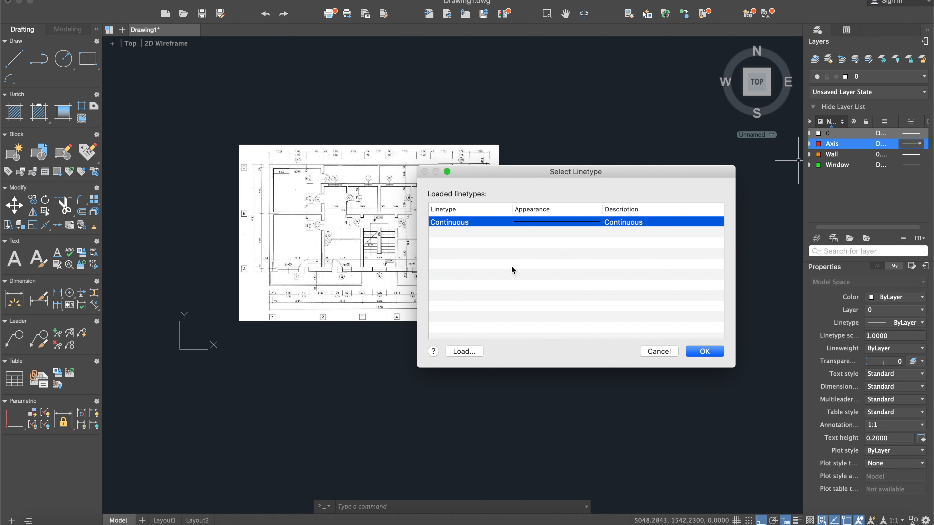
{"action": "left_click", "coordinate": [465, 352]}
{"action": "scroll", "coordinate": [485, 178], "scroll_direction": "down", "scroll_amount": 5}
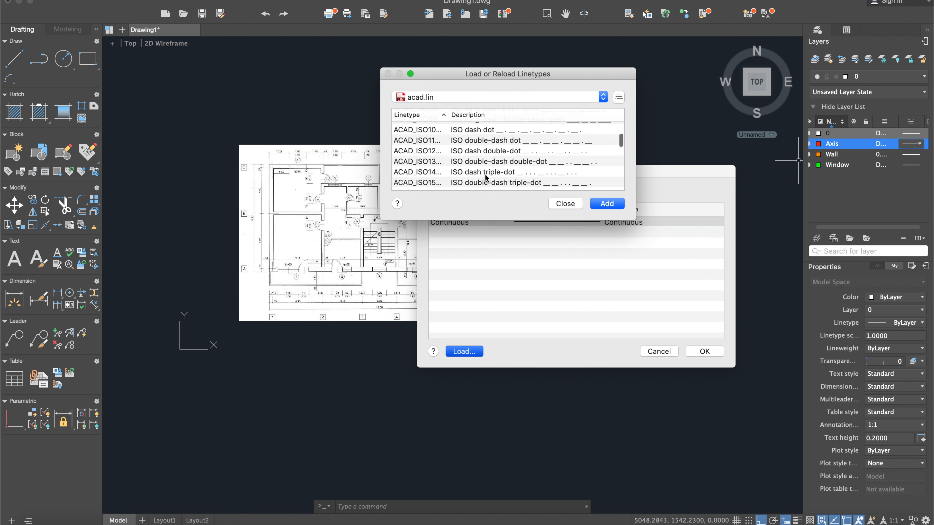
{"action": "scroll", "coordinate": [486, 178], "scroll_direction": "down", "scroll_amount": 4}
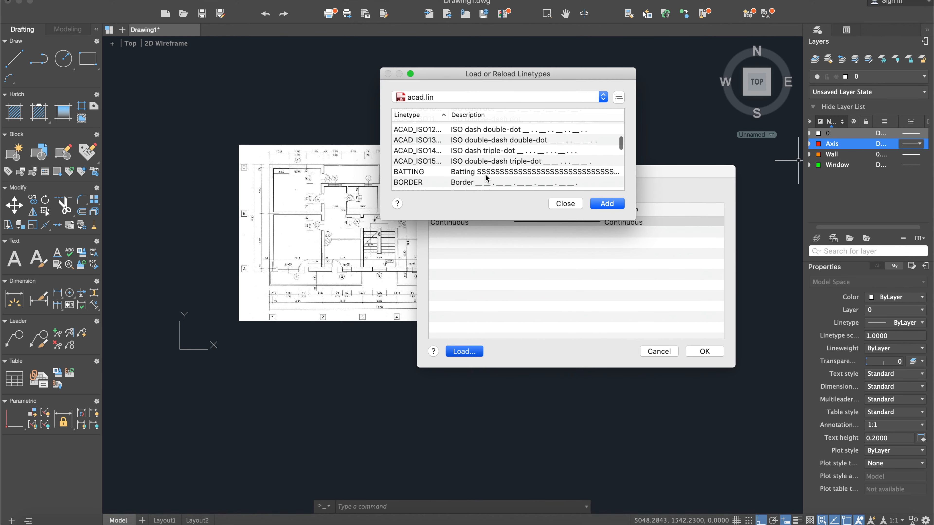
{"action": "scroll", "coordinate": [485, 178], "scroll_direction": "down", "scroll_amount": 6}
{"action": "scroll", "coordinate": [485, 178], "scroll_direction": "up", "scroll_amount": 12}
{"action": "scroll", "coordinate": [486, 178], "scroll_direction": "down", "scroll_amount": 15}
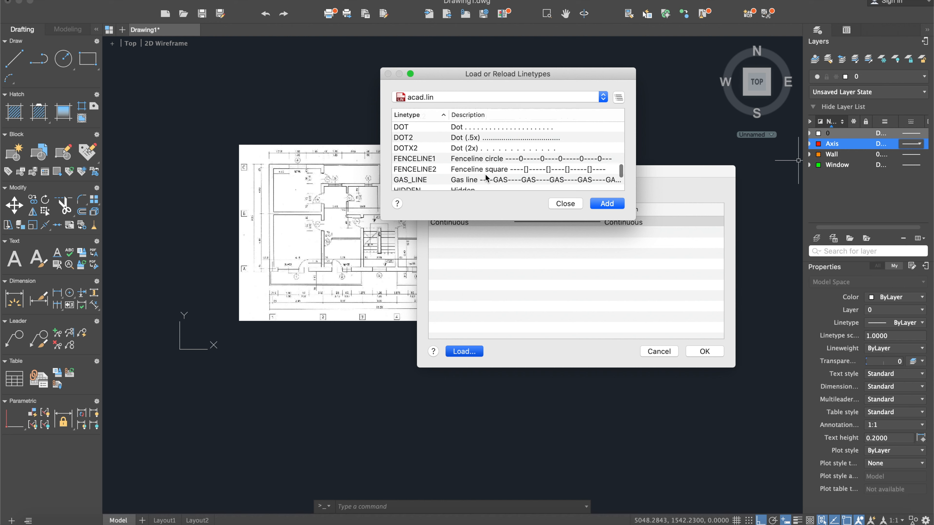
{"action": "scroll", "coordinate": [486, 178], "scroll_direction": "up", "scroll_amount": 3}
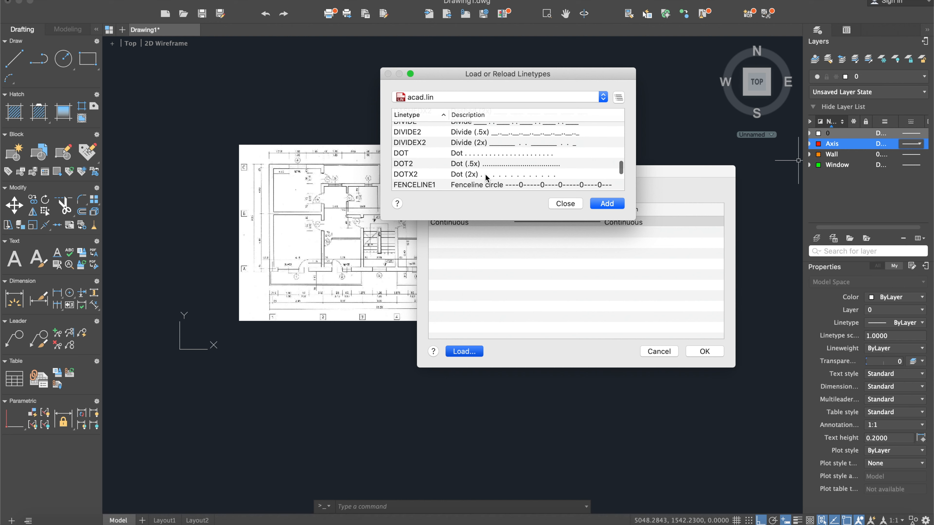
{"action": "scroll", "coordinate": [486, 178], "scroll_direction": "up", "scroll_amount": 5}
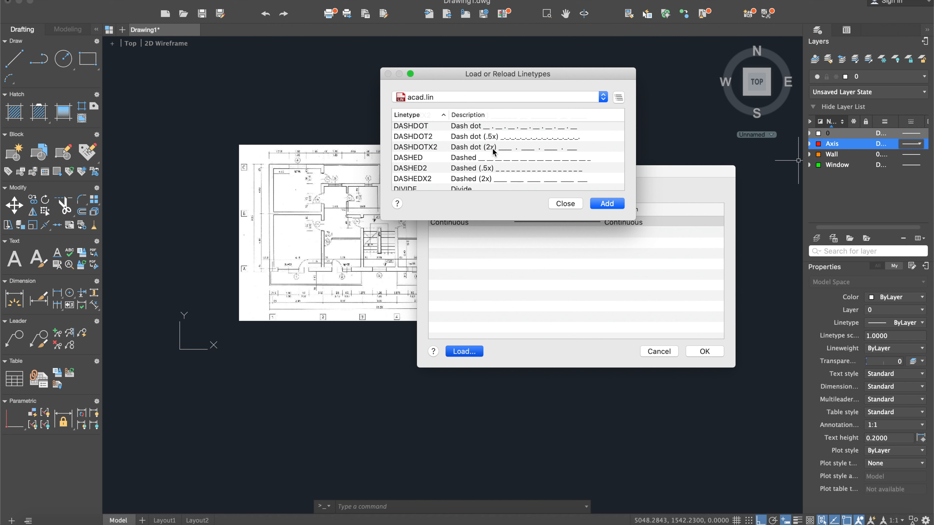
{"action": "left_click", "coordinate": [493, 149]}
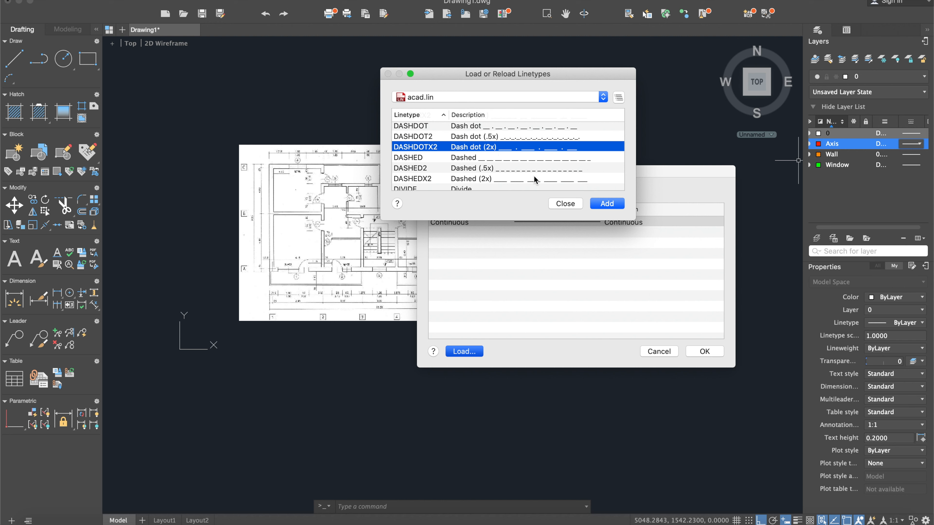
{"action": "left_click", "coordinate": [619, 208]}
{"action": "left_click", "coordinate": [628, 234]}
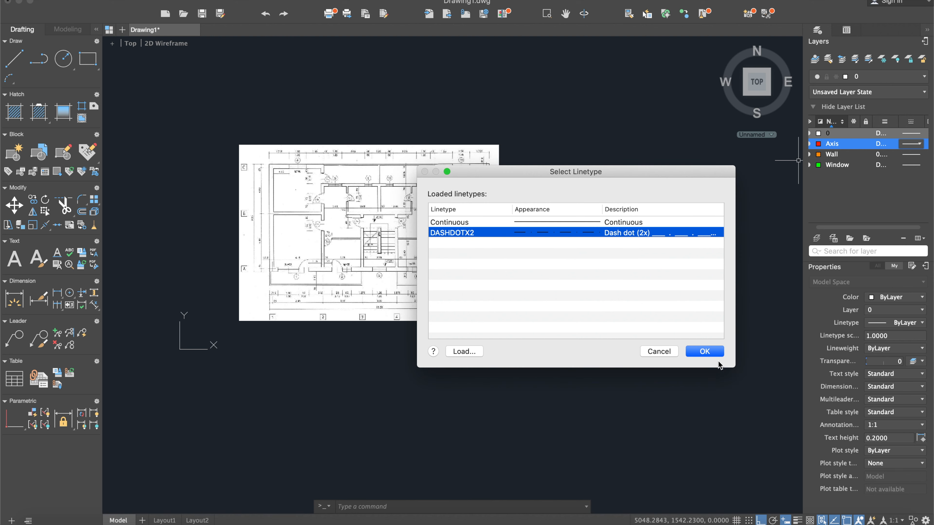
{"action": "left_click", "coordinate": [706, 352]}
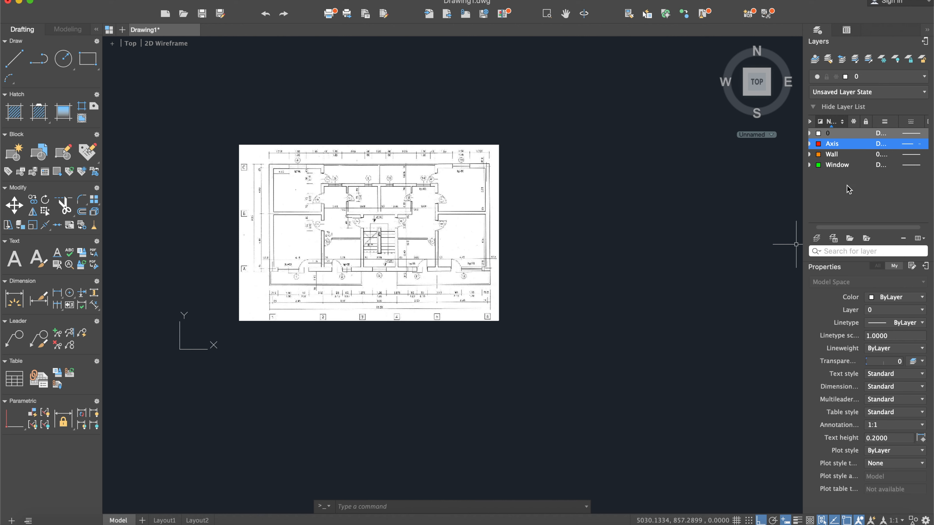
- Make the Axis layer the current layer
{"action": "double_click", "coordinate": [838, 148]}
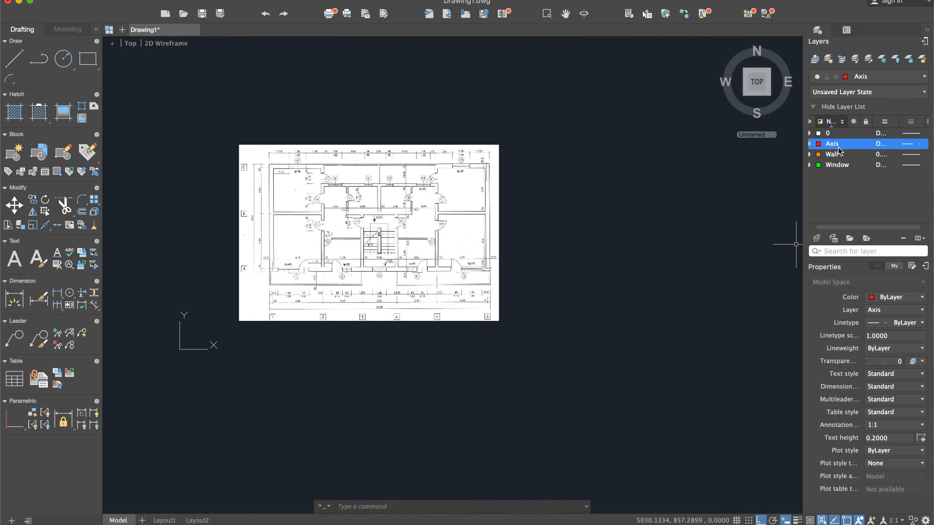
{"action": "middle_click_drag", "start_coordinate": [672, 230], "coordinate": [596, 252]}
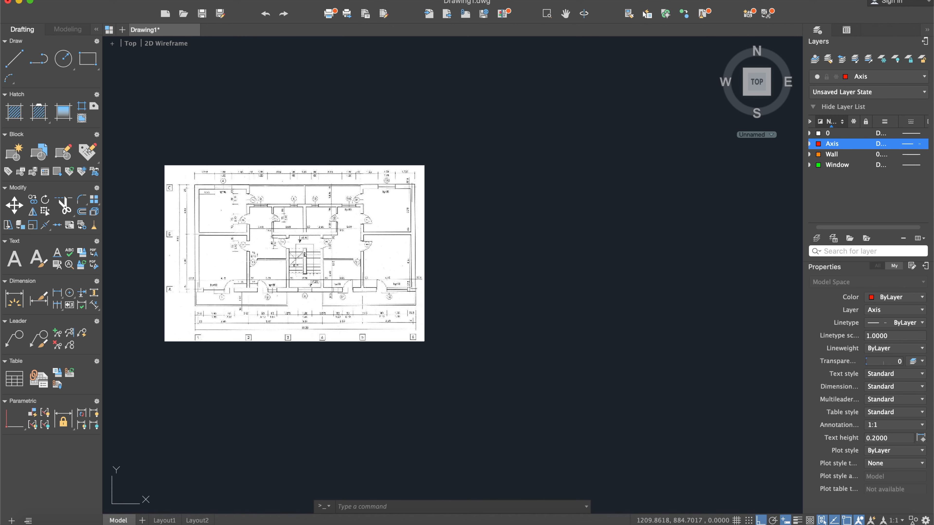
{"action": "scroll", "coordinate": [245, 264], "scroll_direction": "up", "scroll_amount": 2}
{"action": "middle_click_drag", "start_coordinate": [169, 252], "coordinate": [281, 220]}
{"action": "scroll", "coordinate": [257, 226], "scroll_direction": "up", "scroll_amount": 3}
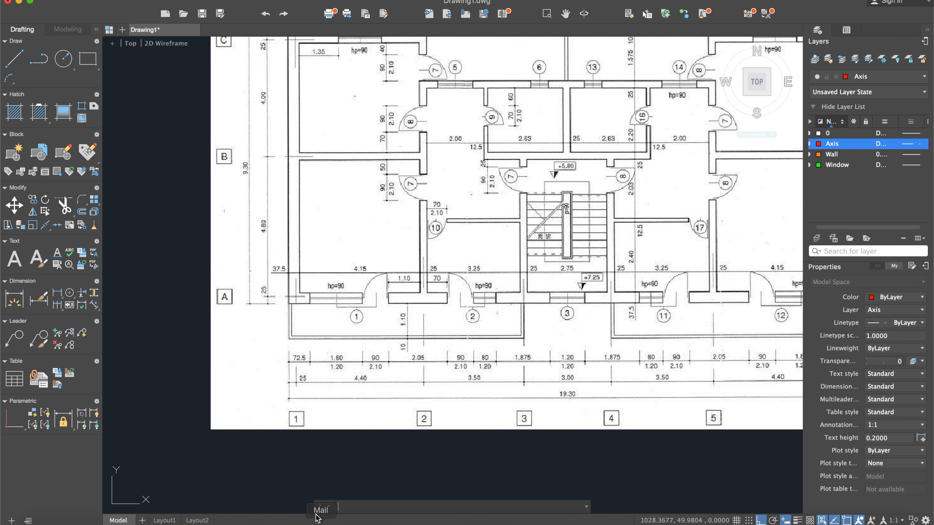
- Draw a vertical axis line 930 units long in the empty area beside the scanned floor plan
{"action": "left_click", "coordinate": [14, 58]}
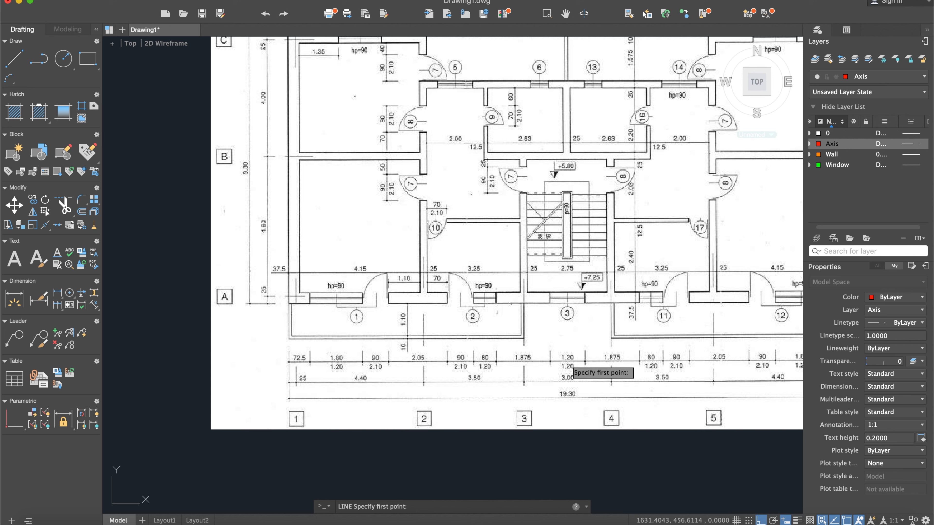
{"action": "scroll", "coordinate": [568, 366], "scroll_direction": "down", "scroll_amount": 5}
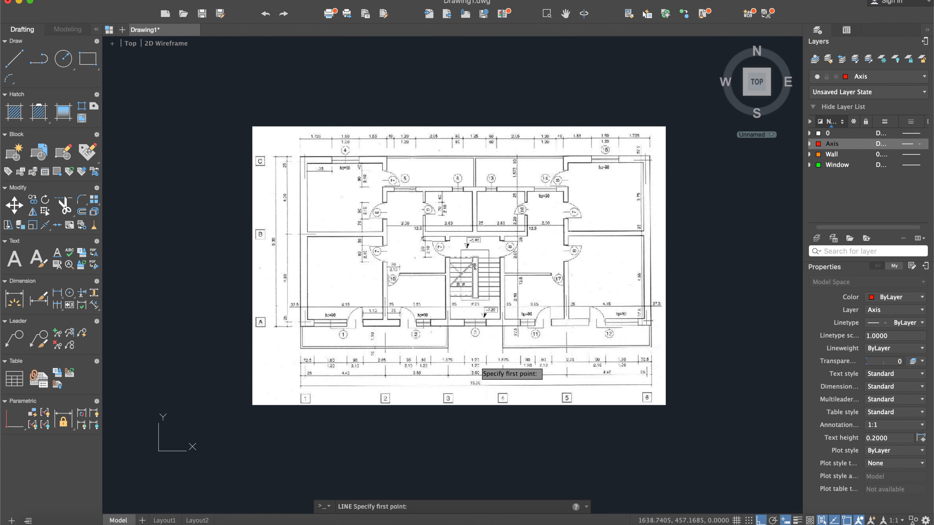
{"action": "middle_click_drag", "start_coordinate": [603, 345], "coordinate": [503, 353]}
{"action": "middle_click_drag", "start_coordinate": [188, 324], "coordinate": [294, 304]}
{"action": "scroll", "coordinate": [293, 252], "scroll_direction": "up", "scroll_amount": 3}
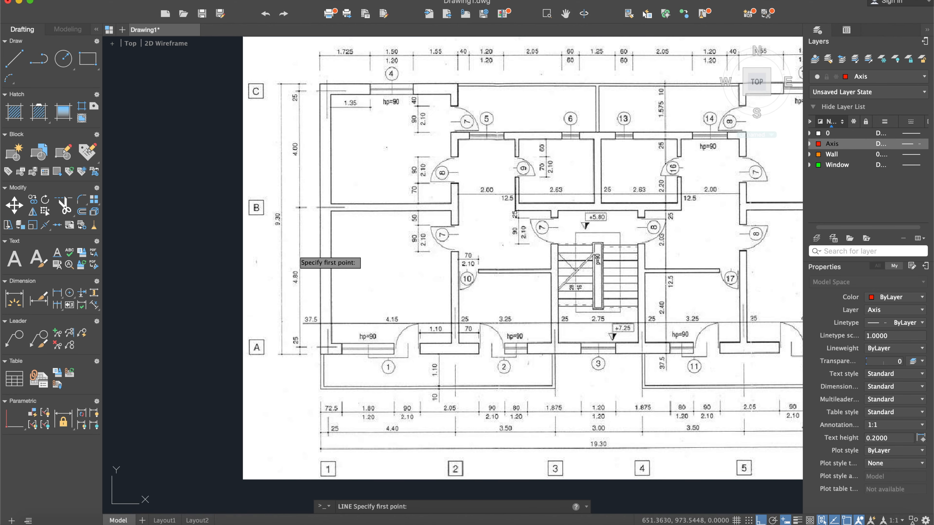
{"action": "scroll", "coordinate": [283, 221], "scroll_direction": "up", "scroll_amount": 2}
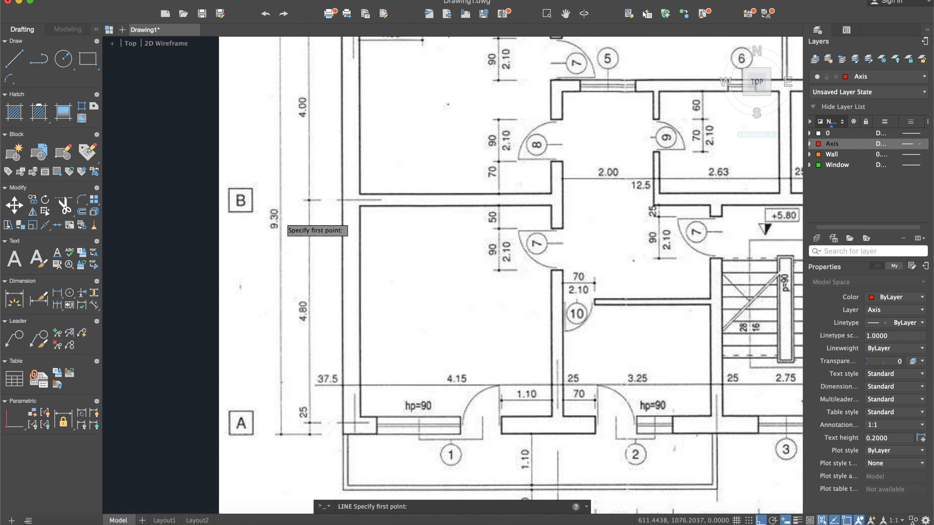
{"action": "scroll", "coordinate": [283, 221], "scroll_direction": "down", "scroll_amount": 4}
{"action": "middle_click_drag", "start_coordinate": [476, 220], "coordinate": [345, 219]}
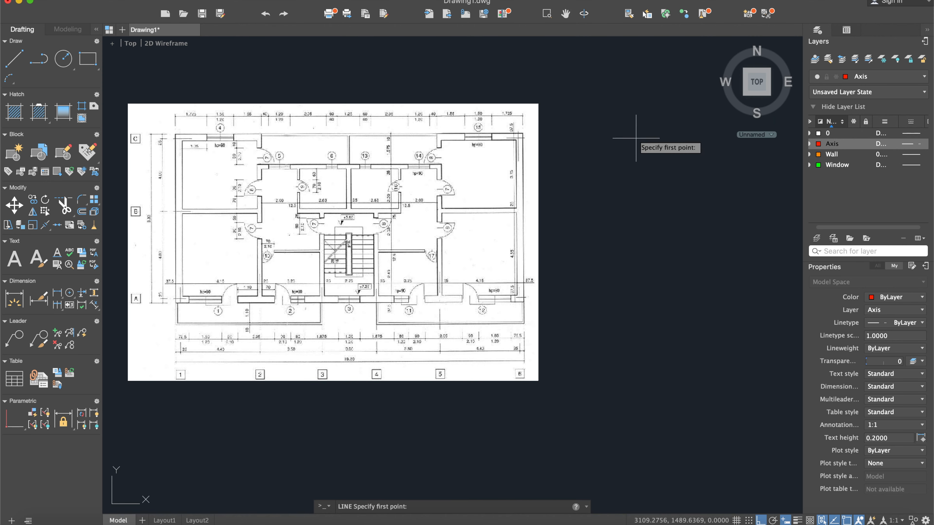
{"action": "left_click", "coordinate": [629, 106]}
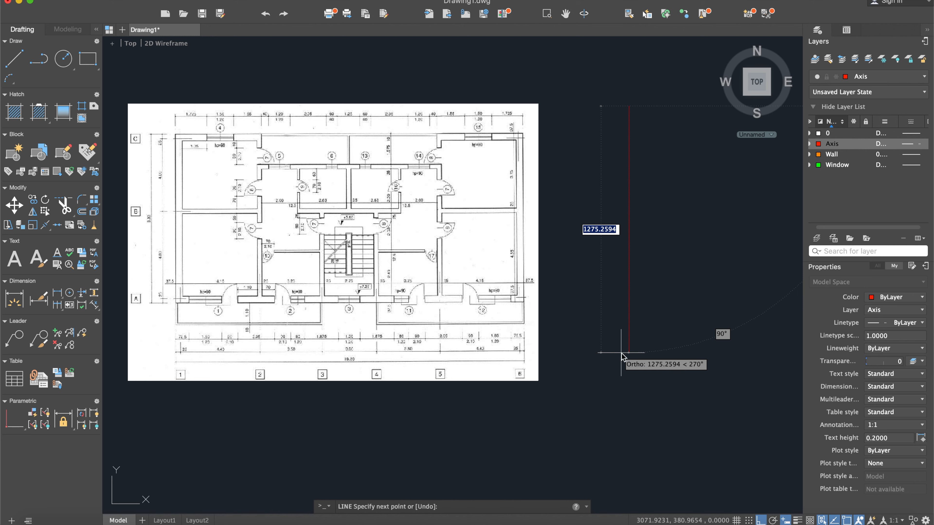
{"action": "type", "text": "930"}
{"action": "key", "text": "Return"}
{"action": "key", "text": "Escape"}
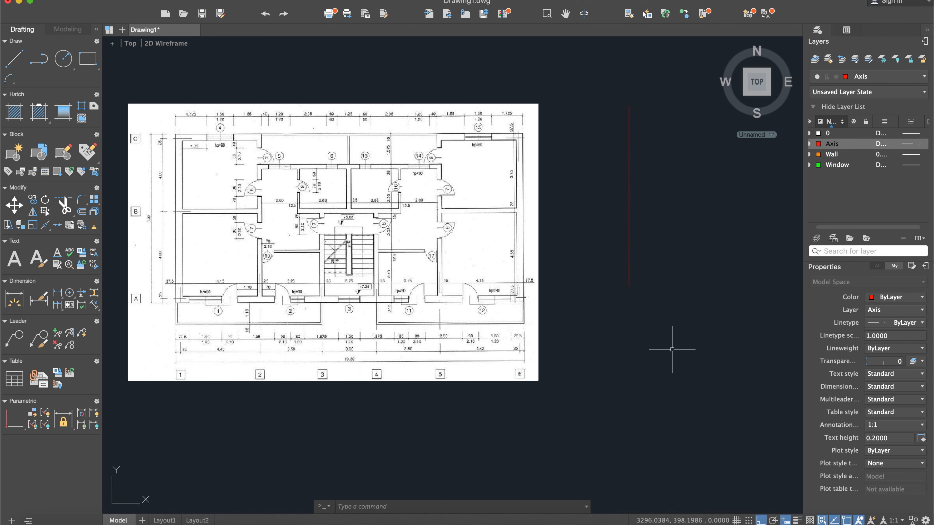
- Move the vertical axis line straight down so it sits level with the scanned plan
{"action": "scroll", "coordinate": [559, 330], "scroll_direction": "left", "scroll_amount": 2}
{"action": "type", "text": "mo"}
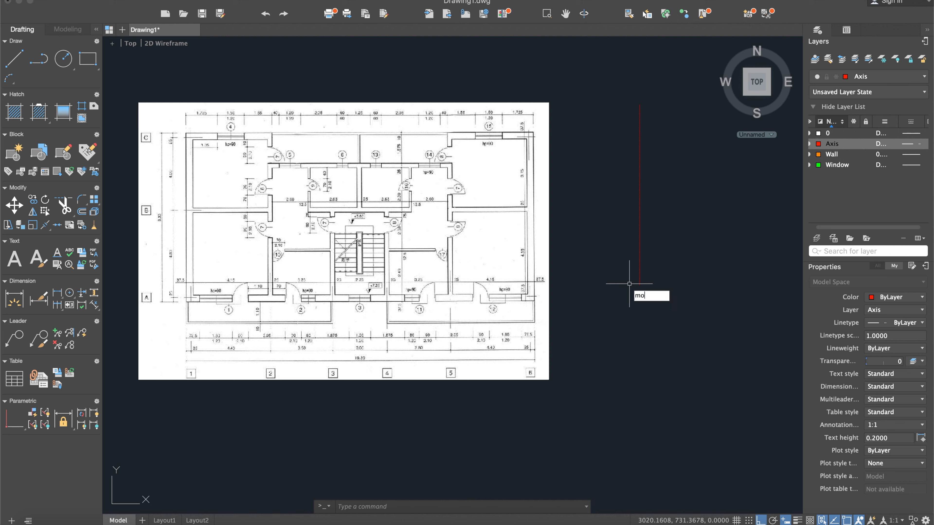
{"action": "type", "text": "ve"}
{"action": "key", "text": "Return"}
{"action": "left_click", "coordinate": [672, 267]}
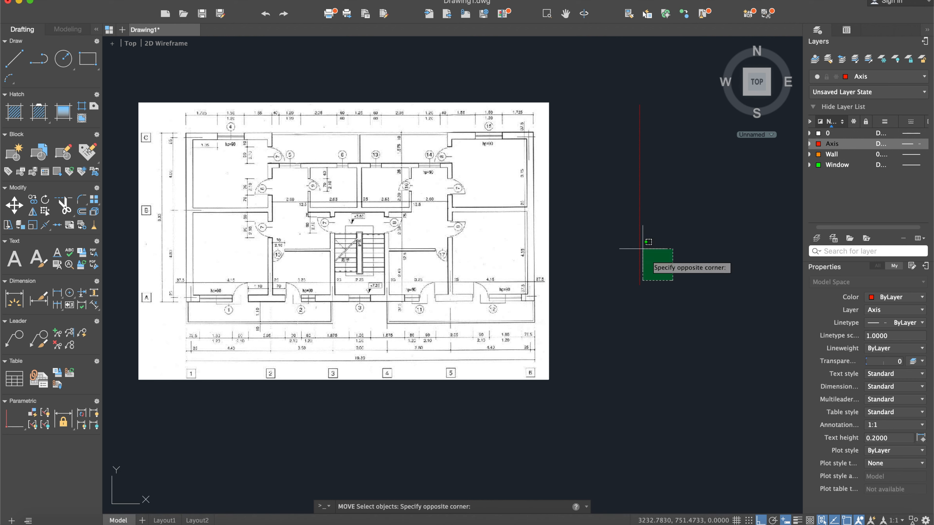
{"action": "left_click", "coordinate": [598, 200]}
{"action": "key", "text": "Return"}
{"action": "left_click", "coordinate": [714, 138]}
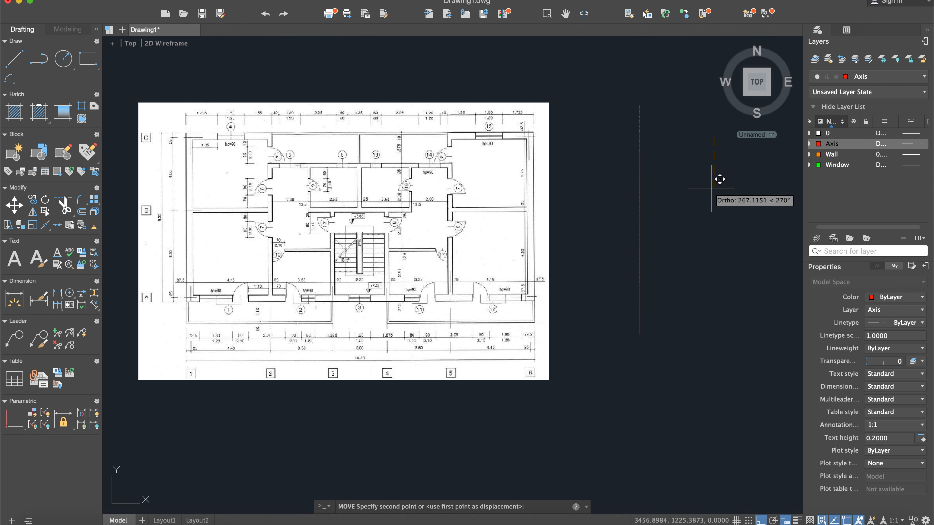
{"action": "left_click", "coordinate": [711, 170]}
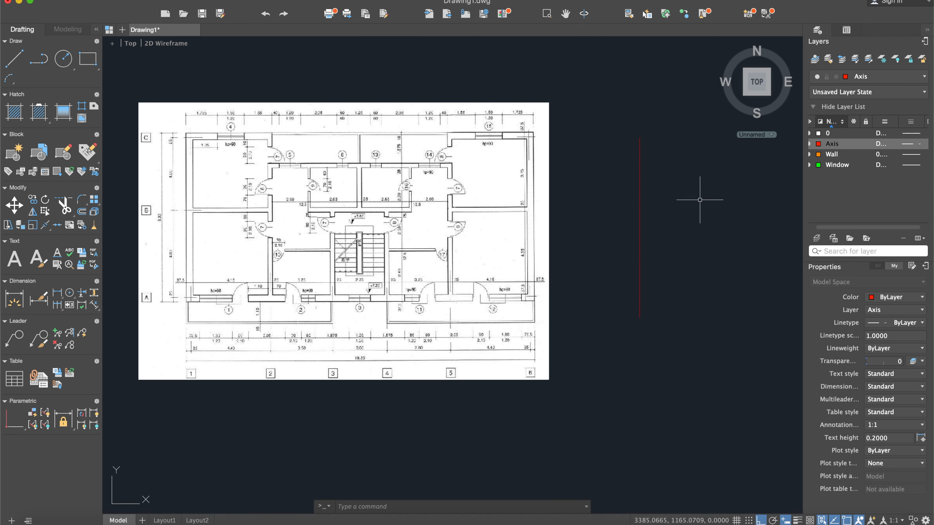
{"action": "scroll", "coordinate": [164, 263], "scroll_direction": "up", "scroll_amount": 2}
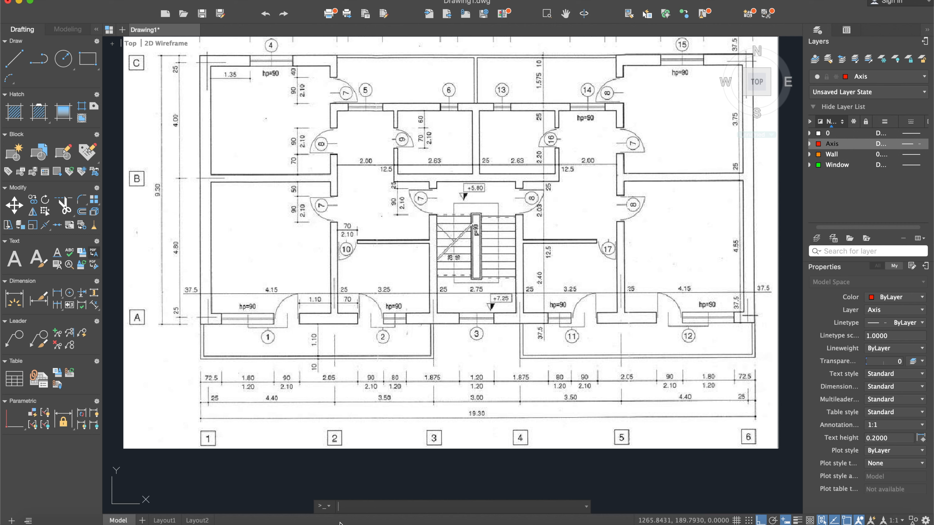
{"action": "left_click", "coordinate": [12, 60]}
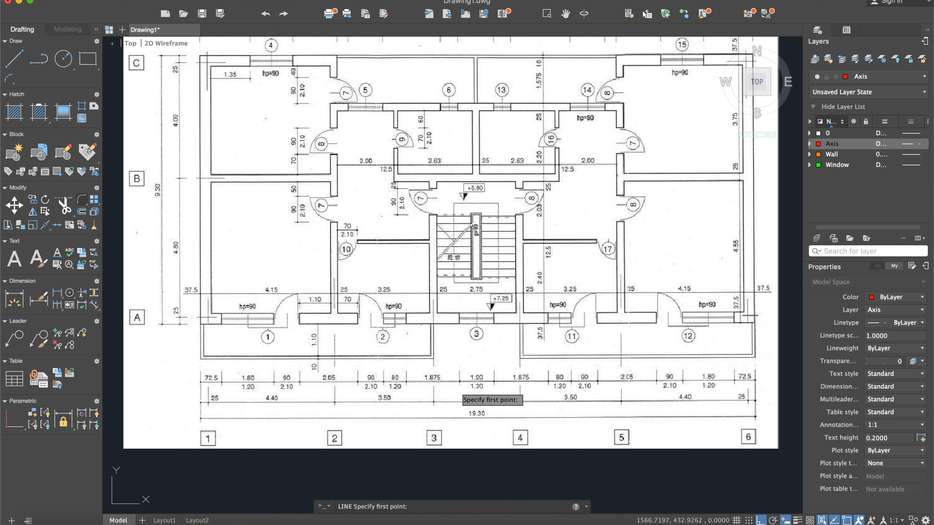
{"action": "scroll", "coordinate": [423, 386], "scroll_direction": "down", "scroll_amount": 4}
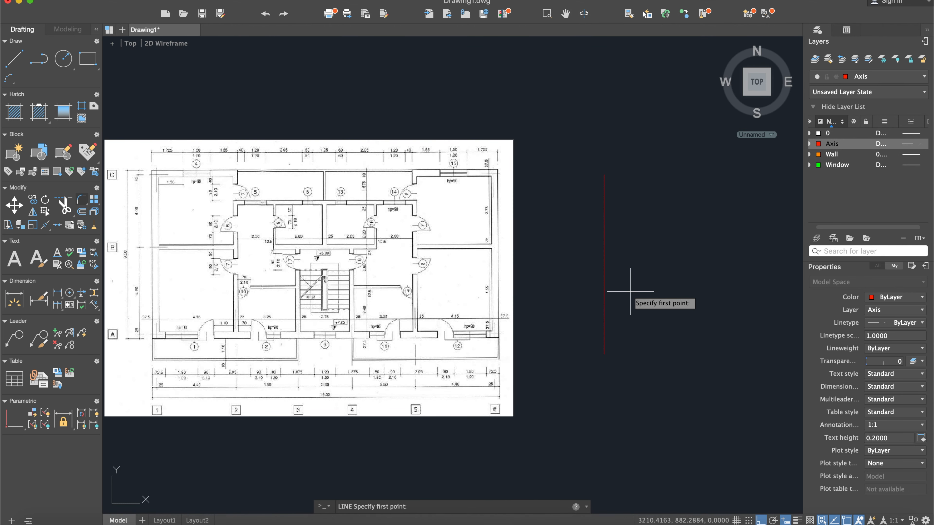
{"action": "key", "text": "Escape"}
- Offset the vertical axis line 440 units to its right to create the second axis
{"action": "type", "text": "offset"}
{"action": "key", "text": "Return"}
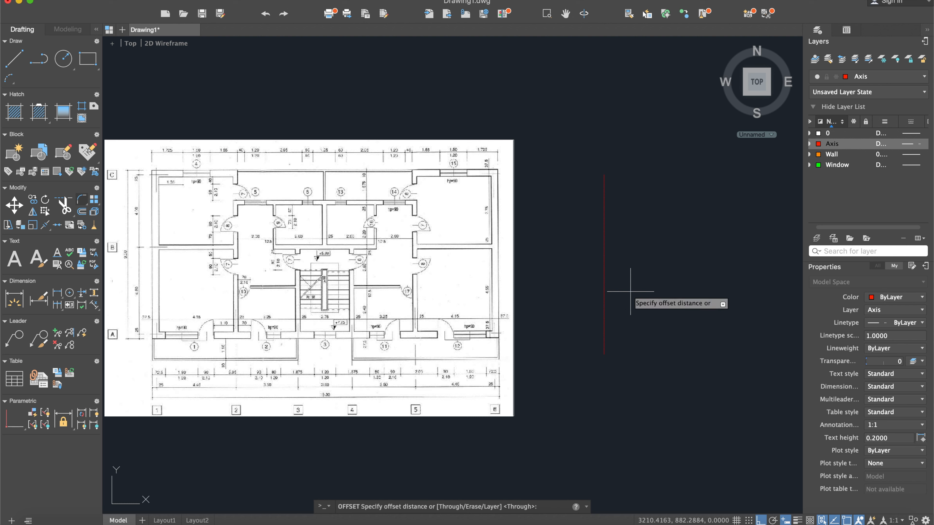
{"action": "type", "text": "440"}
{"action": "key", "text": "Return"}
{"action": "left_click", "coordinate": [603, 291]}
{"action": "left_click", "coordinate": [627, 286]}
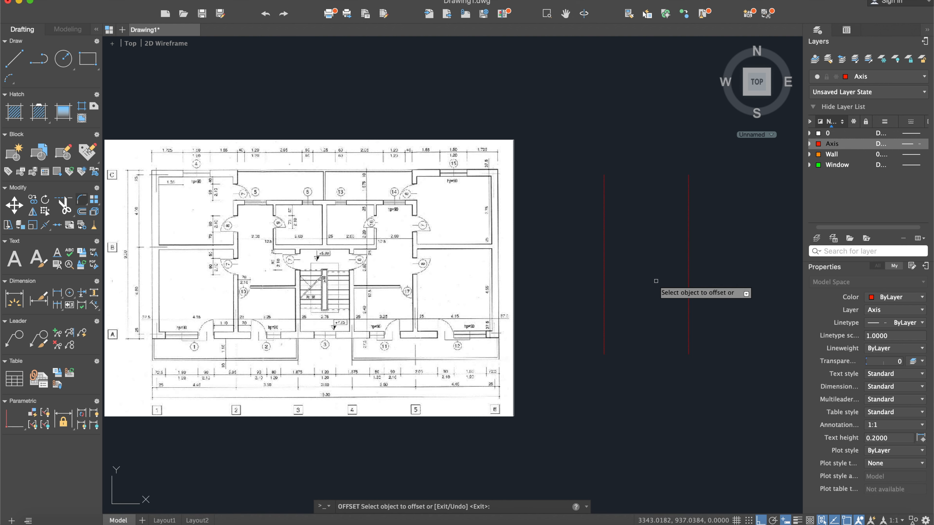
- Offset the second vertical axis 350 units to its right, following the plan's spacing between axes 2 and 3
{"action": "middle_click_drag", "start_coordinate": [540, 290], "coordinate": [569, 265]}
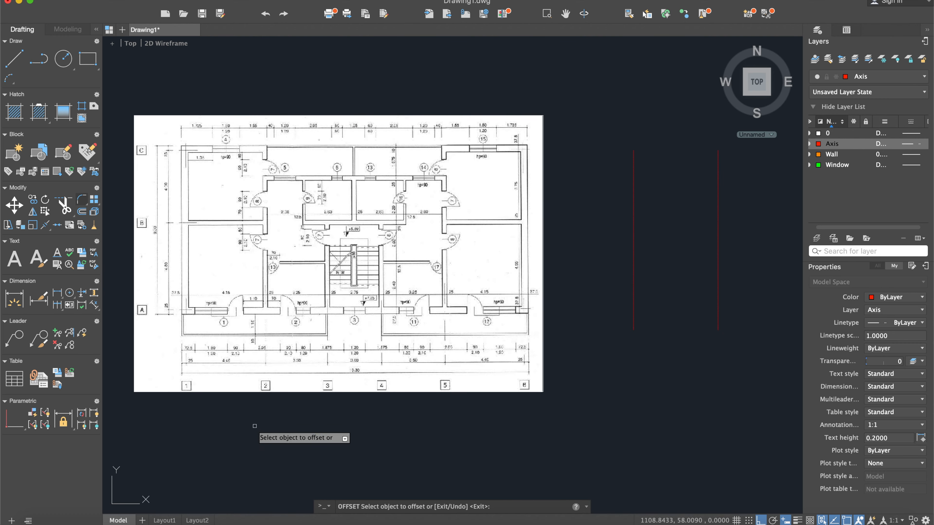
{"action": "middle_click_drag", "start_coordinate": [256, 429], "coordinate": [285, 417]}
{"action": "scroll", "coordinate": [371, 356], "scroll_direction": "up", "scroll_amount": 3}
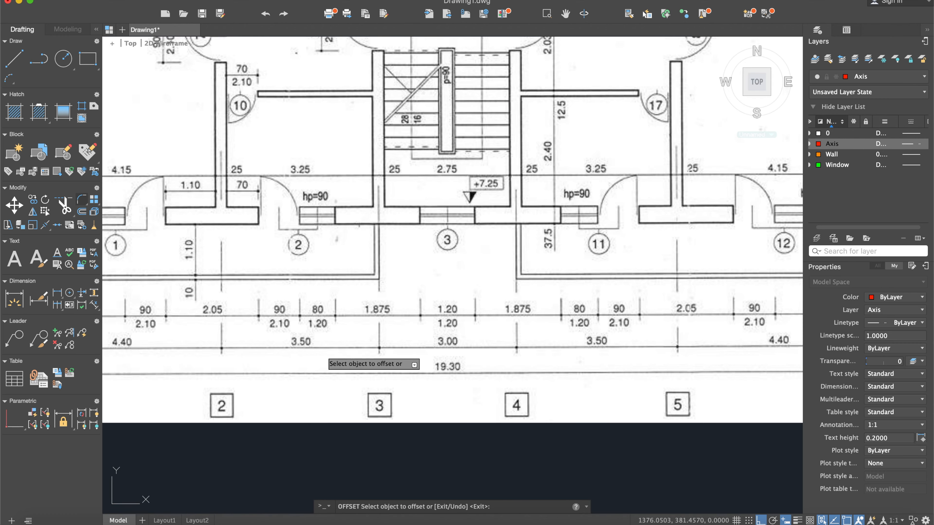
{"action": "scroll", "coordinate": [296, 354], "scroll_direction": "down", "scroll_amount": 3}
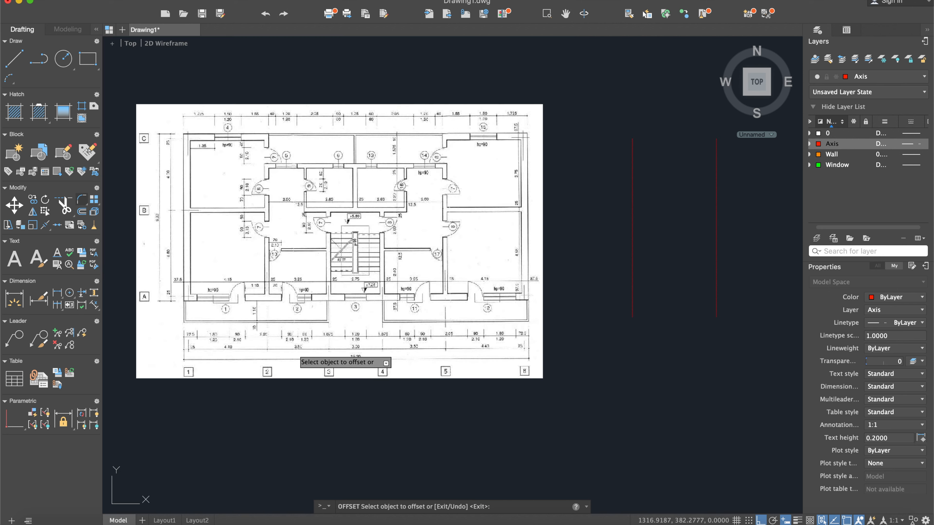
{"action": "key", "text": "Escape"}
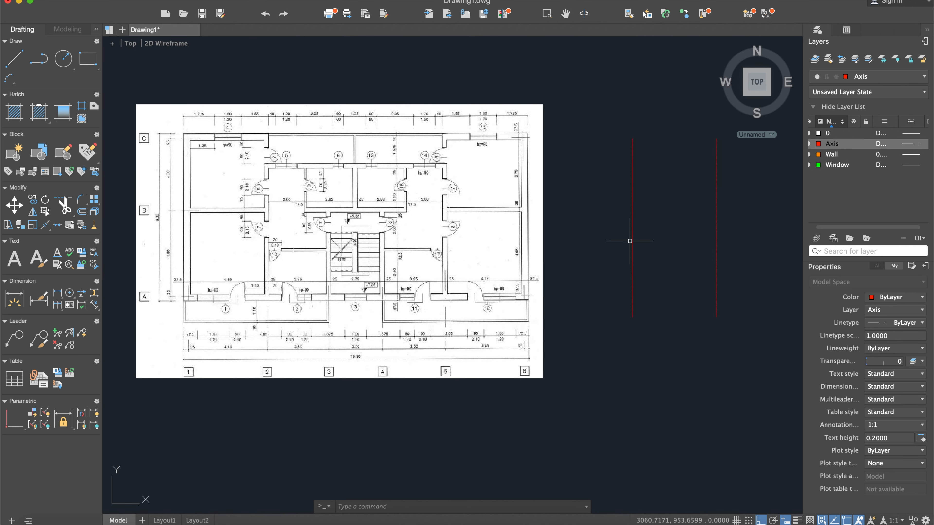
{"action": "type", "text": "off"}
{"action": "key", "text": "Return"}
{"action": "type", "text": "350"}
{"action": "key", "text": "Return"}
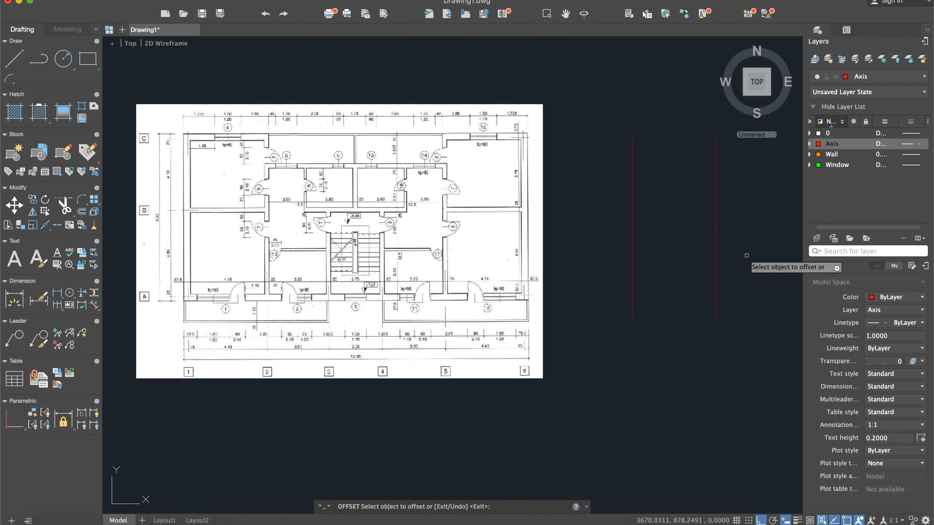
{"action": "left_click", "coordinate": [716, 255]}
{"action": "left_click", "coordinate": [760, 253]}
- Offset the third vertical axis 150 units to its right, half the plan's spacing between axes 3 and 4
{"action": "scroll", "coordinate": [333, 342], "scroll_direction": "up", "scroll_amount": 5}
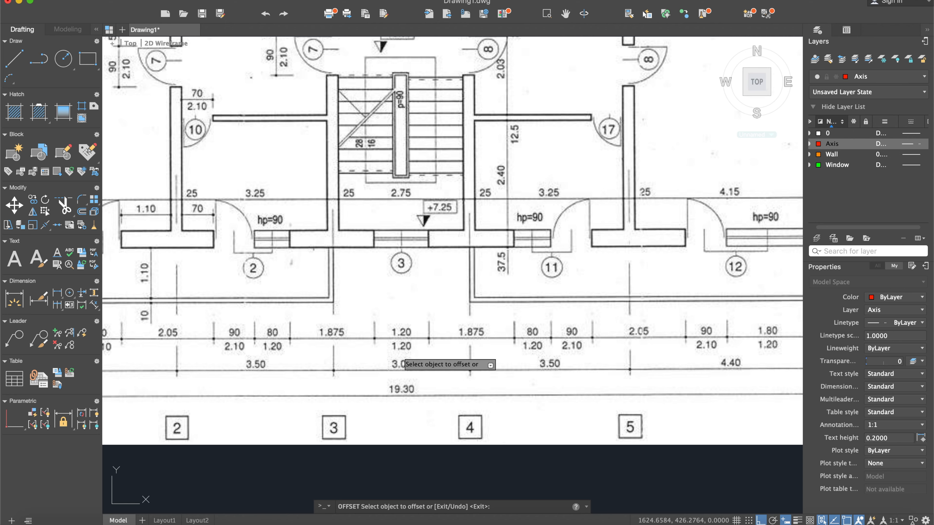
{"action": "scroll", "coordinate": [403, 360], "scroll_direction": "down", "scroll_amount": 6}
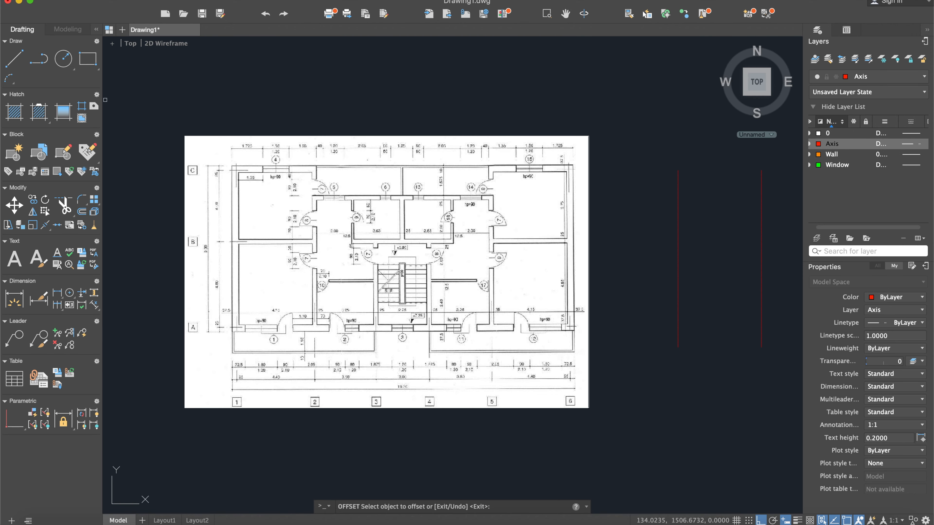
{"action": "scroll", "coordinate": [678, 277], "scroll_direction": "right", "scroll_amount": 5}
{"action": "type", "text": "off"}
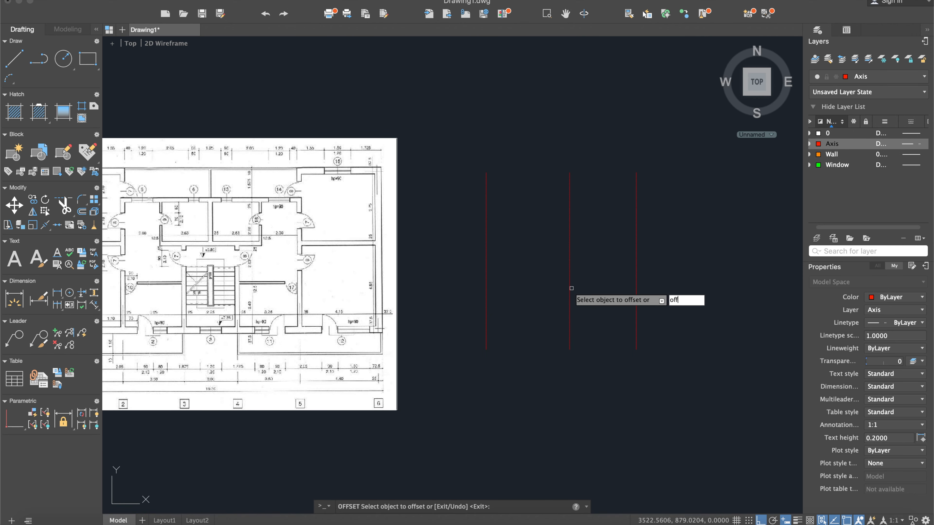
{"action": "key", "text": "BackSpace"}
{"action": "key", "text": "BackSpace"}
{"action": "key", "text": "BackSpace"}
{"action": "key", "text": "Escape"}
{"action": "type", "text": "off"}
{"action": "key", "text": "Return"}
{"action": "type", "text": "150"}
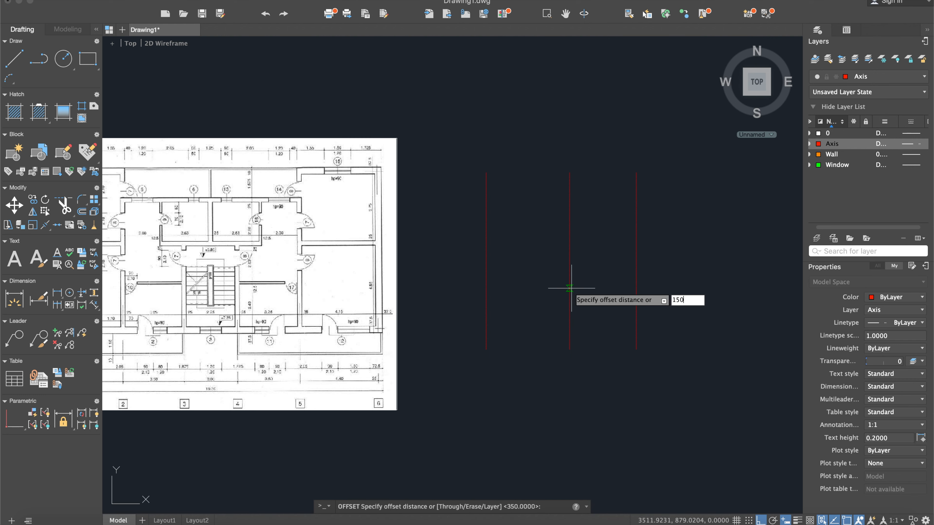
{"action": "key", "text": "Return"}
{"action": "left_click", "coordinate": [636, 283]}
{"action": "left_click", "coordinate": [671, 283]}
{"action": "key", "text": "Escape"}
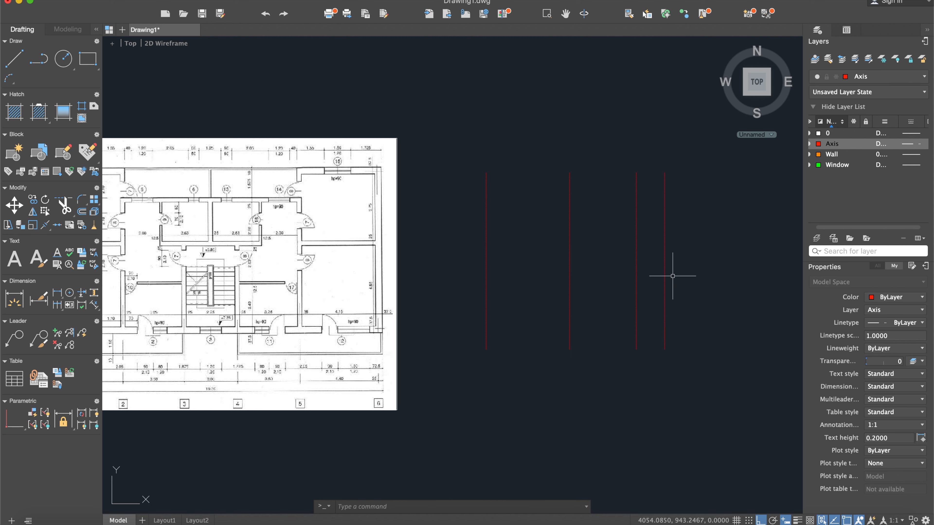
- Move all four vertical axis lines about 260 units horizontally towards the scanned plan
{"action": "type", "text": "move"}
{"action": "key", "text": "Return"}
{"action": "left_click", "coordinate": [681, 278]}
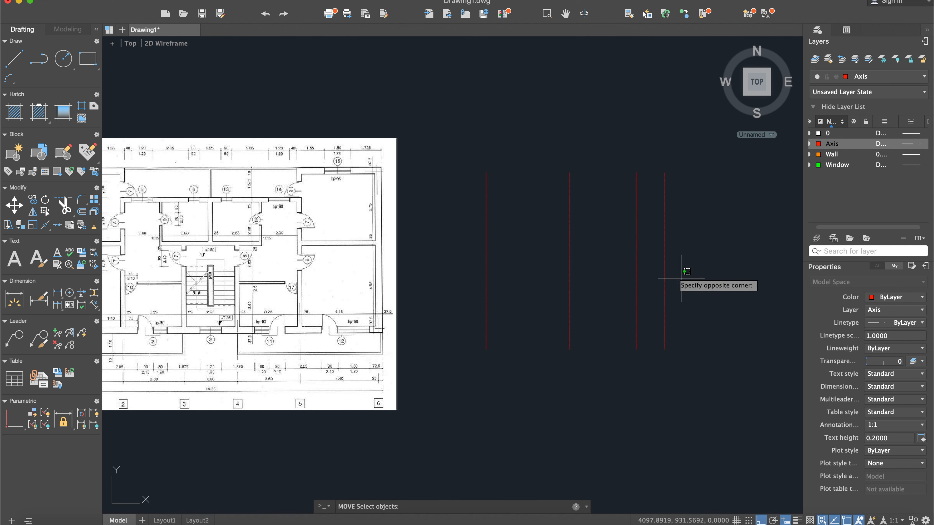
{"action": "left_click", "coordinate": [473, 201]}
{"action": "key", "text": "Return"}
{"action": "left_click", "coordinate": [647, 60]}
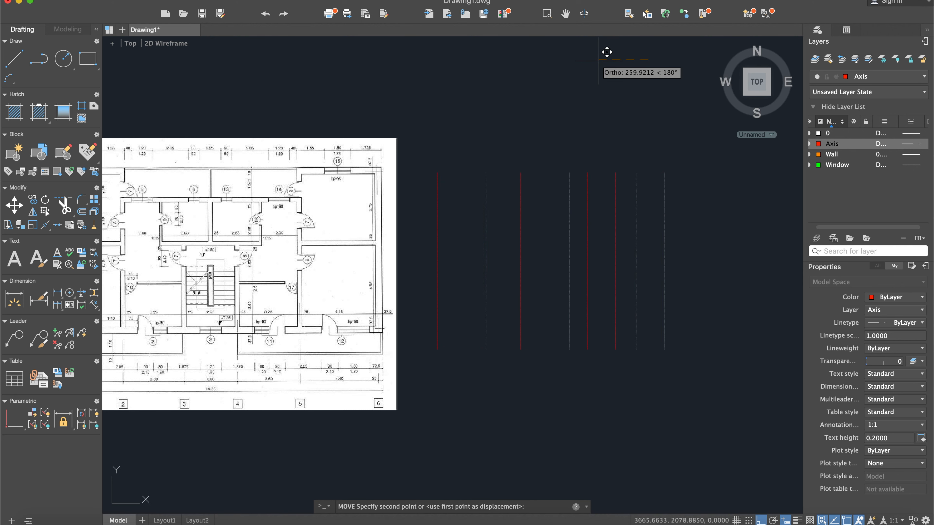
{"action": "left_click", "coordinate": [599, 61]}
{"action": "middle_click_drag", "start_coordinate": [389, 248], "coordinate": [576, 209]}
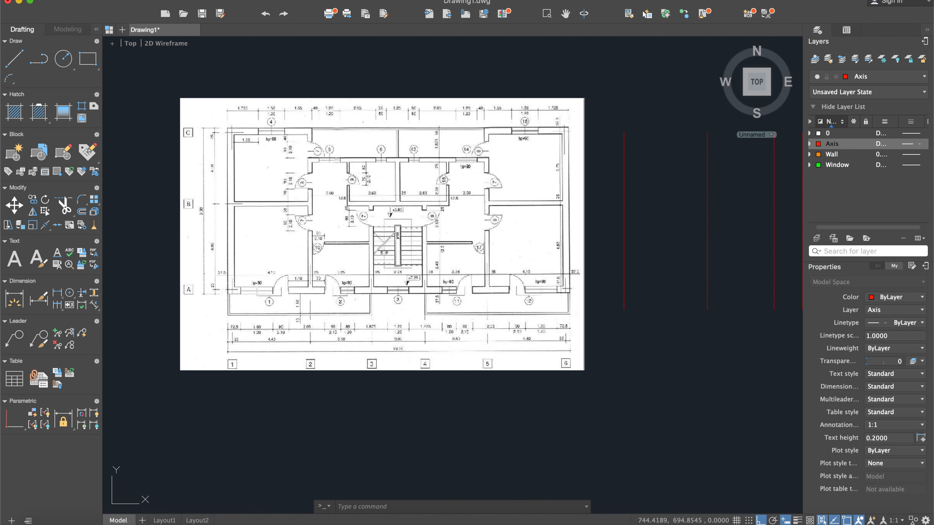
{"action": "scroll", "coordinate": [153, 303], "scroll_direction": "up", "scroll_amount": 2}
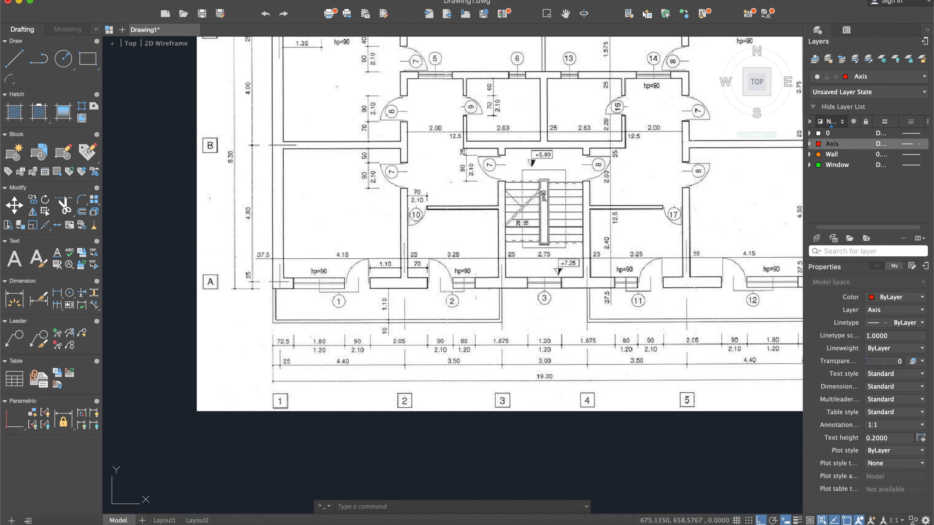
{"action": "scroll", "coordinate": [320, 311], "scroll_direction": "up", "scroll_amount": 2}
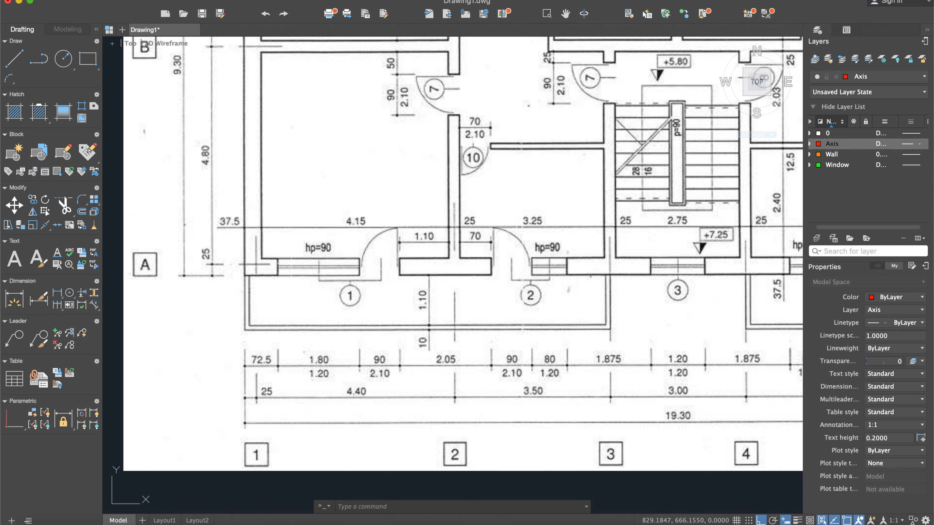
{"action": "left_click", "coordinate": [14, 58]}
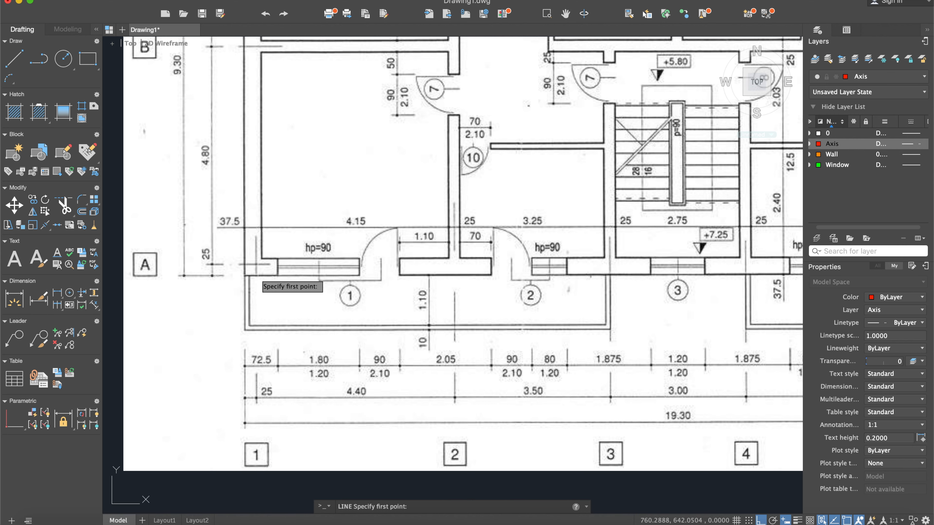
{"action": "key", "text": "Escape"}
{"action": "scroll", "coordinate": [522, 251], "scroll_direction": "down", "scroll_amount": 6}
{"action": "middle_click_drag", "start_coordinate": [580, 245], "coordinate": [363, 255]}
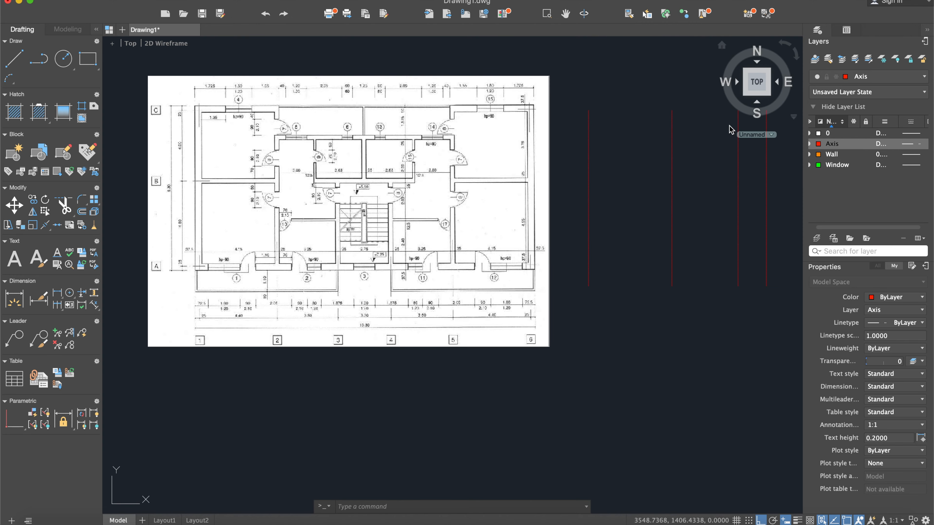
- On layer 0, draw helper lines from the first axis's lower end, 25 units up and 25 units to the left
{"action": "double_click", "coordinate": [832, 133]}
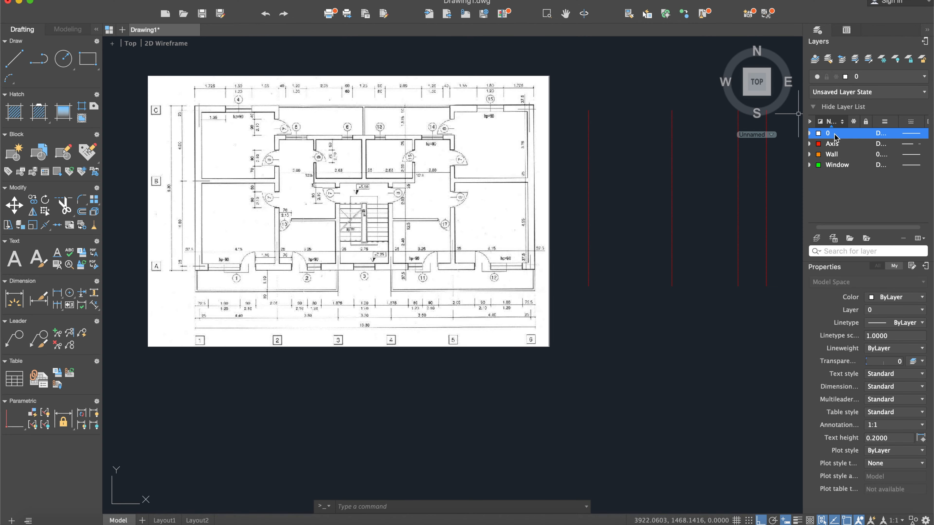
{"action": "left_click", "coordinate": [14, 58]}
{"action": "scroll", "coordinate": [647, 276], "scroll_direction": "up", "scroll_amount": 2}
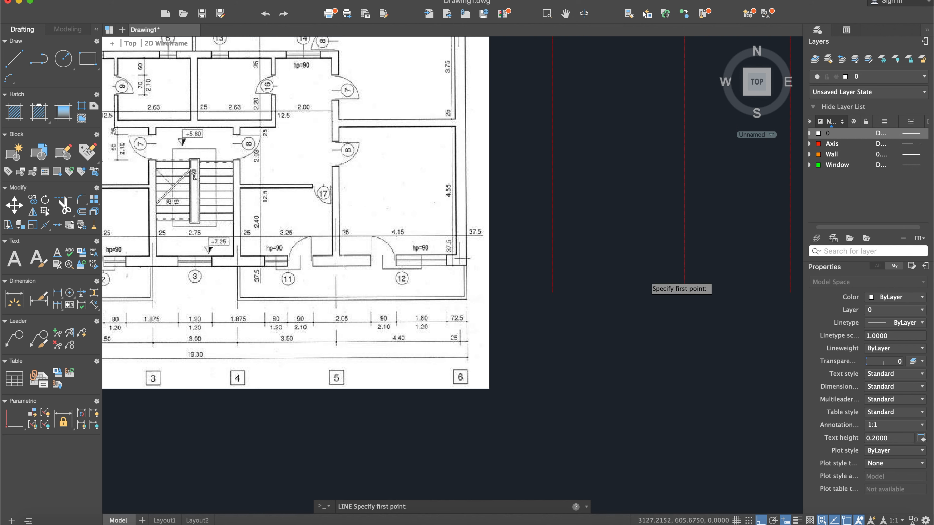
{"action": "left_click", "coordinate": [552, 293]}
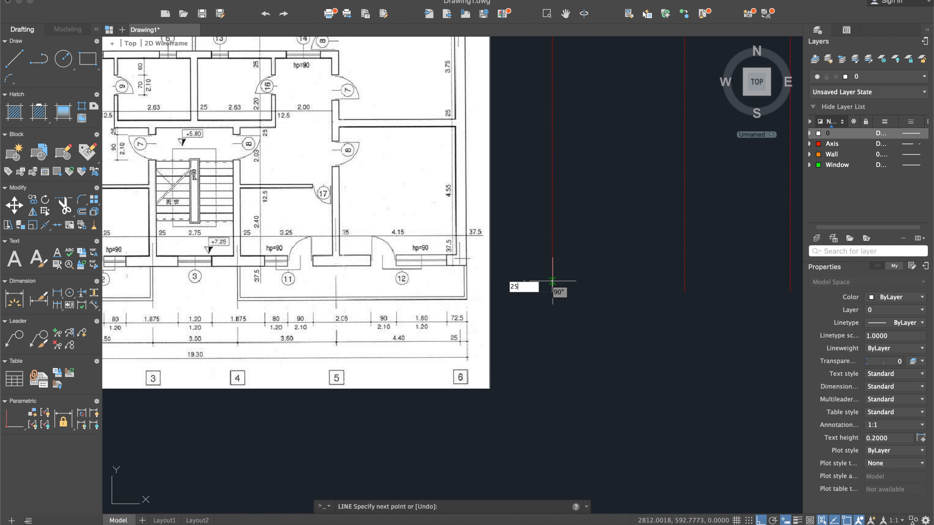
{"action": "type", "text": "25"}
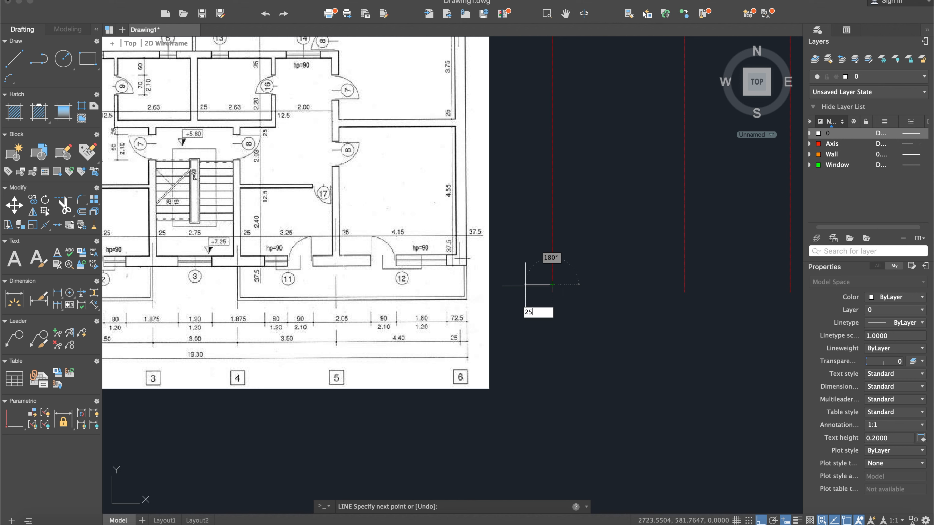
{"action": "key", "text": "Return"}
{"action": "key", "text": "Return"}
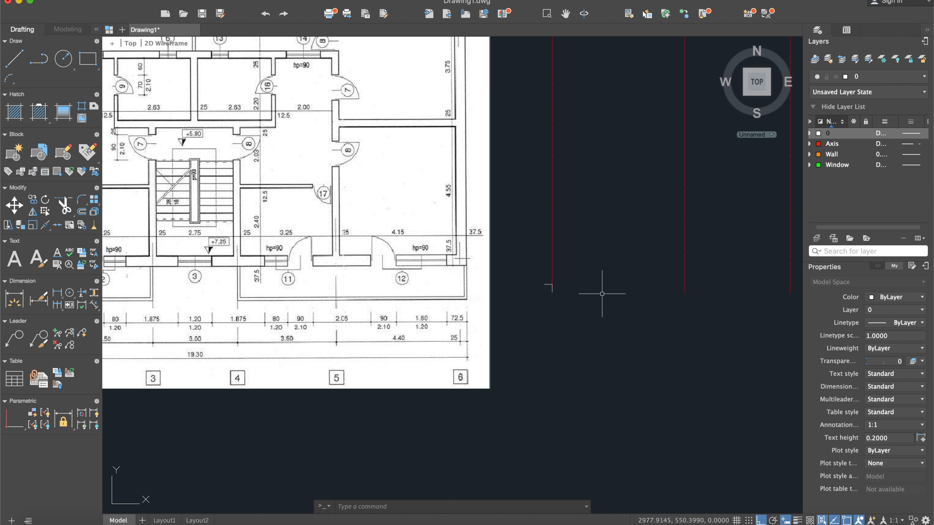
- Delete the 25-unit vertical helper line overlapping the first axis's lower end
{"action": "left_click", "coordinate": [553, 290]}
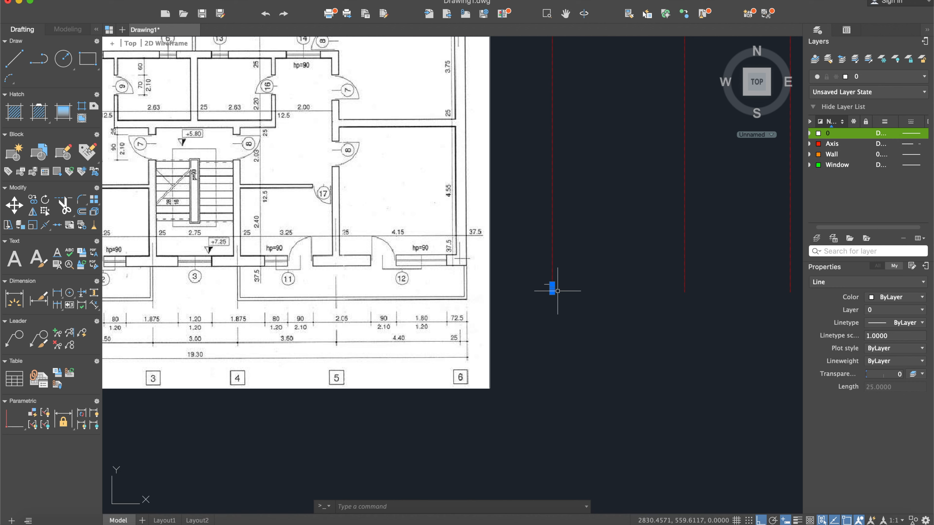
{"action": "key", "text": "Escape"}
{"action": "scroll", "coordinate": [565, 314], "scroll_direction": "up", "scroll_amount": 5}
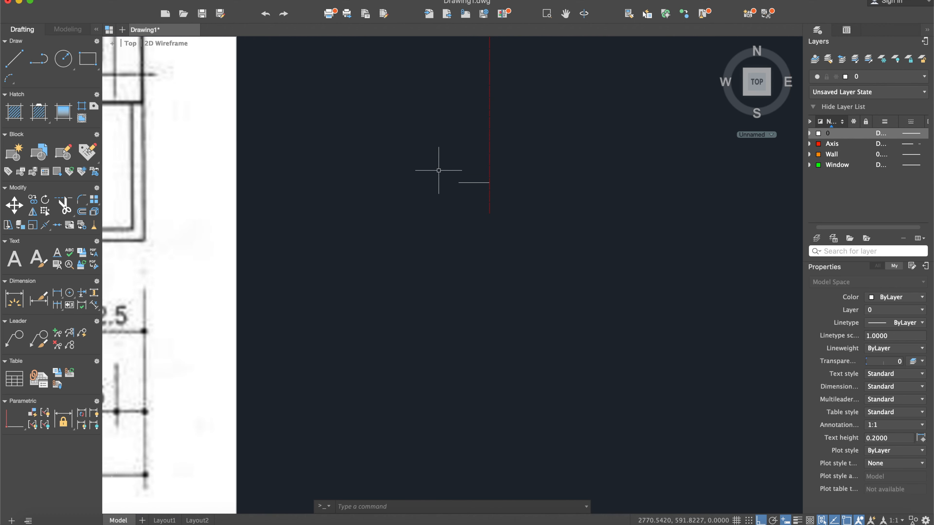
- Make Axis the current layer and examine the plan's lower dimension chain for the overall building length
{"action": "scroll", "coordinate": [439, 170], "scroll_direction": "down", "scroll_amount": 10}
{"action": "scroll", "coordinate": [241, 248], "scroll_direction": "up", "scroll_amount": 3}
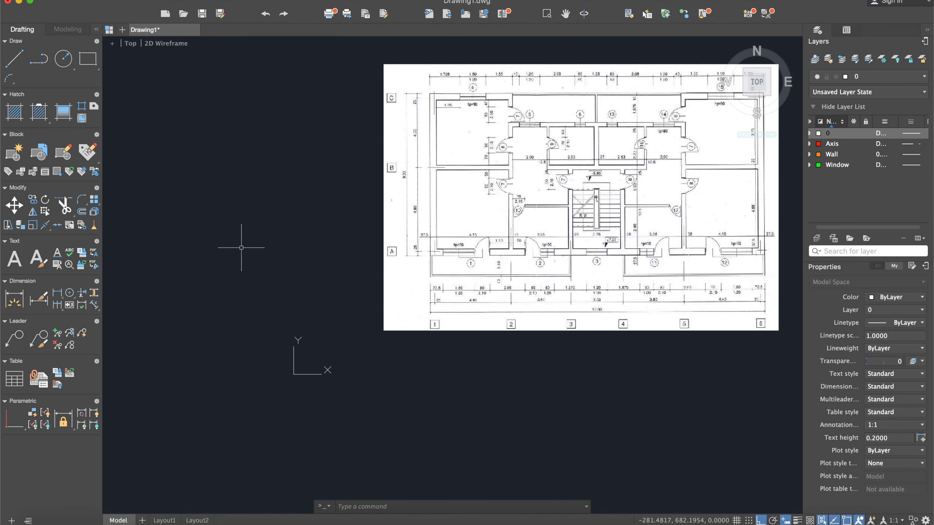
{"action": "scroll", "coordinate": [321, 260], "scroll_direction": "up", "scroll_amount": 5}
{"action": "middle_click_drag", "start_coordinate": [416, 245], "coordinate": [217, 282]}
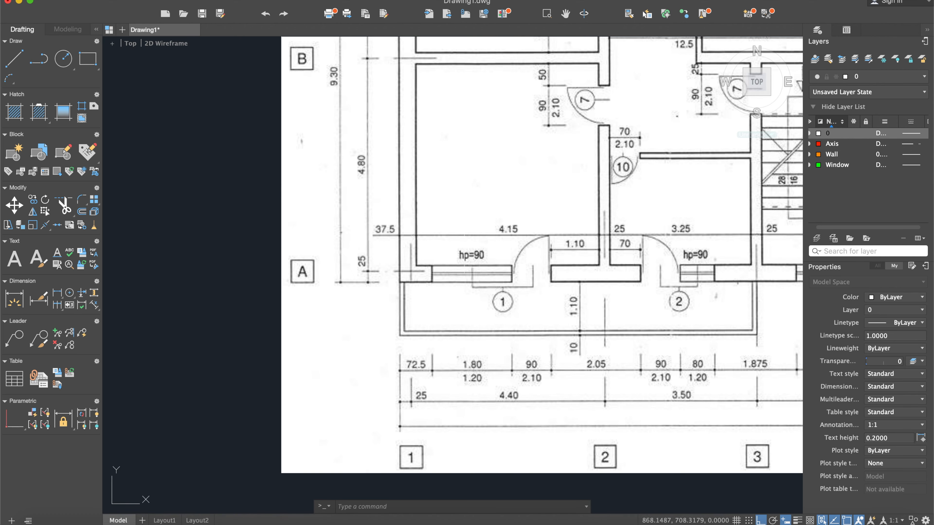
{"action": "double_click", "coordinate": [830, 145]}
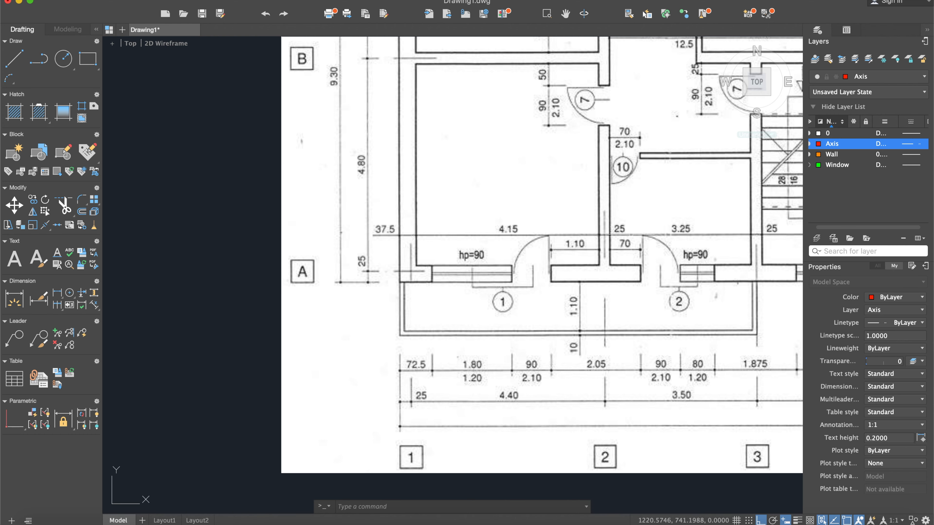
{"action": "middle_click_drag", "start_coordinate": [703, 285], "coordinate": [617, 308]}
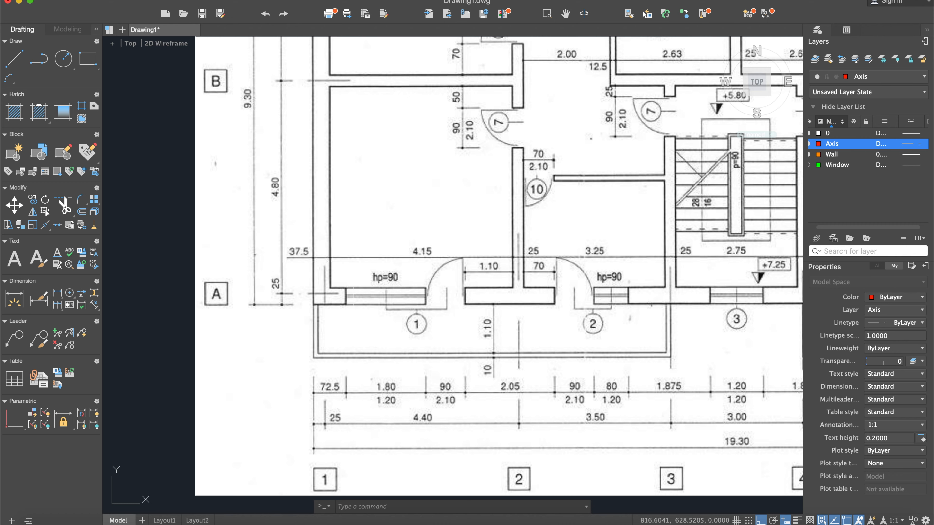
{"action": "scroll", "coordinate": [354, 311], "scroll_direction": "down", "scroll_amount": 2}
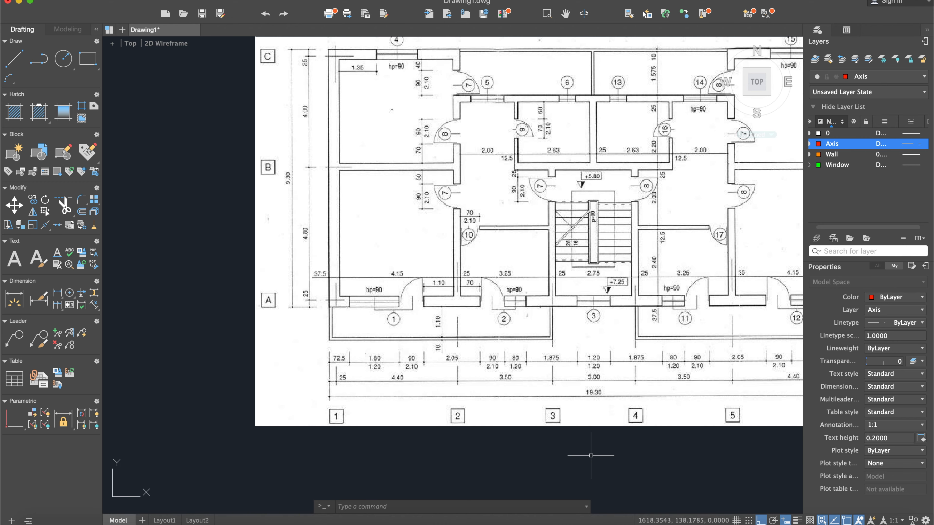
{"action": "middle_click_drag", "start_coordinate": [590, 456], "coordinate": [543, 450]}
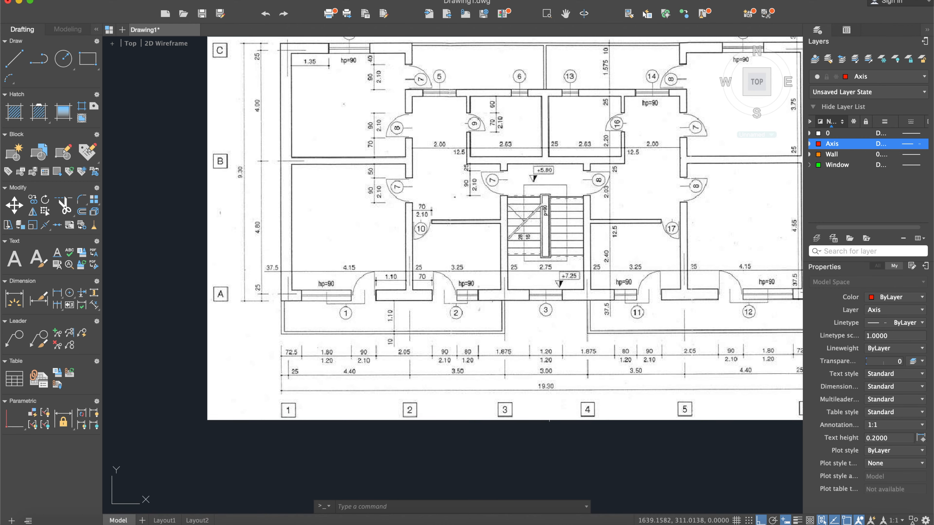
{"action": "scroll", "coordinate": [613, 435], "scroll_direction": "down", "scroll_amount": 2}
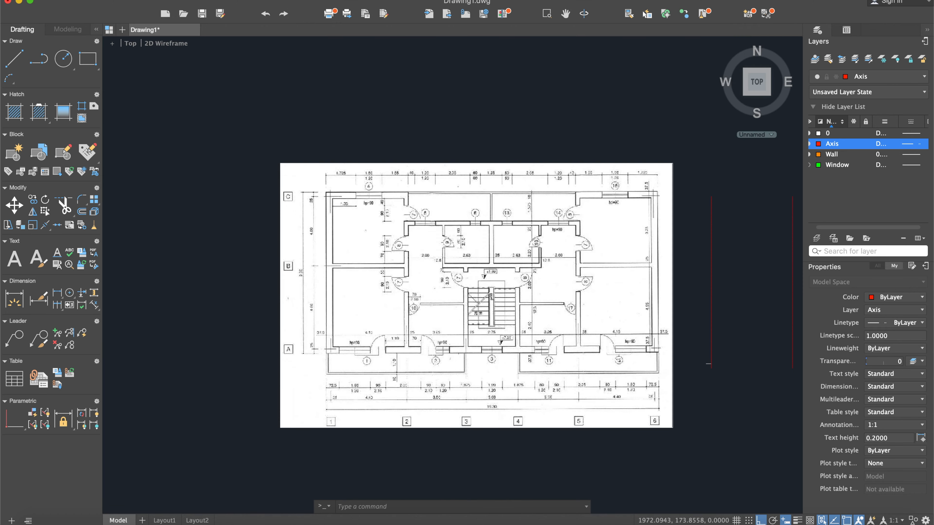
- Draw a horizontal axis line 1930 units long to the right from the helper line's left end, crossing the vertical axes
{"action": "left_click", "coordinate": [16, 59]}
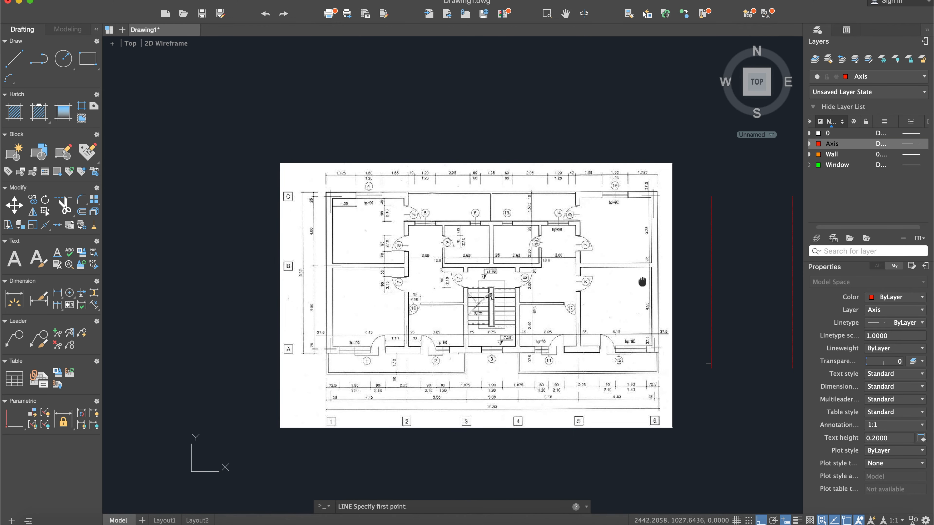
{"action": "middle_click_drag", "start_coordinate": [642, 282], "coordinate": [497, 245]}
{"action": "scroll", "coordinate": [560, 324], "scroll_direction": "up", "scroll_amount": 4}
{"action": "left_click", "coordinate": [561, 336]}
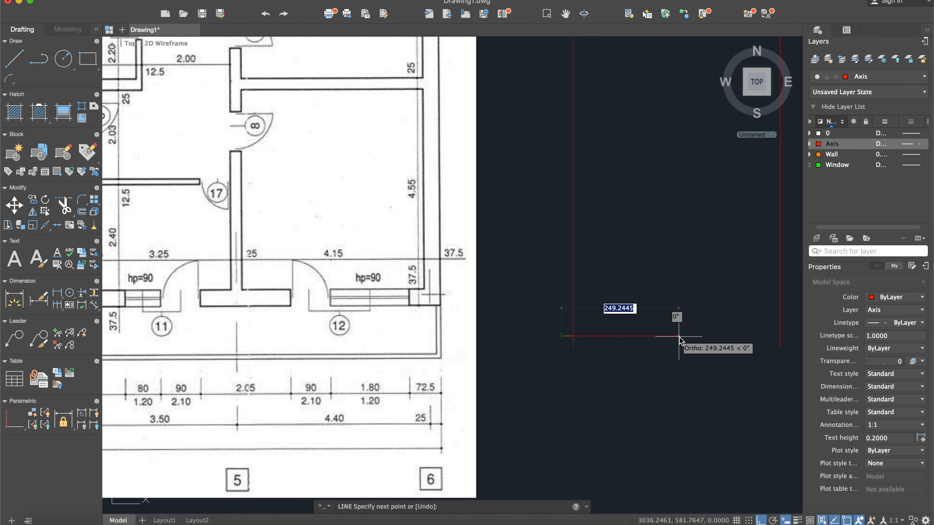
{"action": "type", "text": "19"}
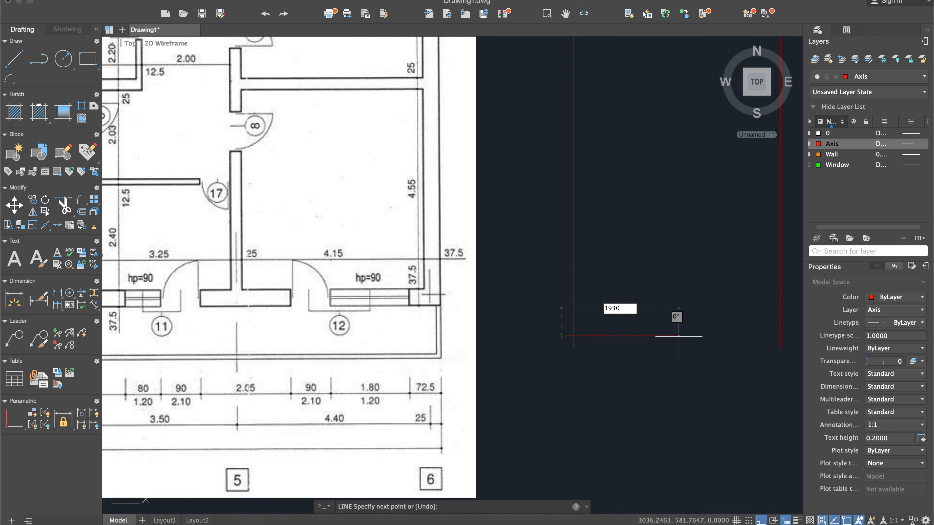
{"action": "type", "text": "30"}
{"action": "key", "text": "Return"}
{"action": "key", "text": "Escape"}
{"action": "scroll", "coordinate": [678, 334], "scroll_direction": "down", "scroll_amount": 6}
{"action": "middle_click_drag", "start_coordinate": [678, 334], "coordinate": [404, 279]}
{"action": "scroll", "coordinate": [509, 264], "scroll_direction": "up", "scroll_amount": 4}
{"action": "left_click", "coordinate": [504, 227]}
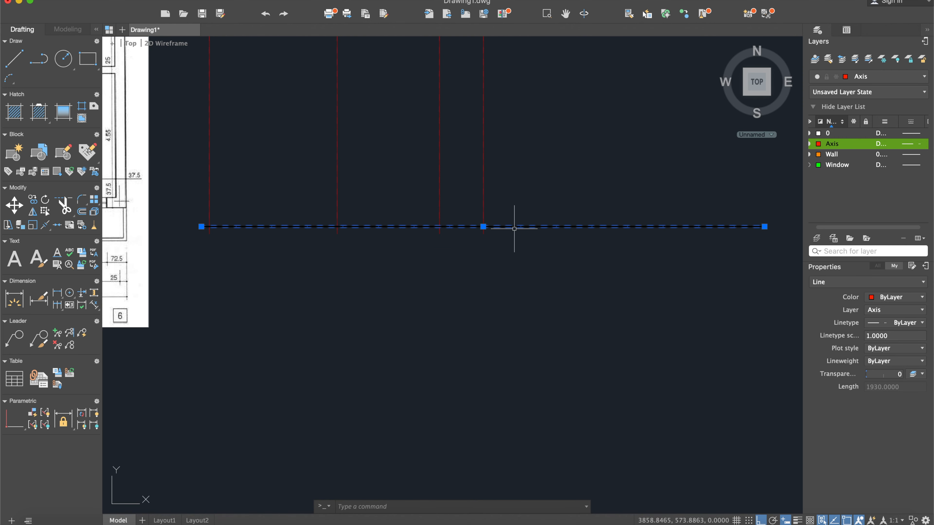
{"action": "key", "text": "Escape"}
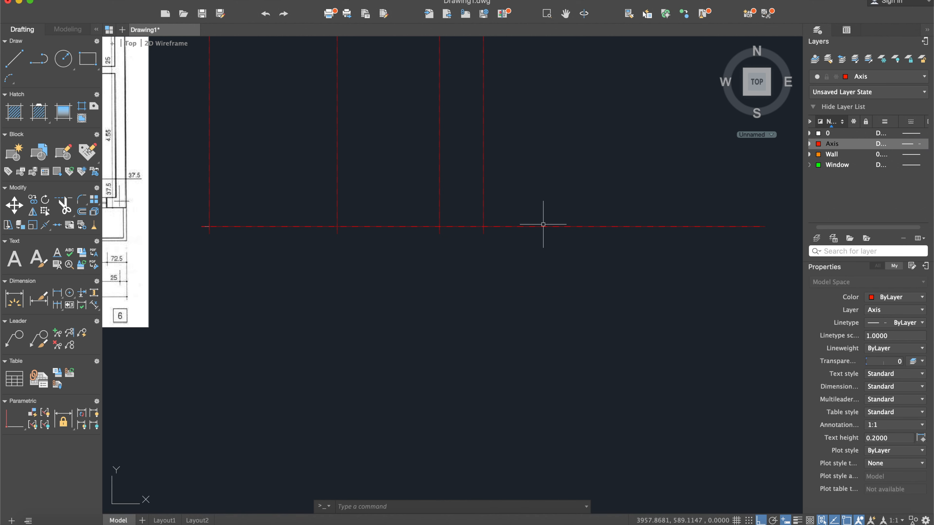
{"action": "left_click", "coordinate": [13, 59]}
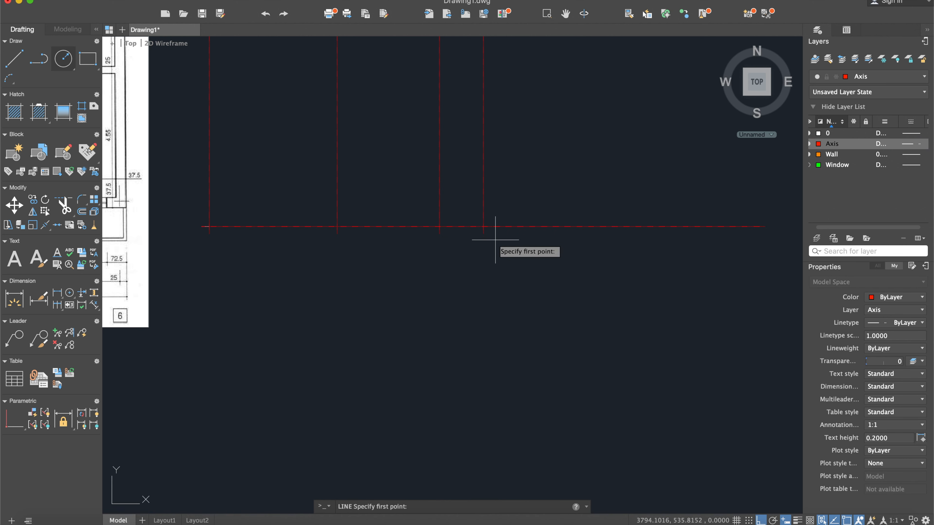
{"action": "scroll", "coordinate": [484, 225], "scroll_direction": "up", "scroll_amount": 4}
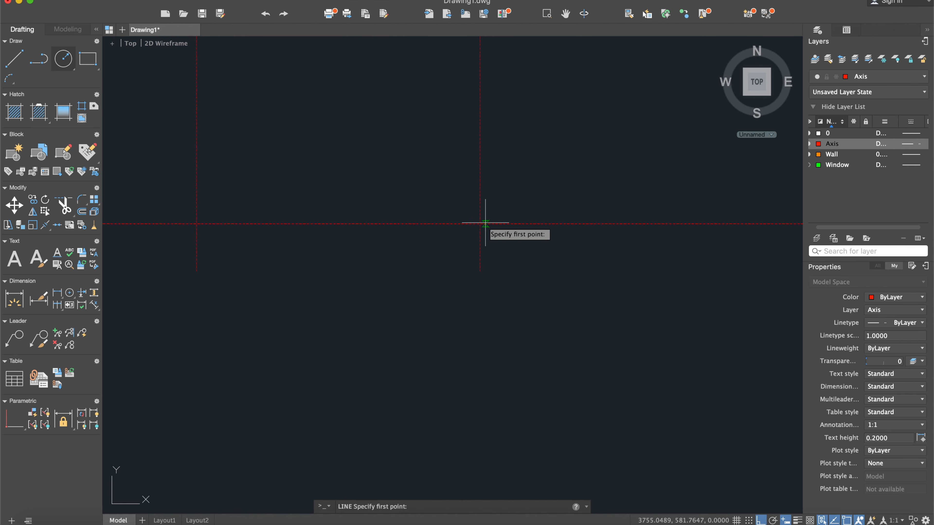
{"action": "key", "text": "Escape"}
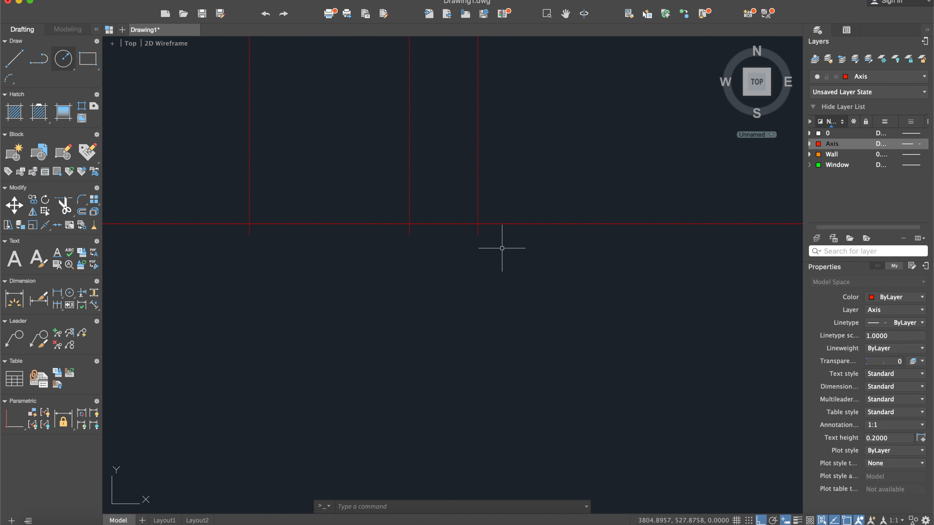
- Trim the horizontal axis line at the fourth vertical axis, removing the part to its right
{"action": "scroll", "coordinate": [502, 249], "scroll_direction": "down", "scroll_amount": 4}
{"action": "type", "text": "trim"}
{"action": "key", "text": "Return"}
{"action": "left_click", "coordinate": [615, 306]}
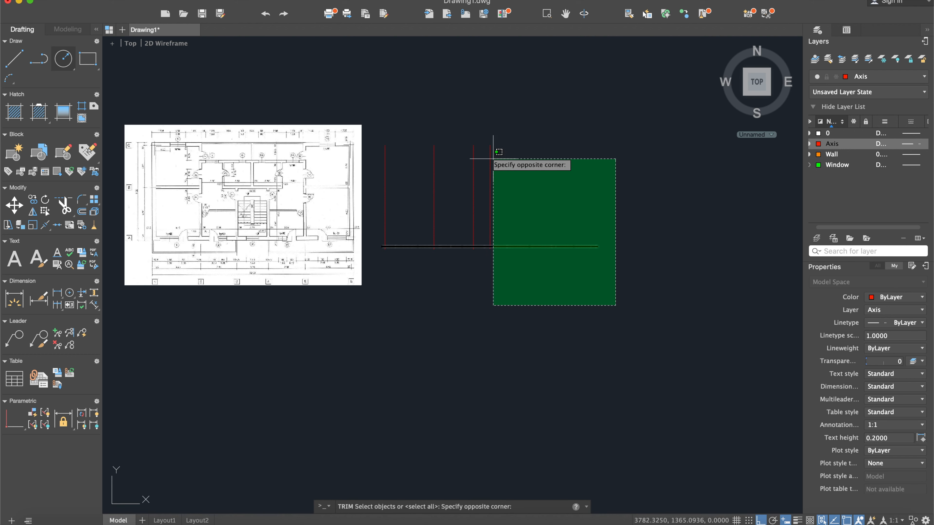
{"action": "left_click", "coordinate": [441, 123]}
{"action": "key", "text": "Return"}
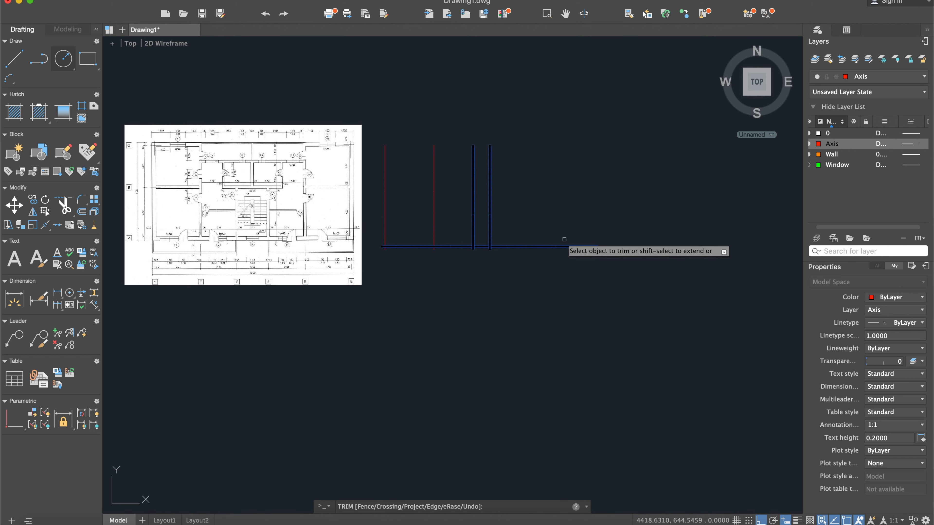
{"action": "key", "text": "Return"}
{"action": "scroll", "coordinate": [459, 246], "scroll_direction": "up", "scroll_amount": 4}
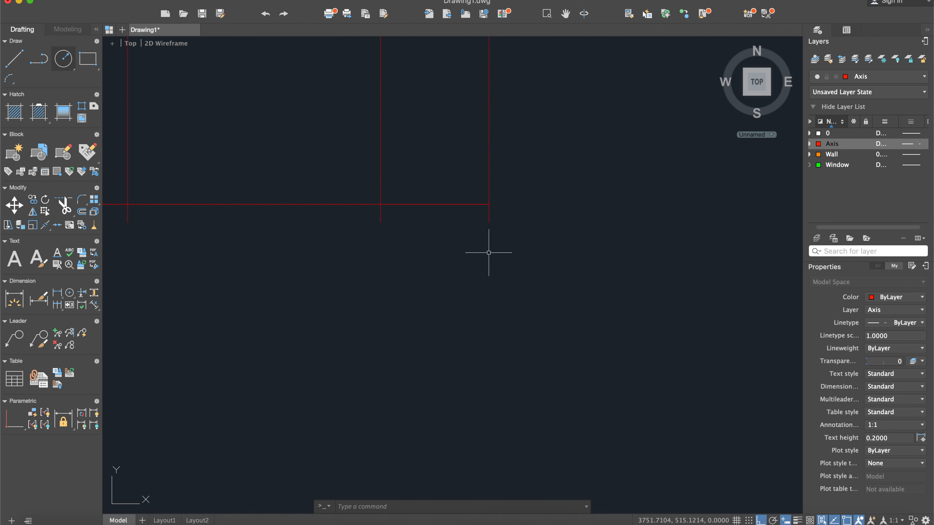
{"action": "middle_click_drag", "start_coordinate": [520, 280], "coordinate": [717, 308]}
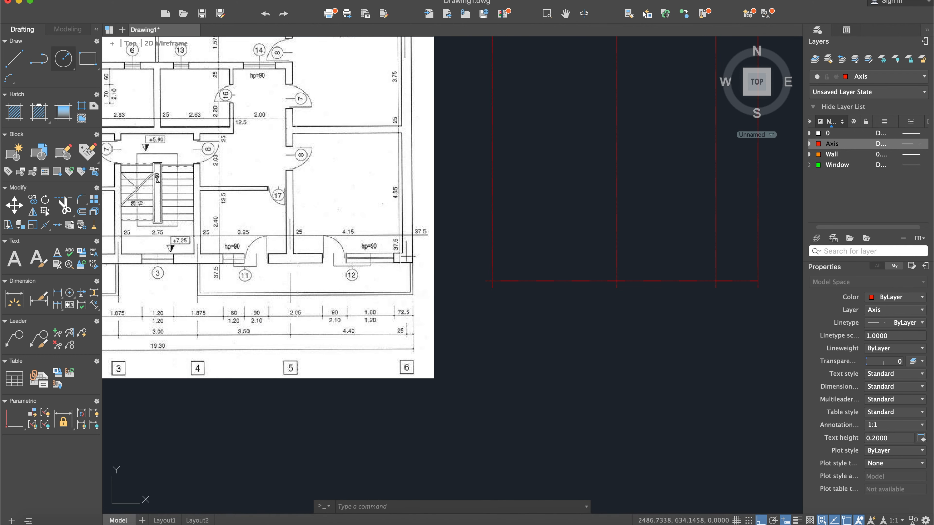
{"action": "scroll", "coordinate": [489, 277], "scroll_direction": "up", "scroll_amount": 4}
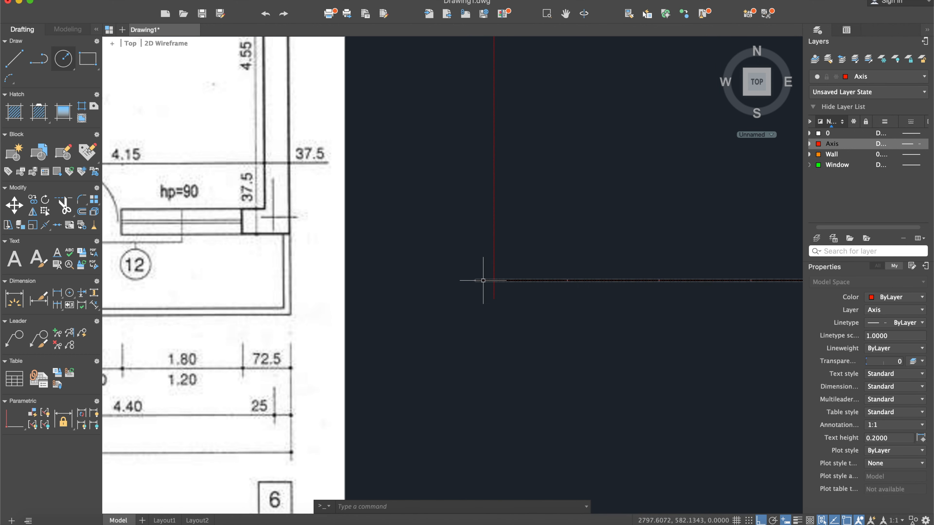
{"action": "scroll", "coordinate": [485, 276], "scroll_direction": "down", "scroll_amount": 2}
{"action": "scroll", "coordinate": [466, 288], "scroll_direction": "down", "scroll_amount": 6}
{"action": "middle_click_drag", "start_coordinate": [467, 288], "coordinate": [553, 296]}
{"action": "scroll", "coordinate": [315, 232], "scroll_direction": "up", "scroll_amount": 4}
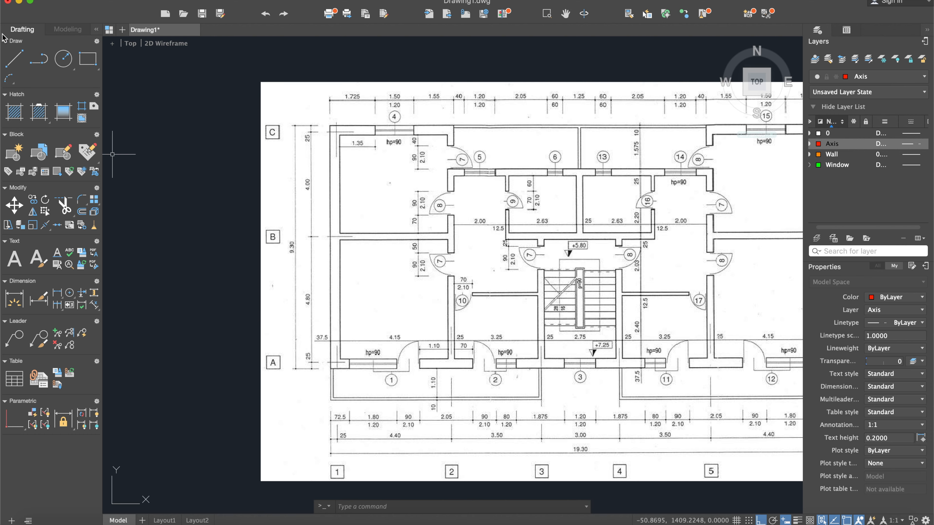
{"action": "left_click", "coordinate": [20, 58]}
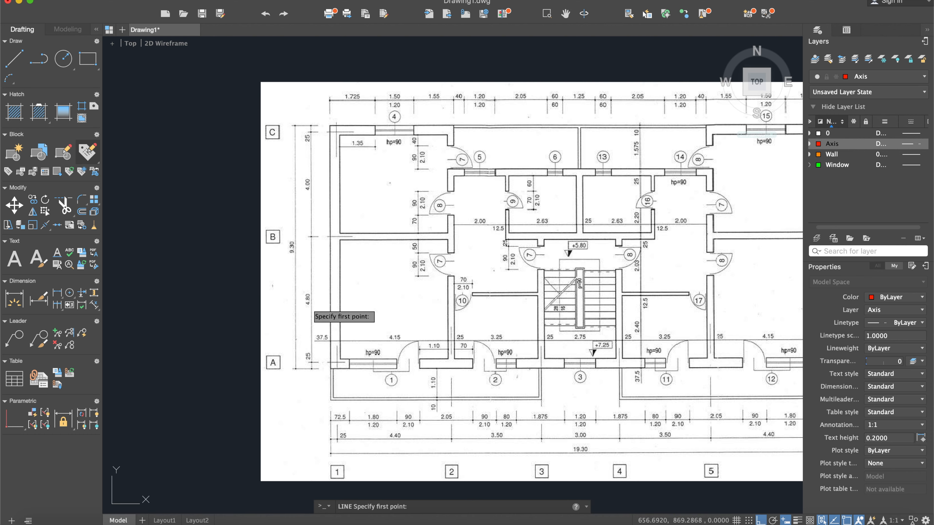
{"action": "scroll", "coordinate": [313, 304], "scroll_direction": "up", "scroll_amount": 2}
{"action": "scroll", "coordinate": [312, 305], "scroll_direction": "down", "scroll_amount": 8}
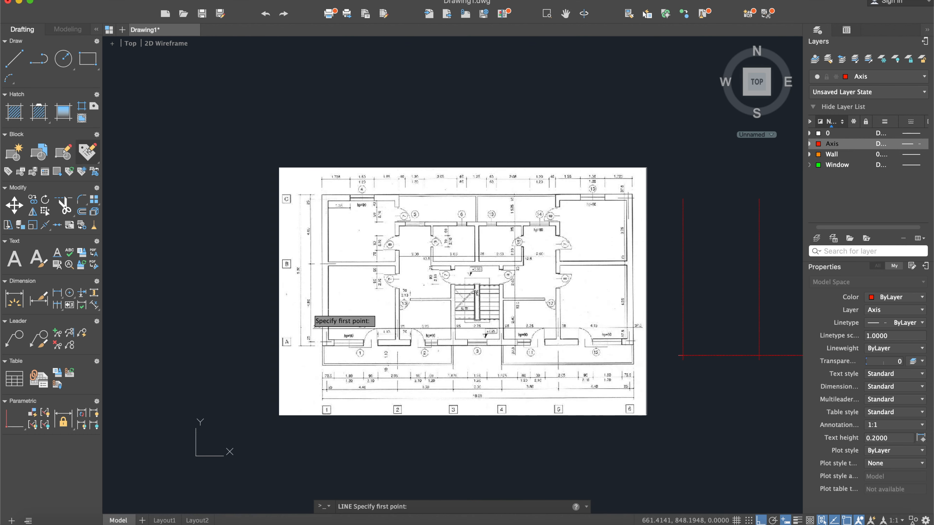
{"action": "key", "text": "Escape"}
- Offset the horizontal axis line 480 units upward, matching the plan's spacing between axes A and B
{"action": "scroll", "coordinate": [555, 307], "scroll_direction": "up", "scroll_amount": 2}
{"action": "type", "text": "off"}
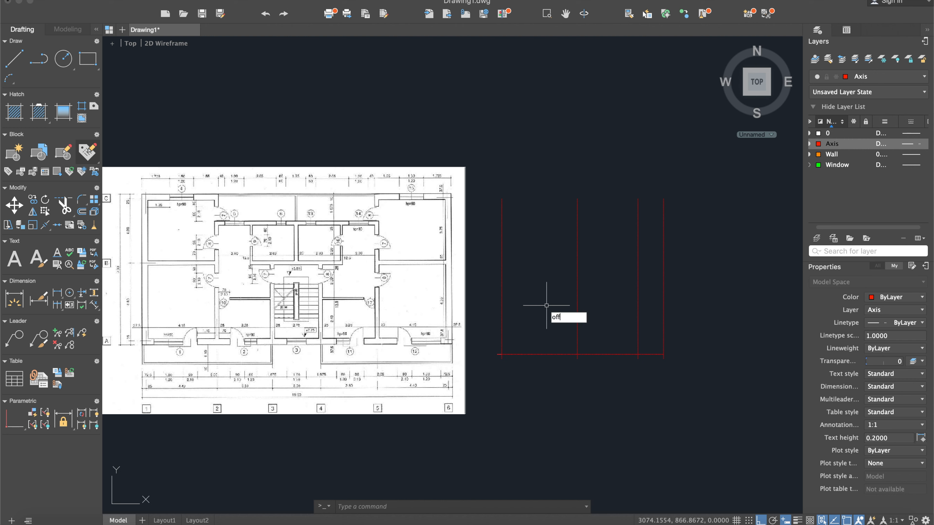
{"action": "key", "text": "Return"}
{"action": "type", "text": "48"}
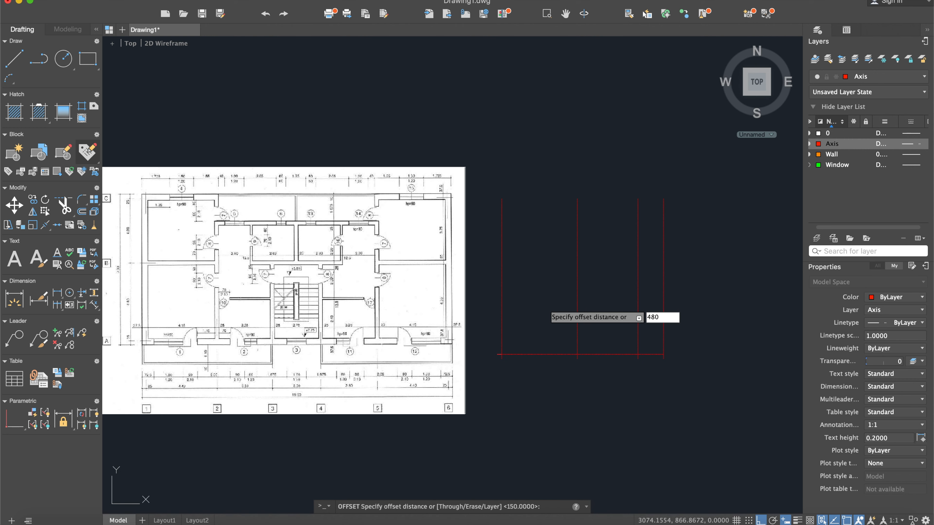
{"action": "type", "text": "0"}
{"action": "key", "text": "Return"}
{"action": "left_click", "coordinate": [545, 354]}
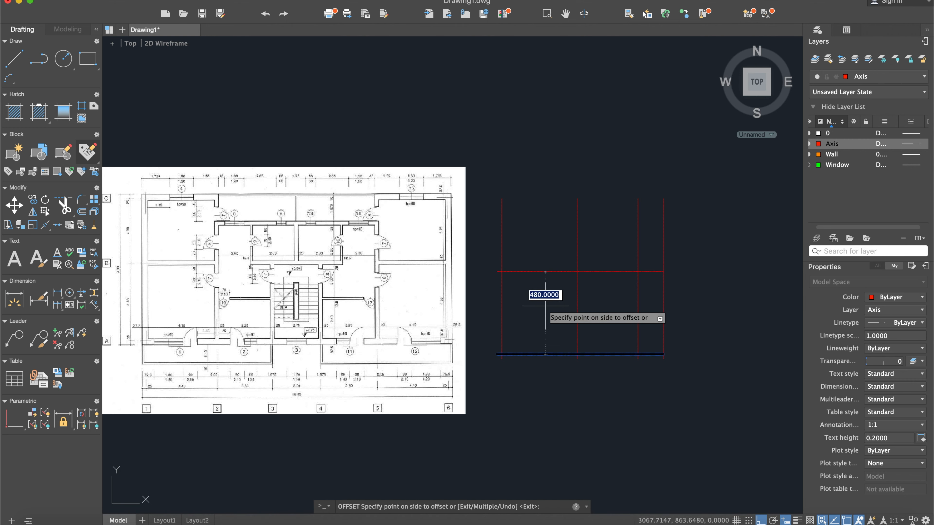
{"action": "left_click", "coordinate": [520, 330]}
{"action": "key", "text": "Escape"}
{"action": "scroll", "coordinate": [504, 352], "scroll_direction": "up", "scroll_amount": 5}
{"action": "scroll", "coordinate": [504, 352], "scroll_direction": "down", "scroll_amount": 3}
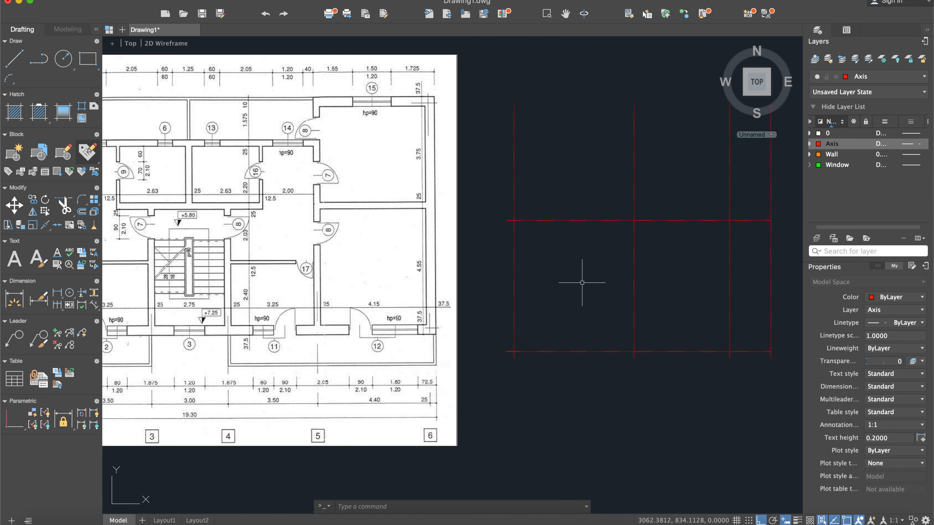
{"action": "middle_click_drag", "start_coordinate": [582, 283], "coordinate": [549, 288]}
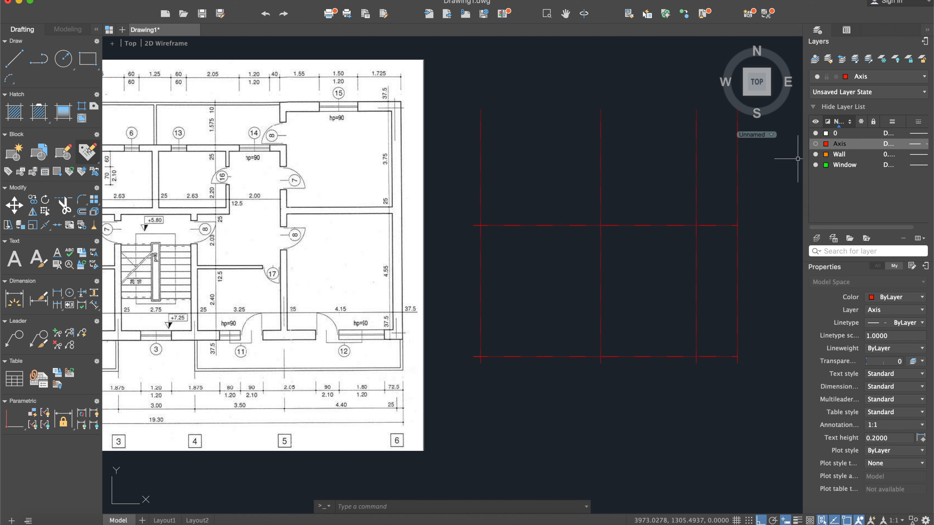
- Delete the short helper line on layer 0 while the Axis layer is hidden, and restore Axis as the visible current layer
{"action": "key", "text": "Down"}
{"action": "key", "text": "Up"}
{"action": "key", "text": "Return"}
{"action": "double_click", "coordinate": [835, 133]}
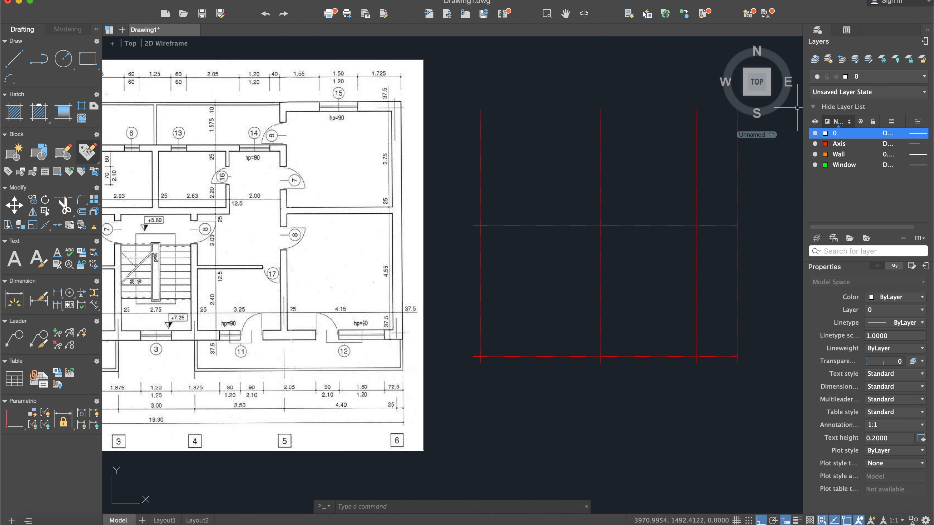
{"action": "left_click", "coordinate": [507, 382]}
{"action": "left_click", "coordinate": [475, 351]}
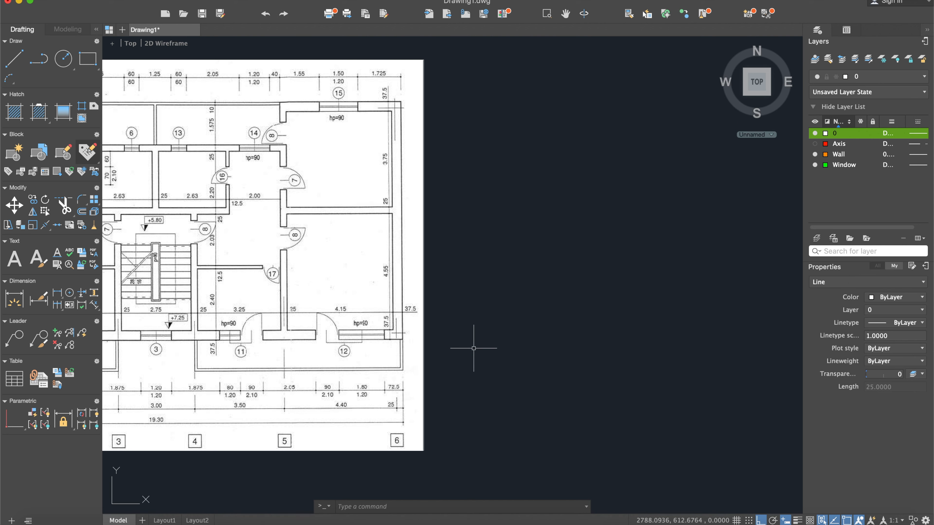
{"action": "key", "text": "Escape"}
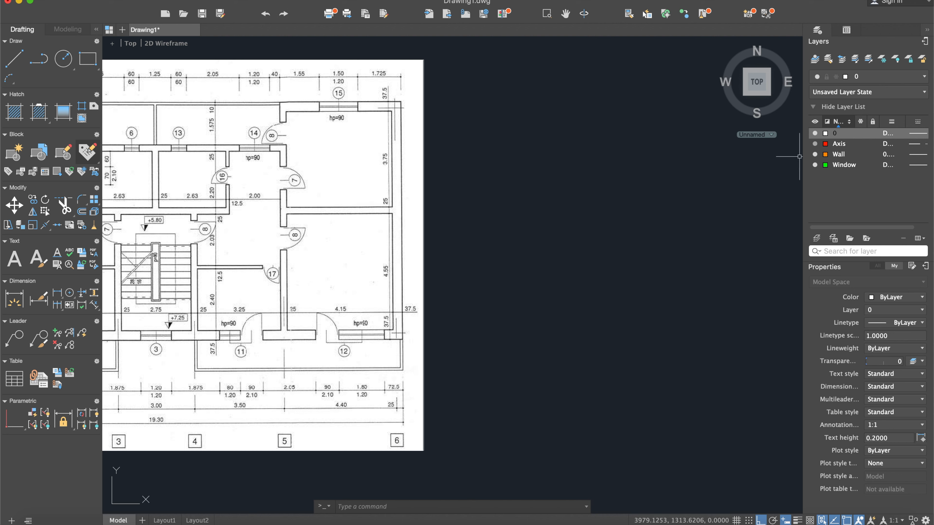
{"action": "double_click", "coordinate": [839, 143]}
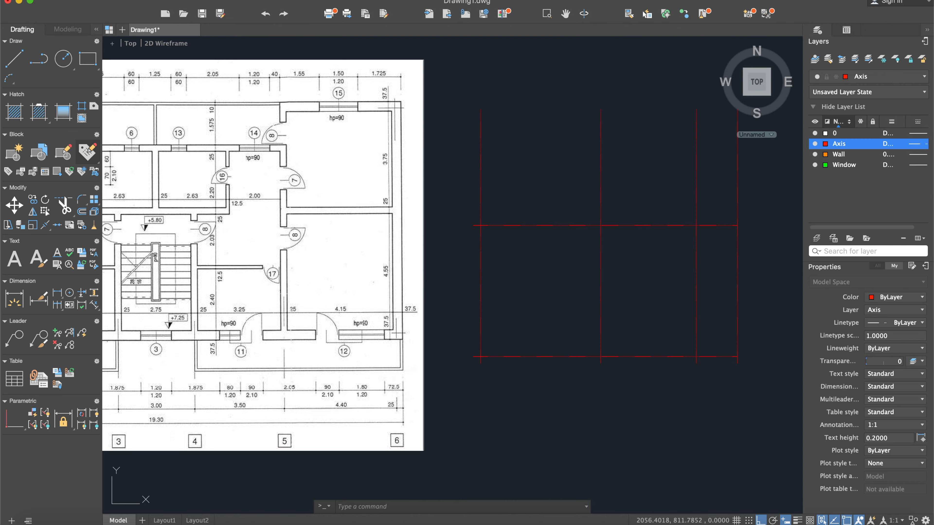
- Offset the upper horizontal axis line 400 units upward, matching the plan's spacing between axes B and C
{"action": "middle_click_drag", "start_coordinate": [250, 283], "coordinate": [482, 274]}
{"action": "middle_click_drag", "start_coordinate": [236, 298], "coordinate": [269, 300]}
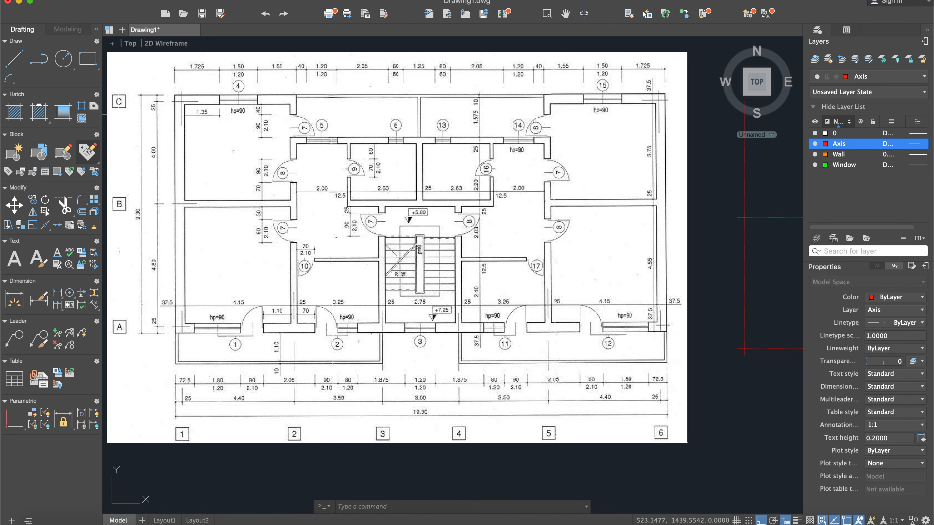
{"action": "middle_click_drag", "start_coordinate": [728, 221], "coordinate": [494, 243]}
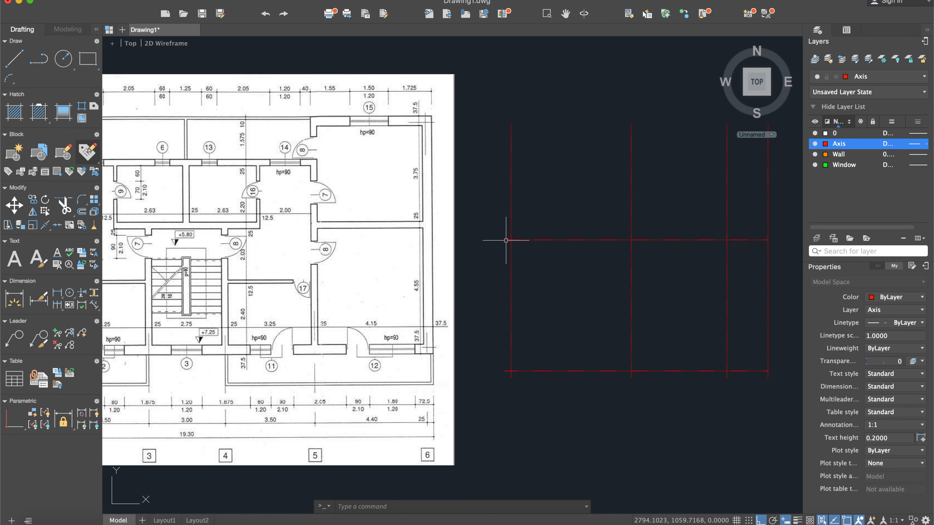
{"action": "type", "text": "off"}
{"action": "key", "text": "Return"}
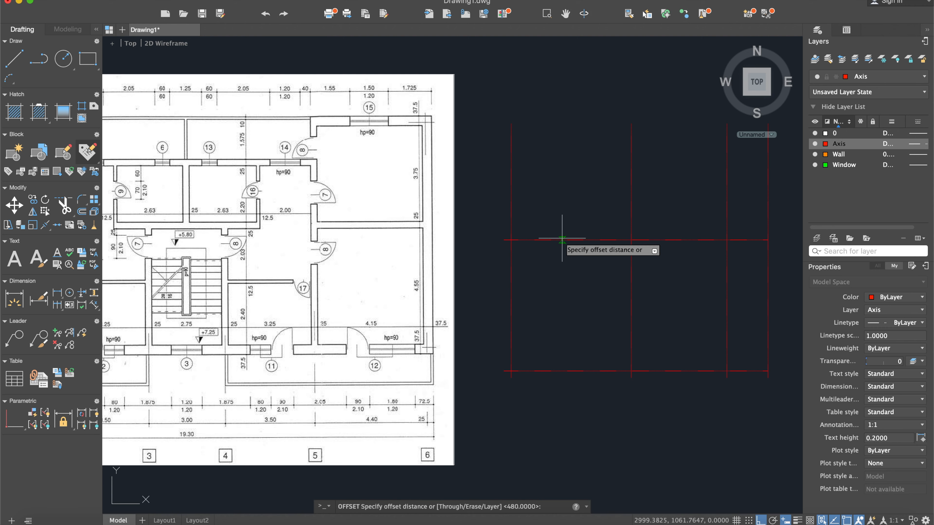
{"action": "type", "text": "400"}
{"action": "key", "text": "Return"}
{"action": "left_click", "coordinate": [561, 239]}
{"action": "left_click", "coordinate": [550, 174]}
{"action": "key", "text": "Escape"}
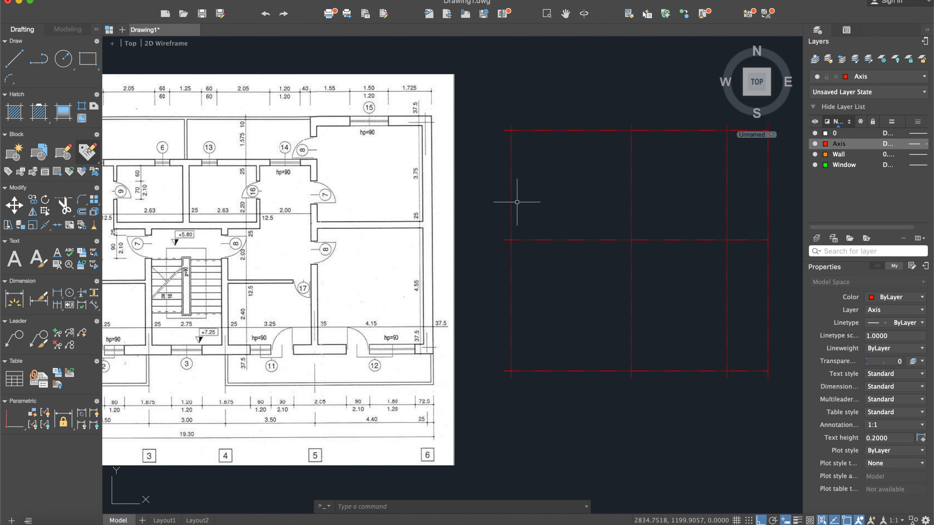
- Examine the reference plan's axes and the exterior wall dimensions around the corner of axes 1 and A
{"action": "scroll", "coordinate": [480, 125], "scroll_direction": "up", "scroll_amount": 4}
{"action": "scroll", "coordinate": [558, 162], "scroll_direction": "down", "scroll_amount": 5}
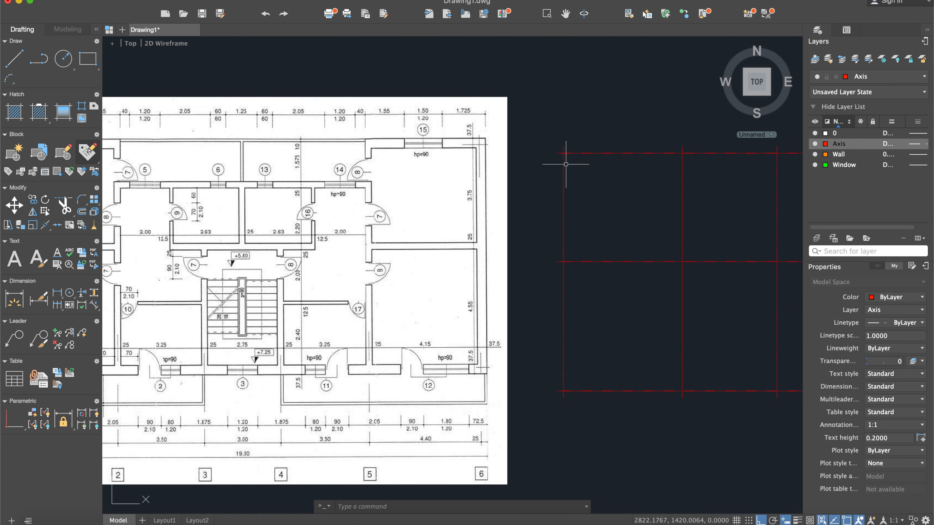
{"action": "scroll", "coordinate": [392, 200], "scroll_direction": "up", "scroll_amount": 3}
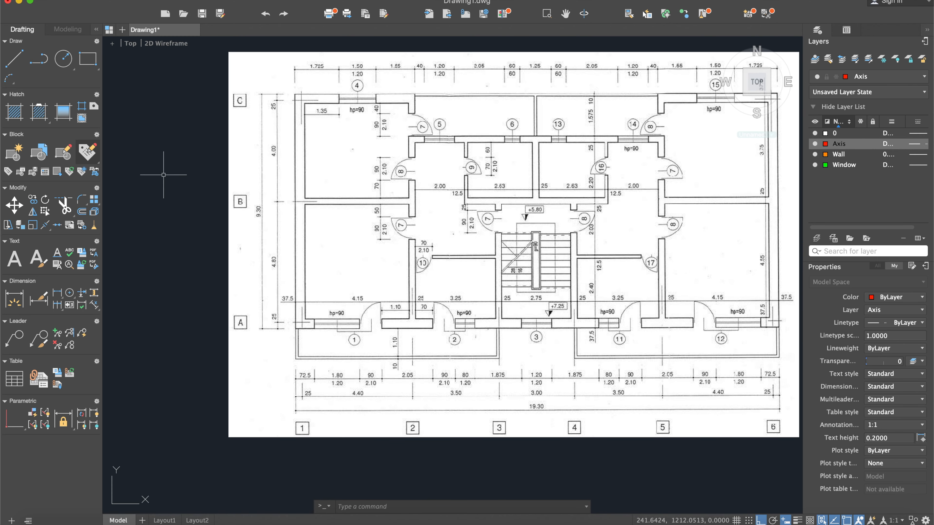
{"action": "middle_click_drag", "start_coordinate": [166, 178], "coordinate": [165, 208]}
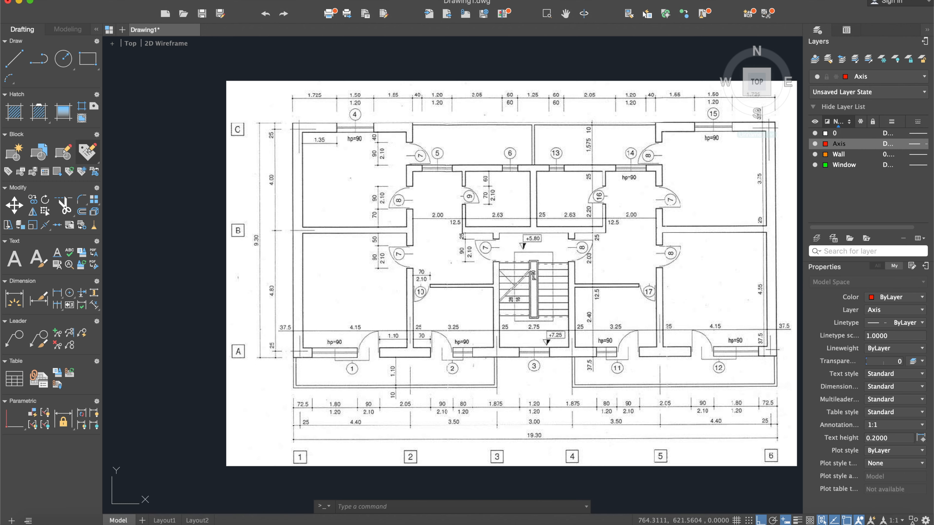
{"action": "scroll", "coordinate": [396, 340], "scroll_direction": "up", "scroll_amount": 2}
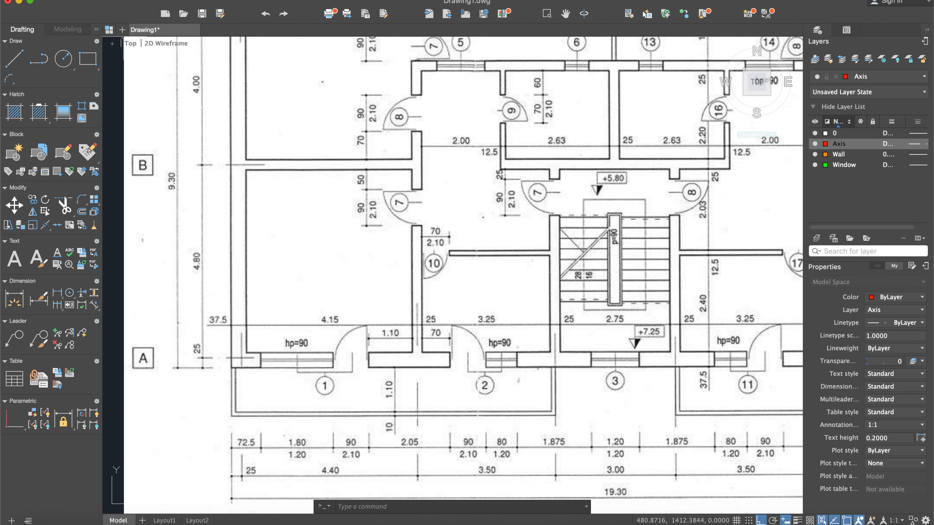
{"action": "left_click", "coordinate": [15, 59]}
{"action": "middle_click_drag", "start_coordinate": [262, 378], "coordinate": [322, 306]}
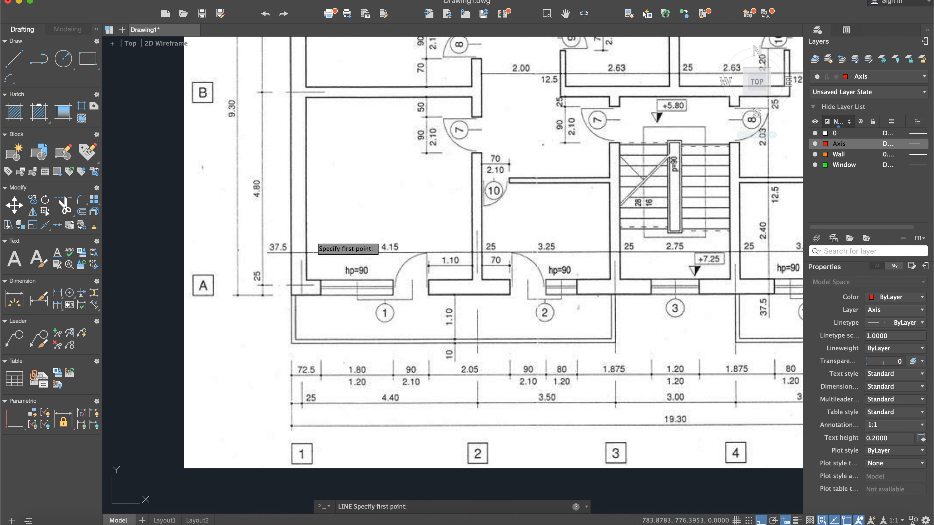
{"action": "scroll", "coordinate": [312, 238], "scroll_direction": "down", "scroll_amount": 5}
{"action": "key", "text": "Escape"}
{"action": "middle_click_drag", "start_coordinate": [629, 237], "coordinate": [579, 255]}
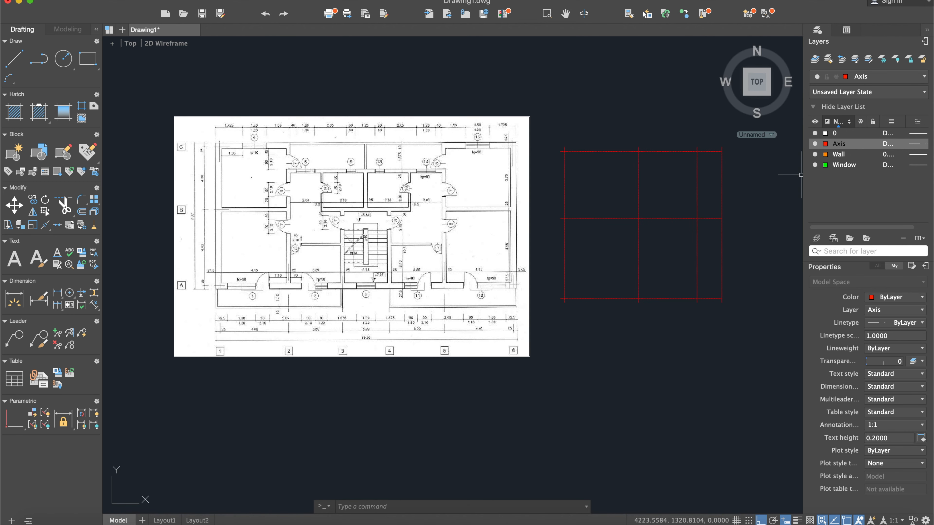
- Make Wall the current layer and offset the leftmost, top and bottom axis lines 25 units outward for the exterior wall faces
{"action": "double_click", "coordinate": [839, 154]}
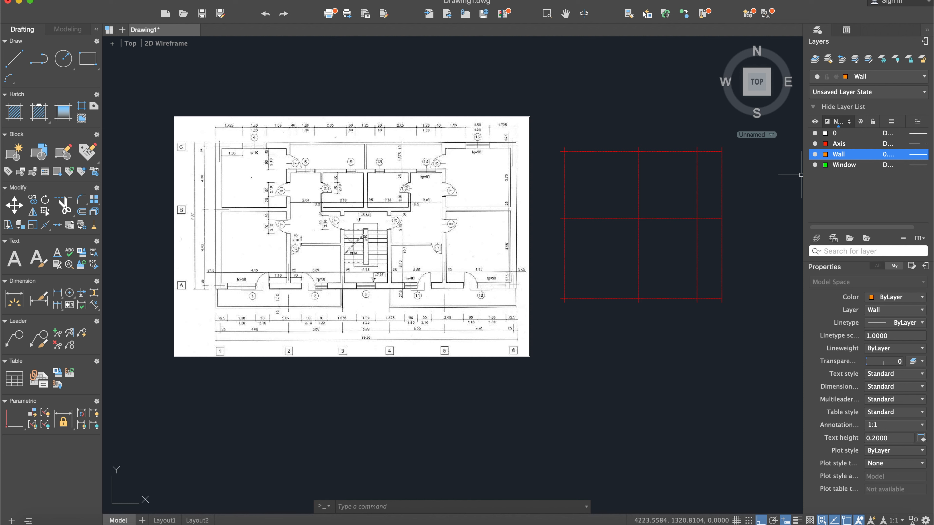
{"action": "type", "text": "off"}
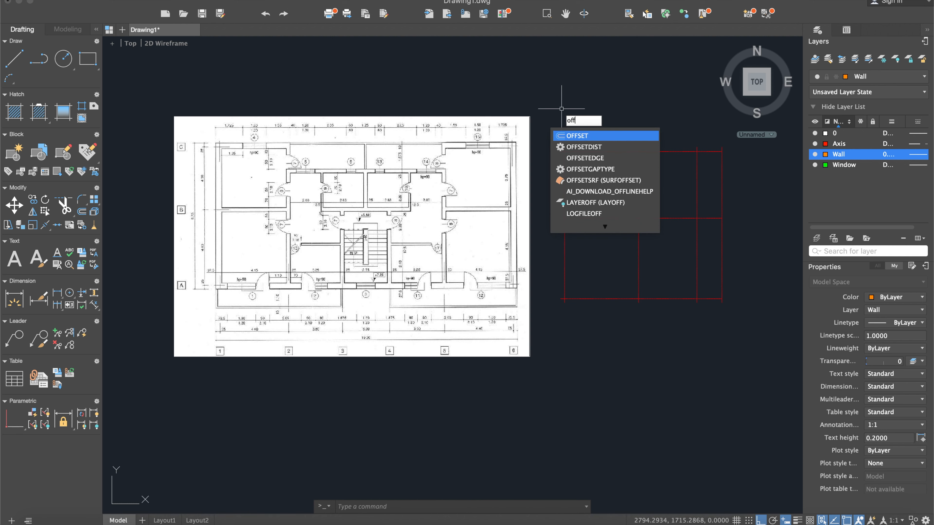
{"action": "key", "text": "Return"}
{"action": "key", "text": "Return"}
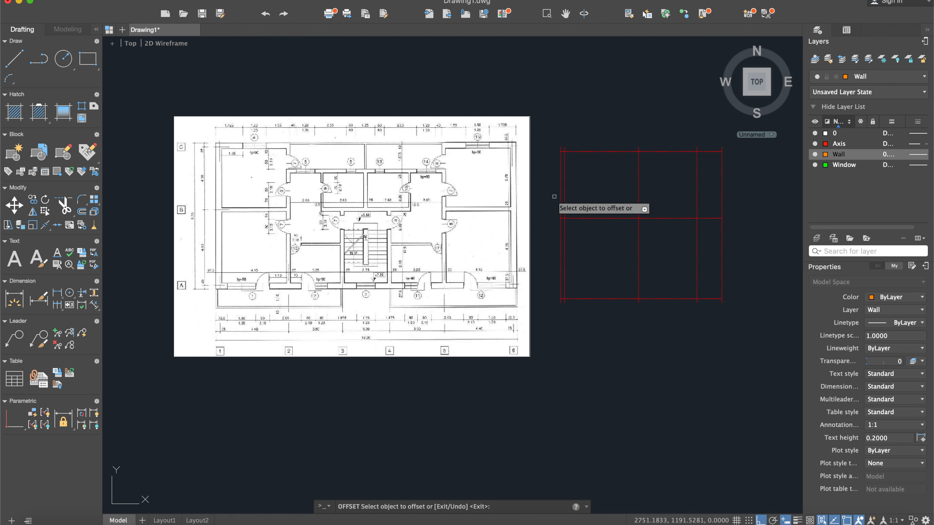
{"action": "scroll", "coordinate": [598, 143], "scroll_direction": "up", "scroll_amount": 4}
{"action": "left_click", "coordinate": [595, 163]}
{"action": "left_click", "coordinate": [583, 156]}
{"action": "scroll", "coordinate": [603, 221], "scroll_direction": "down", "scroll_amount": 4}
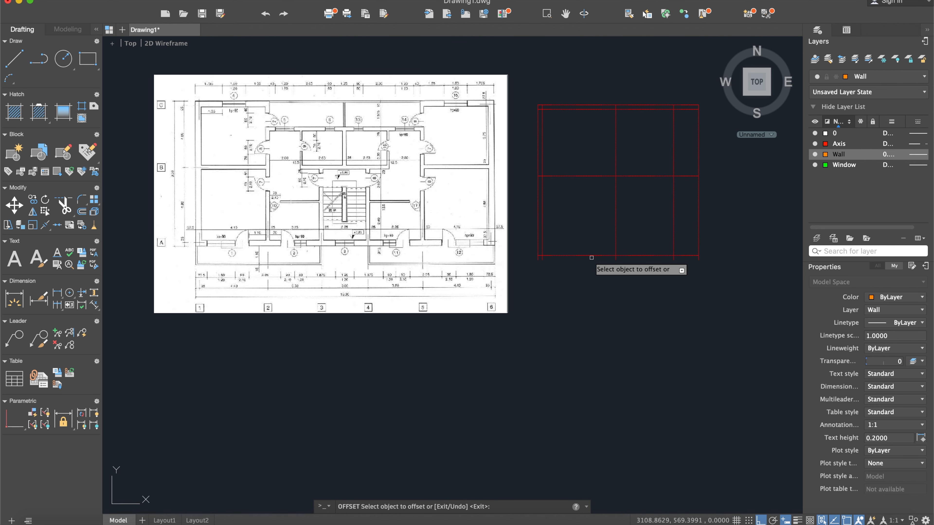
{"action": "left_click", "coordinate": [592, 256]}
{"action": "left_click", "coordinate": [590, 269]}
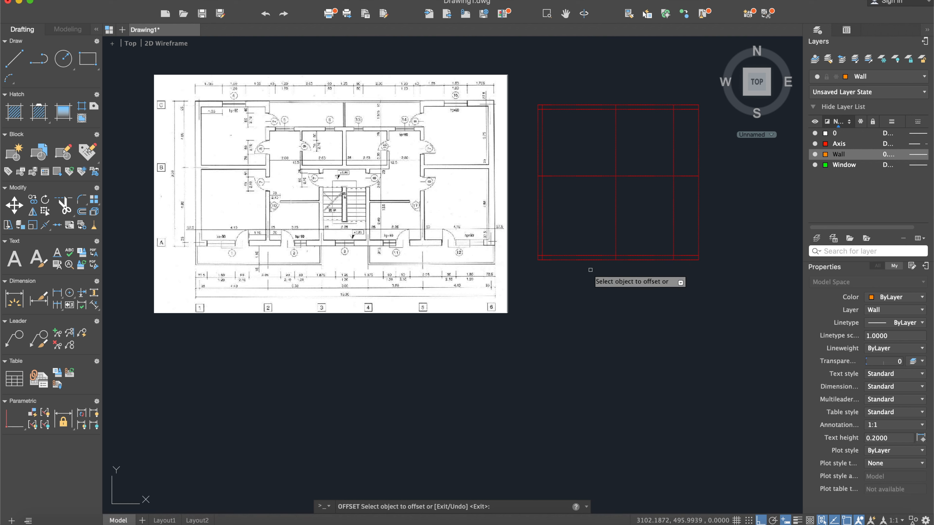
{"action": "key", "text": "Escape"}
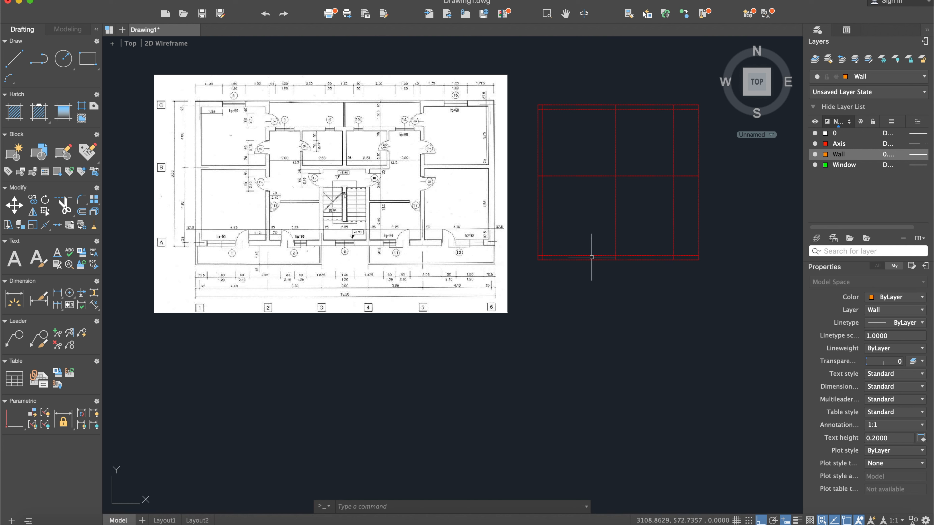
- Offset the leftmost, top and bottom axis lines 12.5 units inward for the inner faces of the exterior walls
{"action": "type", "text": "off"}
{"action": "key", "text": "Return"}
{"action": "type", "text": "12.5"}
{"action": "key", "text": "Return"}
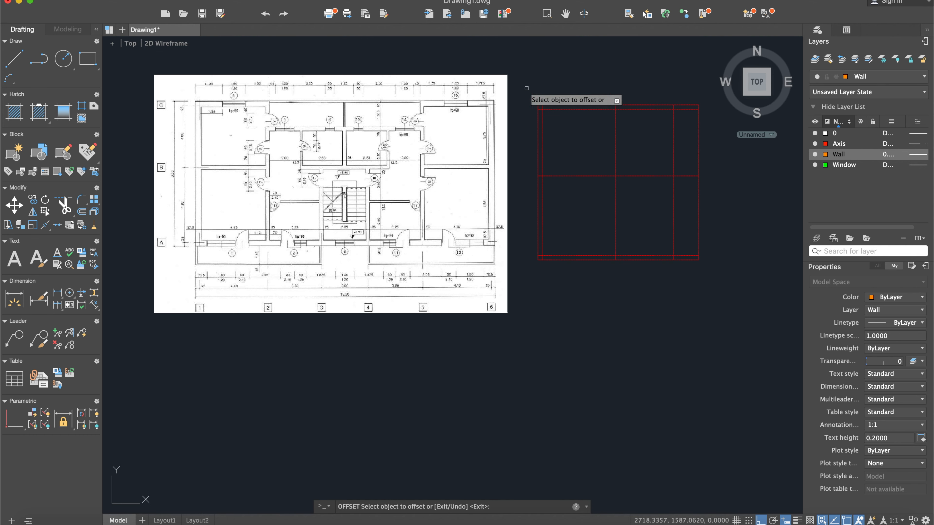
{"action": "scroll", "coordinate": [571, 99], "scroll_direction": "up", "scroll_amount": 5}
{"action": "left_click", "coordinate": [566, 89]}
{"action": "left_click", "coordinate": [539, 114]}
{"action": "scroll", "coordinate": [594, 250], "scroll_direction": "down", "scroll_amount": 5}
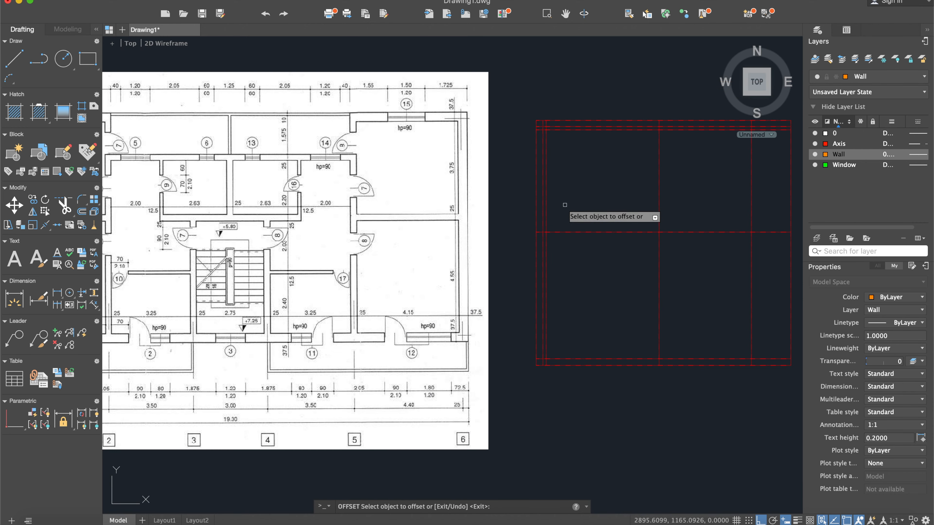
{"action": "left_click", "coordinate": [567, 358]}
{"action": "left_click", "coordinate": [570, 331]}
- Offset the second and third vertical axis lines 12.5 units to both sides
{"action": "left_click", "coordinate": [659, 296]}
{"action": "left_click", "coordinate": [666, 296]}
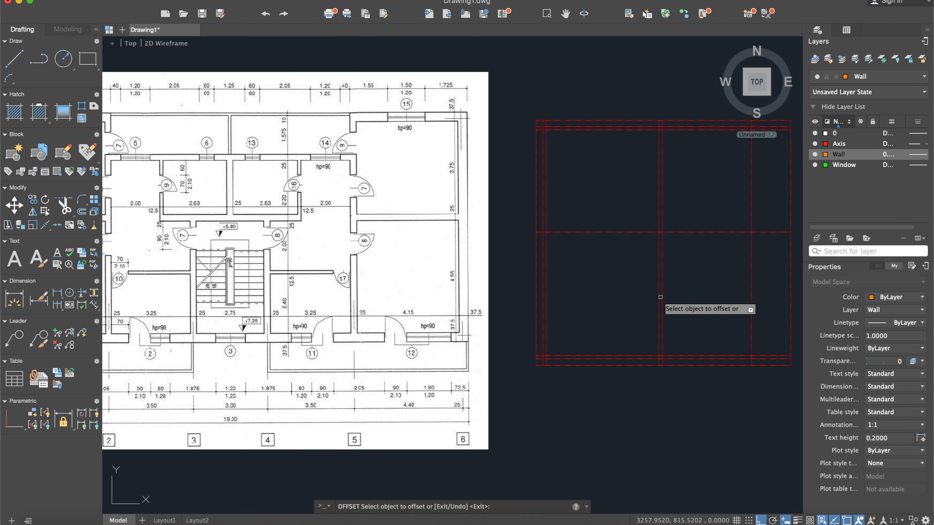
{"action": "left_click", "coordinate": [659, 296]}
{"action": "left_click", "coordinate": [648, 296]}
{"action": "left_click", "coordinate": [751, 289]}
{"action": "left_click", "coordinate": [757, 290]}
{"action": "left_click", "coordinate": [751, 289]}
{"action": "left_click", "coordinate": [735, 289]}
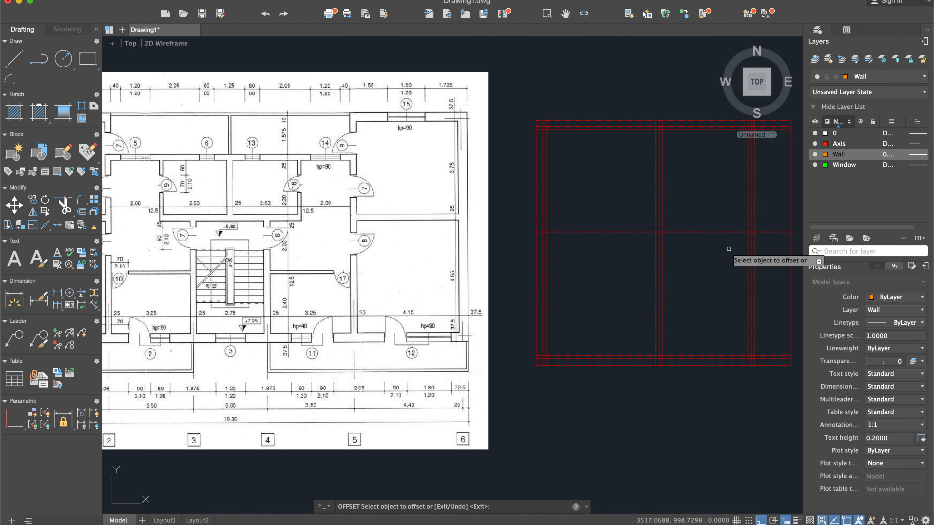
- Offset the middle horizontal axis line 12.5 units to both sides
{"action": "middle_click_drag", "start_coordinate": [722, 248], "coordinate": [670, 246]}
{"action": "left_click", "coordinate": [670, 230]}
{"action": "left_click", "coordinate": [663, 225]}
{"action": "left_click", "coordinate": [667, 230]}
{"action": "left_click", "coordinate": [666, 246]}
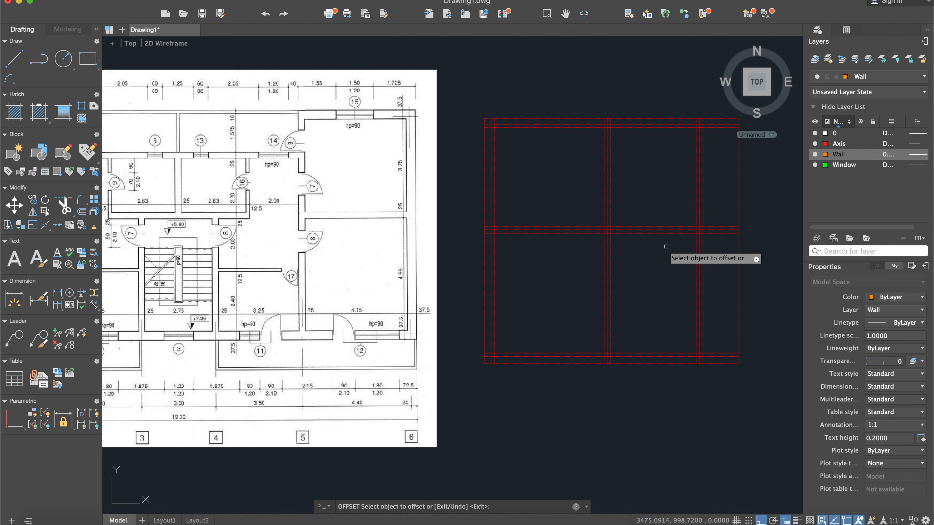
{"action": "key", "text": "Escape"}
- Select the offset wall face lines along the top, leftmost and middle horizontal axes, leaving out the axis lines themselves
{"action": "scroll", "coordinate": [529, 144], "scroll_direction": "up", "scroll_amount": 5}
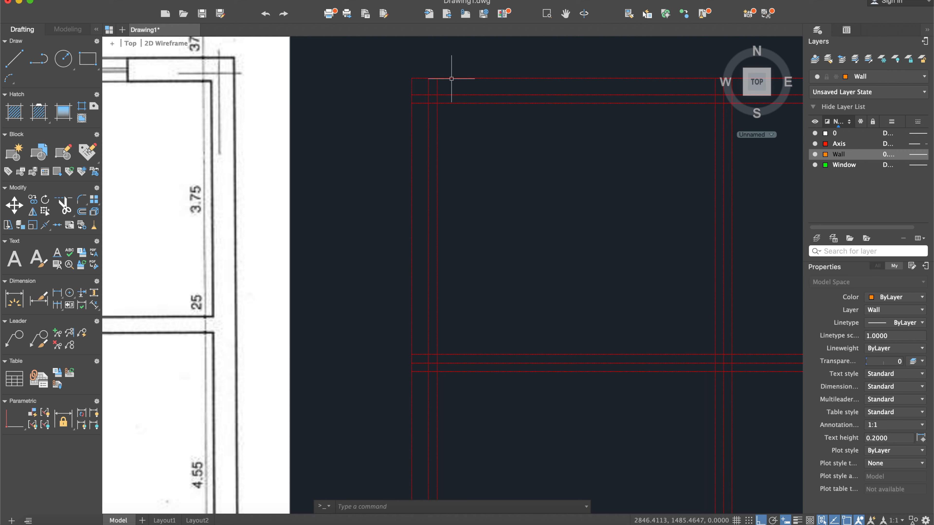
{"action": "left_click", "coordinate": [576, 78]}
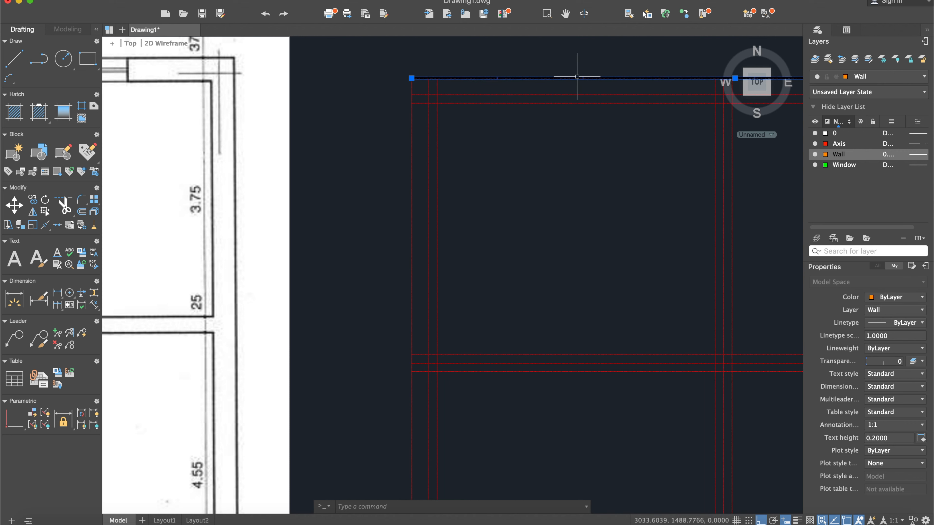
{"action": "left_click", "coordinate": [412, 140]}
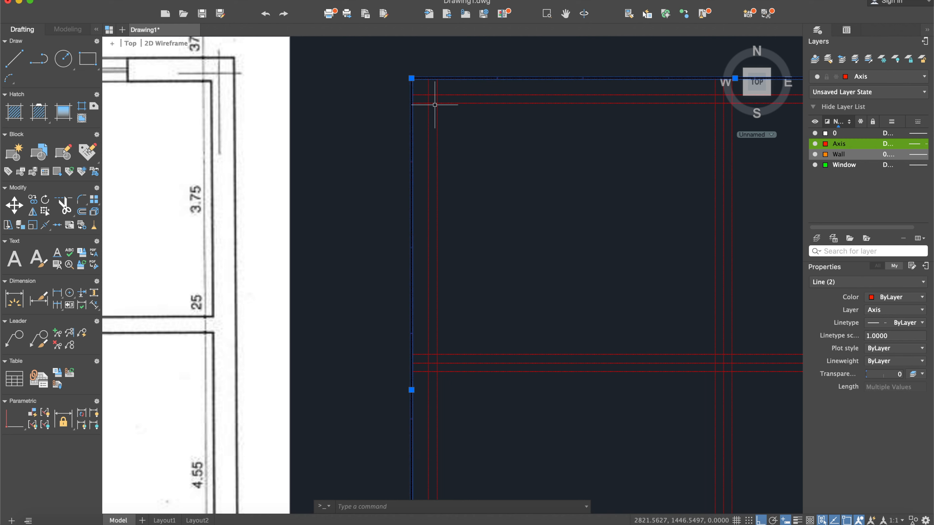
{"action": "left_click", "coordinate": [437, 108]}
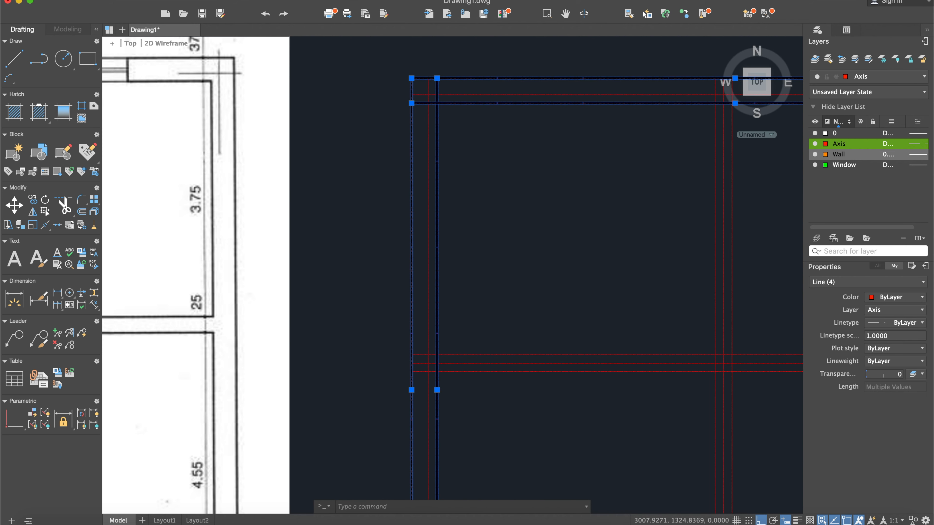
{"action": "scroll", "coordinate": [512, 275], "scroll_direction": "down", "scroll_amount": 2}
{"action": "left_click", "coordinate": [509, 290]}
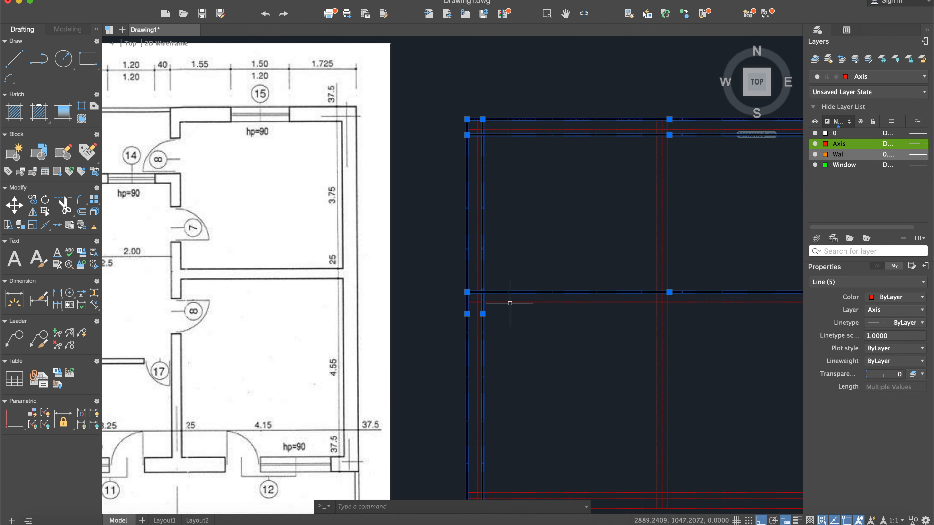
{"action": "left_click", "coordinate": [510, 303]}
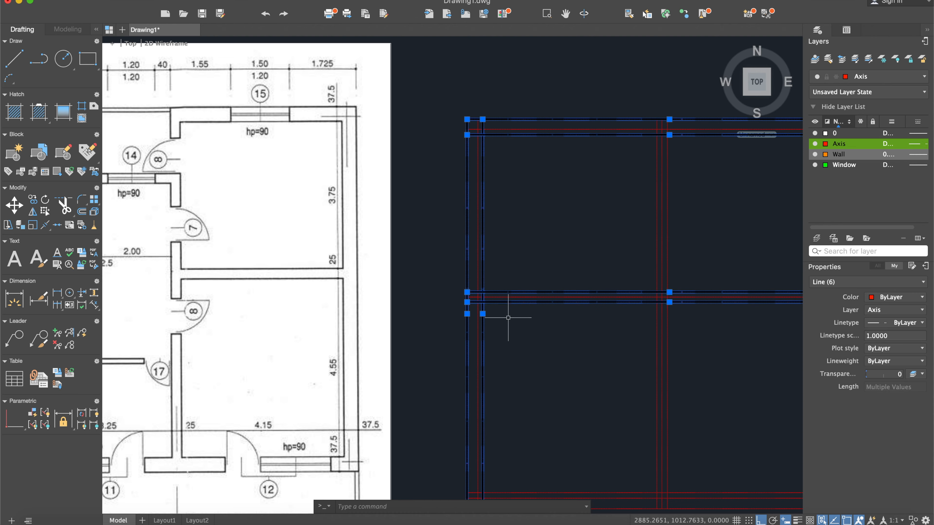
- Add the inner and outer face lines of the bottom exterior wall to the selection
{"action": "scroll", "coordinate": [508, 318], "scroll_direction": "down", "scroll_amount": 2}
{"action": "scroll", "coordinate": [532, 289], "scroll_direction": "up", "scroll_amount": 7}
{"action": "left_click", "coordinate": [542, 313]}
{"action": "left_click", "coordinate": [506, 268]}
{"action": "left_click", "coordinate": [545, 376]}
{"action": "left_click", "coordinate": [503, 344]}
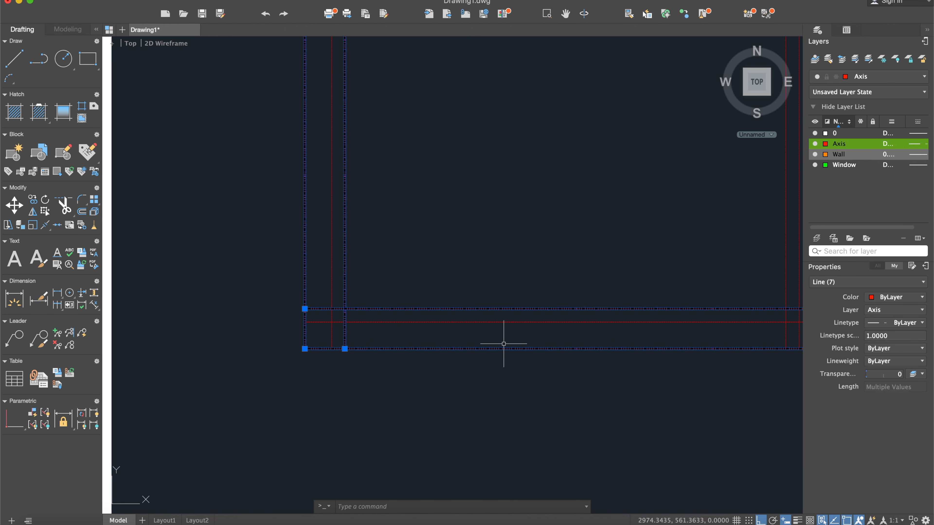
- Add both face lines of the second and third vertical walls to the selection, leaving out their axis lines
{"action": "scroll", "coordinate": [504, 344], "scroll_direction": "down", "scroll_amount": 3}
{"action": "scroll", "coordinate": [535, 319], "scroll_direction": "up", "scroll_amount": 5}
{"action": "left_click", "coordinate": [618, 270]}
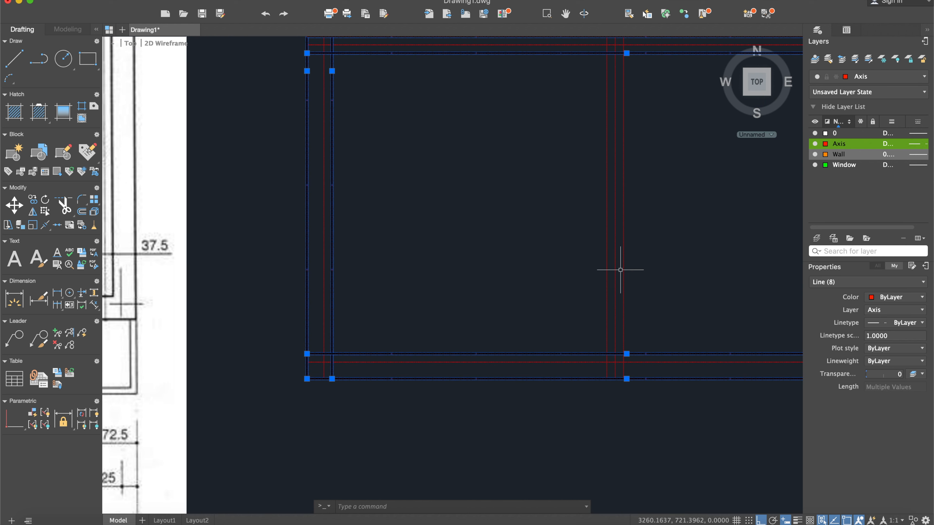
{"action": "left_click", "coordinate": [606, 271]}
{"action": "middle_click_drag", "start_coordinate": [655, 273], "coordinate": [630, 287]}
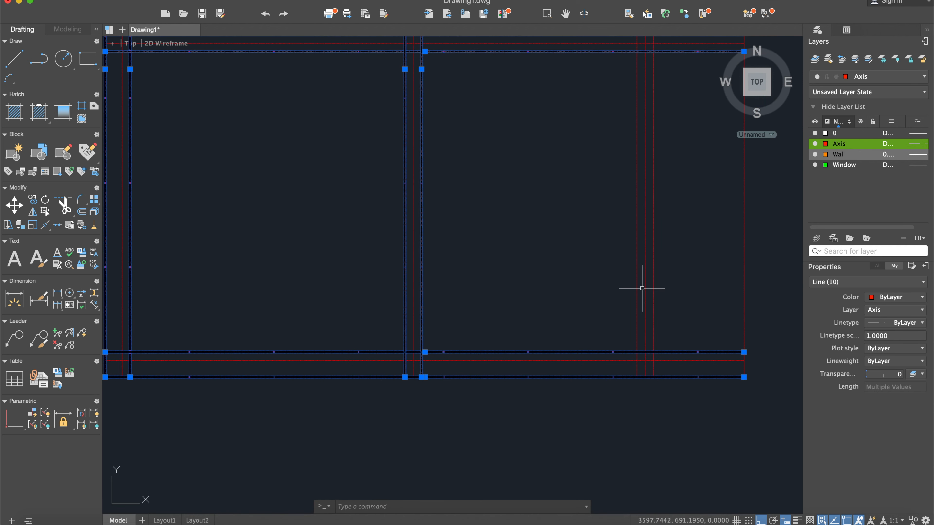
{"action": "left_click", "coordinate": [636, 288]}
{"action": "middle_click_drag", "start_coordinate": [680, 266], "coordinate": [600, 330]}
{"action": "scroll", "coordinate": [601, 330], "scroll_direction": "down", "scroll_amount": 2}
{"action": "middle_click_drag", "start_coordinate": [565, 117], "coordinate": [540, 311]}
{"action": "scroll", "coordinate": [542, 211], "scroll_direction": "up", "scroll_amount": 4}
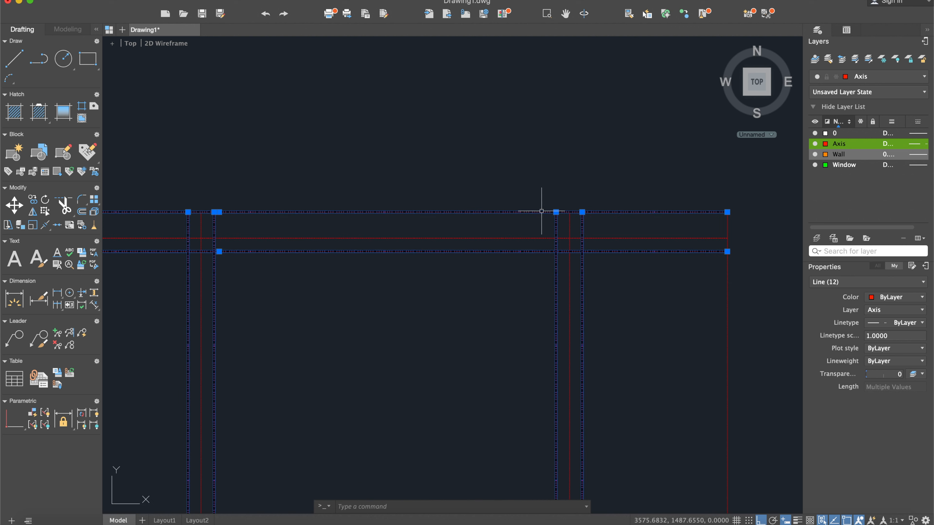
{"action": "scroll", "coordinate": [581, 205], "scroll_direction": "down", "scroll_amount": 2}
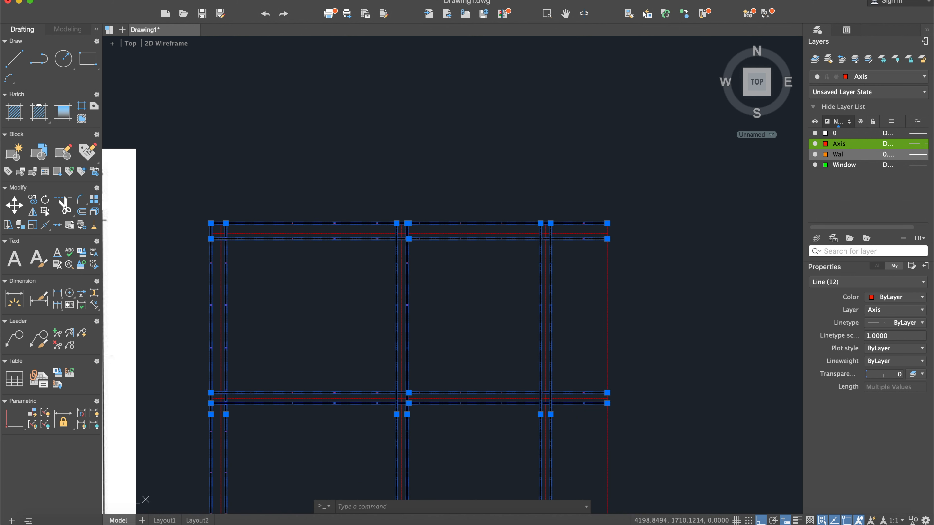
- Assign the selected face lines to the Wall layer and clear the selection
{"action": "left_click", "coordinate": [882, 77]}
{"action": "left_click", "coordinate": [860, 120]}
{"action": "scroll", "coordinate": [673, 209], "scroll_direction": "down", "scroll_amount": 3}
{"action": "key", "text": "Escape"}
{"action": "middle_click_drag", "start_coordinate": [661, 306], "coordinate": [703, 238]}
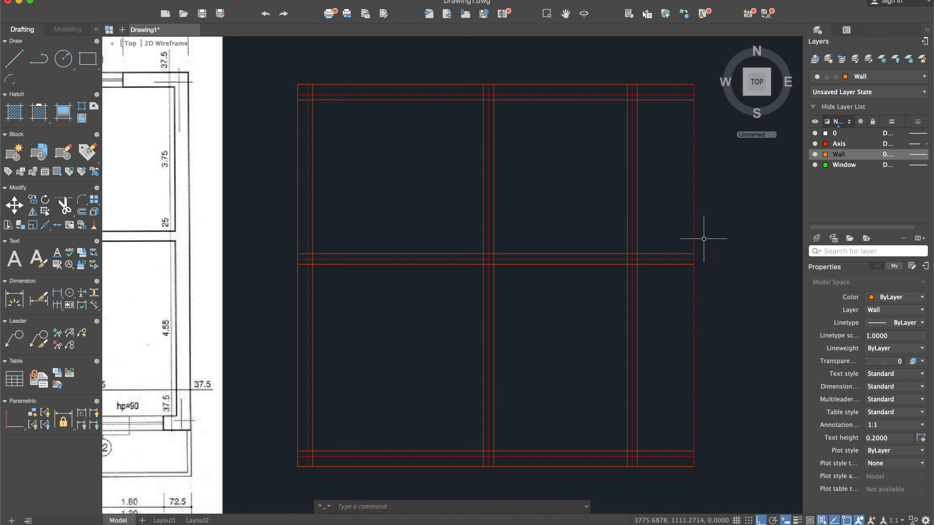
- Turn on lineweight display and hide the Axis layer
{"action": "left_click", "coordinate": [797, 521]}
{"action": "middle_click_drag", "start_coordinate": [439, 239], "coordinate": [463, 202]}
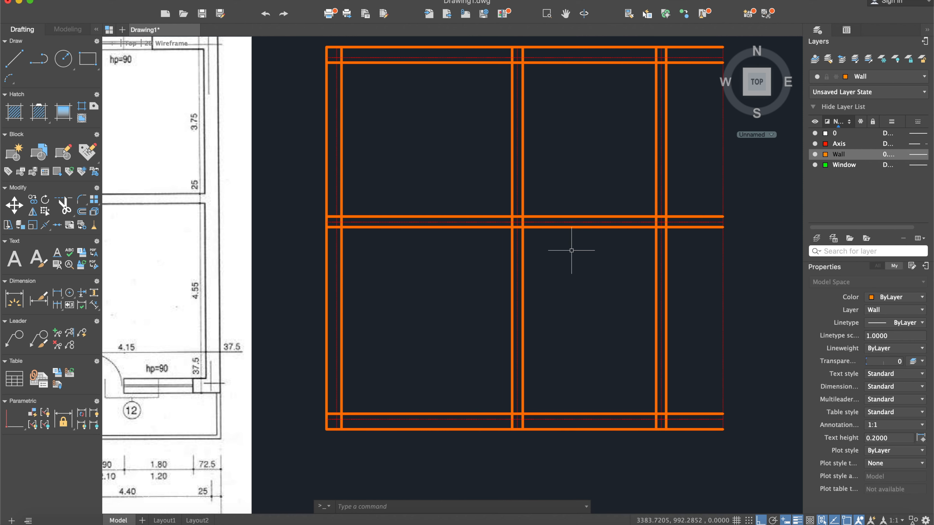
{"action": "middle_click_drag", "start_coordinate": [552, 141], "coordinate": [548, 154]}
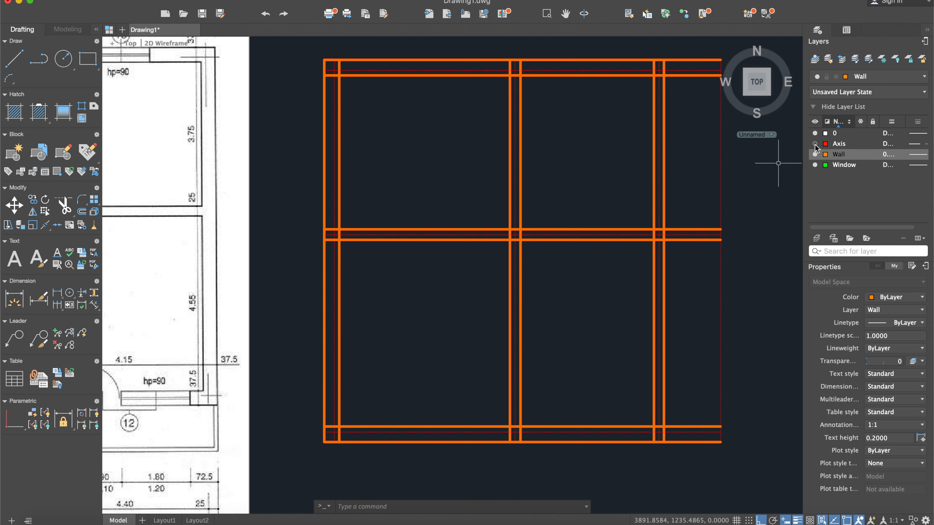
{"action": "middle_click_drag", "start_coordinate": [682, 156], "coordinate": [599, 169]}
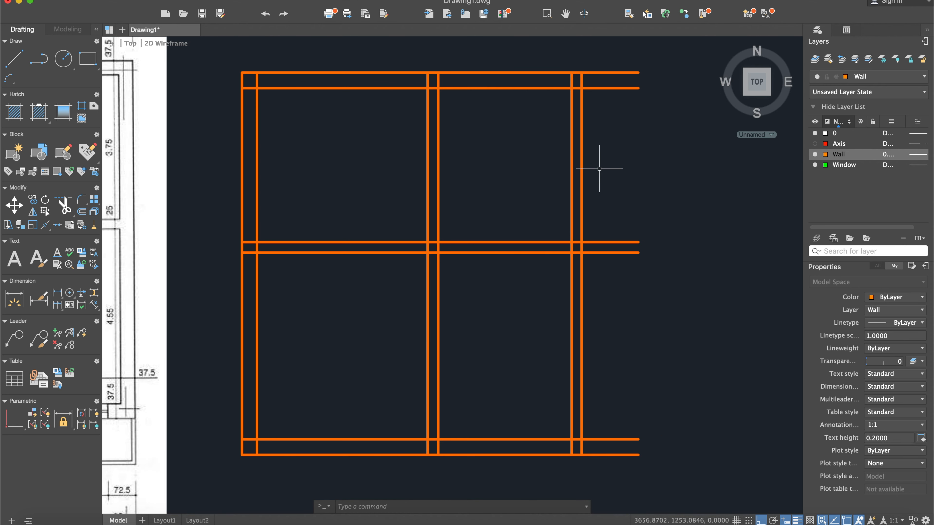
- Start Trim with all wall lines as cutting edges and trim the overlapping inner face lines at the upper-left wall corner
{"action": "key", "text": "Return"}
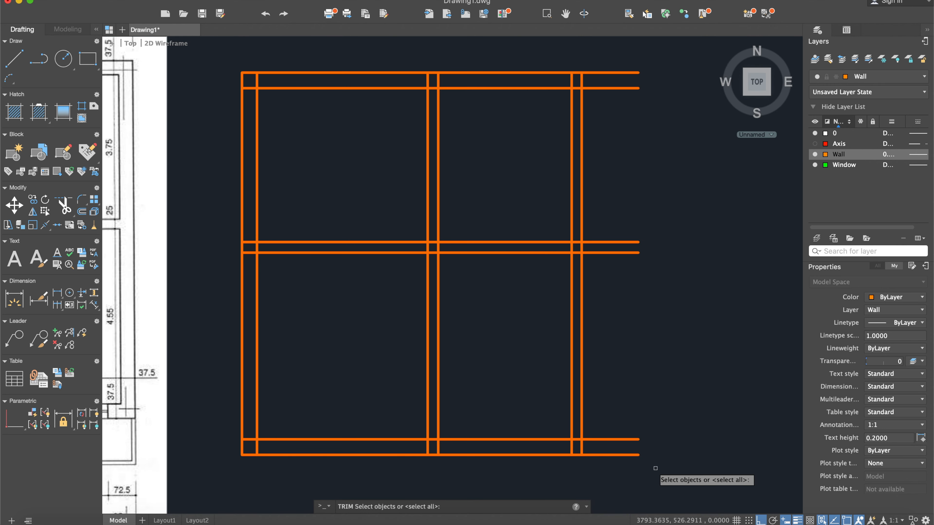
{"action": "left_click_drag", "start_coordinate": [672, 488], "coordinate": [209, 48]}
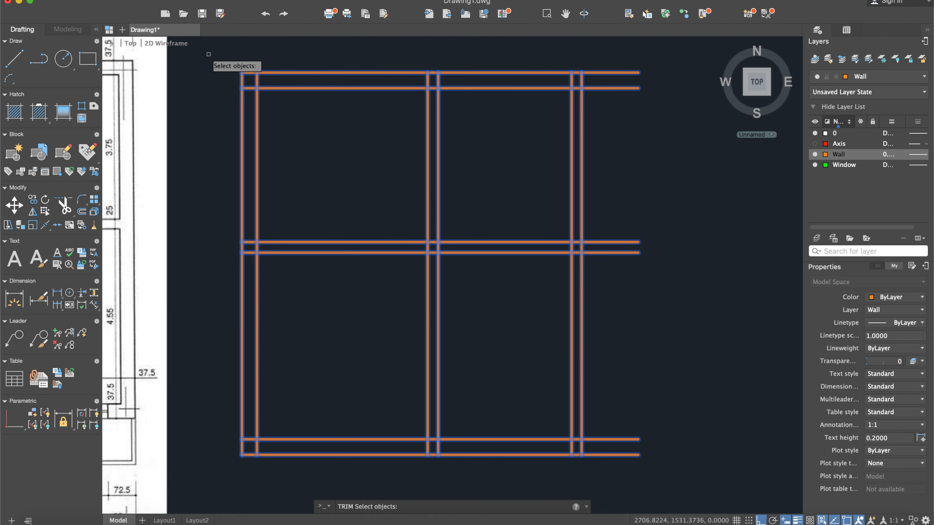
{"action": "key", "text": "Return"}
{"action": "scroll", "coordinate": [254, 95], "scroll_direction": "up", "scroll_amount": 3}
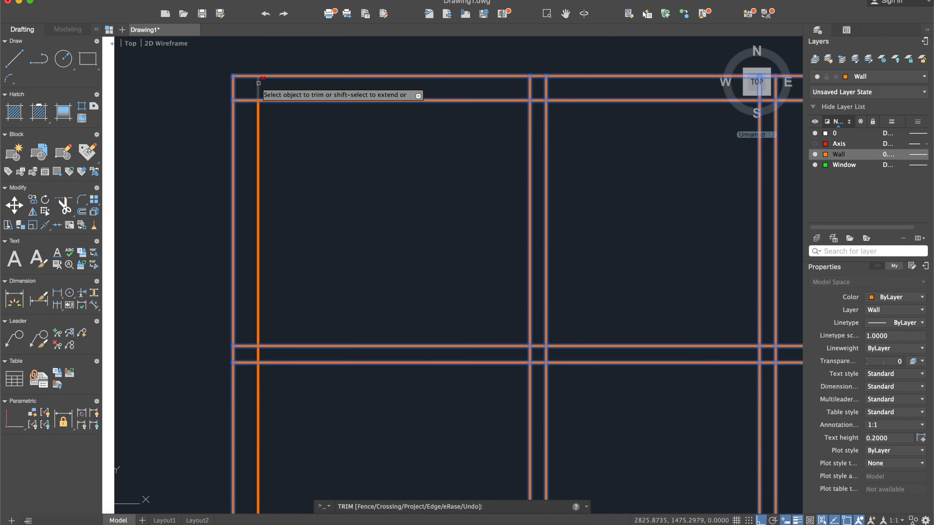
{"action": "left_click", "coordinate": [247, 101]}
- Trim the face lines where the middle horizontal wall meets the leftmost exterior wall to form an open T-junction
{"action": "middle_click_drag", "start_coordinate": [288, 269], "coordinate": [310, 150]}
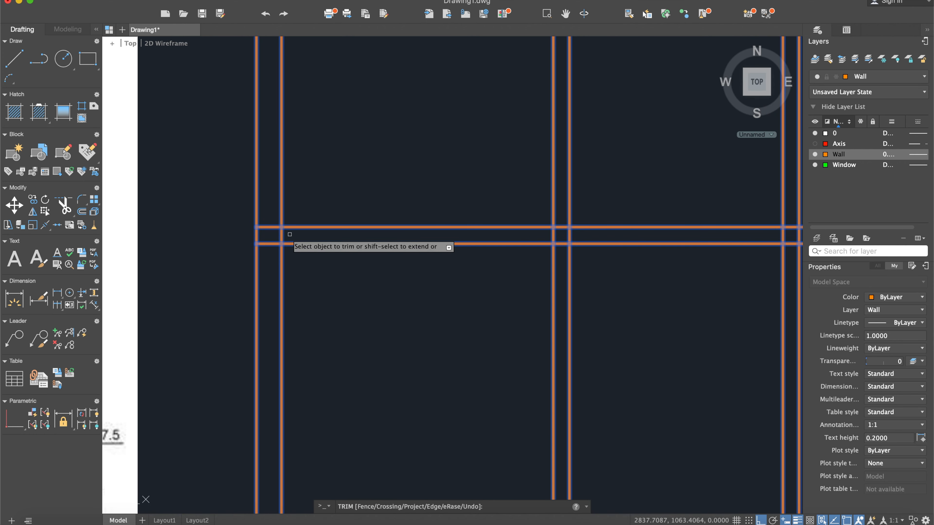
{"action": "left_click_drag", "start_coordinate": [275, 249], "coordinate": [265, 223]}
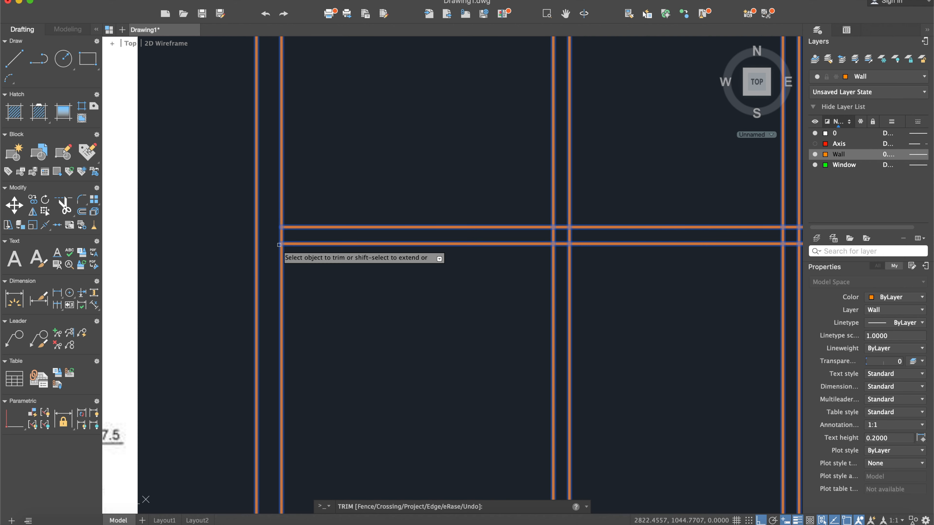
{"action": "left_click", "coordinate": [282, 237]}
- Trim the overlapping inner face lines at the lower-left corner and where the second vertical wall meets the bottom exterior wall
{"action": "middle_click_drag", "start_coordinate": [388, 309], "coordinate": [370, 119]}
{"action": "left_click", "coordinate": [270, 359]}
{"action": "left_click", "coordinate": [264, 367]}
{"action": "left_click", "coordinate": [252, 352]}
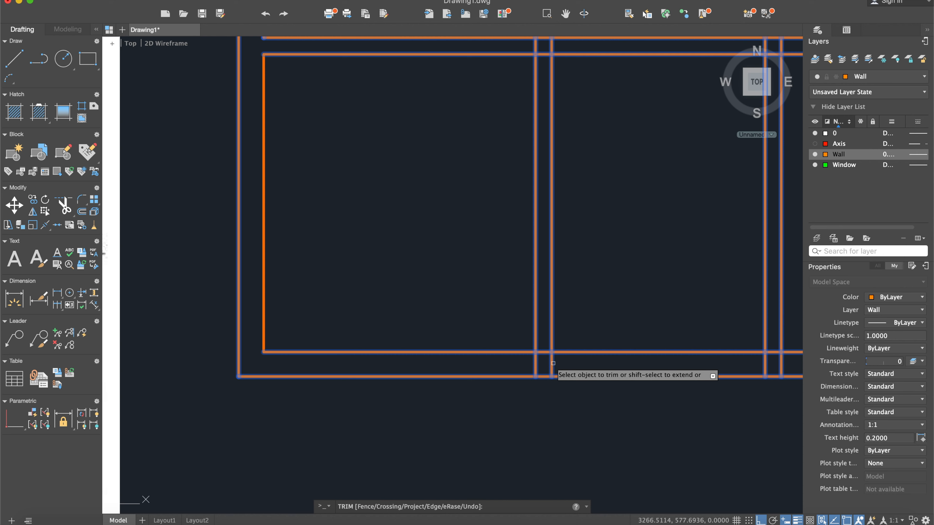
{"action": "left_click", "coordinate": [561, 365]}
{"action": "left_click", "coordinate": [540, 354]}
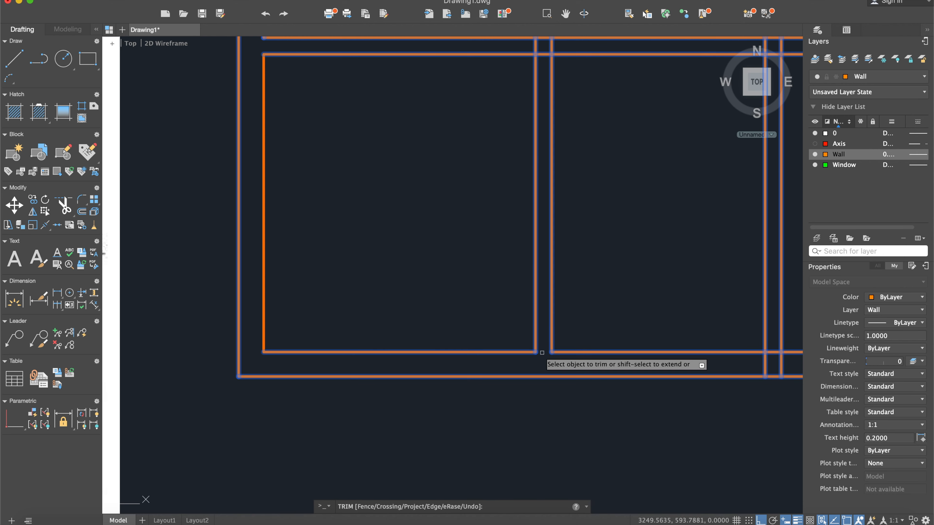
- Try to trim the third vertical wall's face lines at the bottom exterior wall, and undo the trim
{"action": "middle_click_drag", "start_coordinate": [618, 329], "coordinate": [451, 281]}
{"action": "left_click", "coordinate": [621, 319]}
{"action": "left_click", "coordinate": [585, 317]}
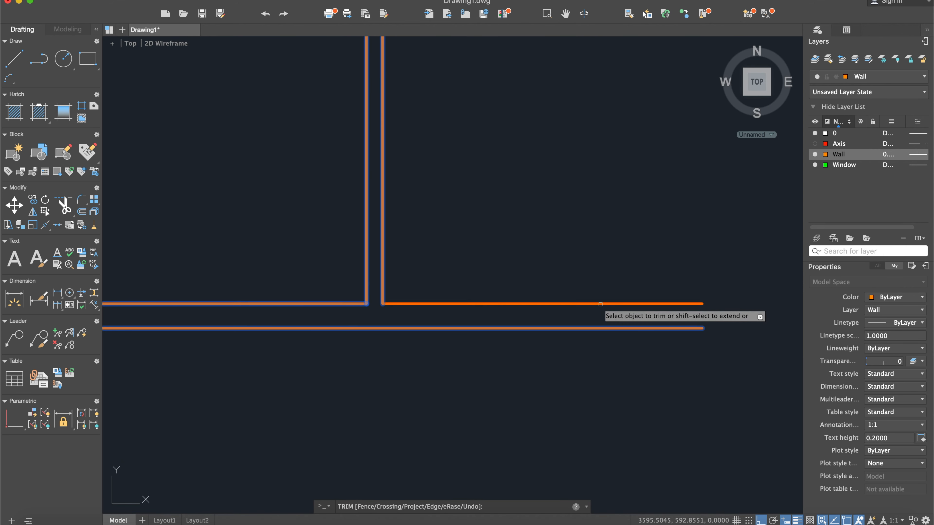
{"action": "left_click", "coordinate": [266, 14]}
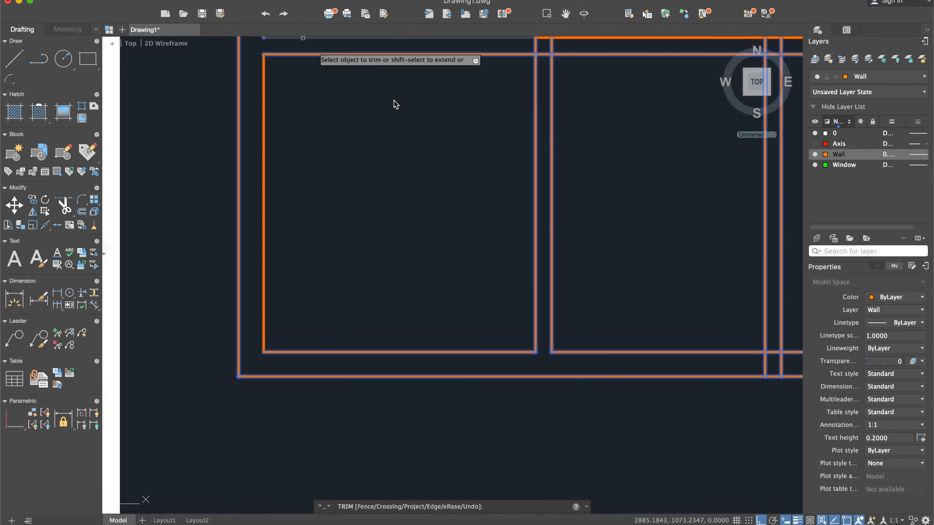
- Trim the third vertical wall's face lines and the inner bottom line between them where they meet the bottom exterior wall
{"action": "middle_click_drag", "start_coordinate": [602, 258], "coordinate": [464, 258]}
{"action": "left_click", "coordinate": [642, 368]}
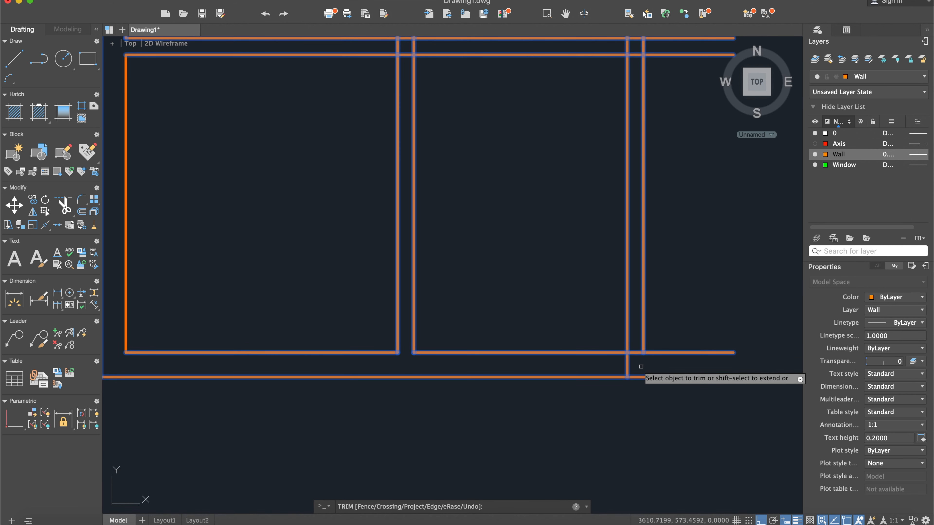
{"action": "left_click", "coordinate": [630, 367]}
{"action": "left_click", "coordinate": [627, 367]}
{"action": "left_click", "coordinate": [636, 352]}
- Trim the crossing segments where the middle horizontal wall intersects the third and second vertical walls
{"action": "middle_click_drag", "start_coordinate": [637, 159], "coordinate": [586, 300]}
{"action": "left_click", "coordinate": [585, 196]}
{"action": "left_click", "coordinate": [584, 180]}
{"action": "left_click", "coordinate": [594, 189]}
{"action": "left_click", "coordinate": [578, 189]}
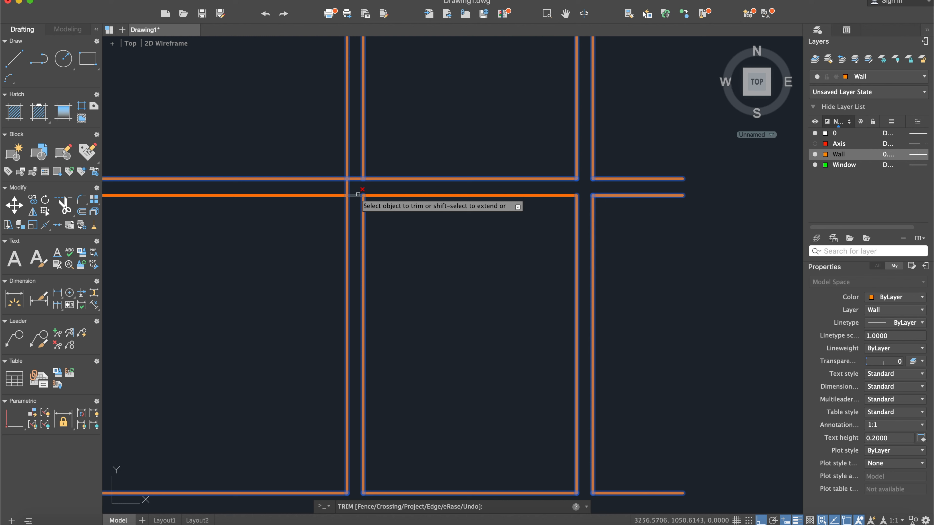
{"action": "left_click", "coordinate": [348, 186]}
{"action": "left_click", "coordinate": [356, 179]}
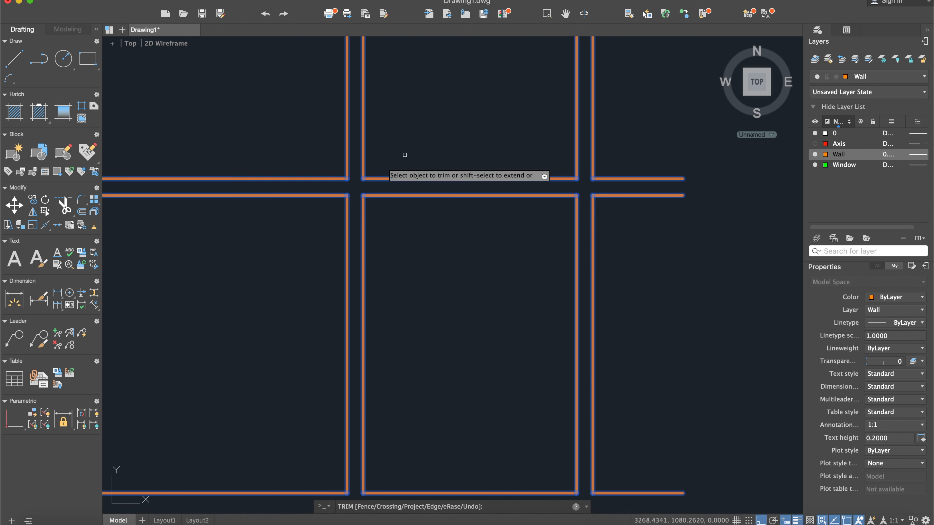
- Trim the overlapping face lines where the third and second vertical walls meet the top exterior wall, and end trimming
{"action": "middle_click_drag", "start_coordinate": [435, 142], "coordinate": [467, 393]}
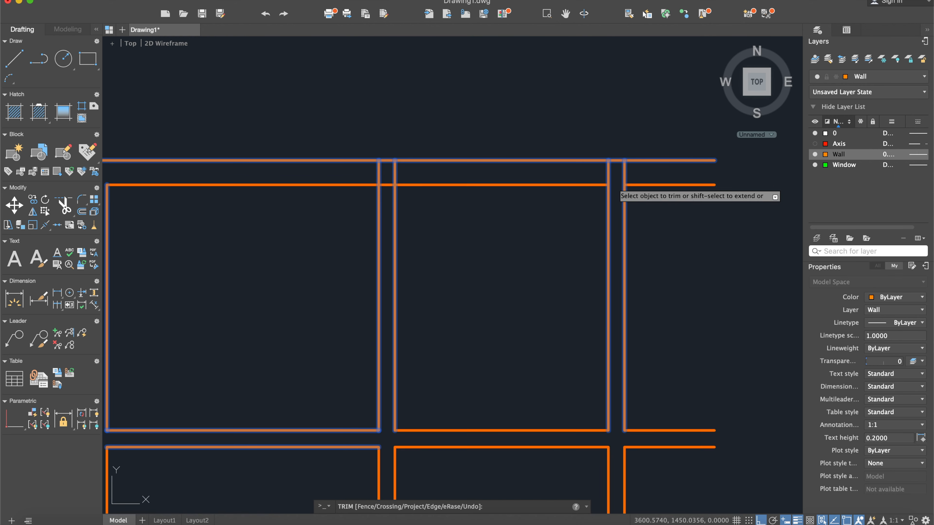
{"action": "left_click", "coordinate": [623, 172]}
{"action": "left_click", "coordinate": [609, 173]}
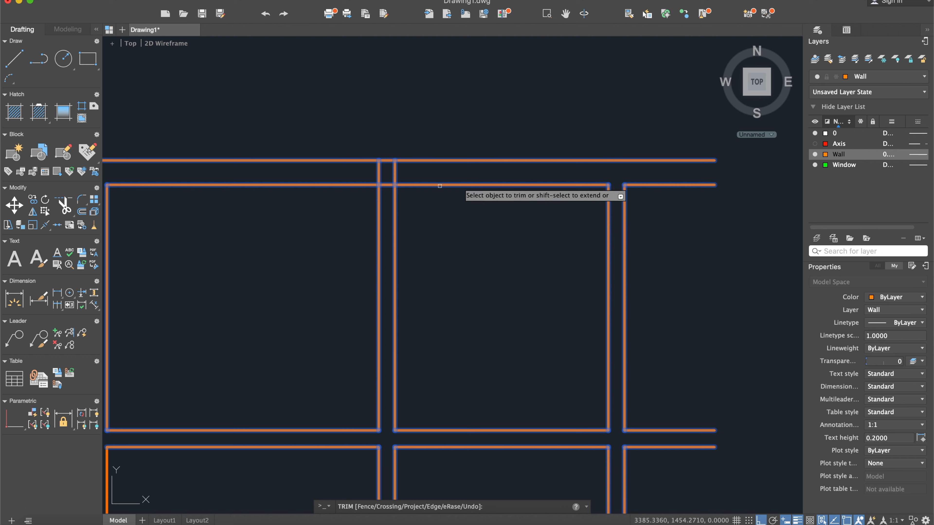
{"action": "left_click", "coordinate": [390, 185]}
{"action": "left_click", "coordinate": [381, 173]}
{"action": "left_click", "coordinate": [381, 174]}
{"action": "left_click", "coordinate": [378, 172]}
{"action": "middle_click_drag", "start_coordinate": [461, 244], "coordinate": [504, 228]}
{"action": "key", "text": "Escape"}
- Compare the trimmed wall layout with the full scanned floor plan
{"action": "scroll", "coordinate": [499, 284], "scroll_direction": "down", "scroll_amount": 2}
{"action": "middle_click_drag", "start_coordinate": [496, 293], "coordinate": [517, 271]}
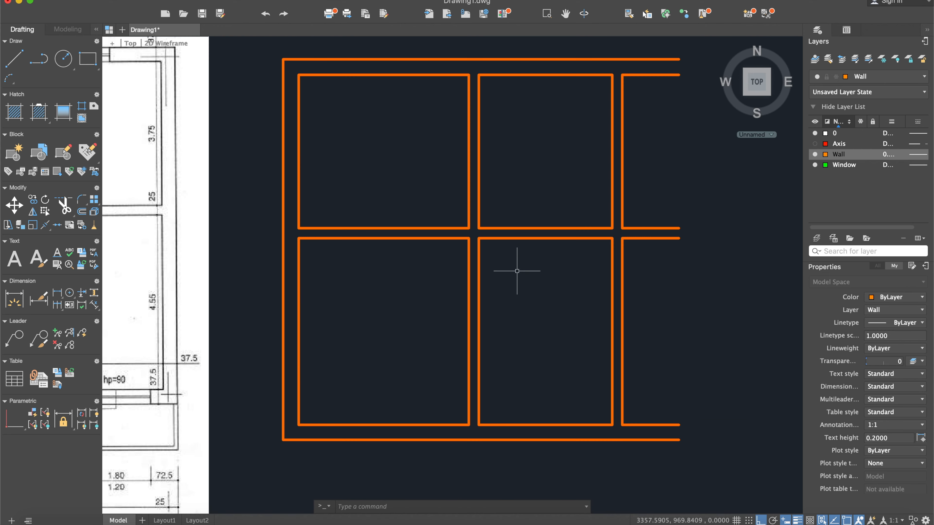
{"action": "middle_click_drag", "start_coordinate": [449, 293], "coordinate": [483, 328]}
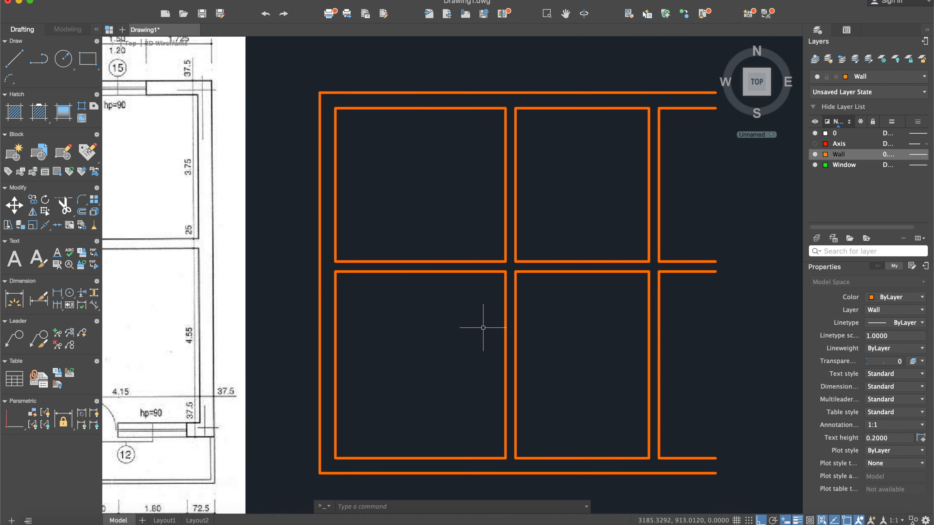
{"action": "scroll", "coordinate": [440, 306], "scroll_direction": "down", "scroll_amount": 2}
{"action": "middle_click_drag", "start_coordinate": [320, 305], "coordinate": [551, 287]}
{"action": "middle_click_drag", "start_coordinate": [306, 295], "coordinate": [358, 291]}
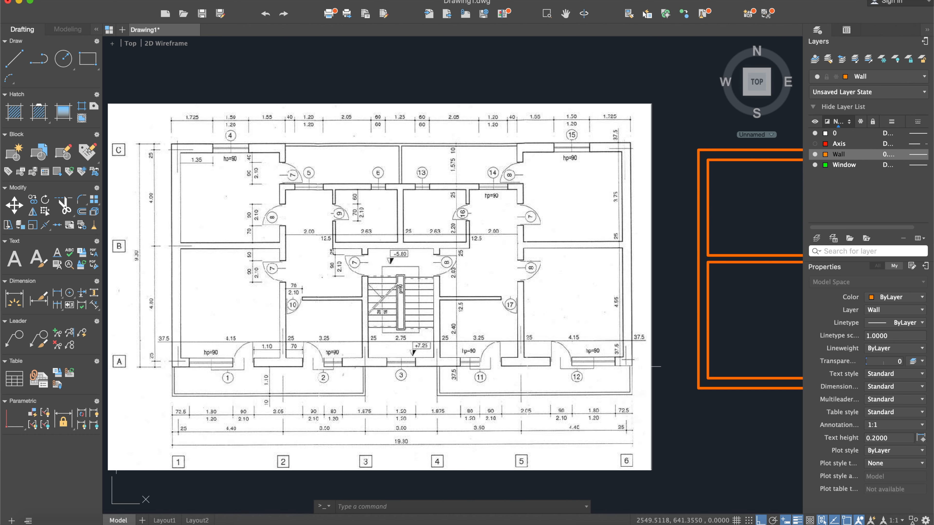
{"action": "middle_click_drag", "start_coordinate": [760, 334], "coordinate": [708, 346]}
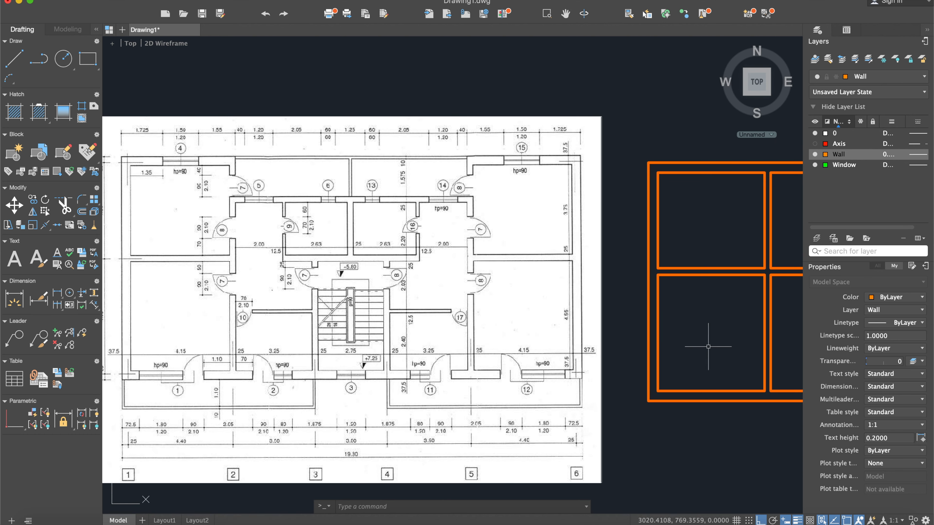
{"action": "scroll", "coordinate": [658, 286], "scroll_direction": "down", "scroll_amount": 3}
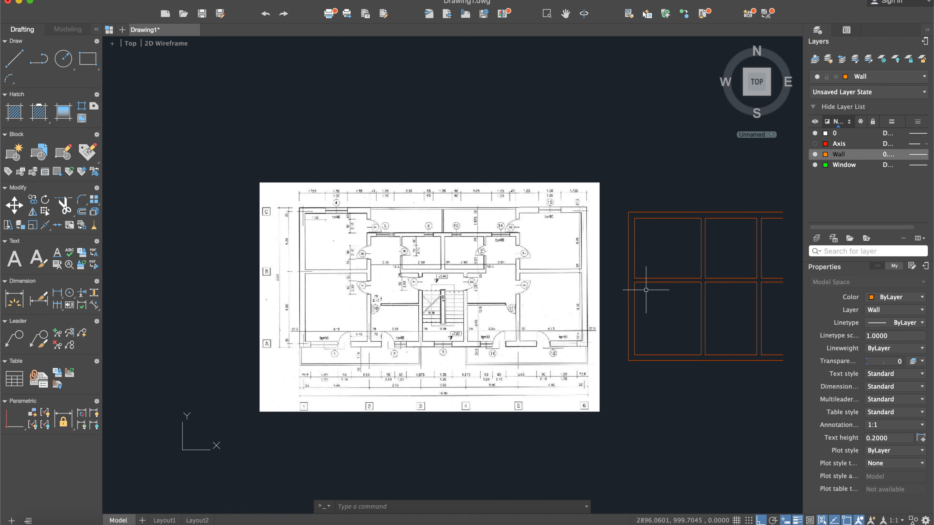
- Examine the scanned plan's upper central area around the dividing wall between the two apartments and its dimensions
{"action": "scroll", "coordinate": [507, 268], "scroll_direction": "up", "scroll_amount": 3}
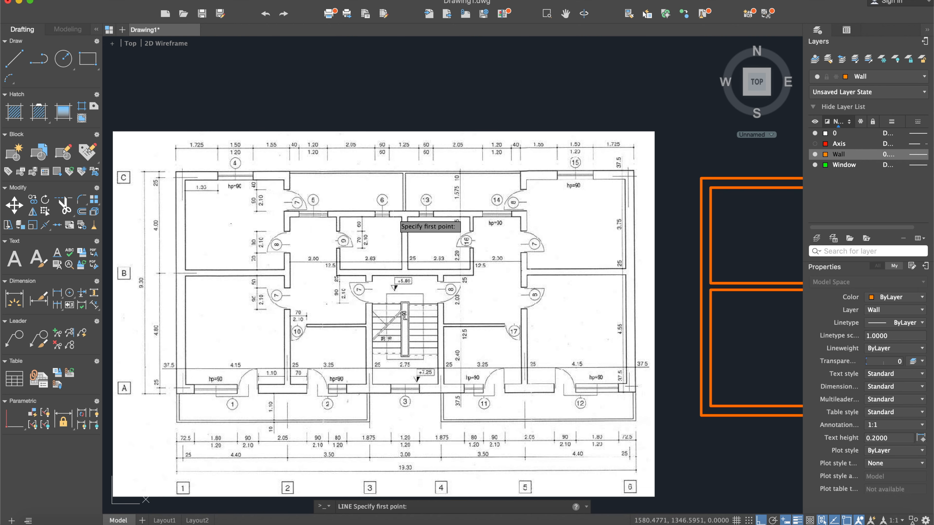
{"action": "scroll", "coordinate": [467, 252], "scroll_direction": "down", "scroll_amount": 4}
{"action": "middle_click_drag", "start_coordinate": [467, 252], "coordinate": [572, 254]}
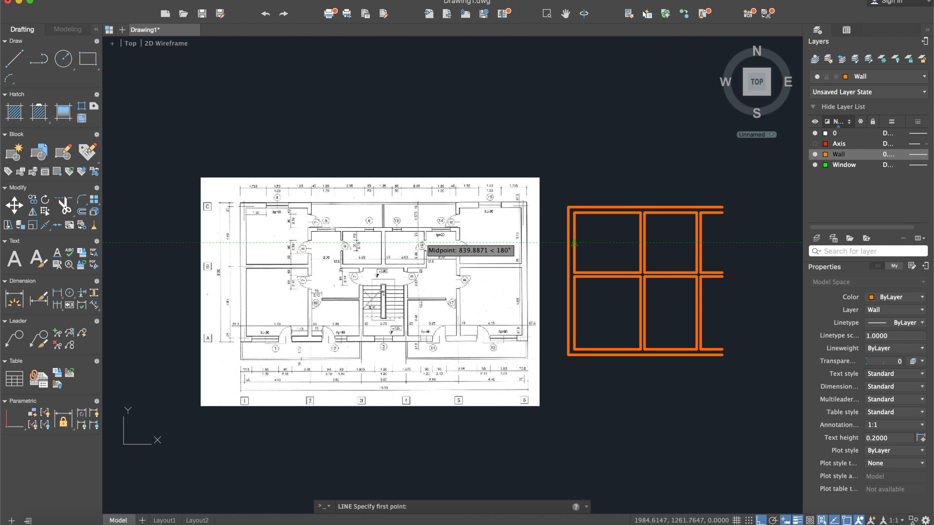
{"action": "scroll", "coordinate": [377, 219], "scroll_direction": "up", "scroll_amount": 2}
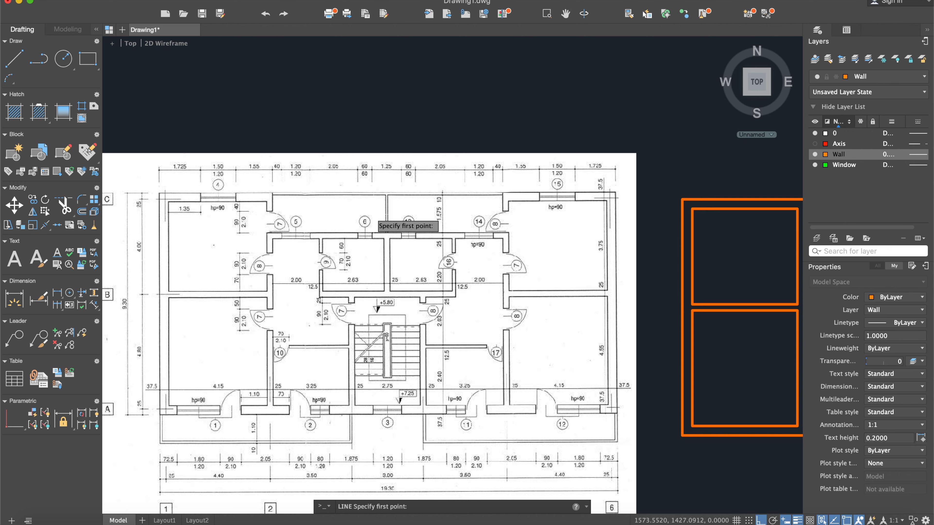
{"action": "scroll", "coordinate": [377, 218], "scroll_direction": "up", "scroll_amount": 2}
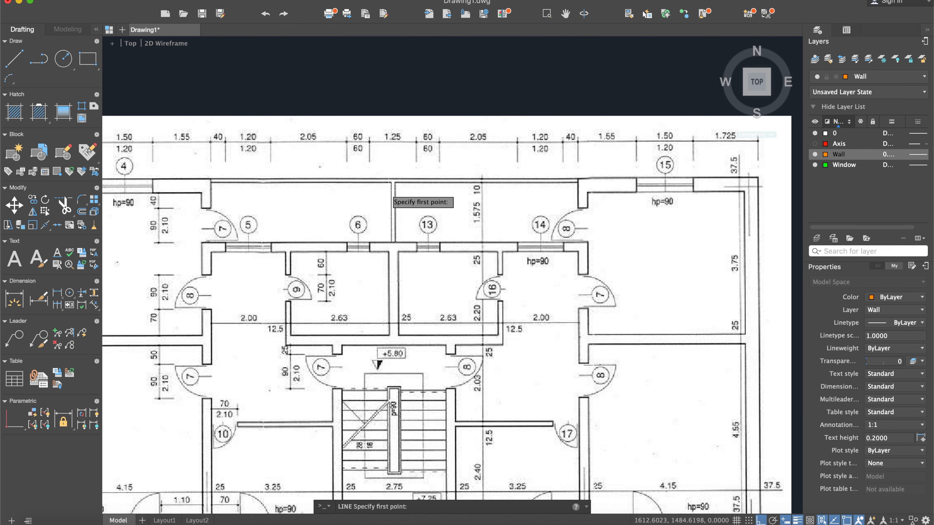
{"action": "scroll", "coordinate": [389, 203], "scroll_direction": "up", "scroll_amount": 3}
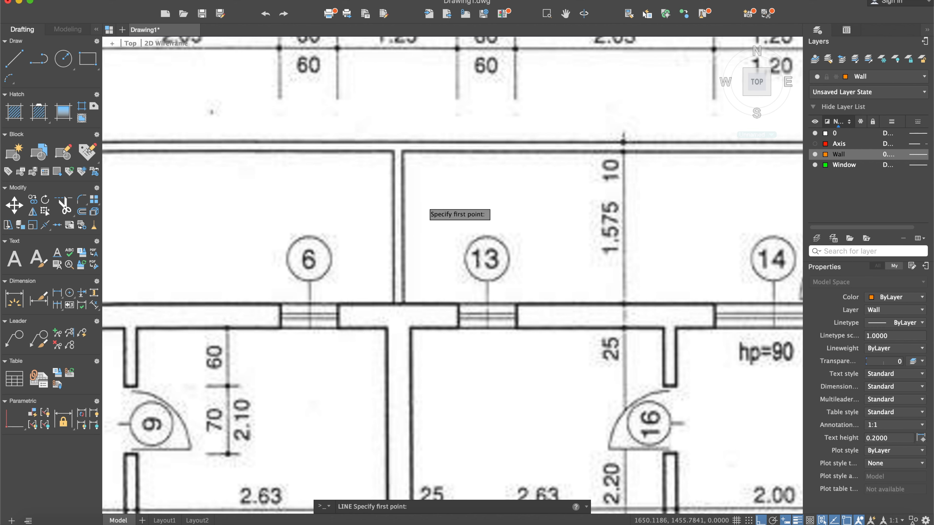
{"action": "scroll", "coordinate": [421, 206], "scroll_direction": "down", "scroll_amount": 4}
{"action": "scroll", "coordinate": [412, 208], "scroll_direction": "down", "scroll_amount": 3}
{"action": "middle_click_drag", "start_coordinate": [657, 233], "coordinate": [565, 228]}
{"action": "key", "text": "Escape"}
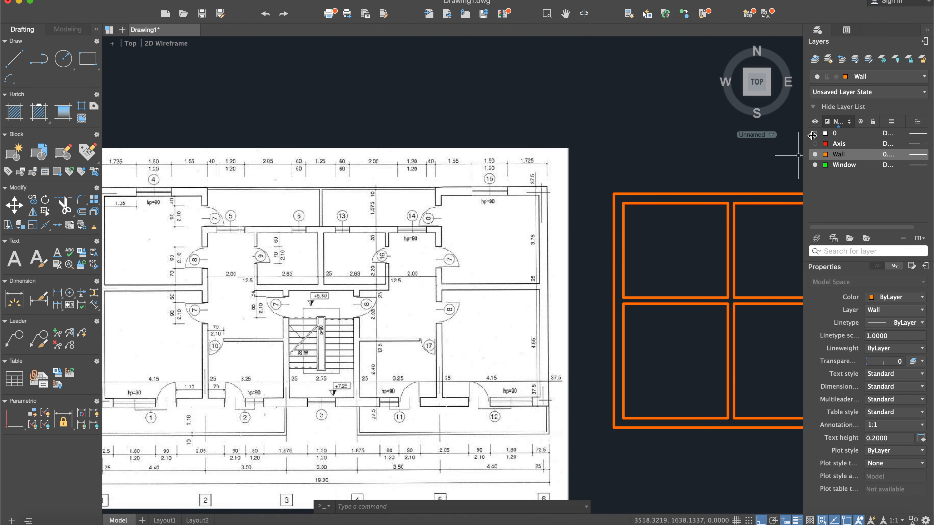
- Show the Axis layer again and focus on the open ends of the walls at the rightmost vertical axis
{"action": "middle_click_drag", "start_coordinate": [752, 227], "coordinate": [613, 225]}
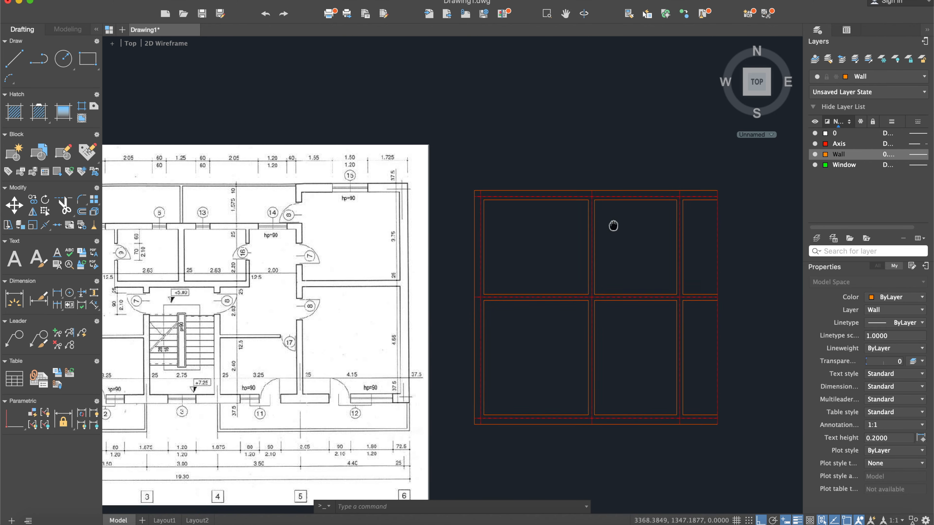
{"action": "scroll", "coordinate": [712, 216], "scroll_direction": "up", "scroll_amount": 5}
{"action": "middle_click_drag", "start_coordinate": [709, 218], "coordinate": [651, 204]}
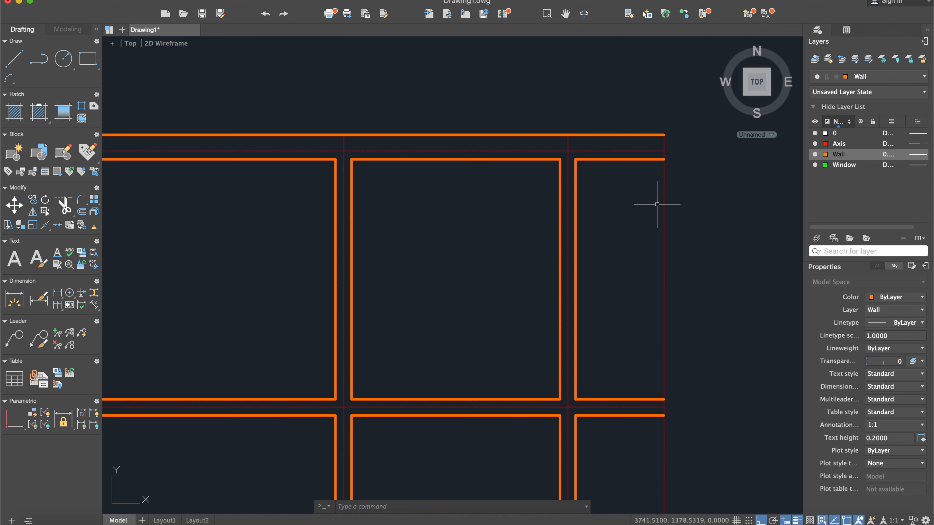
- Offset the rightmost vertical axis line inward to create the inner face of the dividing wall
{"action": "type", "text": "off"}
{"action": "key", "text": "Return"}
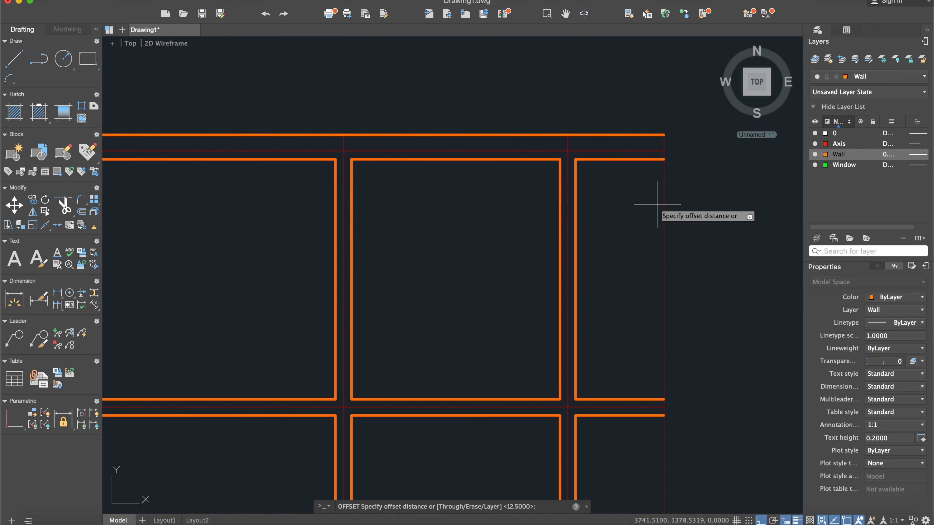
{"action": "key", "text": "Return"}
{"action": "left_click", "coordinate": [664, 199]}
{"action": "left_click", "coordinate": [644, 201]}
{"action": "key", "text": "Escape"}
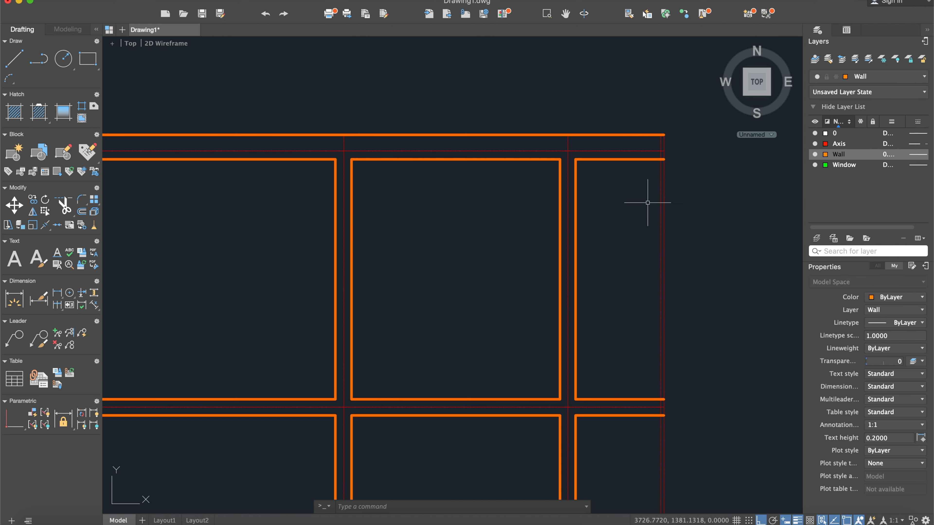
- Move the new offset line beside the rightmost axis to the Wall layer
{"action": "left_click", "coordinate": [661, 202]}
{"action": "left_click", "coordinate": [868, 77]}
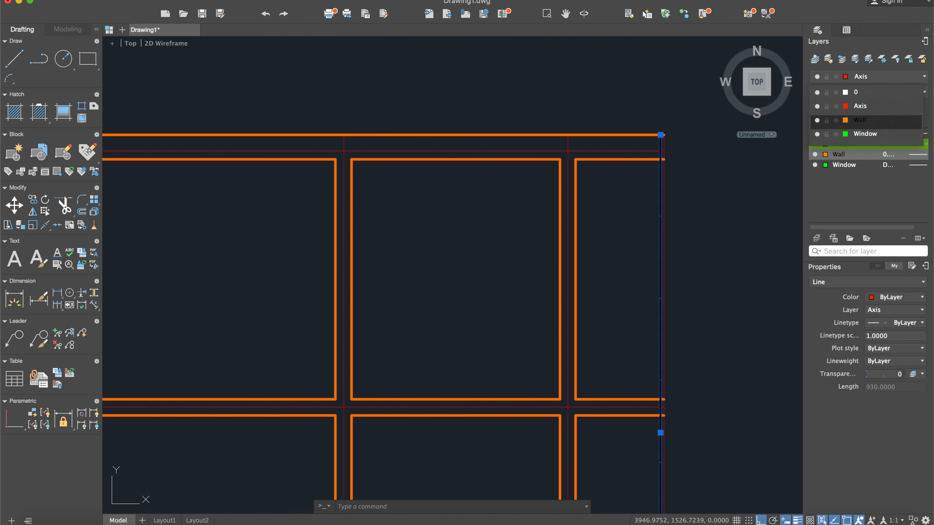
{"action": "left_click", "coordinate": [861, 121]}
{"action": "key", "text": "Escape"}
- Trim the dividing wall's face line at the middle horizontal wall and delete its remaining lower portion
{"action": "scroll", "coordinate": [686, 255], "scroll_direction": "down", "scroll_amount": 5}
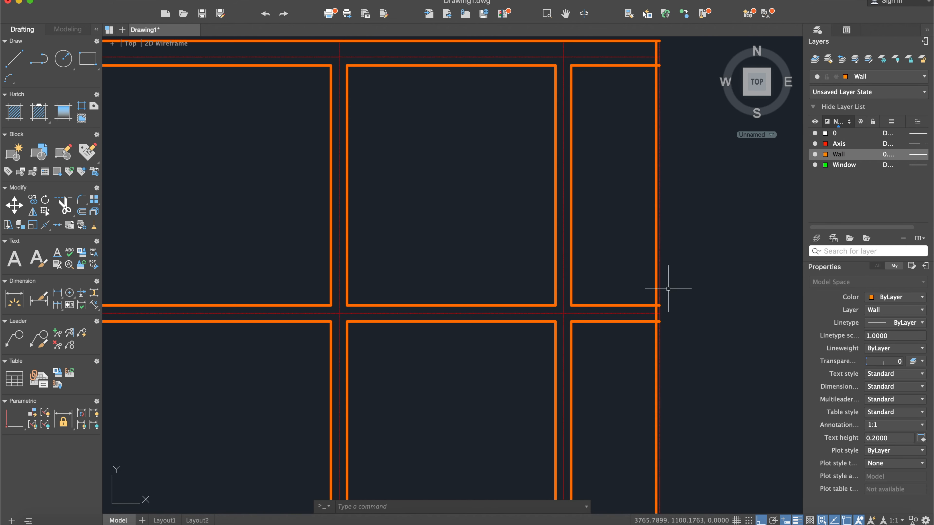
{"action": "type", "text": "trim"}
{"action": "key", "text": "Return"}
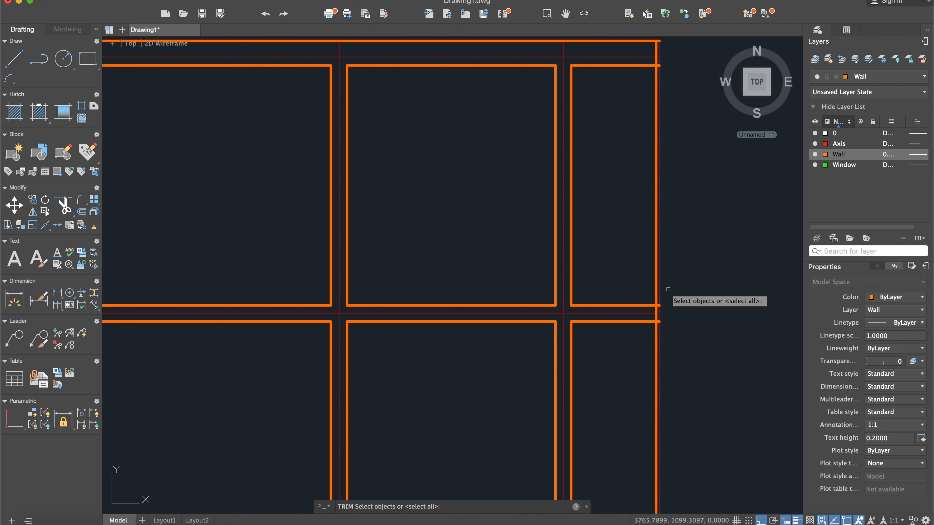
{"action": "left_click", "coordinate": [695, 375]}
{"action": "left_click", "coordinate": [608, 235]}
{"action": "key", "text": "Return"}
{"action": "scroll", "coordinate": [654, 309], "scroll_direction": "up", "scroll_amount": 4}
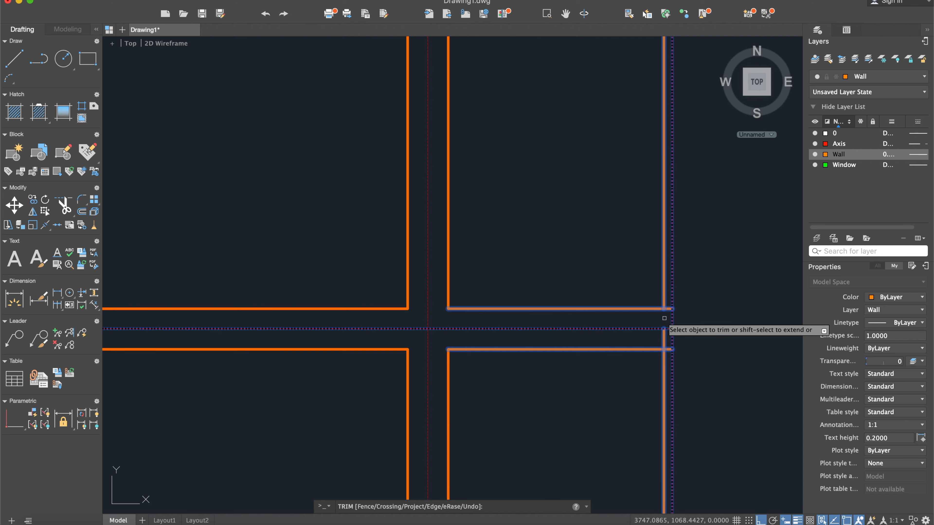
{"action": "left_click", "coordinate": [664, 318]}
{"action": "key", "text": "Return"}
{"action": "left_click", "coordinate": [664, 336]}
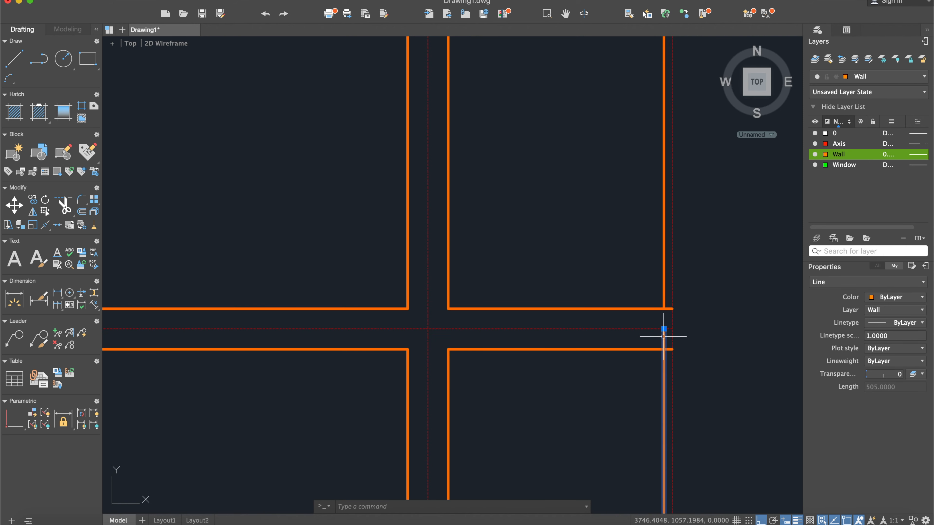
{"action": "key", "text": "Escape"}
- Examine the scanned plan's upper rooms, door openings and their dimensions against the drawn walls
{"action": "scroll", "coordinate": [662, 334], "scroll_direction": "down", "scroll_amount": 5}
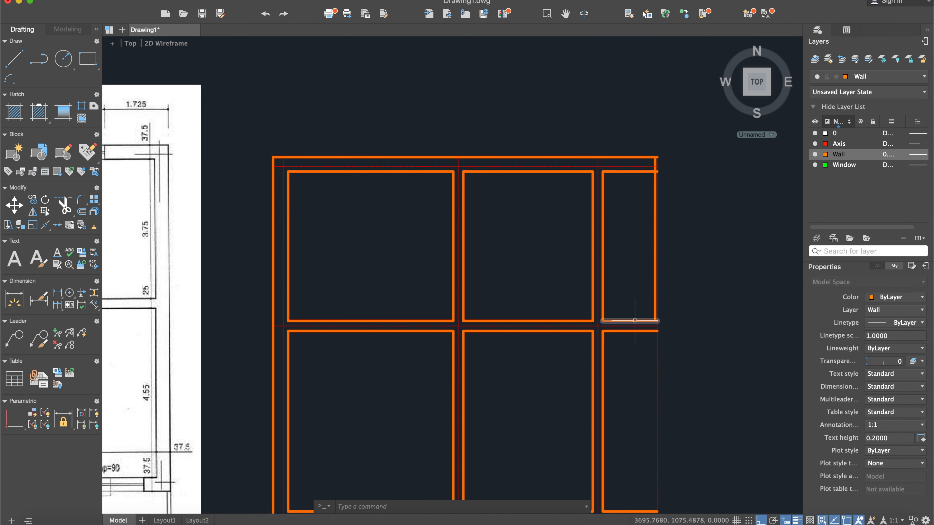
{"action": "scroll", "coordinate": [635, 321], "scroll_direction": "down", "scroll_amount": 5}
{"action": "middle_click_drag", "start_coordinate": [503, 328], "coordinate": [605, 246]}
{"action": "scroll", "coordinate": [374, 196], "scroll_direction": "up", "scroll_amount": 3}
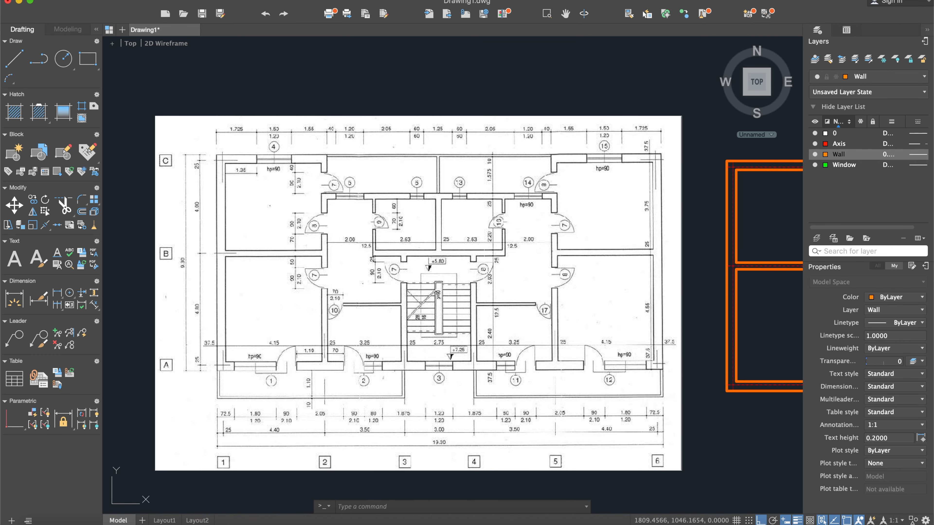
{"action": "scroll", "coordinate": [359, 189], "scroll_direction": "up", "scroll_amount": 2}
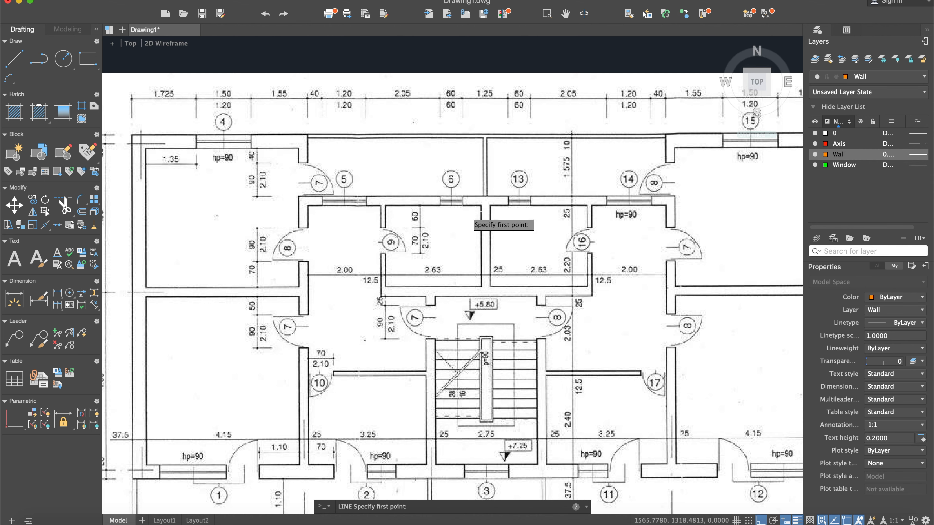
{"action": "scroll", "coordinate": [481, 228], "scroll_direction": "down", "scroll_amount": 3}
{"action": "middle_click_drag", "start_coordinate": [648, 199], "coordinate": [492, 223]}
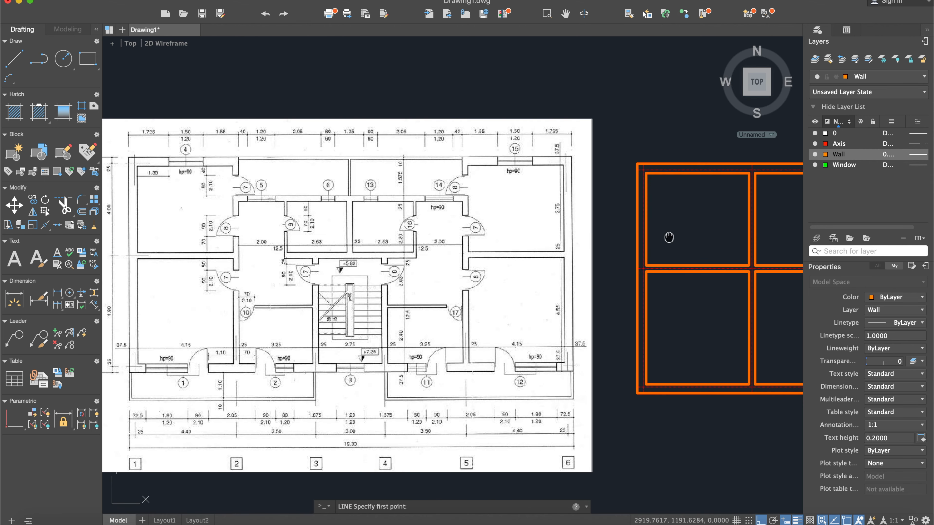
{"action": "scroll", "coordinate": [629, 243], "scroll_direction": "down", "scroll_amount": 3}
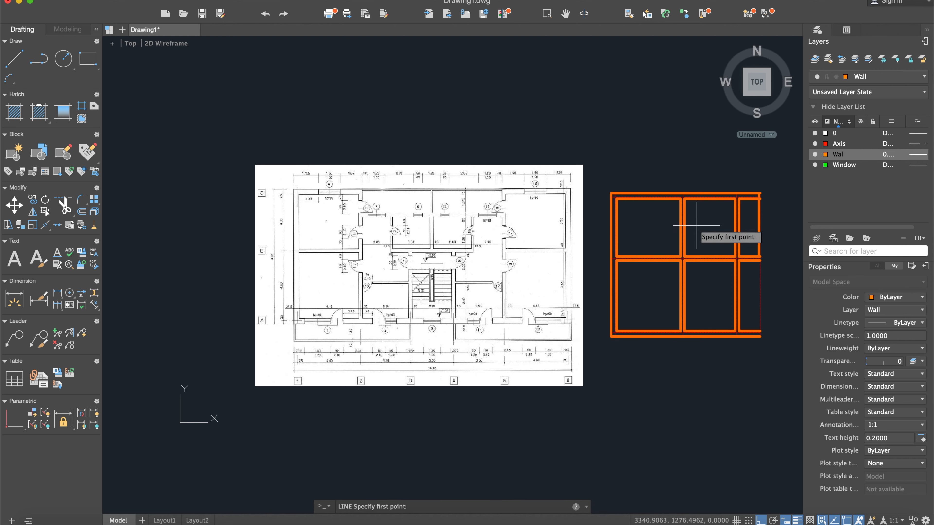
{"action": "scroll", "coordinate": [379, 204], "scroll_direction": "up", "scroll_amount": 2}
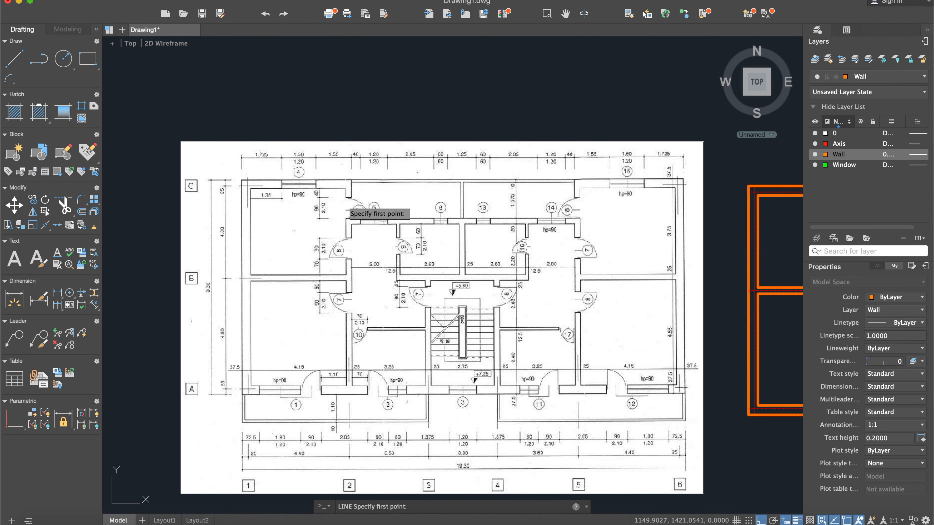
{"action": "scroll", "coordinate": [348, 216], "scroll_direction": "up", "scroll_amount": 4}
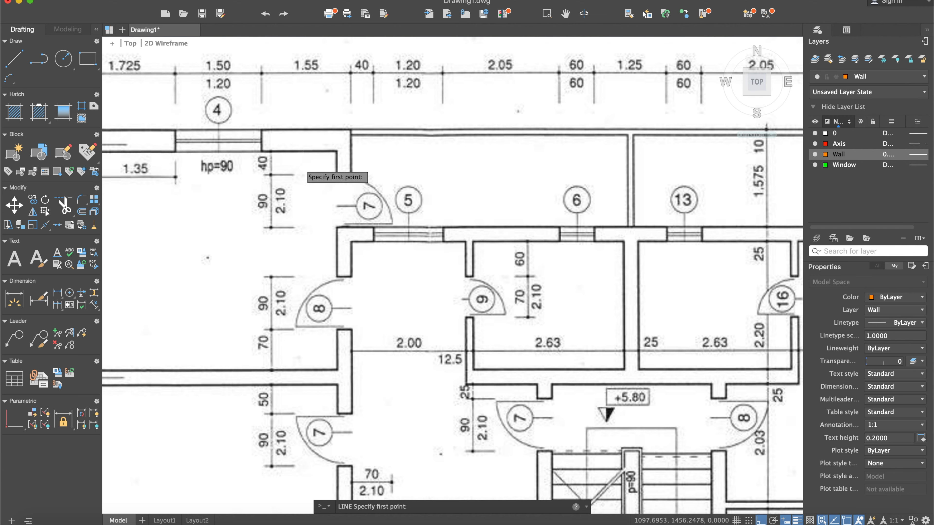
{"action": "scroll", "coordinate": [345, 205], "scroll_direction": "down", "scroll_amount": 4}
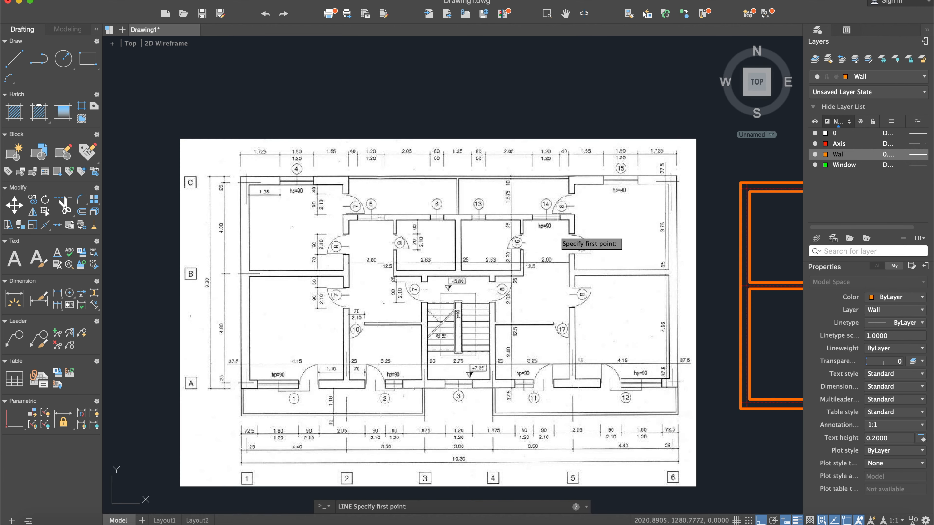
{"action": "middle_click_drag", "start_coordinate": [777, 236], "coordinate": [639, 220]}
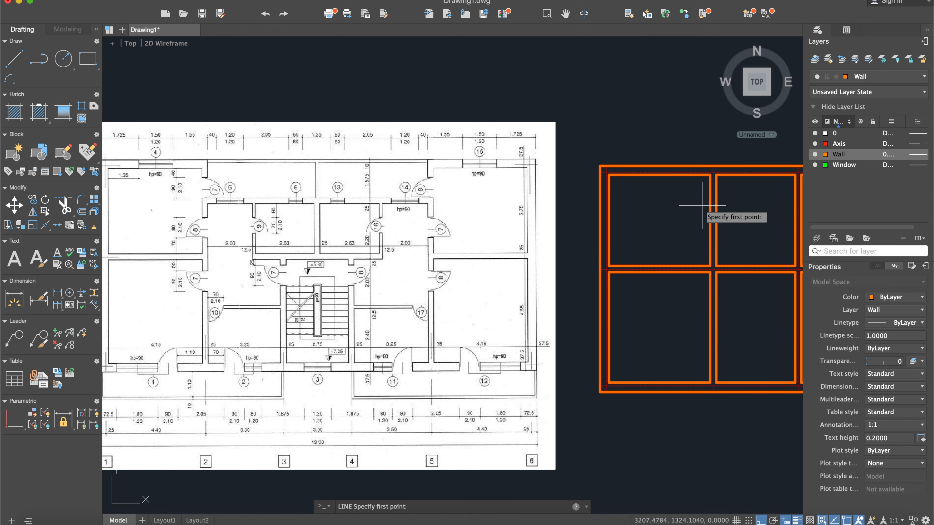
- Draw a short line across the top end of the second vertical wall between its faces, and hide the Axis layer
{"action": "left_click", "coordinate": [9, 61]}
{"action": "scroll", "coordinate": [714, 200], "scroll_direction": "up", "scroll_amount": 5}
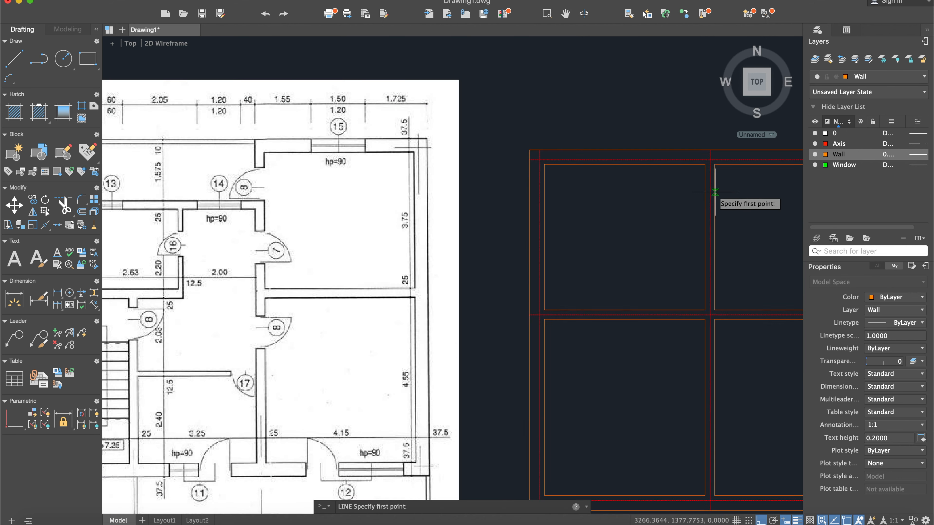
{"action": "left_click", "coordinate": [698, 148]}
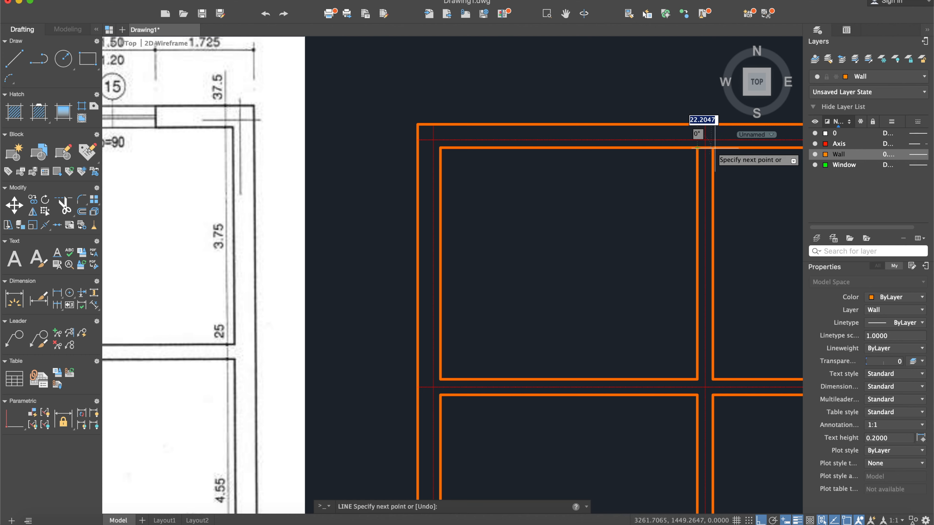
{"action": "key", "text": "Escape"}
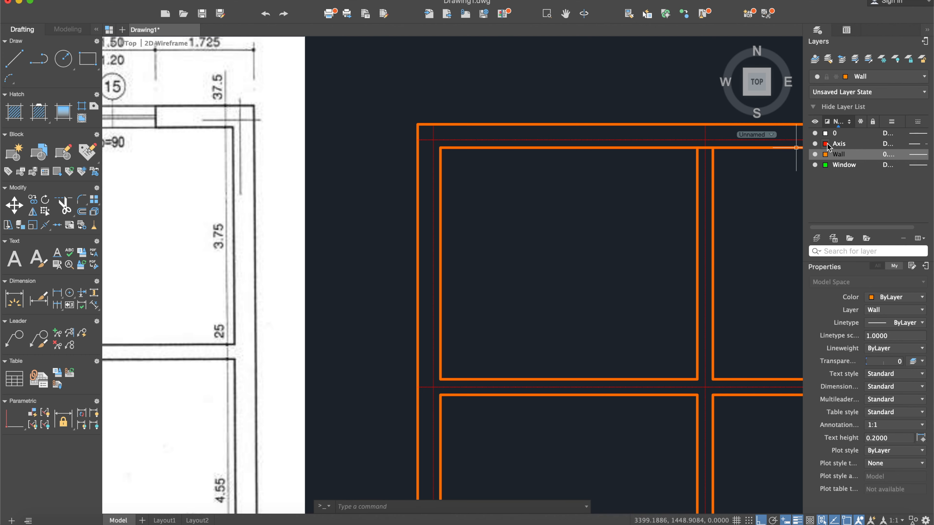
{"action": "middle_click_drag", "start_coordinate": [721, 209], "coordinate": [581, 209]}
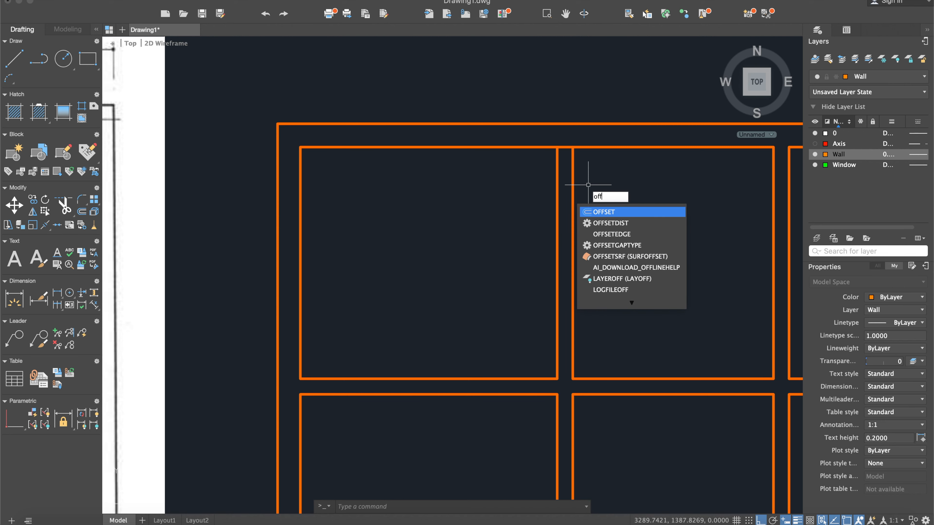
- Offset the short line across the second vertical wall 40 units downward as a door jamb and delete the original line
{"action": "key", "text": "Return"}
{"action": "type", "text": "40"}
{"action": "key", "text": "Return"}
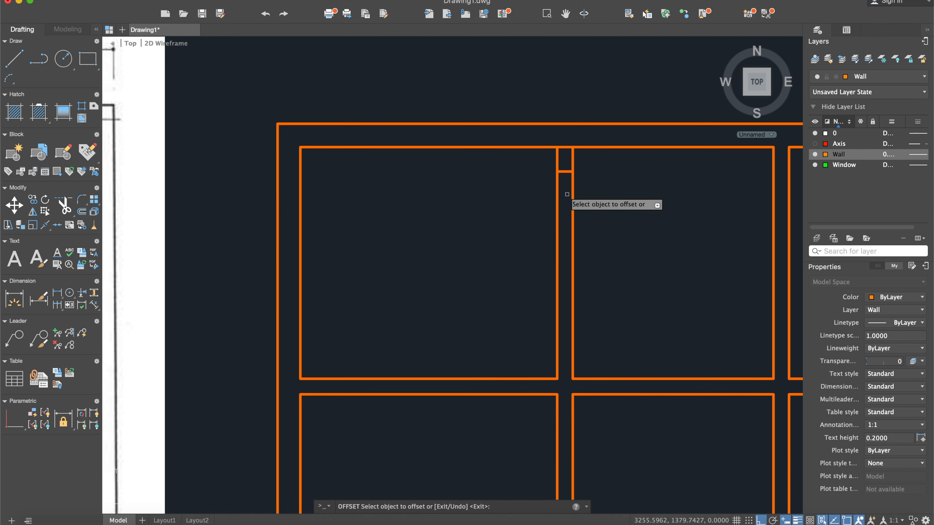
{"action": "left_click", "coordinate": [564, 148]}
{"action": "key", "text": "Delete"}
- Check the scanned plan for the width of the upper door opening in the second vertical wall
{"action": "middle_click_drag", "start_coordinate": [344, 254], "coordinate": [617, 263]}
{"action": "scroll", "coordinate": [605, 271], "scroll_direction": "down", "scroll_amount": 3}
{"action": "scroll", "coordinate": [245, 274], "scroll_direction": "down", "scroll_amount": 5}
{"action": "middle_click_drag", "start_coordinate": [215, 273], "coordinate": [418, 226]}
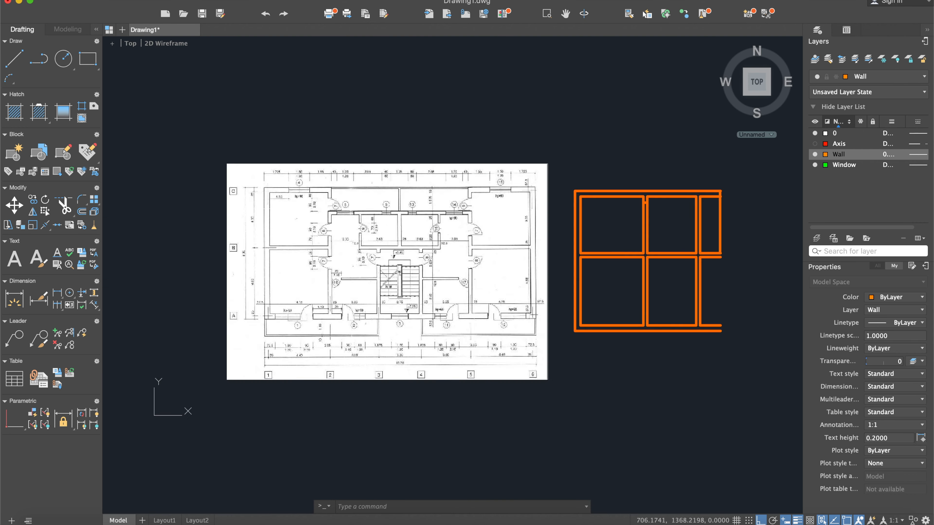
{"action": "scroll", "coordinate": [263, 209], "scroll_direction": "up", "scroll_amount": 3}
{"action": "scroll", "coordinate": [335, 203], "scroll_direction": "up", "scroll_amount": 5}
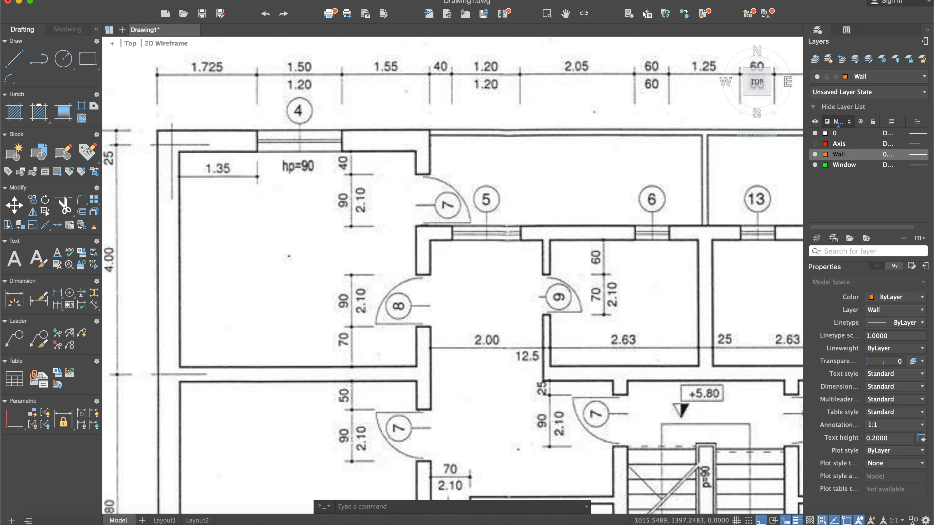
{"action": "scroll", "coordinate": [350, 199], "scroll_direction": "down", "scroll_amount": 7}
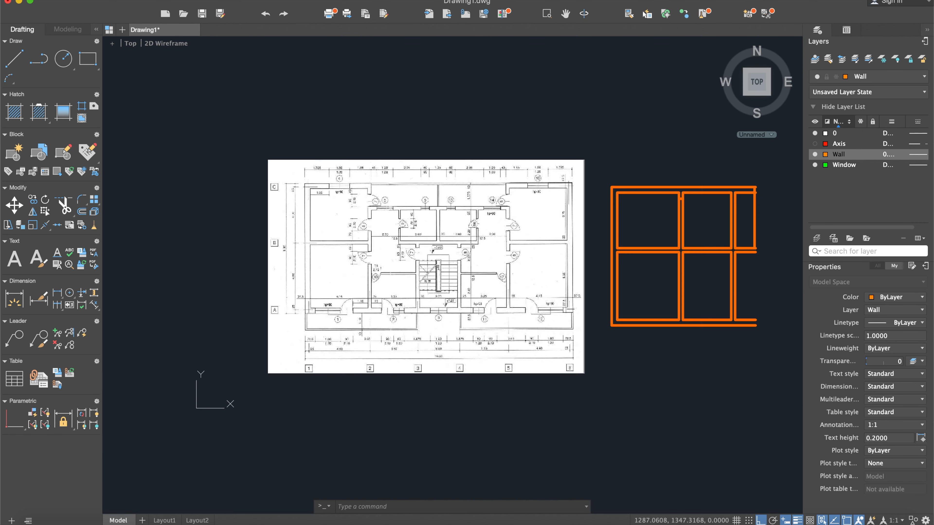
{"action": "middle_click_drag", "start_coordinate": [613, 224], "coordinate": [509, 224]}
{"action": "scroll", "coordinate": [616, 223], "scroll_direction": "up", "scroll_amount": 2}
{"action": "scroll", "coordinate": [551, 202], "scroll_direction": "up", "scroll_amount": 8}
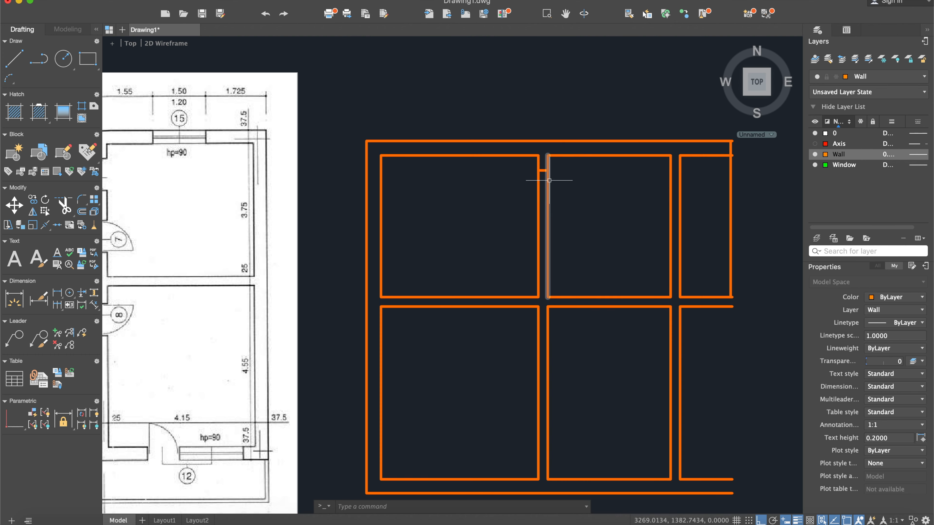
- Offset the door jamb line in the second vertical wall 90 units downward to mark the opening's other side
{"action": "type", "text": "off"}
{"action": "key", "text": "Return"}
{"action": "type", "text": "90"}
{"action": "key", "text": "Return"}
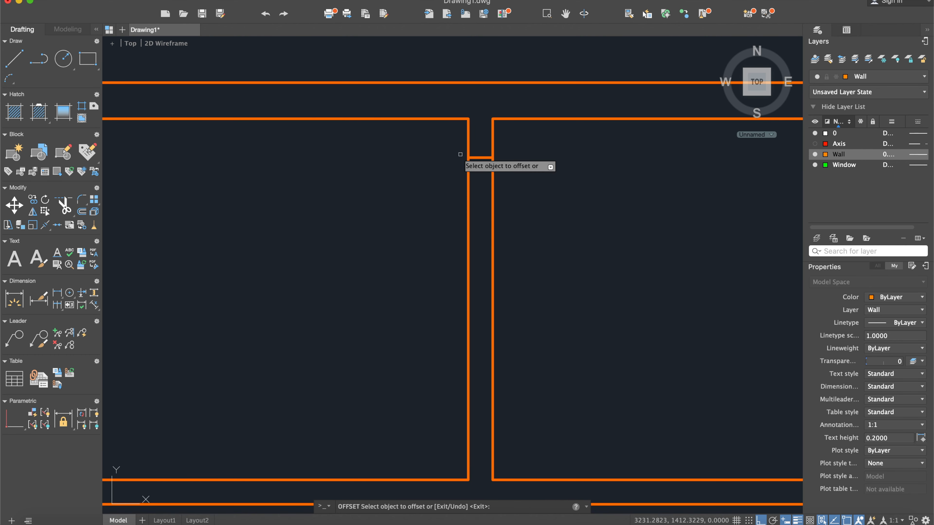
{"action": "left_click", "coordinate": [480, 157]}
{"action": "left_click", "coordinate": [480, 201]}
{"action": "key", "text": "Return"}
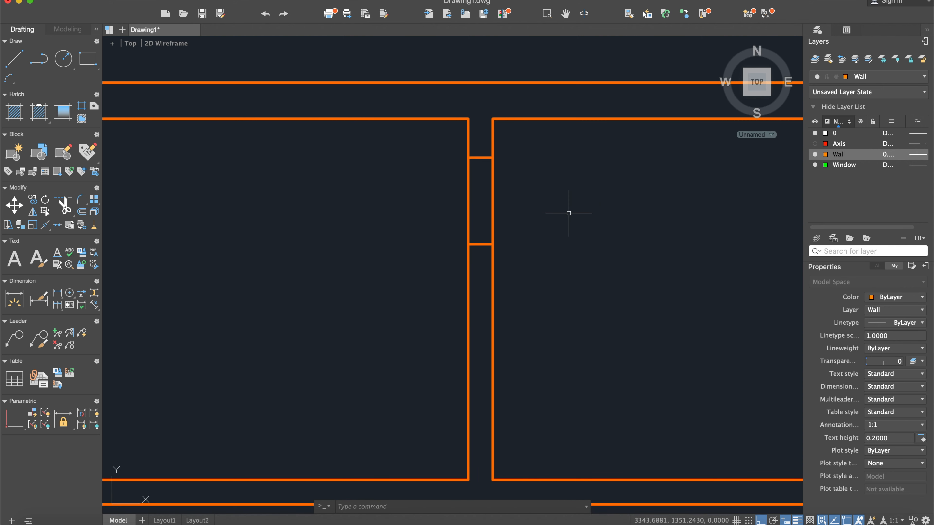
- Trim both wall faces between the two jamb lines to open the doorway in the second vertical wall
{"action": "type", "text": "trim"}
{"action": "key", "text": "Return"}
{"action": "left_click", "coordinate": [597, 308]}
{"action": "left_click", "coordinate": [419, 96]}
{"action": "key", "text": "Return"}
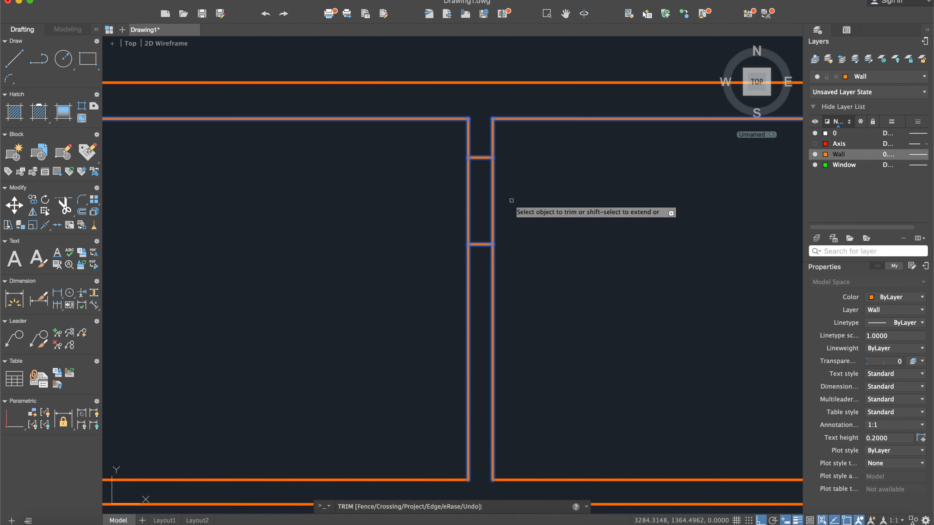
{"action": "left_click", "coordinate": [516, 212]}
{"action": "left_click", "coordinate": [450, 188]}
{"action": "key", "text": "Return"}
- Delete the two face lines of the third vertical wall above the middle horizontal wall
{"action": "scroll", "coordinate": [374, 229], "scroll_direction": "down", "scroll_amount": 3}
{"action": "mouse_move", "coordinate": [374, 229]}
{"action": "middle_mouse_down"}
{"action": "mouse_move", "coordinate": [499, 229]}
{"action": "mouse_move", "coordinate": [571, 187]}
{"action": "middle_mouse_up"}
{"action": "scroll", "coordinate": [490, 236], "scroll_direction": "down", "scroll_amount": 5}
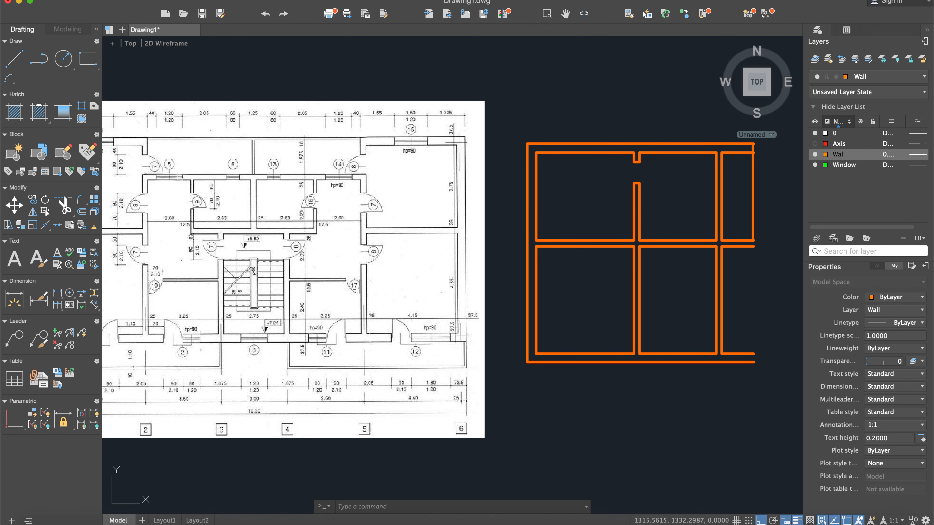
{"action": "middle_click_drag", "start_coordinate": [484, 216], "coordinate": [666, 192]}
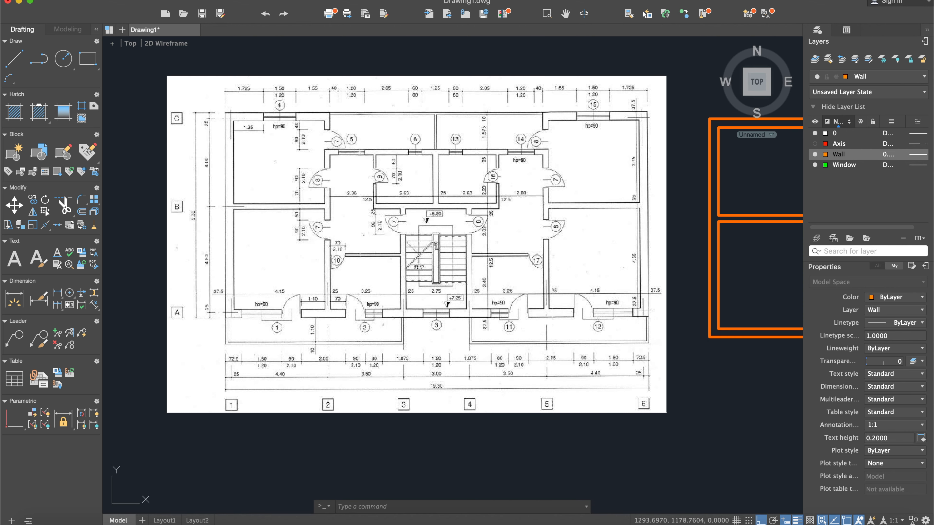
{"action": "middle_click_drag", "start_coordinate": [646, 186], "coordinate": [520, 187]}
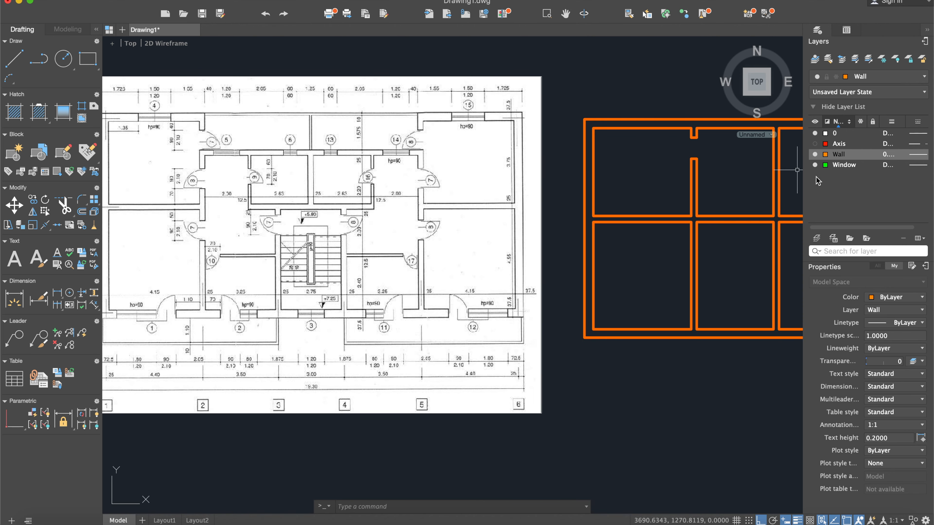
{"action": "middle_click_drag", "start_coordinate": [736, 178], "coordinate": [680, 190]}
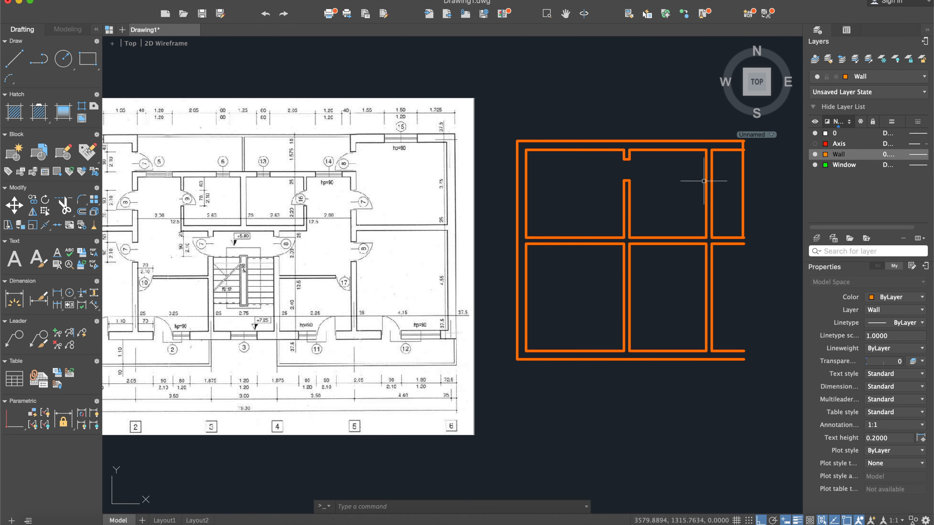
{"action": "left_click", "coordinate": [720, 187]}
{"action": "left_click", "coordinate": [700, 182]}
{"action": "key", "text": "Delete"}
- Join the two segments of the top wall's inner face across the gap left by the removed vertical wall
{"action": "scroll", "coordinate": [701, 182], "scroll_direction": "up", "scroll_amount": 5}
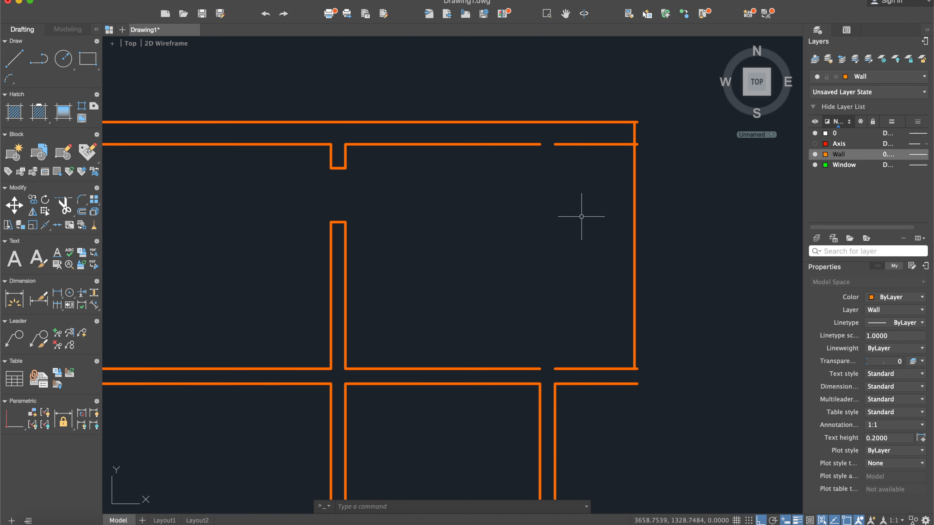
{"action": "key", "text": "Return"}
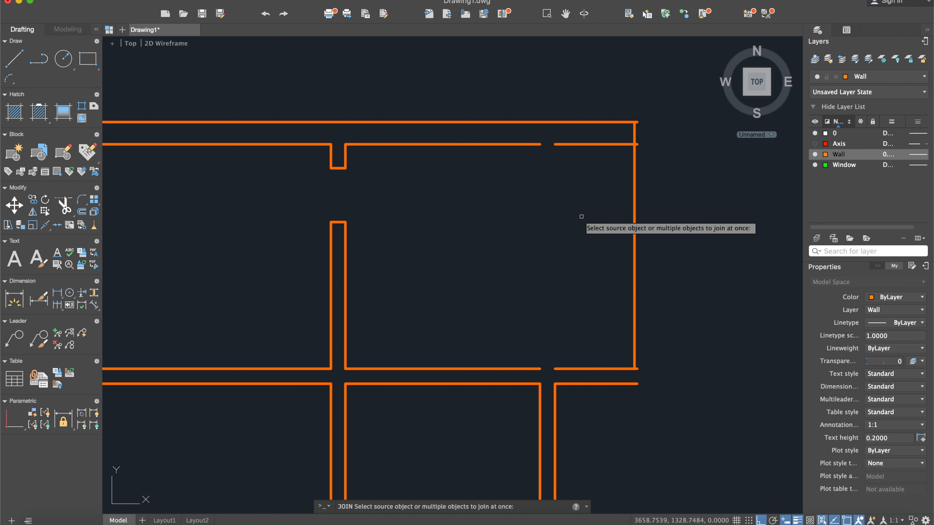
{"action": "left_click", "coordinate": [556, 144]}
{"action": "left_click", "coordinate": [534, 144]}
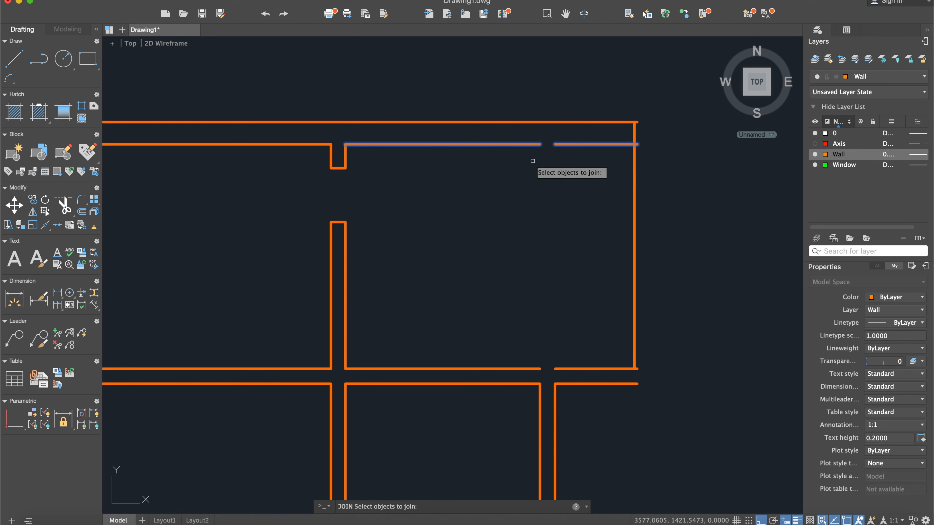
{"action": "key", "text": "Return"}
- Join the two segments of the middle horizontal wall's upper face where the removed vertical wall met it
{"action": "type", "text": "join"}
{"action": "key", "text": "Return"}
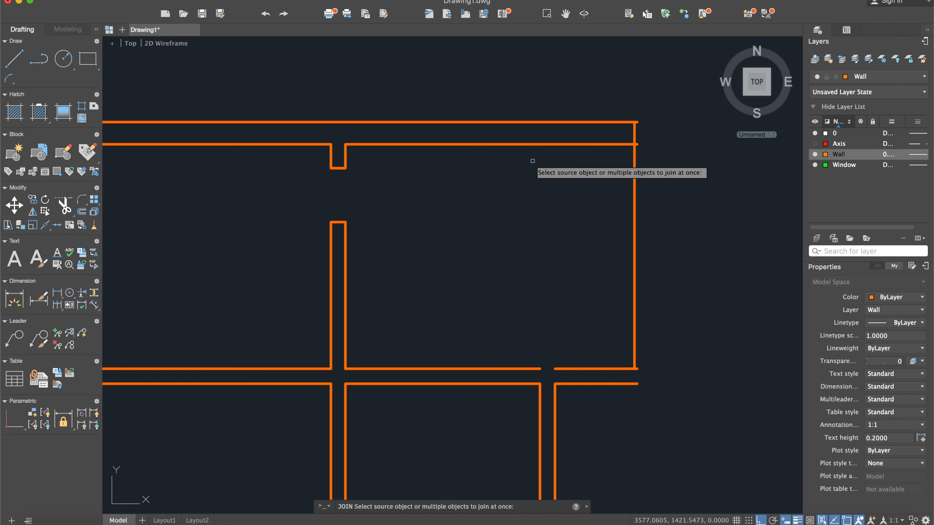
{"action": "left_click", "coordinate": [557, 368]}
{"action": "left_click", "coordinate": [525, 367]}
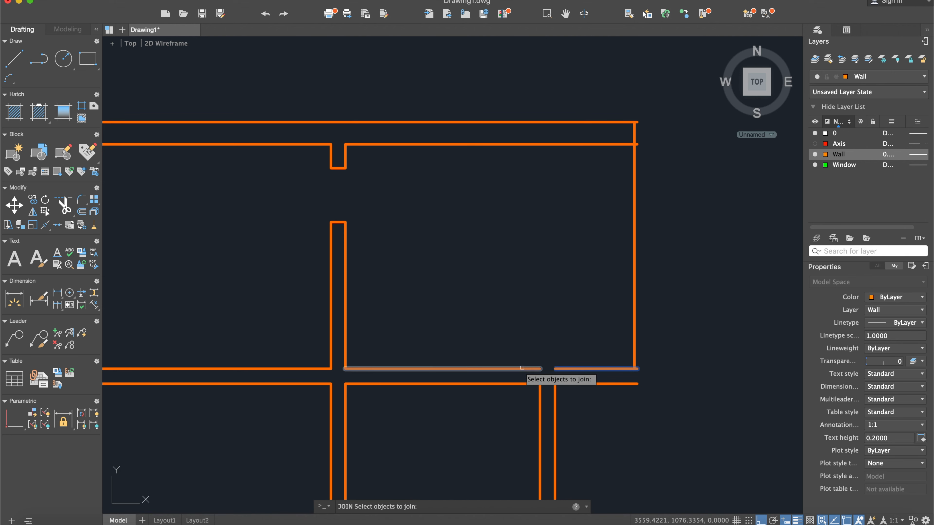
{"action": "key", "text": "Return"}
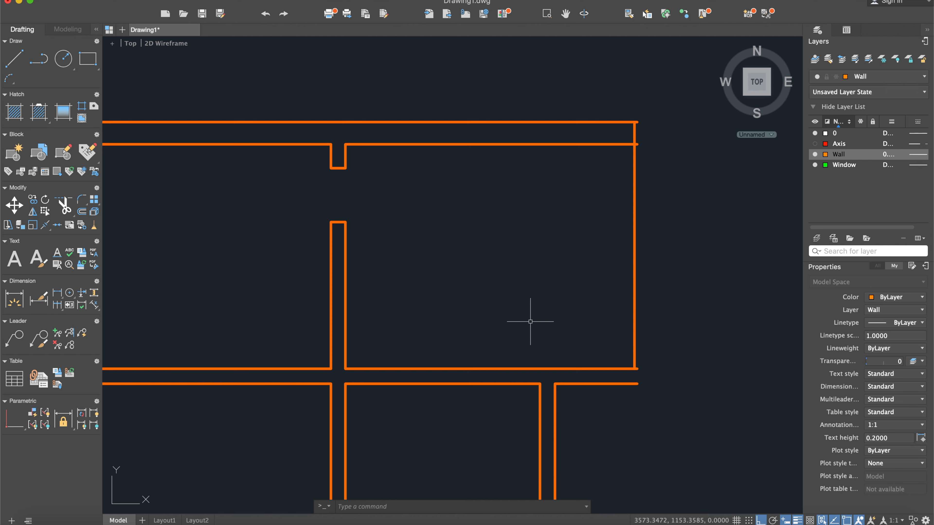
- Stretch the lower jamb line of the second vertical wall's doorway horizontally to the vertical line at the plan's right end
{"action": "scroll", "coordinate": [459, 194], "scroll_direction": "down", "scroll_amount": 6}
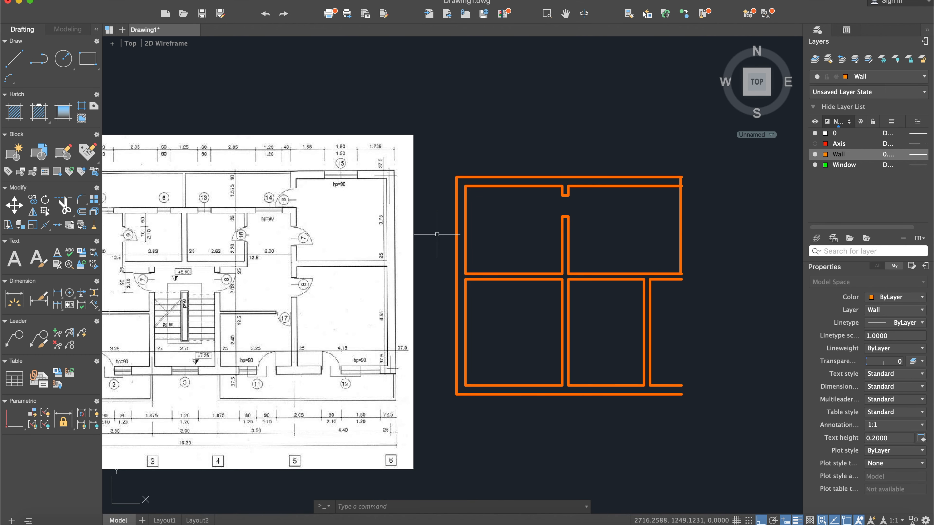
{"action": "middle_click_drag", "start_coordinate": [249, 253], "coordinate": [449, 264]}
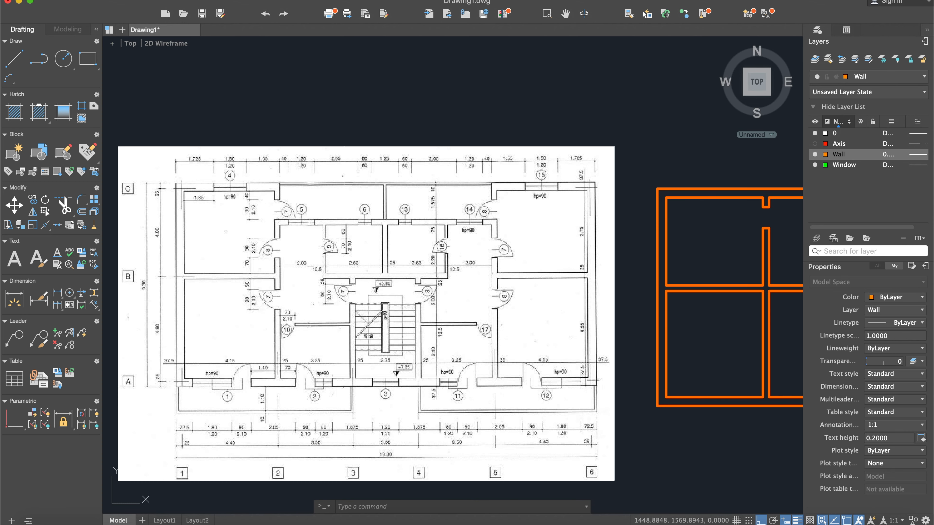
{"action": "middle_click_drag", "start_coordinate": [706, 283], "coordinate": [563, 267]}
{"action": "scroll", "coordinate": [563, 265], "scroll_direction": "up", "scroll_amount": 3}
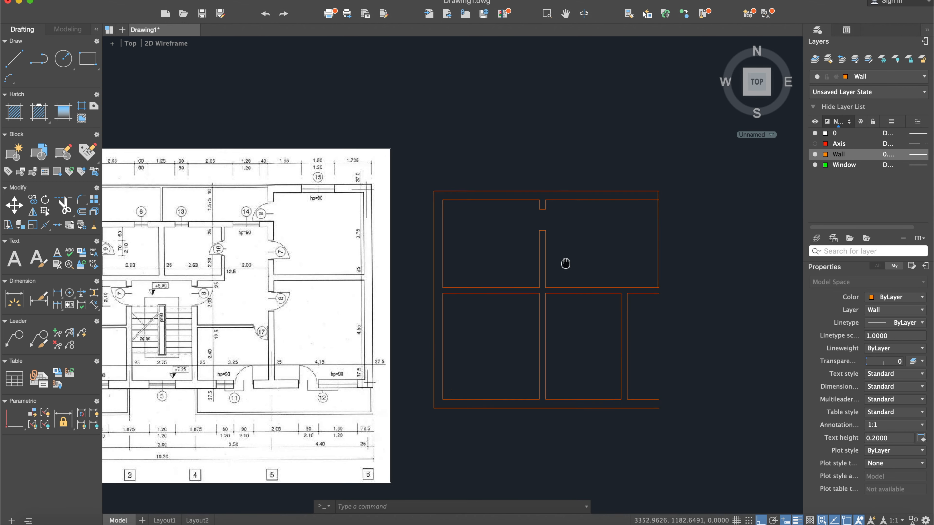
{"action": "left_click", "coordinate": [497, 233]}
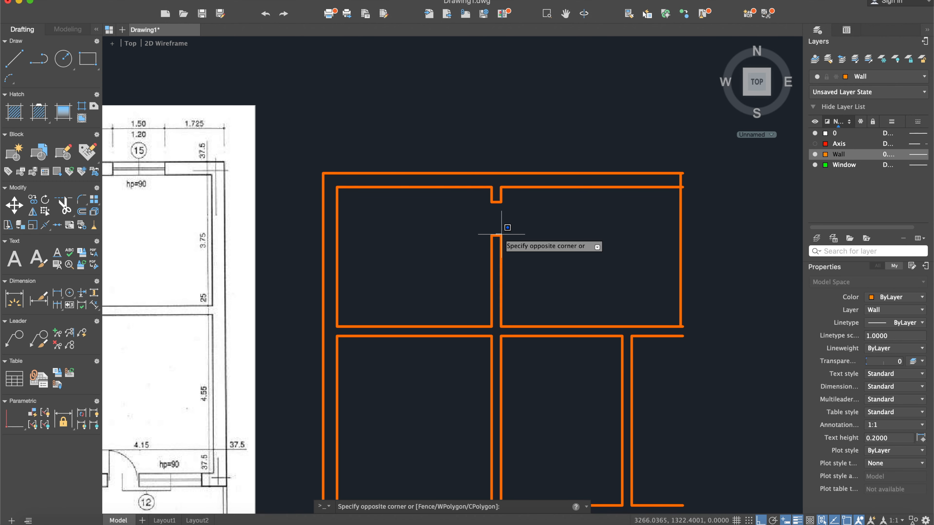
{"action": "key", "text": "Escape"}
{"action": "left_click", "coordinate": [501, 236]}
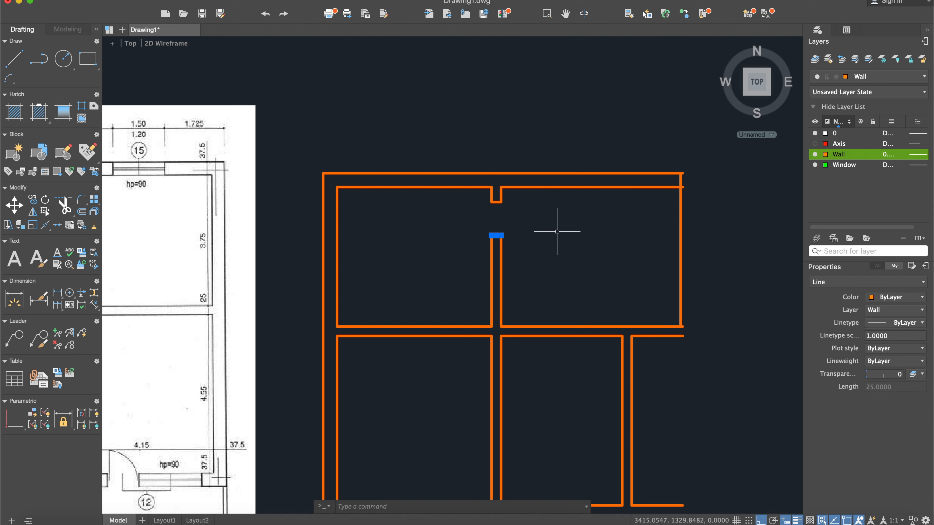
{"action": "left_click", "coordinate": [500, 235]}
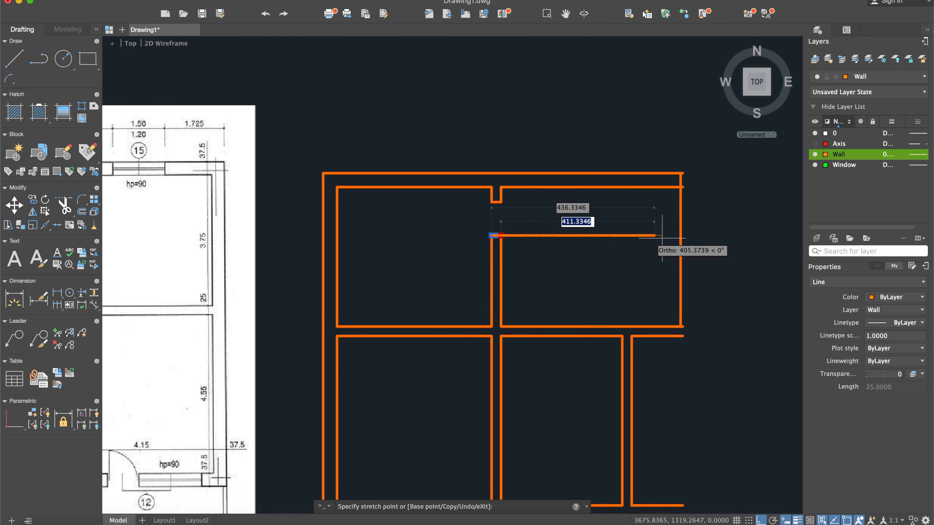
{"action": "left_click", "coordinate": [679, 236]}
{"action": "key", "text": "Escape"}
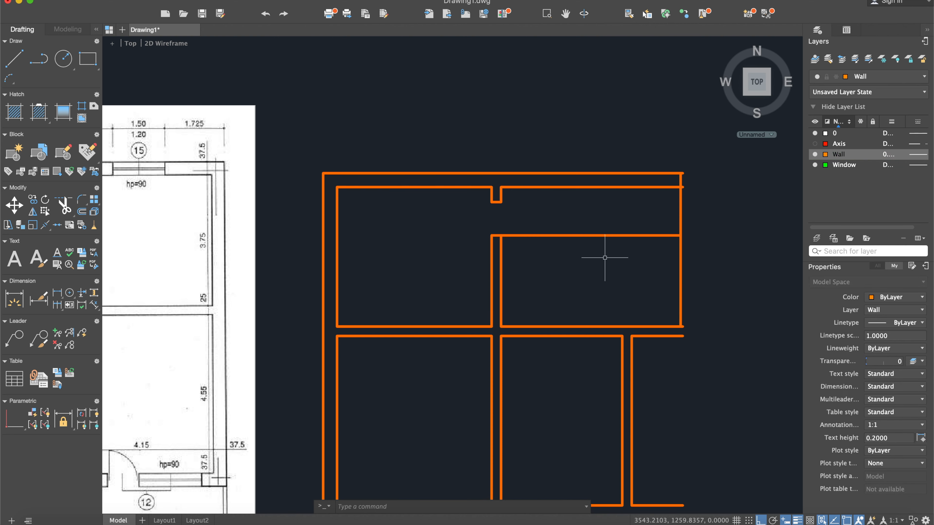
- Fillet the top wall's inner face and the vertical line at the plan's right end with radius 0 to square their corner
{"action": "middle_click_drag", "start_coordinate": [517, 264], "coordinate": [663, 273]}
{"action": "middle_click_drag", "start_coordinate": [605, 279], "coordinate": [719, 266]}
{"action": "scroll", "coordinate": [443, 273], "scroll_direction": "down", "scroll_amount": 3}
{"action": "middle_click_drag", "start_coordinate": [217, 261], "coordinate": [286, 253]}
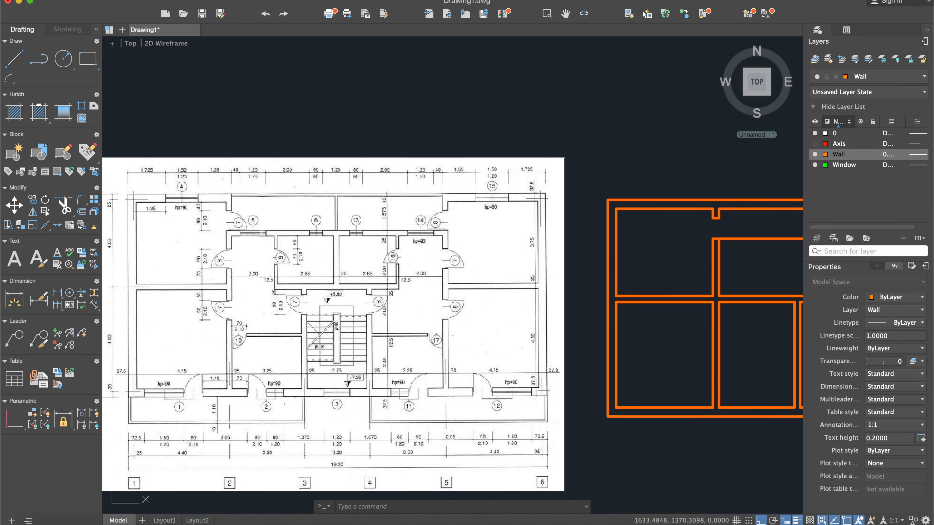
{"action": "middle_click_drag", "start_coordinate": [740, 270], "coordinate": [652, 296]}
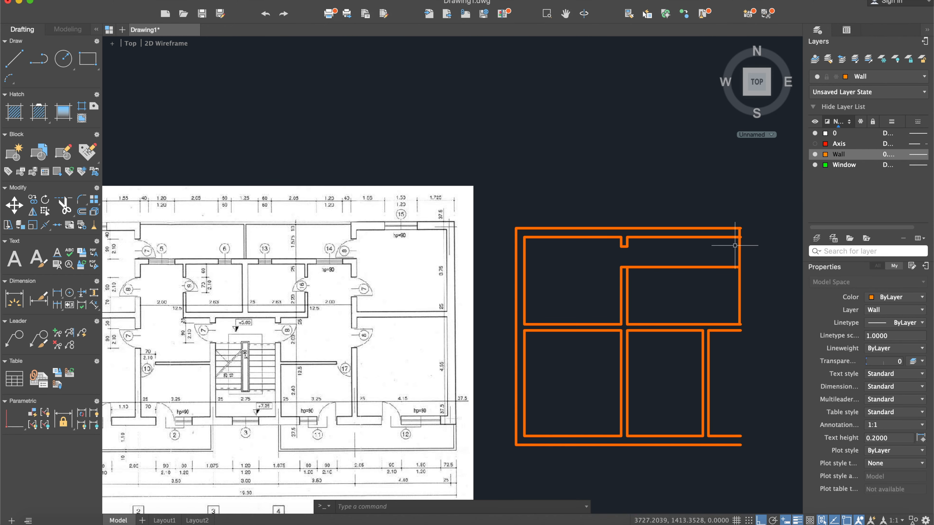
{"action": "scroll", "coordinate": [734, 246], "scroll_direction": "up", "scroll_amount": 4}
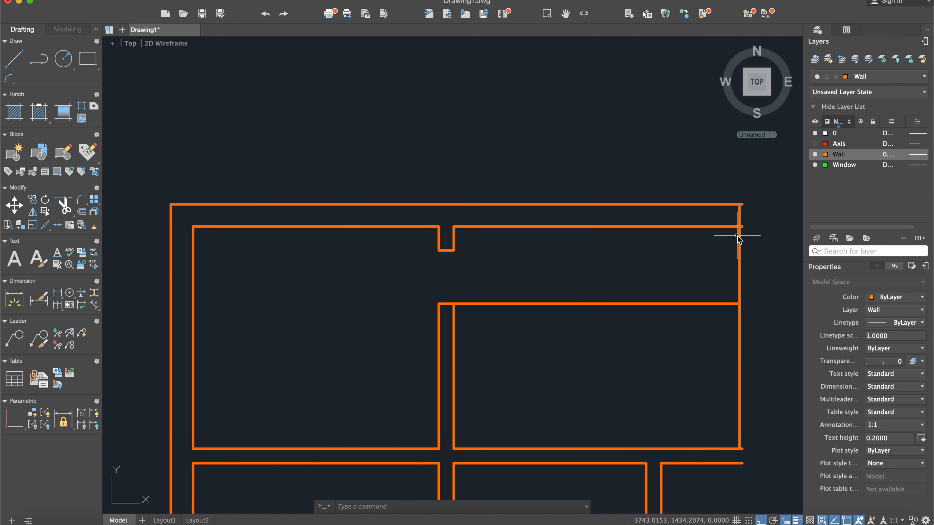
{"action": "type", "text": "fille"}
{"action": "key", "text": "Return"}
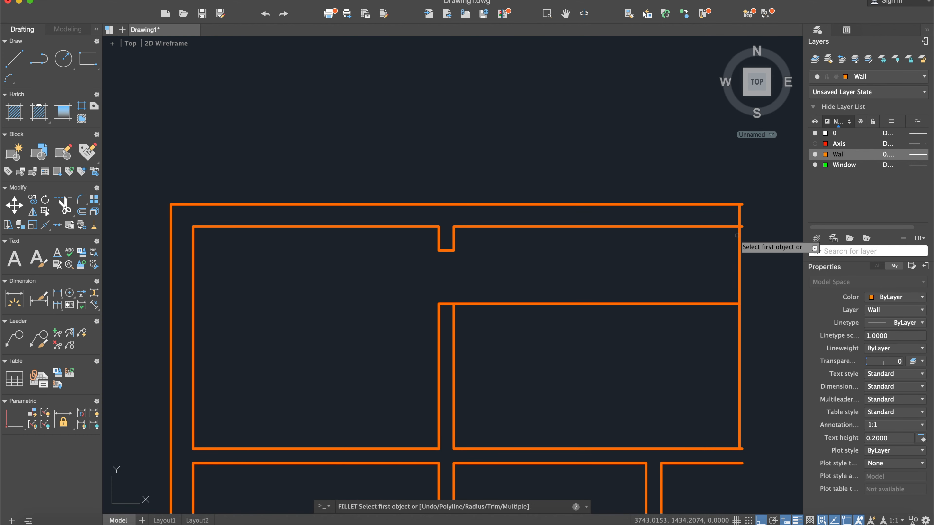
{"action": "type", "text": "r"}
{"action": "key", "text": "Return"}
{"action": "type", "text": "0"}
{"action": "key", "text": "Return"}
{"action": "left_click", "coordinate": [722, 231]}
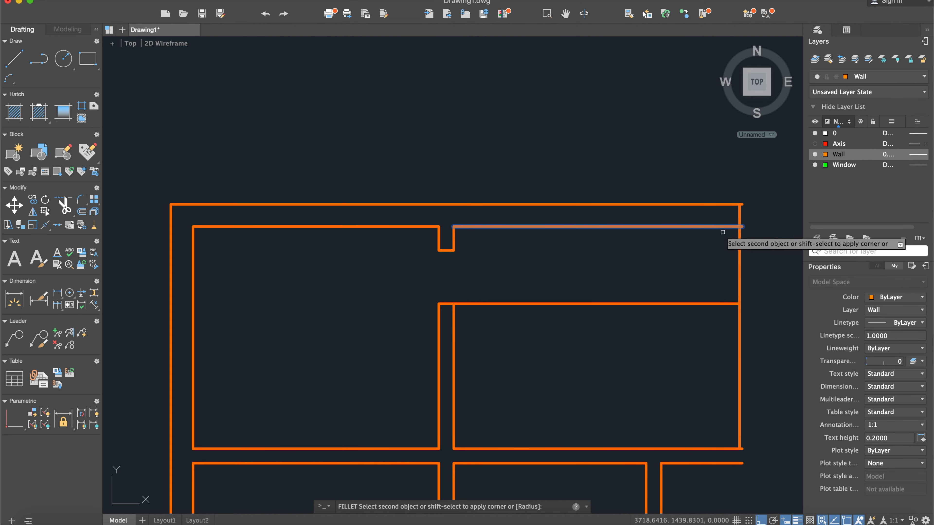
{"action": "left_click", "coordinate": [739, 239]}
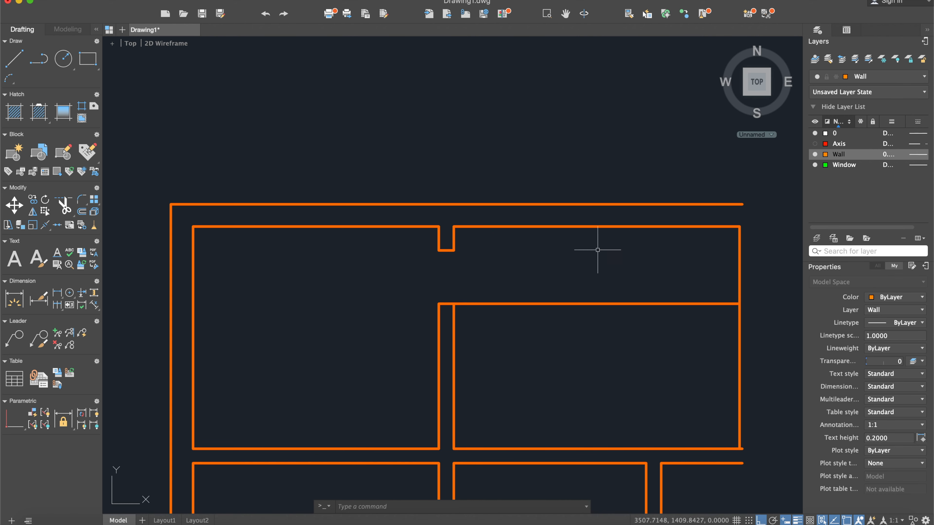
- Offset the stretched horizontal line 25 units downward to form the other face of the new wall in the upper-right room
{"action": "scroll", "coordinate": [628, 242], "scroll_direction": "down", "scroll_amount": 5}
{"action": "middle_click_drag", "start_coordinate": [452, 300], "coordinate": [636, 242]}
{"action": "scroll", "coordinate": [298, 216], "scroll_direction": "up", "scroll_amount": 5}
{"action": "scroll", "coordinate": [253, 104], "scroll_direction": "down", "scroll_amount": 5}
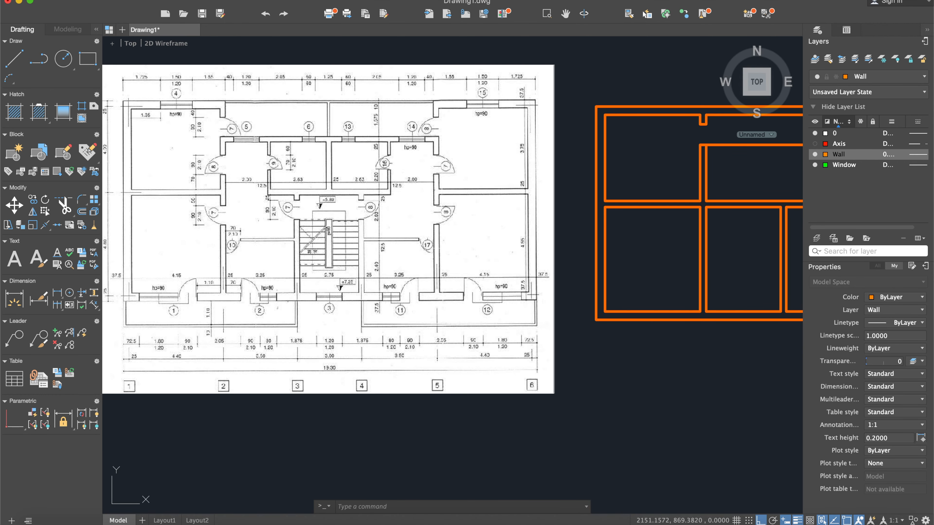
{"action": "middle_click_drag", "start_coordinate": [658, 228], "coordinate": [580, 257]}
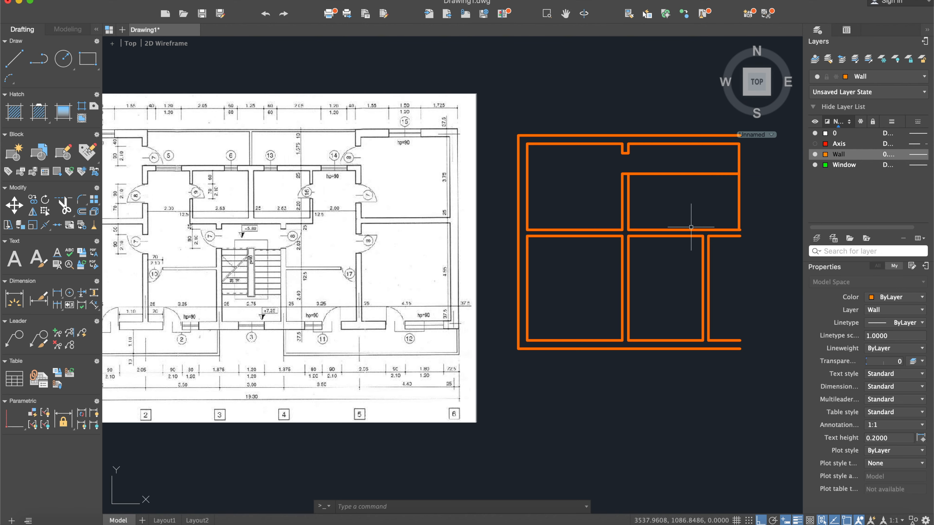
{"action": "middle_click_drag", "start_coordinate": [690, 205], "coordinate": [640, 219]}
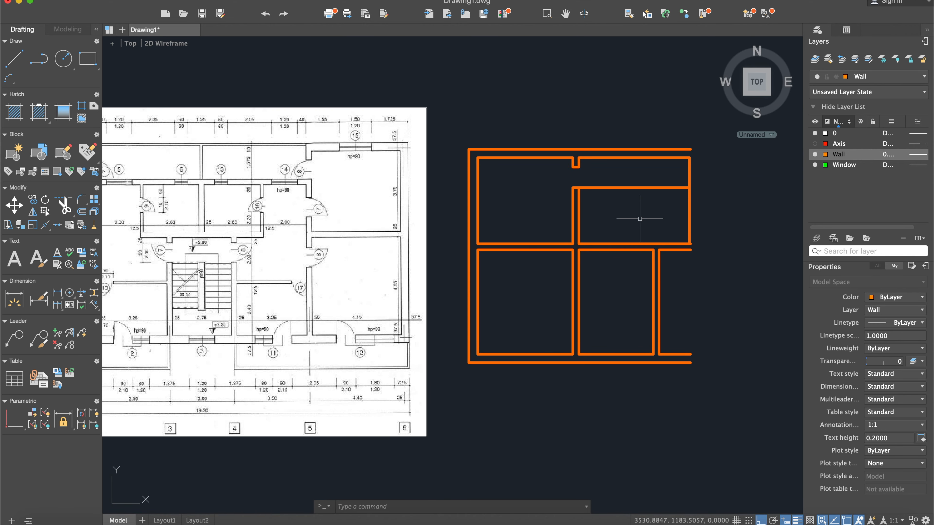
{"action": "key", "text": "Return"}
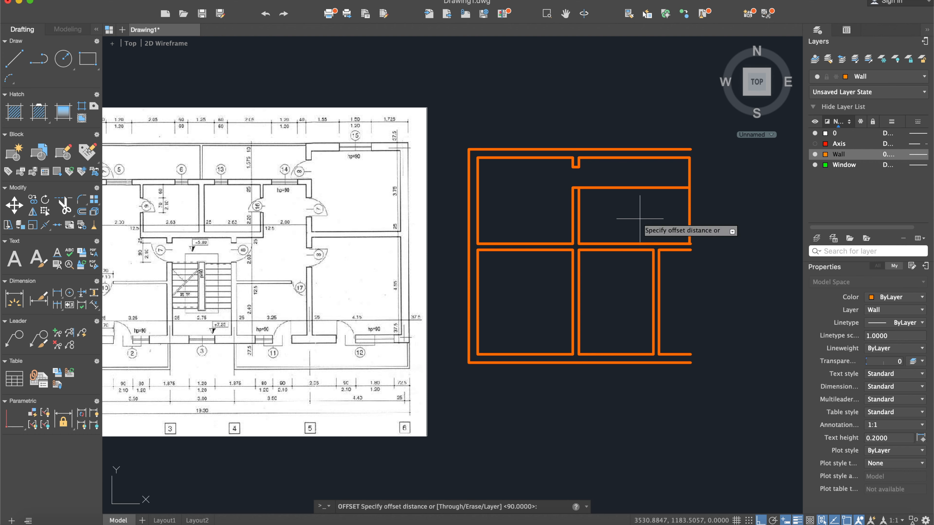
{"action": "key", "text": "Return"}
{"action": "scroll", "coordinate": [639, 217], "scroll_direction": "up", "scroll_amount": 3}
{"action": "left_click", "coordinate": [617, 172]}
{"action": "left_click", "coordinate": [627, 187]}
{"action": "key", "text": "Escape"}
{"action": "scroll", "coordinate": [548, 184], "scroll_direction": "up", "scroll_amount": 5}
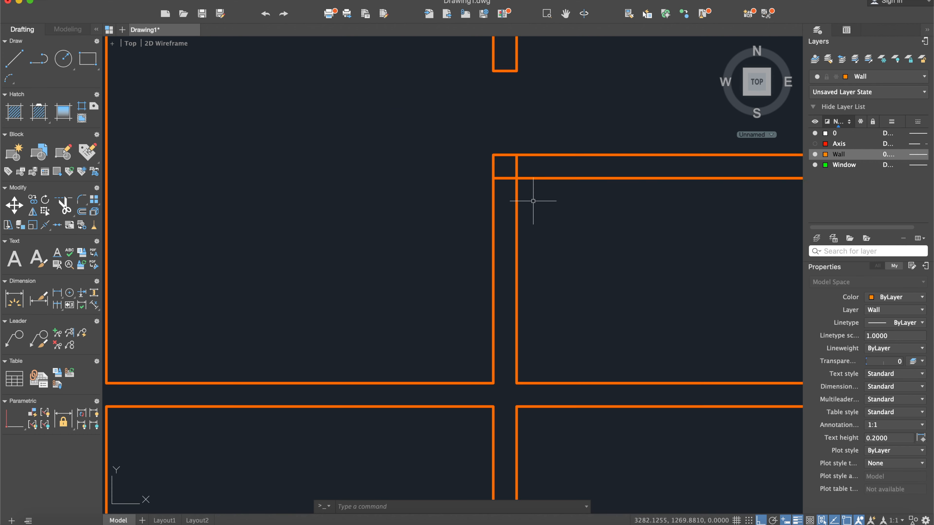
- Start a new line on the Wall layer
{"action": "scroll", "coordinate": [536, 200], "scroll_direction": "down", "scroll_amount": 8}
{"action": "scroll", "coordinate": [652, 191], "scroll_direction": "down", "scroll_amount": 2}
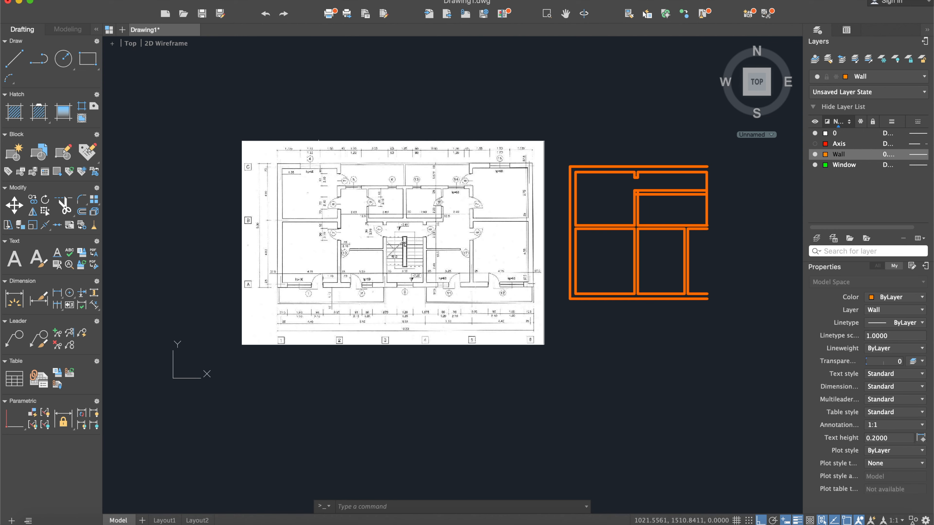
{"action": "left_click", "coordinate": [14, 58]}
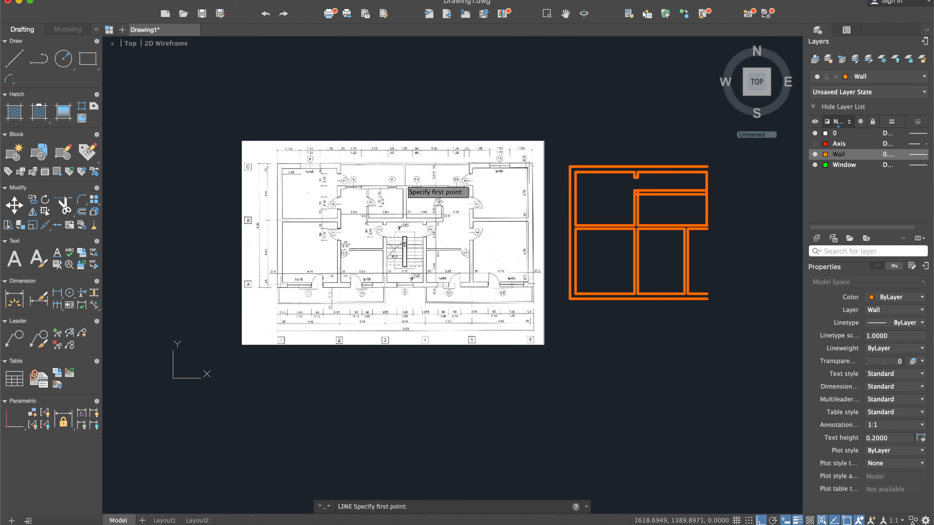
{"action": "scroll", "coordinate": [366, 180], "scroll_direction": "up", "scroll_amount": 2}
{"action": "scroll", "coordinate": [386, 201], "scroll_direction": "down", "scroll_amount": 3}
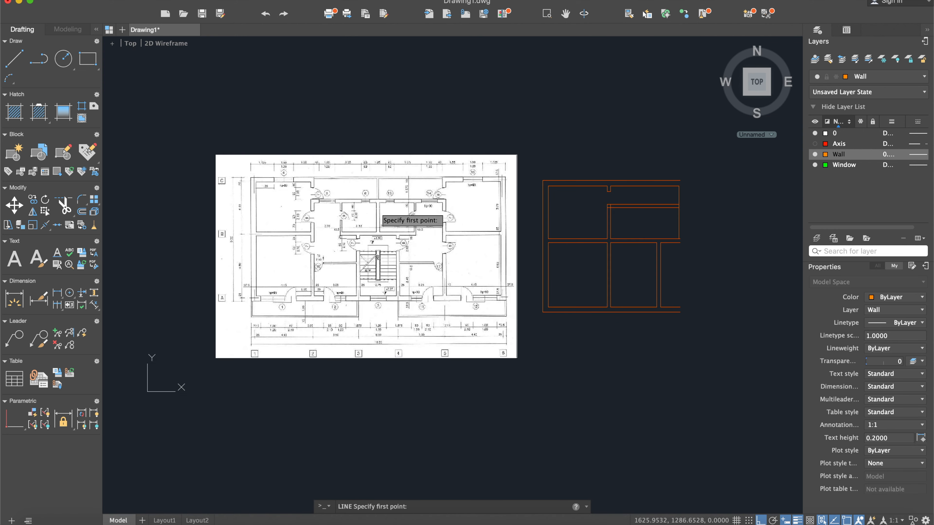
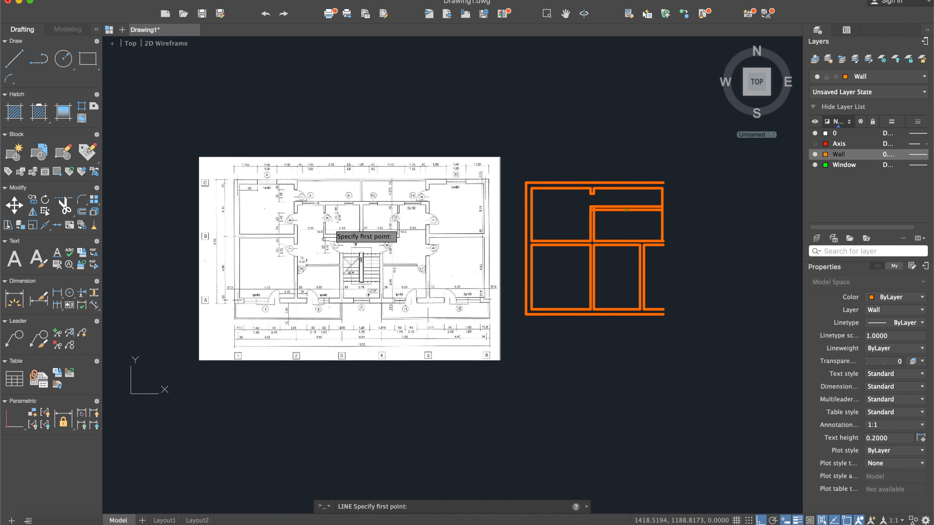
- Draw a short line across the second vertical wall's opening, level with the upper face of the middle horizontal wall
{"action": "scroll", "coordinate": [281, 217], "scroll_direction": "up", "scroll_amount": 2}
{"action": "scroll", "coordinate": [281, 221], "scroll_direction": "up", "scroll_amount": 5}
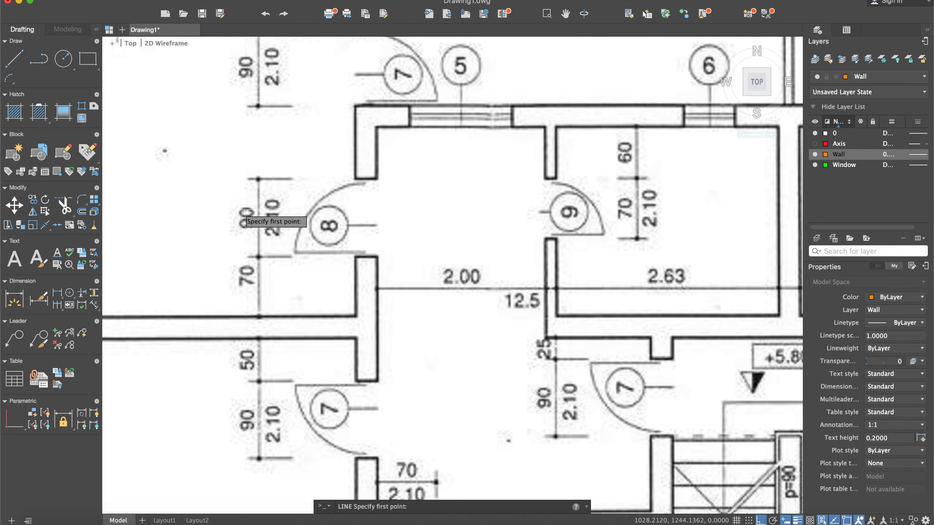
{"action": "scroll", "coordinate": [259, 229], "scroll_direction": "down", "scroll_amount": 2}
{"action": "scroll", "coordinate": [260, 231], "scroll_direction": "down", "scroll_amount": 5}
{"action": "scroll", "coordinate": [507, 286], "scroll_direction": "down", "scroll_amount": 1}
{"action": "key", "text": "Escape"}
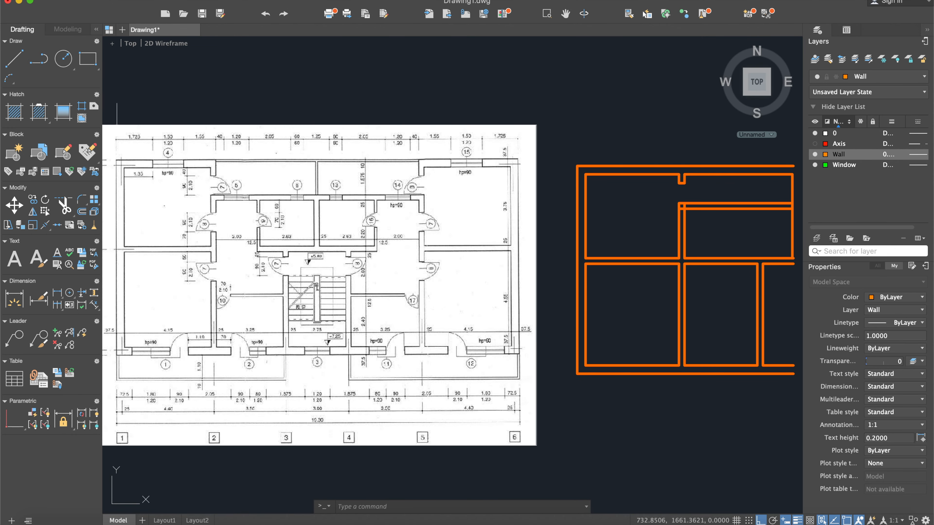
{"action": "scroll", "coordinate": [629, 216], "scroll_direction": "up", "scroll_amount": 4}
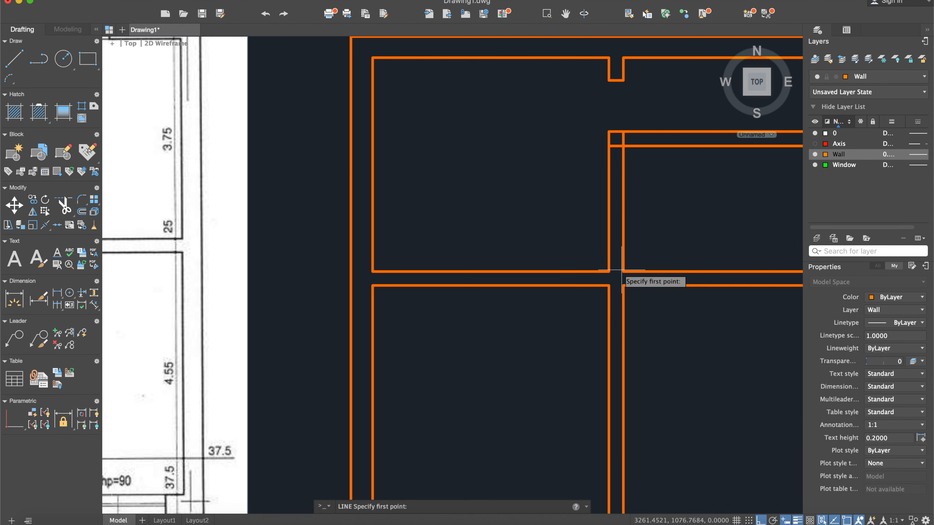
{"action": "left_click", "coordinate": [609, 272]}
{"action": "left_click", "coordinate": [623, 272]}
{"action": "key", "text": "Escape"}
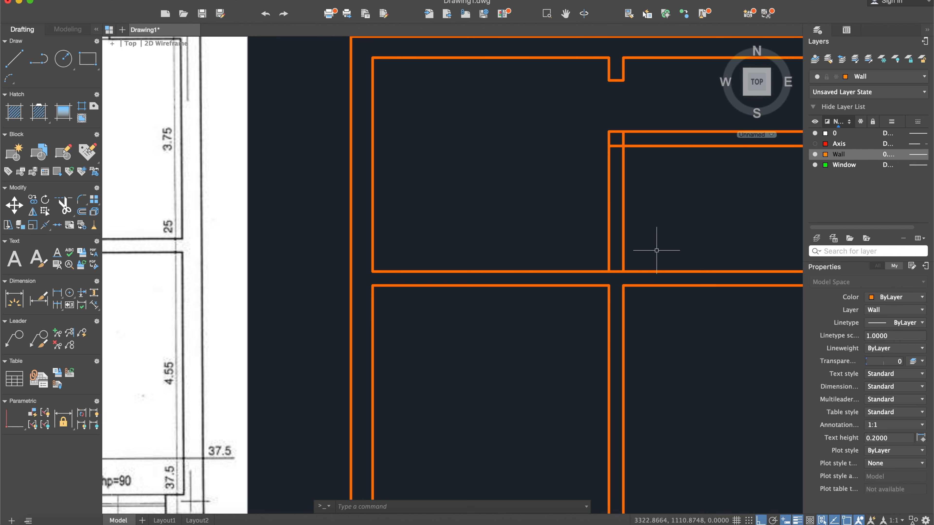
- Offset the short line across the second vertical wall 70 units upward as the lower jamb of a doorway
{"action": "type", "text": "off"}
{"action": "key", "text": "Return"}
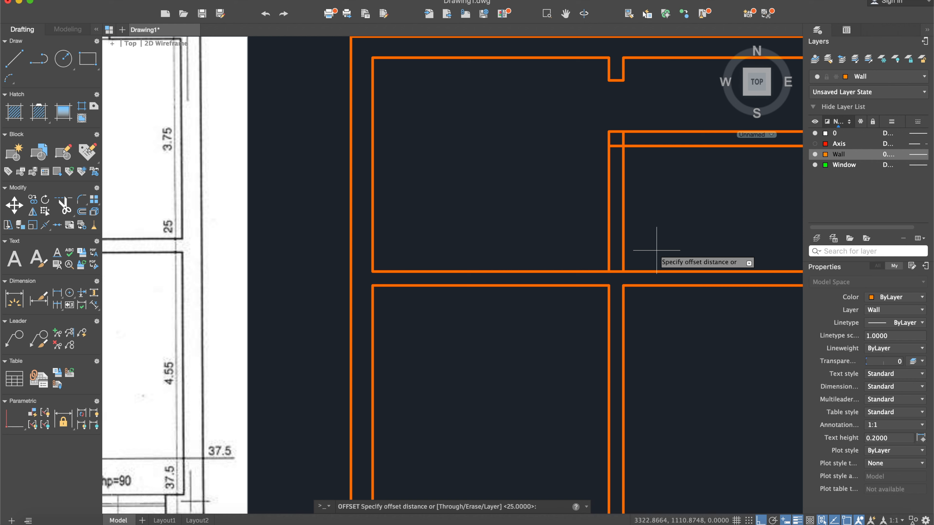
{"action": "key", "text": "Return"}
{"action": "left_click", "coordinate": [619, 271]}
{"action": "left_click", "coordinate": [647, 235]}
{"action": "key", "text": "Escape"}
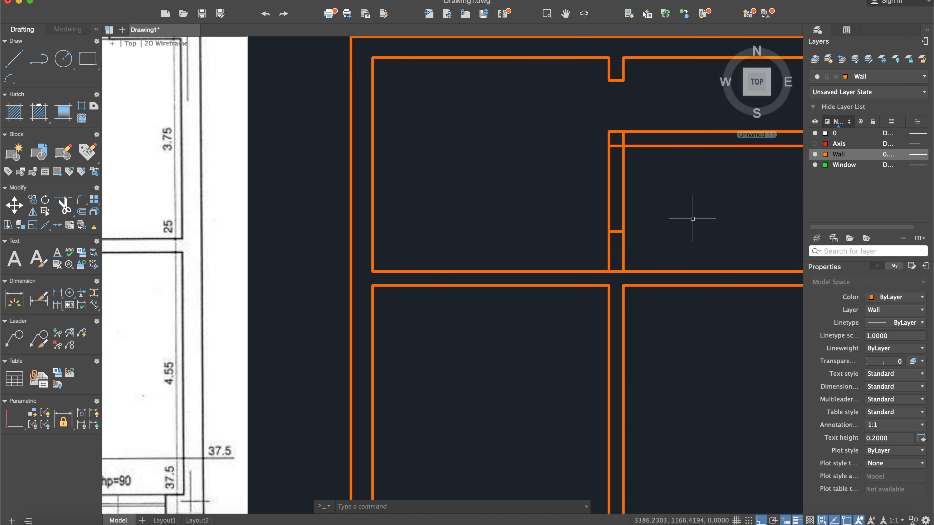
- Offset the jamb line 90 units upward for the upper jamb, and erase the short base line at the middle horizontal wall
{"action": "type", "text": "off"}
{"action": "key", "text": "Return"}
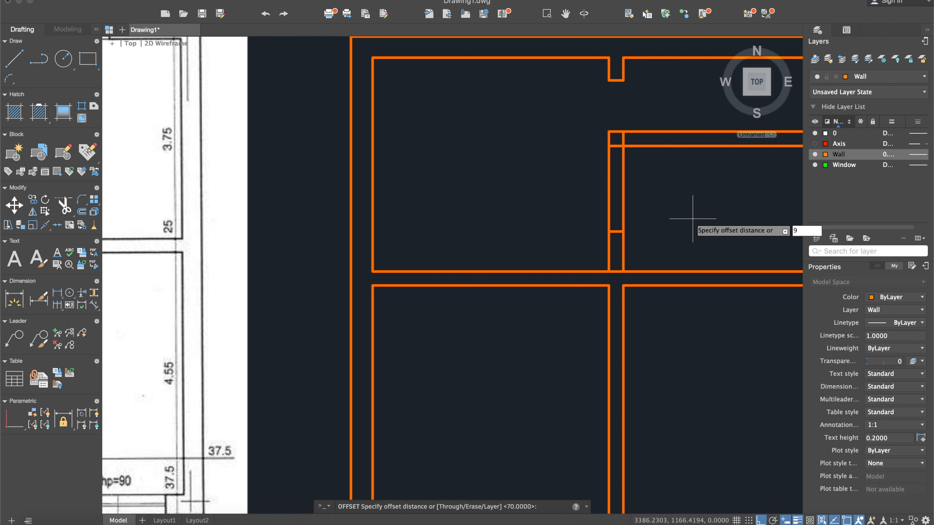
{"action": "key", "text": "Return"}
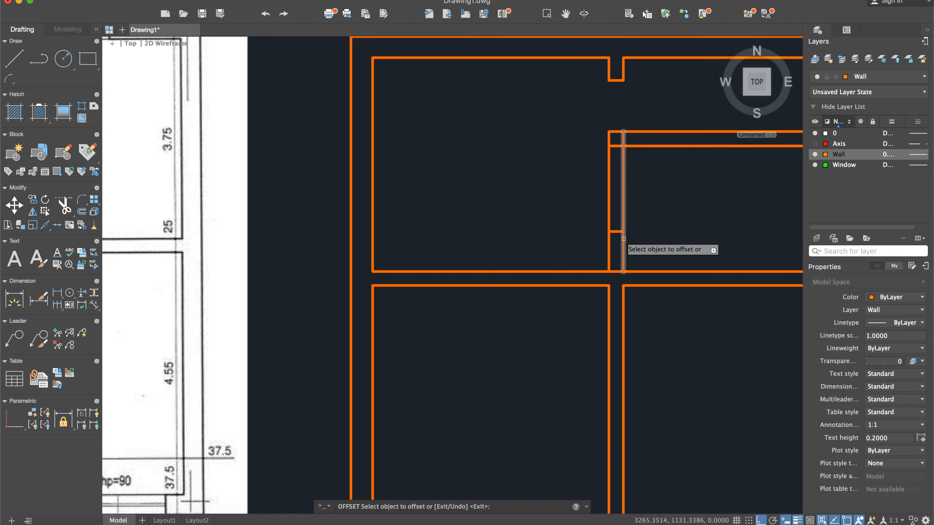
{"action": "left_click", "coordinate": [617, 231]}
{"action": "left_click", "coordinate": [622, 200]}
{"action": "key", "text": "Escape"}
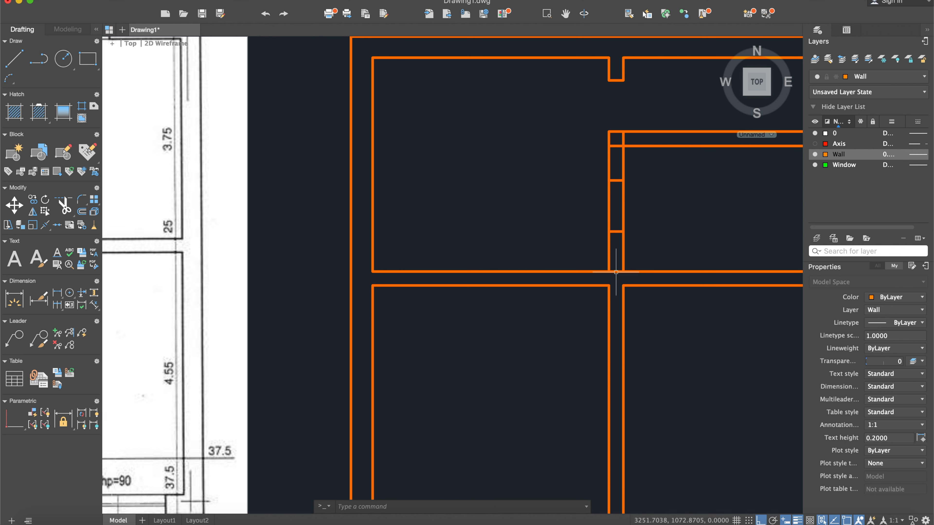
{"action": "left_click", "coordinate": [616, 272]}
{"action": "key", "text": "Delete"}
- Trim the second vertical wall's faces between the two jambs to open the doorway, and clean up the overlapping lines at the corner above it
{"action": "type", "text": "trim"}
{"action": "key", "text": "Return"}
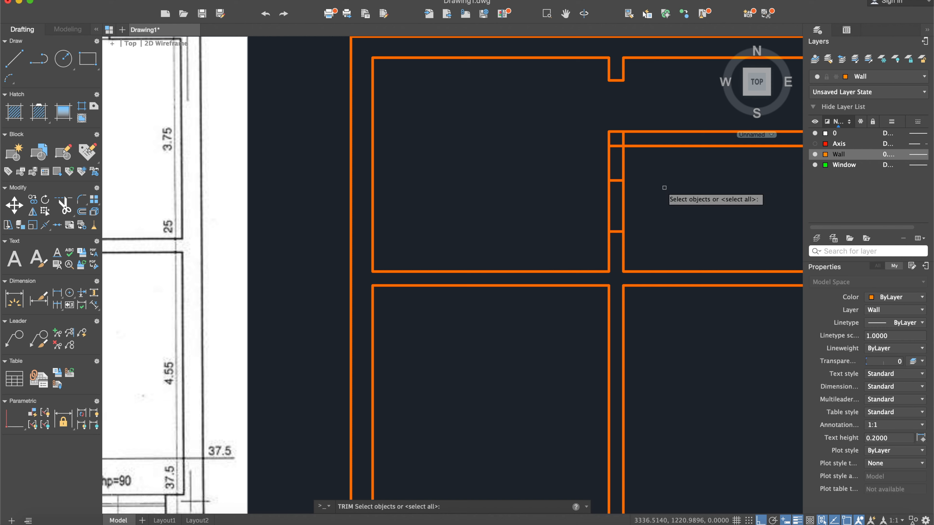
{"action": "left_click", "coordinate": [712, 305]}
{"action": "left_click", "coordinate": [549, 120]}
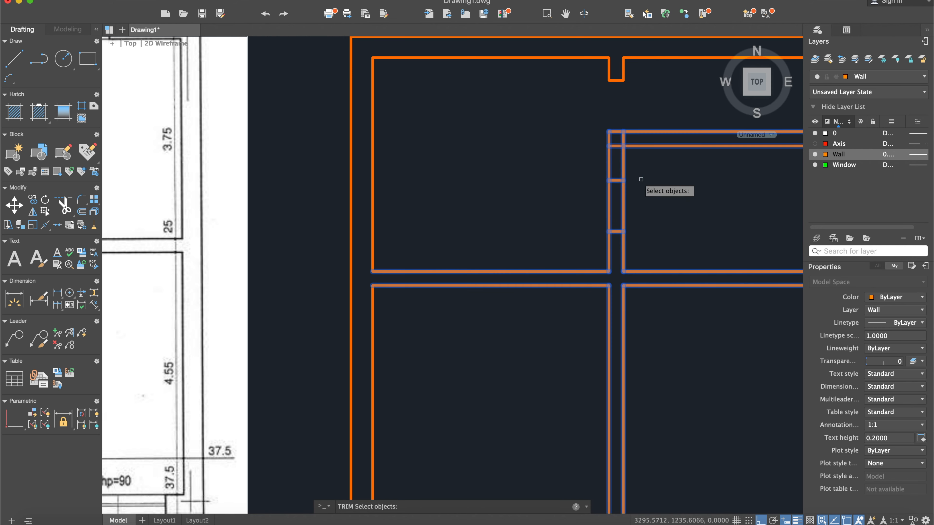
{"action": "key", "text": "Return"}
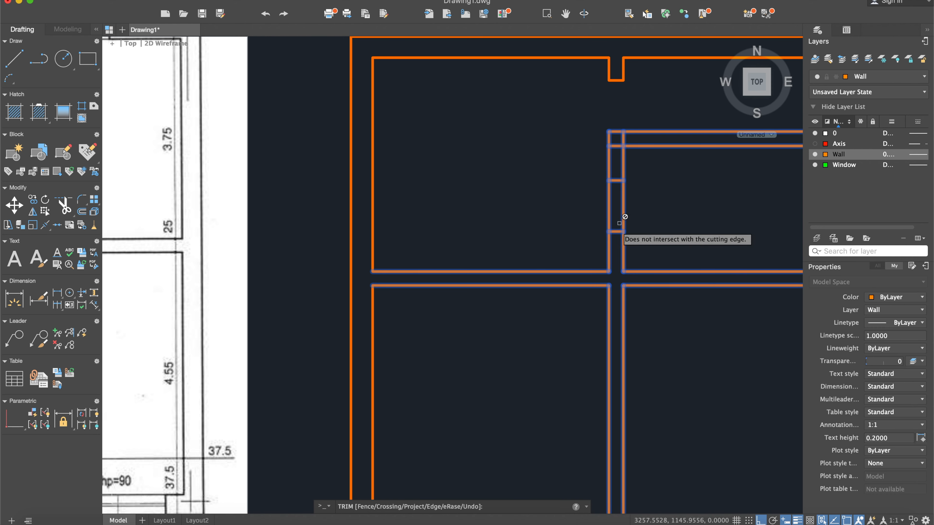
{"action": "left_click", "coordinate": [635, 204]}
{"action": "left_click", "coordinate": [599, 199]}
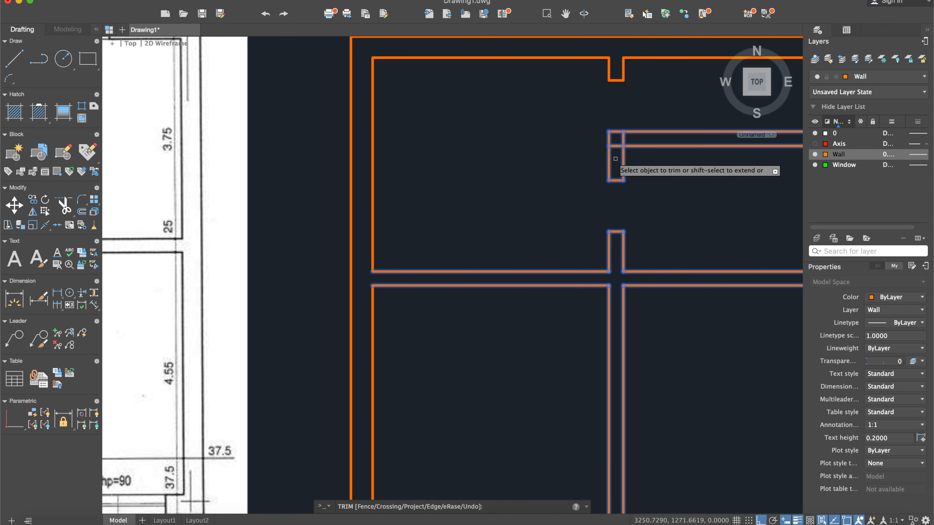
{"action": "left_click", "coordinate": [623, 140]}
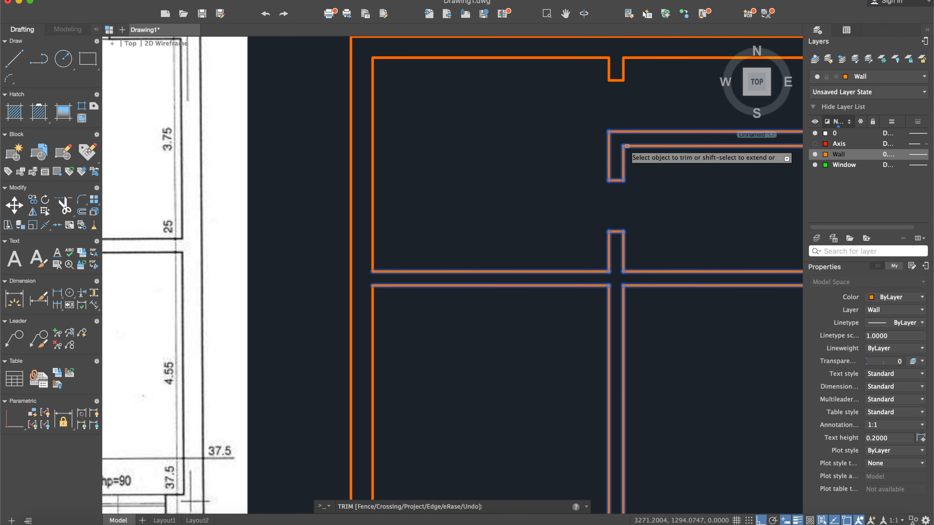
{"action": "key", "text": "Return"}
- Examine the reference plan's room widths and wall thicknesses around doors 8 and 9
{"action": "scroll", "coordinate": [696, 215], "scroll_direction": "down", "scroll_amount": 5}
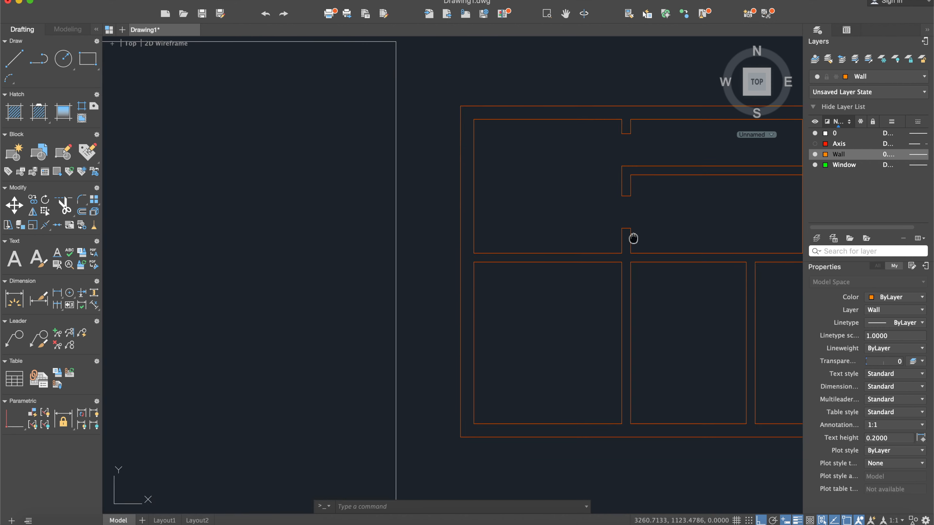
{"action": "left_click", "coordinate": [11, 60]}
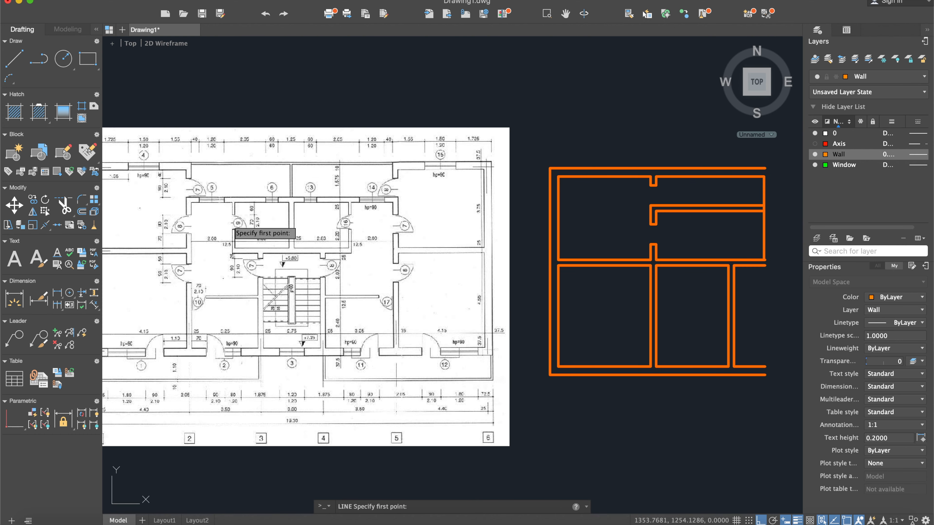
{"action": "scroll", "coordinate": [231, 220], "scroll_direction": "up", "scroll_amount": 4}
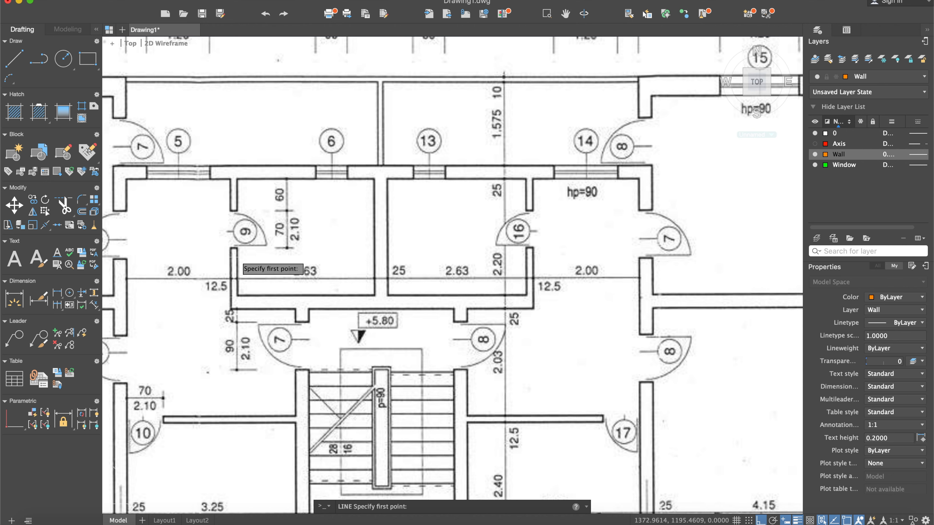
{"action": "scroll", "coordinate": [236, 254], "scroll_direction": "down", "scroll_amount": 2}
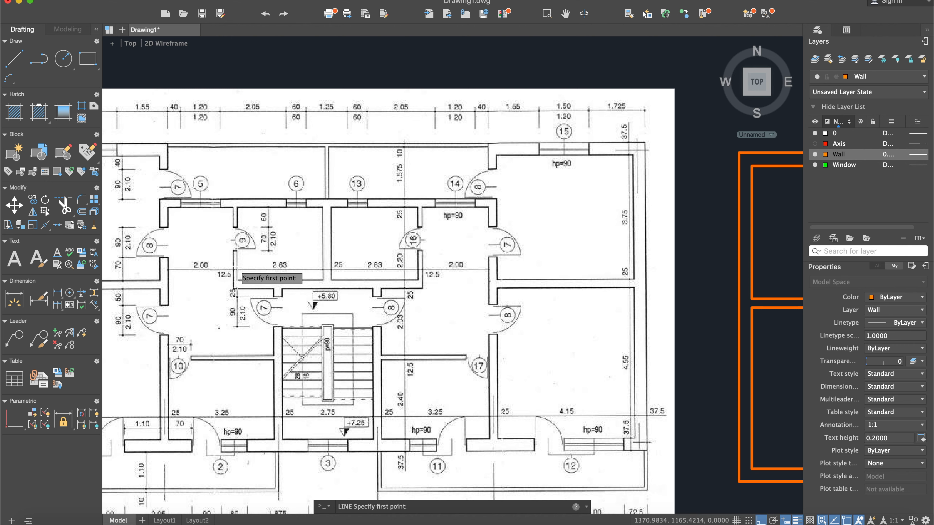
{"action": "scroll", "coordinate": [237, 270], "scroll_direction": "down", "scroll_amount": 2}
{"action": "scroll", "coordinate": [238, 275], "scroll_direction": "up", "scroll_amount": 2}
{"action": "scroll", "coordinate": [238, 289], "scroll_direction": "down", "scroll_amount": 3}
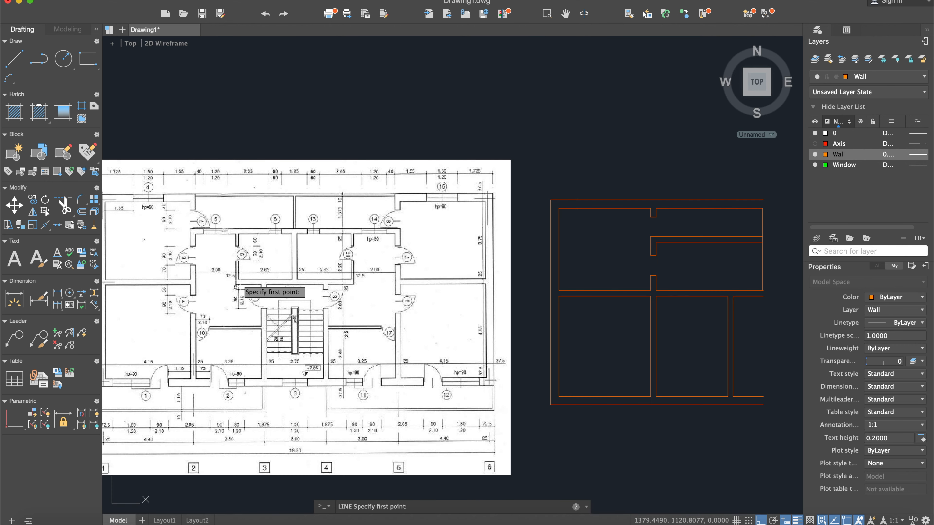
{"action": "scroll", "coordinate": [233, 272], "scroll_direction": "up", "scroll_amount": 5}
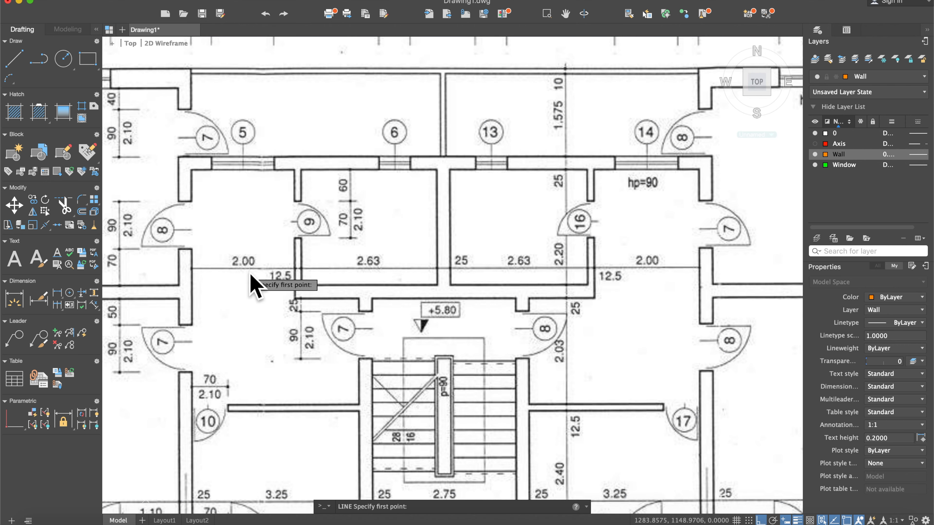
{"action": "scroll", "coordinate": [250, 281], "scroll_direction": "down", "scroll_amount": 4}
{"action": "middle_click_drag", "start_coordinate": [592, 288], "coordinate": [568, 274]}
{"action": "left_click", "coordinate": [585, 265]}
{"action": "key", "text": "Escape"}
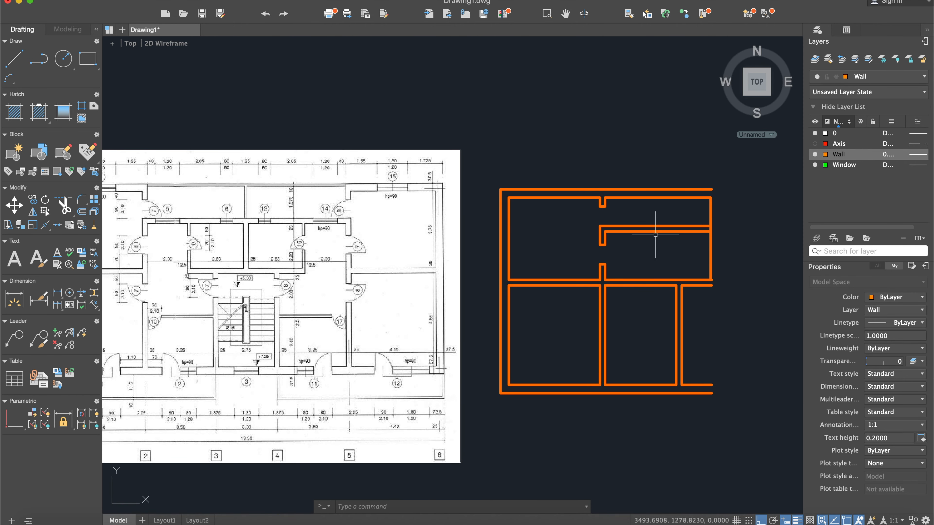
- Offset the second vertical wall's inner face above the new doorway 200 units to the right for an interior partition
{"action": "middle_click_drag", "start_coordinate": [646, 238], "coordinate": [578, 242]}
{"action": "scroll", "coordinate": [576, 247], "scroll_direction": "up", "scroll_amount": 2}
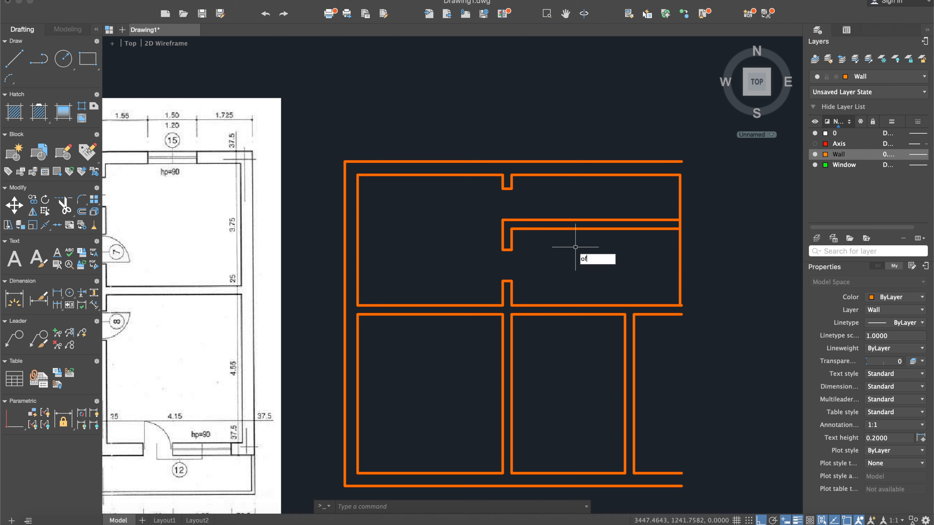
{"action": "key", "text": "Return"}
{"action": "key", "text": "Return"}
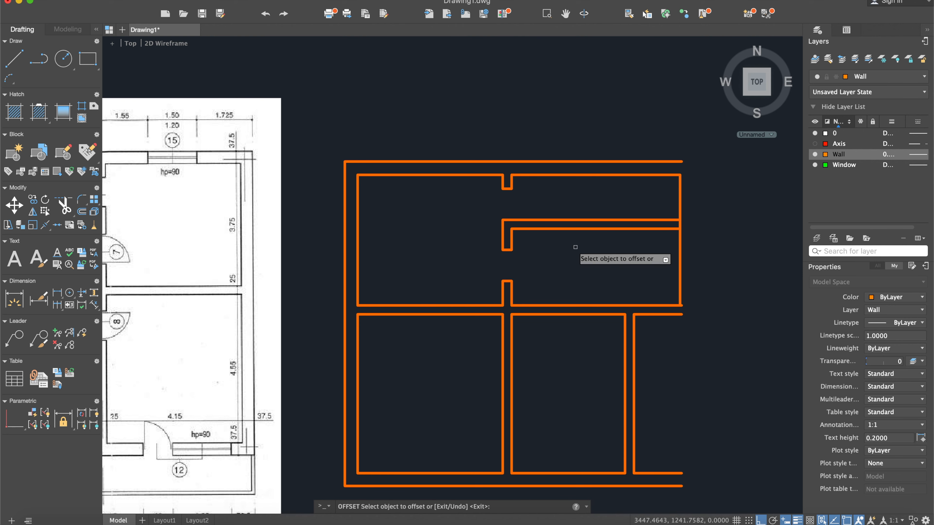
{"action": "left_click", "coordinate": [511, 239]}
{"action": "left_click", "coordinate": [582, 243]}
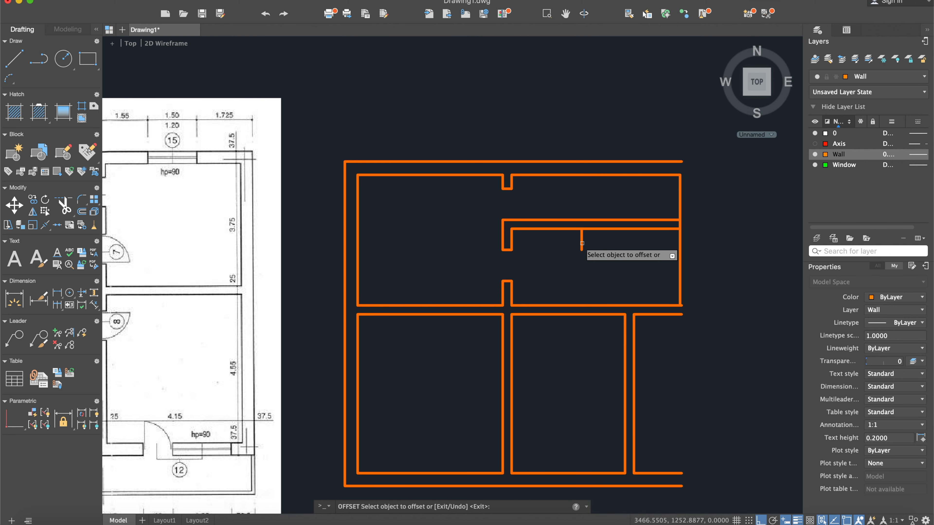
- Stretch the lower end of the new partition line down to the upper face of the middle horizontal wall
{"action": "key", "text": "Escape"}
{"action": "left_click", "coordinate": [581, 243]}
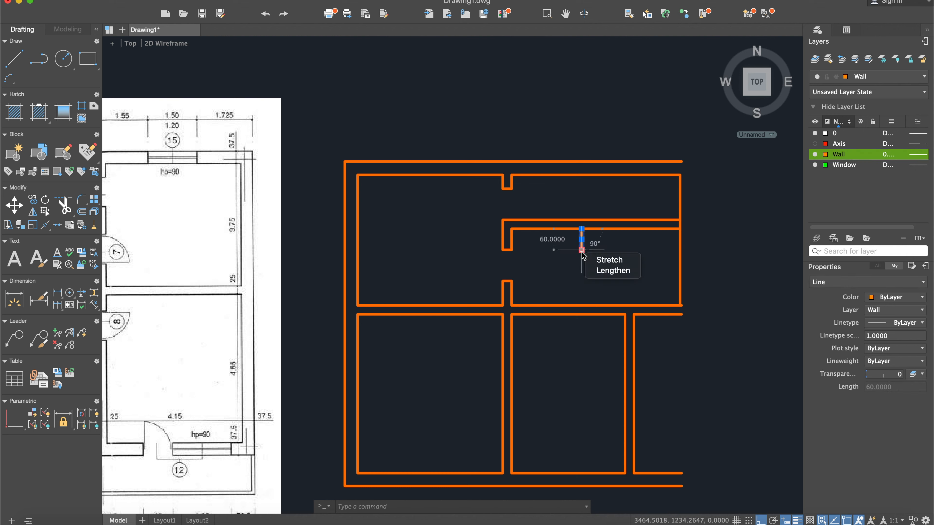
{"action": "left_click", "coordinate": [582, 251]}
{"action": "left_click", "coordinate": [581, 305]}
{"action": "key", "text": "Escape"}
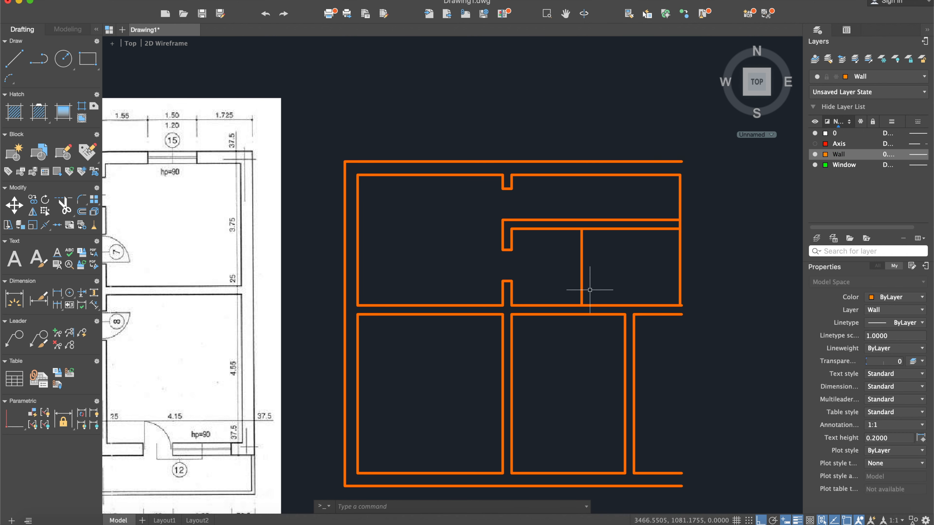
- Offset the partition line to the right to form the other face of the thin interior wall
{"action": "type", "text": "off"}
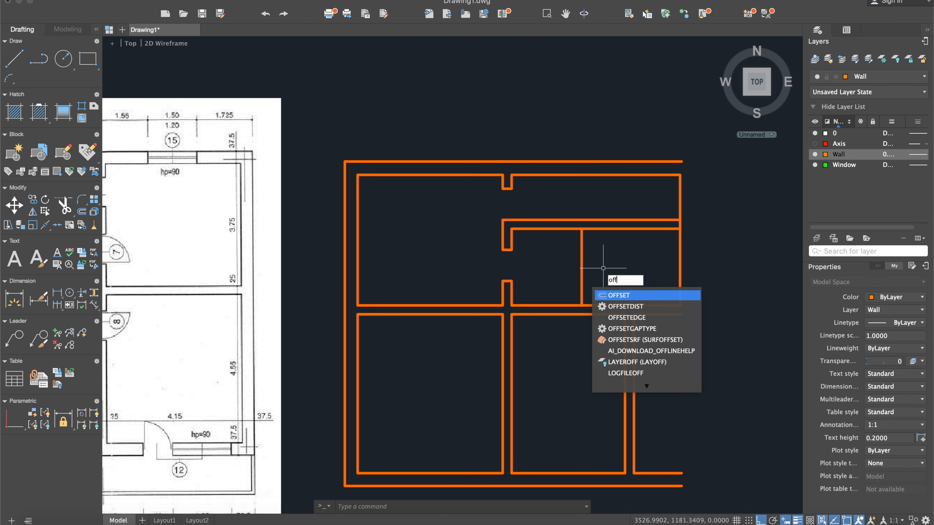
{"action": "key", "text": "Return"}
{"action": "key", "text": "Return"}
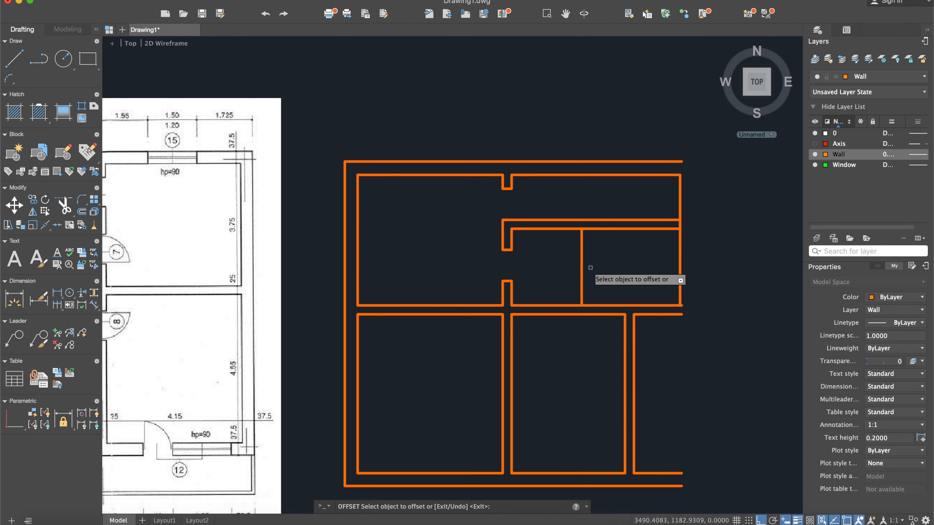
{"action": "key", "text": "Escape"}
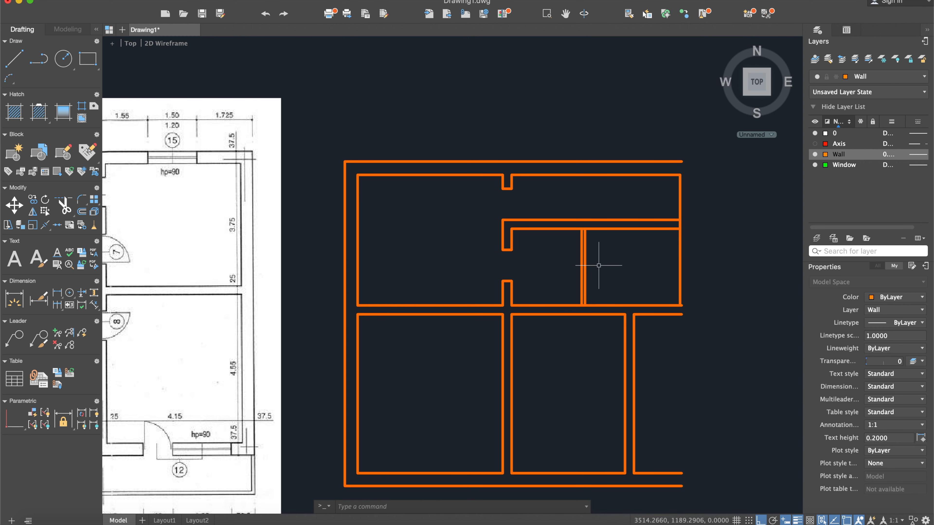
- Examine the door 9 opening and its distance from the upper wall in the reference plan
{"action": "scroll", "coordinate": [601, 264], "scroll_direction": "up", "scroll_amount": 2}
{"action": "scroll", "coordinate": [601, 265], "scroll_direction": "down", "scroll_amount": 4}
{"action": "middle_click_drag", "start_coordinate": [449, 272], "coordinate": [575, 244]}
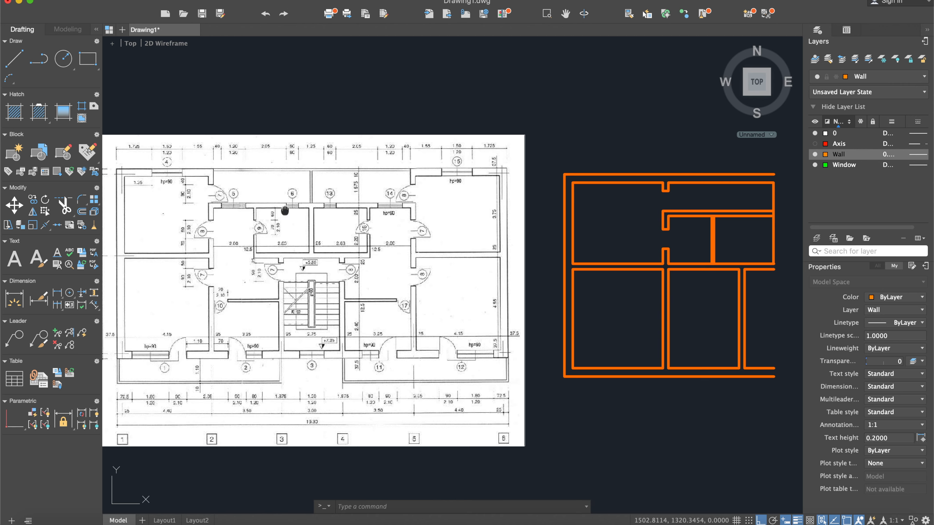
{"action": "middle_click_drag", "start_coordinate": [285, 210], "coordinate": [360, 212]}
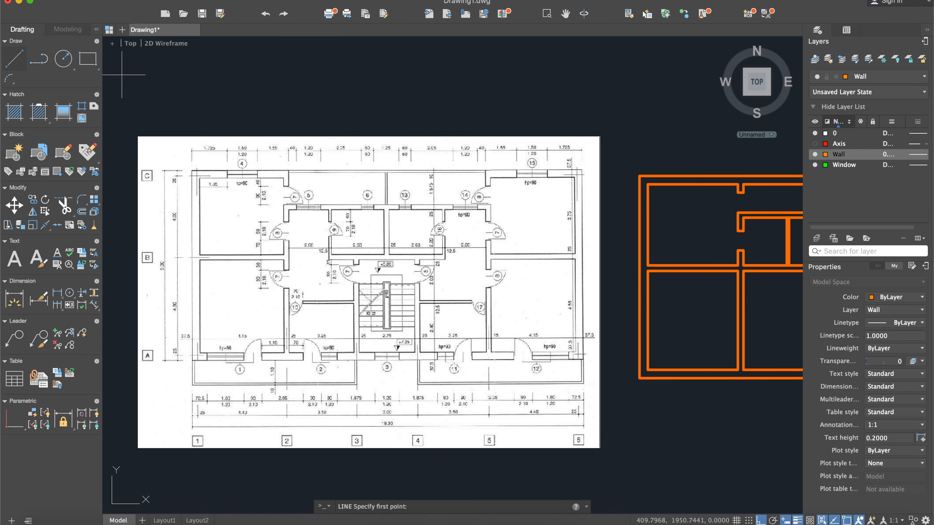
{"action": "scroll", "coordinate": [361, 220], "scroll_direction": "up", "scroll_amount": 2}
{"action": "scroll", "coordinate": [305, 225], "scroll_direction": "up", "scroll_amount": 3}
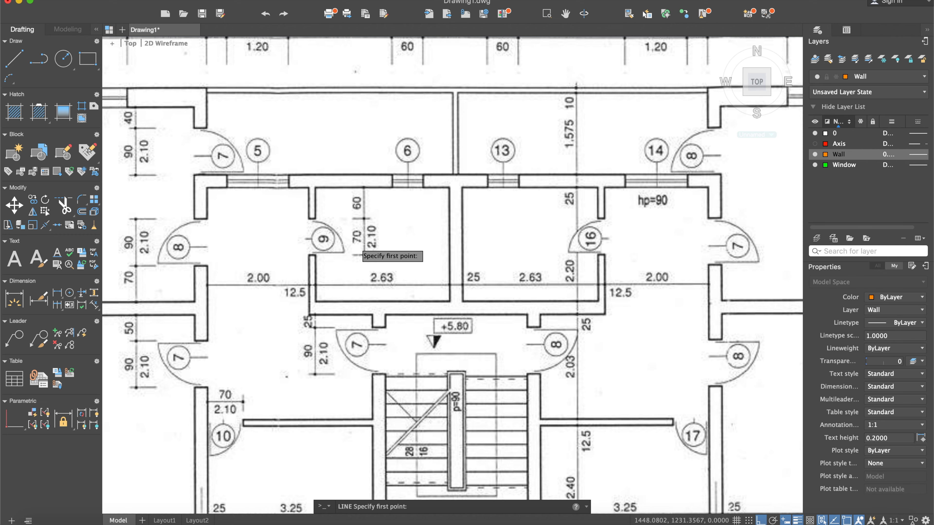
{"action": "scroll", "coordinate": [355, 249], "scroll_direction": "down", "scroll_amount": 5}
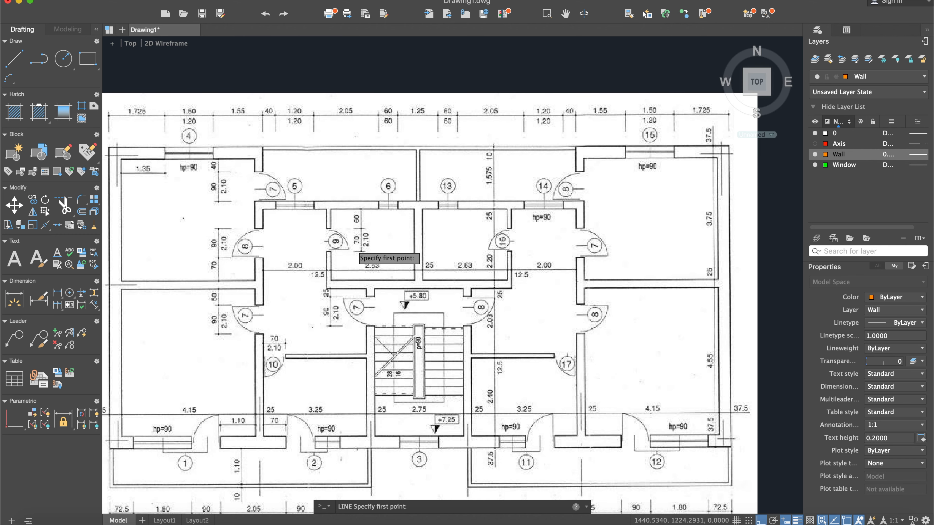
{"action": "scroll", "coordinate": [478, 251], "scroll_direction": "down", "scroll_amount": 3}
{"action": "scroll", "coordinate": [577, 251], "scroll_direction": "up", "scroll_amount": 10}
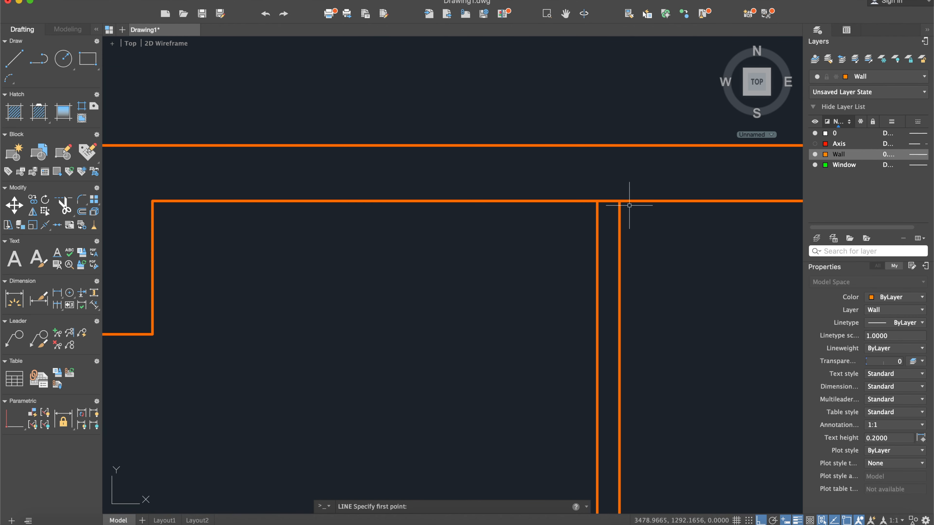
- Trim the upper horizontal wall's lower face between the two faces of the thin partition
{"action": "key", "text": "Return"}
{"action": "left_click_drag", "start_coordinate": [672, 274], "coordinate": [546, 132]}
{"action": "key", "text": "Return"}
{"action": "left_click", "coordinate": [608, 201]}
{"action": "key", "text": "Escape"}
- Draw a short line across the thin partition's upper end, joining its two faces at the horizontal wall's lower face
{"action": "key", "text": "Return"}
{"action": "left_click", "coordinate": [597, 201]}
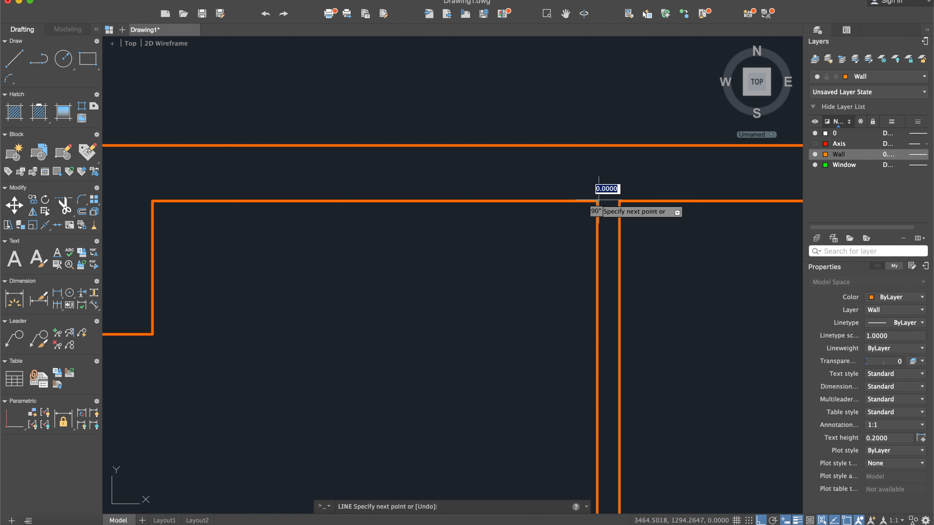
{"action": "left_click", "coordinate": [619, 201]}
{"action": "key", "text": "Return"}
{"action": "scroll", "coordinate": [655, 271], "scroll_direction": "down", "scroll_amount": 3}
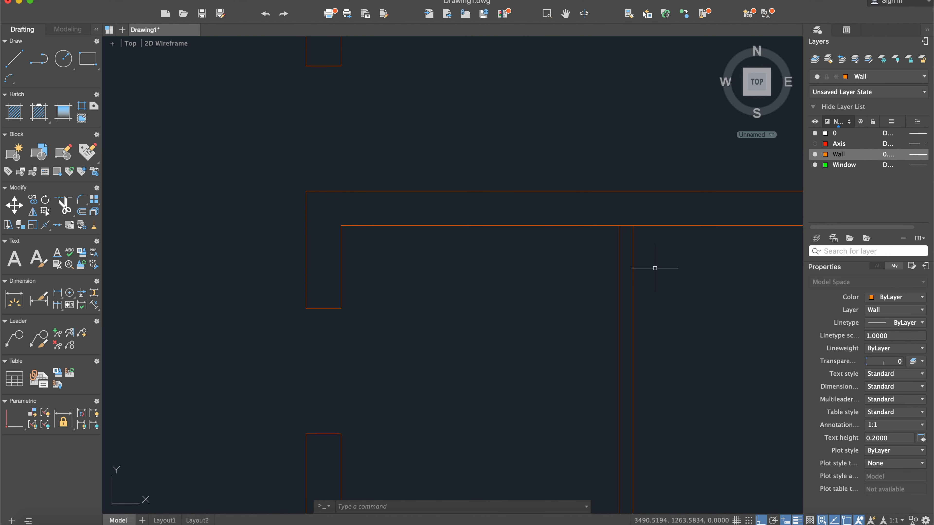
- Offset the short line 60 down the partition for the door opening's upper edge and delete the original line
{"action": "type", "text": "off"}
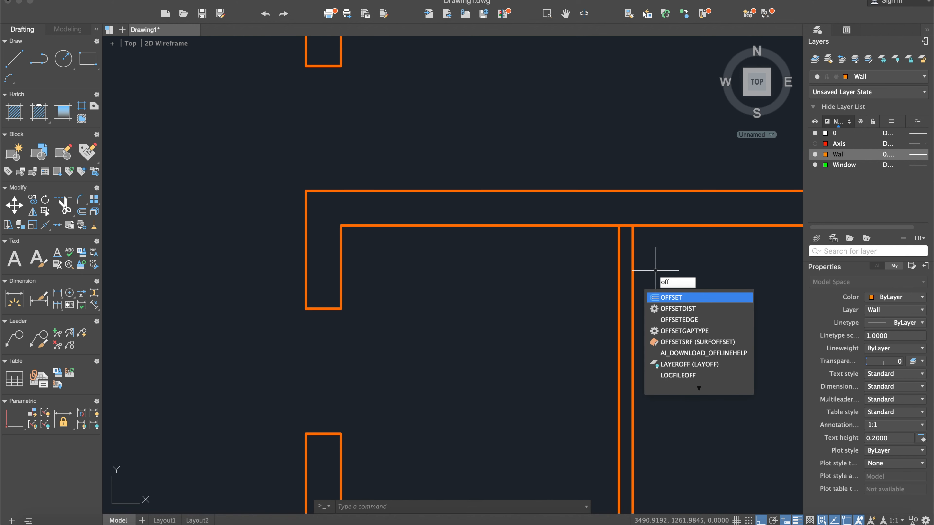
{"action": "key", "text": "Return"}
{"action": "type", "text": "60"}
{"action": "key", "text": "Return"}
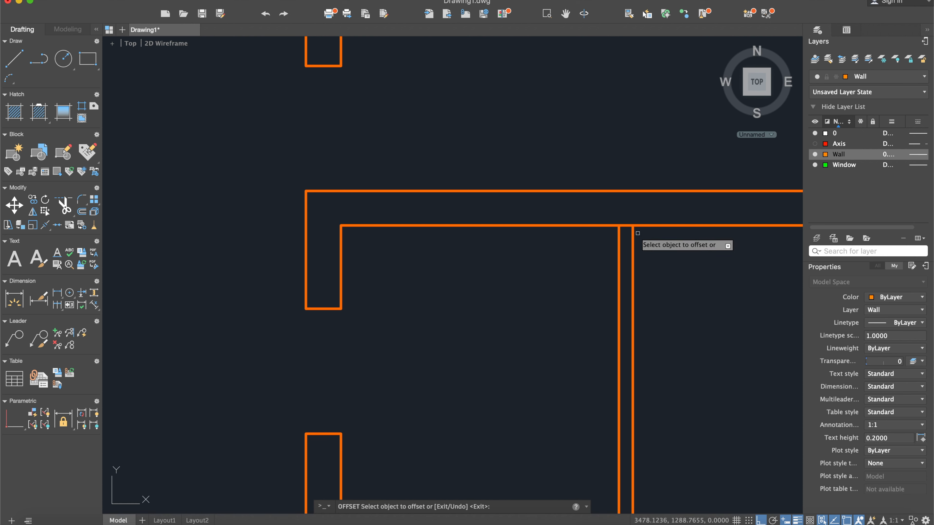
{"action": "left_click", "coordinate": [624, 225]}
{"action": "left_click", "coordinate": [631, 258]}
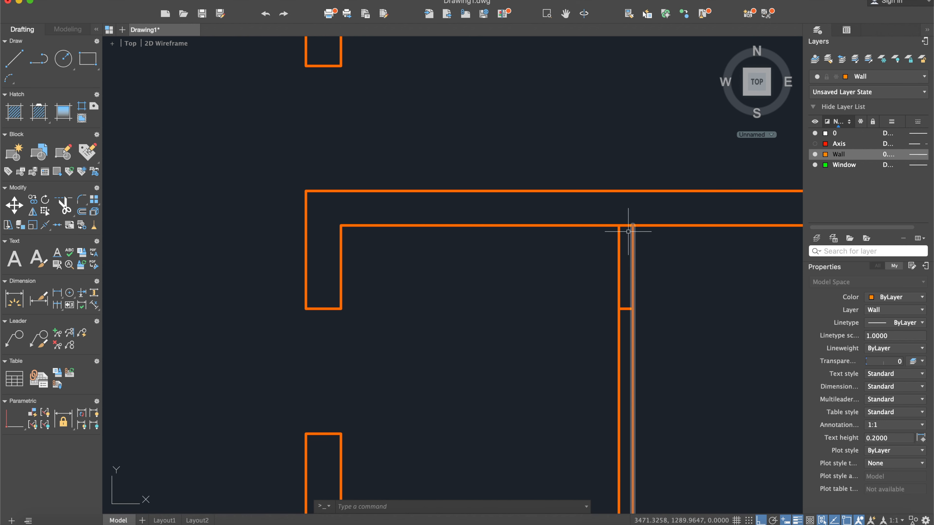
{"action": "left_click", "coordinate": [632, 217]}
{"action": "left_click", "coordinate": [626, 223]}
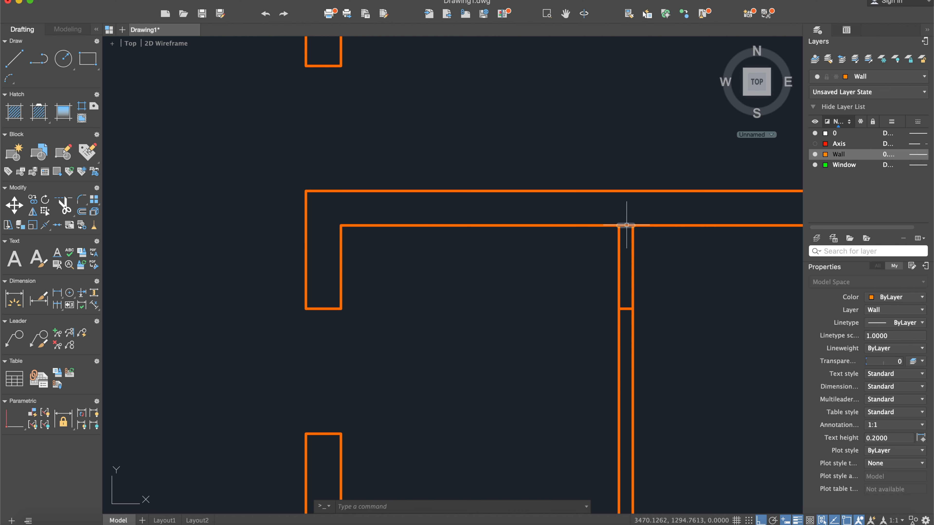
{"action": "key", "text": "Delete"}
- Offset the opening's upper edge 70 downward to mark the lower edge of door 9 in the partition
{"action": "middle_click_drag", "start_coordinate": [680, 325], "coordinate": [582, 231]}
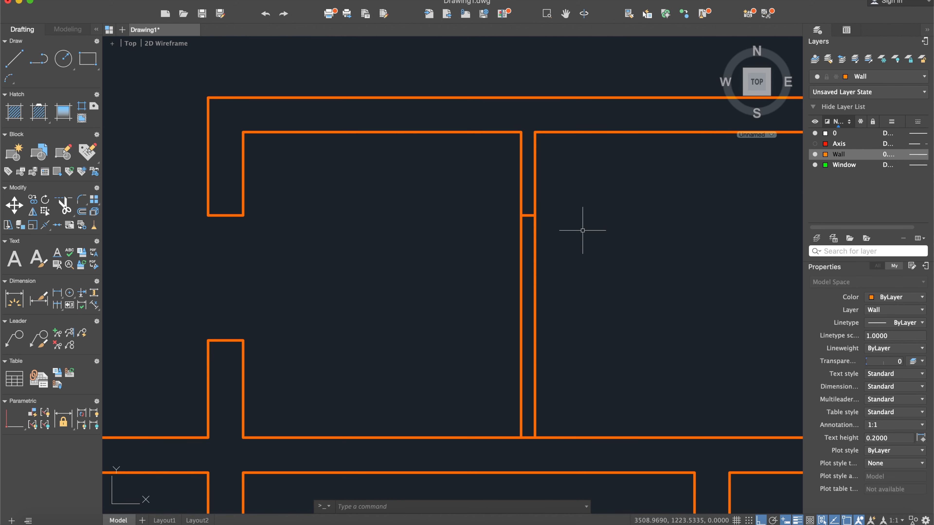
{"action": "type", "text": "off"}
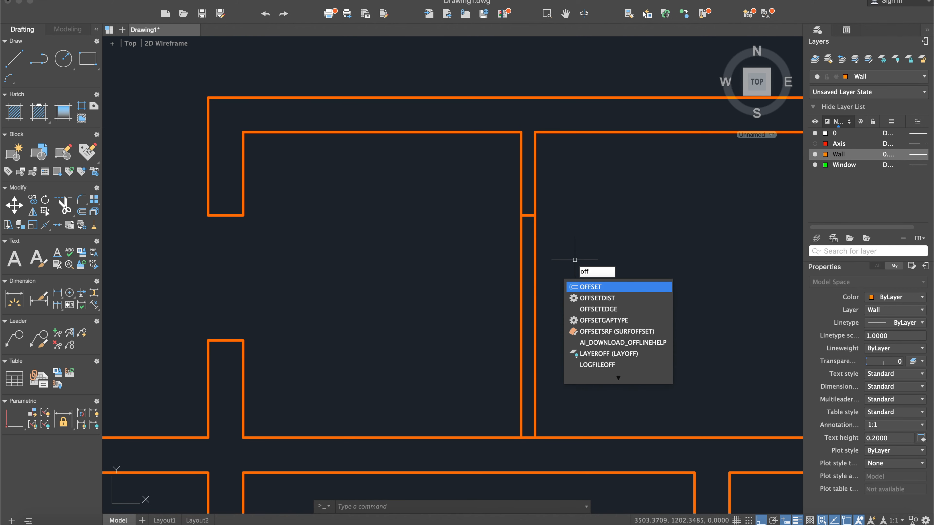
{"action": "key", "text": "Return"}
{"action": "type", "text": "70"}
{"action": "key", "text": "Return"}
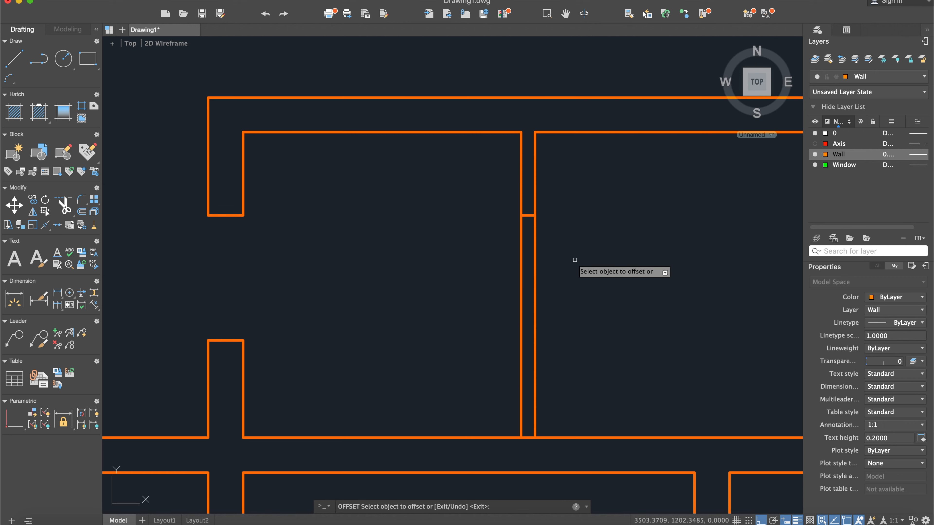
{"action": "left_click", "coordinate": [526, 215]}
{"action": "left_click", "coordinate": [643, 264]}
{"action": "key", "text": "Return"}
- Trim both partition faces between the two edge lines to cut the door 9 opening
{"action": "type", "text": "trim"}
{"action": "key", "text": "Return"}
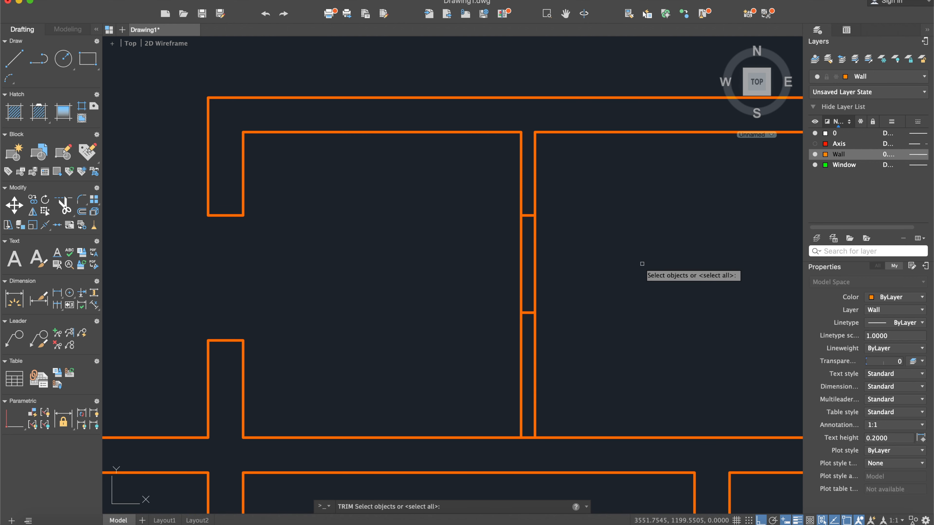
{"action": "left_click", "coordinate": [665, 374]}
{"action": "left_click", "coordinate": [473, 182]}
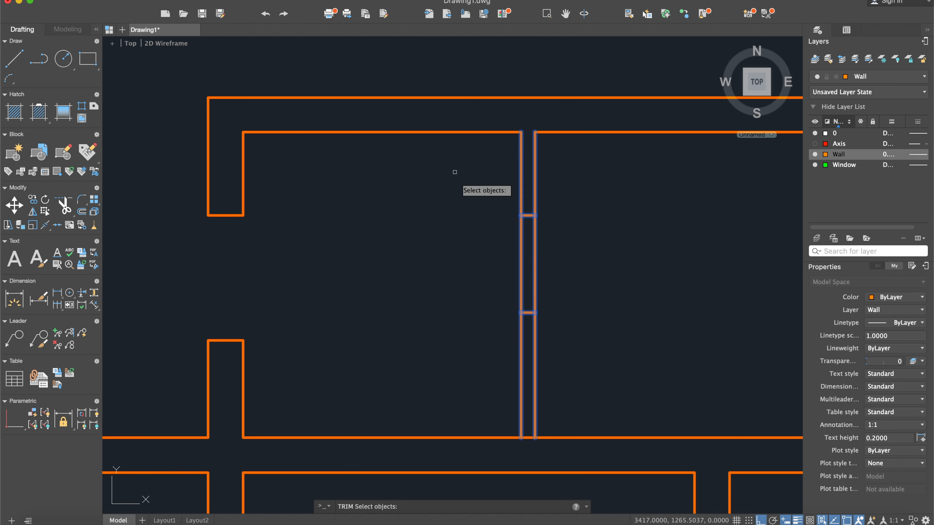
{"action": "left_click", "coordinate": [557, 275]}
{"action": "left_click", "coordinate": [495, 237]}
{"action": "key", "text": "Return"}
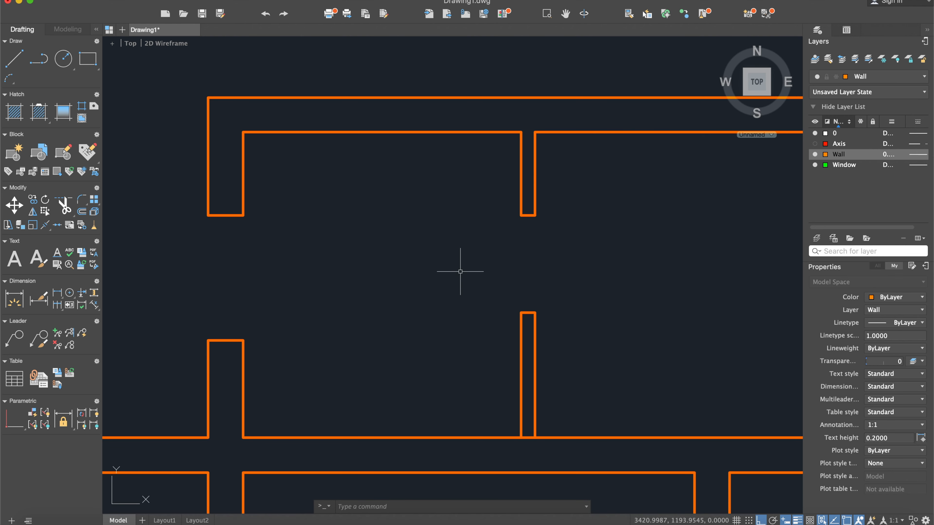
- Examine in the reference plan how the door 9 partition meets the middle wall and the hallway, and compare it with the drawing
{"action": "scroll", "coordinate": [472, 271], "scroll_direction": "down", "scroll_amount": 3}
{"action": "middle_click_drag", "start_coordinate": [462, 274], "coordinate": [666, 250]}
{"action": "scroll", "coordinate": [620, 270], "scroll_direction": "down", "scroll_amount": 4}
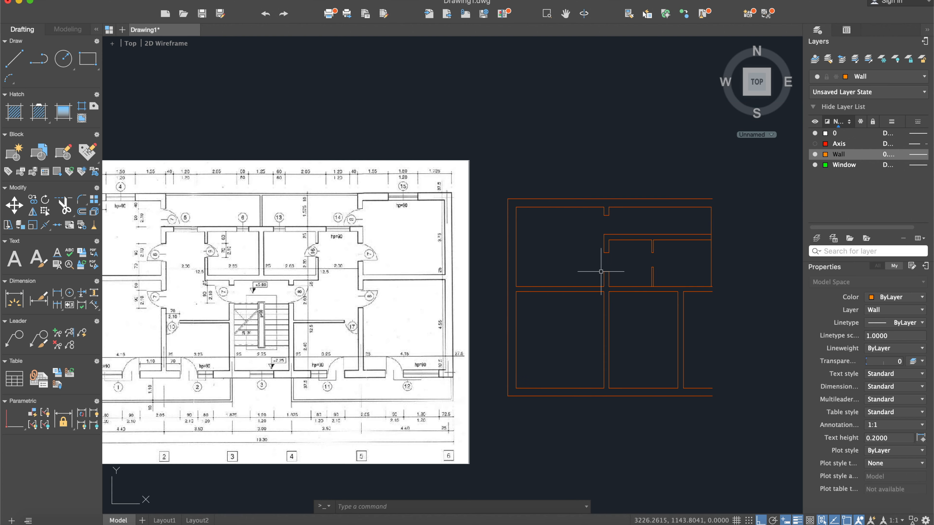
{"action": "middle_click_drag", "start_coordinate": [246, 256], "coordinate": [307, 247]}
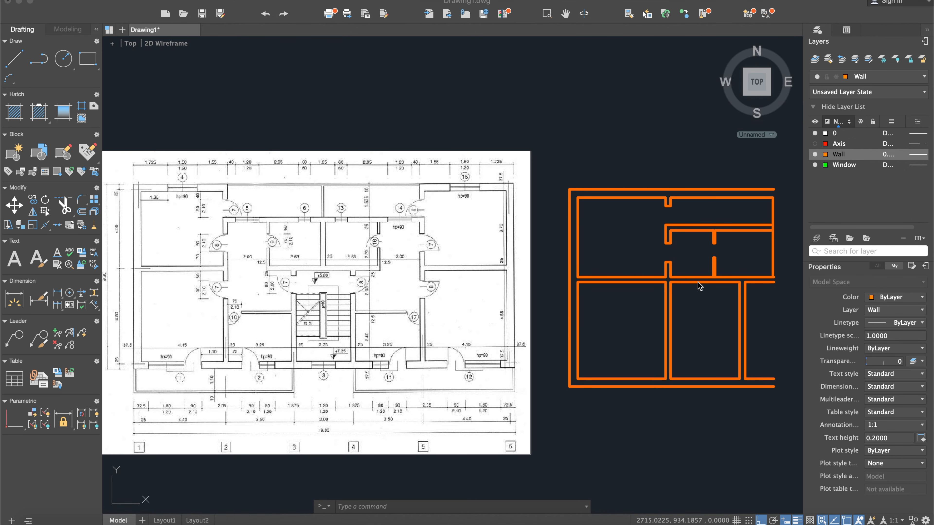
{"action": "scroll", "coordinate": [233, 275], "scroll_direction": "up", "scroll_amount": 2}
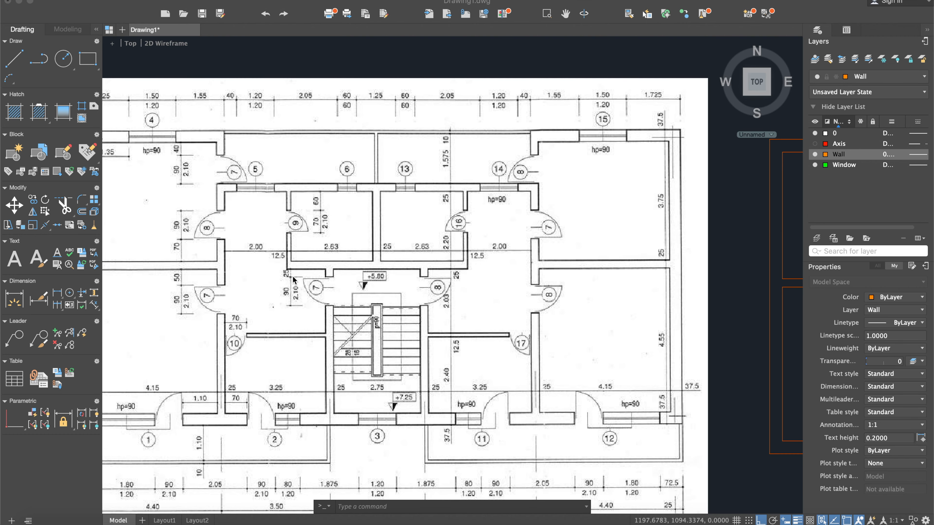
{"action": "scroll", "coordinate": [294, 275], "scroll_direction": "down", "scroll_amount": 2}
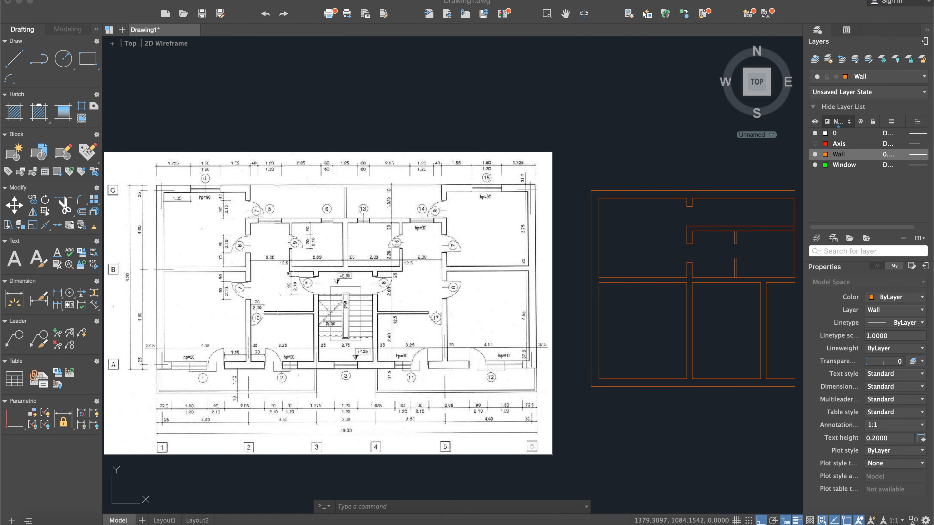
{"action": "scroll", "coordinate": [710, 287], "scroll_direction": "up", "scroll_amount": 2}
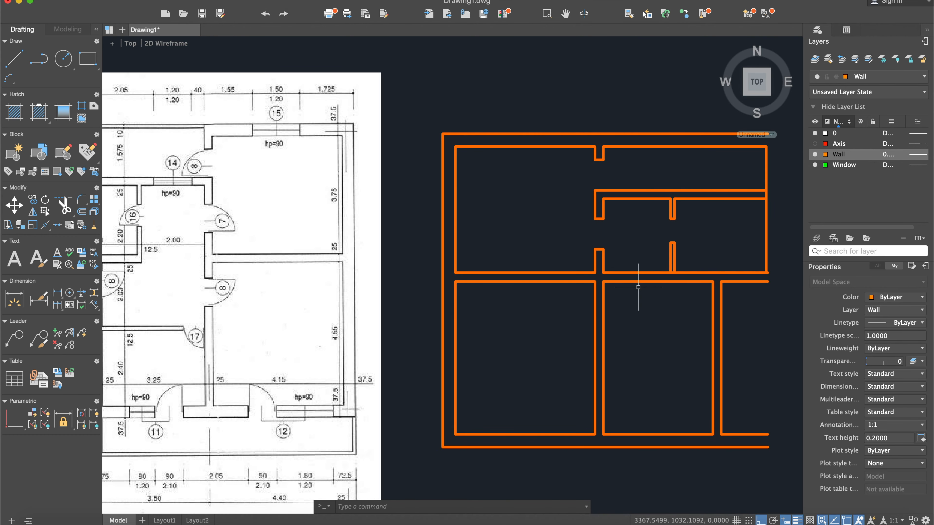
{"action": "scroll", "coordinate": [661, 276], "scroll_direction": "up", "scroll_amount": 3}
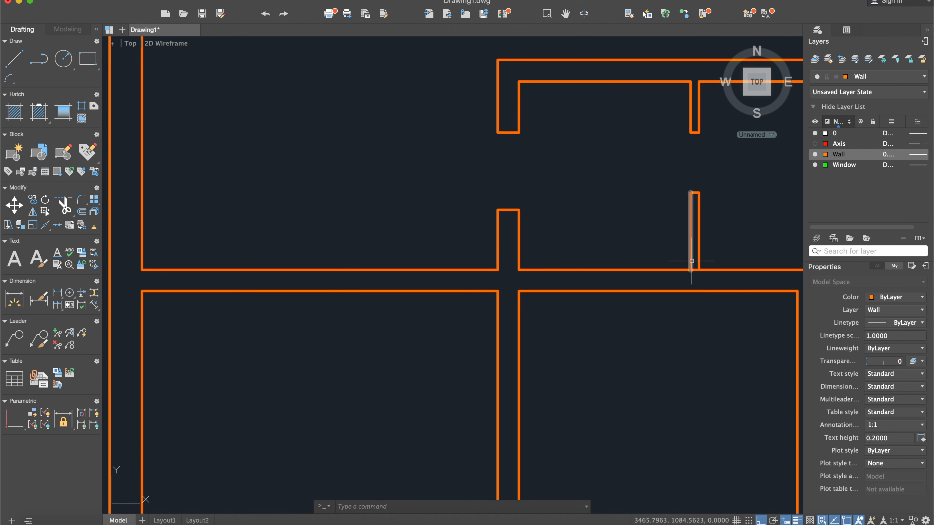
{"action": "scroll", "coordinate": [589, 305], "scroll_direction": "down", "scroll_amount": 5}
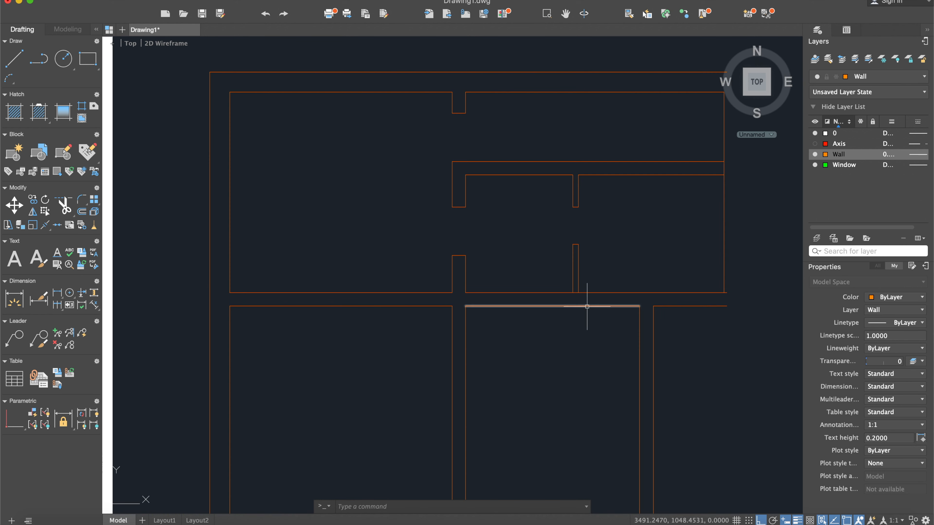
{"action": "scroll", "coordinate": [588, 305], "scroll_direction": "up", "scroll_amount": 4}
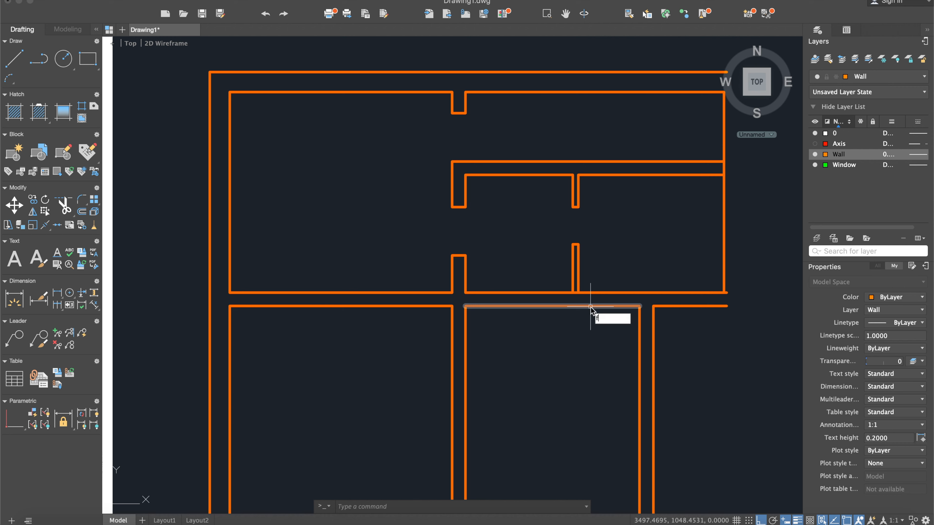
- Fillet the middle horizontal wall's lower face to the thin partition's left face with radius 0, forming a sharp corner
{"action": "type", "text": "illet"}
{"action": "key", "text": "Return"}
{"action": "key", "text": "Return"}
{"action": "type", "text": "0"}
{"action": "key", "text": "Return"}
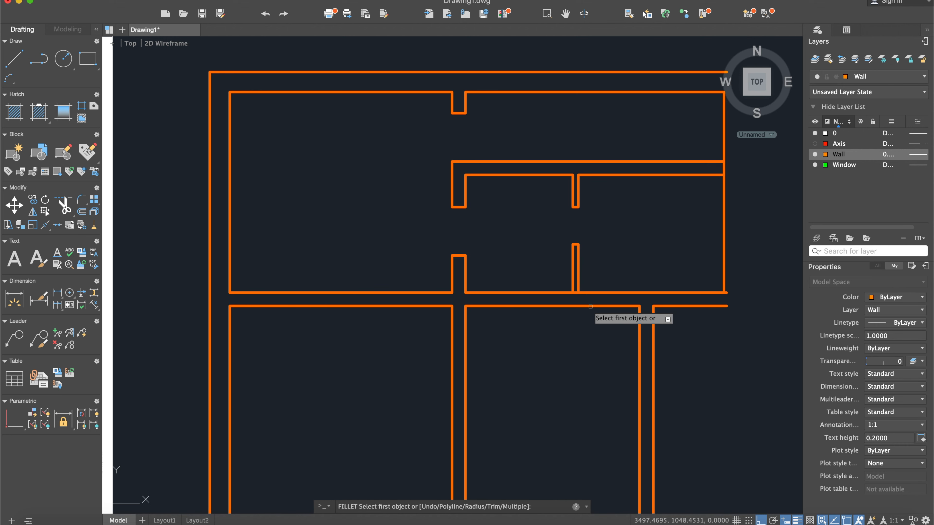
{"action": "left_click", "coordinate": [590, 307]}
{"action": "left_click", "coordinate": [572, 276]}
- Join the upper and lower segments of the vertical wall's right face across the middle wall junction
{"action": "scroll", "coordinate": [530, 322], "scroll_direction": "down", "scroll_amount": 3}
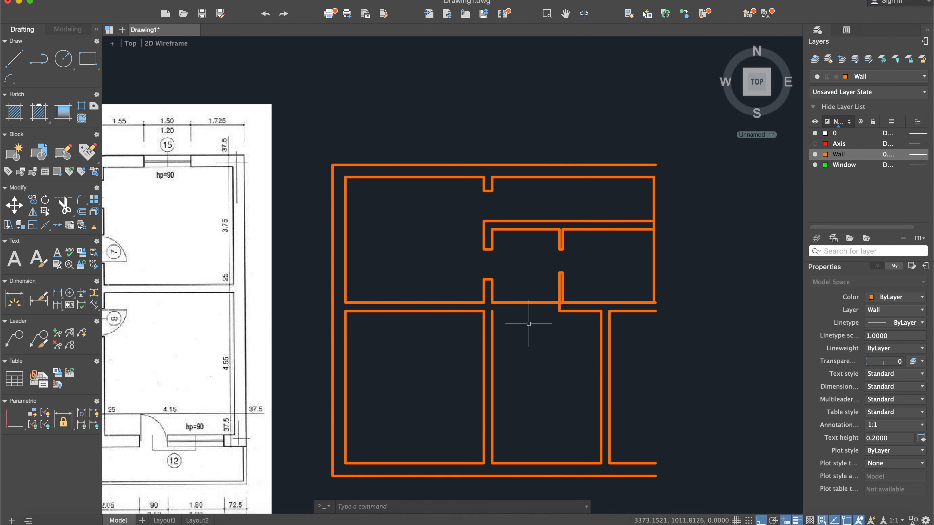
{"action": "type", "text": "join"}
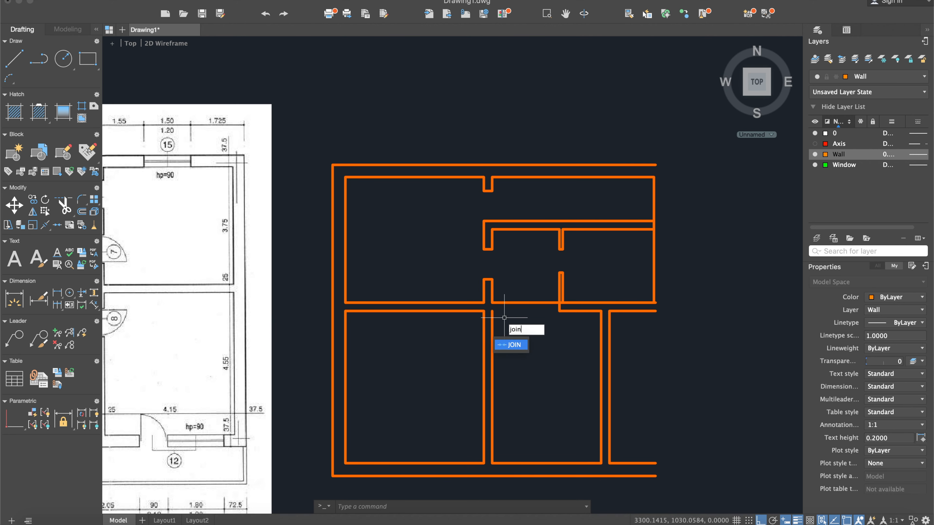
{"action": "key", "text": "Return"}
{"action": "scroll", "coordinate": [504, 318], "scroll_direction": "up", "scroll_amount": 3}
{"action": "left_click", "coordinate": [492, 324]}
{"action": "left_click", "coordinate": [492, 324]}
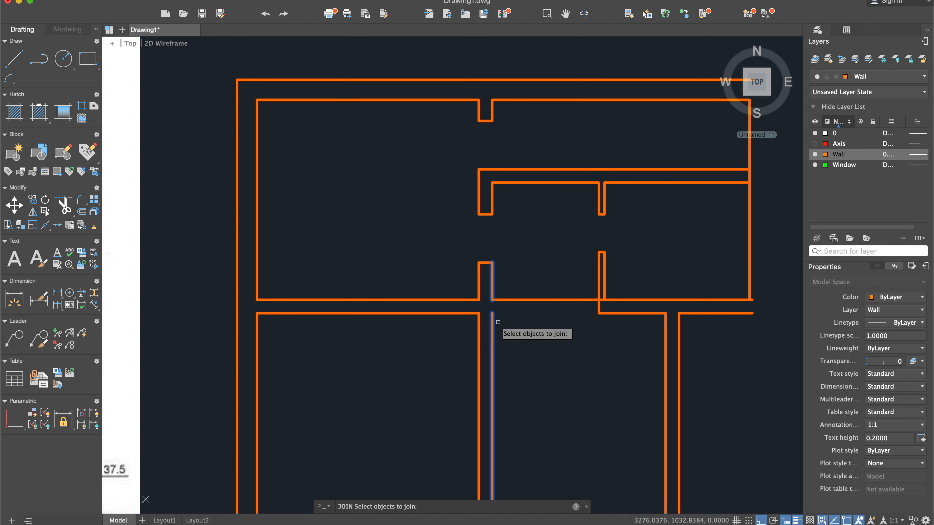
{"action": "key", "text": "Return"}
- Trim the middle wall's upper face between the vertical wall and the thin partition to open up the hallway
{"action": "type", "text": "tr"}
{"action": "key", "text": "Return"}
{"action": "left_click", "coordinate": [724, 390]}
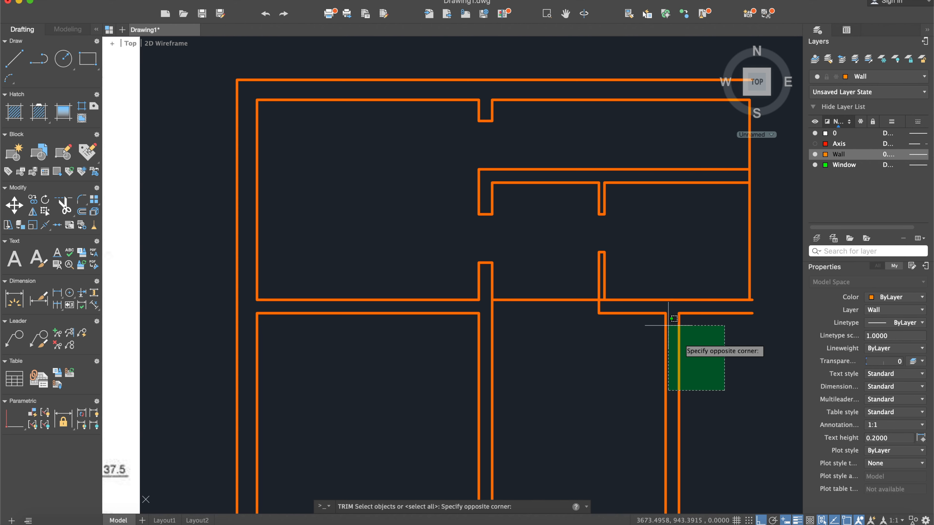
{"action": "left_click", "coordinate": [522, 209]}
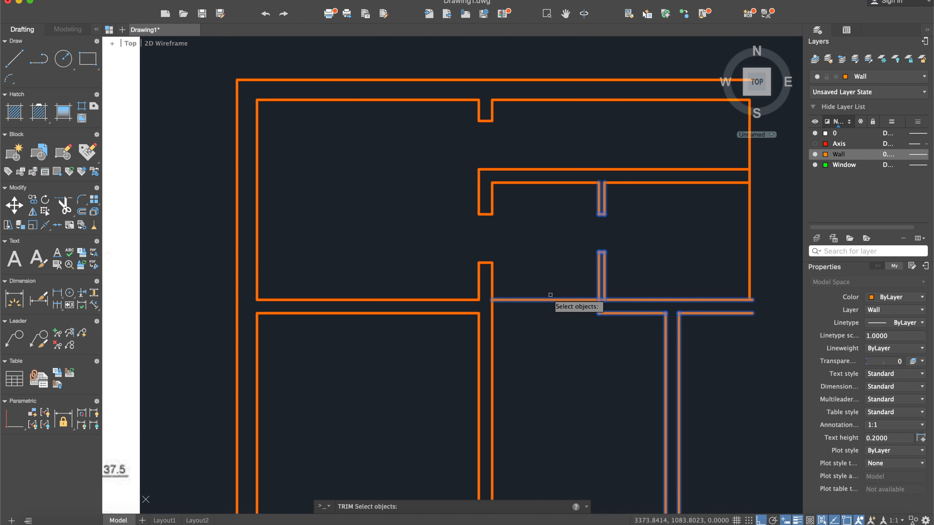
{"action": "key", "text": "Return"}
{"action": "left_click", "coordinate": [548, 300]}
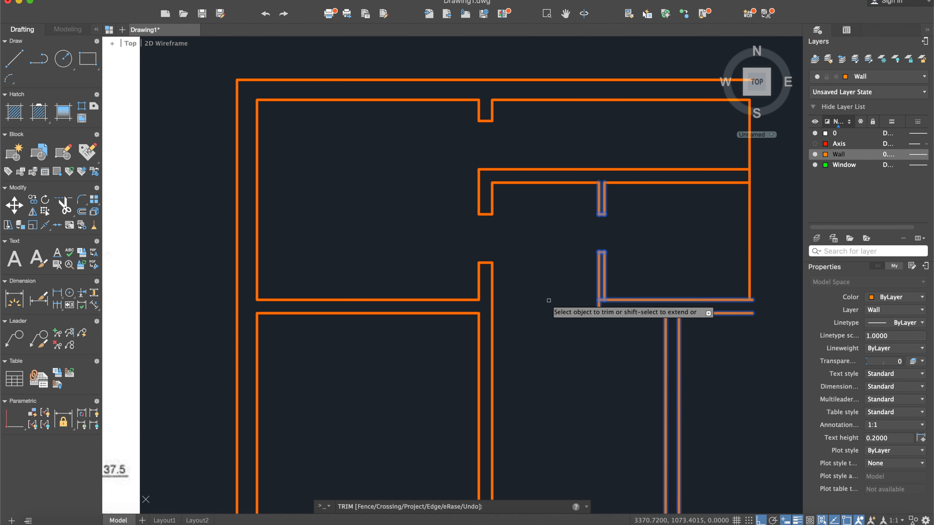
{"action": "scroll", "coordinate": [604, 301], "scroll_direction": "up", "scroll_amount": 3}
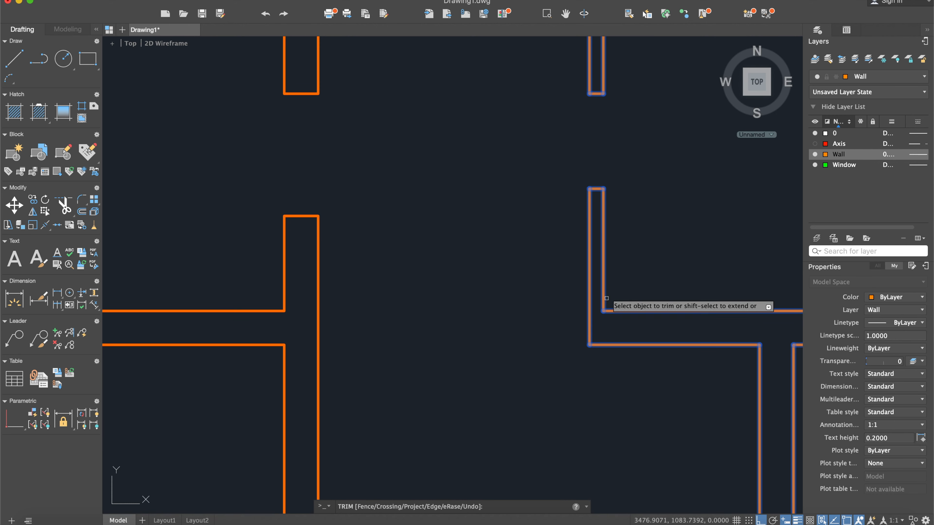
{"action": "key", "text": "Escape"}
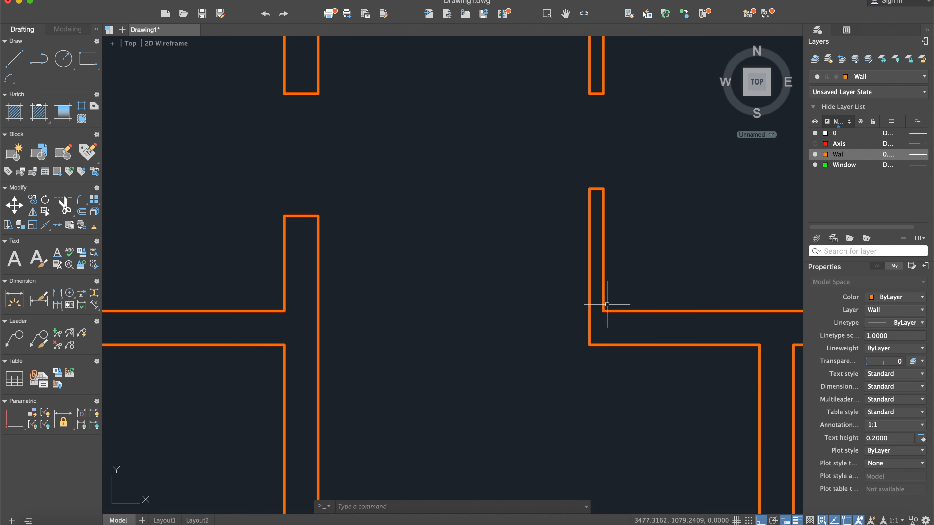
- Check the hallway door 7 in the reference, and draw a line across the vertical wall level with the middle wall's lower face
{"action": "scroll", "coordinate": [548, 322], "scroll_direction": "down", "scroll_amount": 10}
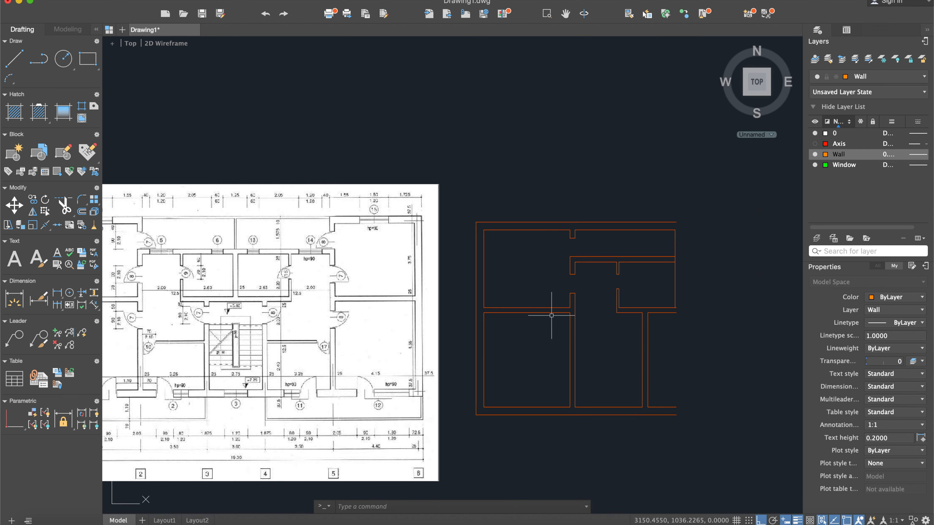
{"action": "middle_click_drag", "start_coordinate": [247, 334], "coordinate": [375, 328]}
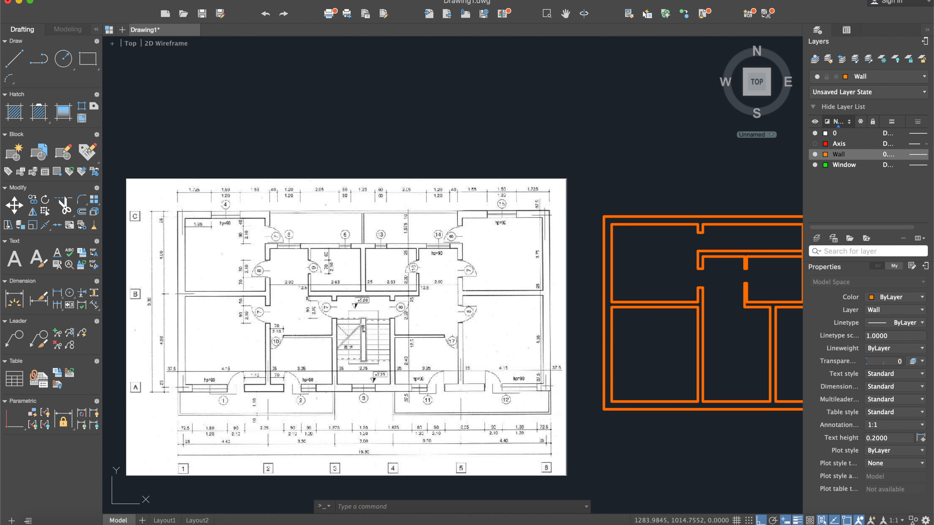
{"action": "left_click", "coordinate": [14, 57]}
{"action": "scroll", "coordinate": [259, 315], "scroll_direction": "up", "scroll_amount": 2}
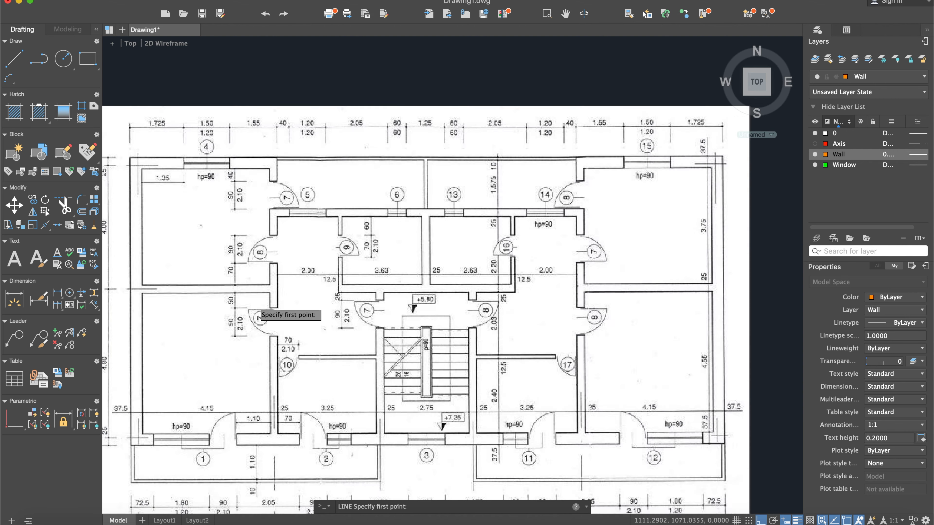
{"action": "scroll", "coordinate": [257, 304], "scroll_direction": "up", "scroll_amount": 2}
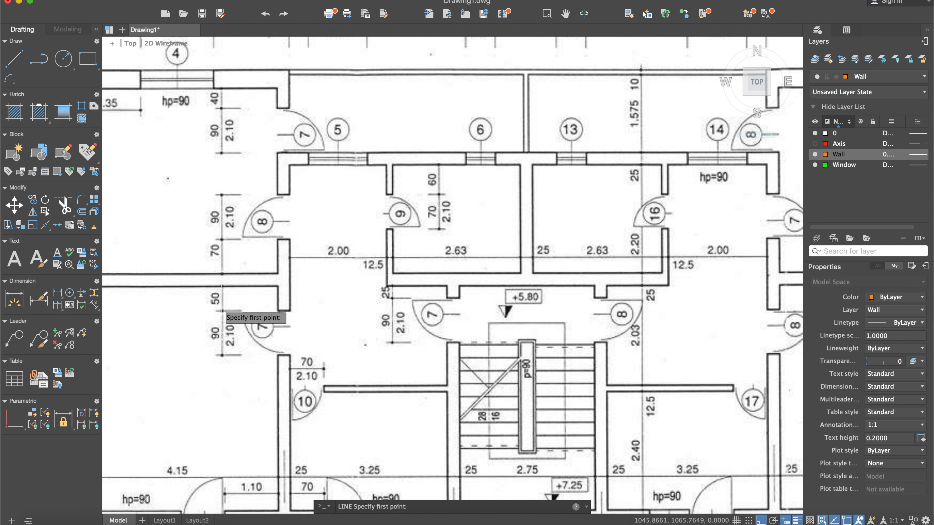
{"action": "scroll", "coordinate": [253, 323], "scroll_direction": "down", "scroll_amount": 4}
{"action": "middle_click_drag", "start_coordinate": [598, 337], "coordinate": [497, 316]}
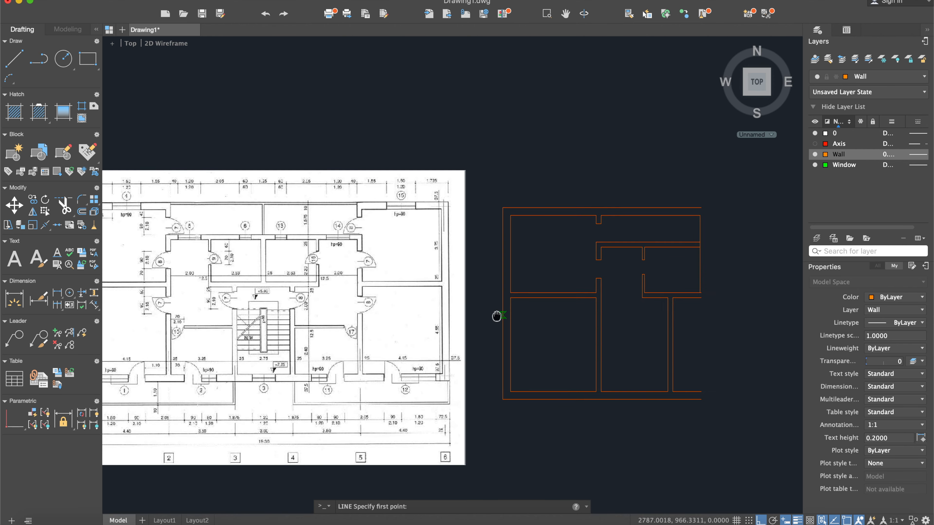
{"action": "scroll", "coordinate": [600, 313], "scroll_direction": "up", "scroll_amount": 4}
{"action": "left_click", "coordinate": [589, 283]}
{"action": "left_click", "coordinate": [601, 283]}
{"action": "key", "text": "Escape"}
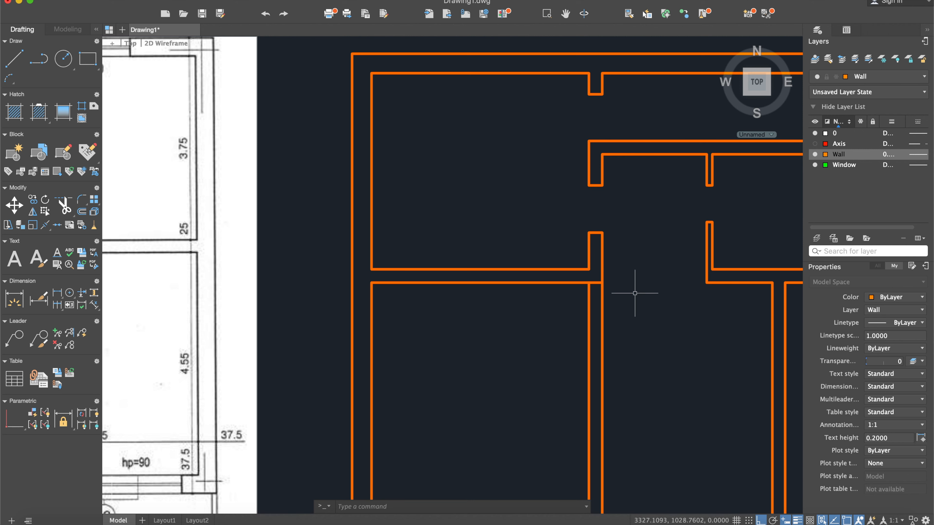
- Offset the short line across the vertical wall 50 downward as the hallway door's upper jamb
{"action": "key", "text": "Return"}
{"action": "key", "text": "Return"}
{"action": "left_click", "coordinate": [596, 283]}
{"action": "left_click", "coordinate": [599, 309]}
- Offset the upper jamb line 90 downward to mark the hallway door's lower jamb
{"action": "key", "text": "Return"}
{"action": "key", "text": "Return"}
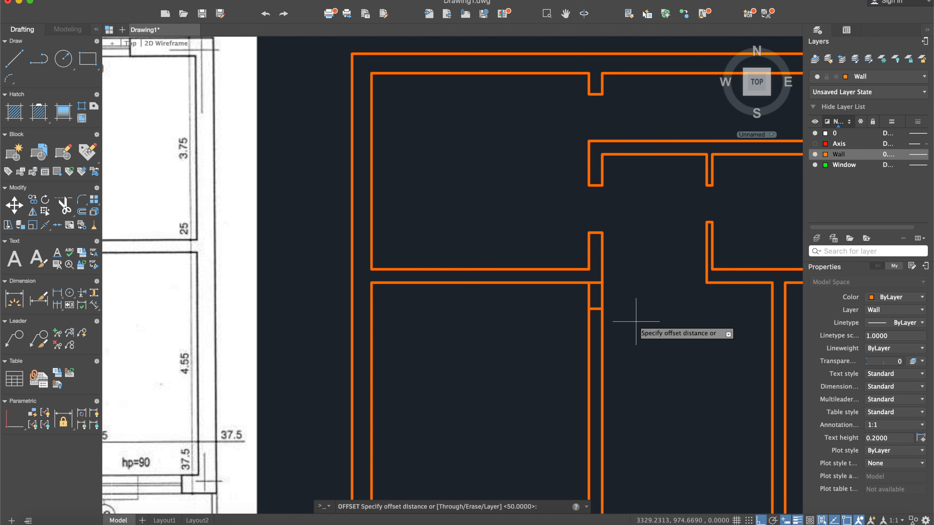
{"action": "key", "text": "Return"}
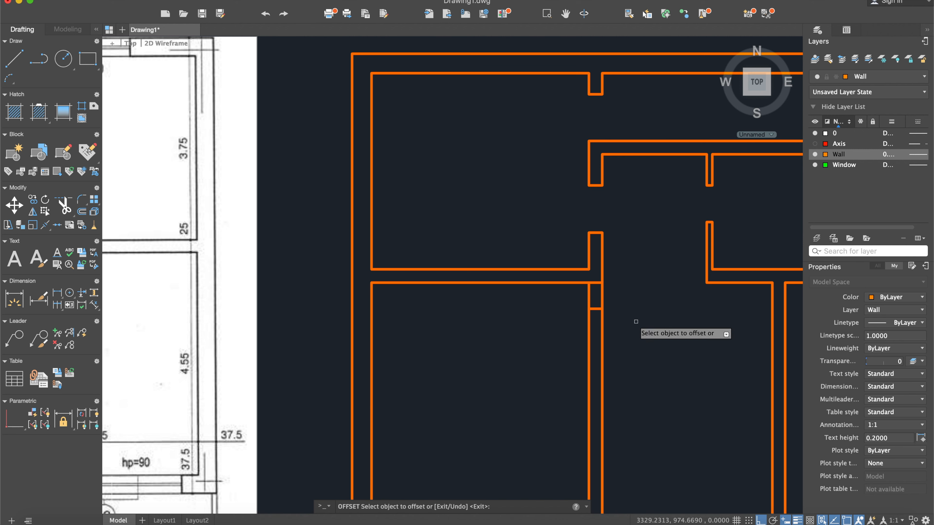
{"action": "left_click", "coordinate": [596, 309]}
{"action": "left_click", "coordinate": [616, 311]}
{"action": "key", "text": "Return"}
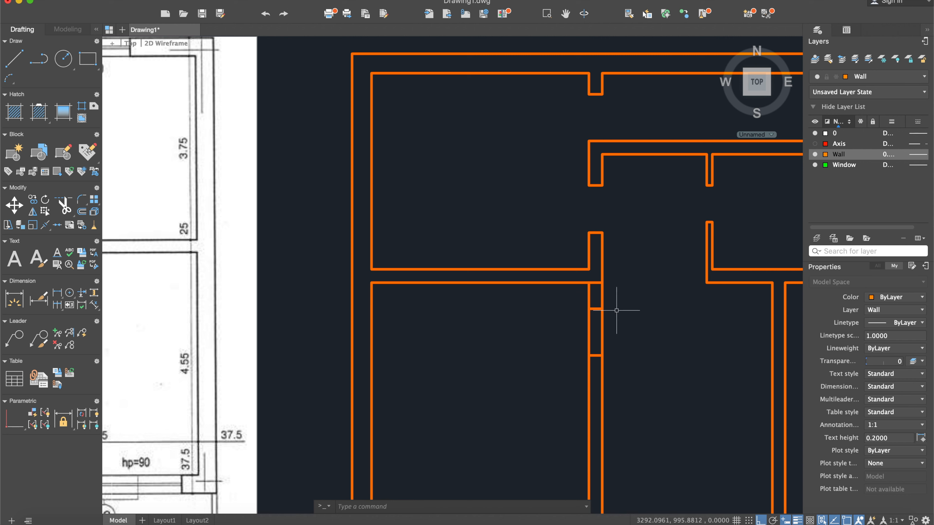
- Erase the helper line at the middle wall's lower face and trim both vertical wall faces between the jambs to open the doorway
{"action": "left_click", "coordinate": [596, 283]}
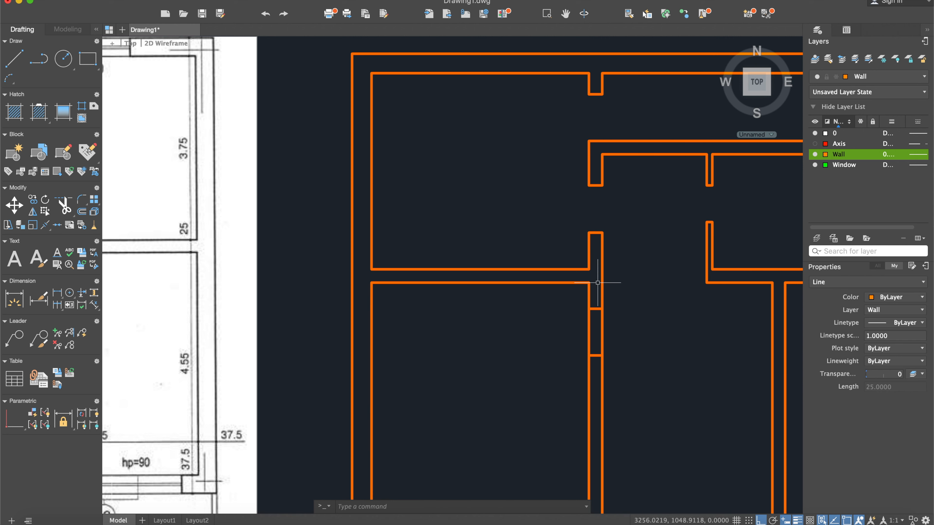
{"action": "key", "text": "Escape"}
{"action": "type", "text": "trim"}
{"action": "key", "text": "Return"}
{"action": "left_click", "coordinate": [670, 416]}
{"action": "left_click", "coordinate": [482, 192]}
{"action": "key", "text": "Return"}
{"action": "left_click", "coordinate": [616, 349]}
{"action": "left_click", "coordinate": [580, 328]}
{"action": "key", "text": "Escape"}
- Check the position and width of balcony door 1 in the scanned reference plan
{"action": "scroll", "coordinate": [625, 313], "scroll_direction": "down", "scroll_amount": 5}
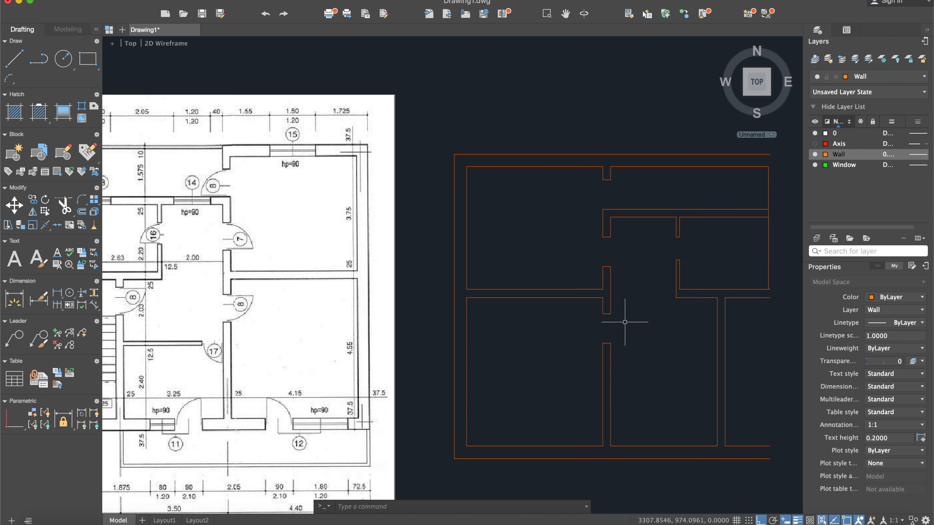
{"action": "scroll", "coordinate": [625, 313], "scroll_direction": "up", "scroll_amount": 5}
{"action": "scroll", "coordinate": [564, 291], "scroll_direction": "down", "scroll_amount": 3}
{"action": "scroll", "coordinate": [563, 292], "scroll_direction": "up", "scroll_amount": 1}
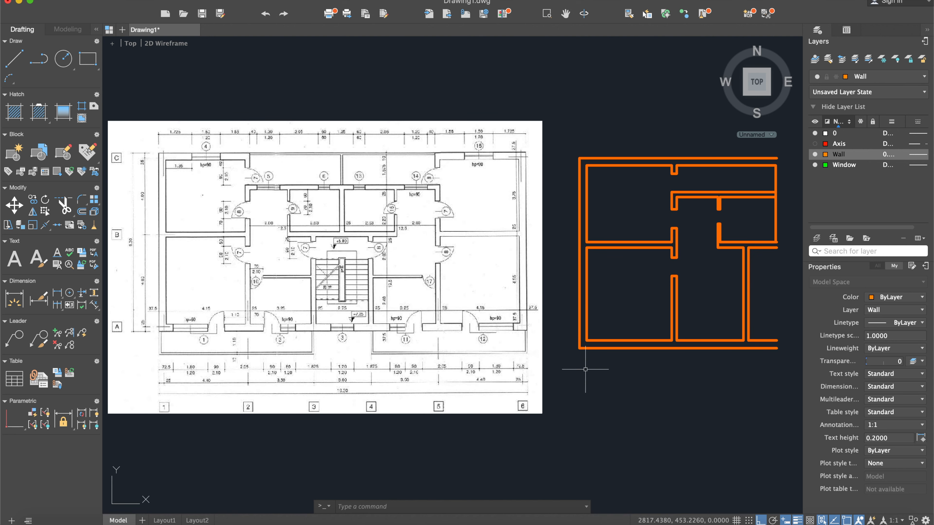
{"action": "type", "text": "l"}
{"action": "key", "text": "Return"}
{"action": "scroll", "coordinate": [236, 353], "scroll_direction": "up", "scroll_amount": 4}
{"action": "middle_click_drag", "start_coordinate": [208, 370], "coordinate": [273, 340]}
{"action": "scroll", "coordinate": [267, 275], "scroll_direction": "down", "scroll_amount": 3}
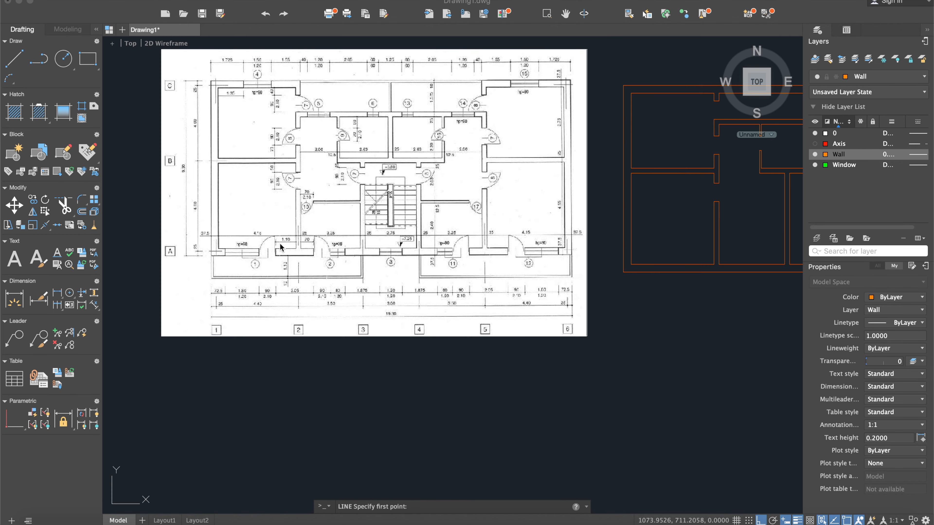
{"action": "scroll", "coordinate": [463, 254], "scroll_direction": "down", "scroll_amount": 2}
{"action": "scroll", "coordinate": [563, 271], "scroll_direction": "up", "scroll_amount": 5}
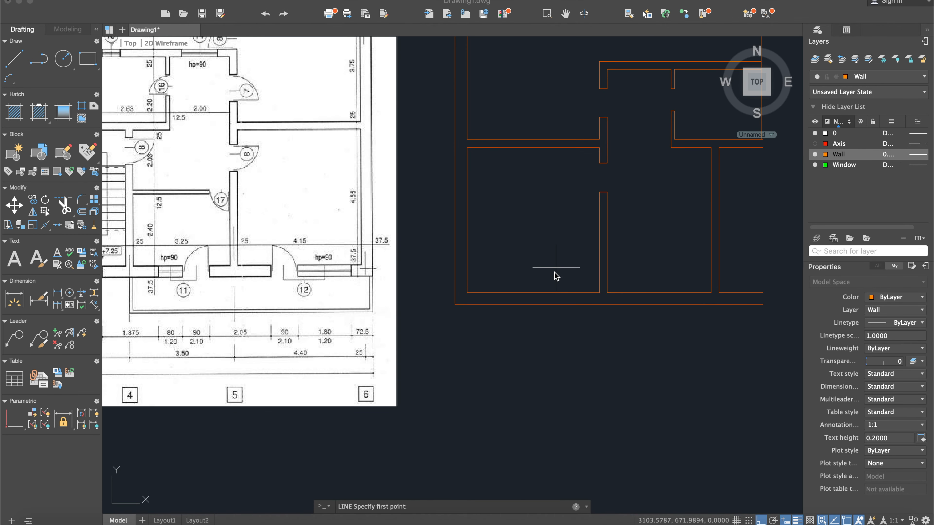
{"action": "left_click", "coordinate": [556, 268]}
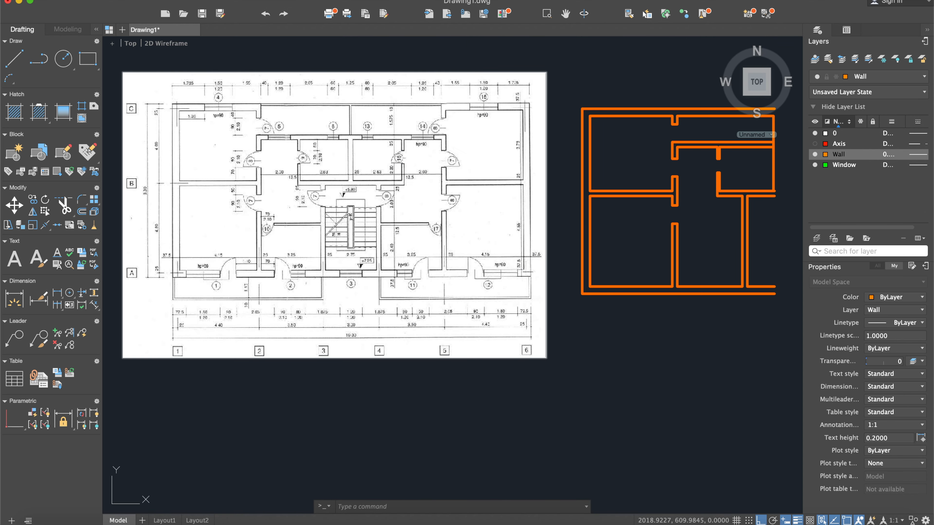
{"action": "scroll", "coordinate": [307, 255], "scroll_direction": "up", "scroll_amount": 5}
{"action": "scroll", "coordinate": [215, 260], "scroll_direction": "down", "scroll_amount": 5}
{"action": "middle_click_drag", "start_coordinate": [550, 265], "coordinate": [414, 262]}
- Draw a line across the lower exterior wall in line with the vertical wall's left face
{"action": "left_click", "coordinate": [15, 59]}
{"action": "scroll", "coordinate": [478, 291], "scroll_direction": "up", "scroll_amount": 5}
{"action": "left_click", "coordinate": [527, 305]}
{"action": "left_click", "coordinate": [529, 323]}
{"action": "key", "text": "Return"}
- Offset the line across the lower wall 110 to the left and erase the original line
{"action": "type", "text": "off"}
{"action": "key", "text": "Return"}
{"action": "type", "text": "110"}
{"action": "key", "text": "Return"}
{"action": "left_click", "coordinate": [528, 310]}
{"action": "left_click", "coordinate": [486, 311]}
{"action": "key", "text": "Return"}
{"action": "left_click", "coordinate": [527, 315]}
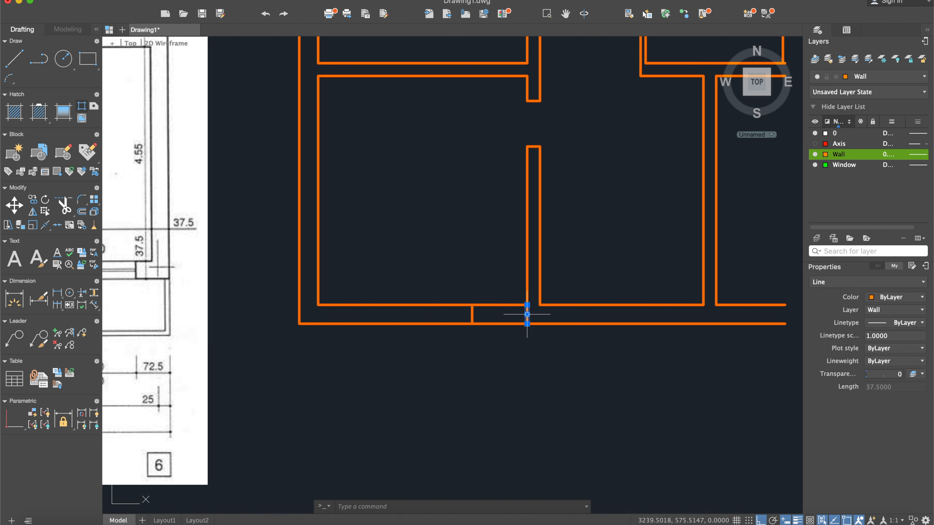
{"action": "key", "text": "Escape"}
- Offset the lower wall's jamb line 90 to the left to mark the first balcony door's width
{"action": "type", "text": "off"}
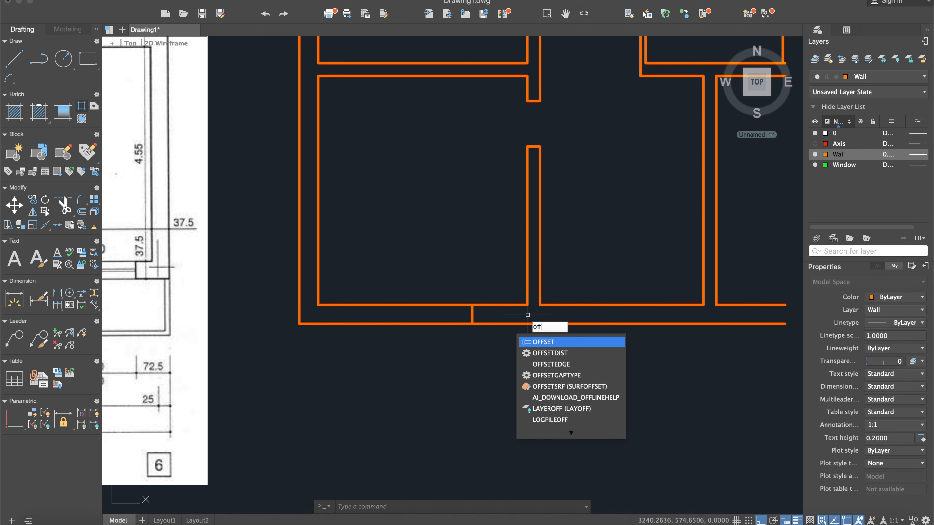
{"action": "key", "text": "Return"}
{"action": "key", "text": "Return"}
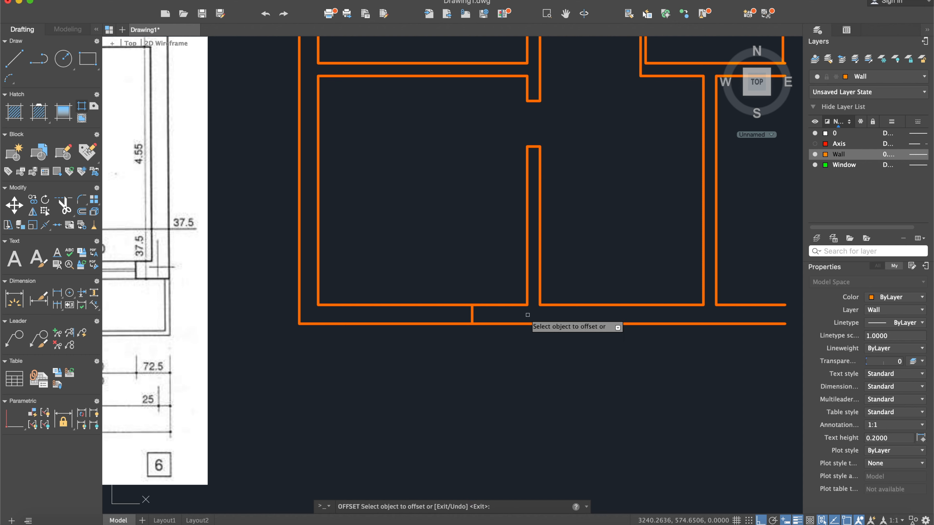
{"action": "key", "text": "Escape"}
- Trim both faces of the lower exterior wall between the two jamb lines to open the first balcony door
{"action": "scroll", "coordinate": [503, 323], "scroll_direction": "down", "scroll_amount": 5}
{"action": "middle_click_drag", "start_coordinate": [503, 323], "coordinate": [640, 313]}
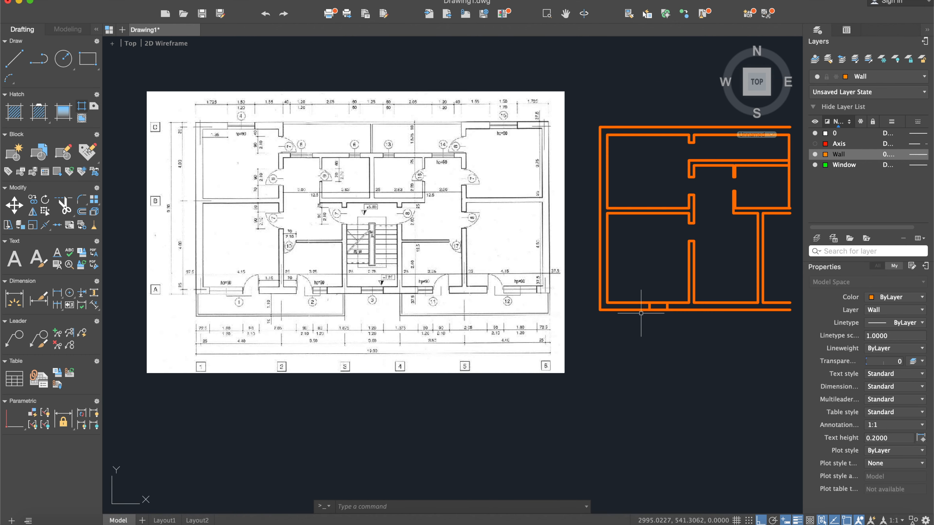
{"action": "middle_click_drag", "start_coordinate": [751, 336], "coordinate": [558, 323]}
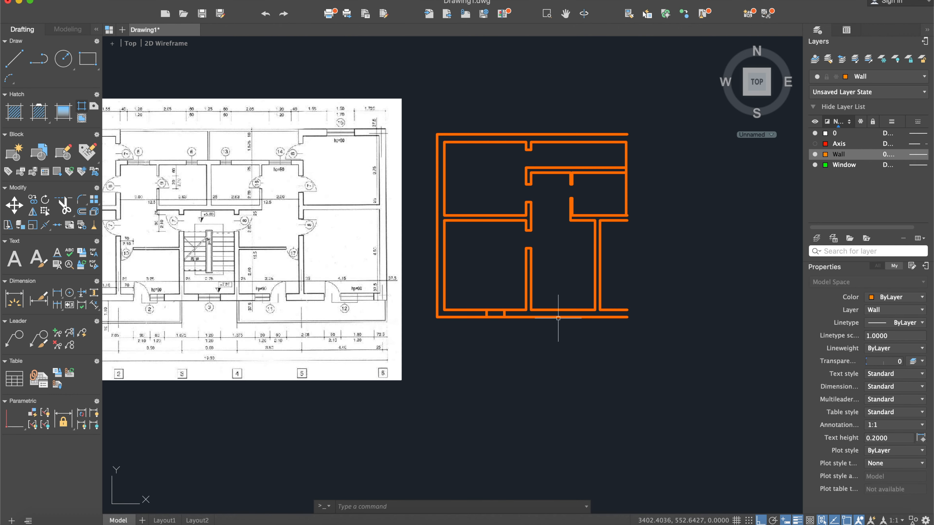
{"action": "scroll", "coordinate": [509, 317], "scroll_direction": "up", "scroll_amount": 5}
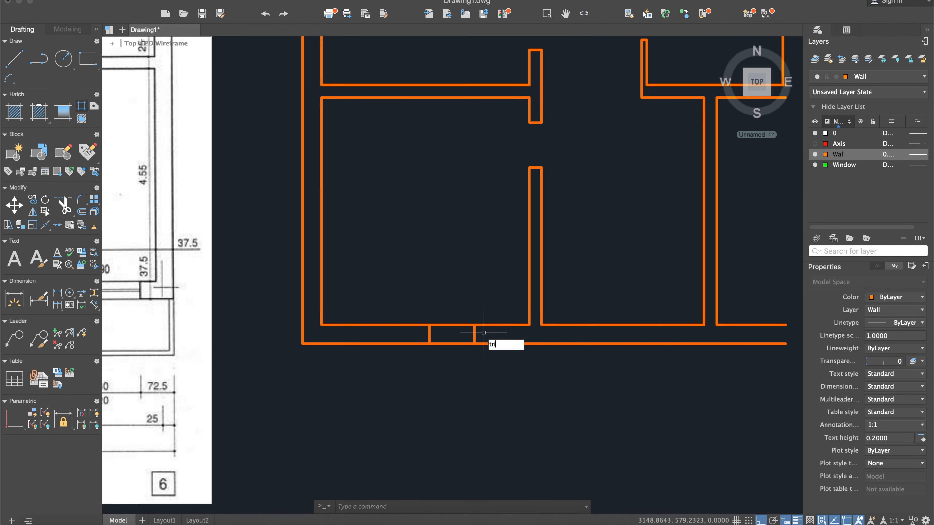
{"action": "type", "text": "m"}
{"action": "key", "text": "Return"}
{"action": "left_click", "coordinate": [511, 427]}
{"action": "left_click", "coordinate": [411, 281]}
{"action": "key", "text": "Return"}
{"action": "left_click", "coordinate": [454, 359]}
{"action": "left_click", "coordinate": [441, 316]}
{"action": "key", "text": "Return"}
- Check the wall distance and width of balcony door 2 in the scanned reference plan
{"action": "scroll", "coordinate": [474, 373], "scroll_direction": "down", "scroll_amount": 5}
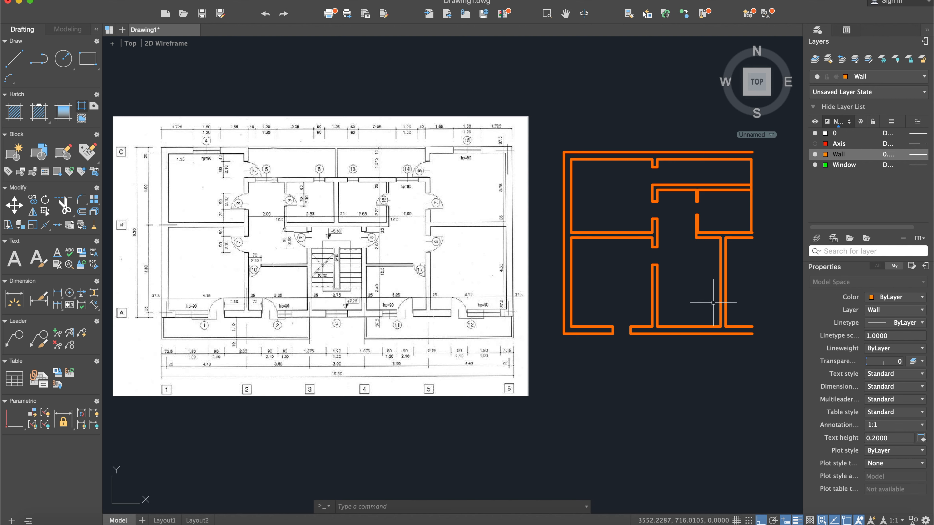
{"action": "scroll", "coordinate": [239, 305], "scroll_direction": "up", "scroll_amount": 5}
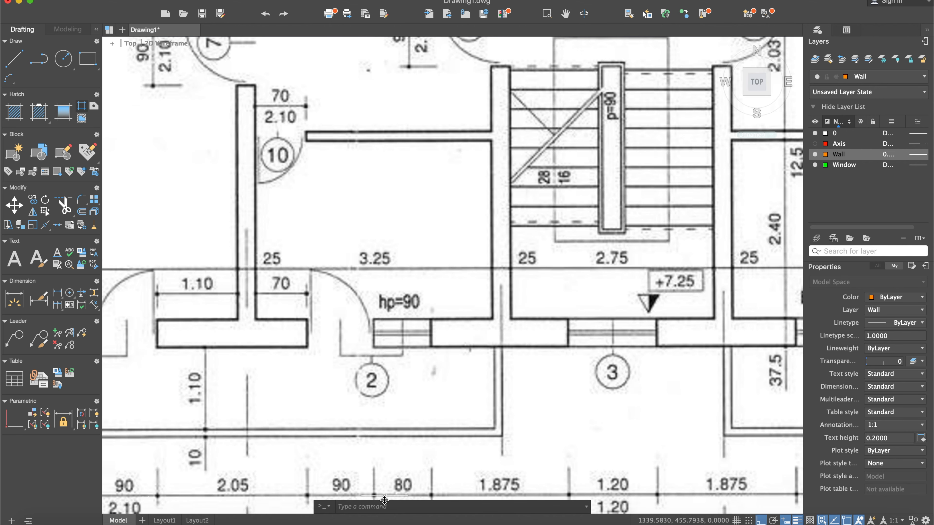
{"action": "scroll", "coordinate": [364, 427], "scroll_direction": "down", "scroll_amount": 5}
{"action": "middle_click_drag", "start_coordinate": [663, 396], "coordinate": [535, 345]}
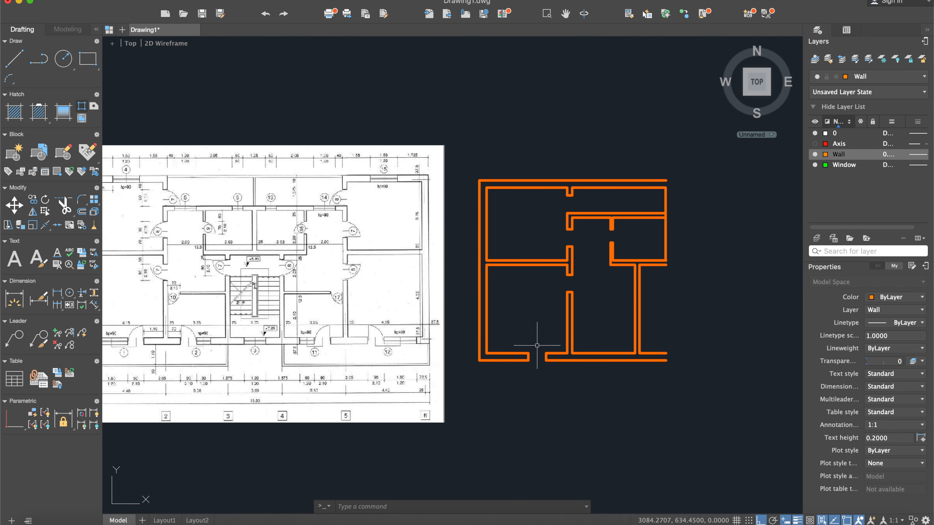
{"action": "scroll", "coordinate": [589, 355], "scroll_direction": "up", "scroll_amount": 2}
{"action": "middle_click_drag", "start_coordinate": [590, 354], "coordinate": [567, 369]}
{"action": "scroll", "coordinate": [558, 366], "scroll_direction": "up", "scroll_amount": 2}
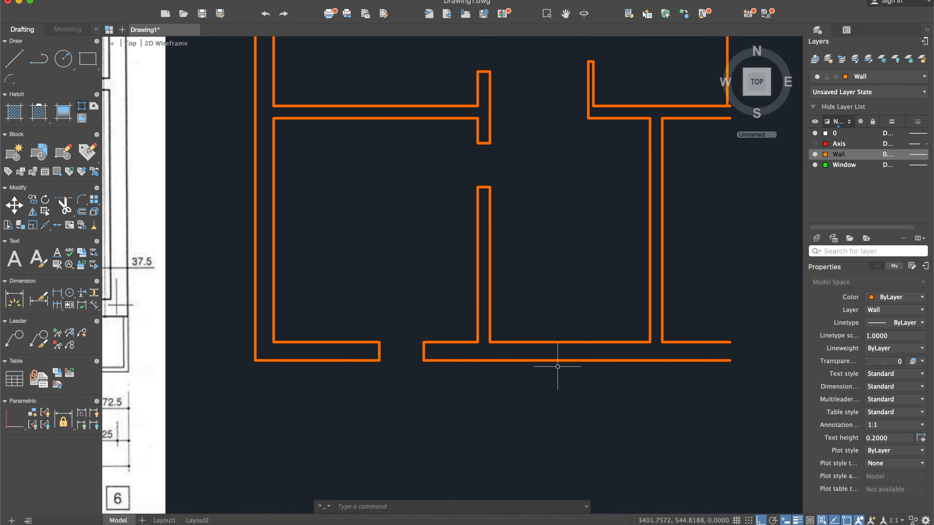
{"action": "key", "text": "Return"}
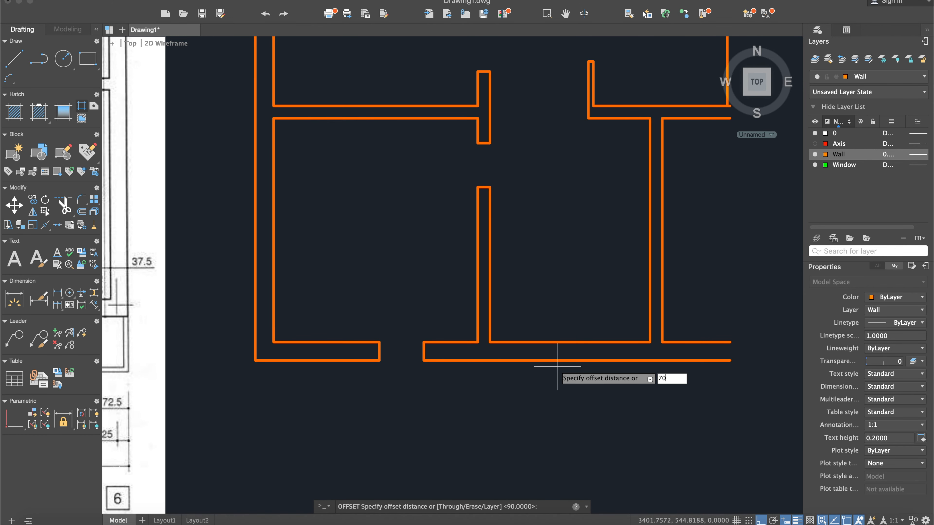
{"action": "key", "text": "Return"}
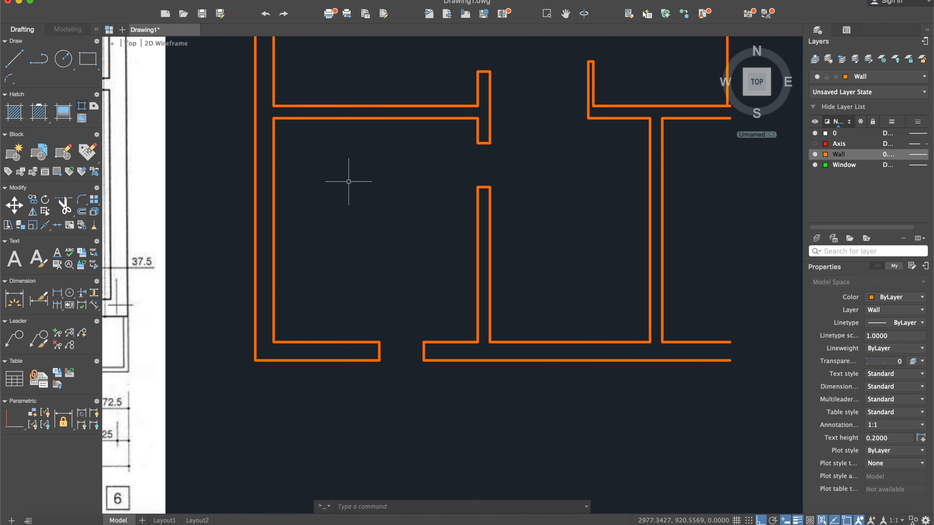
- Draw a line across the lower exterior wall in line with the vertical wall's right face
{"action": "left_click", "coordinate": [18, 61]}
{"action": "scroll", "coordinate": [491, 331], "scroll_direction": "up", "scroll_amount": 3}
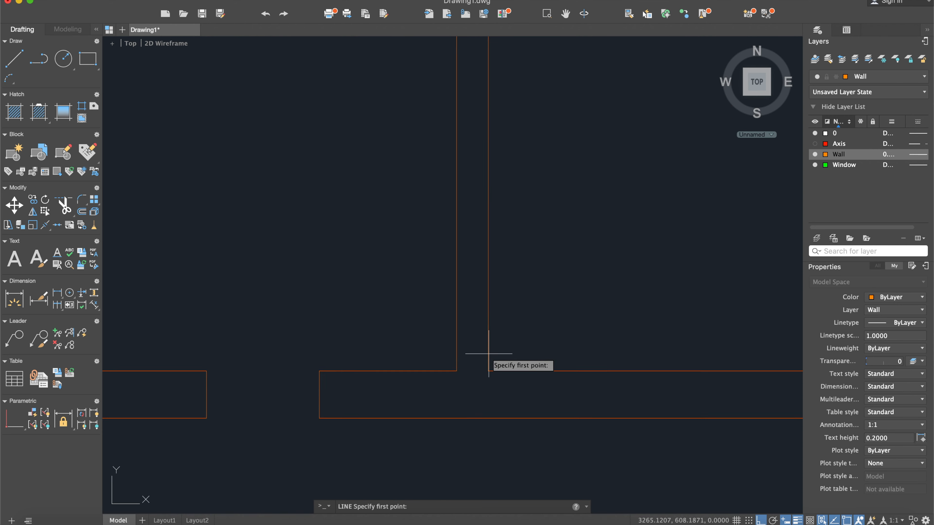
{"action": "left_click", "coordinate": [488, 371]}
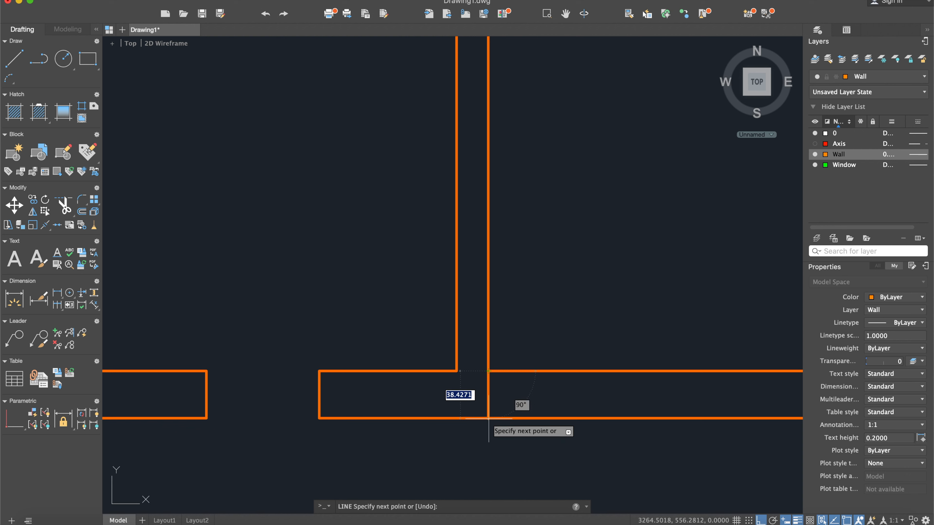
{"action": "left_click", "coordinate": [487, 419]}
{"action": "key", "text": "Return"}
{"action": "scroll", "coordinate": [387, 286], "scroll_direction": "down", "scroll_amount": 2}
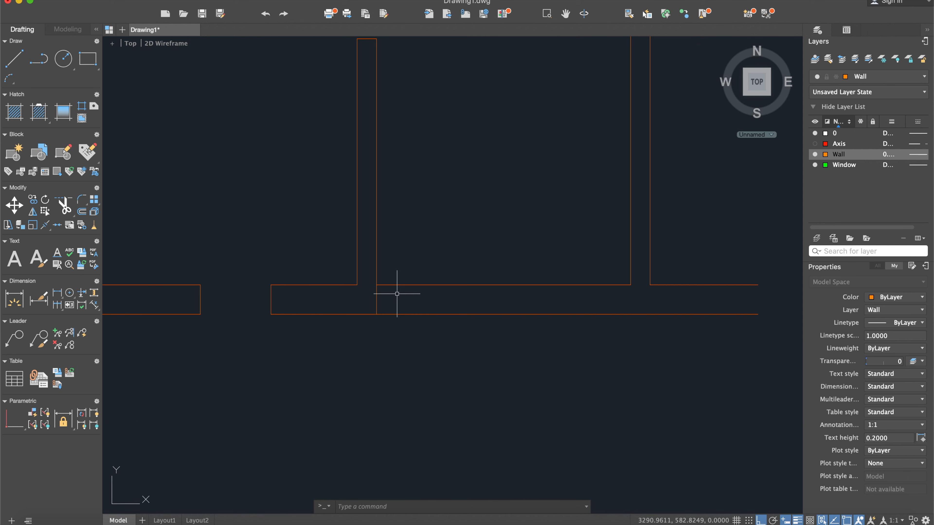
- Offset the line across the lower wall 70 to the right as the second balcony door's left jamb
{"action": "type", "text": "off"}
{"action": "key", "text": "Return"}
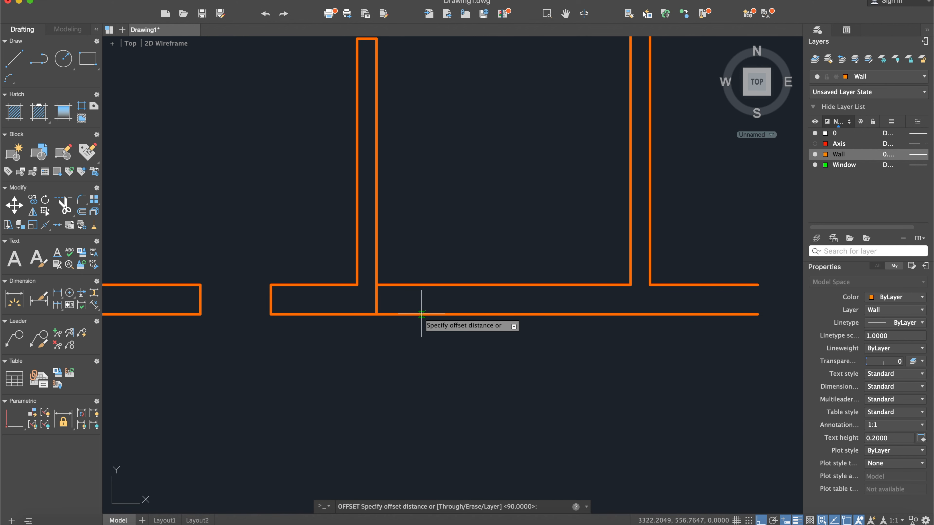
{"action": "type", "text": "70"}
{"action": "key", "text": "Return"}
{"action": "left_click", "coordinate": [375, 300]}
{"action": "left_click", "coordinate": [475, 308]}
{"action": "key", "text": "Escape"}
- Offset the second balcony door's left jamb line 90 to the right to mark its other jamb
{"action": "scroll", "coordinate": [386, 313], "scroll_direction": "down", "scroll_amount": 4}
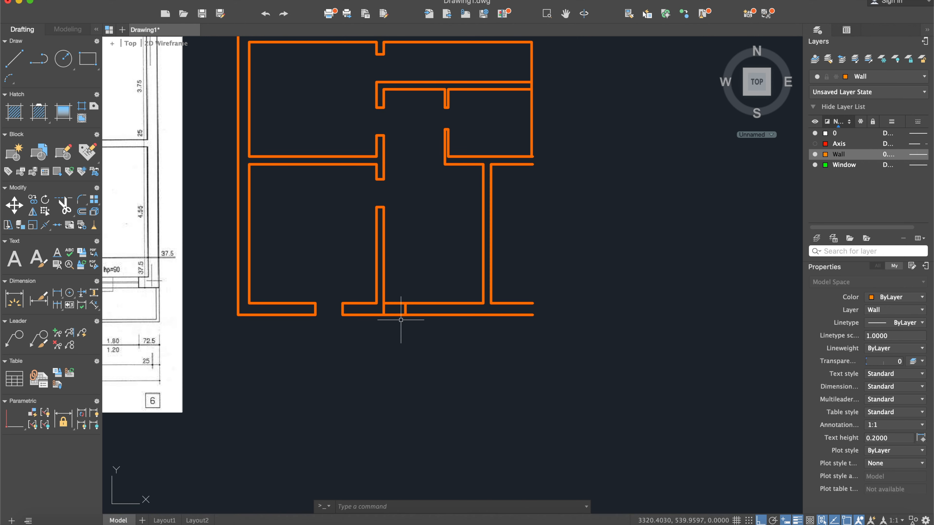
{"action": "key", "text": "Return"}
{"action": "type", "text": "90"}
{"action": "key", "text": "Return"}
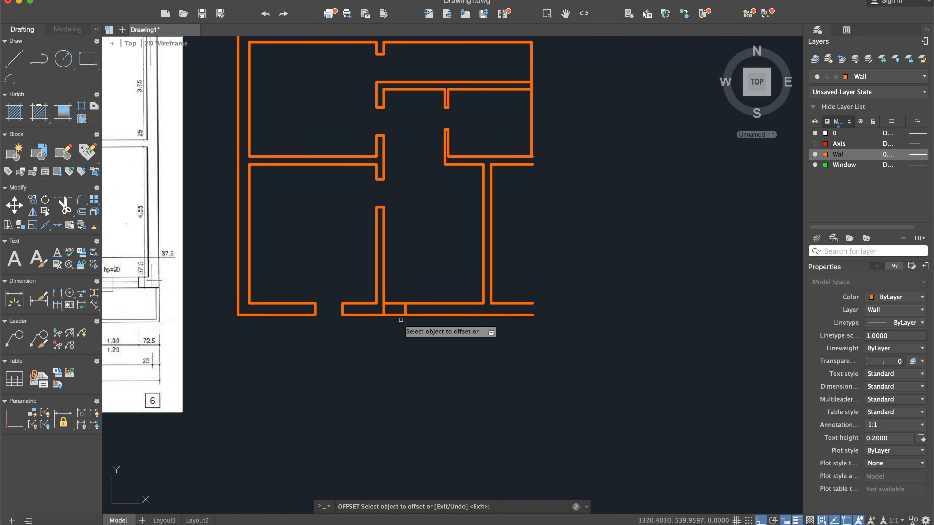
{"action": "left_click", "coordinate": [405, 309]}
{"action": "left_click", "coordinate": [417, 311]}
{"action": "key", "text": "Escape"}
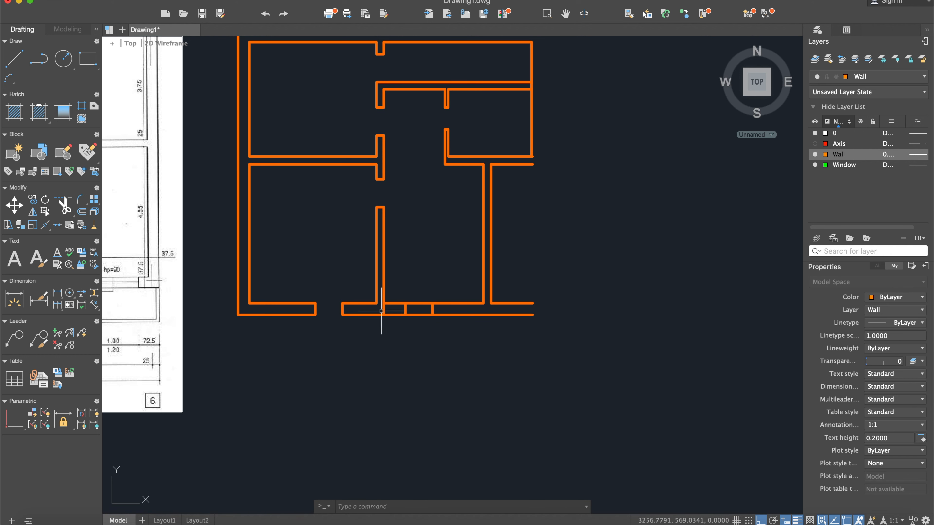
- Erase the helper line below the vertical wall and trim both lower wall faces between the jambs to open the second balcony door
{"action": "left_click", "coordinate": [384, 309]}
{"action": "key", "text": "Escape"}
{"action": "type", "text": "trim"}
{"action": "left_click", "coordinate": [468, 332]}
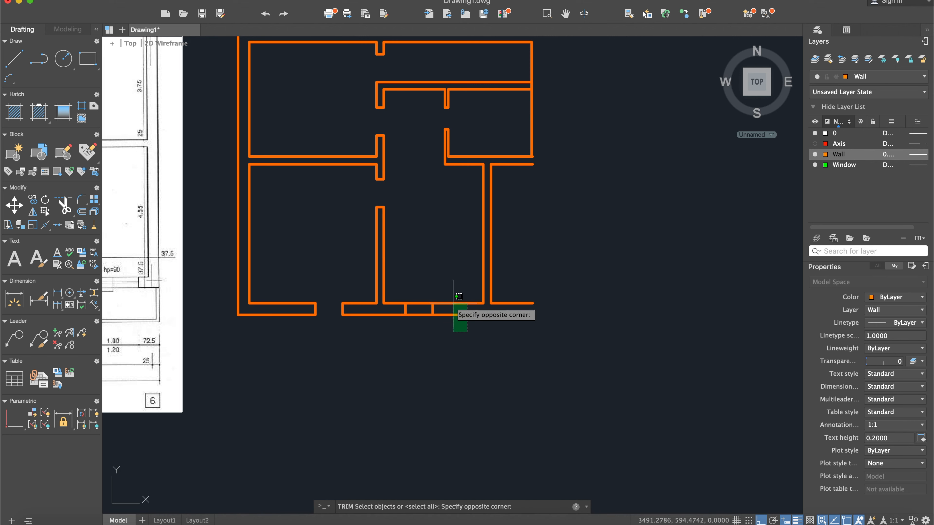
{"action": "left_click", "coordinate": [380, 240]}
{"action": "key", "text": "Return"}
{"action": "left_click", "coordinate": [426, 333]}
{"action": "left_click", "coordinate": [418, 290]}
{"action": "key", "text": "Return"}
{"action": "middle_click_drag", "start_coordinate": [425, 331], "coordinate": [446, 329]}
- Examine the thin partition beside doors 10 and 17 and its dimensions in the scanned reference plan
{"action": "scroll", "coordinate": [434, 328], "scroll_direction": "down", "scroll_amount": 2}
{"action": "middle_click_drag", "start_coordinate": [277, 307], "coordinate": [480, 298]}
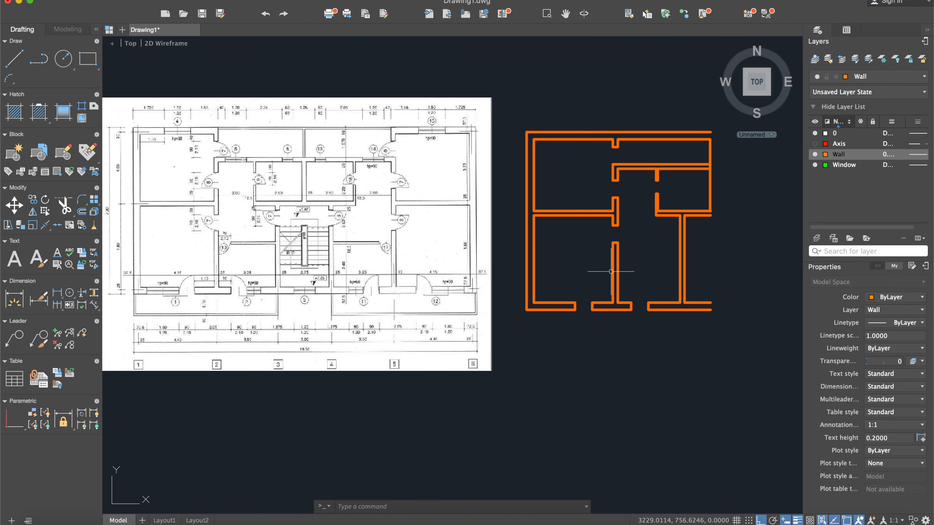
{"action": "middle_click_drag", "start_coordinate": [655, 255], "coordinate": [642, 262]}
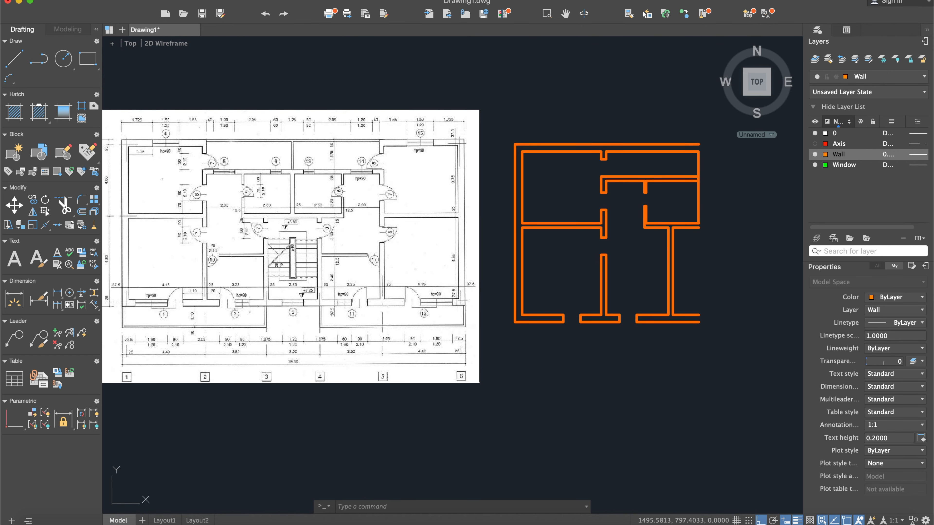
{"action": "scroll", "coordinate": [193, 242], "scroll_direction": "up", "scroll_amount": 4}
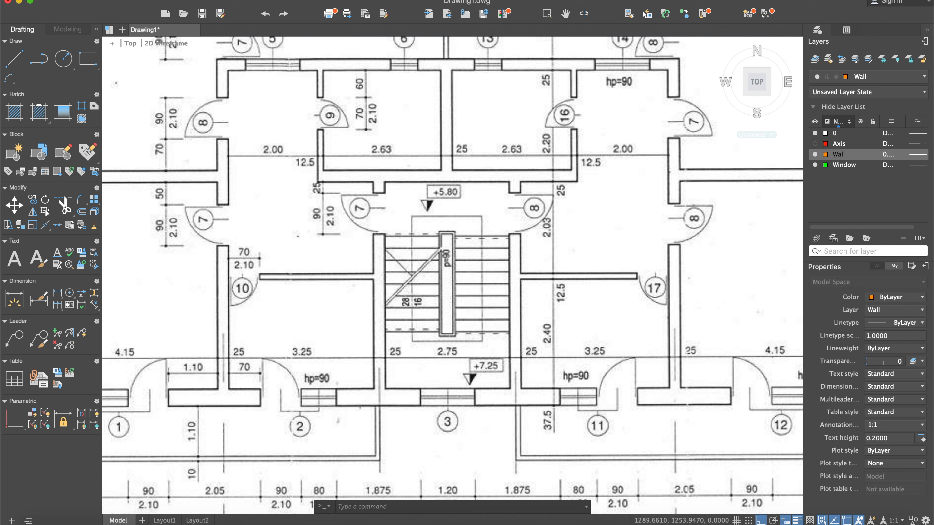
{"action": "left_click", "coordinate": [14, 60]}
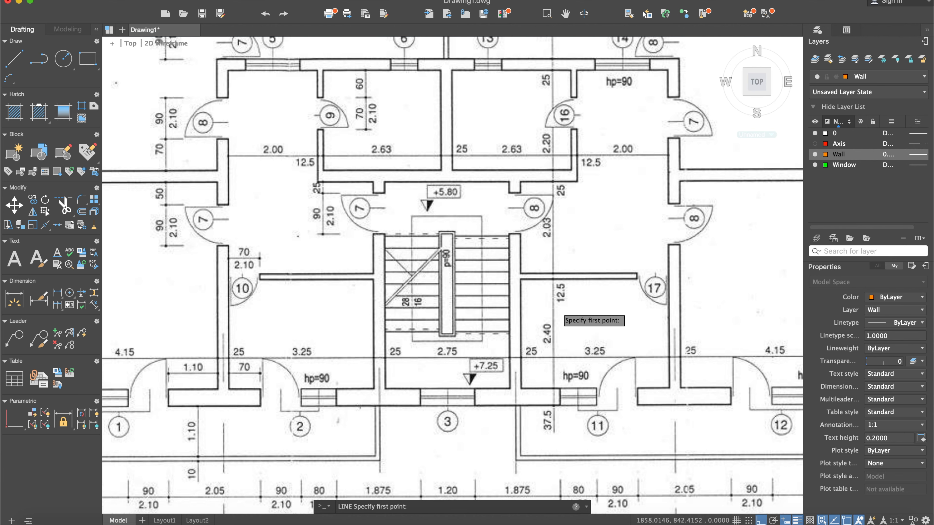
{"action": "scroll", "coordinate": [559, 309], "scroll_direction": "down", "scroll_amount": 2}
{"action": "middle_click_drag", "start_coordinate": [597, 325], "coordinate": [511, 315]}
{"action": "scroll", "coordinate": [665, 340], "scroll_direction": "down", "scroll_amount": 2}
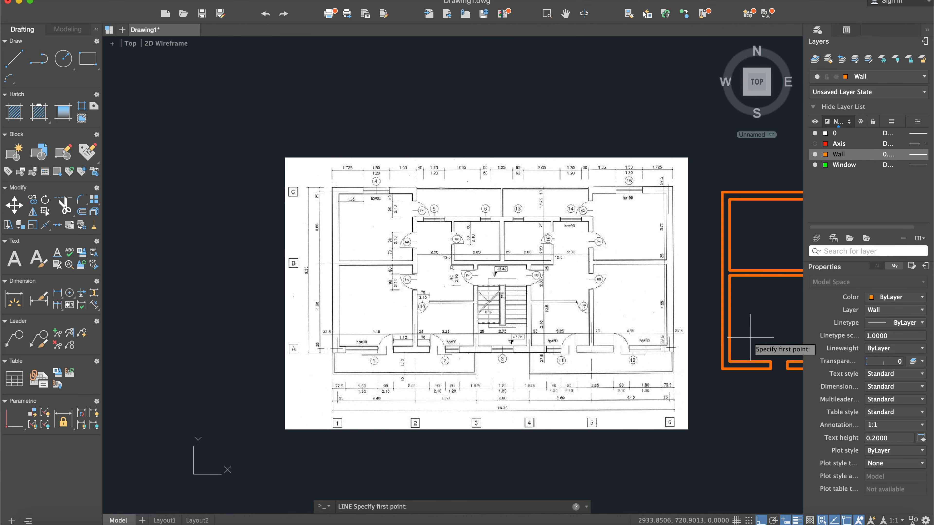
{"action": "middle_click_drag", "start_coordinate": [751, 337], "coordinate": [479, 308]}
{"action": "key", "text": "Escape"}
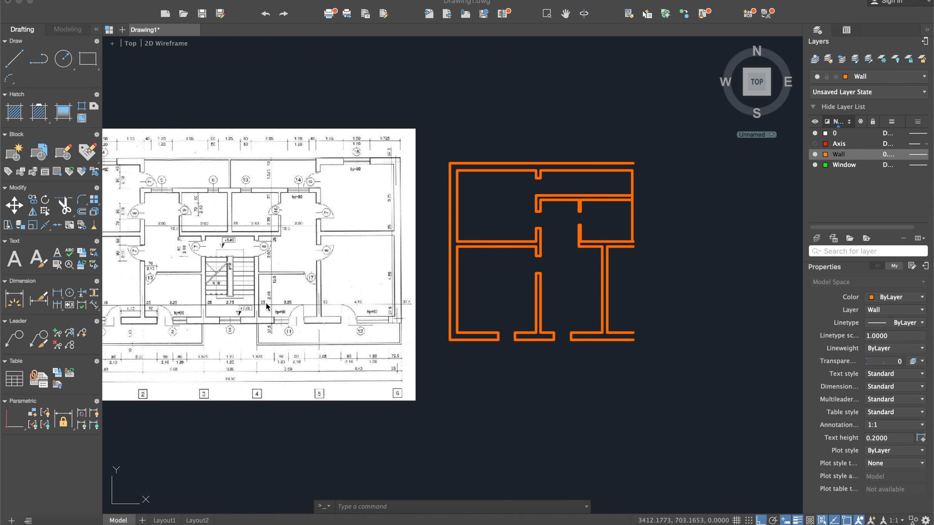
- Examine the dimensions that locate the thin partition beside door 17 above the lower wall in the scanned plan
{"action": "scroll", "coordinate": [297, 289], "scroll_direction": "up", "scroll_amount": 6}
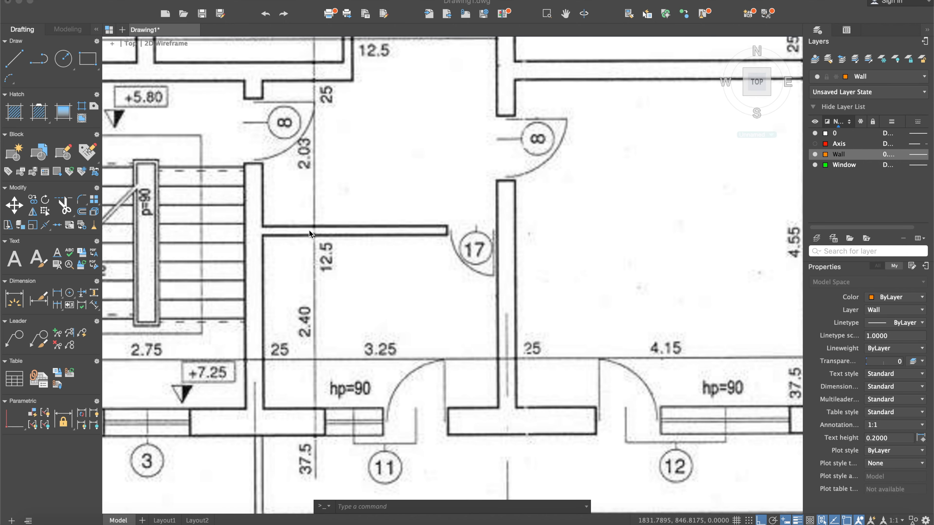
{"action": "scroll", "coordinate": [339, 273], "scroll_direction": "down", "scroll_amount": 4}
{"action": "middle_click_drag", "start_coordinate": [667, 290], "coordinate": [399, 274]}
{"action": "scroll", "coordinate": [606, 317], "scroll_direction": "down", "scroll_amount": 3}
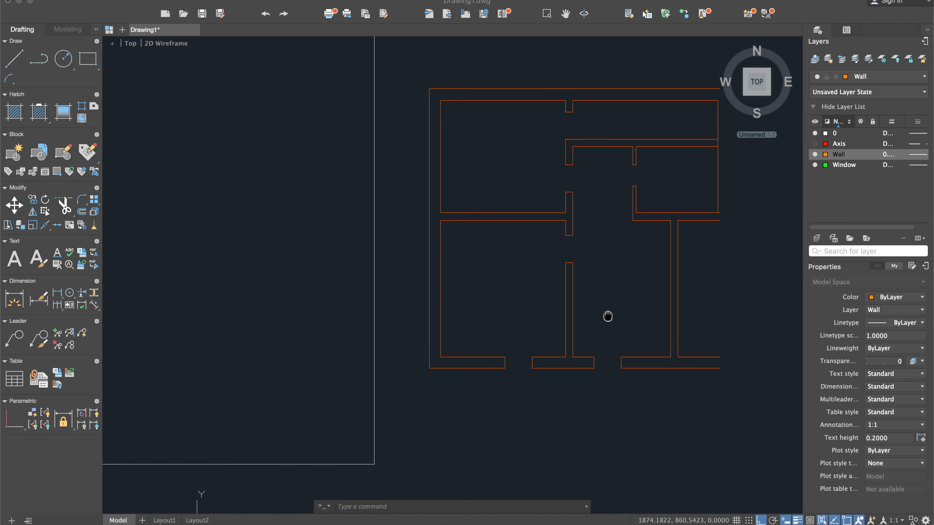
{"action": "middle_click_drag", "start_coordinate": [300, 337], "coordinate": [385, 335]}
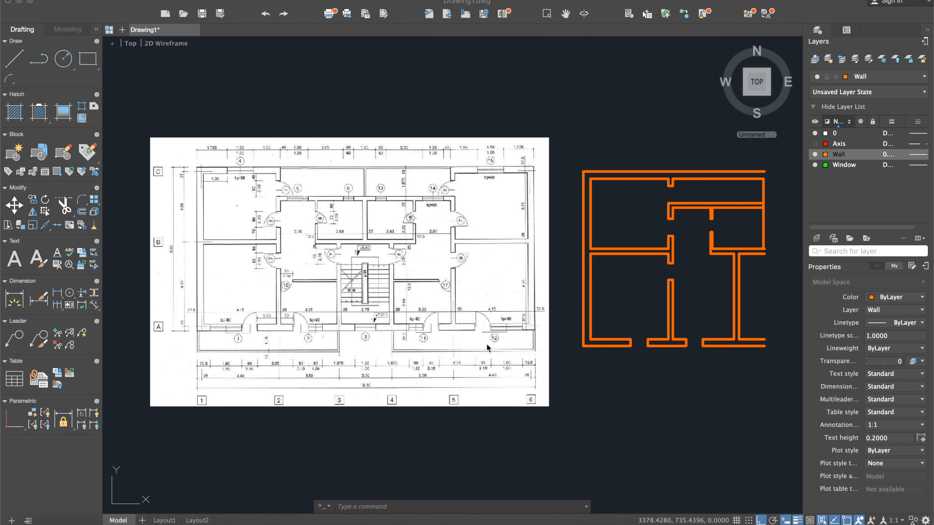
{"action": "scroll", "coordinate": [327, 328], "scroll_direction": "up", "scroll_amount": 4}
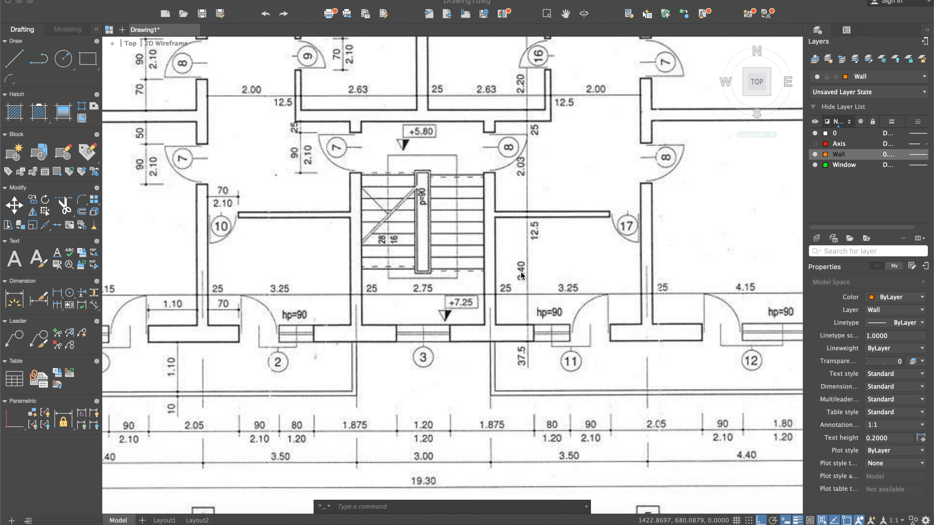
{"action": "scroll", "coordinate": [324, 223], "scroll_direction": "down", "scroll_amount": 3}
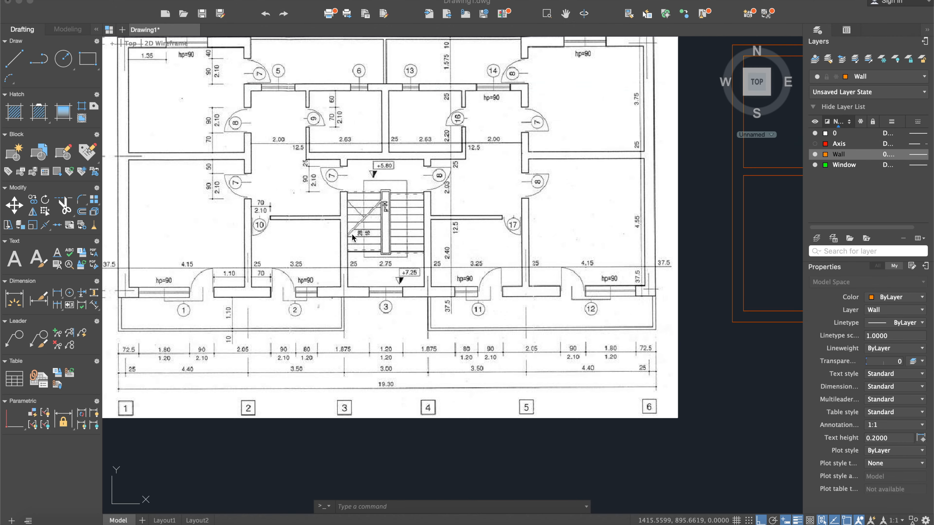
{"action": "scroll", "coordinate": [604, 268], "scroll_direction": "down", "scroll_amount": 3}
- Offset the lower wall's inner face line right of the second balcony door 240 upward to mark the thin partition's lower face
{"action": "middle_click_drag", "start_coordinate": [668, 262], "coordinate": [414, 262]}
{"action": "left_click", "coordinate": [564, 287]}
{"action": "scroll", "coordinate": [564, 287], "scroll_direction": "up", "scroll_amount": 4}
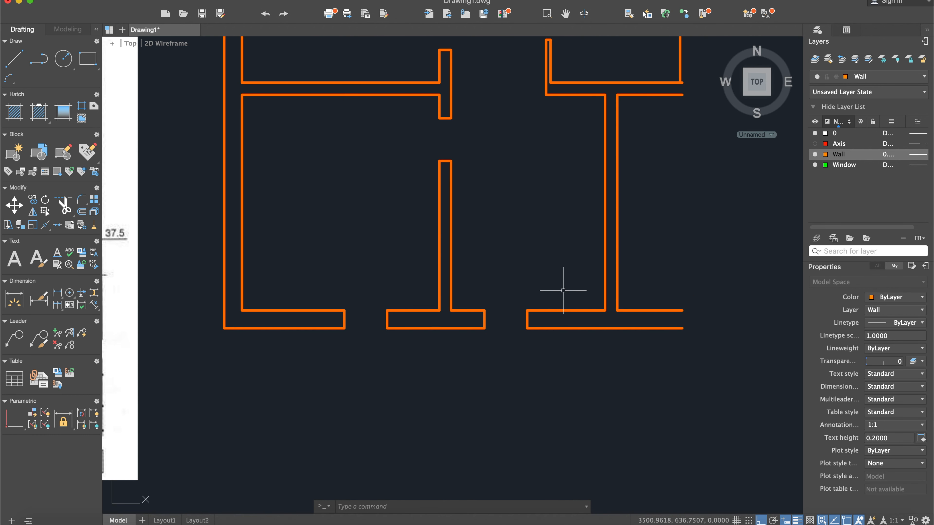
{"action": "type", "text": "offset"}
{"action": "key", "text": "Return"}
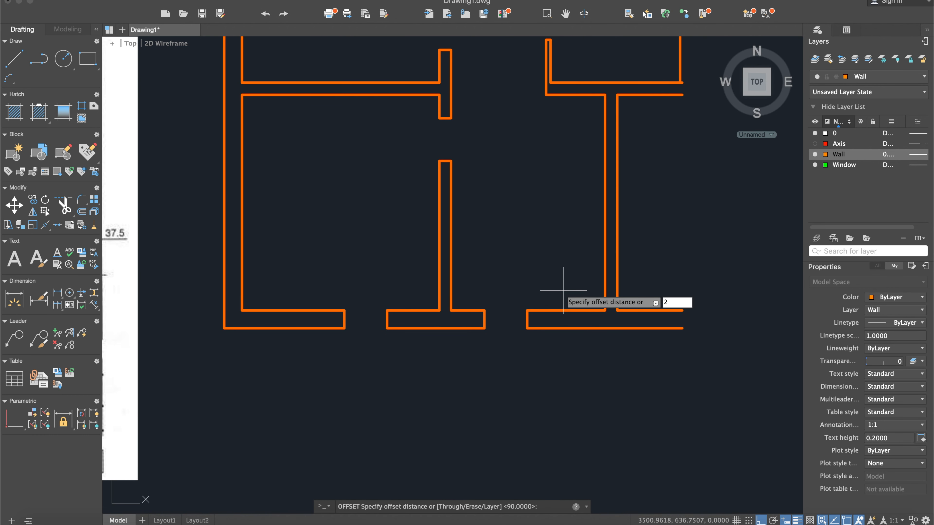
{"action": "type", "text": "240"}
{"action": "key", "text": "Return"}
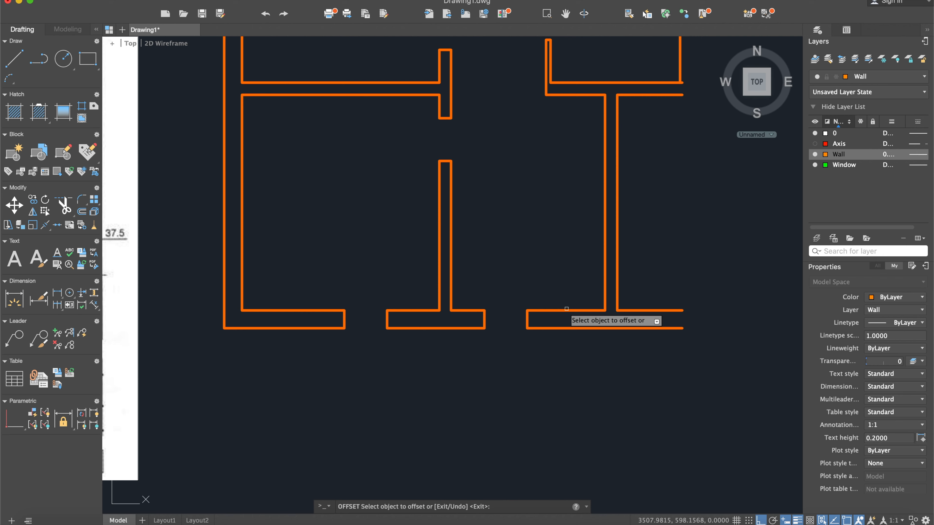
{"action": "left_click", "coordinate": [569, 311]}
{"action": "left_click", "coordinate": [559, 243]}
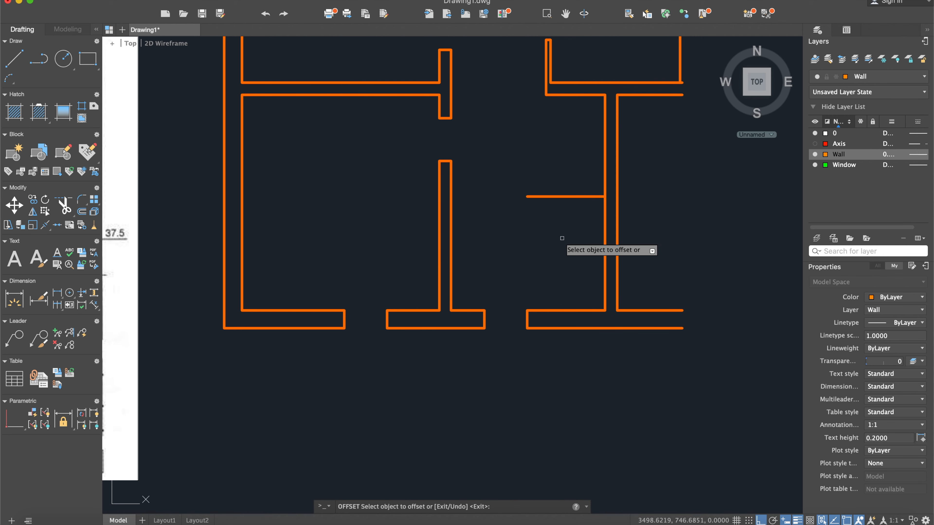
{"action": "key", "text": "Escape"}
- Offset the new partition line 12.5 upward to form the partition's second face
{"action": "middle_click_drag", "start_coordinate": [526, 232], "coordinate": [538, 240]}
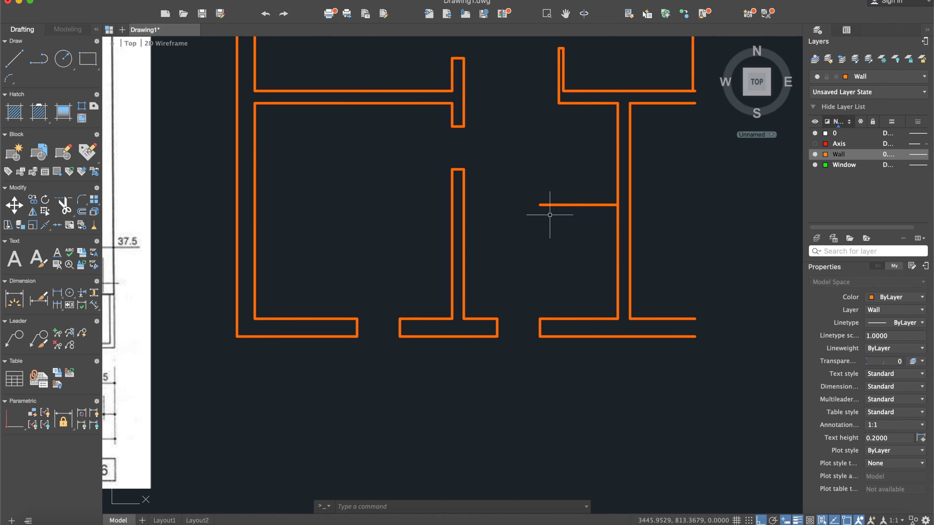
{"action": "type", "text": "off"}
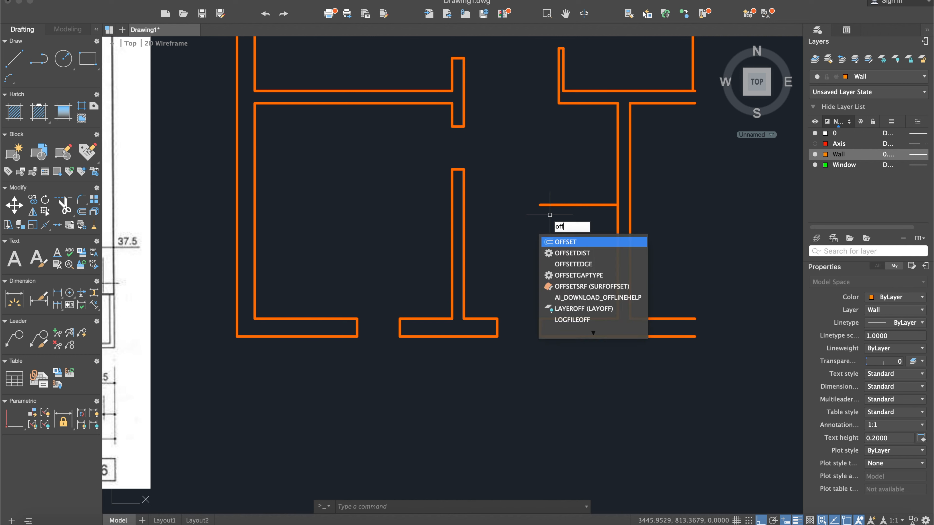
{"action": "key", "text": "Return"}
{"action": "type", "text": "12"}
{"action": "key", "text": "Return"}
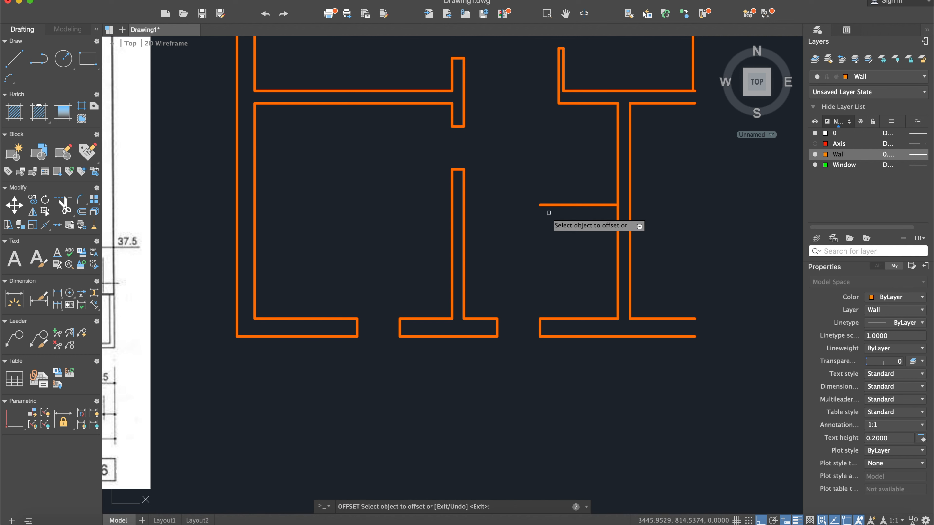
{"action": "left_click", "coordinate": [552, 205]}
{"action": "left_click", "coordinate": [555, 186]}
{"action": "key", "text": "Return"}
- Trim the vertical wall's left face between the two partition lines where the partition meets it
{"action": "middle_click_drag", "start_coordinate": [527, 227], "coordinate": [566, 229]}
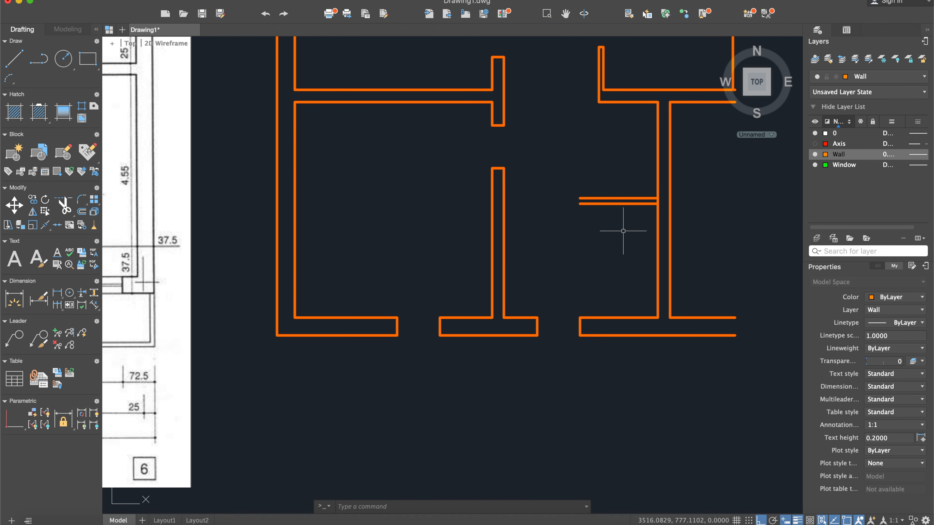
{"action": "type", "text": "trim"}
{"action": "key", "text": "Return"}
{"action": "left_click", "coordinate": [691, 247]}
{"action": "left_click", "coordinate": [605, 133]}
{"action": "key", "text": "Return"}
- Check the opening at door 10 in the scanned plan and measure from the partition's free end to the facing vertical wall
{"action": "scroll", "coordinate": [657, 200], "scroll_direction": "up", "scroll_amount": 8}
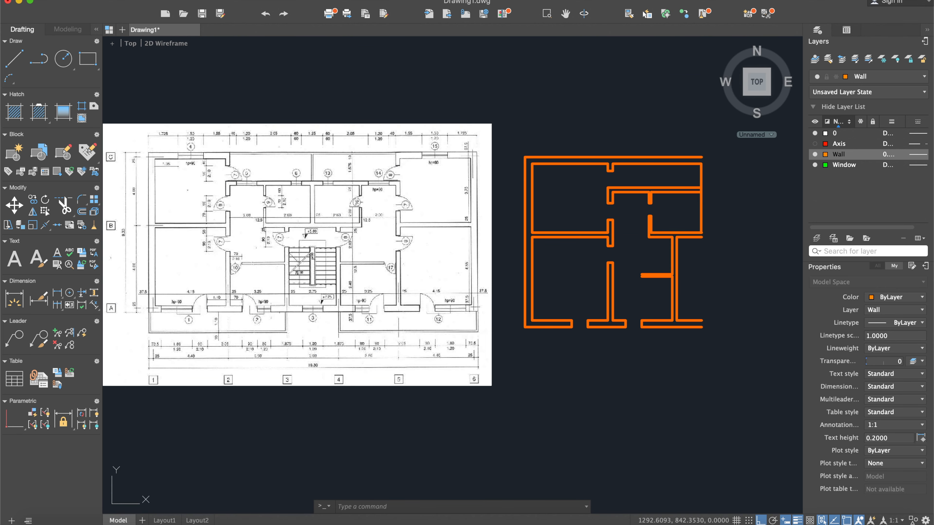
{"action": "scroll", "coordinate": [256, 252], "scroll_direction": "up", "scroll_amount": 6}
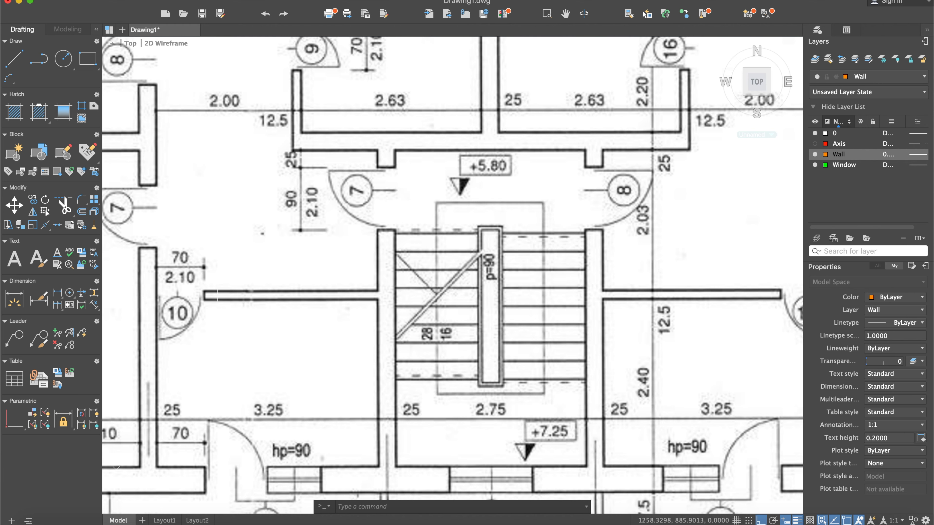
{"action": "scroll", "coordinate": [252, 350], "scroll_direction": "down", "scroll_amount": 6}
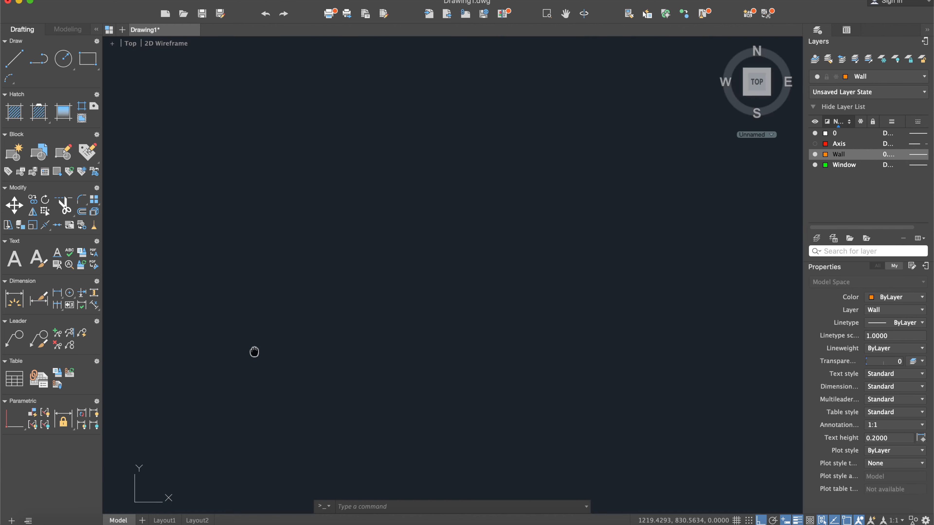
{"action": "scroll", "coordinate": [529, 346], "scroll_direction": "down", "scroll_amount": 2}
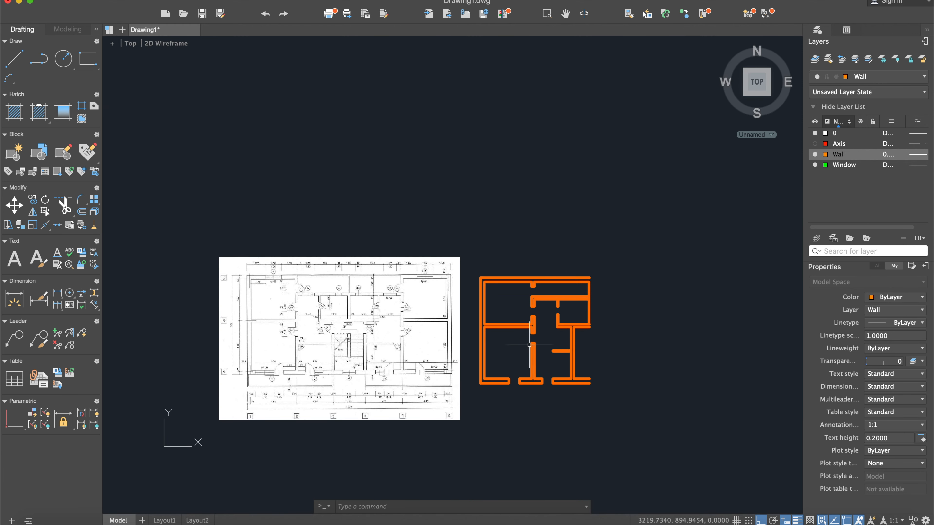
{"action": "scroll", "coordinate": [544, 350], "scroll_direction": "up", "scroll_amount": 9}
{"action": "mouse_move", "coordinate": [538, 355]}
{"action": "middle_mouse_down"}
{"action": "mouse_move", "coordinate": [521, 344]}
{"action": "mouse_move", "coordinate": [492, 271]}
{"action": "mouse_move", "coordinate": [465, 285]}
{"action": "middle_mouse_up"}
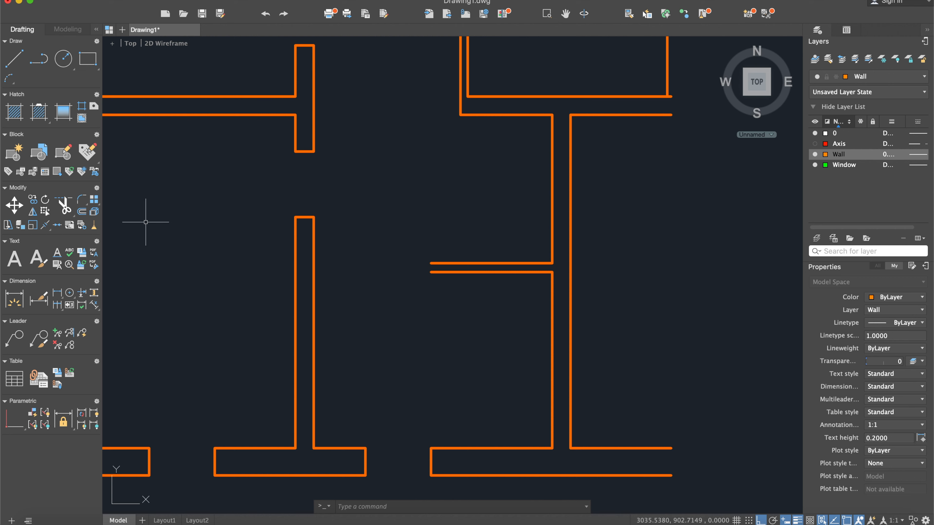
{"action": "type", "text": "meas"}
{"action": "key", "text": "Down"}
{"action": "key", "text": "Return"}
{"action": "key", "text": "Return"}
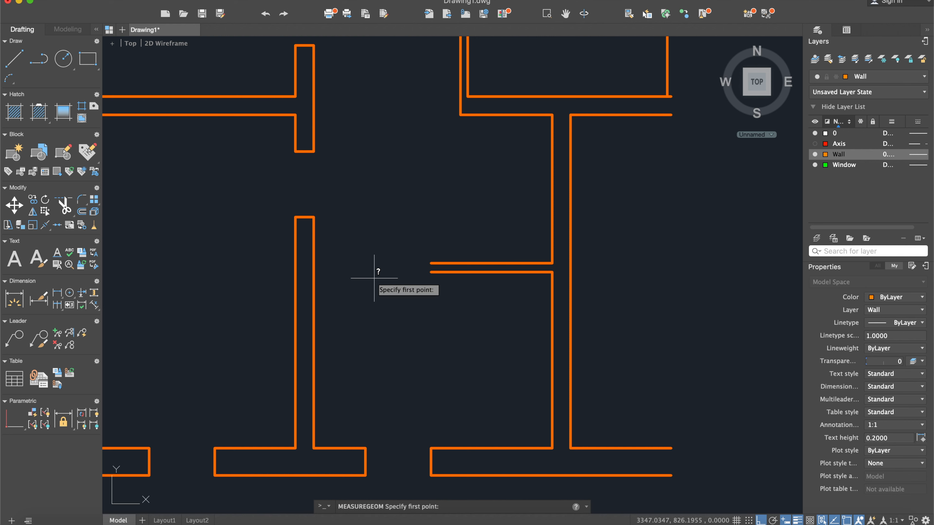
{"action": "left_click", "coordinate": [431, 272]}
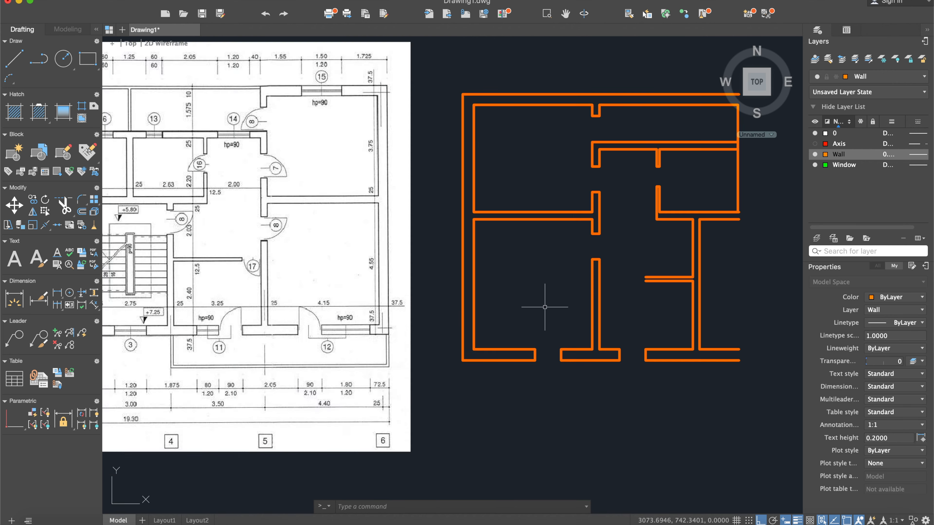
- Draw a 90-long horizontal line leftward from the free end of the partition's lower face
{"action": "scroll", "coordinate": [229, 299], "scroll_direction": "up", "scroll_amount": 5}
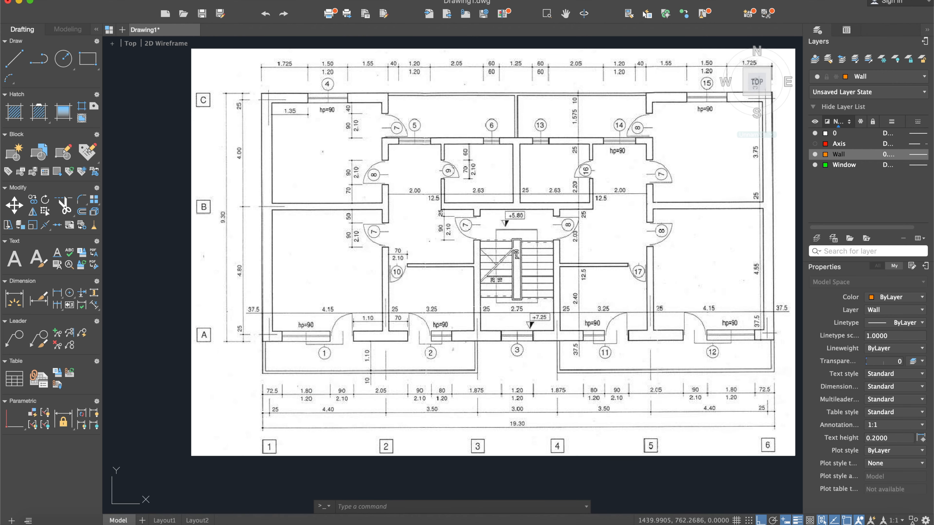
{"action": "scroll", "coordinate": [523, 315], "scroll_direction": "down", "scroll_amount": 5}
{"action": "middle_click_drag", "start_coordinate": [596, 313], "coordinate": [397, 280]}
{"action": "scroll", "coordinate": [548, 280], "scroll_direction": "up", "scroll_amount": 5}
{"action": "scroll", "coordinate": [474, 264], "scroll_direction": "up", "scroll_amount": 7}
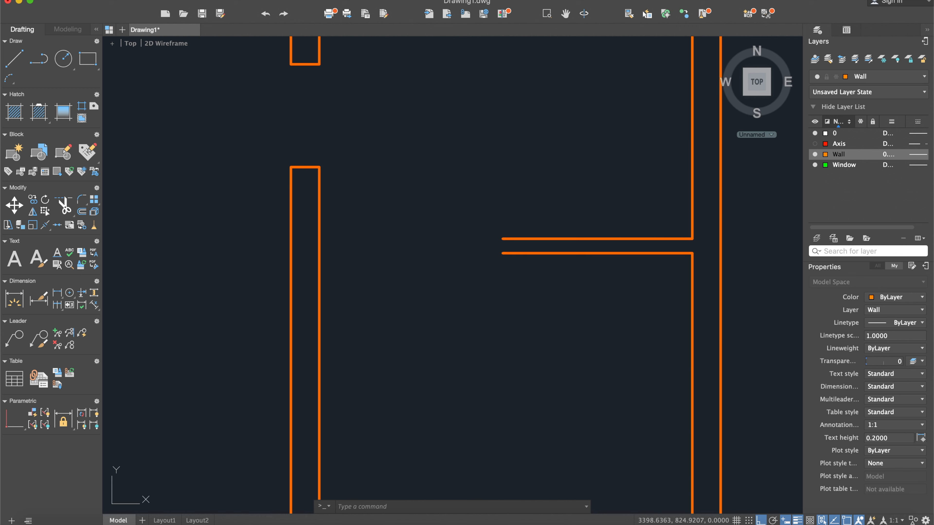
{"action": "left_click", "coordinate": [14, 59]}
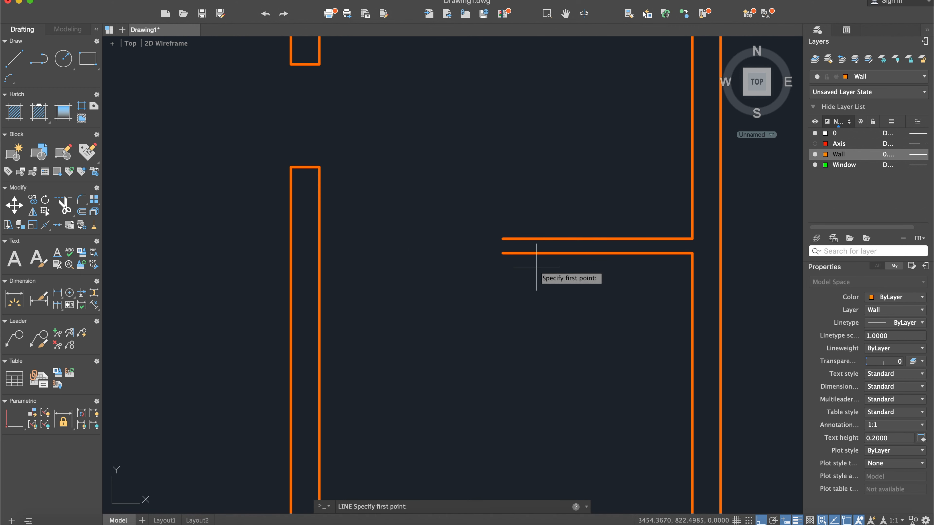
{"action": "left_click", "coordinate": [503, 254]}
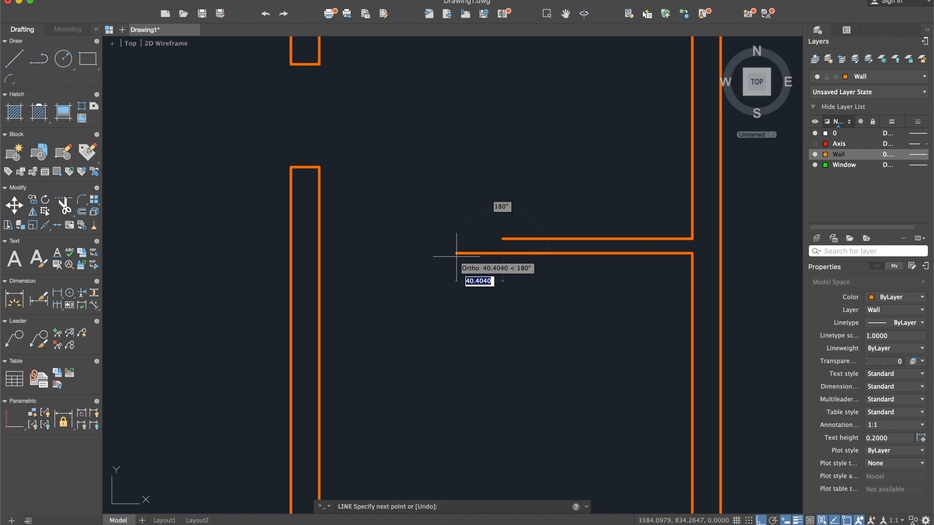
{"action": "type", "text": "90"}
{"action": "key", "text": "Return"}
{"action": "key", "text": "Return"}
- Join the 90-long extension and the partition's lower face line into a single line
{"action": "type", "text": "jo"}
{"action": "key", "text": "Return"}
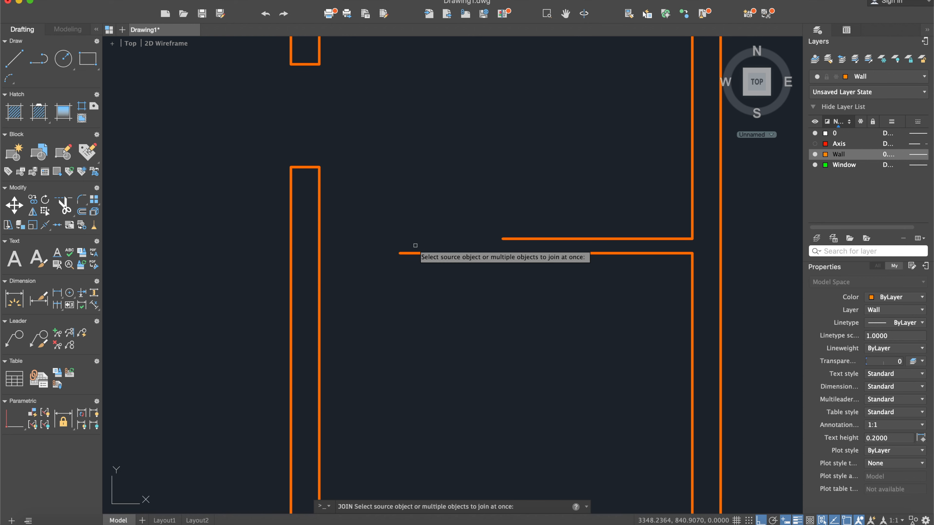
{"action": "left_click", "coordinate": [417, 253]}
{"action": "left_click", "coordinate": [517, 253]}
{"action": "key", "text": "Return"}
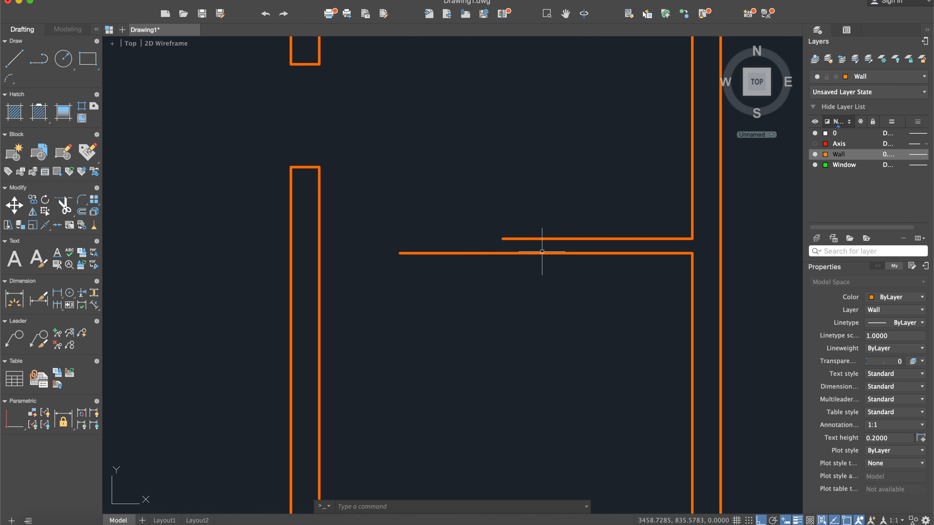
- Replace the partition's shorter upper line with an offset of the extended lower line, 12.5 upward
{"action": "left_click", "coordinate": [540, 238]}
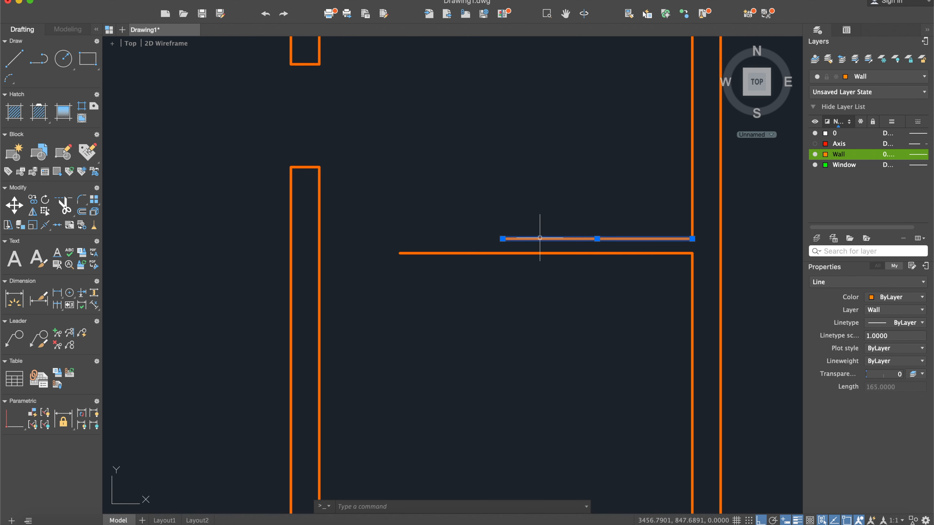
{"action": "key", "text": "Delete"}
{"action": "type", "text": "off"}
{"action": "key", "text": "Return"}
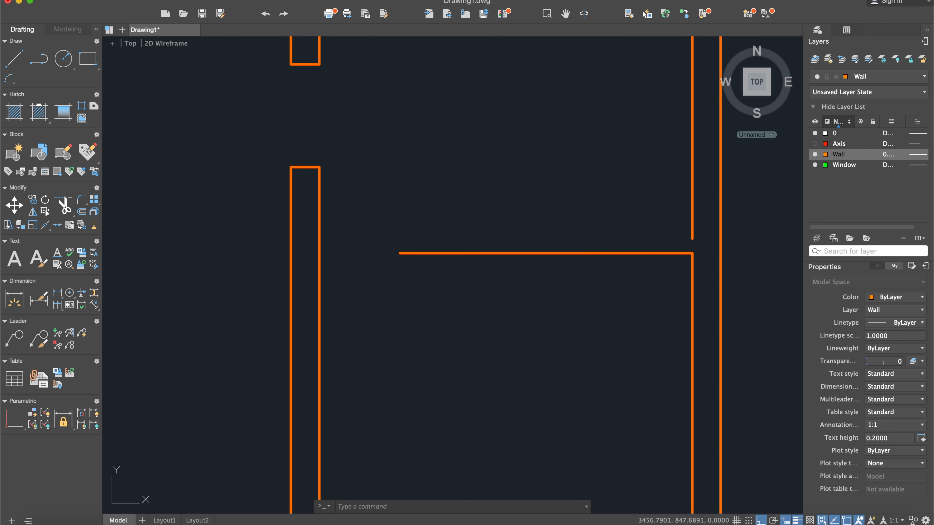
{"action": "type", "text": "12.5"}
{"action": "key", "text": "Return"}
{"action": "left_click", "coordinate": [536, 253]}
{"action": "left_click", "coordinate": [522, 241]}
{"action": "key", "text": "Return"}
- Close the partition's free end with a short vertical line between its two faces
{"action": "left_click", "coordinate": [14, 58]}
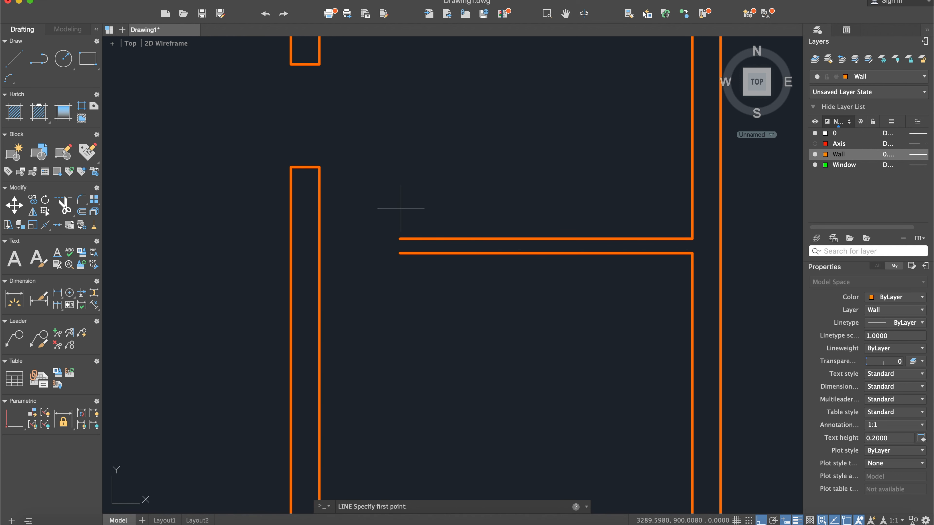
{"action": "left_click", "coordinate": [400, 238]}
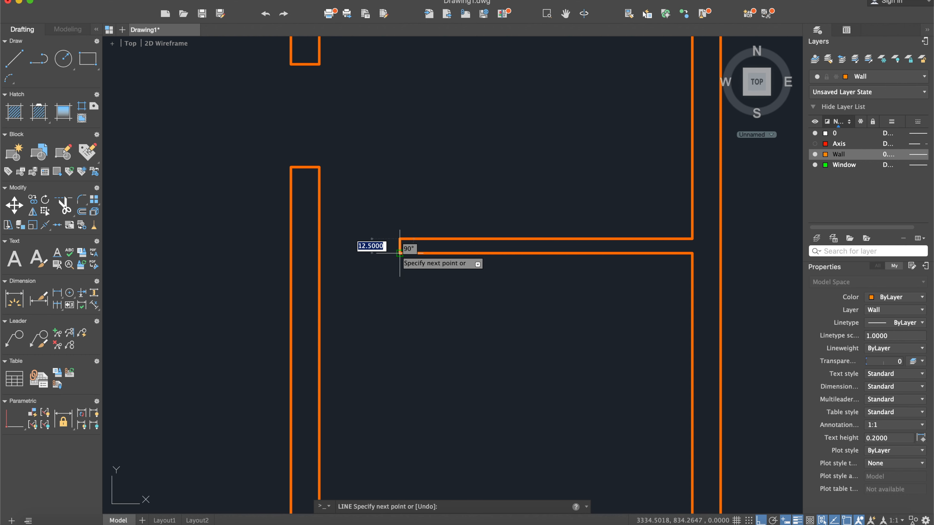
{"action": "left_click", "coordinate": [400, 254]}
{"action": "key", "text": "Return"}
- Examine entrance door 7 beside the staircase and its position dimensions in the scanned plan, and compare the same area of the drawing
{"action": "scroll", "coordinate": [386, 264], "scroll_direction": "down", "scroll_amount": 10}
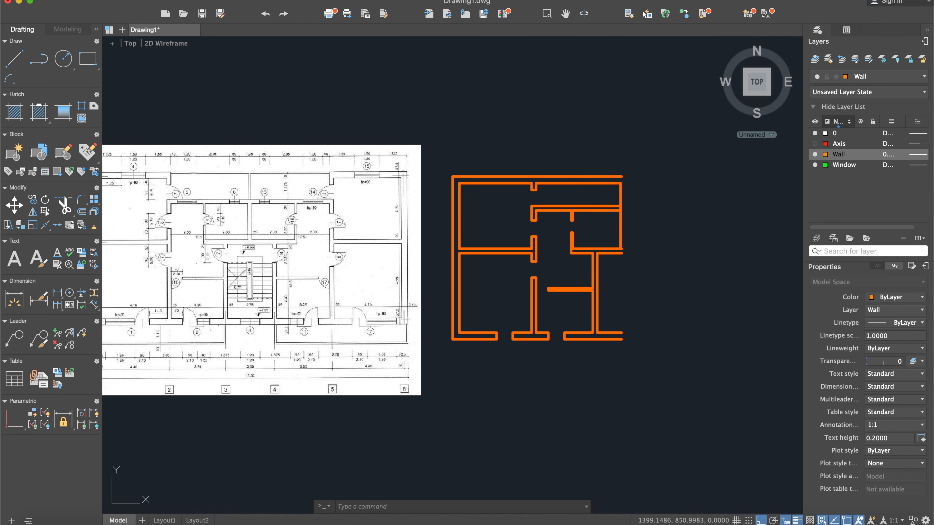
{"action": "middle_click_drag", "start_coordinate": [212, 285], "coordinate": [305, 284]}
{"action": "scroll", "coordinate": [308, 282], "scroll_direction": "up", "scroll_amount": 5}
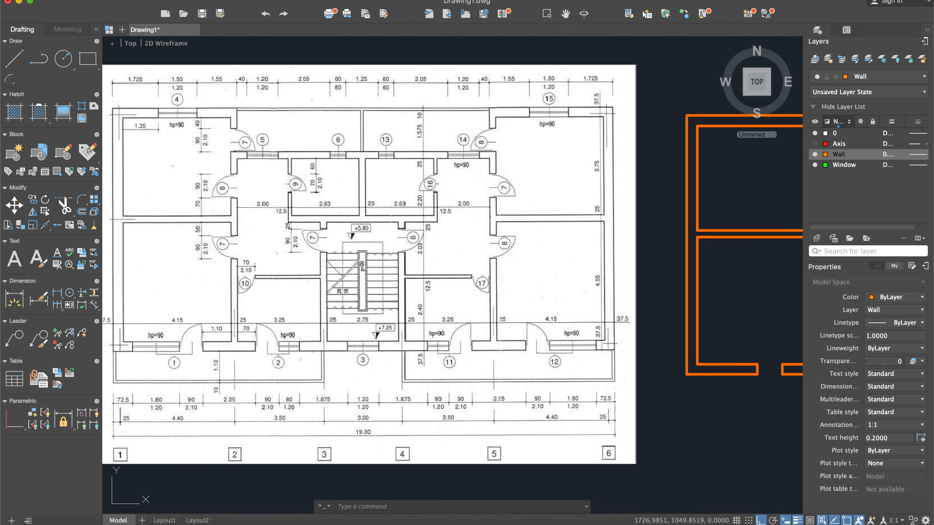
{"action": "scroll", "coordinate": [254, 278], "scroll_direction": "down", "scroll_amount": 2}
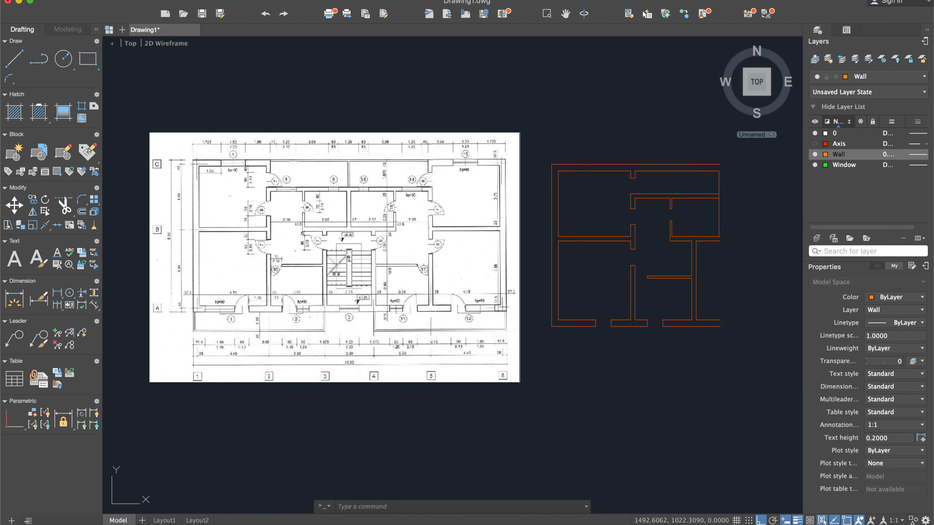
{"action": "scroll", "coordinate": [294, 261], "scroll_direction": "up", "scroll_amount": 6}
{"action": "type", "text": "l"}
{"action": "key", "text": "Return"}
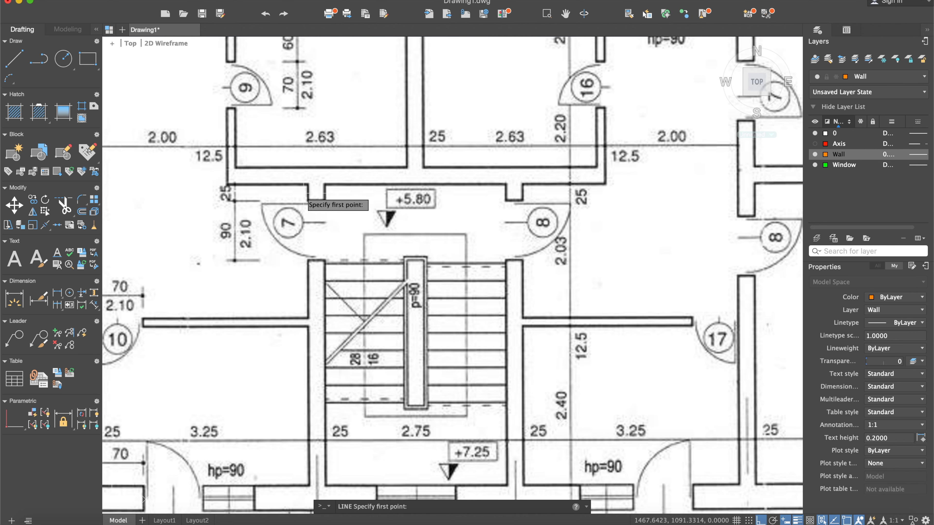
{"action": "scroll", "coordinate": [303, 263], "scroll_direction": "down", "scroll_amount": 6}
{"action": "key", "text": "Escape"}
{"action": "middle_click_drag", "start_coordinate": [690, 285], "coordinate": [592, 282]}
{"action": "scroll", "coordinate": [592, 282], "scroll_direction": "up", "scroll_amount": 5}
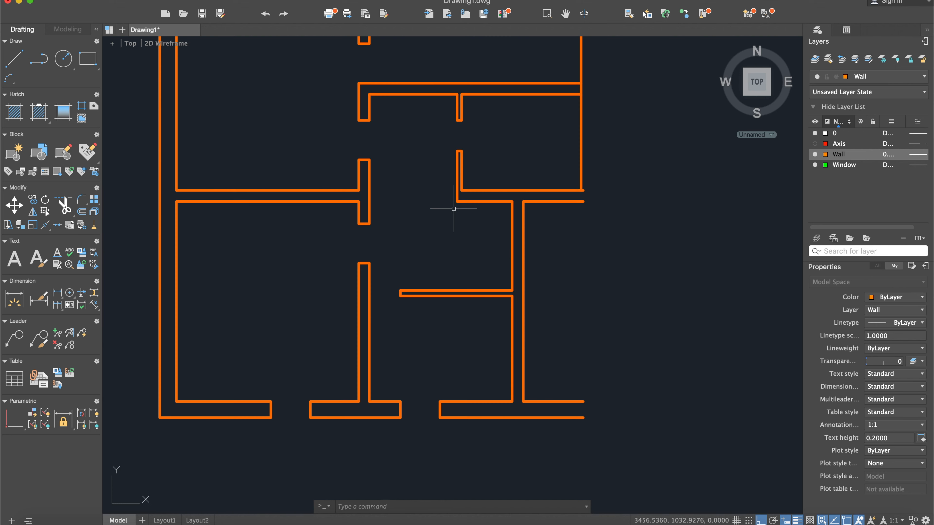
- Draw a short helper line across the top of the staircase-side vertical wall and offset it 25 downward to mark the entrance door's upper jamb
{"action": "left_click", "coordinate": [15, 59]}
{"action": "scroll", "coordinate": [528, 252], "scroll_direction": "up", "scroll_amount": 5}
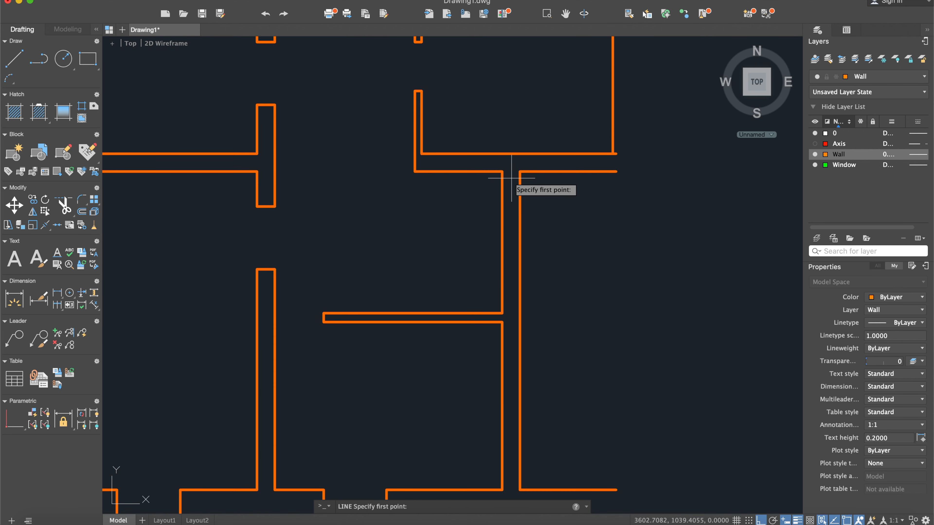
{"action": "left_click", "coordinate": [520, 172]}
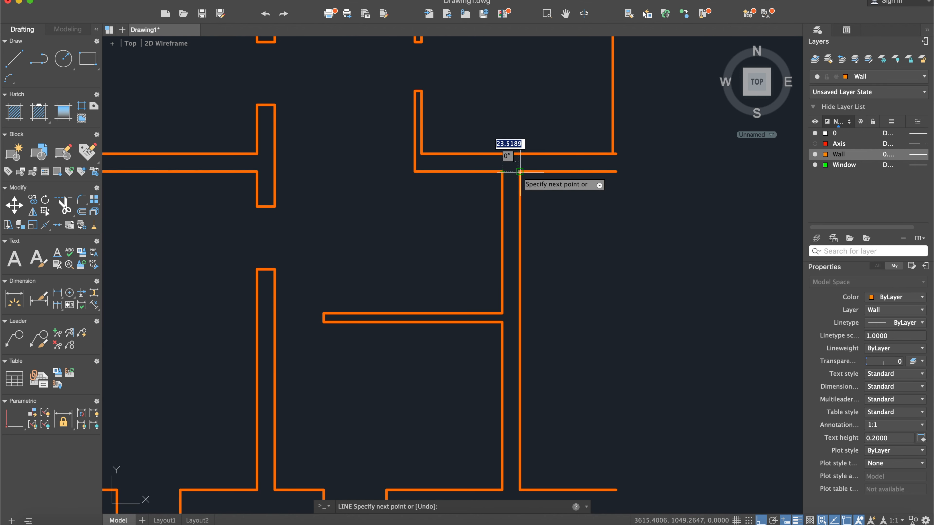
{"action": "key", "text": "Escape"}
{"action": "type", "text": "offset"}
{"action": "key", "text": "Return"}
{"action": "type", "text": "25"}
{"action": "key", "text": "Return"}
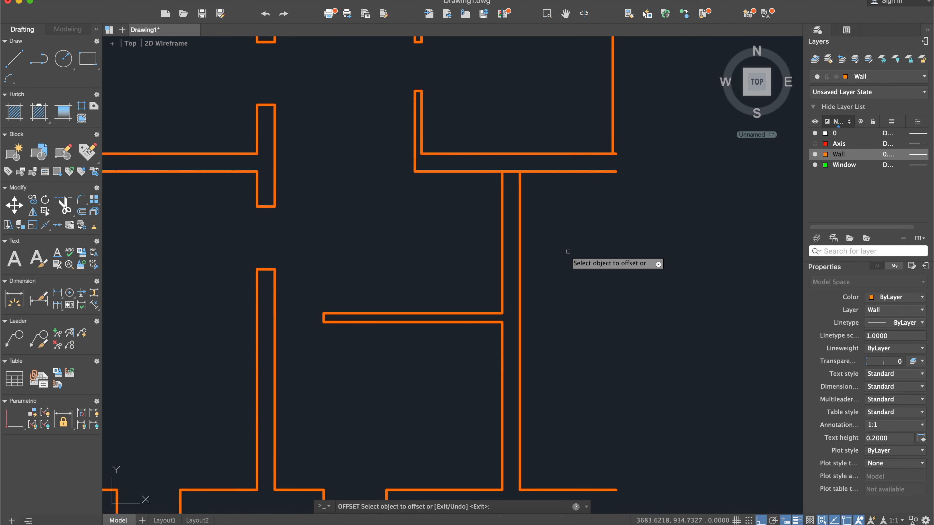
{"action": "left_click", "coordinate": [511, 174]}
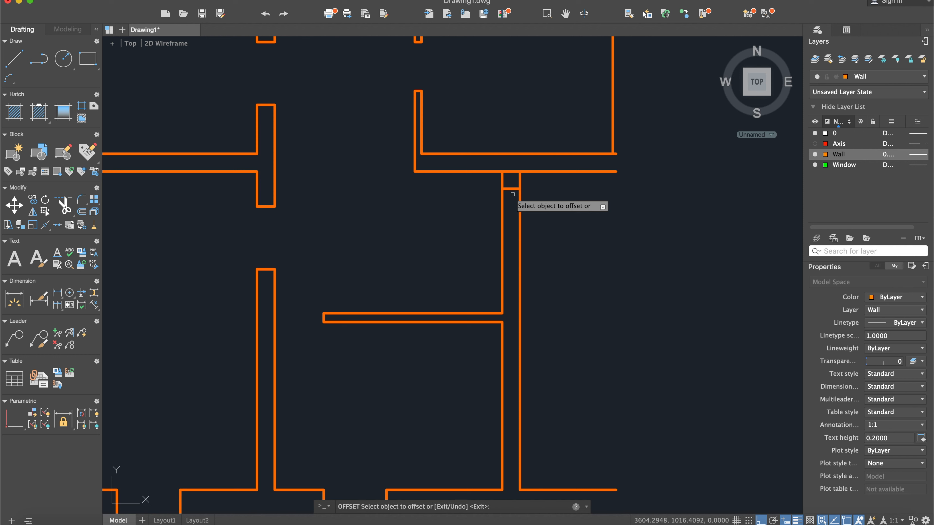
{"action": "key", "text": "Escape"}
- Offset the entrance door's upper jamb line 90 downward to mark the opening's lower jamb
{"action": "type", "text": "offset"}
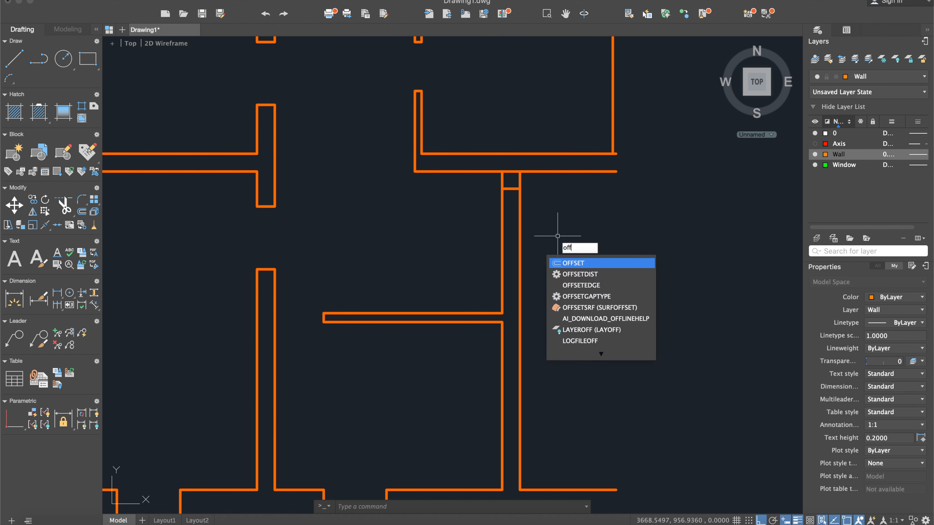
{"action": "key", "text": "Return"}
{"action": "key", "text": "Return"}
{"action": "left_click", "coordinate": [510, 189]}
{"action": "left_click", "coordinate": [510, 241]}
{"action": "key", "text": "Escape"}
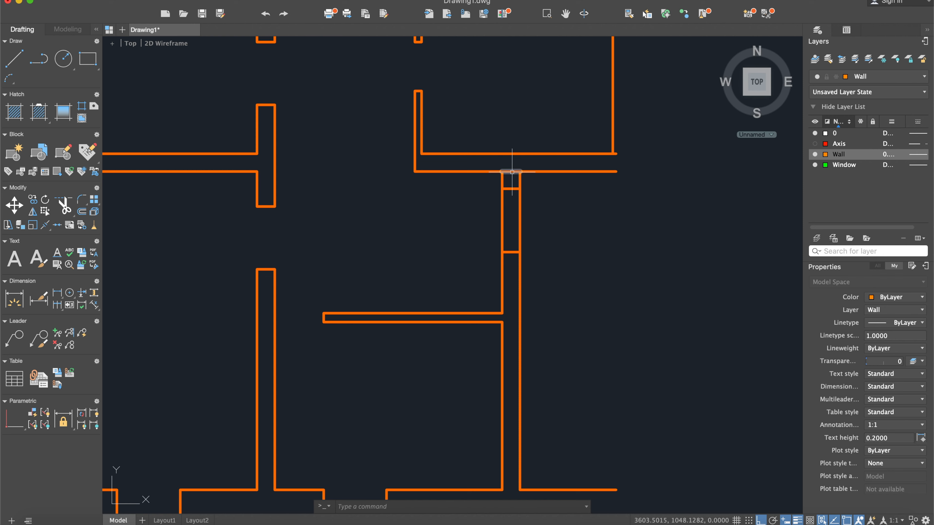
- Delete the helper line at the wall junction and trim both wall faces between the jamb lines to open the entrance door
{"action": "key", "text": "Delete"}
{"action": "type", "text": "tr"}
{"action": "key", "text": "Return"}
{"action": "left_click", "coordinate": [621, 314]}
{"action": "left_click", "coordinate": [423, 132]}
{"action": "key", "text": "Return"}
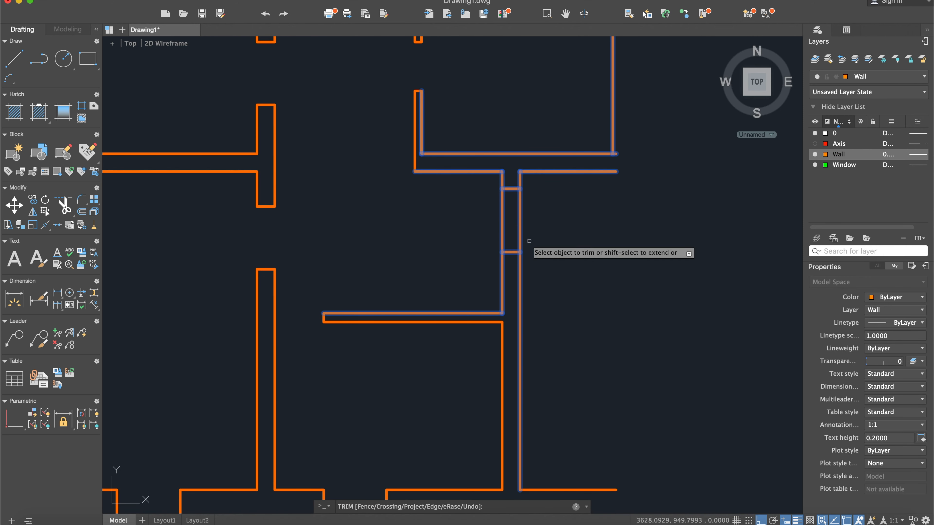
{"action": "left_click", "coordinate": [535, 231]}
{"action": "left_click", "coordinate": [490, 208]}
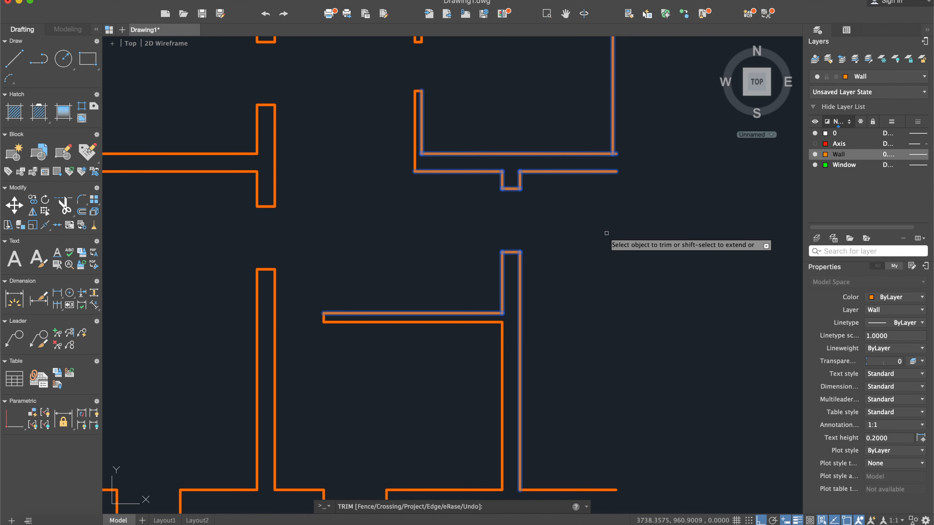
{"action": "key", "text": "Escape"}
- Examine the staircase area, doors and windows in the scanned plan and compare them with the drawn walls
{"action": "scroll", "coordinate": [578, 254], "scroll_direction": "down", "scroll_amount": 3}
{"action": "scroll", "coordinate": [575, 255], "scroll_direction": "down", "scroll_amount": 2}
{"action": "middle_click_drag", "start_coordinate": [575, 255], "coordinate": [657, 260]}
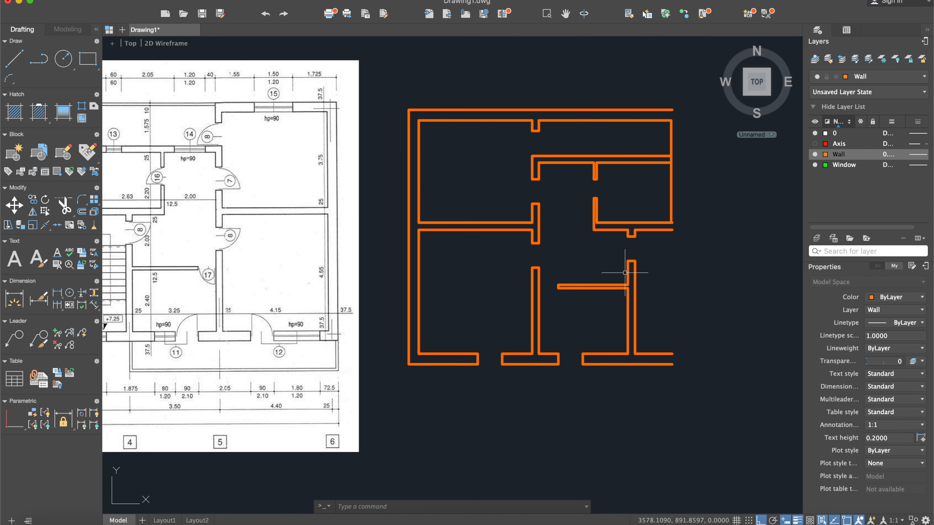
{"action": "scroll", "coordinate": [625, 273], "scroll_direction": "down", "scroll_amount": 2}
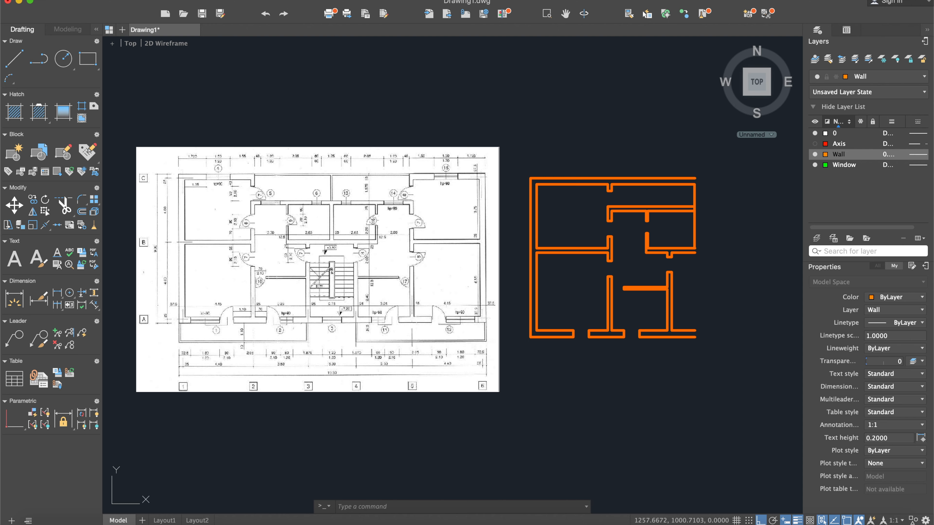
{"action": "scroll", "coordinate": [271, 263], "scroll_direction": "up", "scroll_amount": 2}
{"action": "middle_click_drag", "start_coordinate": [328, 299], "coordinate": [325, 278]}
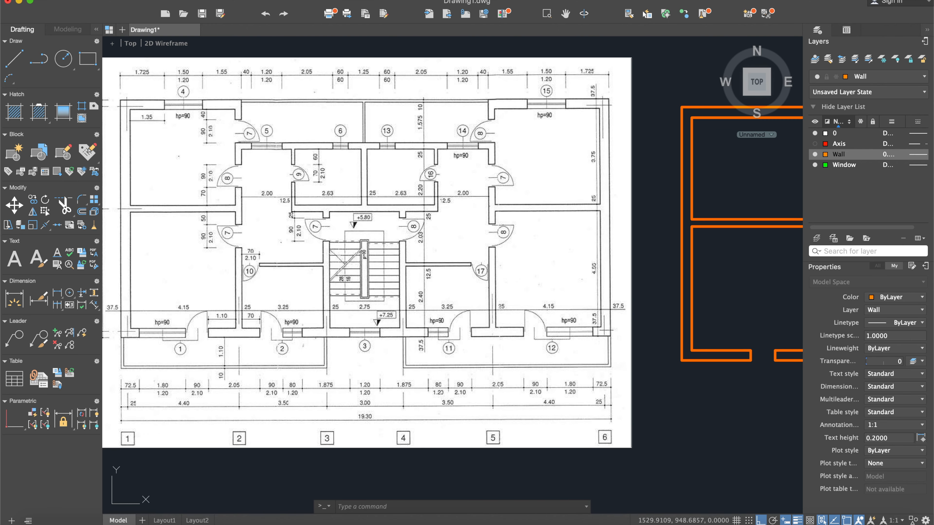
{"action": "scroll", "coordinate": [243, 241], "scroll_direction": "down", "scroll_amount": 2}
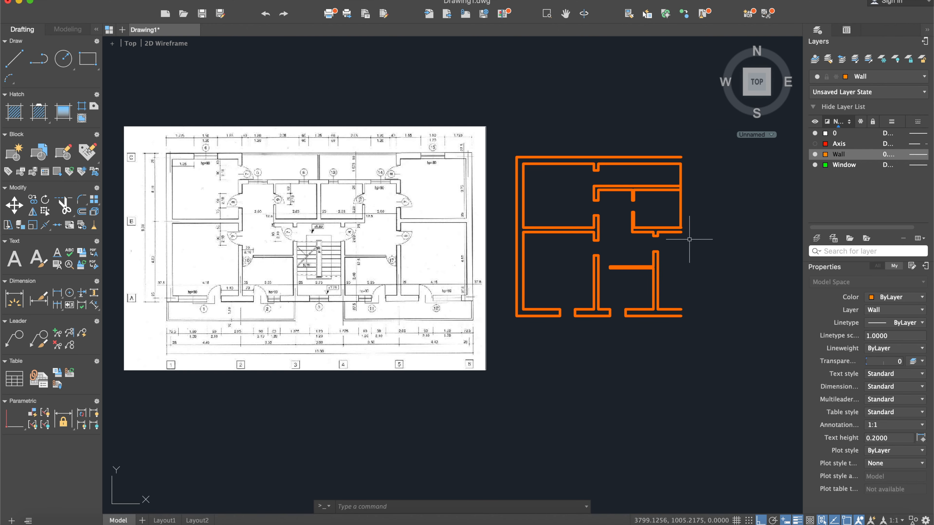
{"action": "scroll", "coordinate": [305, 261], "scroll_direction": "up", "scroll_amount": 6}
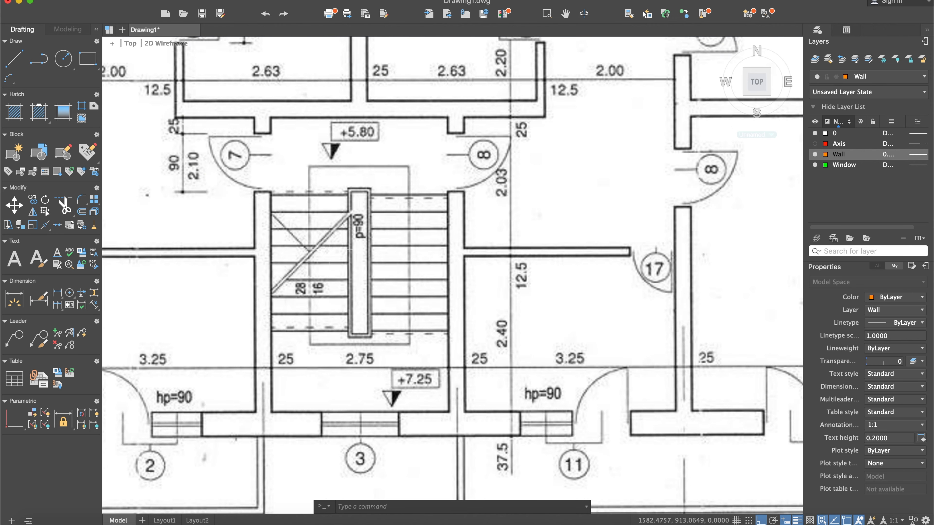
{"action": "scroll", "coordinate": [325, 317], "scroll_direction": "down", "scroll_amount": 2}
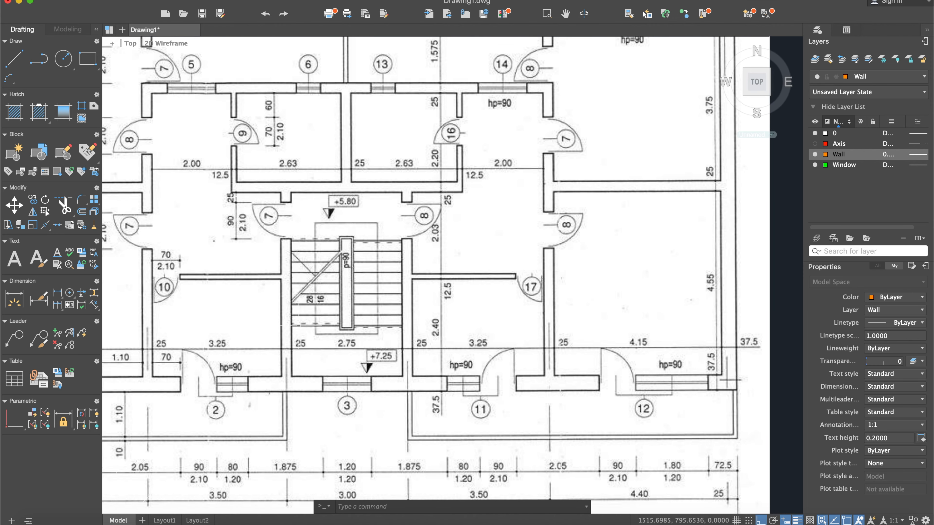
{"action": "scroll", "coordinate": [500, 335], "scroll_direction": "down", "scroll_amount": 2}
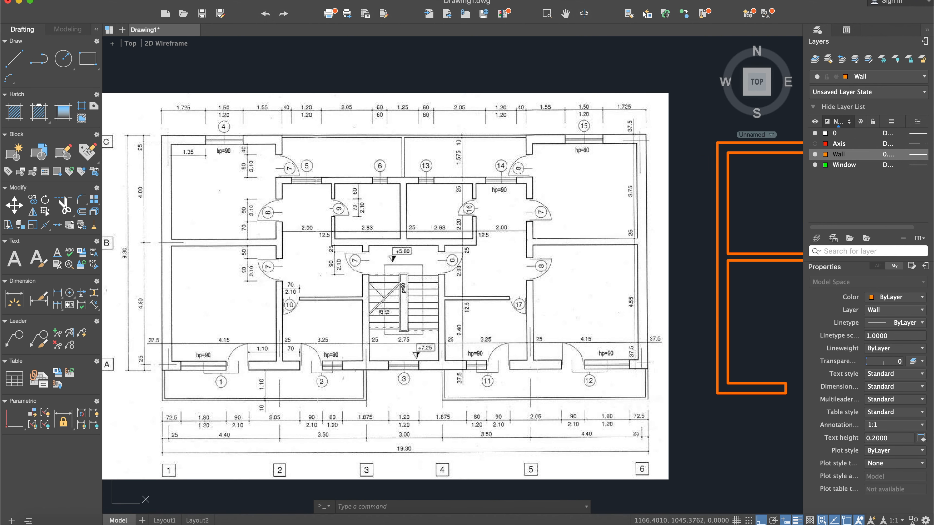
{"action": "middle_click_drag", "start_coordinate": [437, 282], "coordinate": [408, 274]}
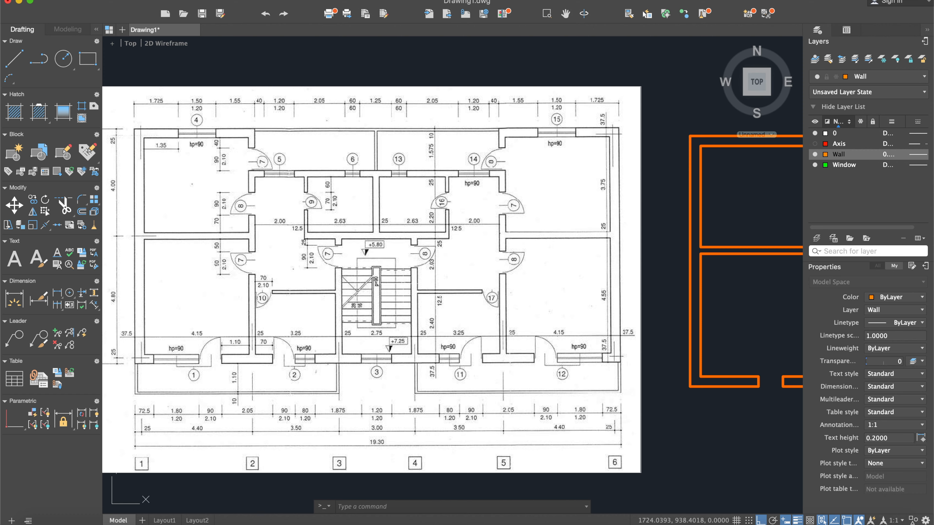
{"action": "middle_click_drag", "start_coordinate": [154, 375], "coordinate": [259, 319]}
- Examine window 1 beside the balcony door and its dimensions in the scanned plan, and locate the matching wall in the drawing
{"action": "left_click", "coordinate": [15, 59]}
{"action": "scroll", "coordinate": [269, 305], "scroll_direction": "up", "scroll_amount": 2}
{"action": "scroll", "coordinate": [269, 301], "scroll_direction": "up", "scroll_amount": 2}
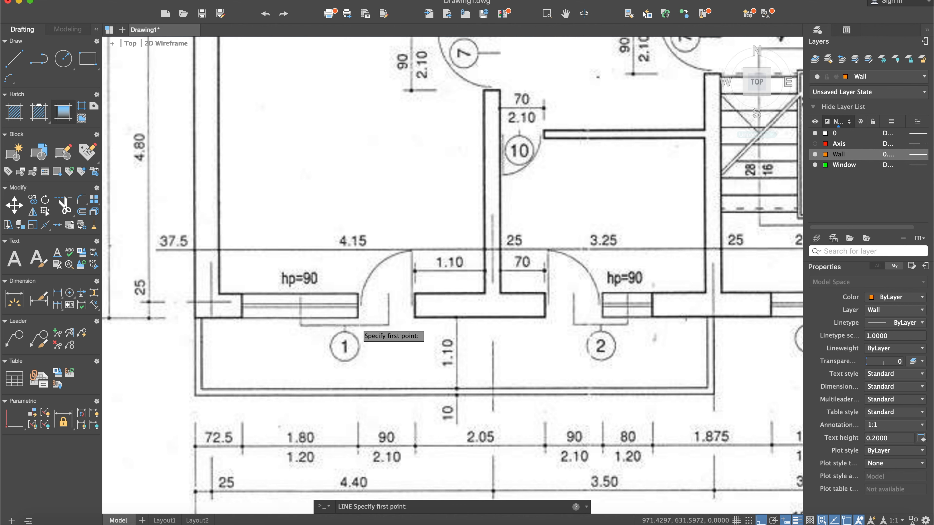
{"action": "scroll", "coordinate": [365, 333], "scroll_direction": "down", "scroll_amount": 5}
{"action": "scroll", "coordinate": [404, 304], "scroll_direction": "down", "scroll_amount": 2}
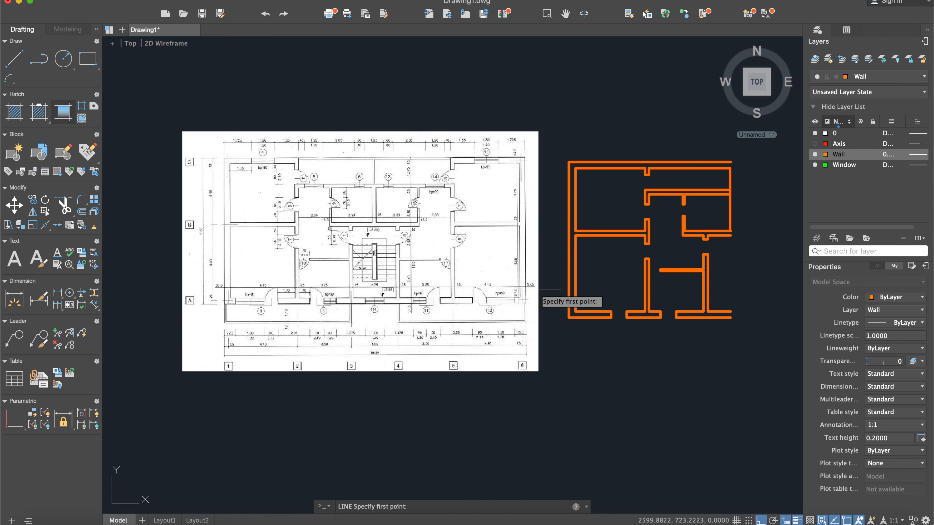
{"action": "scroll", "coordinate": [351, 317], "scroll_direction": "up", "scroll_amount": 3}
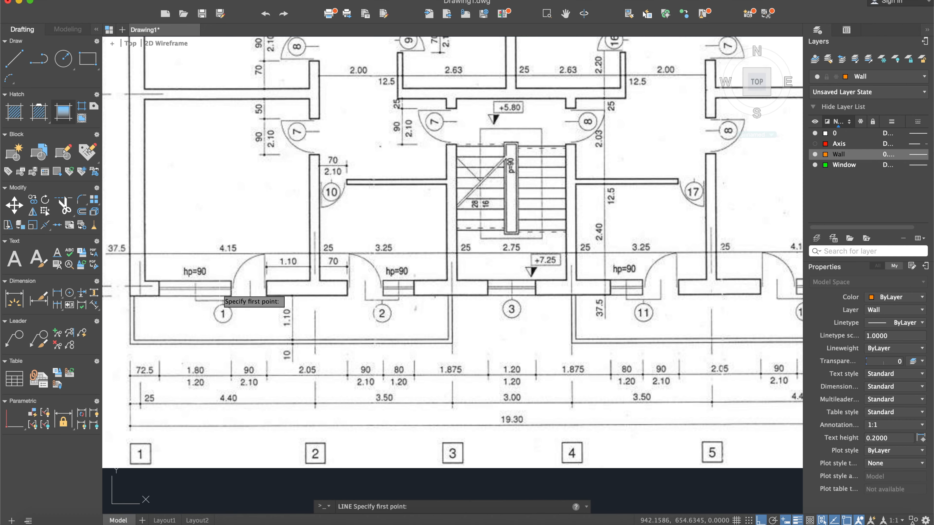
{"action": "scroll", "coordinate": [221, 286], "scroll_direction": "down", "scroll_amount": 4}
{"action": "middle_click_drag", "start_coordinate": [574, 276], "coordinate": [559, 261]}
{"action": "scroll", "coordinate": [553, 280], "scroll_direction": "up", "scroll_amount": 8}
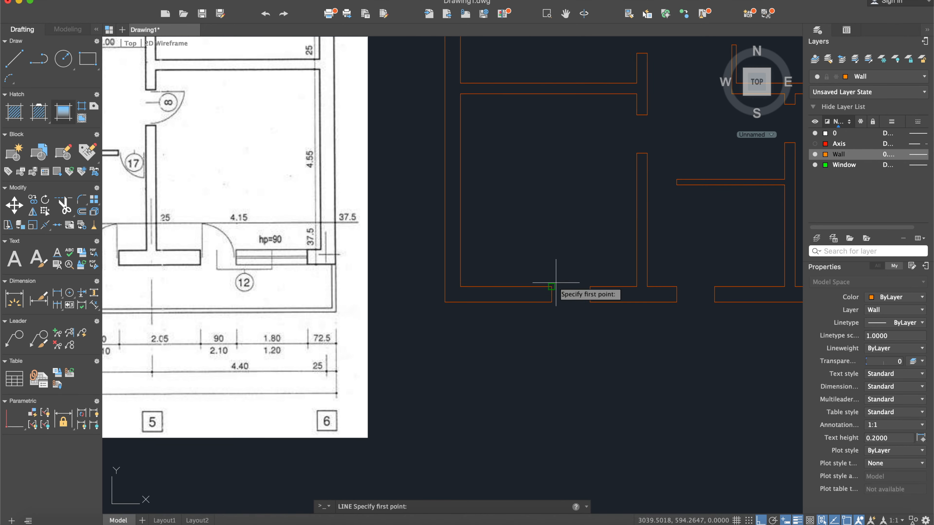
{"action": "key", "text": "Escape"}
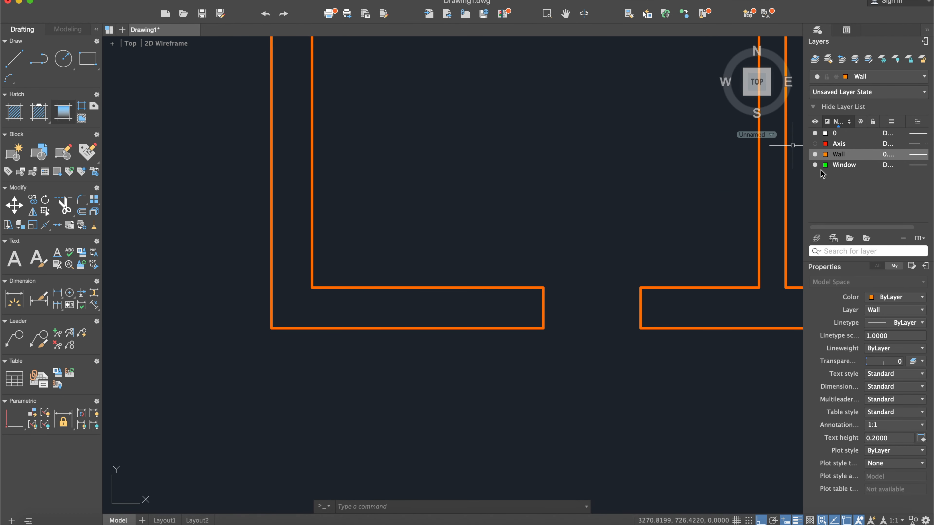
- Make the Window layer current and draw a 180-long line leftward from the midpoint of the first balcony door's left jamb
{"action": "double_click", "coordinate": [842, 165]}
{"action": "left_click", "coordinate": [16, 62]}
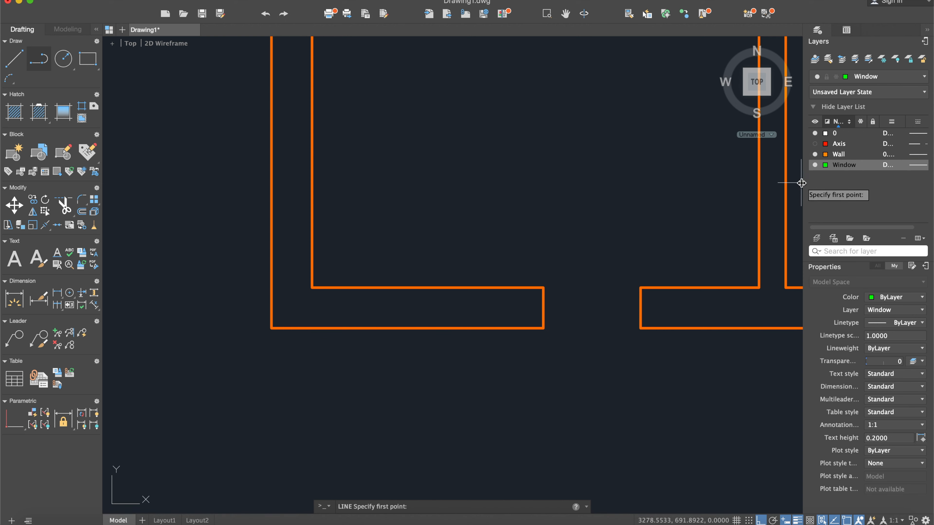
{"action": "left_click", "coordinate": [543, 308]}
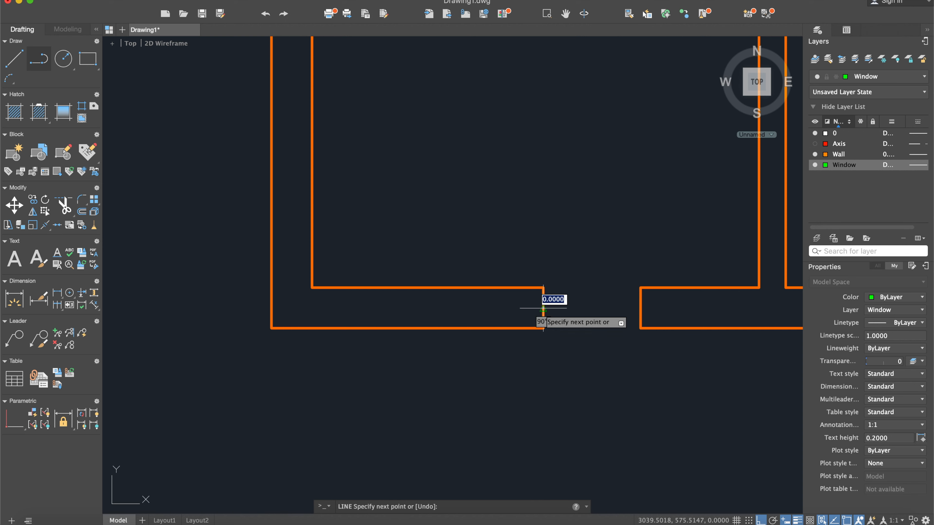
{"action": "type", "text": "180"}
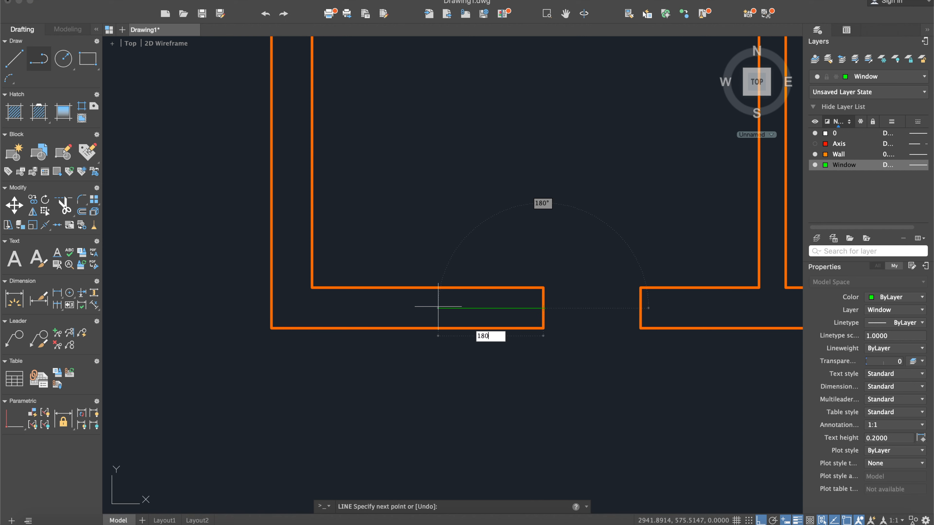
{"action": "key", "text": "Return"}
{"action": "key", "text": "Escape"}
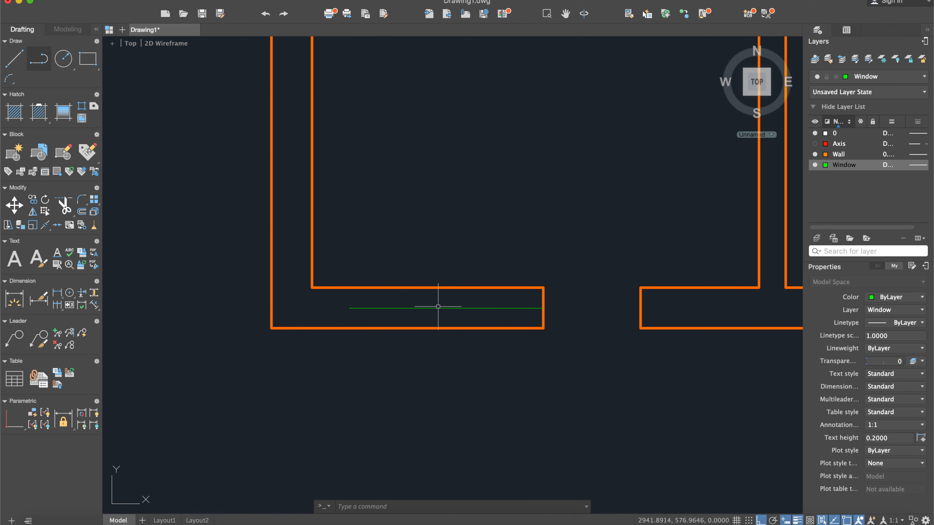
- Offset the balcony door's left jamb line 180 to the left to mark the window's far end
{"action": "type", "text": "off"}
{"action": "key", "text": "Return"}
{"action": "key", "text": "Return"}
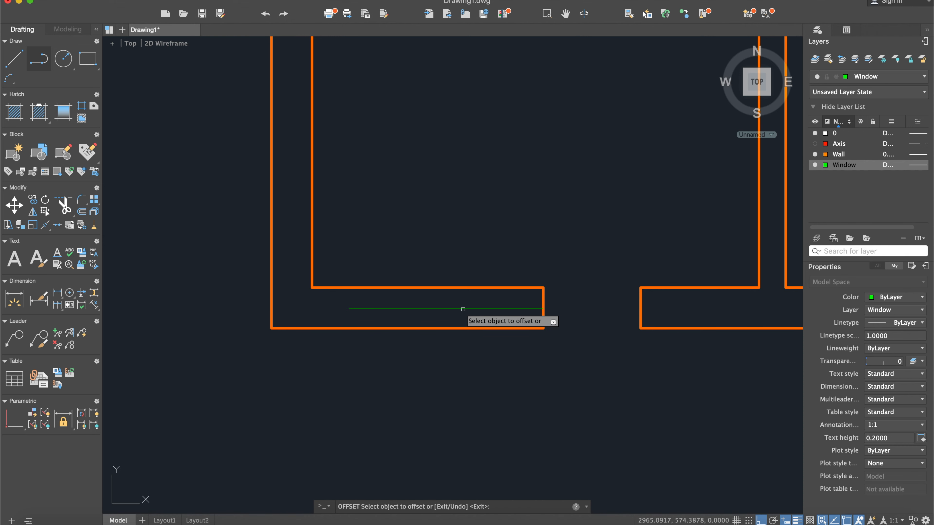
{"action": "left_click", "coordinate": [543, 294]}
{"action": "left_click", "coordinate": [506, 302]}
{"action": "key", "text": "Escape"}
- Offset the window's centre line by 3 to both its upper and lower sides
{"action": "type", "text": "of"}
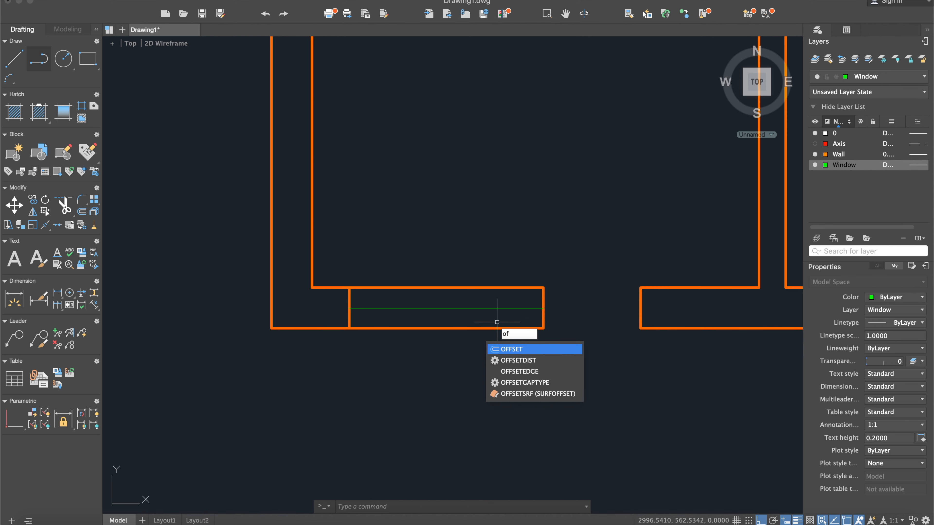
{"action": "key", "text": "Return"}
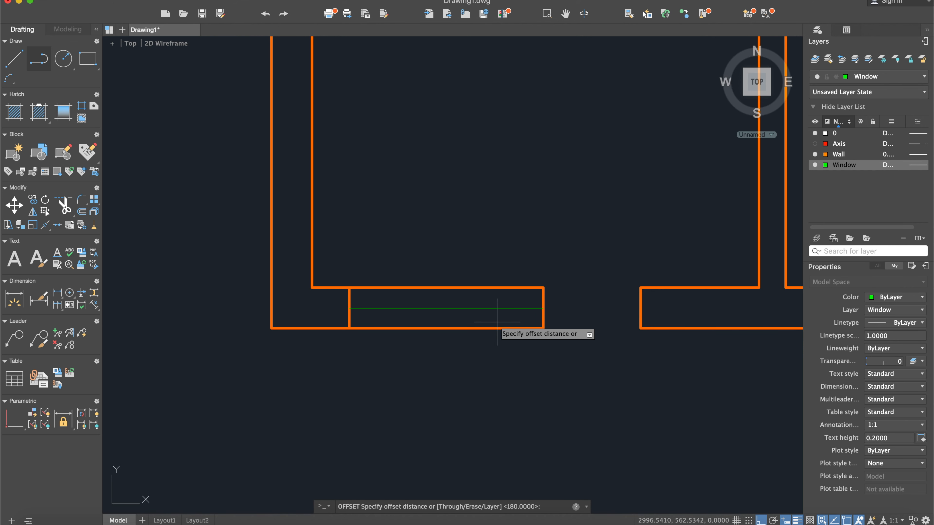
{"action": "type", "text": "3"}
{"action": "key", "text": "Return"}
{"action": "left_click", "coordinate": [494, 308]}
{"action": "left_click", "coordinate": [493, 306]}
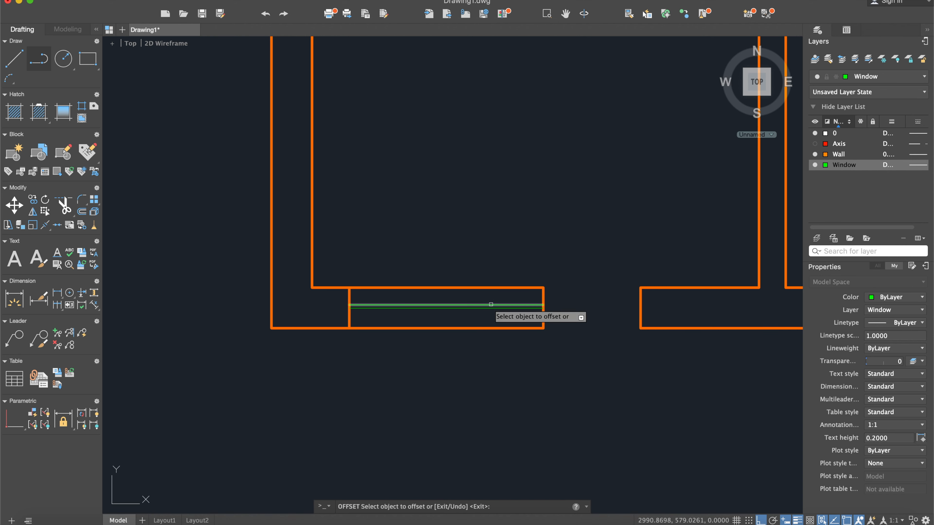
{"action": "left_click", "coordinate": [489, 309]}
{"action": "left_click", "coordinate": [485, 316]}
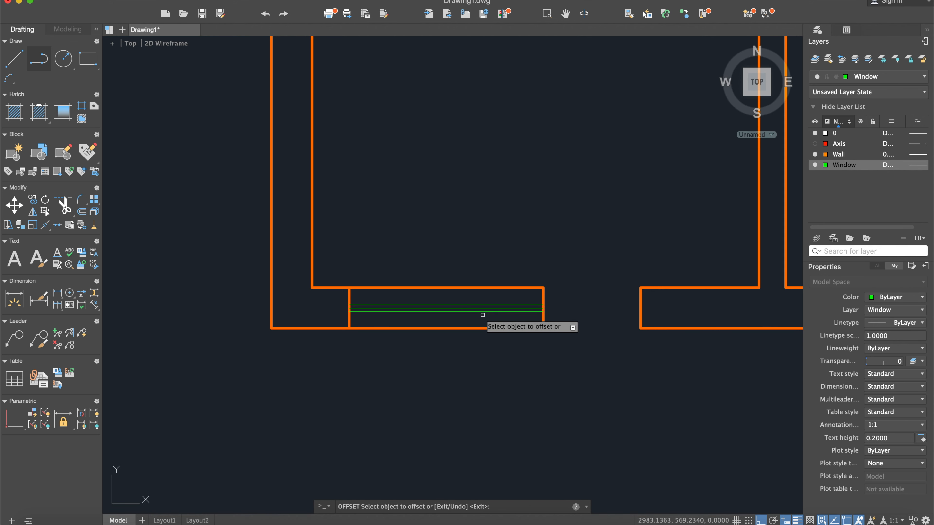
{"action": "key", "text": "Escape"}
- Delete the original centre line between the window's two offset lines
{"action": "scroll", "coordinate": [429, 308], "scroll_direction": "up", "scroll_amount": 3}
{"action": "left_click", "coordinate": [430, 306]}
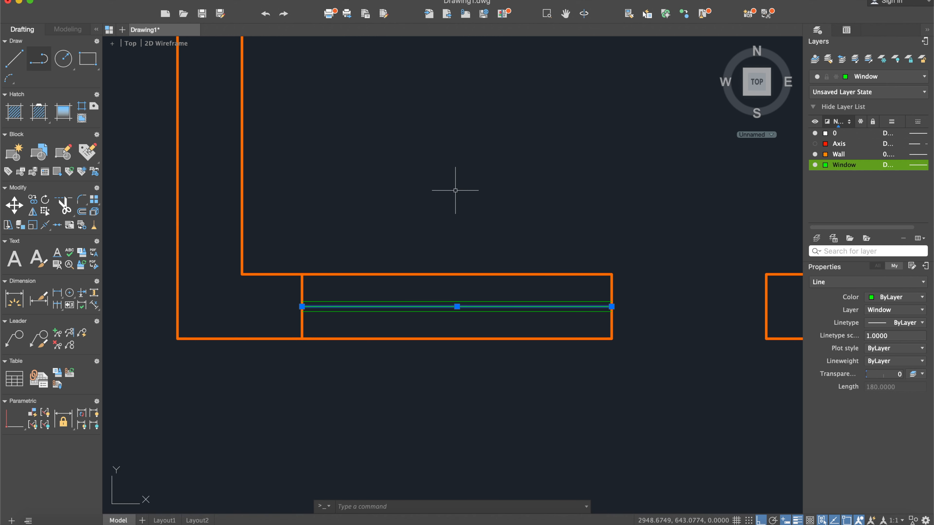
{"action": "scroll", "coordinate": [441, 314], "scroll_direction": "up", "scroll_amount": 6}
{"action": "scroll", "coordinate": [448, 316], "scroll_direction": "down", "scroll_amount": 2}
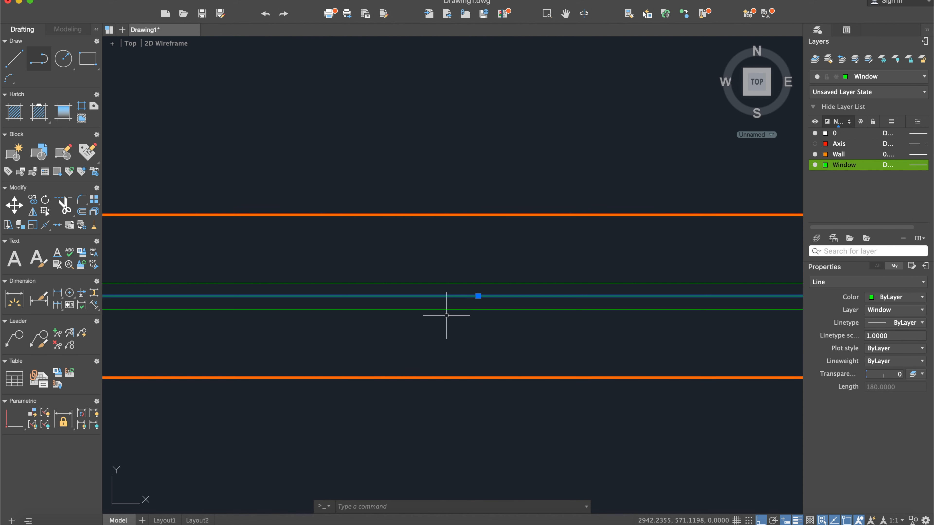
{"action": "key", "text": "Escape"}
{"action": "scroll", "coordinate": [446, 313], "scroll_direction": "down", "scroll_amount": 4}
{"action": "scroll", "coordinate": [577, 307], "scroll_direction": "down", "scroll_amount": 2}
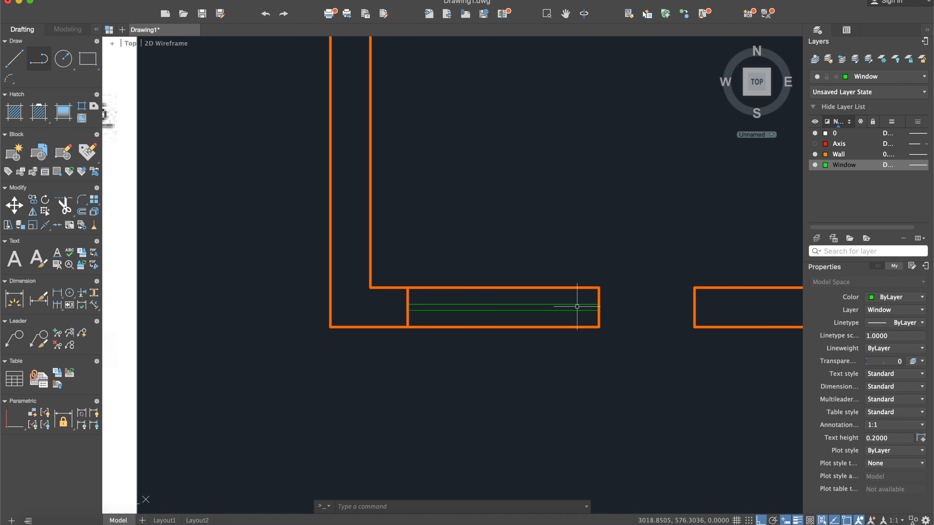
{"action": "scroll", "coordinate": [618, 294], "scroll_direction": "down", "scroll_amount": 2}
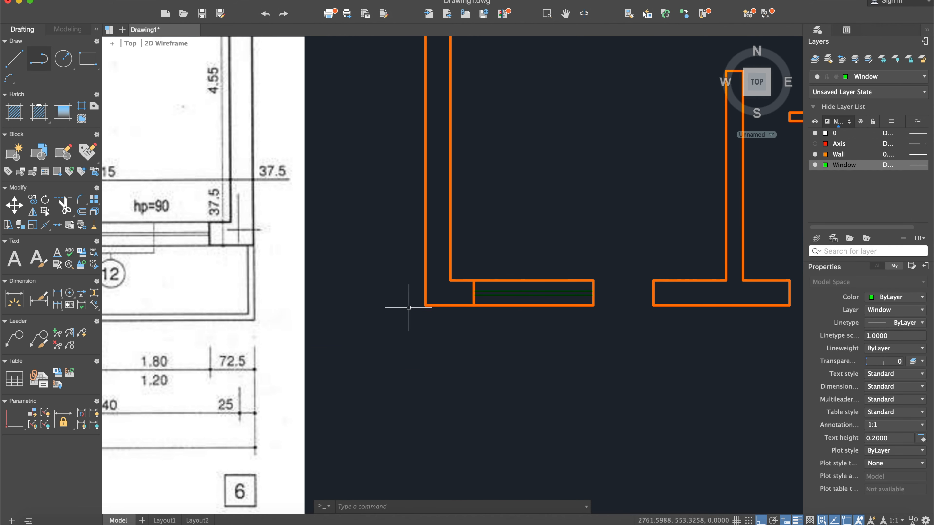
{"action": "scroll", "coordinate": [404, 308], "scroll_direction": "down", "scroll_amount": 2}
{"action": "scroll", "coordinate": [384, 301], "scroll_direction": "down", "scroll_amount": 2}
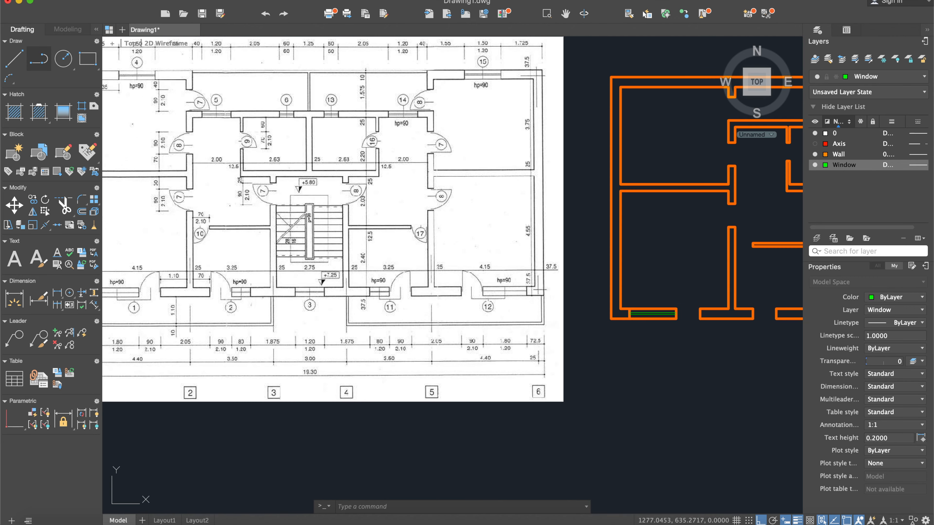
- Draw the first balcony door's leaf as a 90-long line upward from the midpoint of its right jamb
{"action": "middle_click_drag", "start_coordinate": [171, 293], "coordinate": [253, 279]}
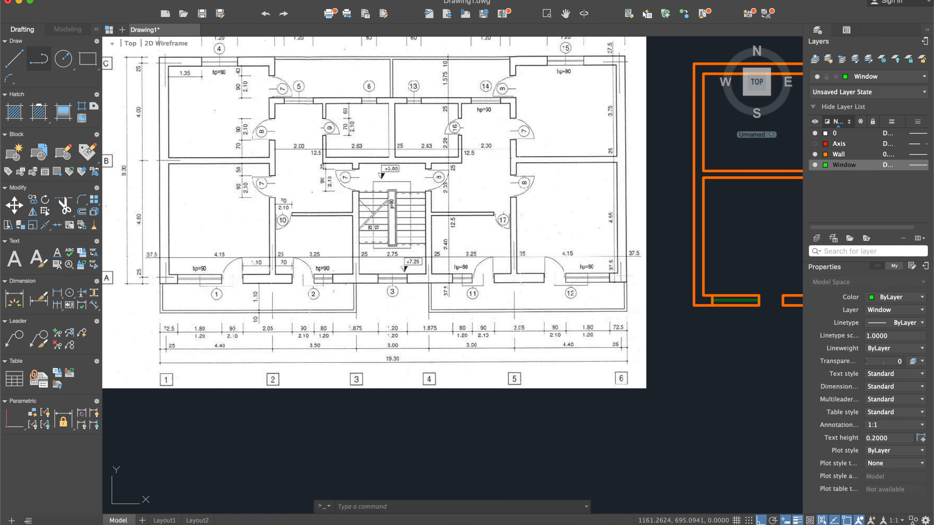
{"action": "scroll", "coordinate": [250, 270], "scroll_direction": "up", "scroll_amount": 2}
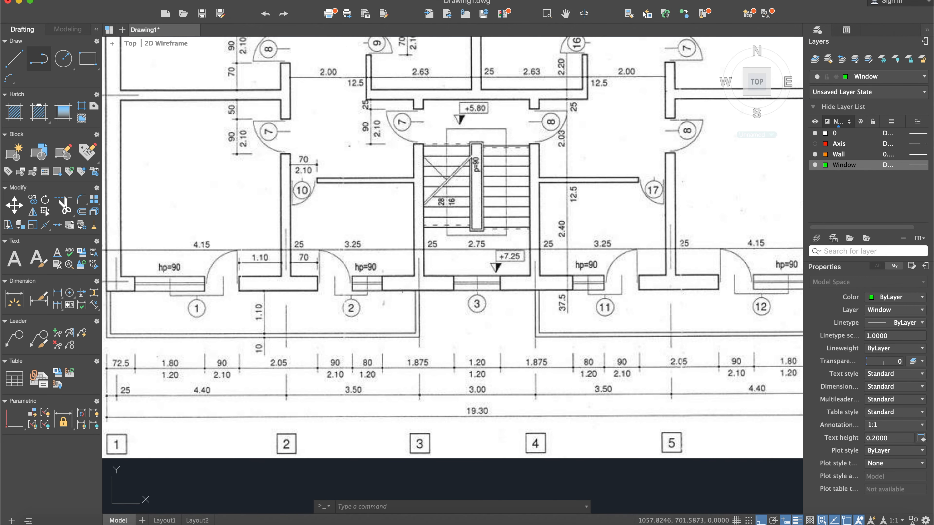
{"action": "scroll", "coordinate": [221, 291], "scroll_direction": "down", "scroll_amount": 5}
{"action": "scroll", "coordinate": [444, 281], "scroll_direction": "up", "scroll_amount": 4}
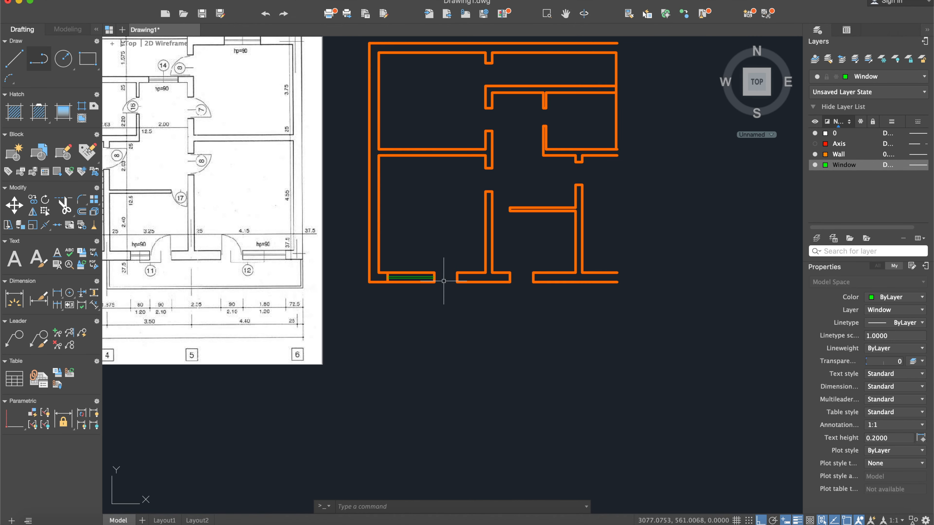
{"action": "left_click", "coordinate": [13, 58]}
{"action": "scroll", "coordinate": [442, 272], "scroll_direction": "up", "scroll_amount": 4}
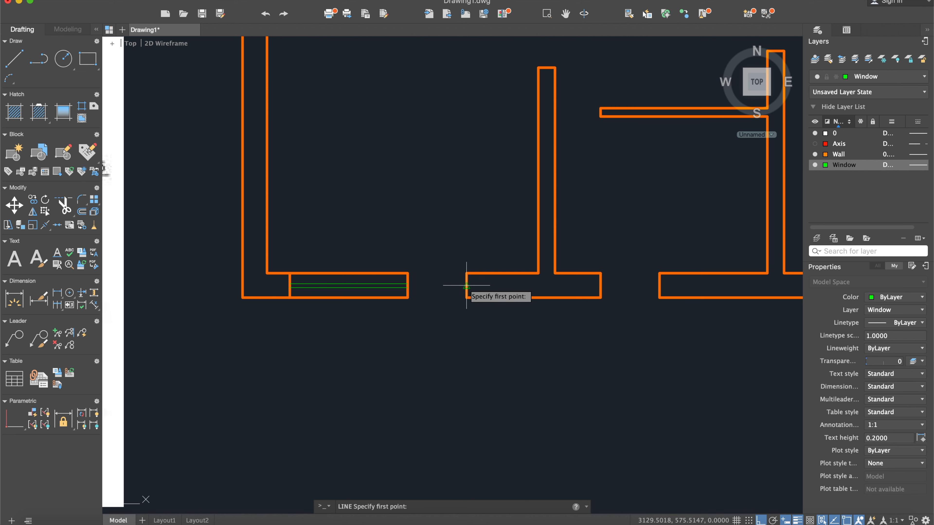
{"action": "left_click", "coordinate": [466, 285]}
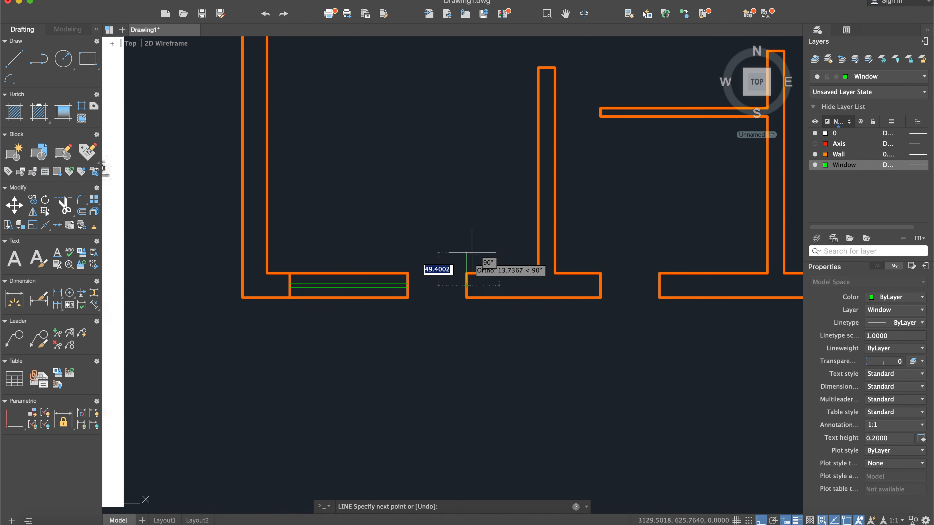
{"action": "left_click", "coordinate": [462, 220]}
{"action": "key", "text": "Return"}
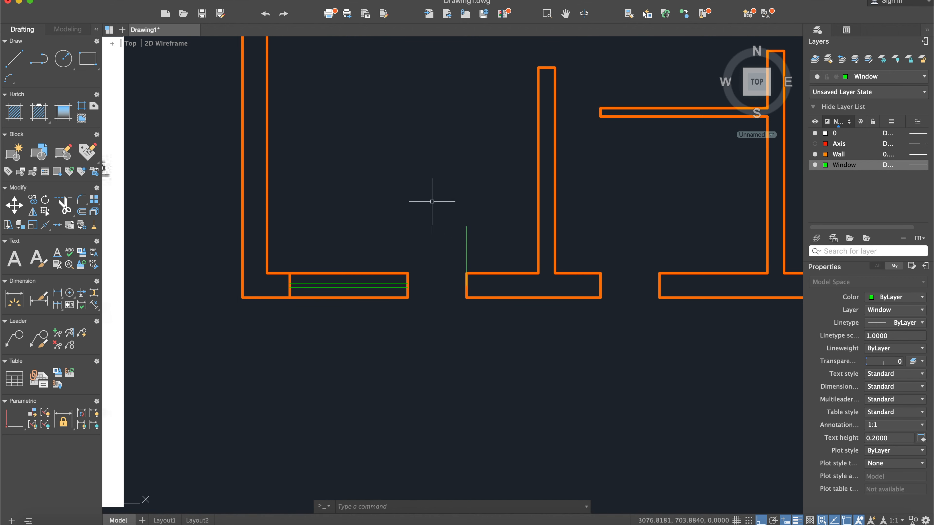
- Draw the first balcony door's swing with a Start, Center, End arc from the leaf's tip, centred on the right jamb's midpoint, to the left jamb
{"action": "middle_click_drag", "start_coordinate": [377, 186], "coordinate": [420, 193]}
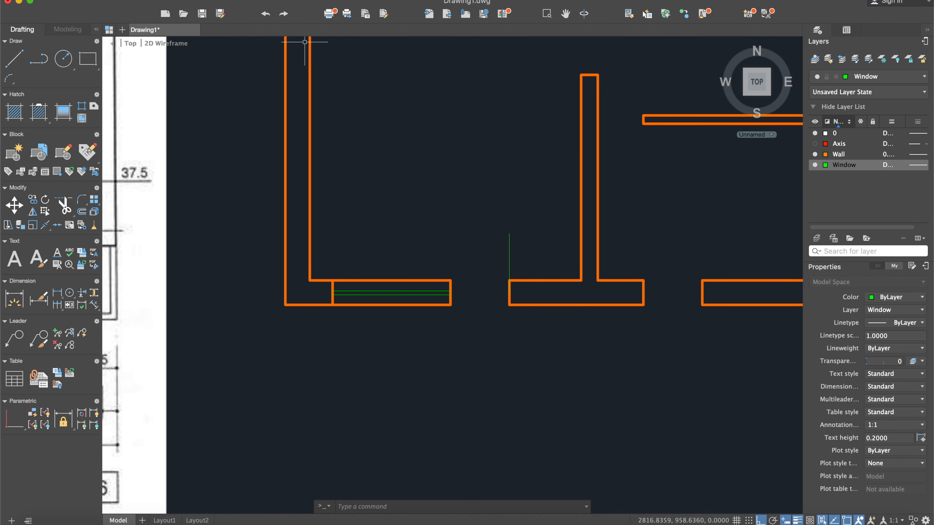
{"action": "left_click", "coordinate": [281, 1]}
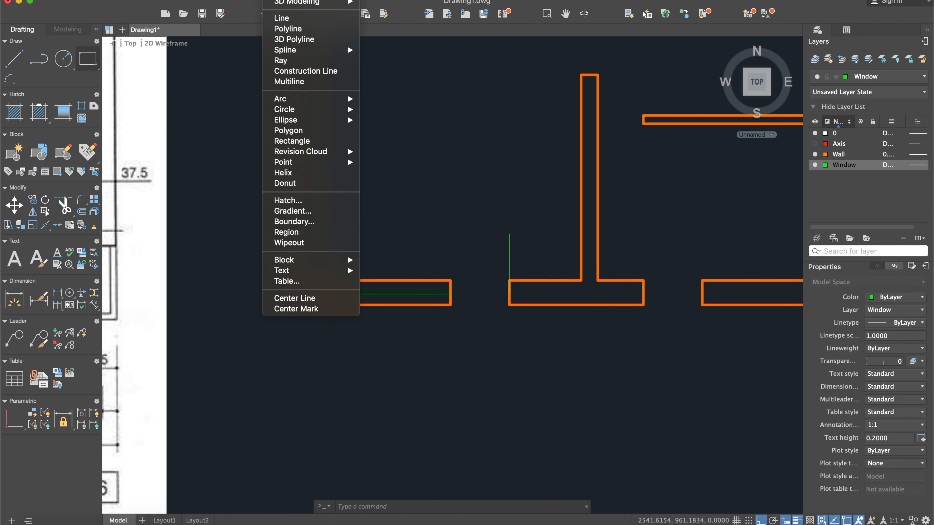
{"action": "mouse_move", "coordinate": [297, 99]}
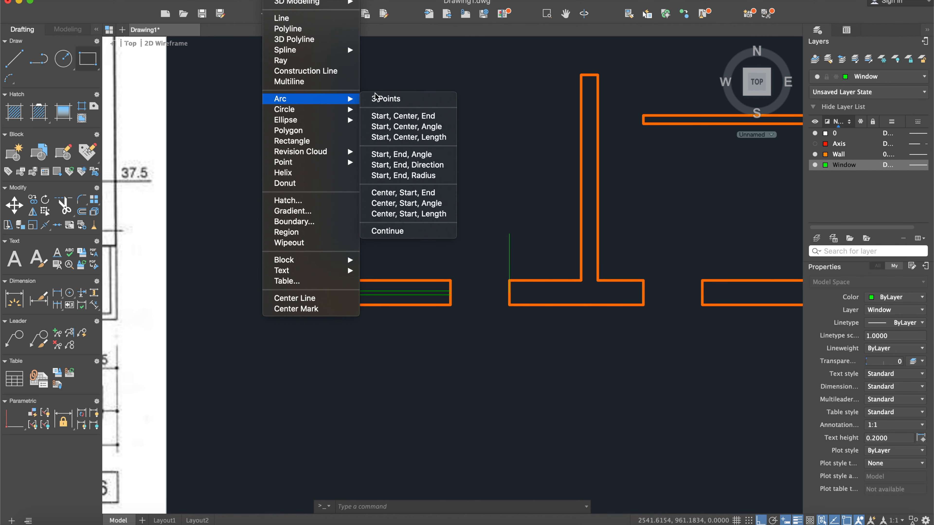
{"action": "left_click", "coordinate": [394, 122]}
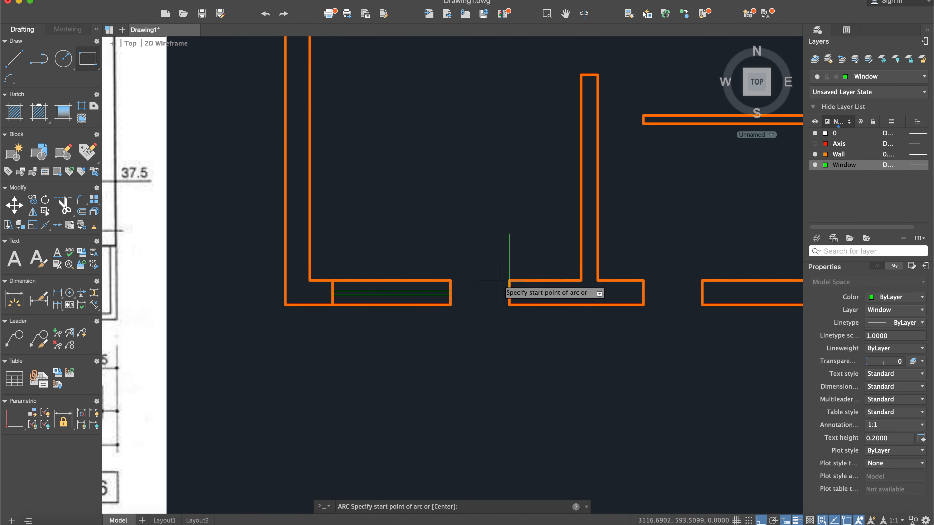
{"action": "left_click", "coordinate": [509, 234]}
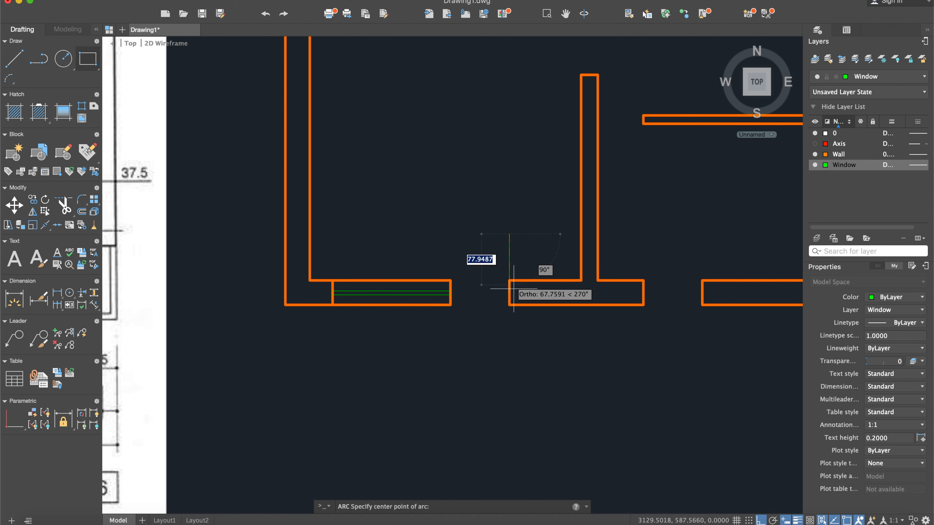
{"action": "left_click", "coordinate": [509, 292]}
{"action": "left_click", "coordinate": [455, 292]}
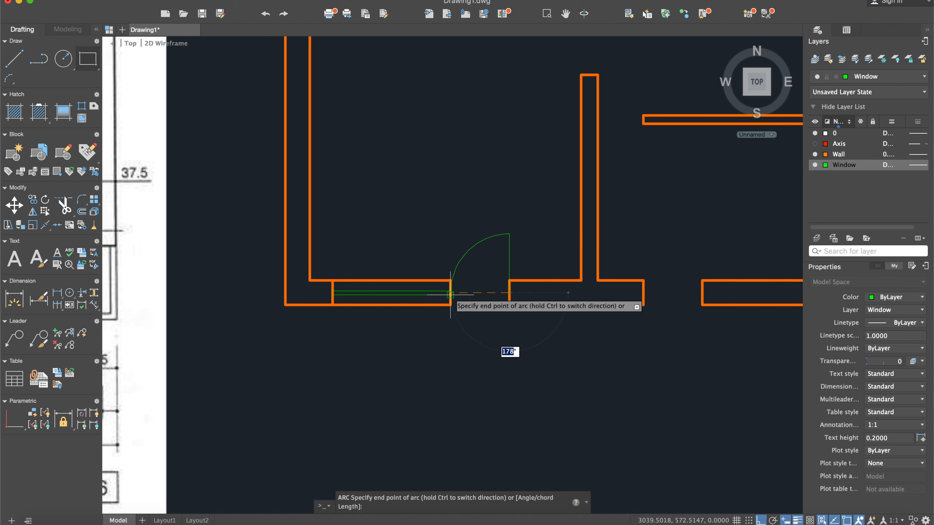
{"action": "scroll", "coordinate": [488, 272], "scroll_direction": "down", "scroll_amount": 5}
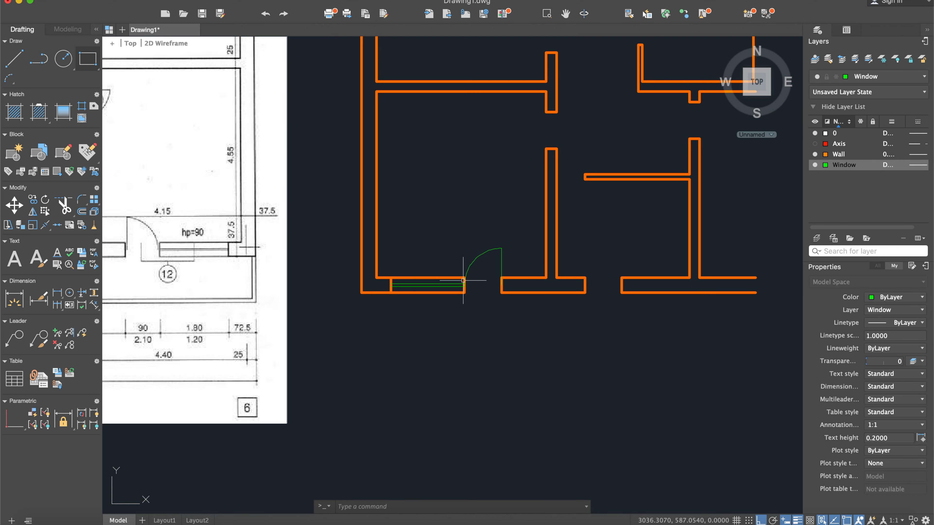
- Draw a line across the first balcony door opening between the midpoints of its two jambs
{"action": "middle_click_drag", "start_coordinate": [500, 294], "coordinate": [595, 288]}
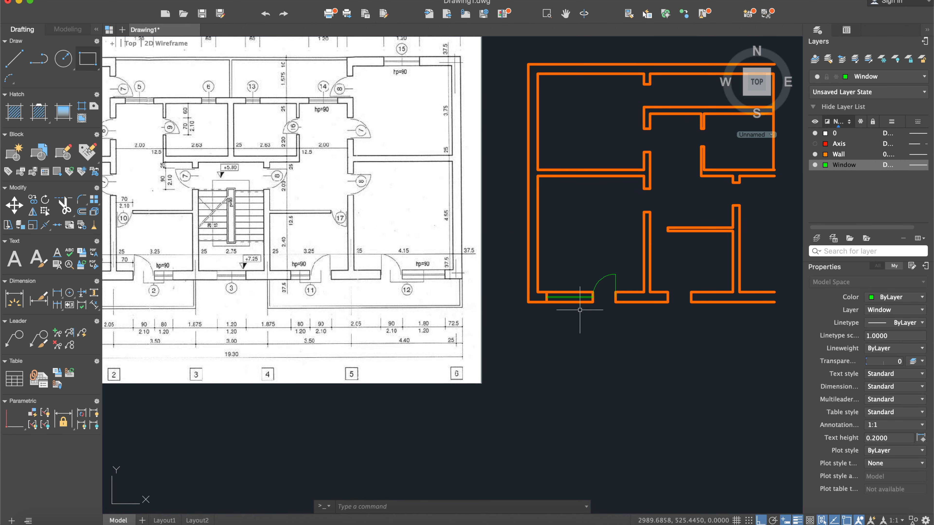
{"action": "left_click", "coordinate": [14, 59]}
{"action": "scroll", "coordinate": [607, 294], "scroll_direction": "up", "scroll_amount": 6}
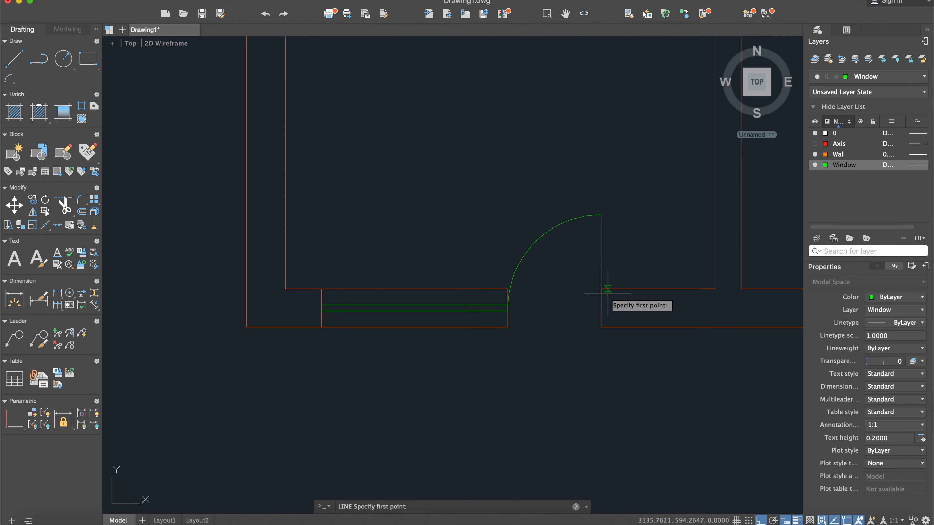
{"action": "left_click", "coordinate": [601, 308]}
{"action": "left_click", "coordinate": [508, 308]}
{"action": "key", "text": "Return"}
{"action": "scroll", "coordinate": [542, 255], "scroll_direction": "down", "scroll_amount": 6}
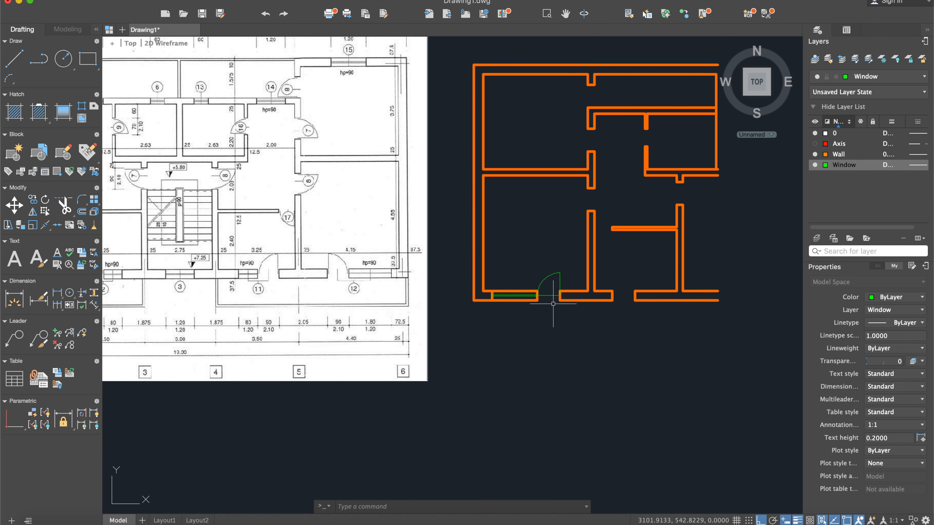
- Draw the lower-left room's interior door leaf as a 90-long line leftward from the midpoint of the opening's upper wall end
{"action": "scroll", "coordinate": [553, 304], "scroll_direction": "up", "scroll_amount": 5}
{"action": "scroll", "coordinate": [550, 278], "scroll_direction": "down", "scroll_amount": 4}
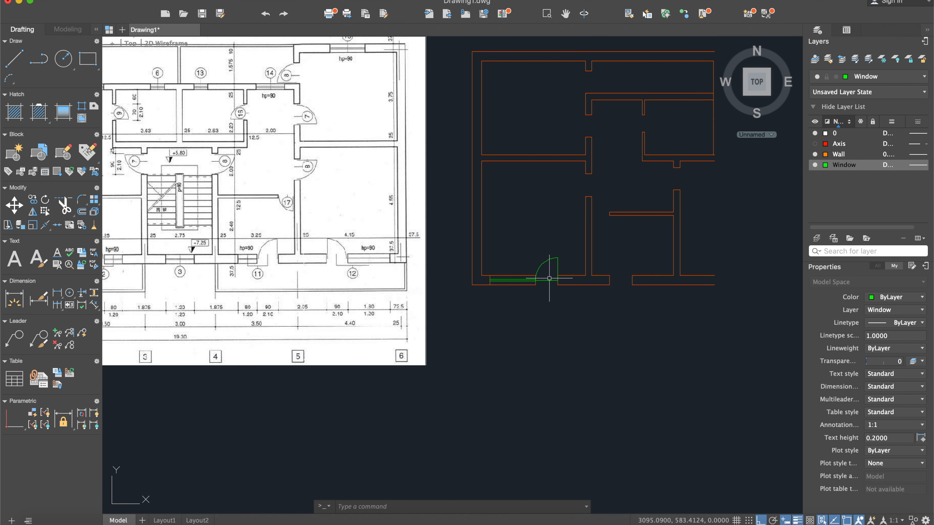
{"action": "scroll", "coordinate": [549, 280], "scroll_direction": "down", "scroll_amount": 3}
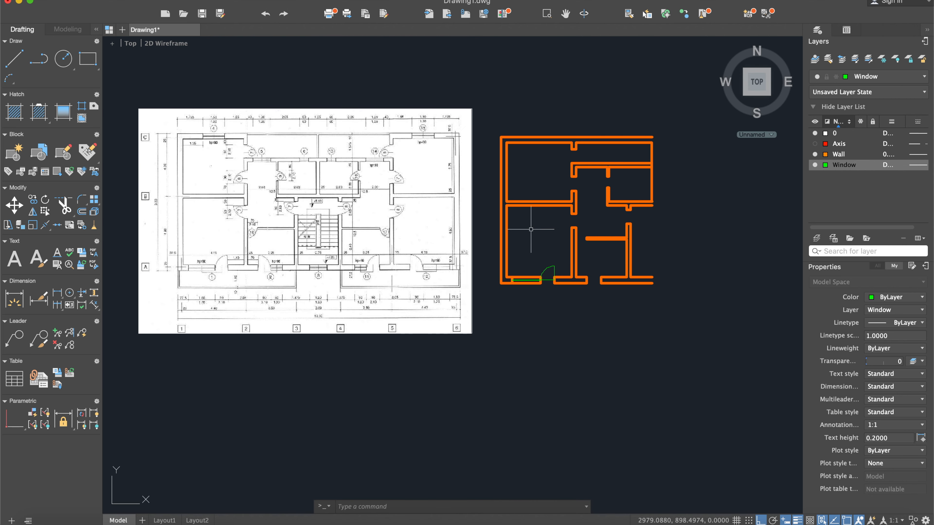
{"action": "scroll", "coordinate": [214, 199], "scroll_direction": "up", "scroll_amount": 5}
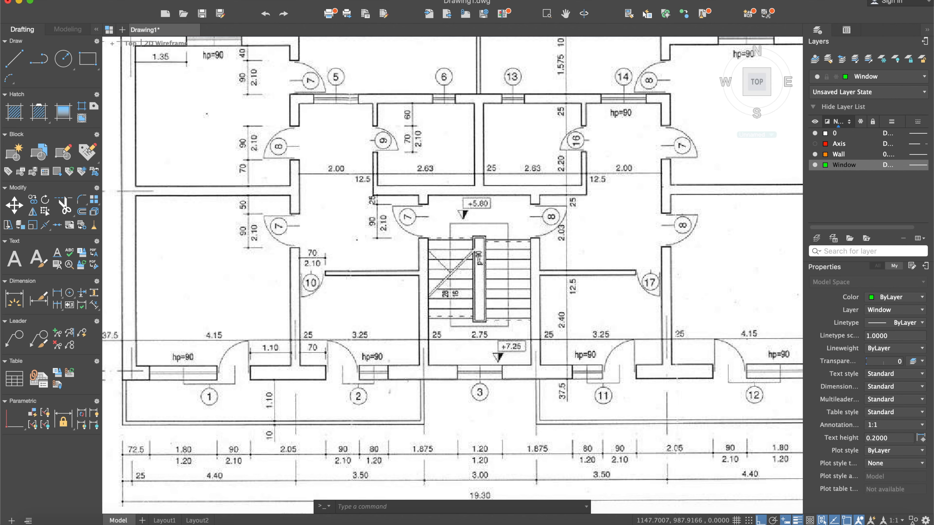
{"action": "scroll", "coordinate": [512, 283], "scroll_direction": "down", "scroll_amount": 5}
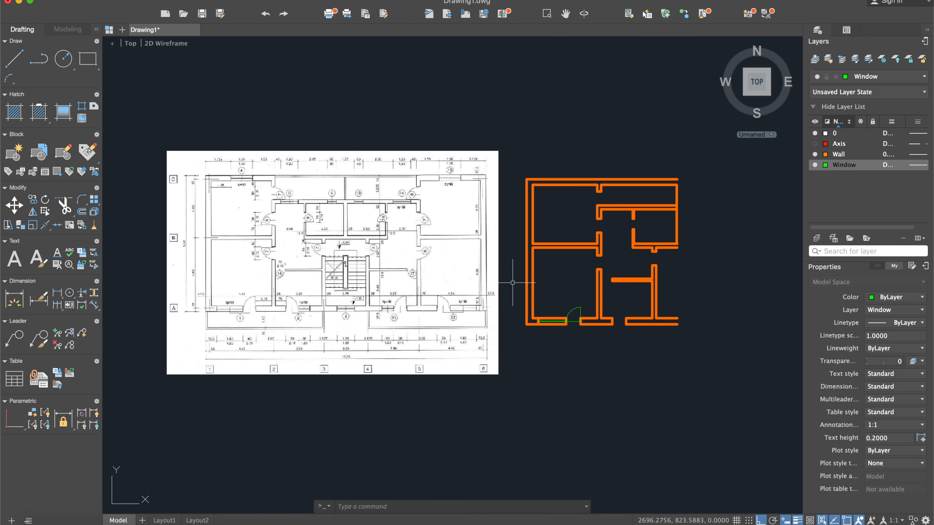
{"action": "scroll", "coordinate": [538, 247], "scroll_direction": "up", "scroll_amount": 5}
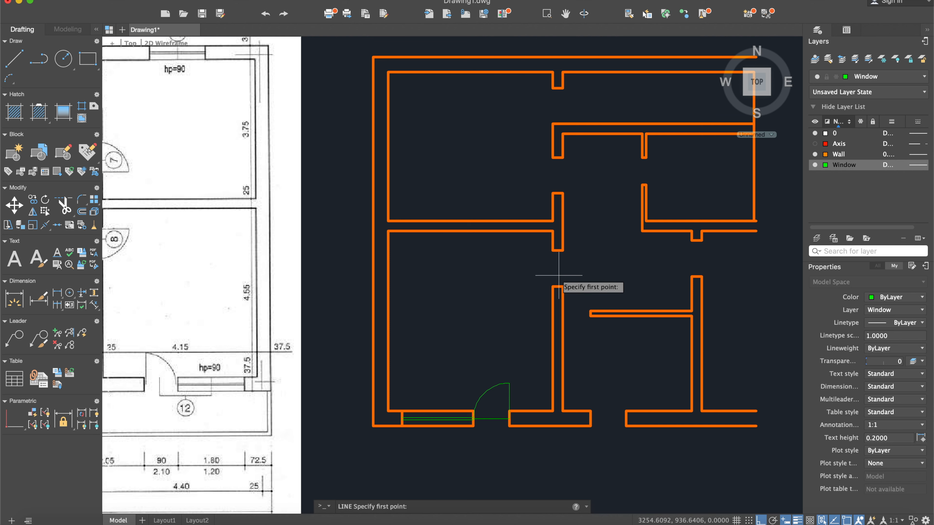
{"action": "scroll", "coordinate": [558, 251], "scroll_direction": "up", "scroll_amount": 3}
{"action": "left_click", "coordinate": [558, 250]}
{"action": "type", "text": "90"}
{"action": "key", "text": "Return"}
{"action": "key", "text": "Return"}
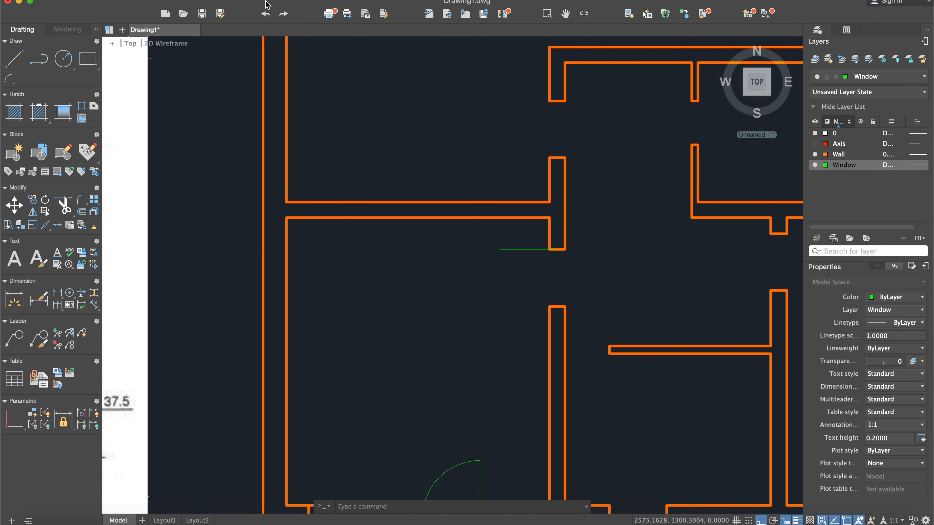
- Draw the interior door's swing with a Start, Center, End arc from the leaf's tip to the midpoint of the lower wall end
{"action": "left_click", "coordinate": [274, 1]}
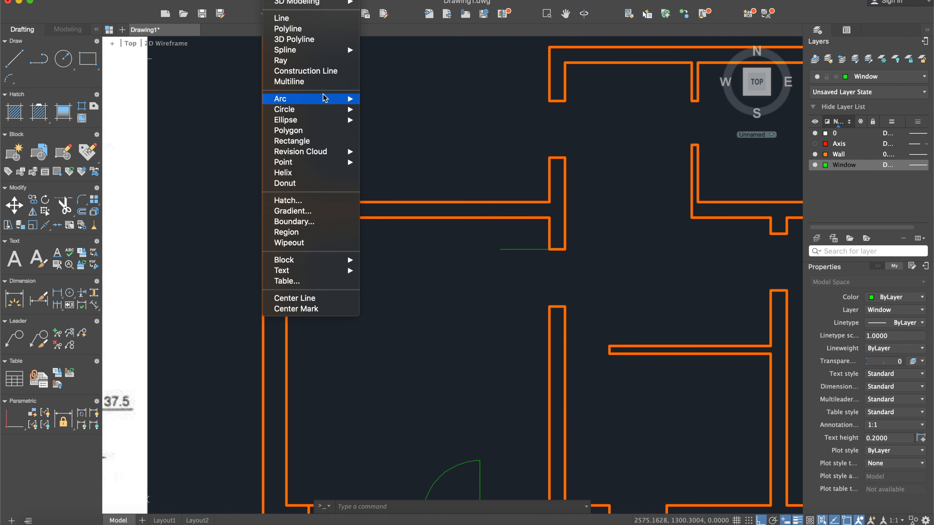
{"action": "mouse_move", "coordinate": [323, 97]}
{"action": "left_click", "coordinate": [390, 116]}
{"action": "scroll", "coordinate": [565, 275], "scroll_direction": "up", "scroll_amount": 3}
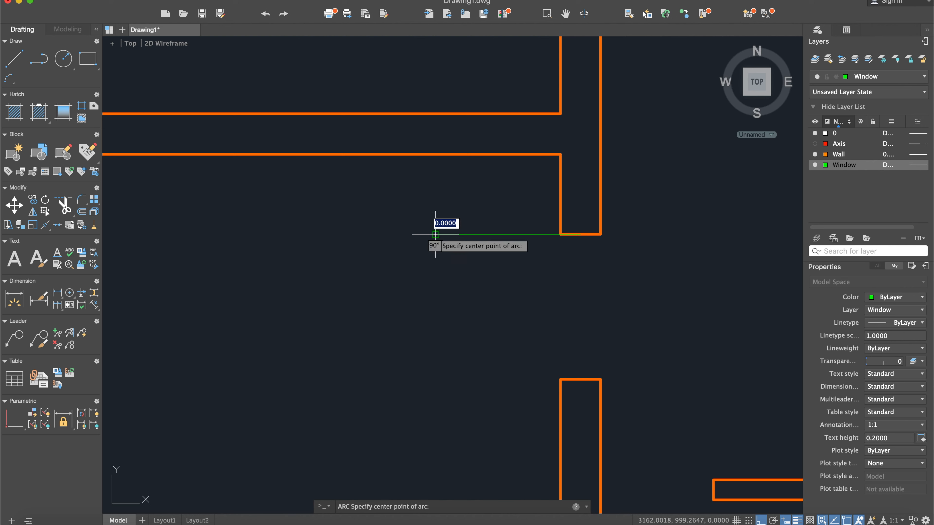
{"action": "left_click", "coordinate": [580, 234]}
{"action": "left_click", "coordinate": [580, 378]}
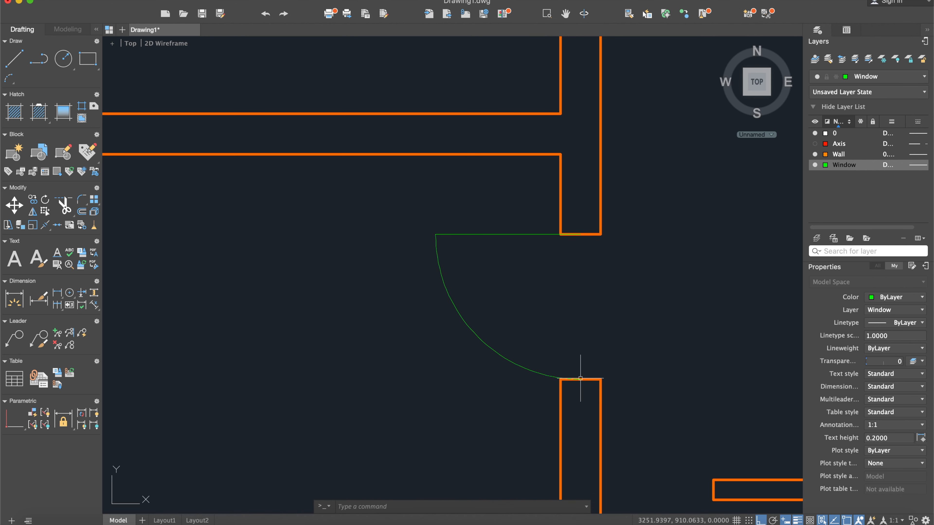
{"action": "scroll", "coordinate": [598, 319], "scroll_direction": "down", "scroll_amount": 10}
- Draw a line across the second balcony door opening between the jamb midpoints, continuing as a 90-long leaf upward from the left jamb
{"action": "middle_click_drag", "start_coordinate": [527, 322], "coordinate": [556, 303]}
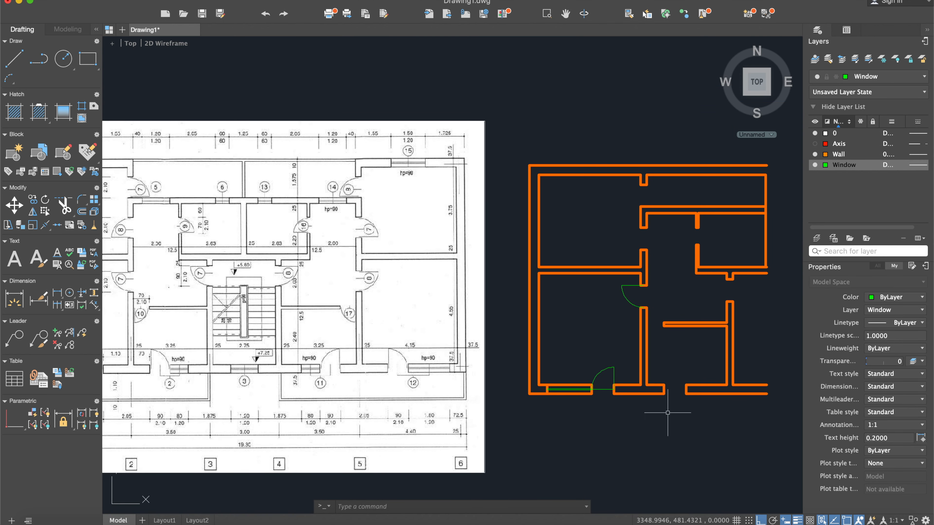
{"action": "middle_click_drag", "start_coordinate": [652, 403], "coordinate": [683, 387]}
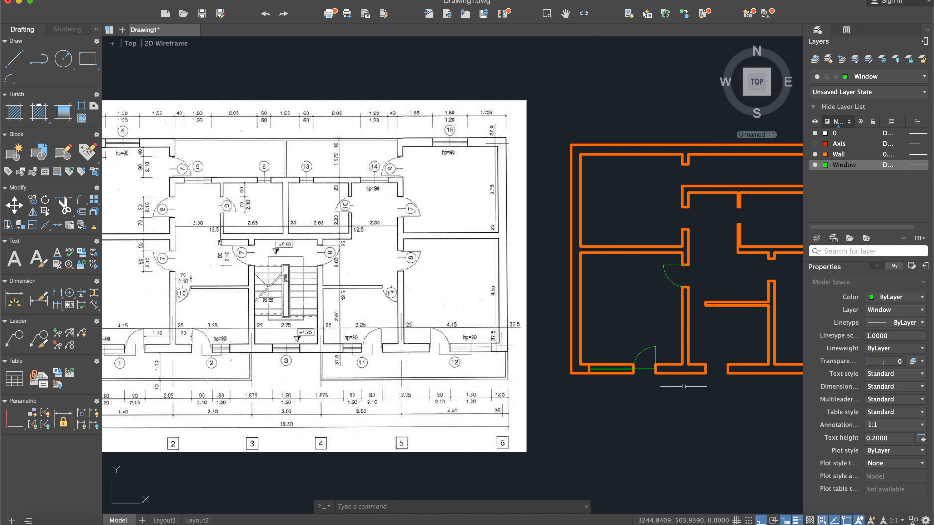
{"action": "scroll", "coordinate": [271, 330], "scroll_direction": "up", "scroll_amount": 3}
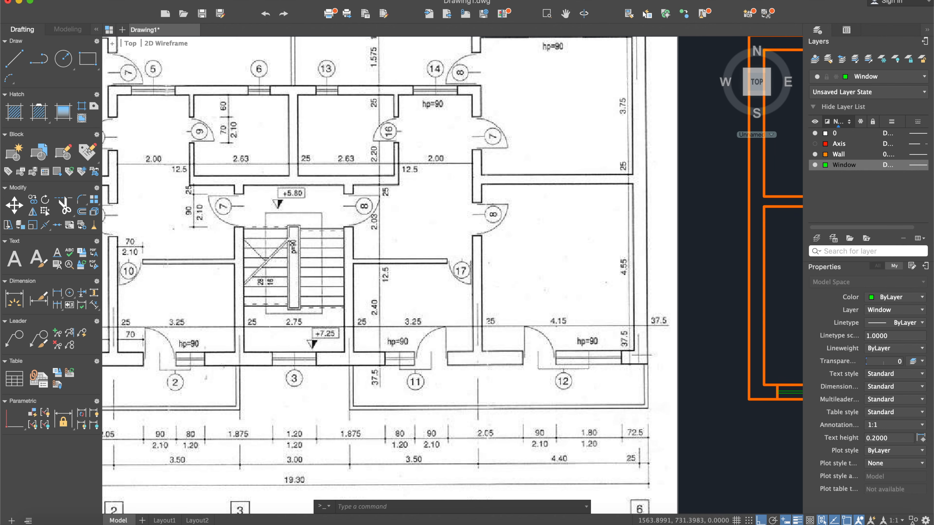
{"action": "scroll", "coordinate": [272, 330], "scroll_direction": "down", "scroll_amount": 3}
{"action": "middle_click_drag", "start_coordinate": [684, 354], "coordinate": [588, 344]}
{"action": "left_click", "coordinate": [18, 58]}
{"action": "scroll", "coordinate": [607, 323], "scroll_direction": "up", "scroll_amount": 6}
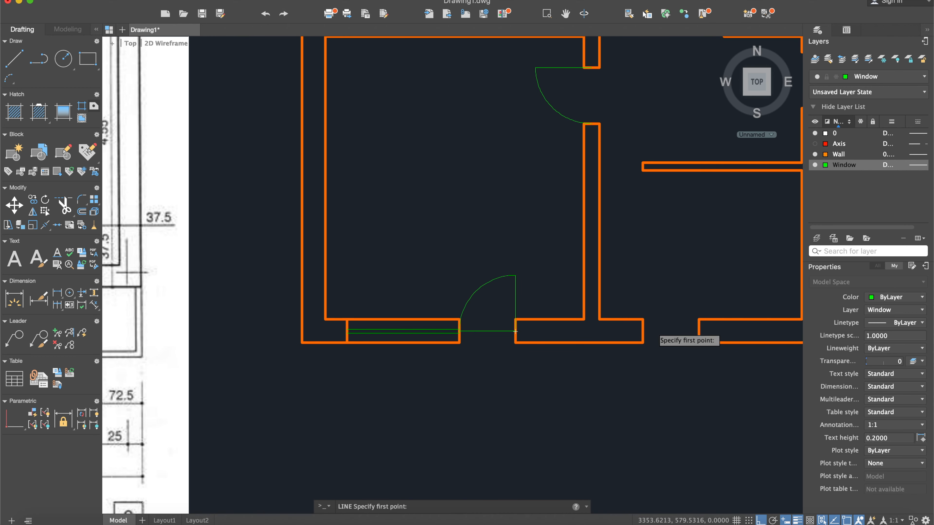
{"action": "scroll", "coordinate": [515, 331], "scroll_direction": "right", "scroll_amount": 5}
{"action": "scroll", "coordinate": [563, 308], "scroll_direction": "up", "scroll_amount": 6}
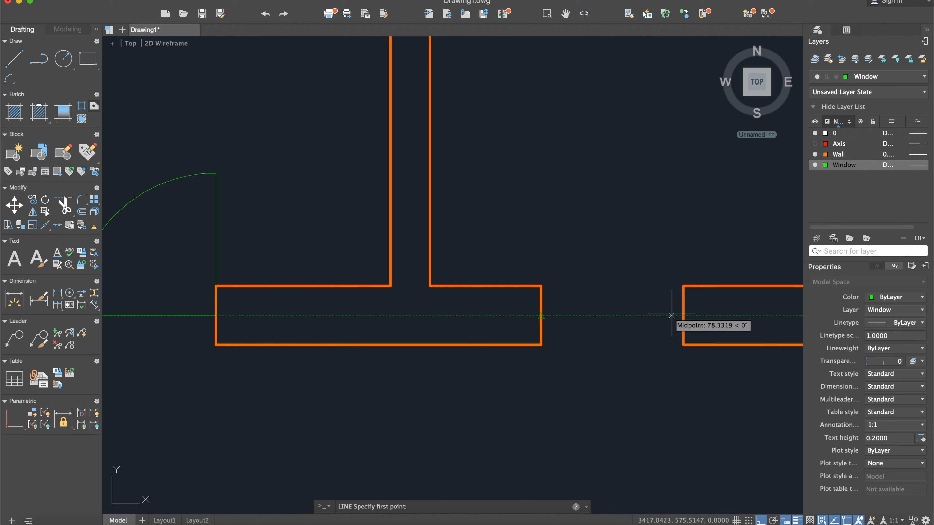
{"action": "left_click", "coordinate": [683, 315]}
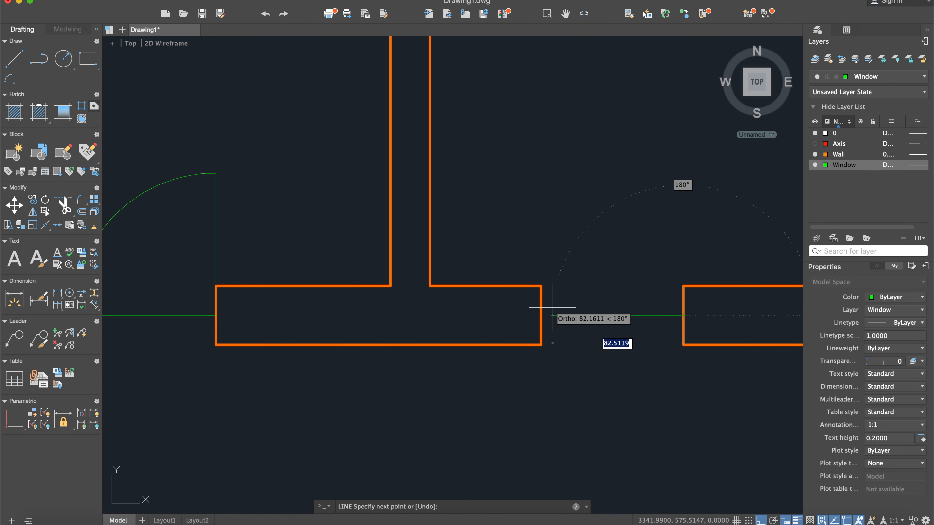
{"action": "left_click", "coordinate": [539, 316]}
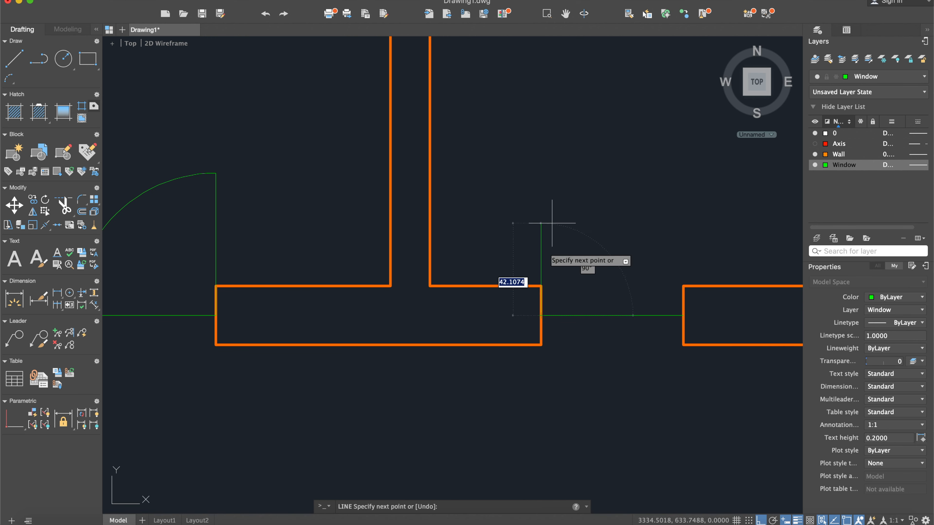
{"action": "type", "text": "90"}
{"action": "key", "text": "Return"}
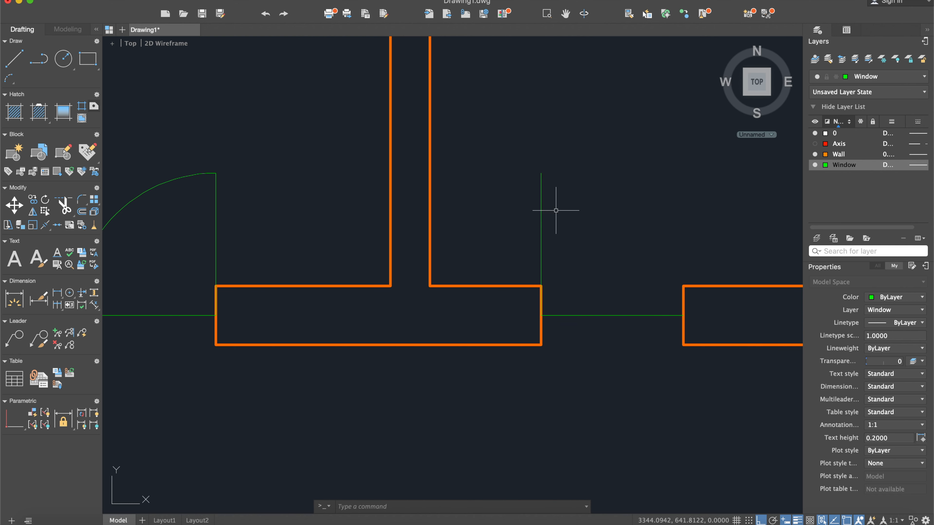
- Draw the second balcony door's swing with a Start, Center, End arc from the opposite jamb's midpoint to the leaf's tip
{"action": "left_click", "coordinate": [273, 1]}
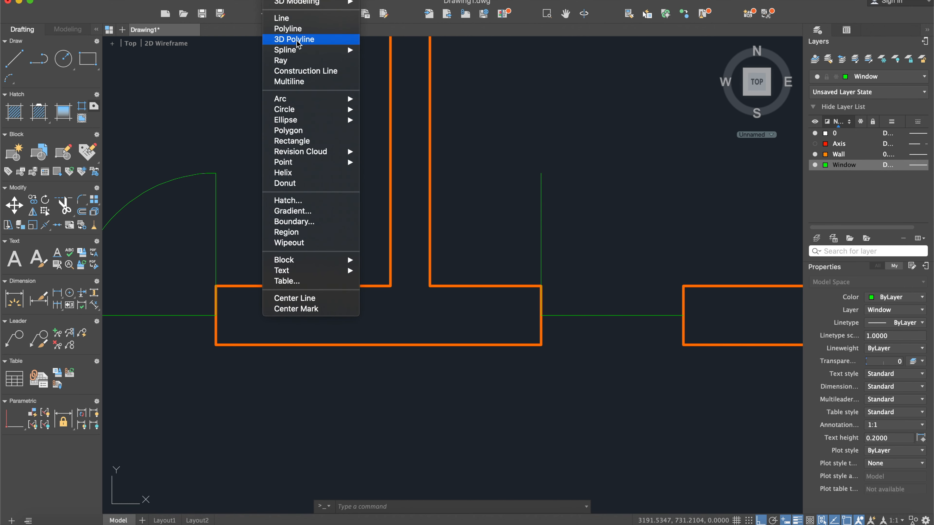
{"action": "mouse_move", "coordinate": [309, 100]}
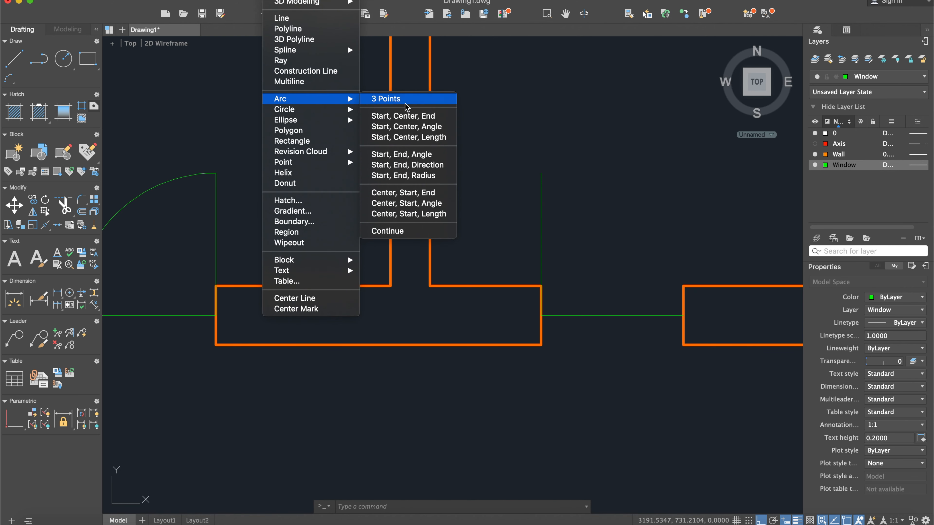
{"action": "left_click", "coordinate": [419, 116]}
{"action": "mouse_move", "coordinate": [567, 247]}
{"action": "middle_mouse_down"}
{"action": "mouse_move", "coordinate": [448, 220]}
{"action": "mouse_move", "coordinate": [447, 261]}
{"action": "middle_mouse_up"}
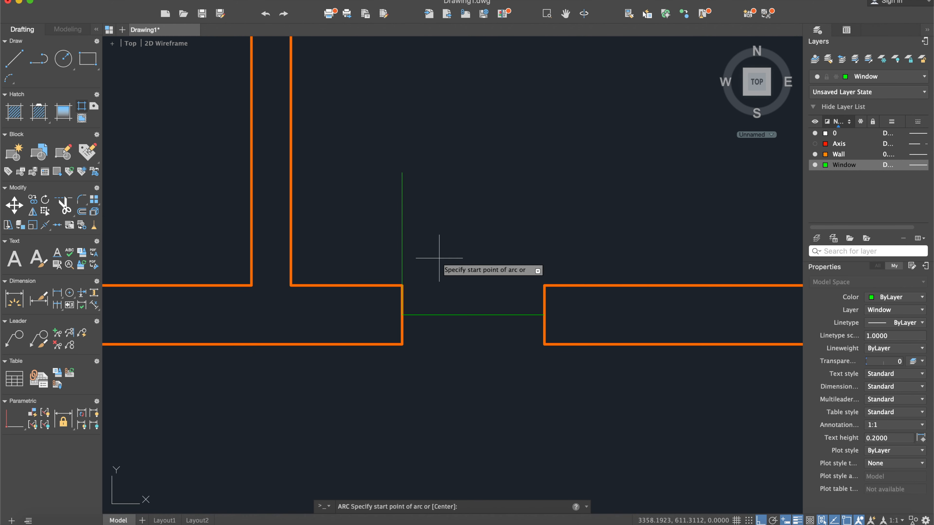
{"action": "left_click", "coordinate": [544, 315]}
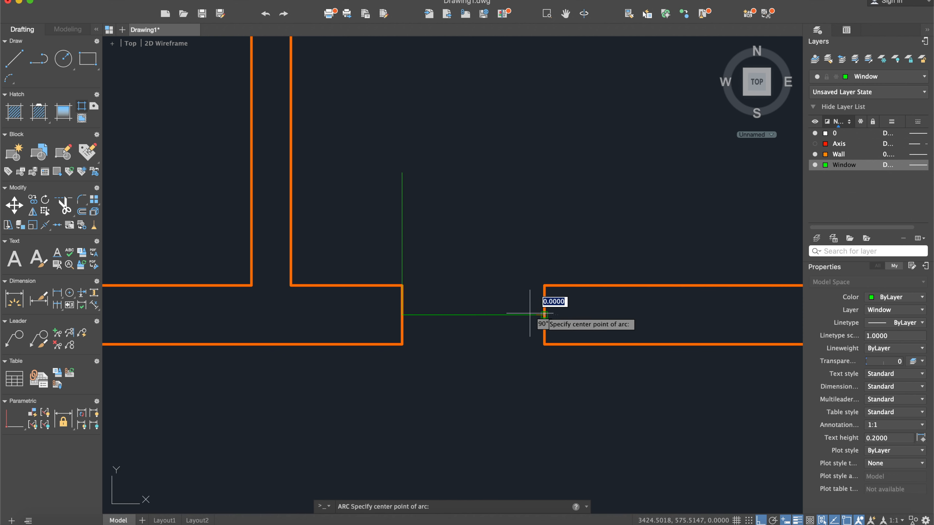
{"action": "left_click", "coordinate": [402, 315]}
{"action": "left_click", "coordinate": [402, 173]}
- Examine the reference plan's lower wall for the width of the window beside the second balcony door
{"action": "scroll", "coordinate": [415, 309], "scroll_direction": "down", "scroll_amount": 2}
{"action": "scroll", "coordinate": [415, 309], "scroll_direction": "down", "scroll_amount": 3}
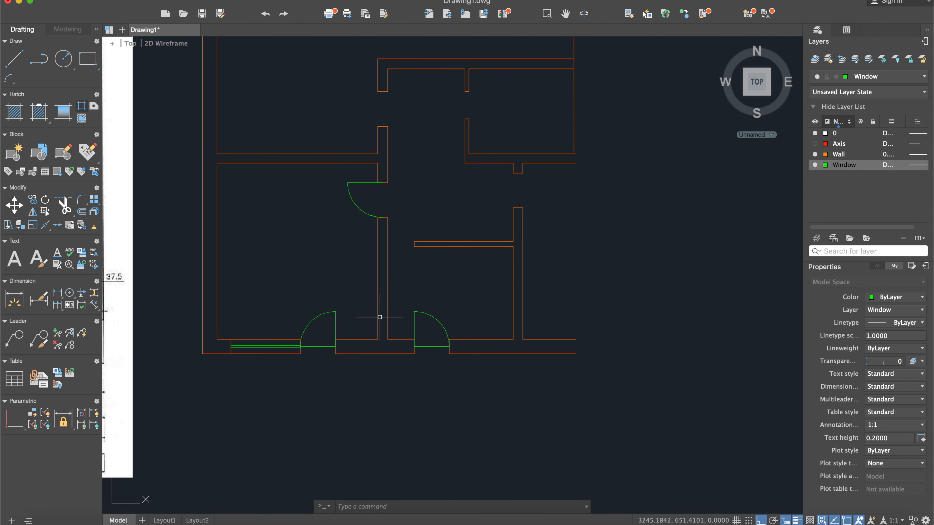
{"action": "middle_click_drag", "start_coordinate": [260, 327], "coordinate": [456, 307]}
{"action": "middle_click_drag", "start_coordinate": [298, 307], "coordinate": [454, 282]}
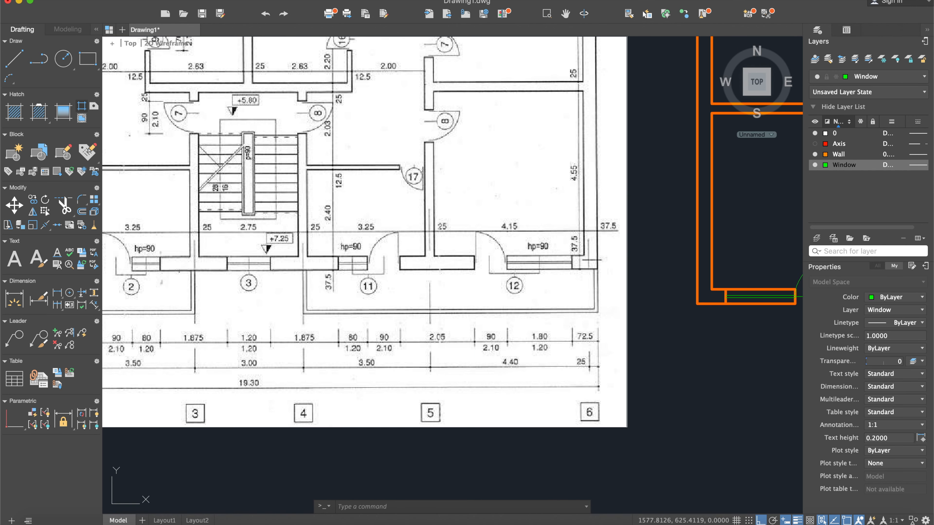
{"action": "middle_click_drag", "start_coordinate": [155, 256], "coordinate": [332, 263]}
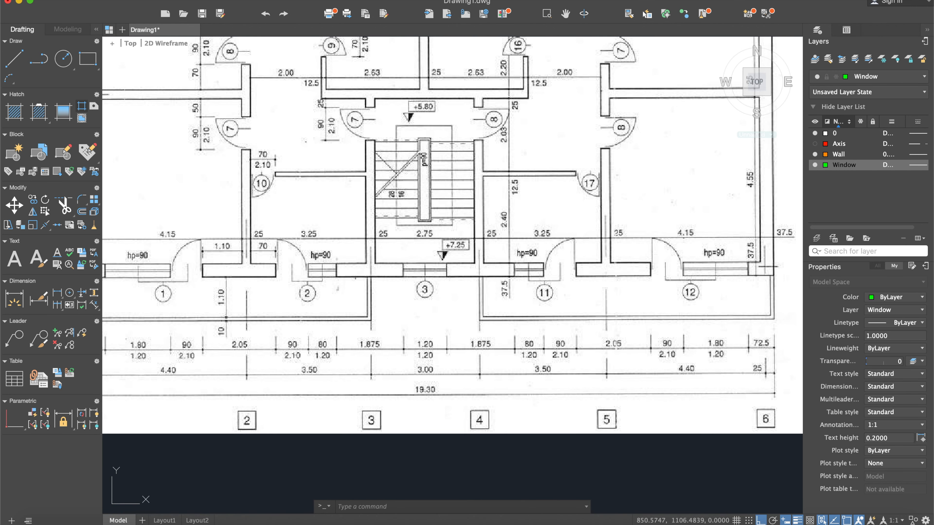
{"action": "left_click", "coordinate": [13, 57]}
{"action": "scroll", "coordinate": [320, 321], "scroll_direction": "up", "scroll_amount": 2}
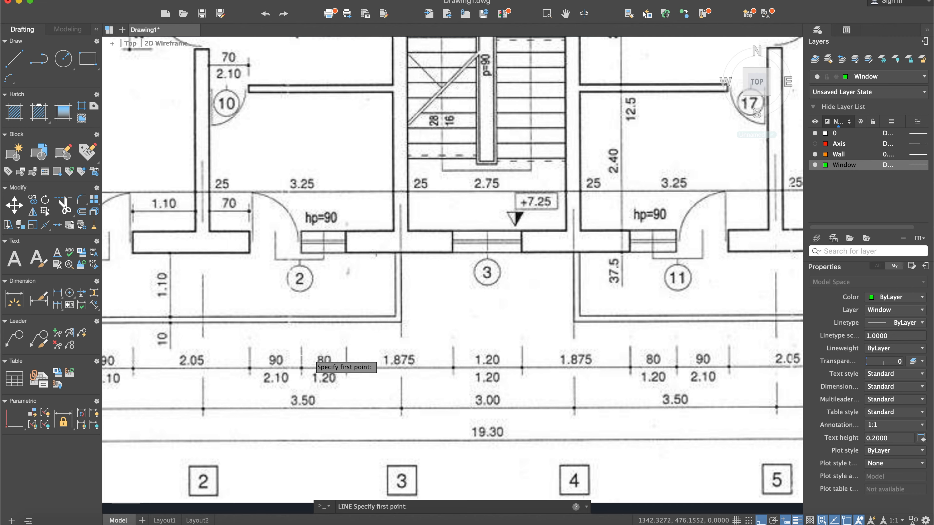
{"action": "scroll", "coordinate": [311, 357], "scroll_direction": "down", "scroll_amount": 4}
{"action": "middle_click_drag", "start_coordinate": [743, 341], "coordinate": [524, 312]}
{"action": "middle_click_drag", "start_coordinate": [635, 310], "coordinate": [476, 295]}
{"action": "scroll", "coordinate": [549, 303], "scroll_direction": "up", "scroll_amount": 2}
{"action": "scroll", "coordinate": [501, 290], "scroll_direction": "up", "scroll_amount": 3}
{"action": "key", "text": "Escape"}
- Offset the second balcony door's right jamb line 80 to the right to mark the window's far edge
{"action": "key", "text": "Return"}
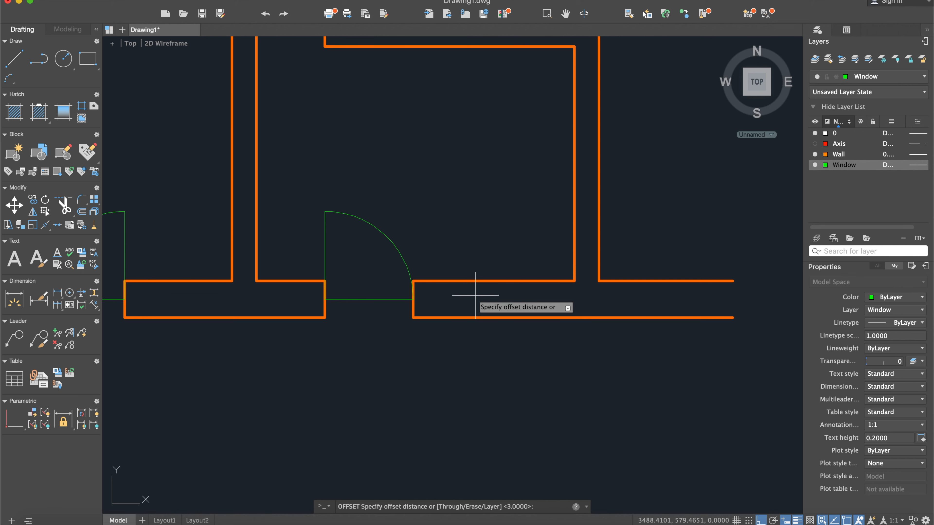
{"action": "type", "text": "80"}
{"action": "key", "text": "Return"}
{"action": "left_click", "coordinate": [412, 308]}
{"action": "left_click", "coordinate": [498, 295]}
{"action": "scroll", "coordinate": [465, 292], "scroll_direction": "up", "scroll_amount": 4}
{"action": "key", "text": "Escape"}
- Draw the window's centre line between the midpoints of the door jamb and the offset wall line
{"action": "left_click", "coordinate": [14, 58]}
{"action": "scroll", "coordinate": [386, 309], "scroll_direction": "up", "scroll_amount": 4}
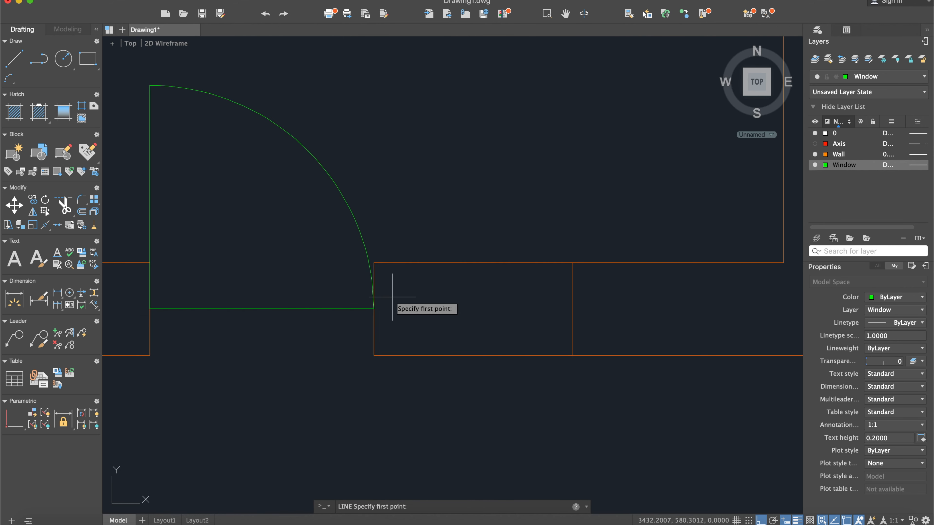
{"action": "left_click", "coordinate": [361, 317]}
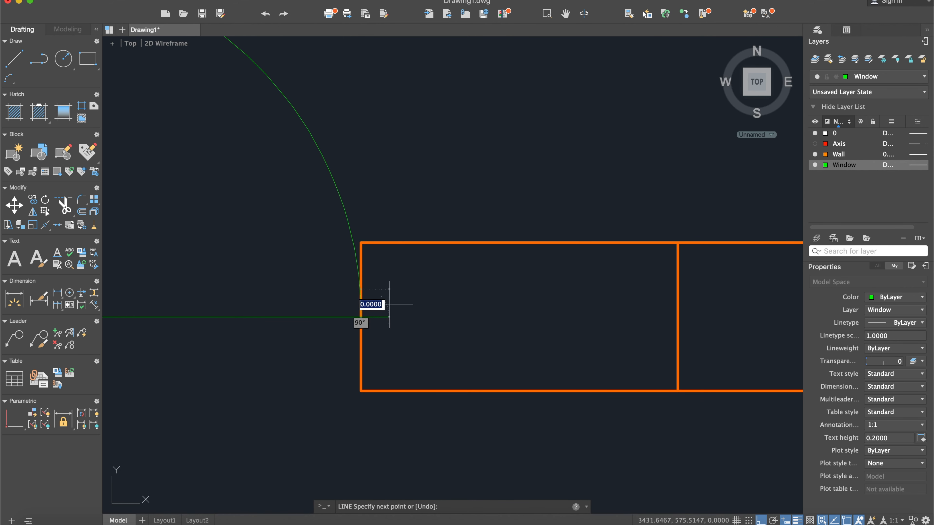
{"action": "left_click", "coordinate": [677, 317]}
{"action": "key", "text": "Escape"}
- Offset the window's centre line by 3 to both sides and delete the original centre line
{"action": "type", "text": "off"}
{"action": "key", "text": "Return"}
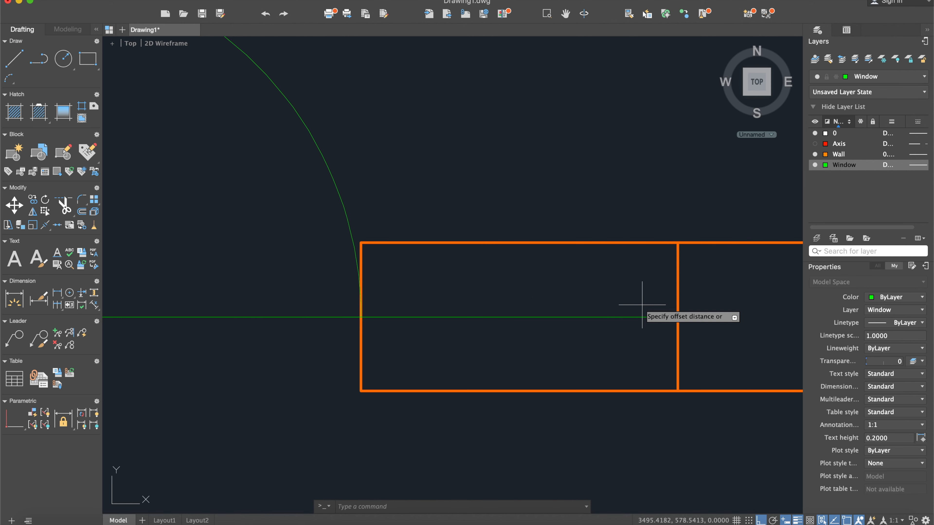
{"action": "type", "text": "4"}
{"action": "key", "text": "Return"}
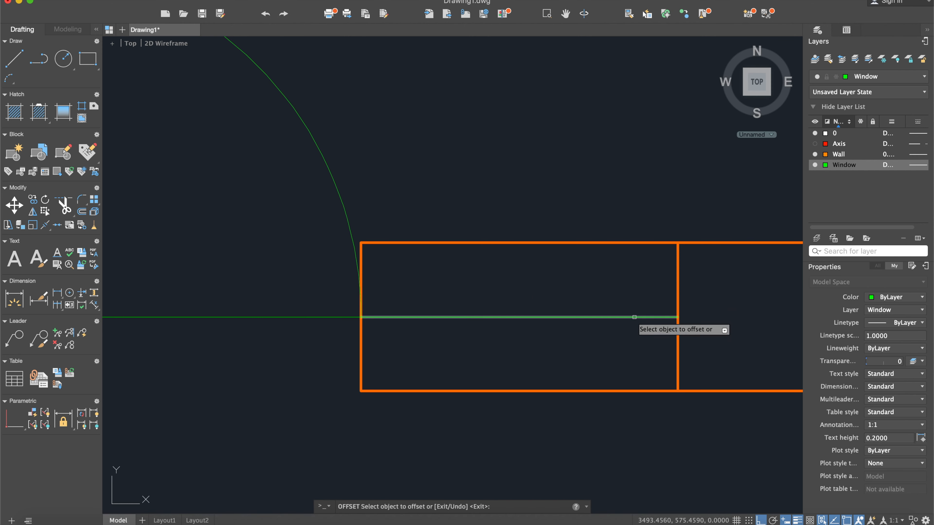
{"action": "left_click", "coordinate": [634, 317]}
{"action": "left_click", "coordinate": [630, 312]}
{"action": "left_click", "coordinate": [629, 318]}
{"action": "left_click", "coordinate": [627, 335]}
{"action": "key", "text": "Escape"}
{"action": "left_click", "coordinate": [625, 317]}
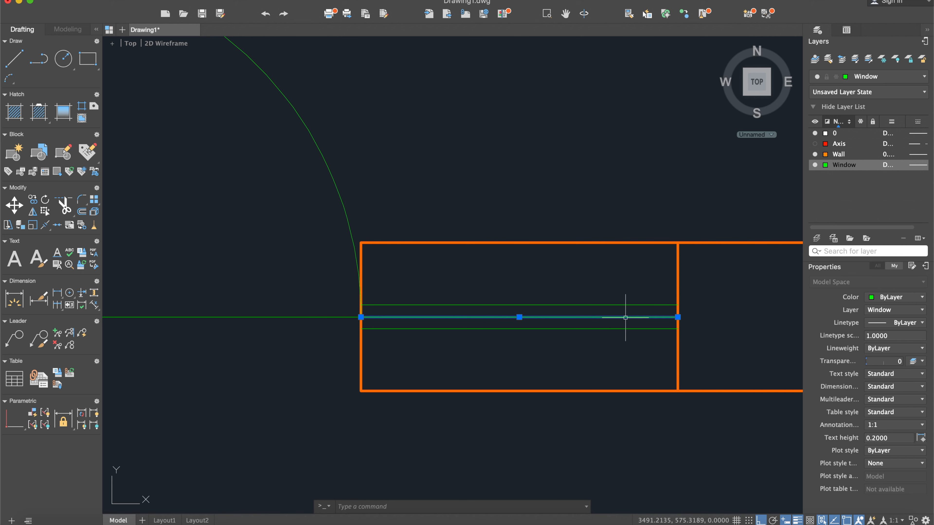
{"action": "scroll", "coordinate": [624, 317], "scroll_direction": "down", "scroll_amount": 10}
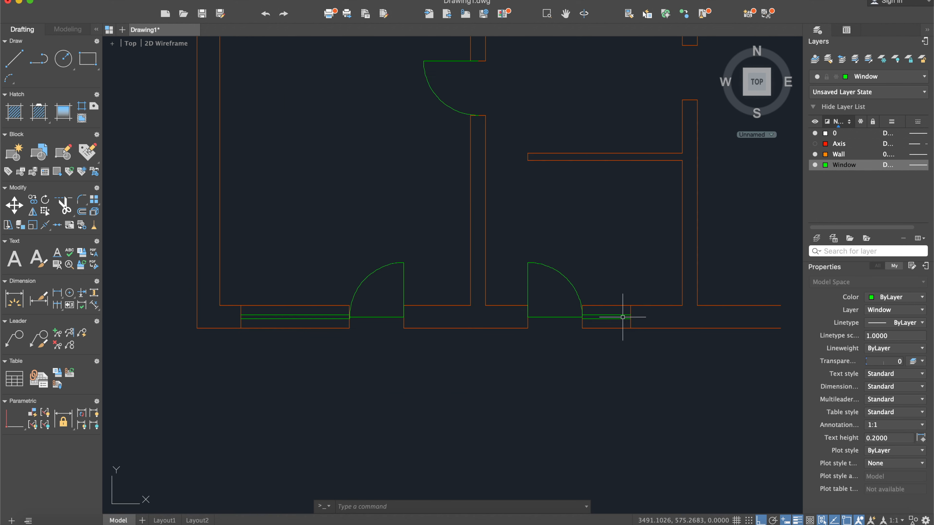
- Draw a helper line across the small room's door opening from the midpoint of the thin partition's end to the facing wall
{"action": "middle_click_drag", "start_coordinate": [502, 288], "coordinate": [743, 316]}
{"action": "scroll", "coordinate": [609, 307], "scroll_direction": "down", "scroll_amount": 5}
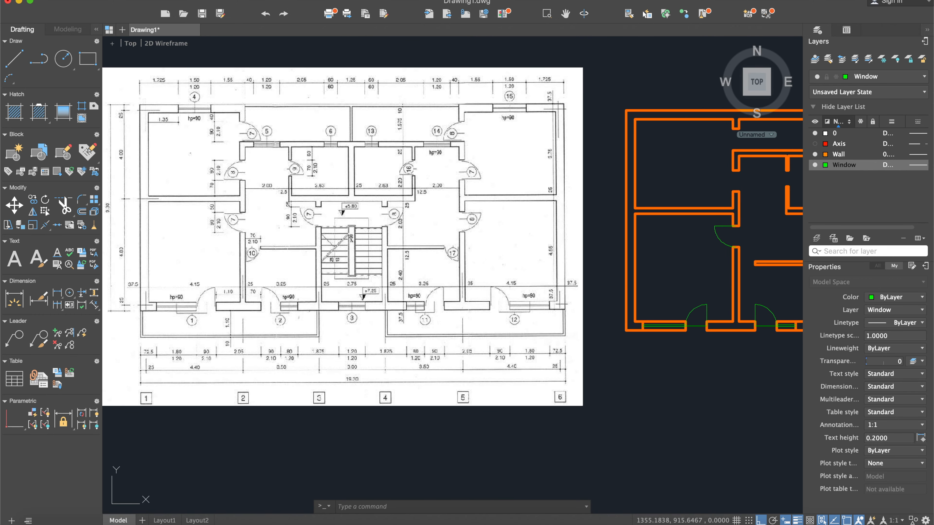
{"action": "scroll", "coordinate": [280, 246], "scroll_direction": "up", "scroll_amount": 5}
{"action": "scroll", "coordinate": [285, 248], "scroll_direction": "down", "scroll_amount": 6}
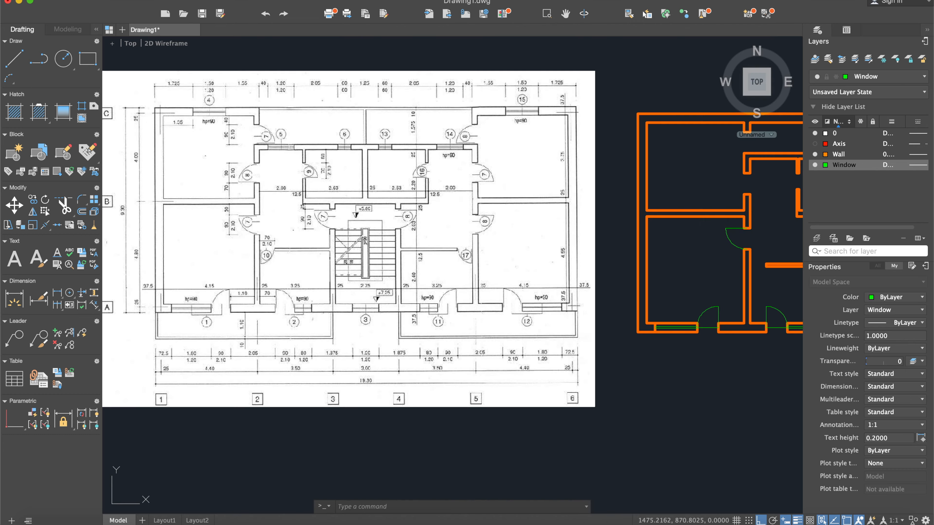
{"action": "middle_click_drag", "start_coordinate": [601, 205], "coordinate": [417, 184]}
{"action": "left_click", "coordinate": [14, 58]}
{"action": "scroll", "coordinate": [427, 225], "scroll_direction": "up", "scroll_amount": 8}
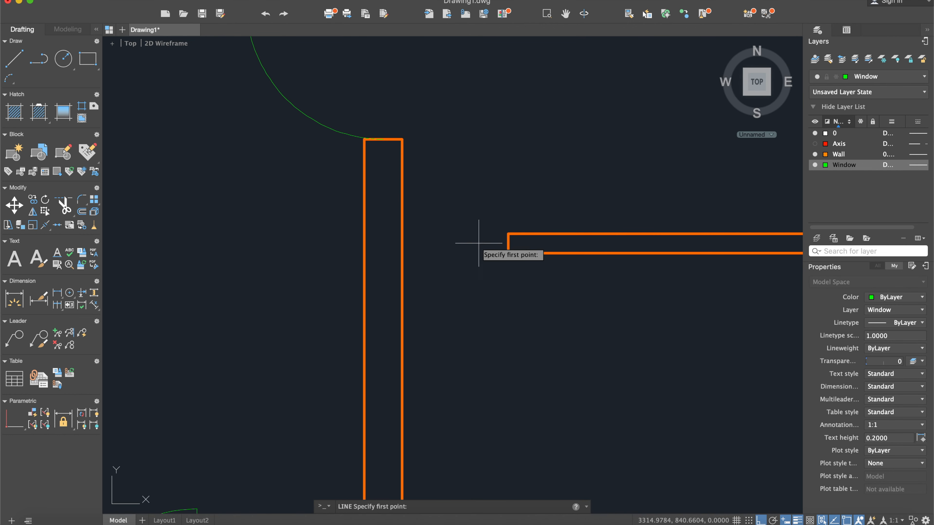
{"action": "left_click", "coordinate": [508, 243]}
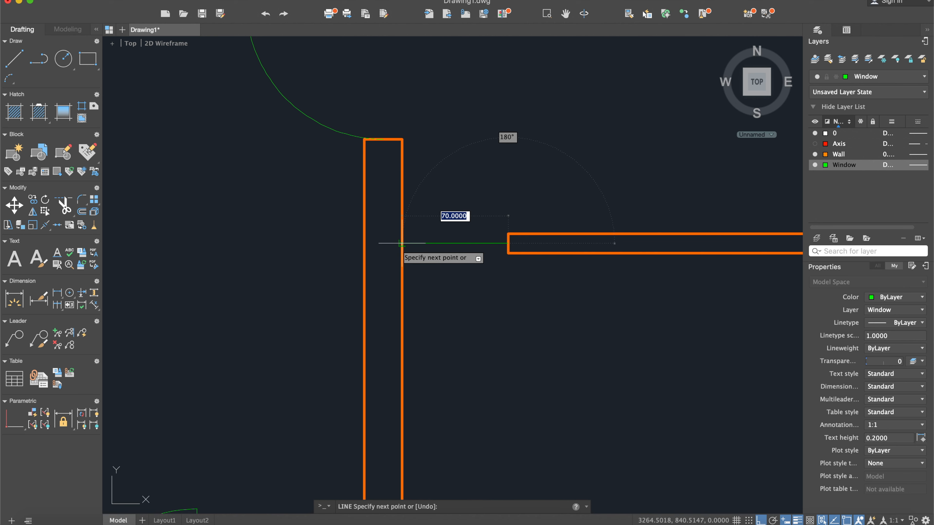
{"action": "left_click", "coordinate": [402, 243]}
{"action": "key", "text": "Return"}
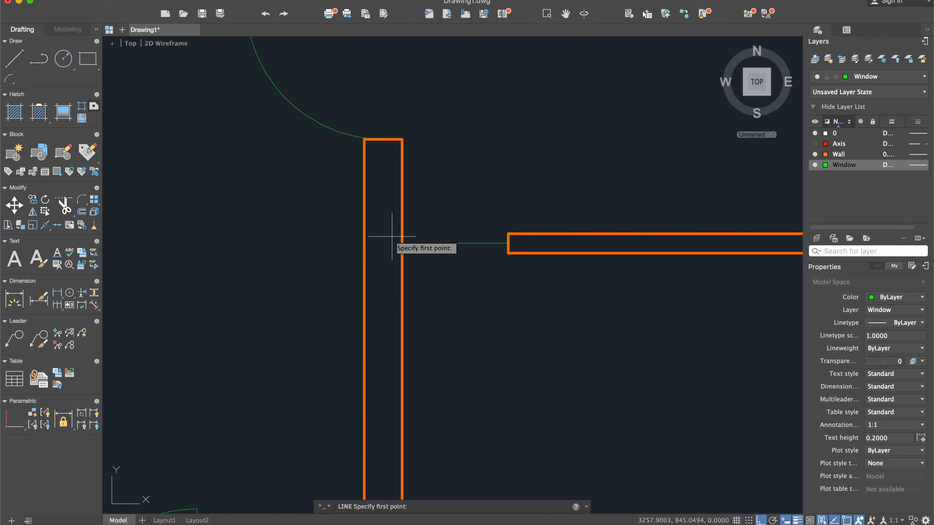
- Draw a 70-long door leaf down the wall from the helper line's end, and delete the helper line
{"action": "left_click", "coordinate": [402, 243]}
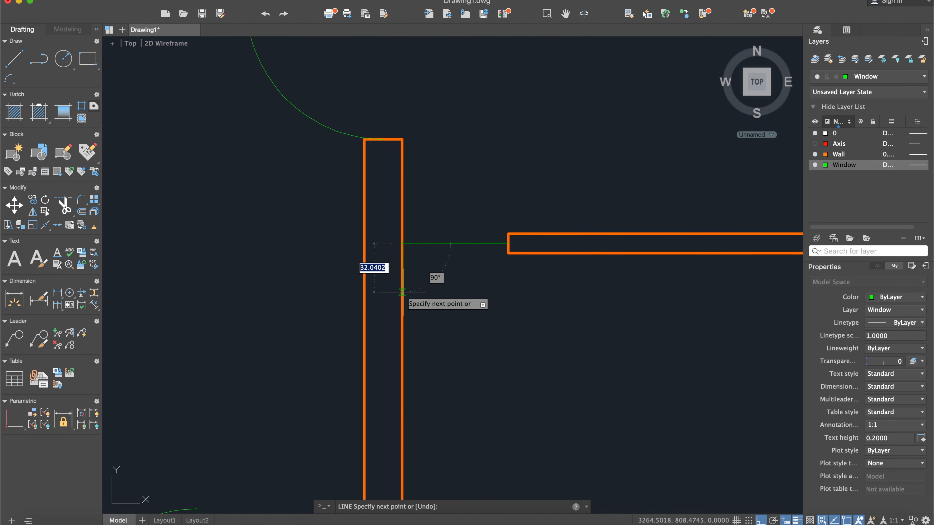
{"action": "type", "text": "70"}
{"action": "key", "text": "Return"}
{"action": "key", "text": "Return"}
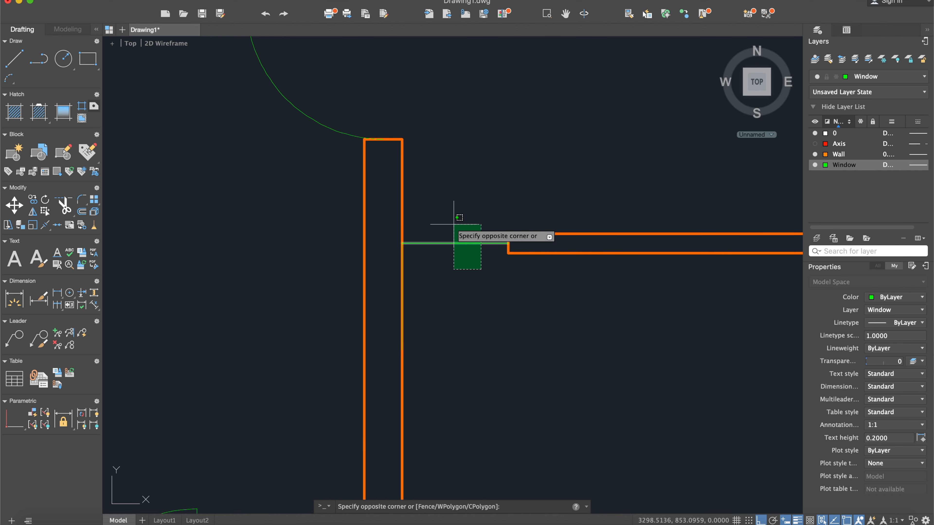
{"action": "left_click", "coordinate": [454, 243]}
{"action": "key", "text": "Escape"}
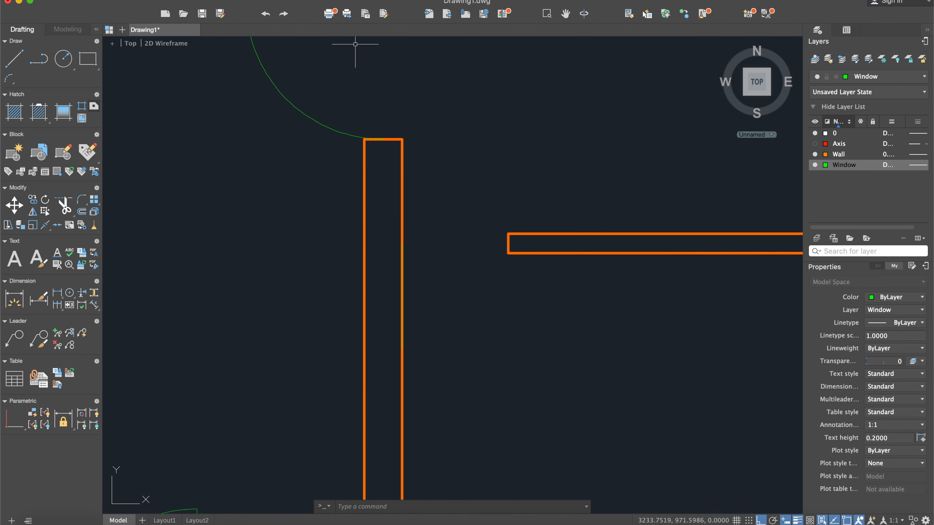
- Draw the small room door's swing with a Start, Center, End arc from the leaf's lower tip to the partition's end
{"action": "left_click", "coordinate": [276, 0]}
{"action": "mouse_move", "coordinate": [321, 98]}
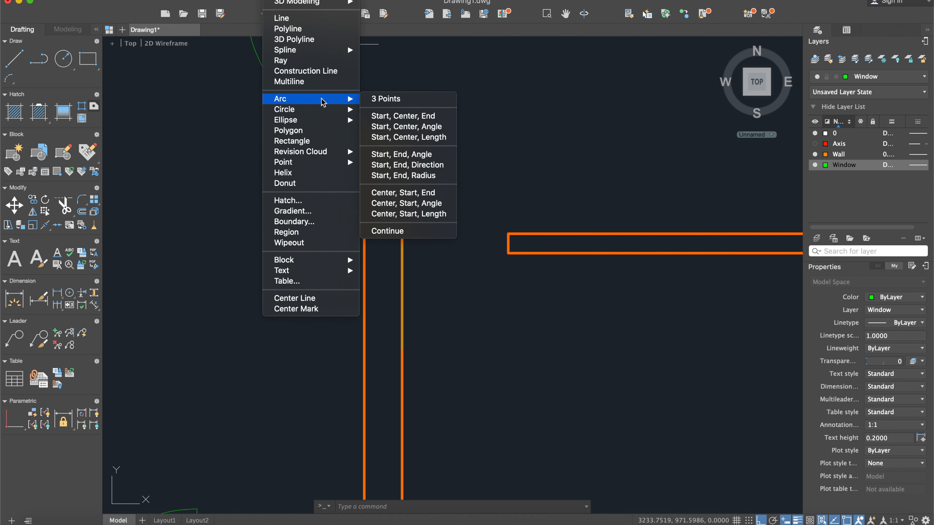
{"action": "left_click", "coordinate": [403, 115]}
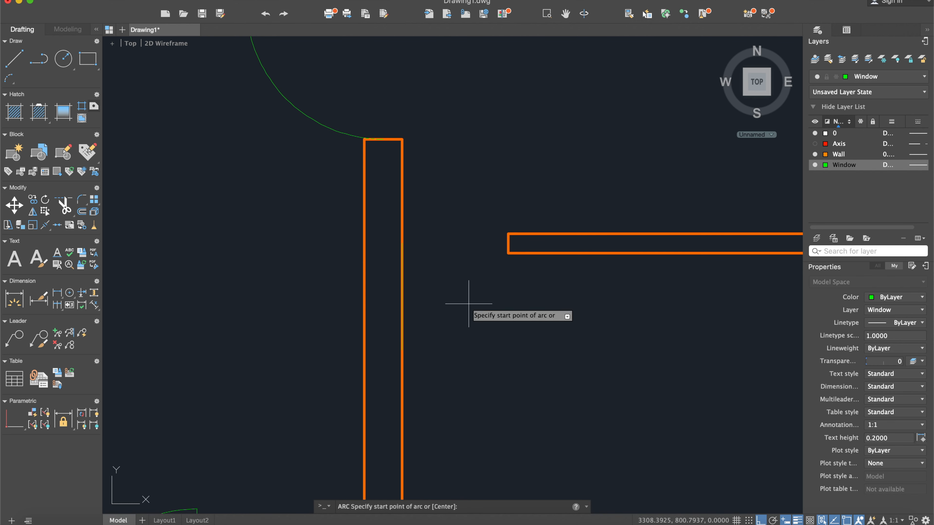
{"action": "left_click", "coordinate": [374, 350]}
{"action": "left_click", "coordinate": [402, 243]}
{"action": "left_click", "coordinate": [507, 254]}
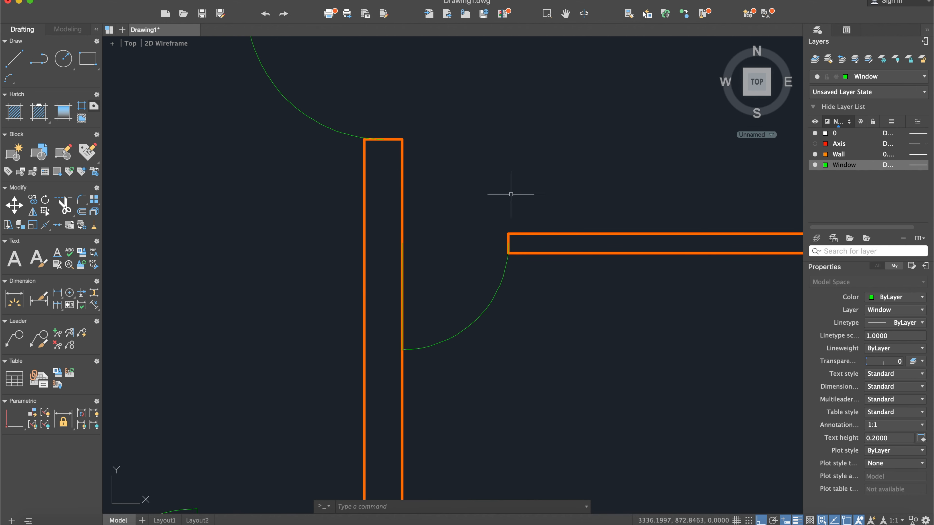
- Draw the entrance door leaf as a 90-long line leftward from the midpoint of the short wall stub above the opening
{"action": "scroll", "coordinate": [510, 194], "scroll_direction": "down", "scroll_amount": 6}
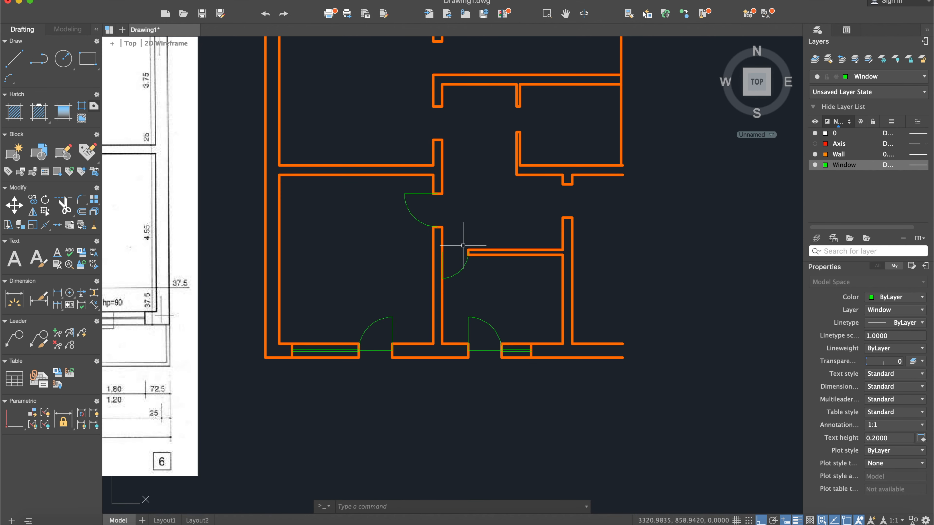
{"action": "scroll", "coordinate": [463, 245], "scroll_direction": "down", "scroll_amount": 5}
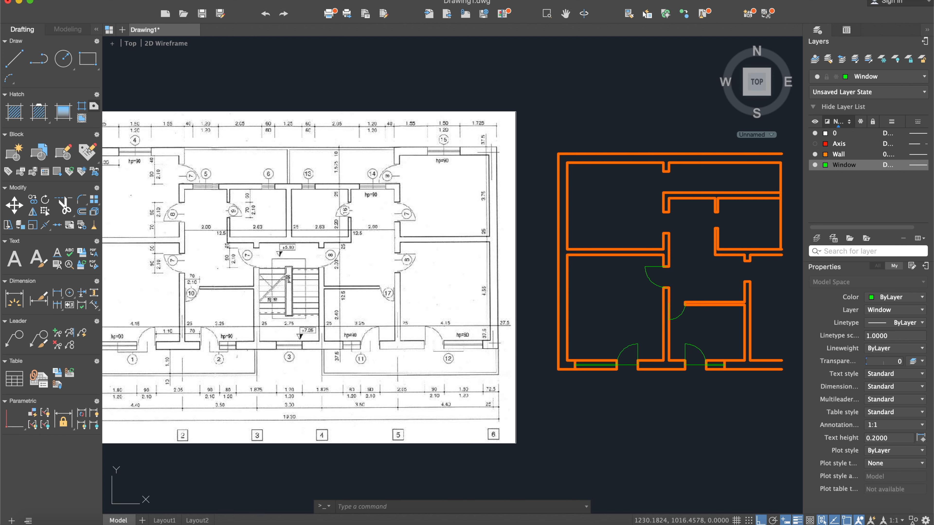
{"action": "left_click", "coordinate": [13, 60]}
{"action": "scroll", "coordinate": [385, 260], "scroll_direction": "left", "scroll_amount": 5}
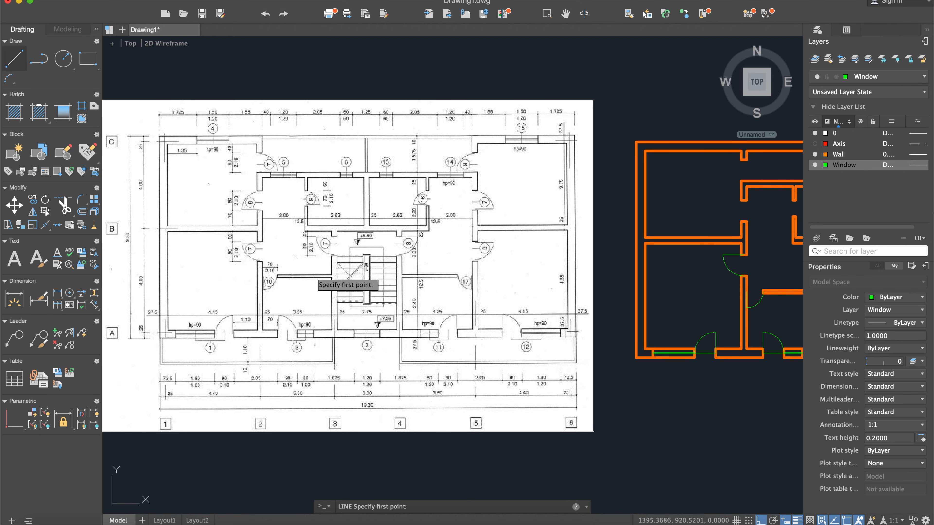
{"action": "scroll", "coordinate": [312, 279], "scroll_direction": "right", "scroll_amount": 5}
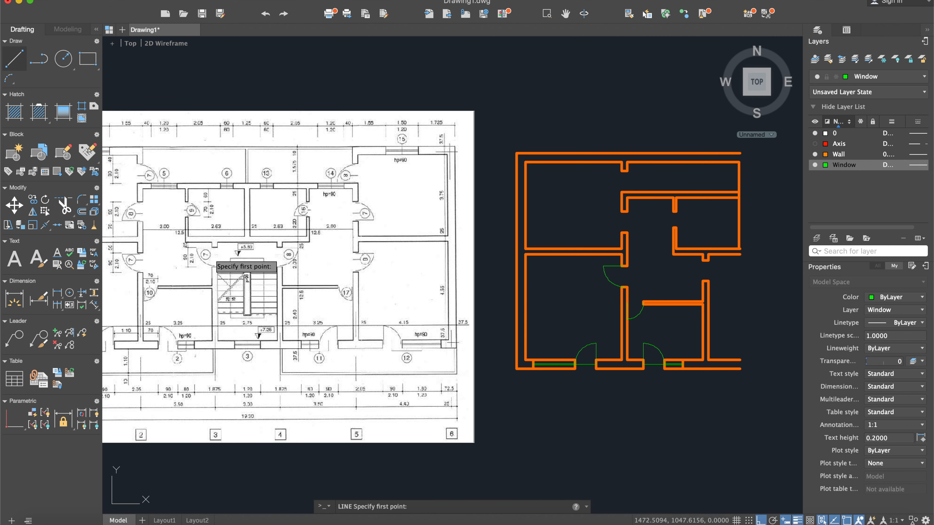
{"action": "scroll", "coordinate": [216, 261], "scroll_direction": "up", "scroll_amount": 5}
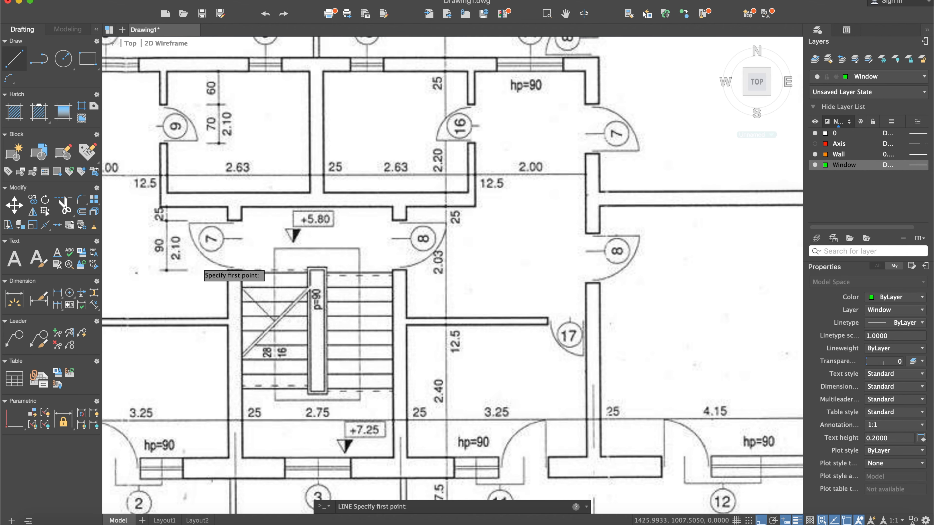
{"action": "scroll", "coordinate": [200, 264], "scroll_direction": "down", "scroll_amount": 5}
{"action": "scroll", "coordinate": [438, 291], "scroll_direction": "right", "scroll_amount": 5}
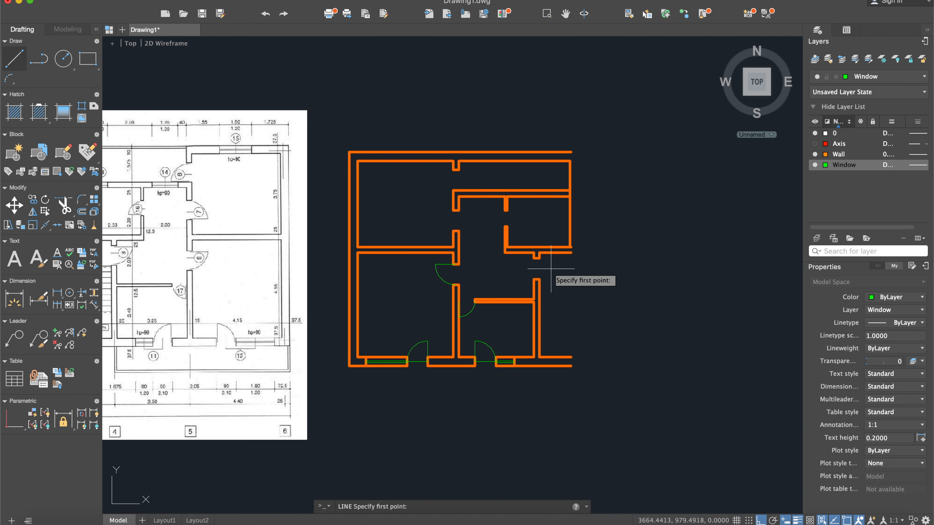
{"action": "scroll", "coordinate": [529, 270], "scroll_direction": "right", "scroll_amount": 3}
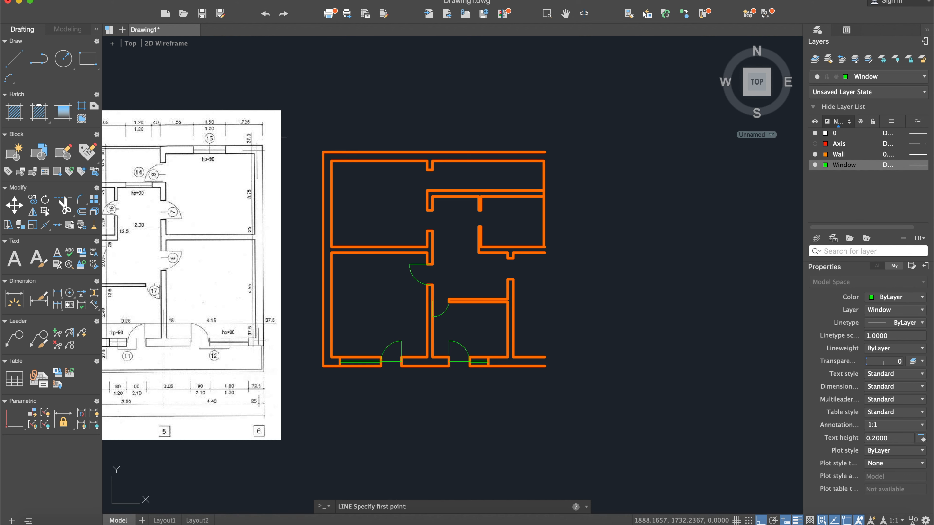
{"action": "scroll", "coordinate": [565, 266], "scroll_direction": "up", "scroll_amount": 5}
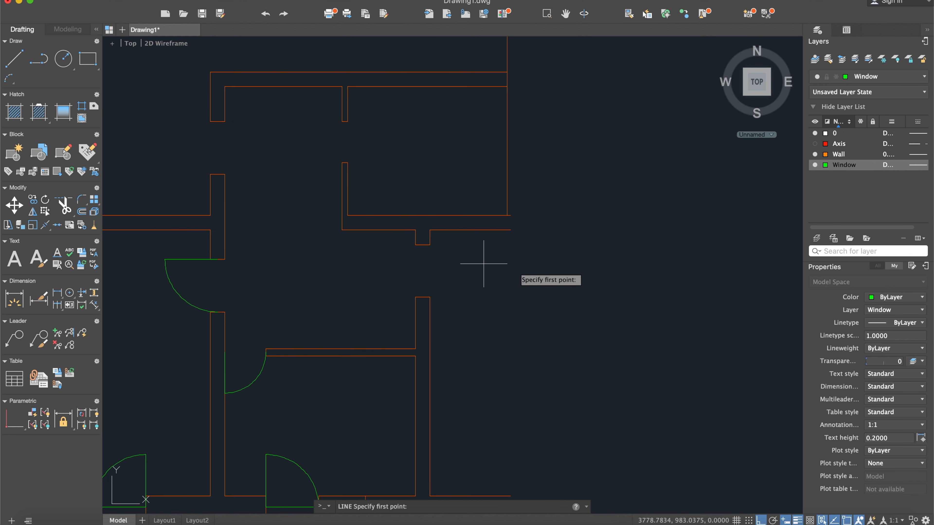
{"action": "left_click", "coordinate": [422, 244]}
{"action": "left_click", "coordinate": [379, 244]}
{"action": "key", "text": "Return"}
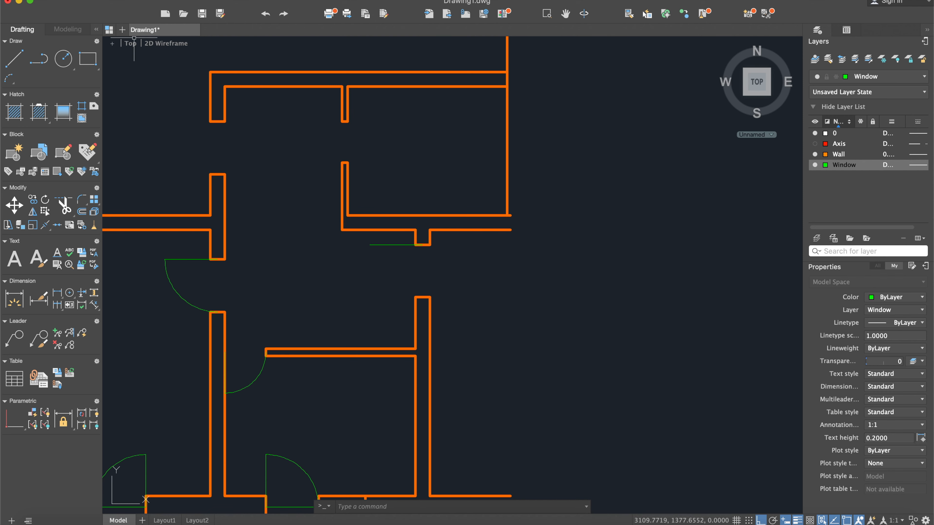
- Draw the entrance door's swing with a Start, Center, End arc from the leaf's tip to the midpoint of the wall end below
{"action": "left_click", "coordinate": [271, 0]}
{"action": "mouse_move", "coordinate": [345, 98]}
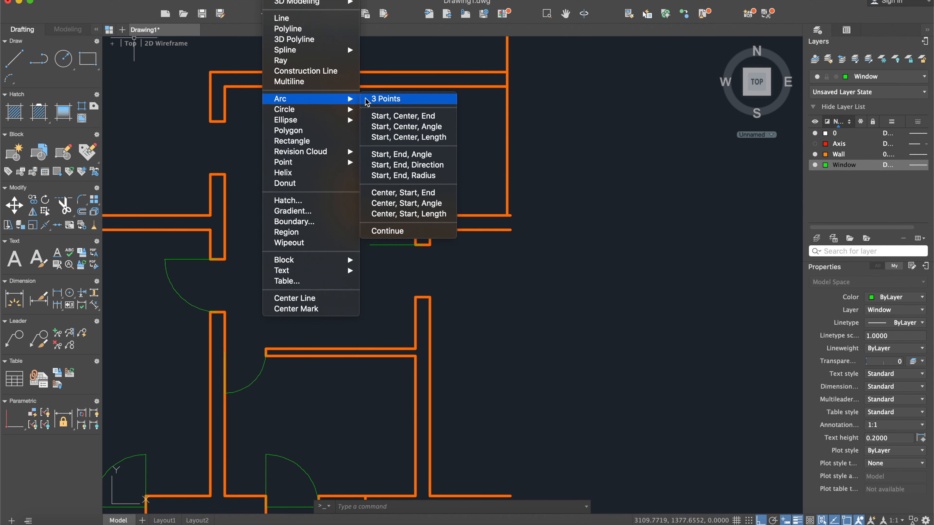
{"action": "left_click", "coordinate": [404, 116]}
{"action": "scroll", "coordinate": [431, 241], "scroll_direction": "up", "scroll_amount": 4}
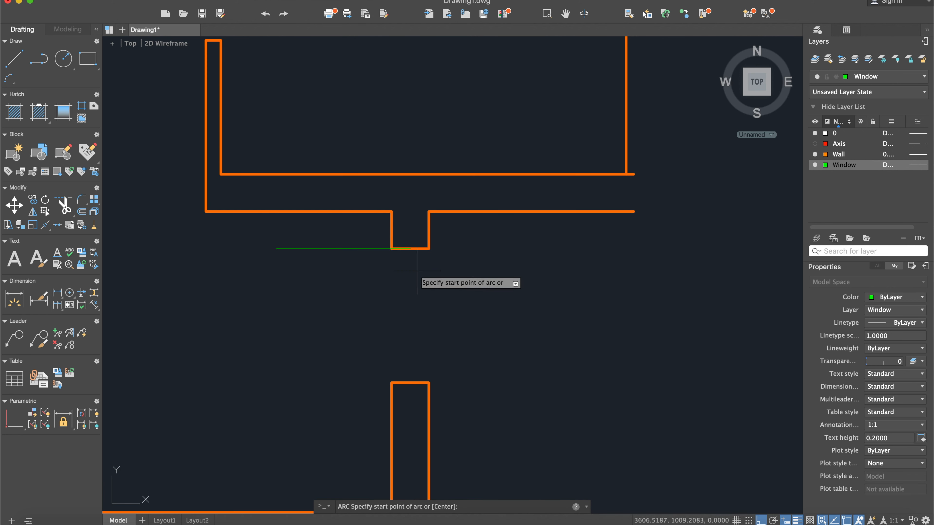
{"action": "left_click", "coordinate": [277, 249]}
{"action": "left_click", "coordinate": [410, 249]}
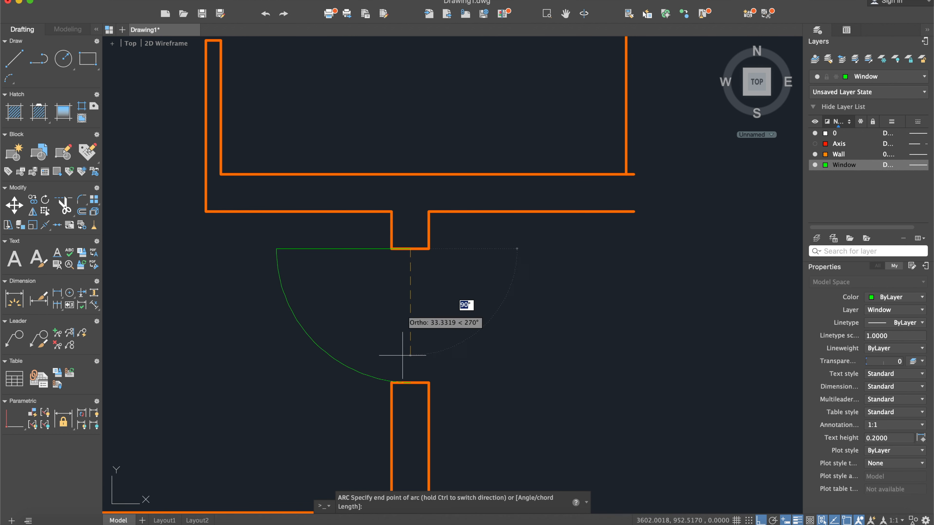
{"action": "left_click", "coordinate": [409, 387]}
- Draw the upper-left room's door leaf as a 90-long line leftward from the midpoint of the wall end below its opening
{"action": "scroll", "coordinate": [320, 342], "scroll_direction": "down", "scroll_amount": 5}
{"action": "middle_click_drag", "start_coordinate": [319, 340], "coordinate": [569, 348]}
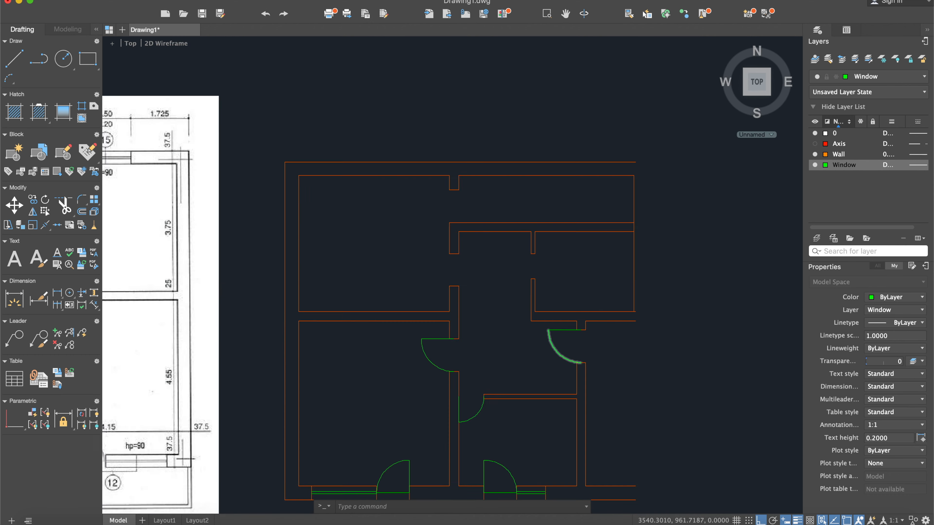
{"action": "scroll", "coordinate": [559, 354], "scroll_direction": "down", "scroll_amount": 5}
{"action": "middle_click_drag", "start_coordinate": [420, 348], "coordinate": [577, 312]}
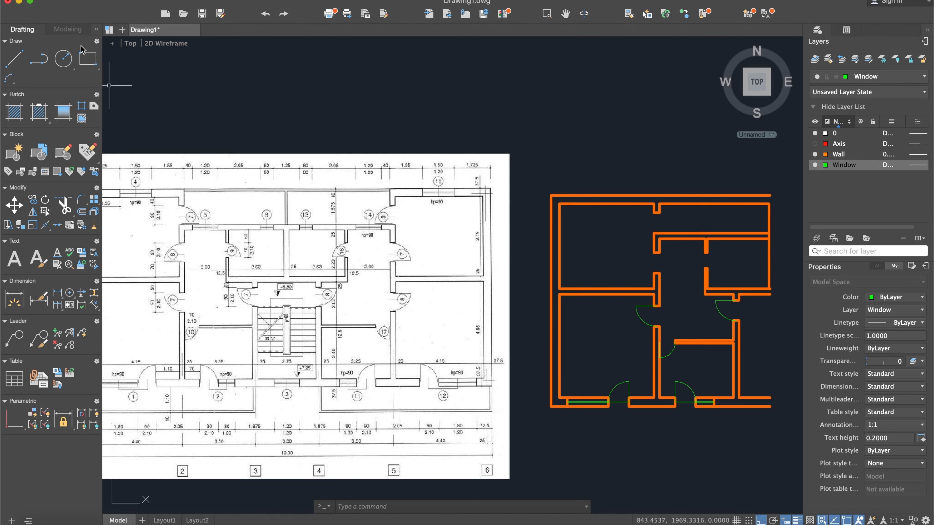
{"action": "left_click", "coordinate": [20, 59]}
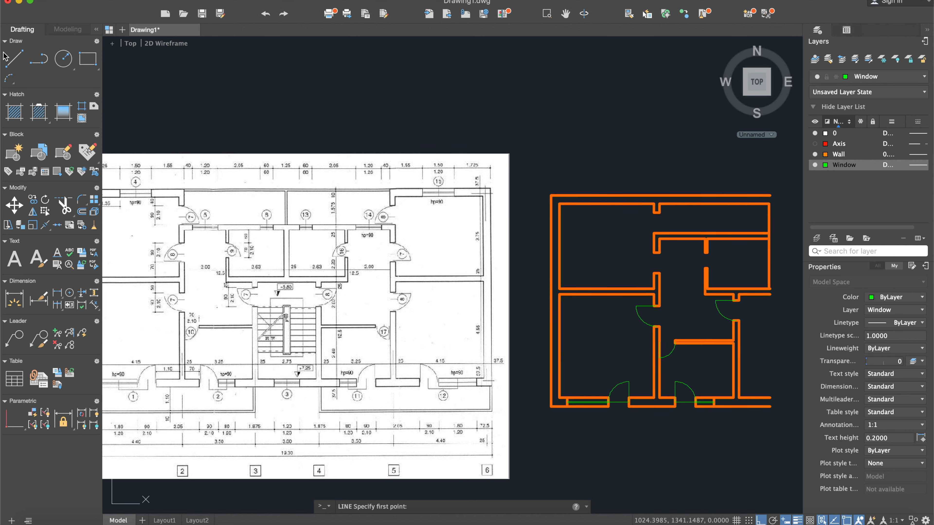
{"action": "scroll", "coordinate": [154, 251], "scroll_direction": "up", "scroll_amount": 3}
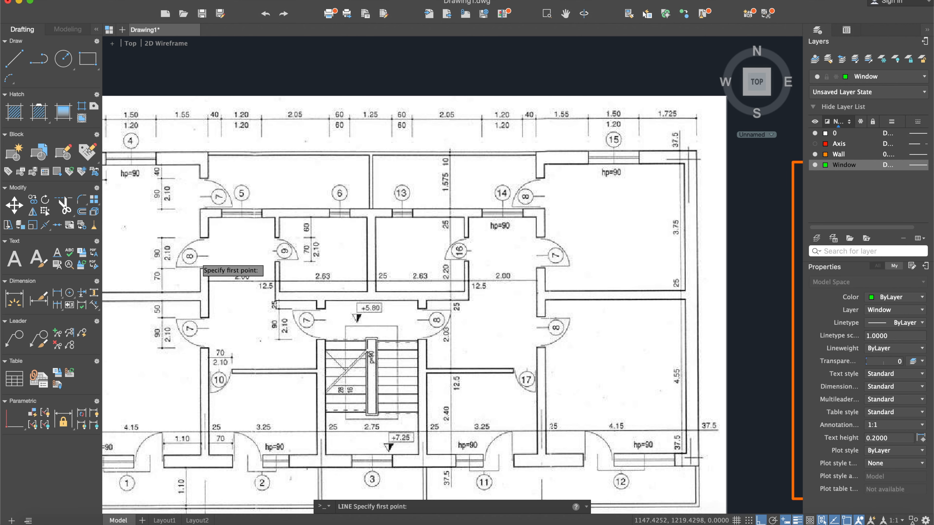
{"action": "scroll", "coordinate": [196, 256], "scroll_direction": "down", "scroll_amount": 3}
{"action": "scroll", "coordinate": [493, 280], "scroll_direction": "up", "scroll_amount": 6}
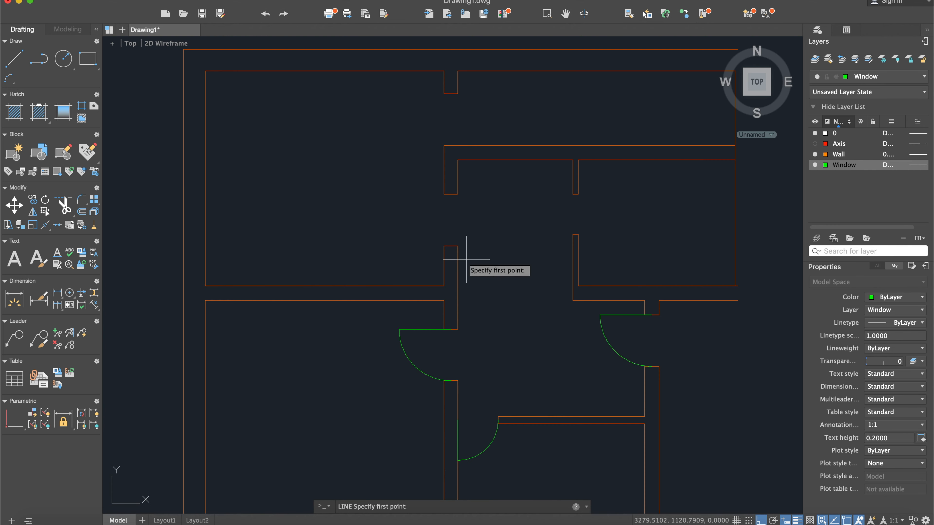
{"action": "left_click", "coordinate": [450, 246]}
{"action": "type", "text": "90"}
{"action": "key", "text": "Return"}
{"action": "key", "text": "Return"}
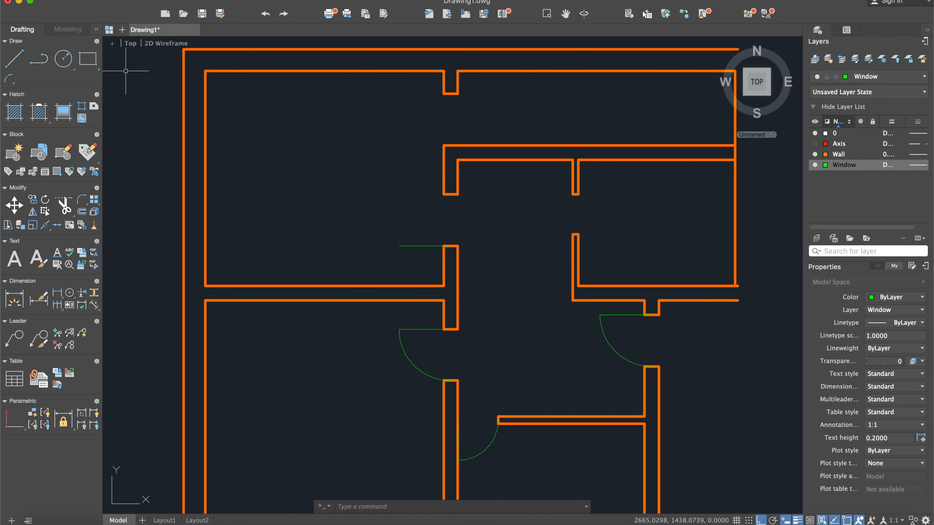
- Draw the upper-left room door's swing with a Start, Center, End arc from the upper wall end's midpoint to the leaf's tip
{"action": "left_click", "coordinate": [274, 0]}
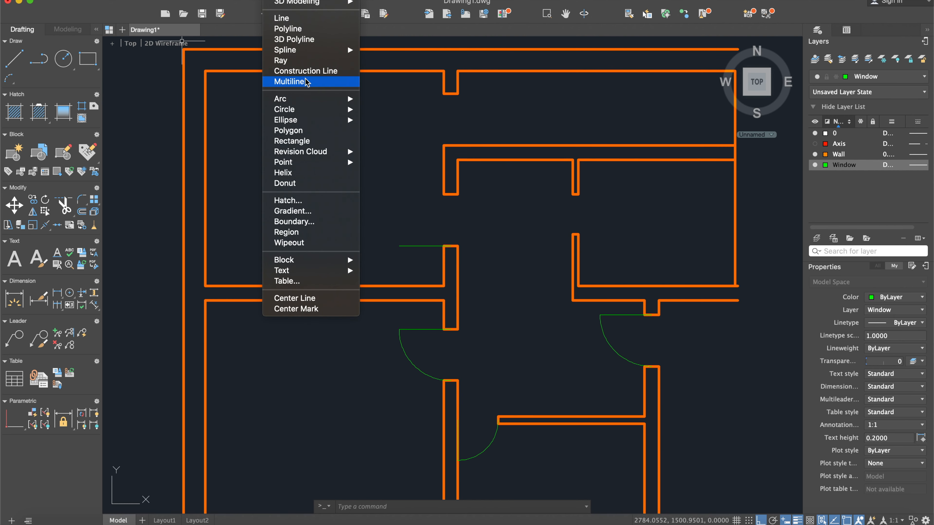
{"action": "mouse_move", "coordinate": [318, 100]}
{"action": "left_click", "coordinate": [389, 118]}
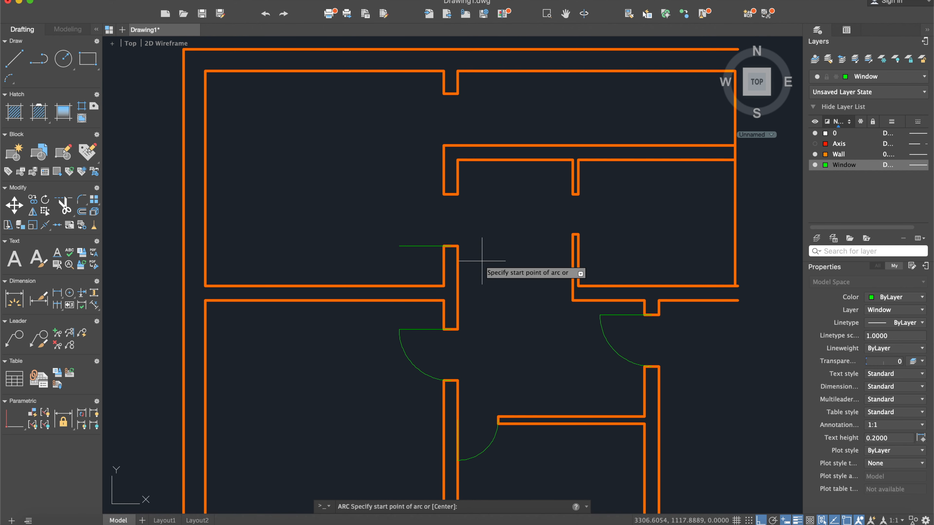
{"action": "scroll", "coordinate": [478, 262], "scroll_direction": "up", "scroll_amount": 4}
{"action": "left_click", "coordinate": [431, 117]}
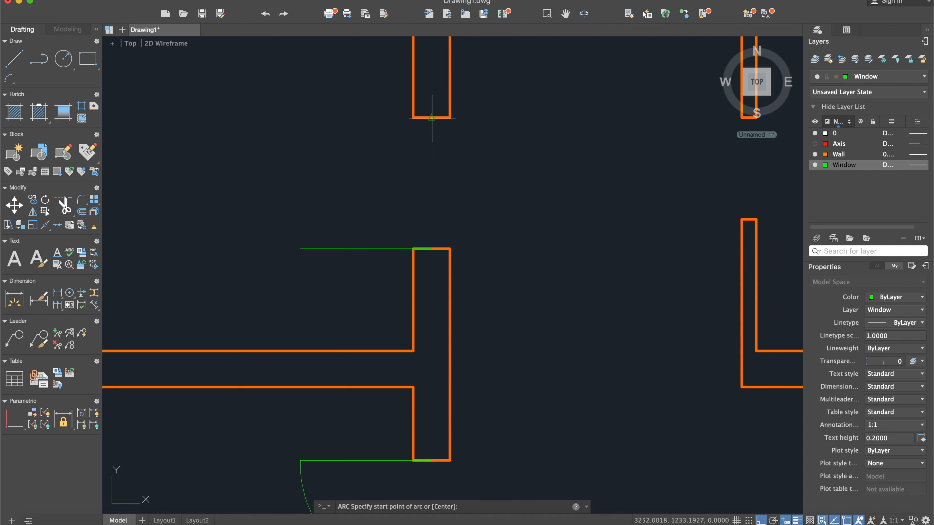
{"action": "left_click", "coordinate": [431, 249]}
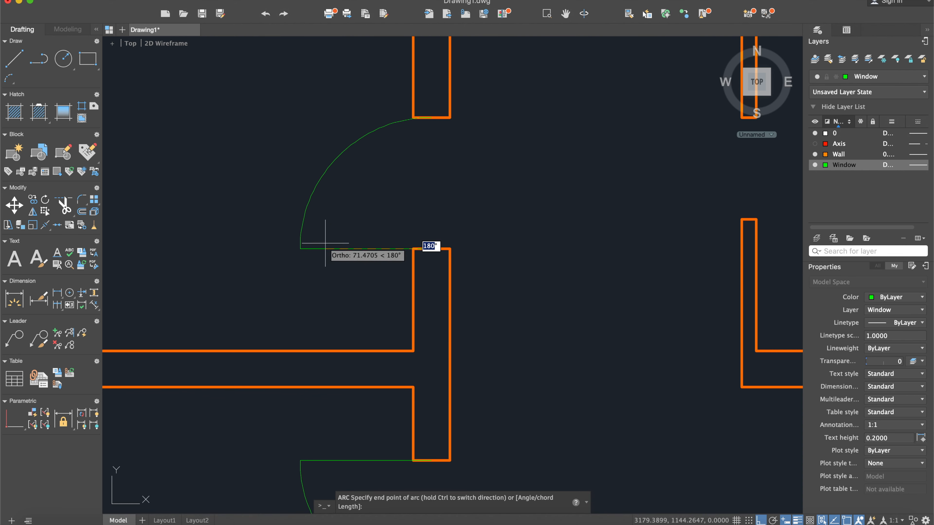
{"action": "left_click", "coordinate": [300, 249]}
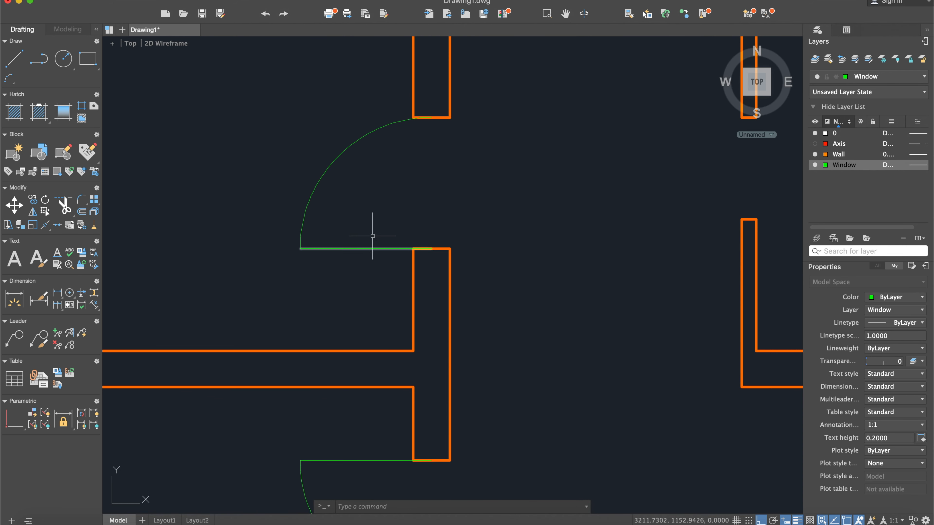
- Draw the upper-right room's door leaf as a 70-long line rightward from the midpoint of the thin partition's end below its opening
{"action": "scroll", "coordinate": [417, 235], "scroll_direction": "down", "scroll_amount": 5}
{"action": "scroll", "coordinate": [559, 229], "scroll_direction": "down", "scroll_amount": 2}
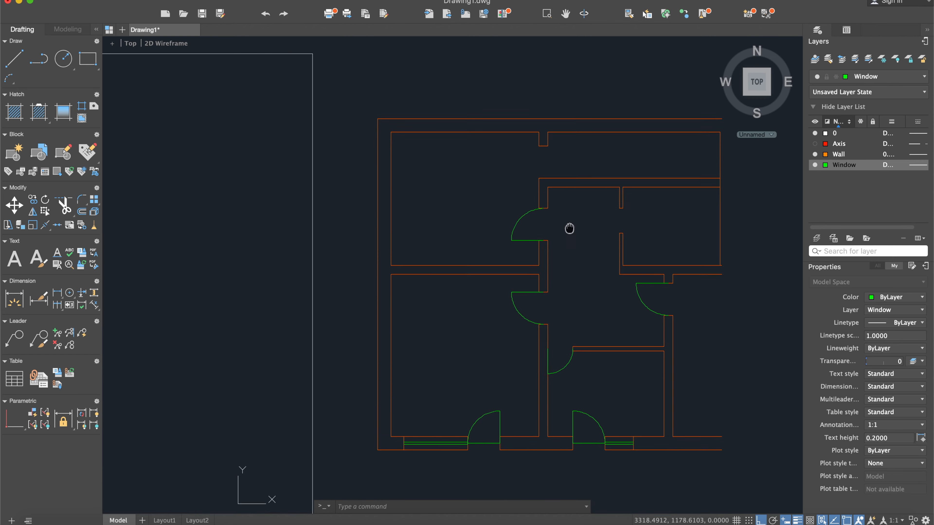
{"action": "scroll", "coordinate": [178, 202], "scroll_direction": "up", "scroll_amount": 4}
{"action": "scroll", "coordinate": [178, 203], "scroll_direction": "down", "scroll_amount": 2}
{"action": "middle_click_drag", "start_coordinate": [178, 202], "coordinate": [282, 206]}
{"action": "scroll", "coordinate": [285, 209], "scroll_direction": "down", "scroll_amount": 4}
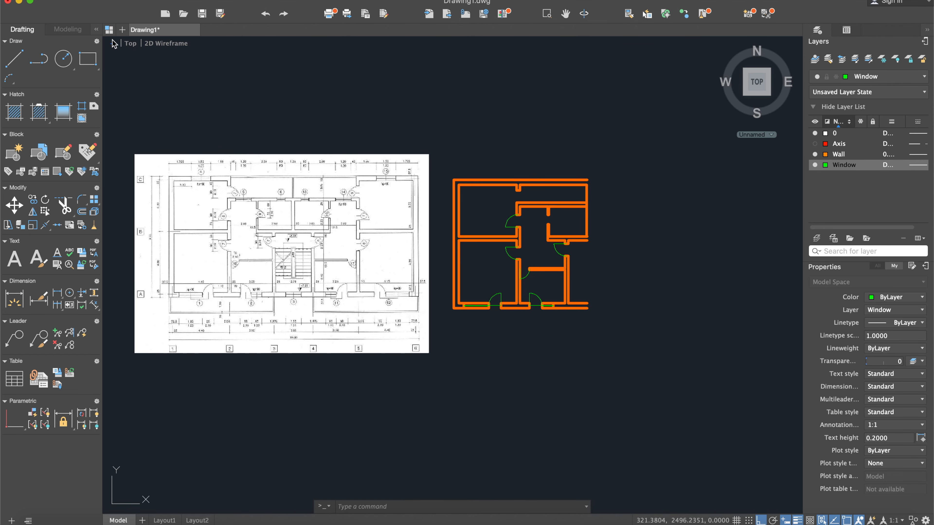
{"action": "left_click", "coordinate": [13, 51]}
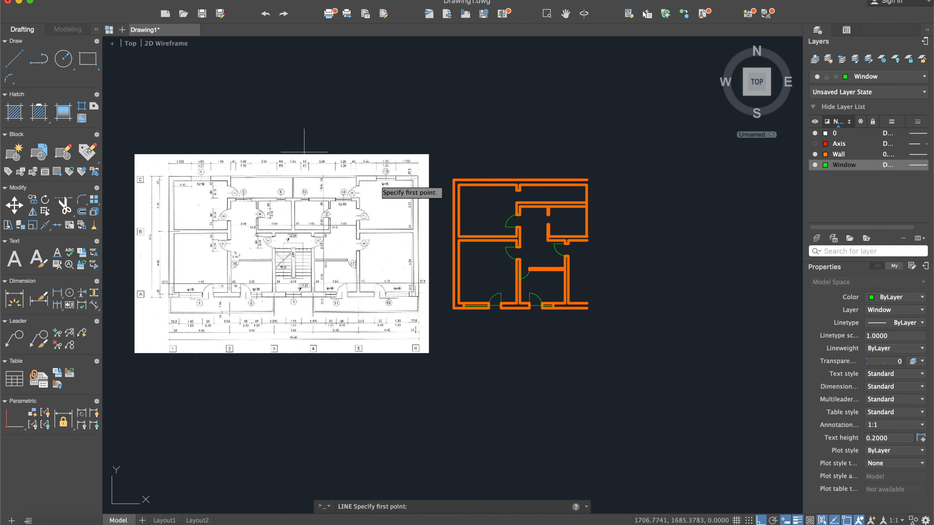
{"action": "scroll", "coordinate": [501, 223], "scroll_direction": "up", "scroll_amount": 4}
{"action": "scroll", "coordinate": [483, 184], "scroll_direction": "up", "scroll_amount": 4}
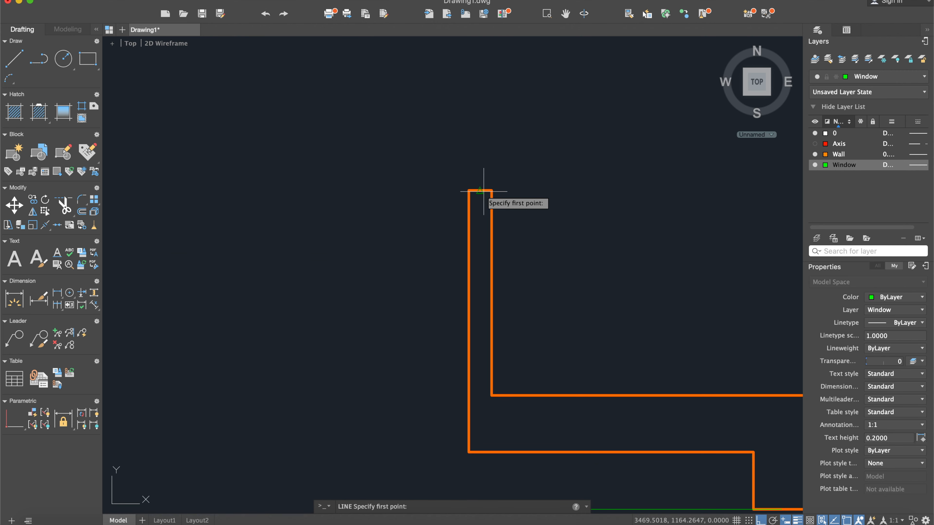
{"action": "left_click", "coordinate": [480, 191]}
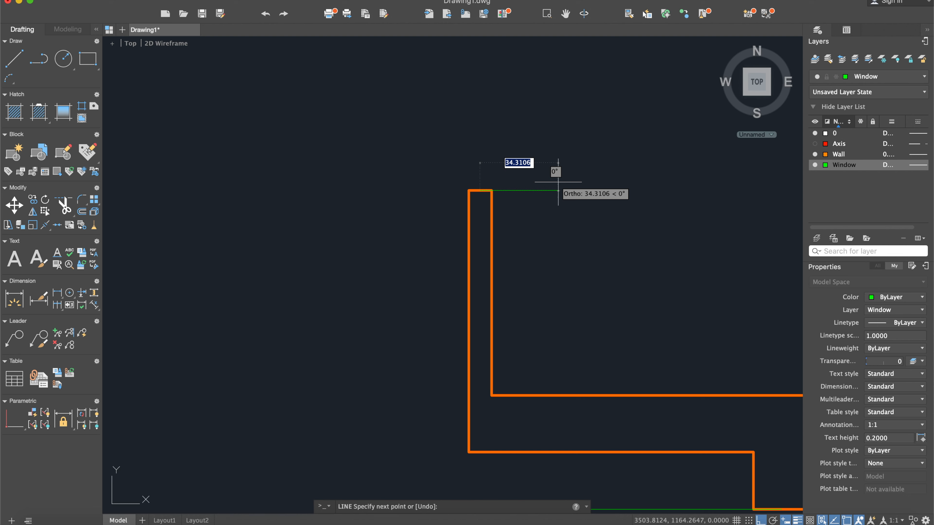
{"action": "type", "text": "70"}
{"action": "key", "text": "Return"}
{"action": "scroll", "coordinate": [558, 184], "scroll_direction": "down", "scroll_amount": 4}
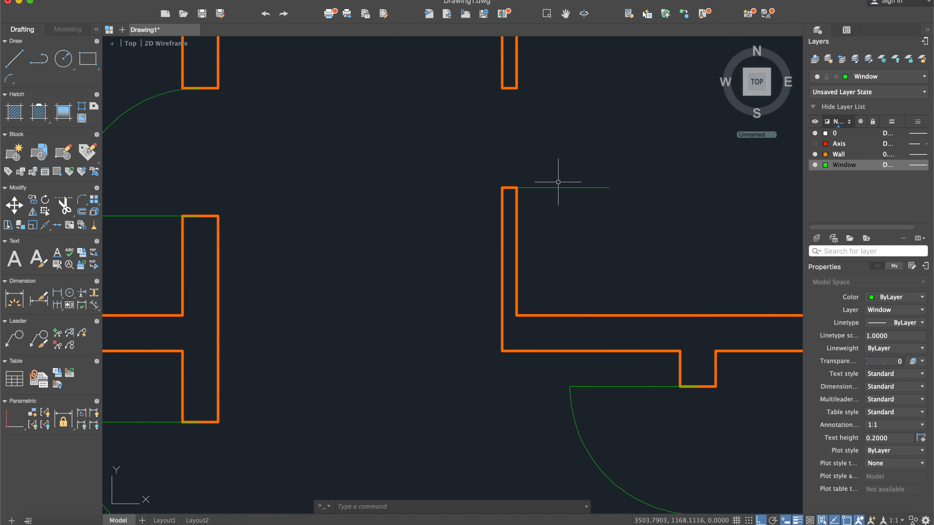
- Draw the upper-right room door's swing with a Start, Center, End arc from the leaf's tip to the upper partition end's midpoint
{"action": "left_click", "coordinate": [272, 0]}
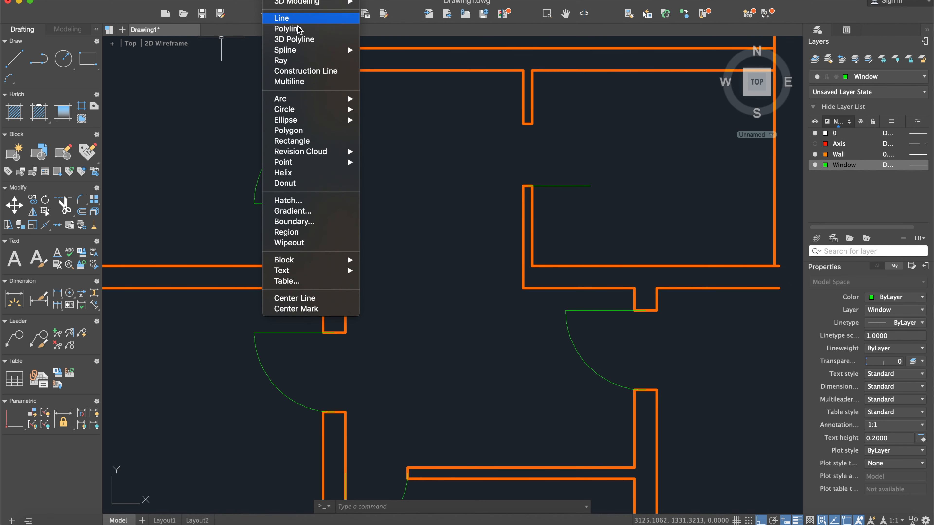
{"action": "mouse_move", "coordinate": [313, 99]}
{"action": "left_click", "coordinate": [427, 121]}
{"action": "scroll", "coordinate": [548, 177], "scroll_direction": "up", "scroll_amount": 3}
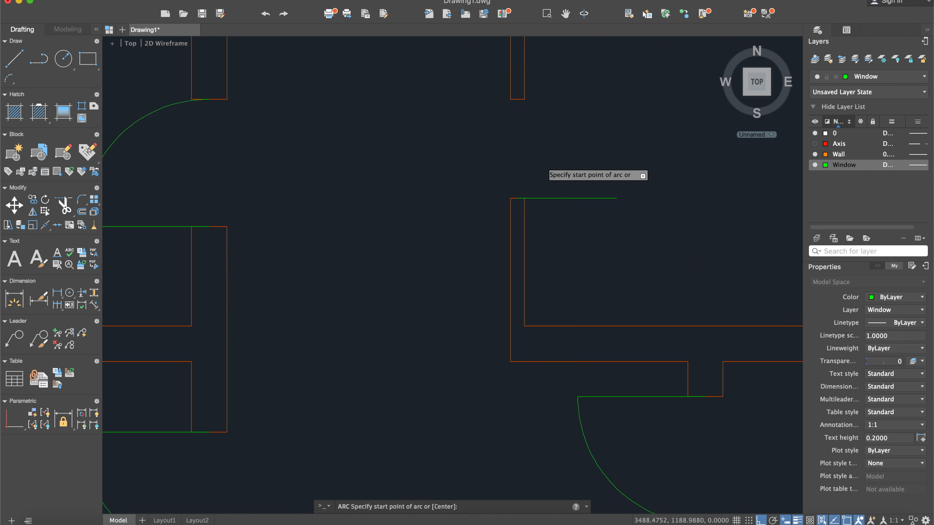
{"action": "scroll", "coordinate": [538, 171], "scroll_direction": "down", "scroll_amount": 2}
{"action": "scroll", "coordinate": [588, 228], "scroll_direction": "up", "scroll_amount": 2}
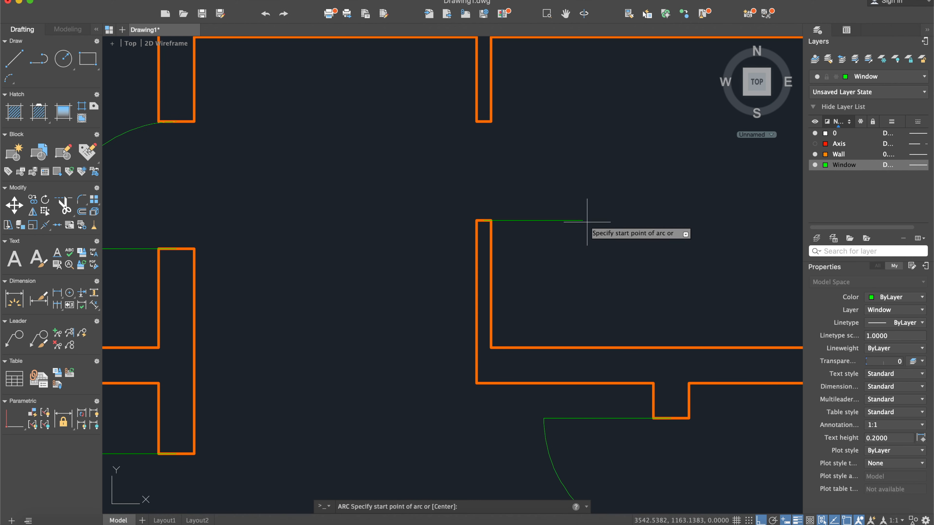
{"action": "left_click", "coordinate": [483, 220]}
{"action": "left_click", "coordinate": [483, 221]}
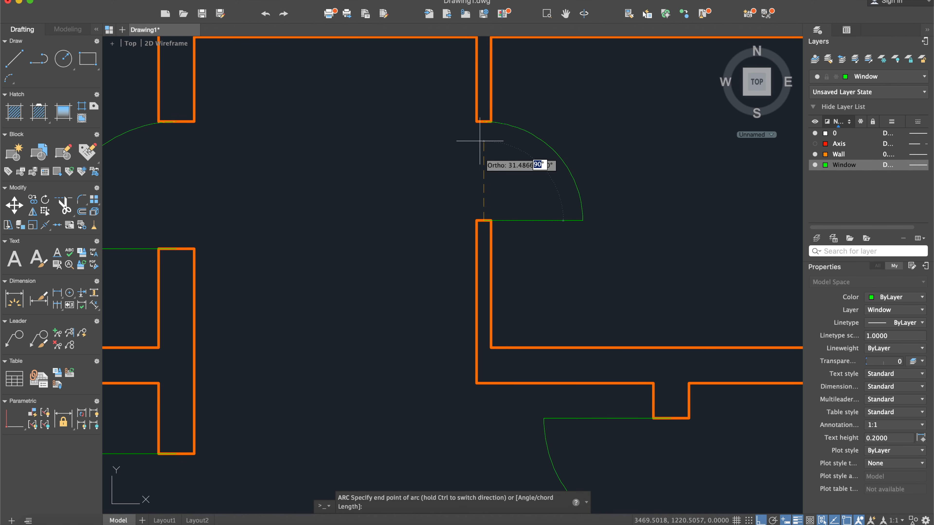
{"action": "left_click", "coordinate": [484, 121]}
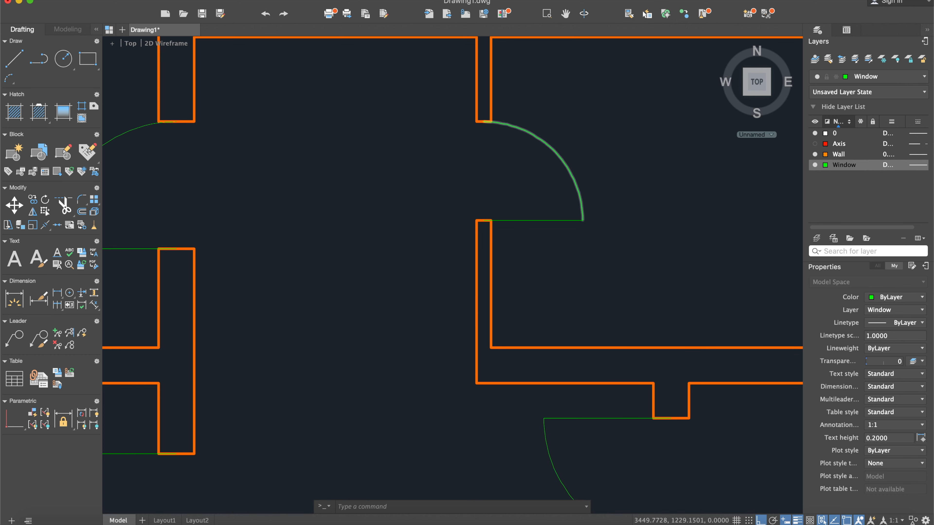
- Examine the reference plan's upper part for the remaining balcony door and its swing direction
{"action": "scroll", "coordinate": [271, 161], "scroll_direction": "down", "scroll_amount": 8}
{"action": "middle_click_drag", "start_coordinate": [312, 242], "coordinate": [457, 225]}
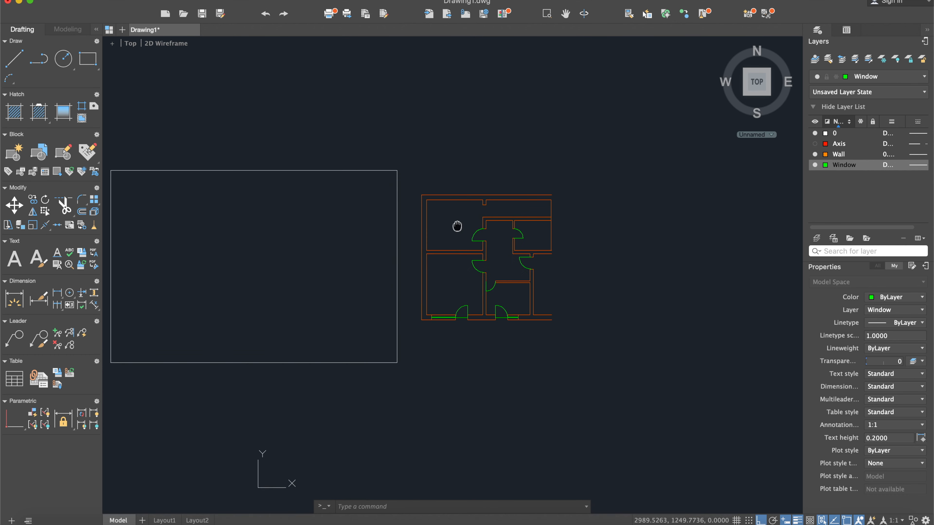
{"action": "scroll", "coordinate": [184, 221], "scroll_direction": "up", "scroll_amount": 5}
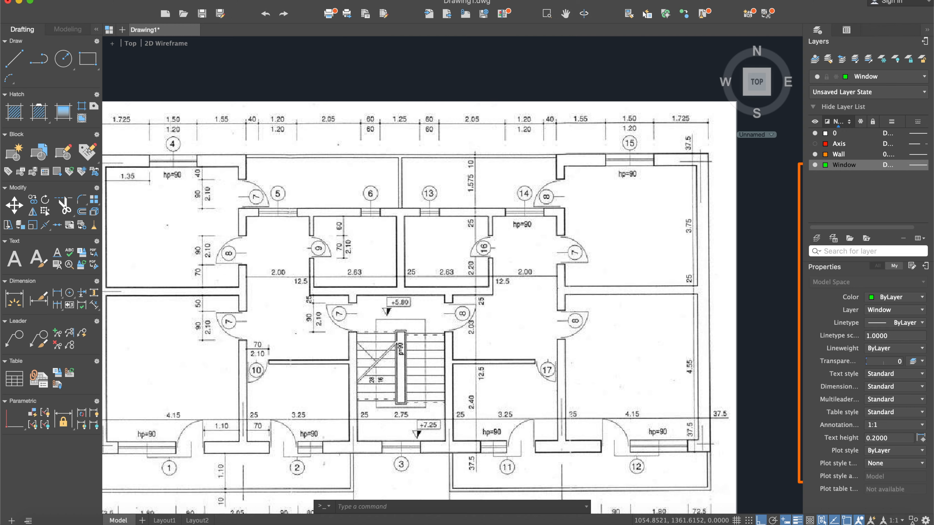
{"action": "middle_click_drag", "start_coordinate": [293, 246], "coordinate": [453, 244]}
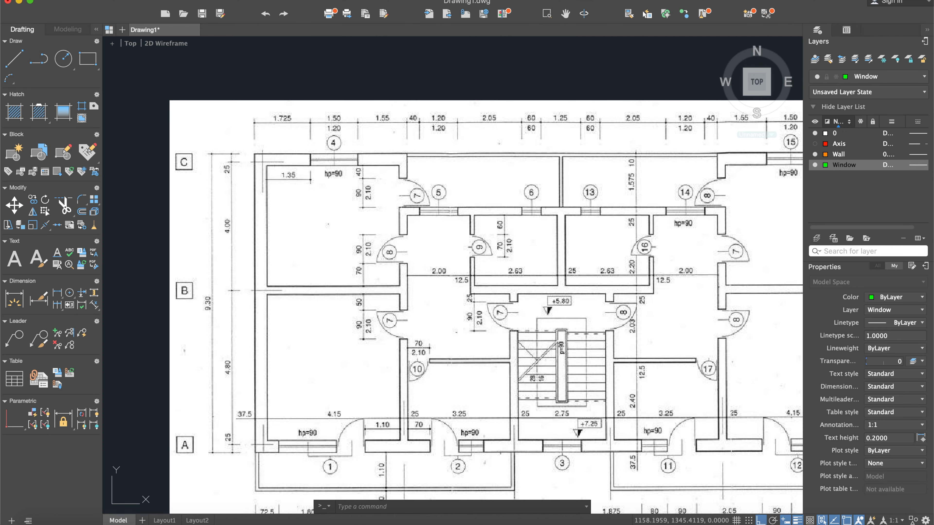
{"action": "scroll", "coordinate": [420, 203], "scroll_direction": "up", "scroll_amount": 3}
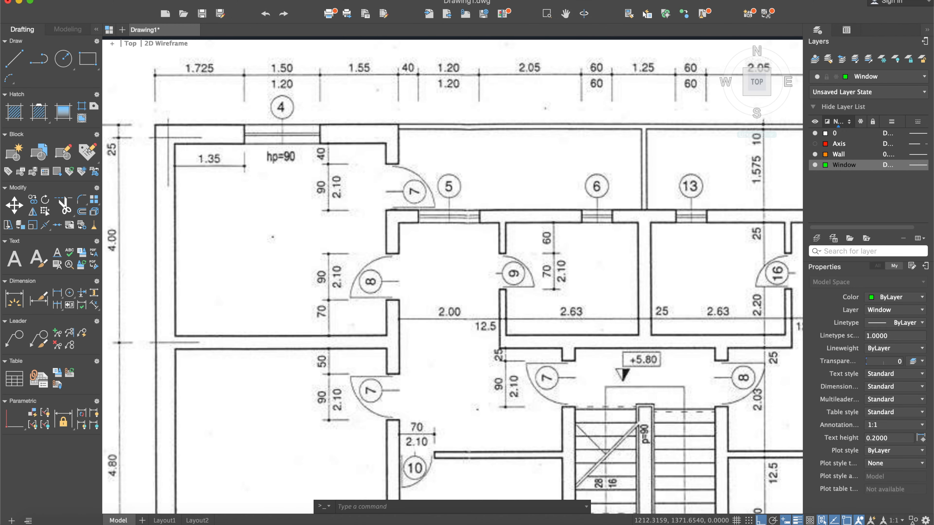
{"action": "scroll", "coordinate": [420, 203], "scroll_direction": "down", "scroll_amount": 6}
{"action": "middle_click_drag", "start_coordinate": [420, 203], "coordinate": [174, 207]}
{"action": "middle_click_drag", "start_coordinate": [586, 230], "coordinate": [469, 224]}
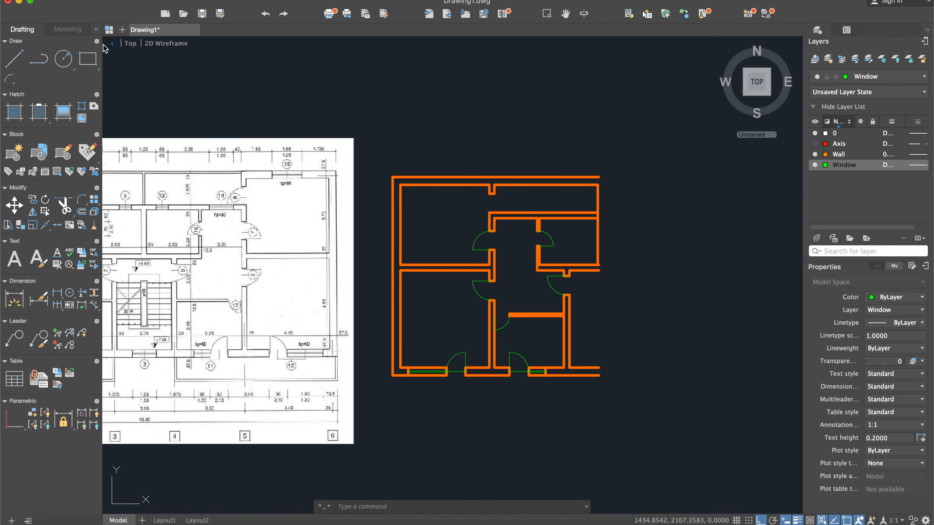
- Draw a helper line down across the balcony door opening from the wall stub's midpoint, continuing as a 90-long leaf rightward along the wall
{"action": "left_click", "coordinate": [15, 63]}
{"action": "scroll", "coordinate": [448, 215], "scroll_direction": "up", "scroll_amount": 6}
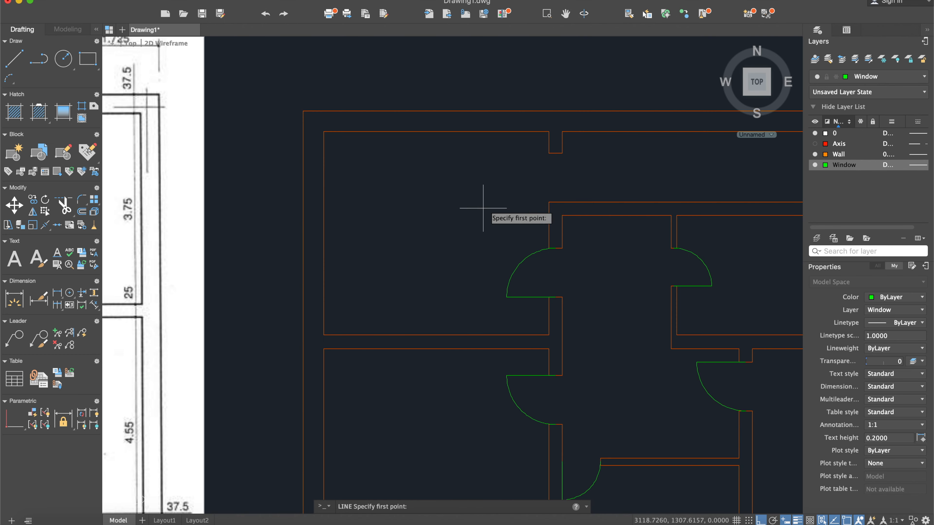
{"action": "middle_click_drag", "start_coordinate": [609, 213], "coordinate": [432, 203]}
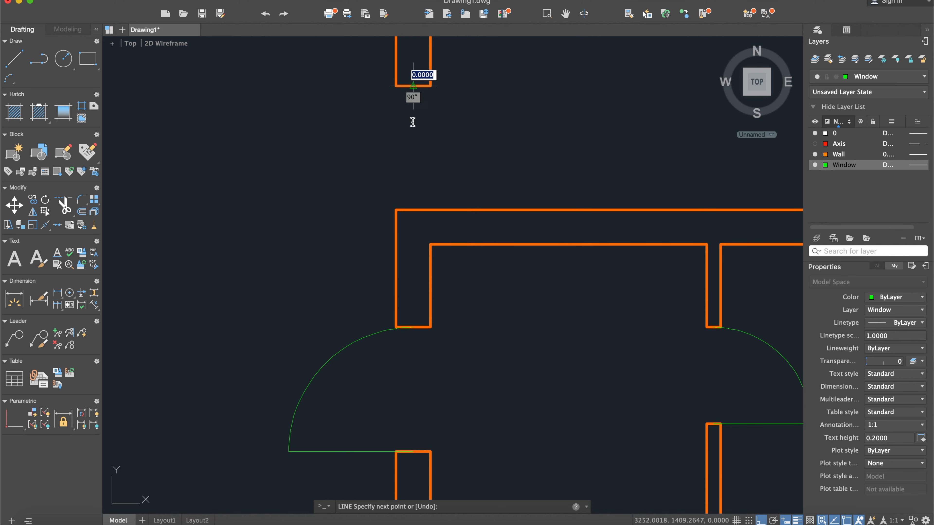
{"action": "left_click", "coordinate": [413, 209]}
{"action": "key", "text": "Return"}
{"action": "key", "text": "Return"}
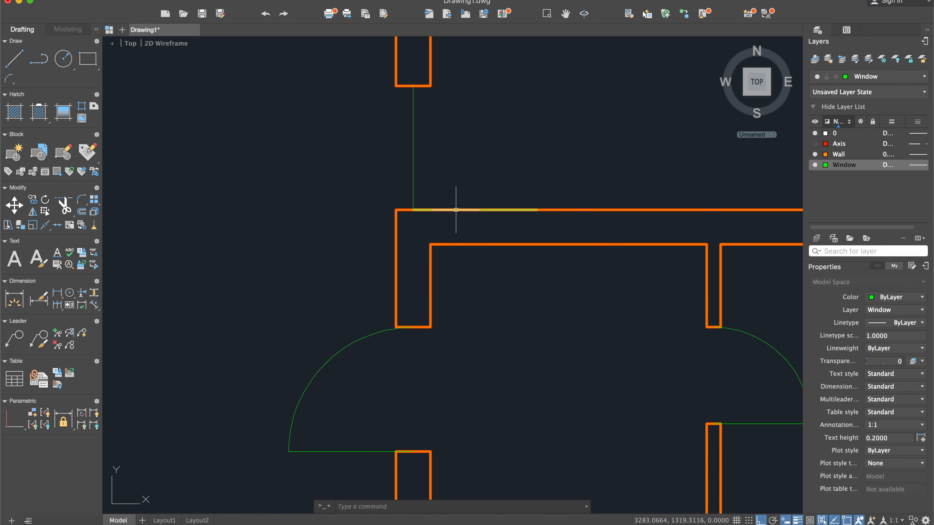
- Delete the vertical helper line across the balcony door opening
{"action": "left_click", "coordinate": [456, 210]}
{"action": "key", "text": "Escape"}
{"action": "left_click_drag", "start_coordinate": [453, 171], "coordinate": [348, 128]}
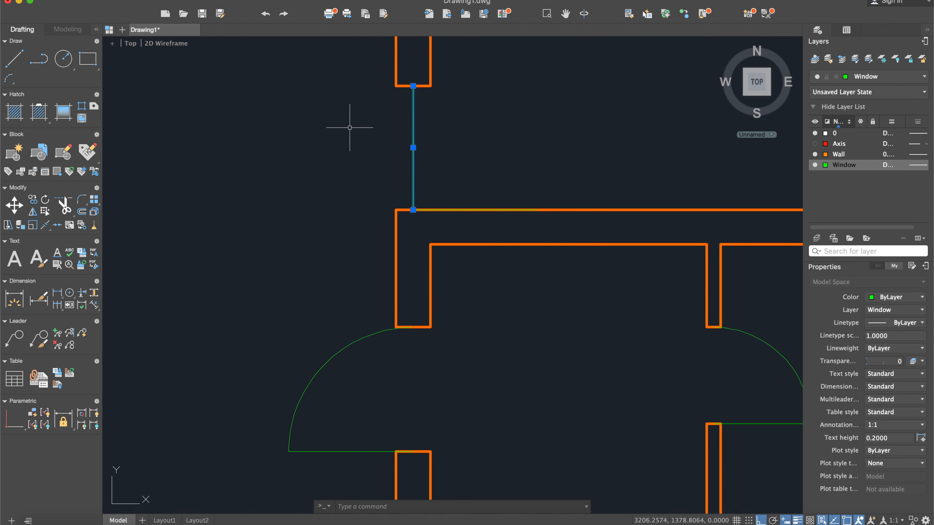
{"action": "key", "text": "Delete"}
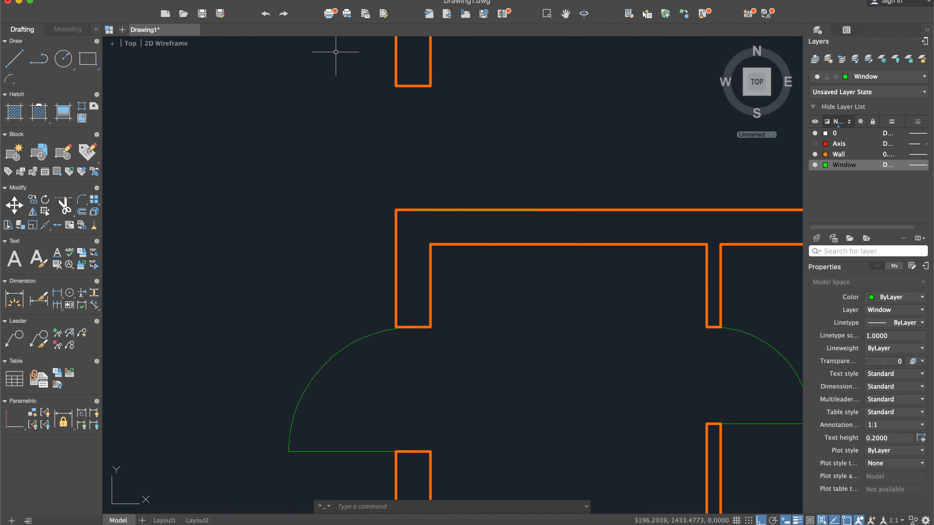
- Draw the balcony door's swing with a Start, Center, End arc from the leaf's tip, centred on its hinge, to the upper wall stub's midpoint
{"action": "left_click", "coordinate": [272, 0]}
{"action": "mouse_move", "coordinate": [313, 99]}
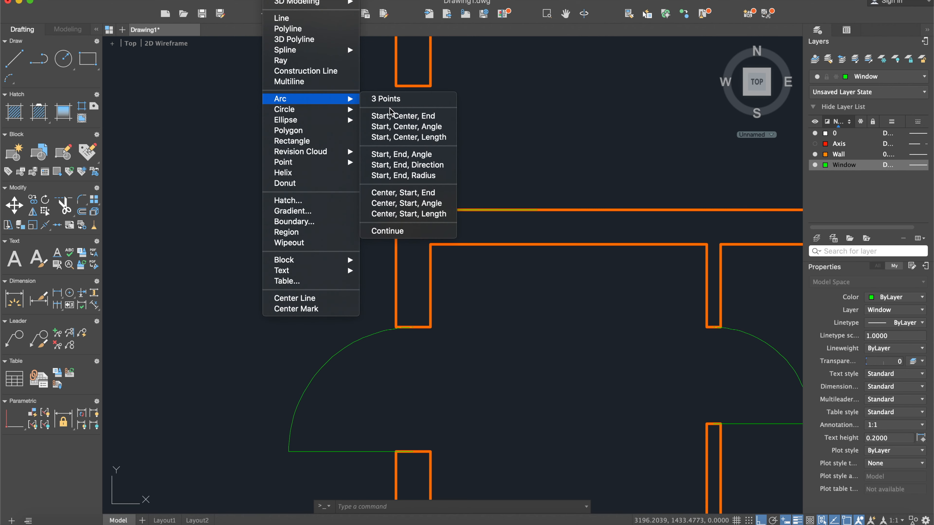
{"action": "left_click", "coordinate": [400, 116]}
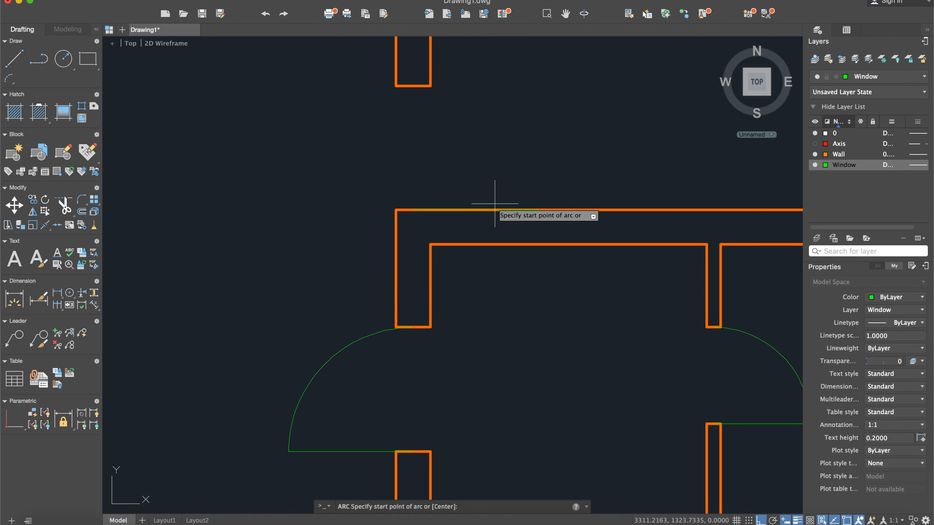
{"action": "left_click", "coordinate": [538, 209]}
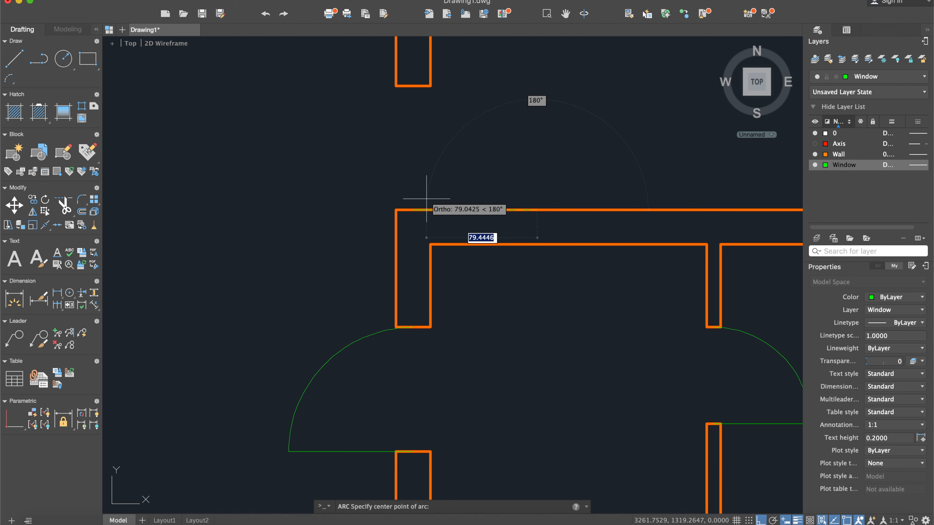
{"action": "left_click", "coordinate": [413, 209]}
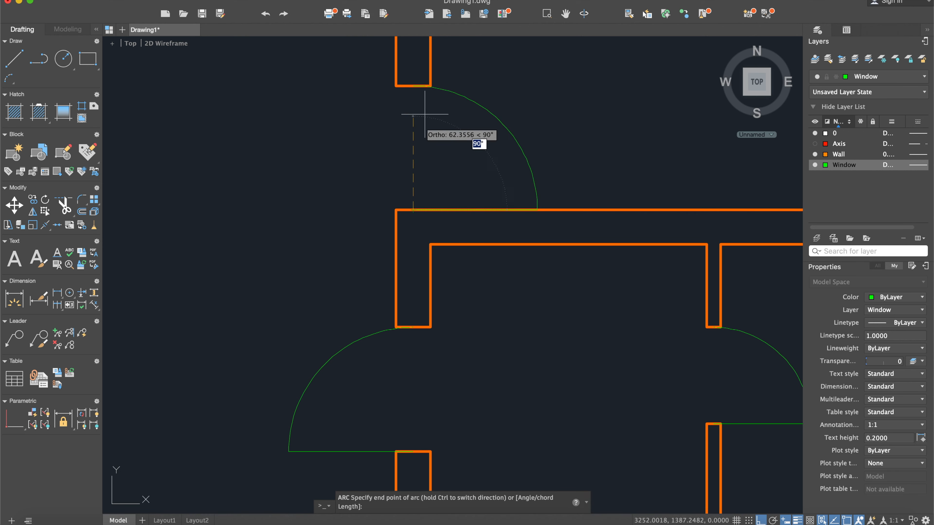
{"action": "left_click", "coordinate": [416, 88]}
- Compare the drawn plan with the scanned reference and examine the reference's windows and doors for the remaining openings
{"action": "scroll", "coordinate": [500, 139], "scroll_direction": "down", "scroll_amount": 10}
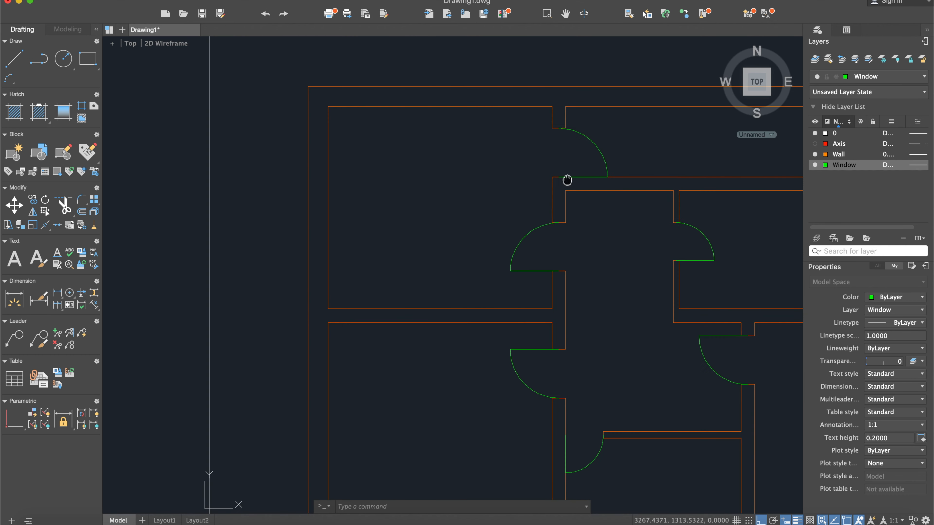
{"action": "middle_click_drag", "start_coordinate": [449, 137], "coordinate": [564, 137]}
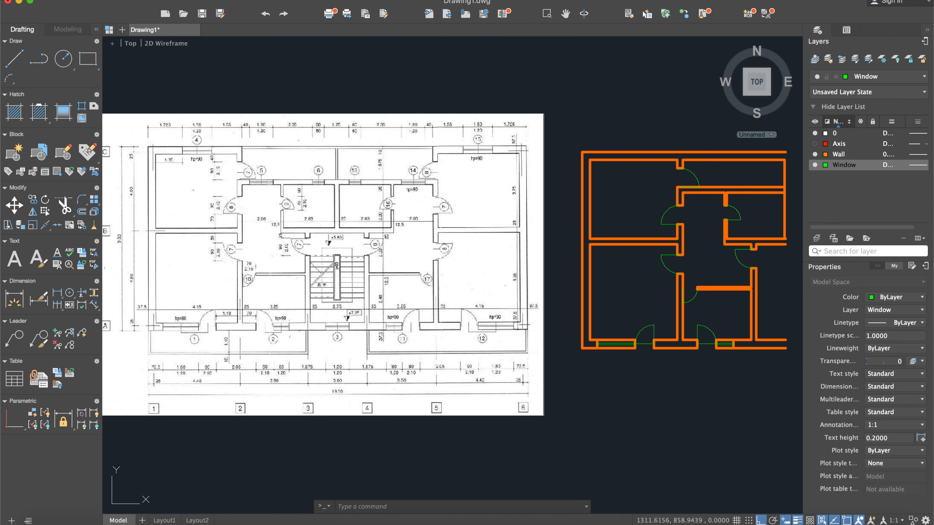
{"action": "middle_click_drag", "start_coordinate": [271, 301], "coordinate": [314, 299]}
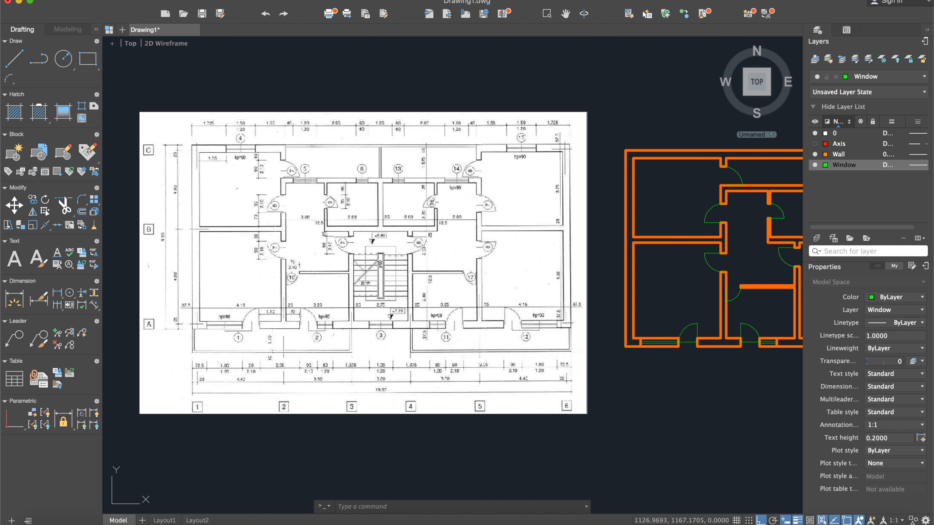
{"action": "scroll", "coordinate": [297, 136], "scroll_direction": "up", "scroll_amount": 3}
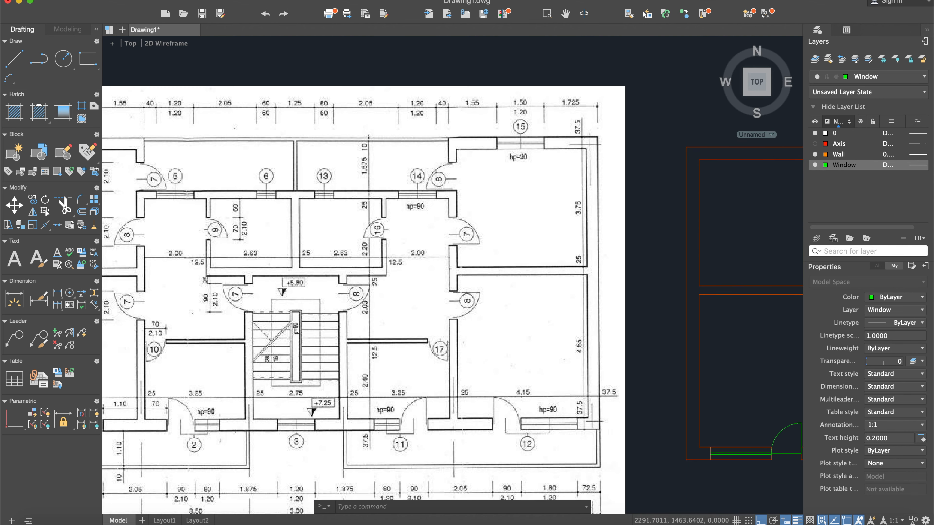
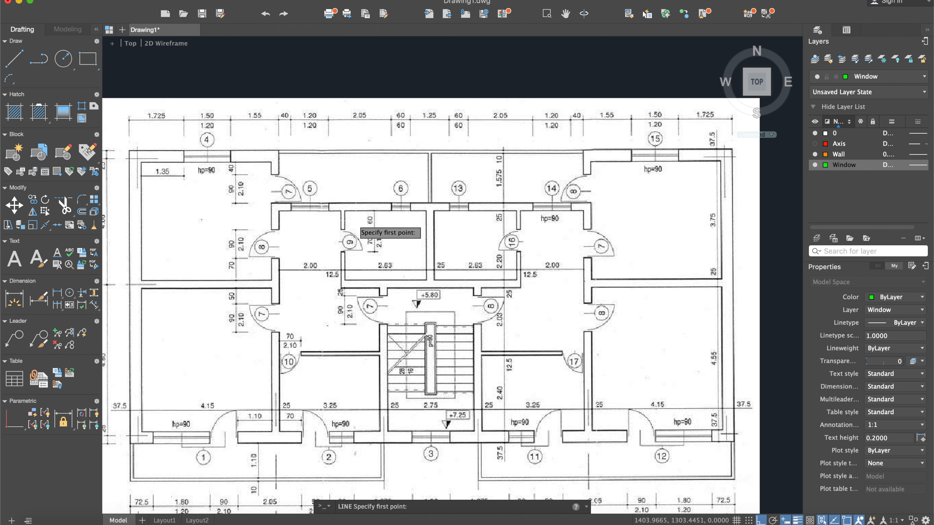
- Draw a vertical line across the thickness of the hall's upper wall, starting from the inner wall line's midpoint
{"action": "scroll", "coordinate": [313, 217], "scroll_direction": "up", "scroll_amount": 2}
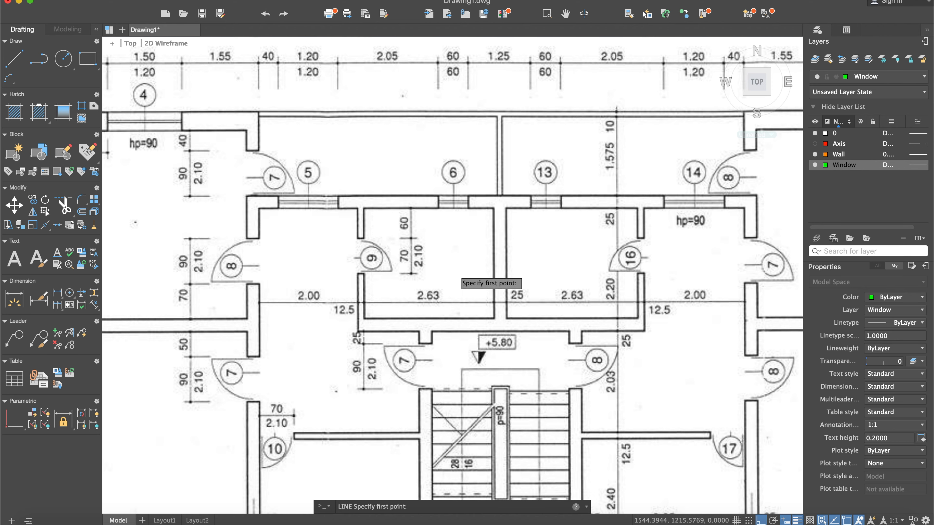
{"action": "scroll", "coordinate": [452, 274], "scroll_direction": "down", "scroll_amount": 4}
{"action": "scroll", "coordinate": [457, 272], "scroll_direction": "down", "scroll_amount": 2}
{"action": "middle_click_drag", "start_coordinate": [519, 271], "coordinate": [291, 265]}
{"action": "scroll", "coordinate": [489, 266], "scroll_direction": "up", "scroll_amount": 4}
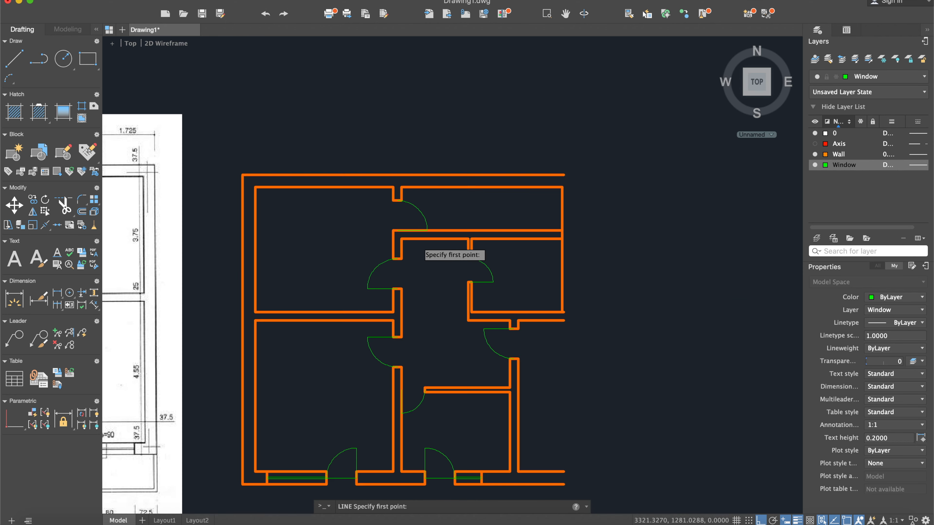
{"action": "scroll", "coordinate": [419, 244], "scroll_direction": "up", "scroll_amount": 4}
{"action": "scroll", "coordinate": [419, 243], "scroll_direction": "up", "scroll_amount": 2}
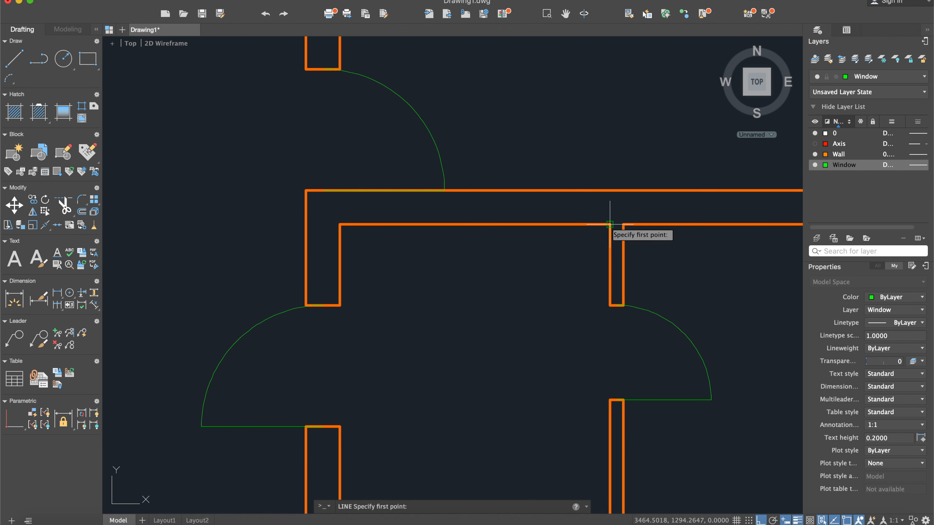
{"action": "left_click", "coordinate": [475, 224]}
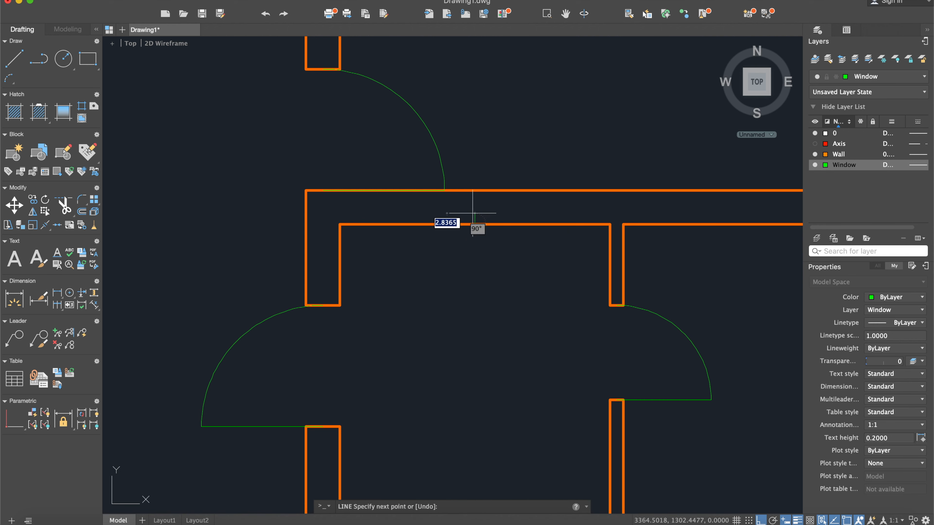
{"action": "left_click", "coordinate": [475, 191]}
{"action": "key", "text": "Return"}
{"action": "scroll", "coordinate": [476, 209], "scroll_direction": "up", "scroll_amount": 4}
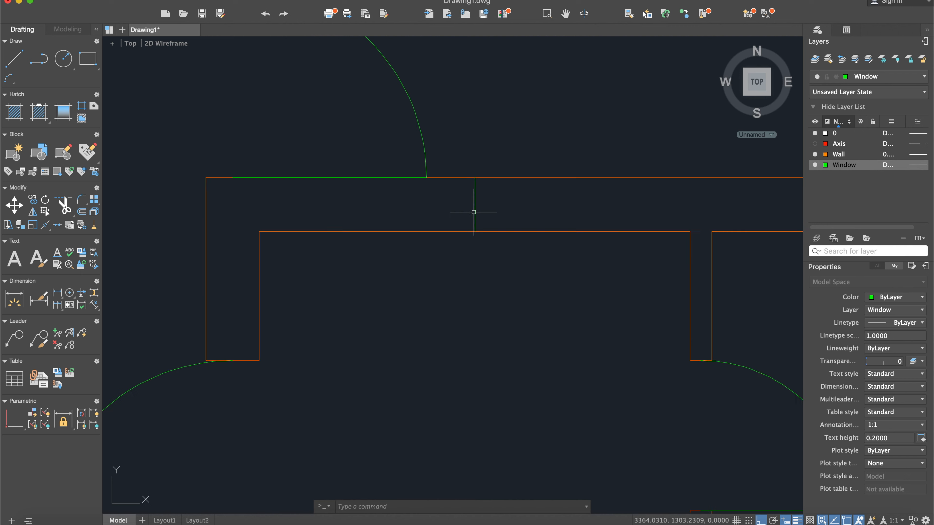
{"action": "scroll", "coordinate": [484, 216], "scroll_direction": "down", "scroll_amount": 2}
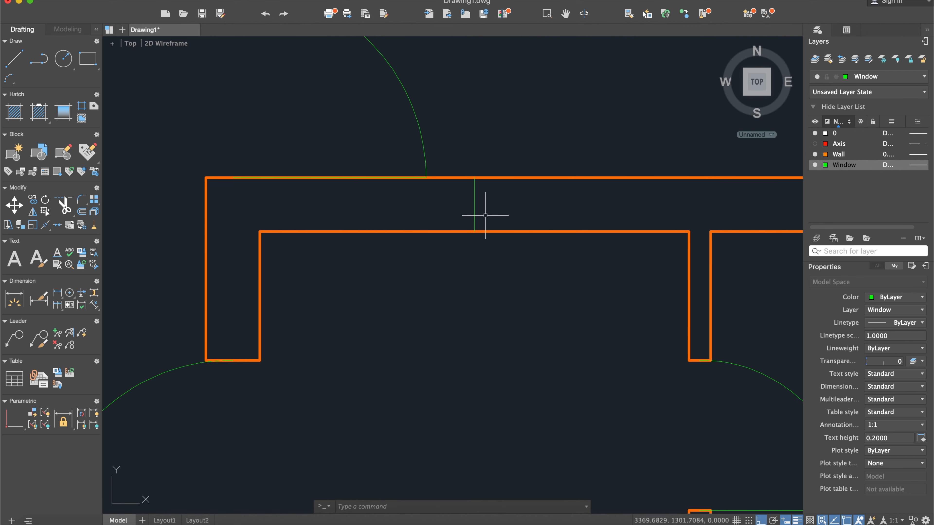
- Offset the vertical line 60 to each side within the wall and delete the original middle line
{"action": "key", "text": "Return"}
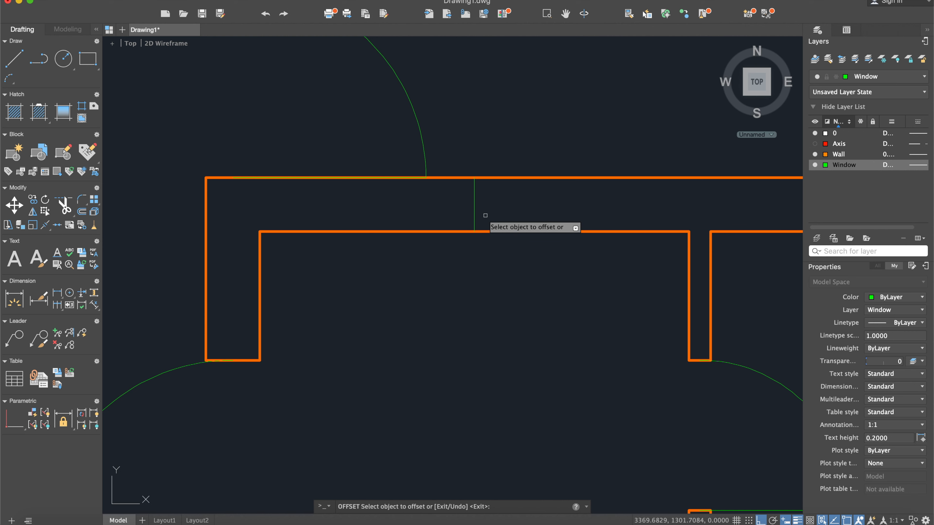
{"action": "left_click", "coordinate": [474, 200]}
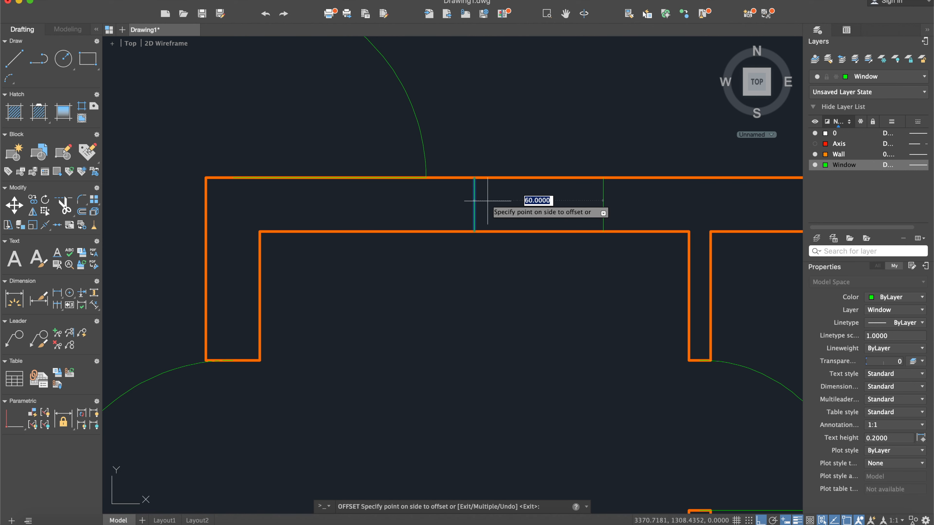
{"action": "left_click", "coordinate": [421, 202]}
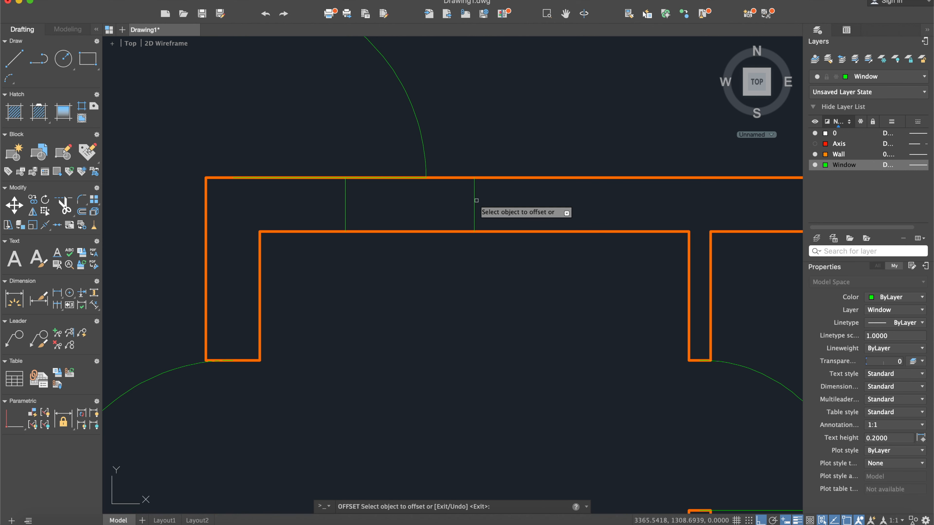
{"action": "left_click", "coordinate": [475, 201]}
{"action": "left_click", "coordinate": [513, 199]}
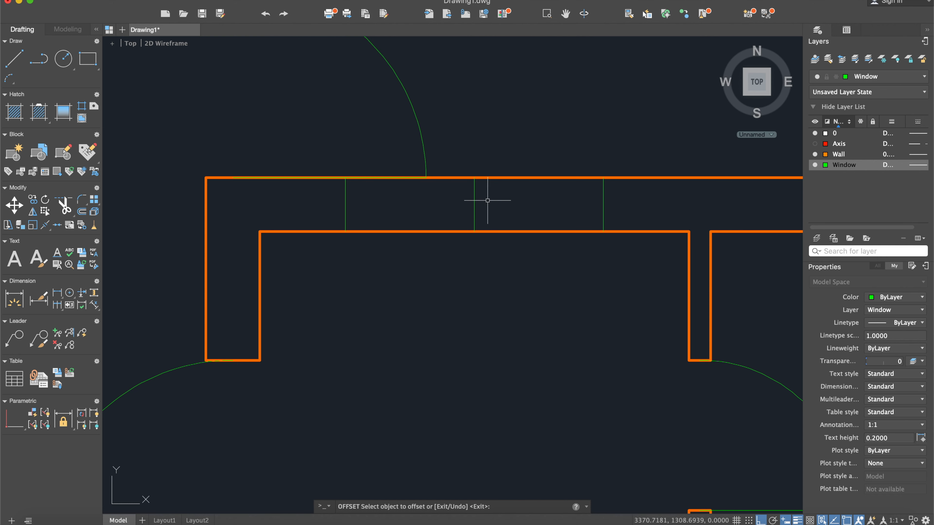
{"action": "left_click", "coordinate": [478, 201]}
{"action": "left_click", "coordinate": [465, 199]}
{"action": "key", "text": "Delete"}
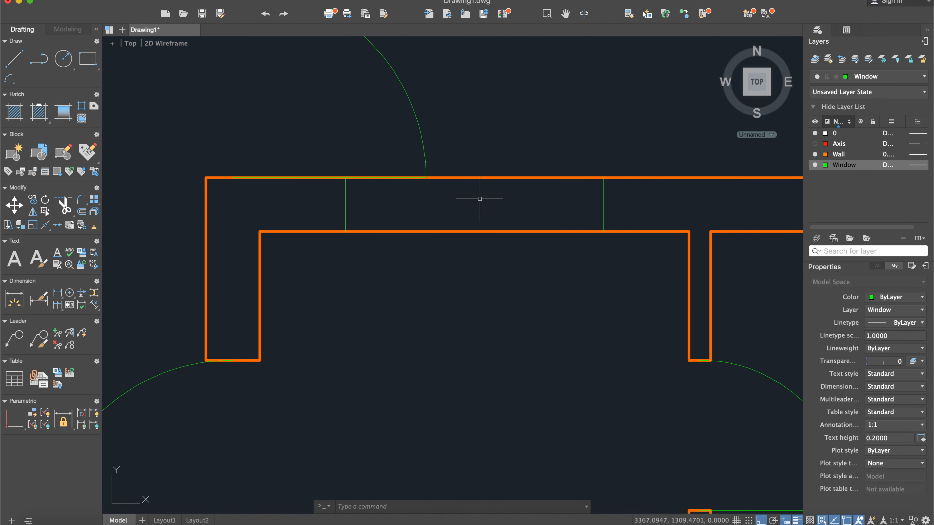
- Move the two vertical edge lines of the hall window opening to the Wall layer
{"action": "left_click", "coordinate": [633, 210]}
{"action": "left_click", "coordinate": [273, 195]}
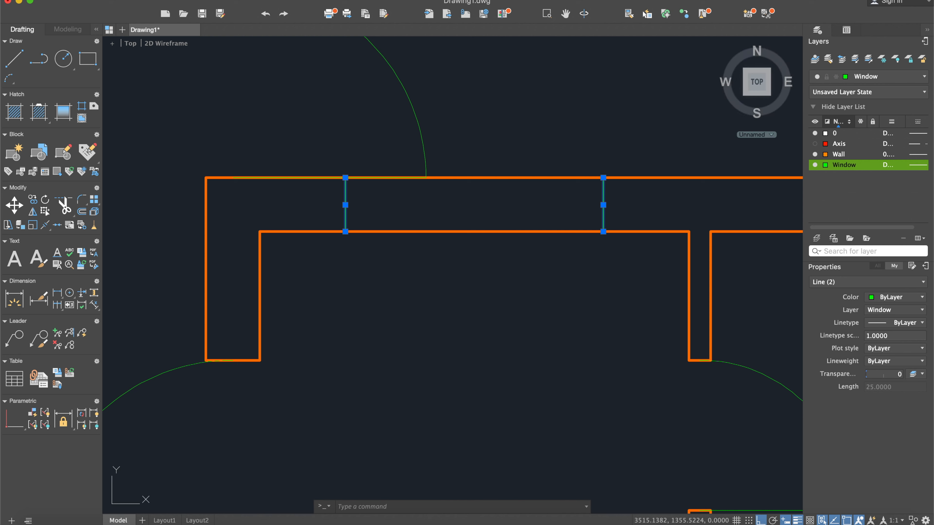
{"action": "left_click", "coordinate": [890, 77]}
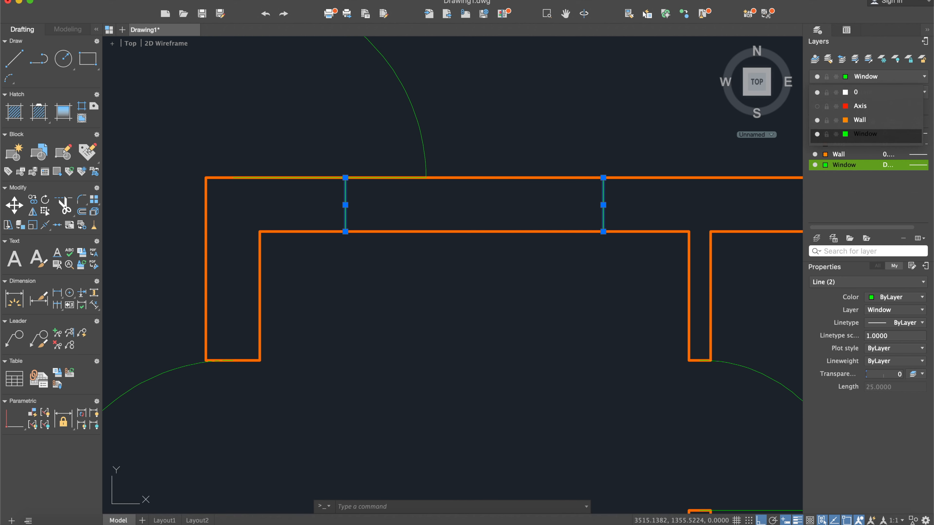
{"action": "left_click", "coordinate": [860, 121]}
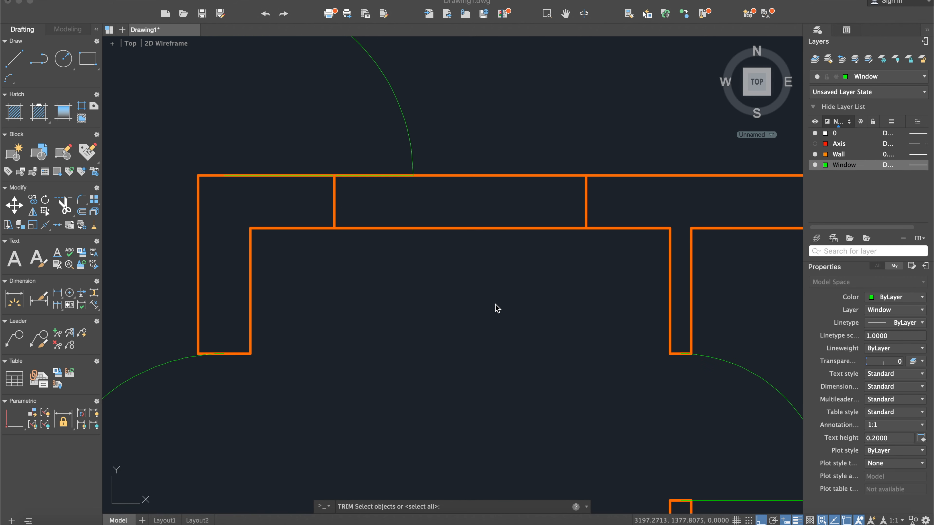
- Draw a horizontal line between the midpoints of the hall window opening's two side edges
{"action": "left_click", "coordinate": [24, 61]}
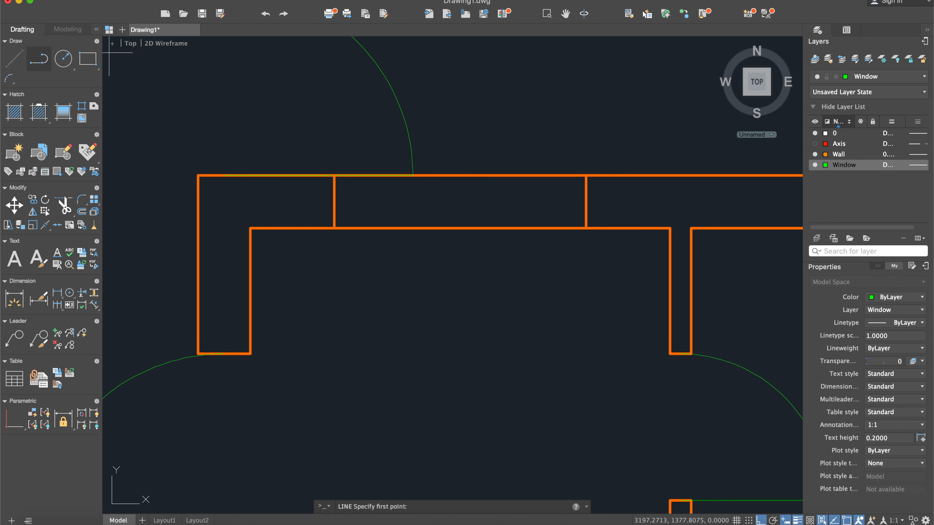
{"action": "left_click", "coordinate": [586, 201]}
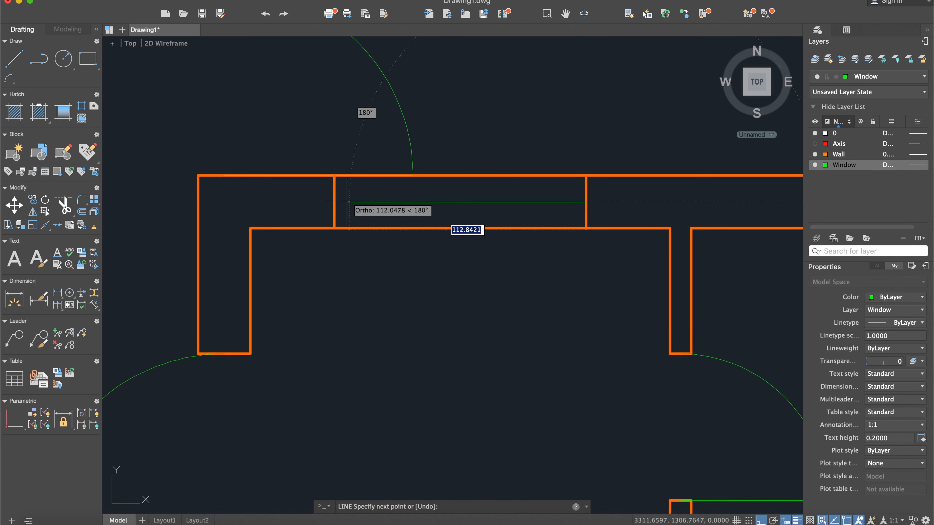
{"action": "left_click", "coordinate": [334, 202]}
{"action": "key", "text": "Return"}
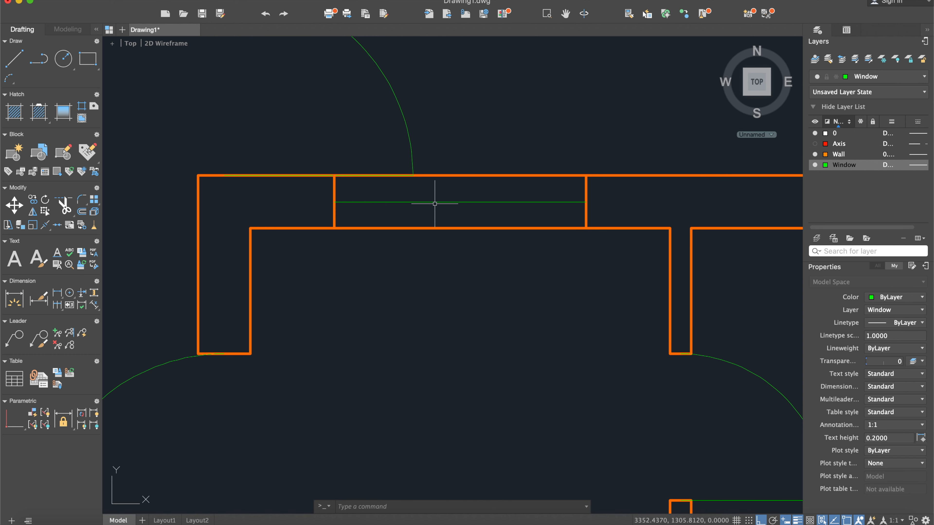
- Offset the window's horizontal centre line 3 to each side and delete the original centre line
{"action": "type", "text": "off"}
{"action": "key", "text": "Return"}
{"action": "key", "text": "Return"}
{"action": "left_click", "coordinate": [435, 203]}
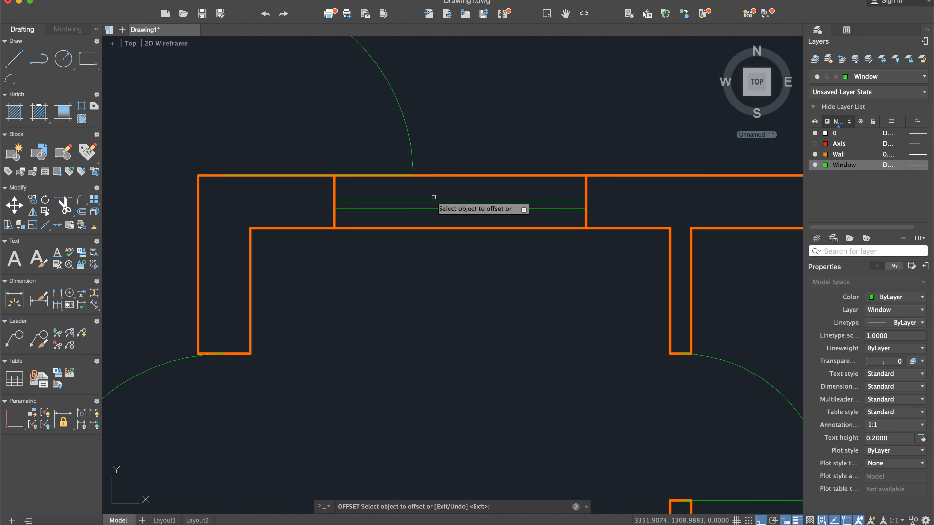
{"action": "left_click", "coordinate": [435, 190]}
{"action": "key", "text": "Escape"}
{"action": "left_click", "coordinate": [439, 204]}
{"action": "left_click", "coordinate": [439, 203]}
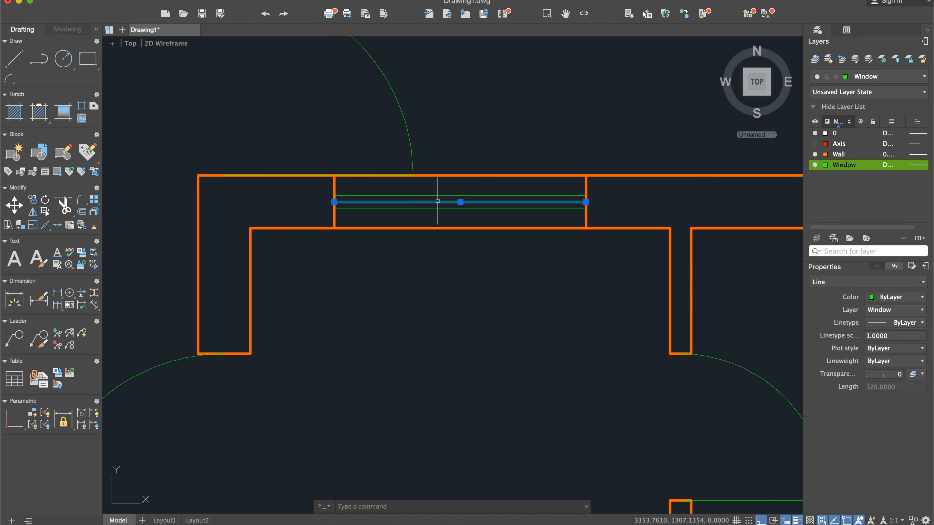
{"action": "key", "text": "Escape"}
- Examine the reference's small window beside the hall window and its dimensions, comparing them with the drawn upper room wall
{"action": "scroll", "coordinate": [438, 201], "scroll_direction": "down", "scroll_amount": 6}
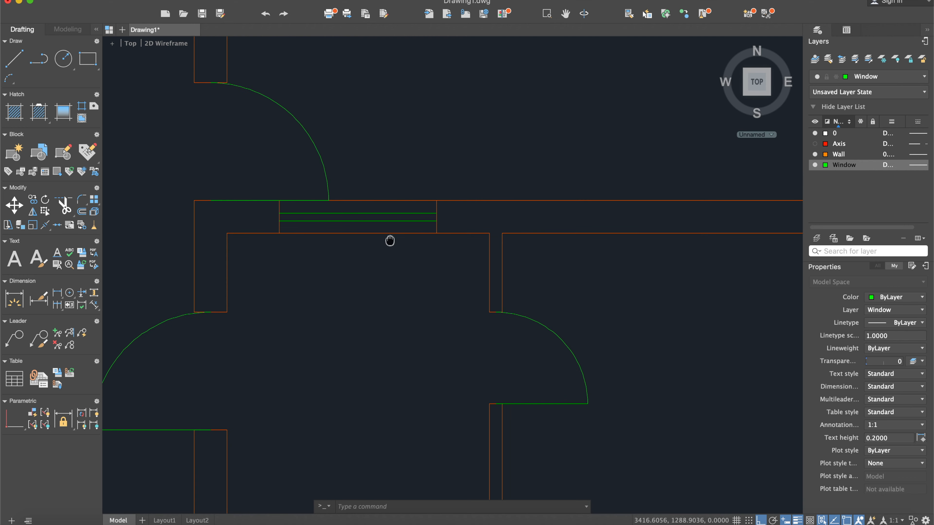
{"action": "scroll", "coordinate": [392, 247], "scroll_direction": "down", "scroll_amount": 4}
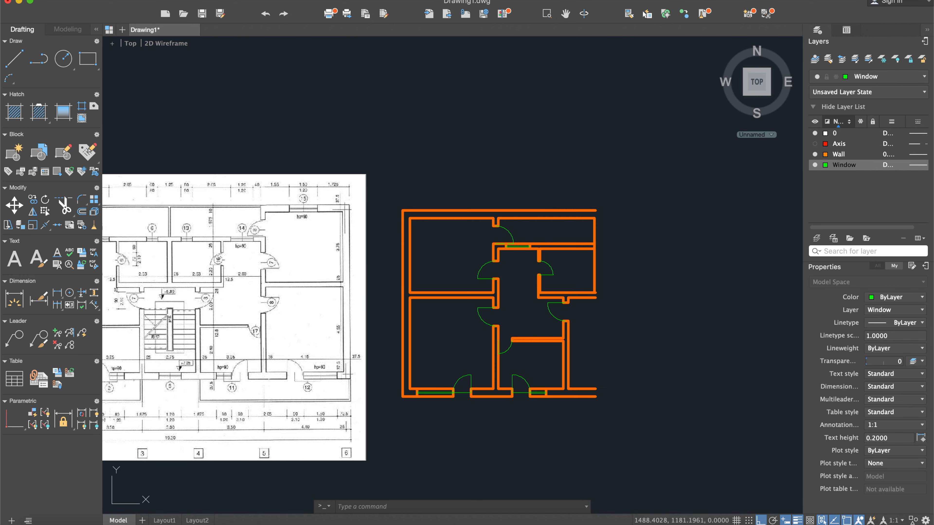
{"action": "scroll", "coordinate": [191, 236], "scroll_direction": "up", "scroll_amount": 4}
{"action": "scroll", "coordinate": [253, 221], "scroll_direction": "up", "scroll_amount": 4}
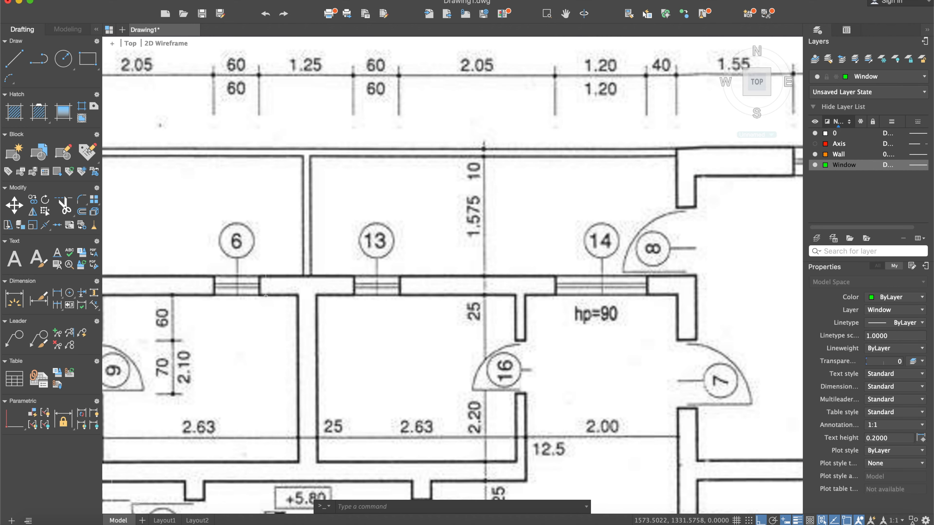
{"action": "scroll", "coordinate": [261, 283], "scroll_direction": "down", "scroll_amount": 2}
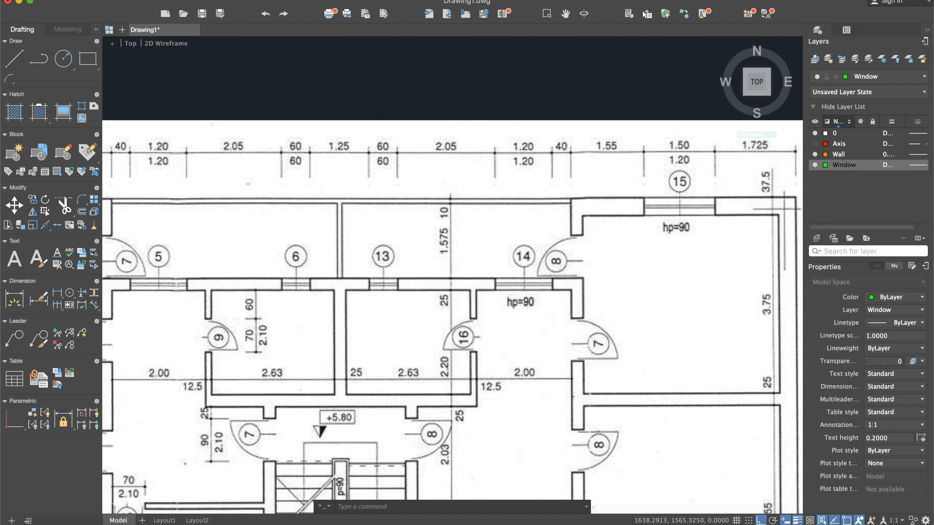
{"action": "left_click", "coordinate": [13, 58]}
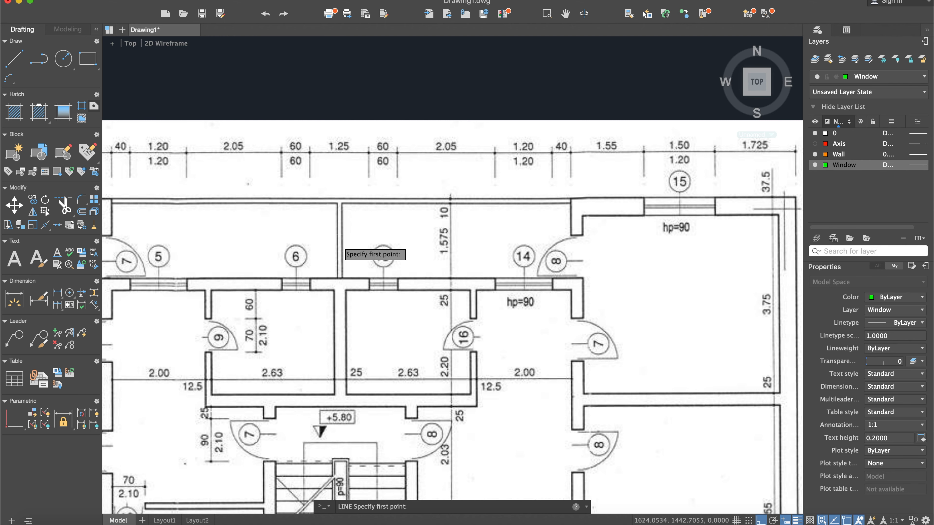
{"action": "scroll", "coordinate": [341, 248], "scroll_direction": "down", "scroll_amount": 2}
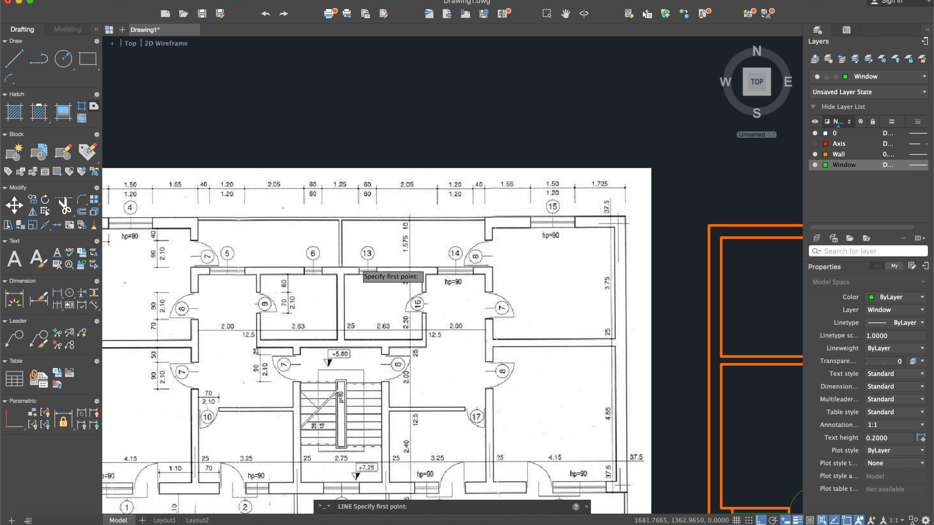
{"action": "middle_click_drag", "start_coordinate": [369, 265], "coordinate": [363, 255]}
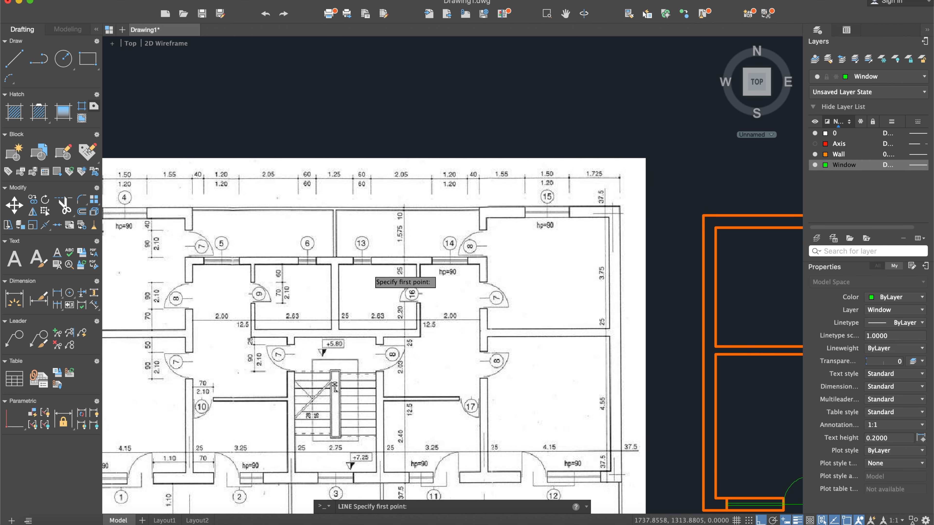
{"action": "scroll", "coordinate": [379, 278], "scroll_direction": "down", "scroll_amount": 2}
{"action": "scroll", "coordinate": [390, 281], "scroll_direction": "up", "scroll_amount": 2}
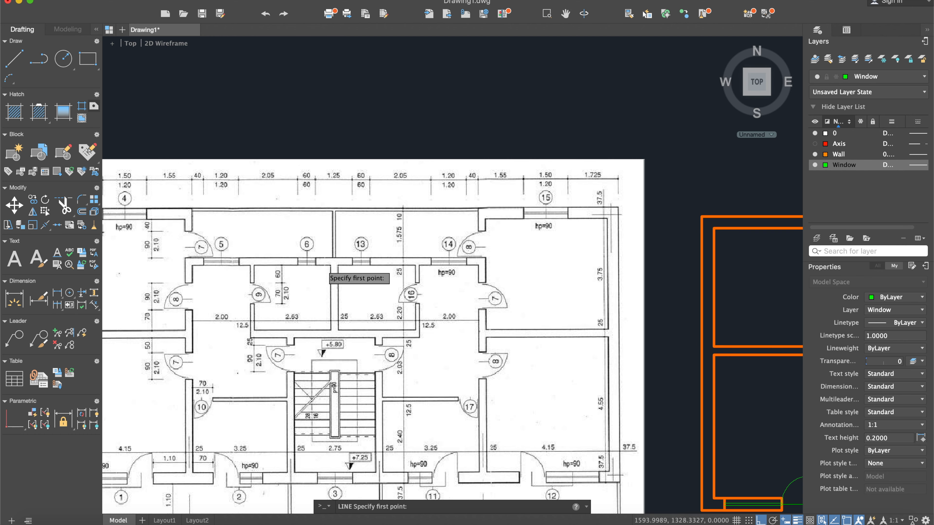
{"action": "scroll", "coordinate": [323, 263], "scroll_direction": "down", "scroll_amount": 3}
{"action": "scroll", "coordinate": [533, 258], "scroll_direction": "up", "scroll_amount": 4}
{"action": "scroll", "coordinate": [492, 215], "scroll_direction": "up", "scroll_amount": 5}
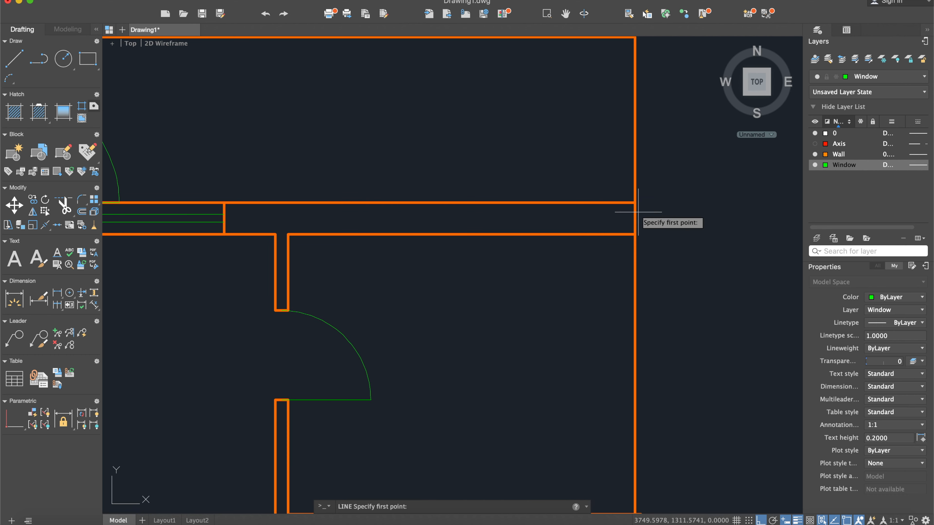
- Turn on the Axis layer and check the small window's spacing from the central axis against the scanned reference
{"action": "scroll", "coordinate": [588, 221], "scroll_direction": "down", "scroll_amount": 4}
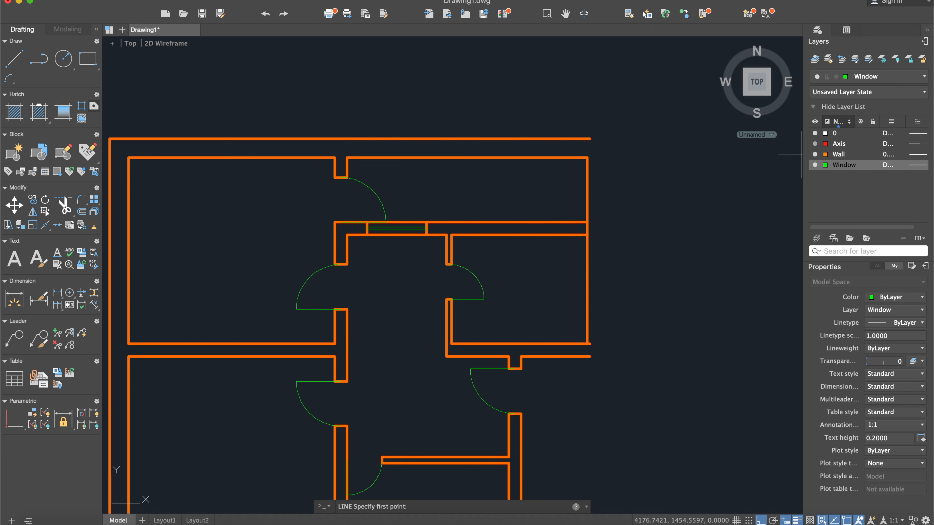
{"action": "scroll", "coordinate": [573, 191], "scroll_direction": "up", "scroll_amount": 6}
{"action": "scroll", "coordinate": [603, 264], "scroll_direction": "down", "scroll_amount": 4}
{"action": "scroll", "coordinate": [603, 263], "scroll_direction": "down", "scroll_amount": 4}
{"action": "scroll", "coordinate": [458, 259], "scroll_direction": "up", "scroll_amount": 8}
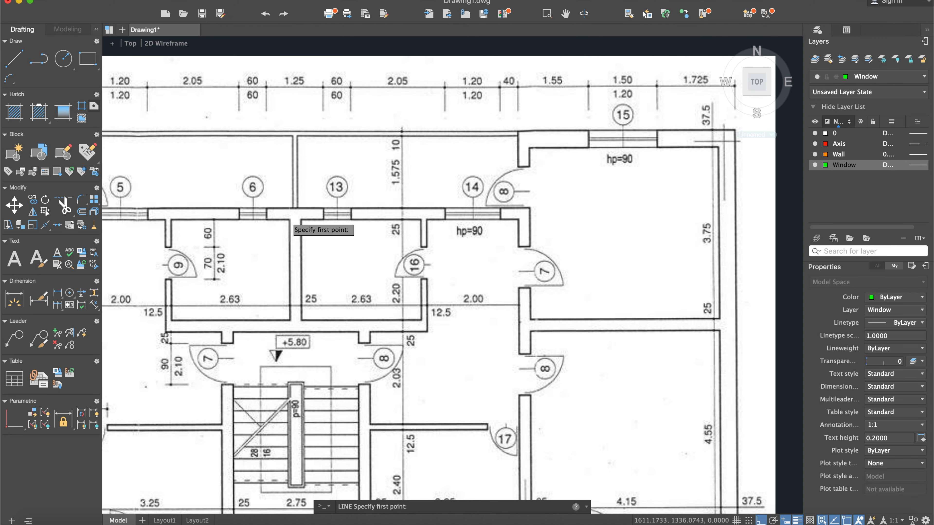
{"action": "scroll", "coordinate": [289, 219], "scroll_direction": "down", "scroll_amount": 4}
{"action": "scroll", "coordinate": [573, 208], "scroll_direction": "up", "scroll_amount": 6}
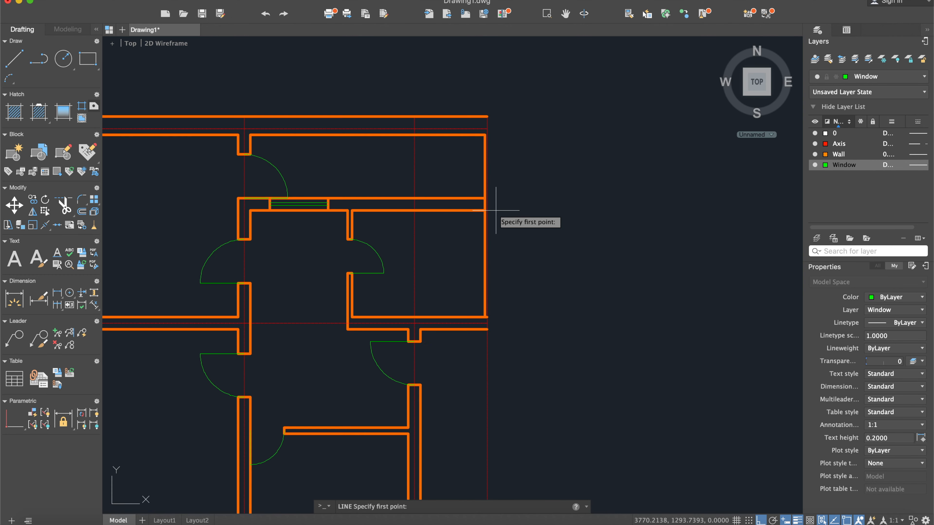
- Offset the rightmost vertical axis line 62.5 to the left to locate the small window's side edge
{"action": "scroll", "coordinate": [496, 210], "scroll_direction": "up", "scroll_amount": 5}
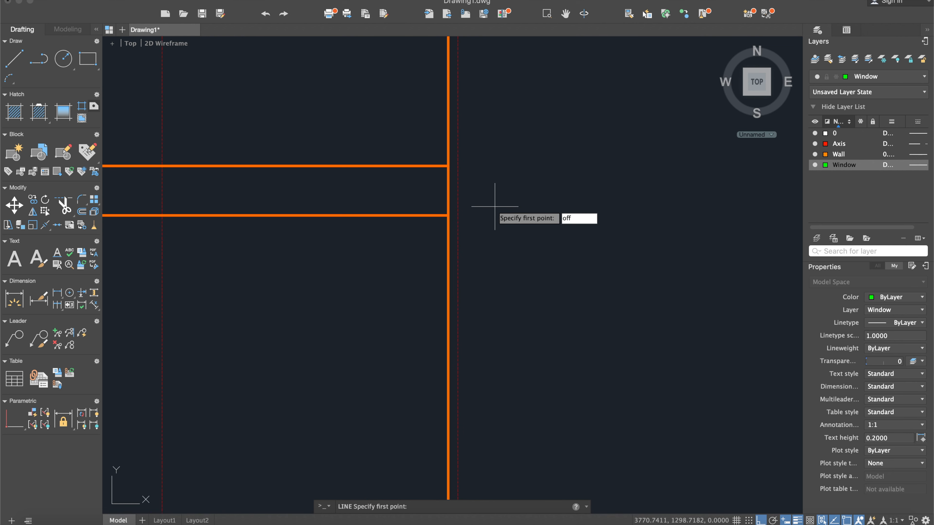
{"action": "key", "text": "Return"}
{"action": "key", "text": "Escape"}
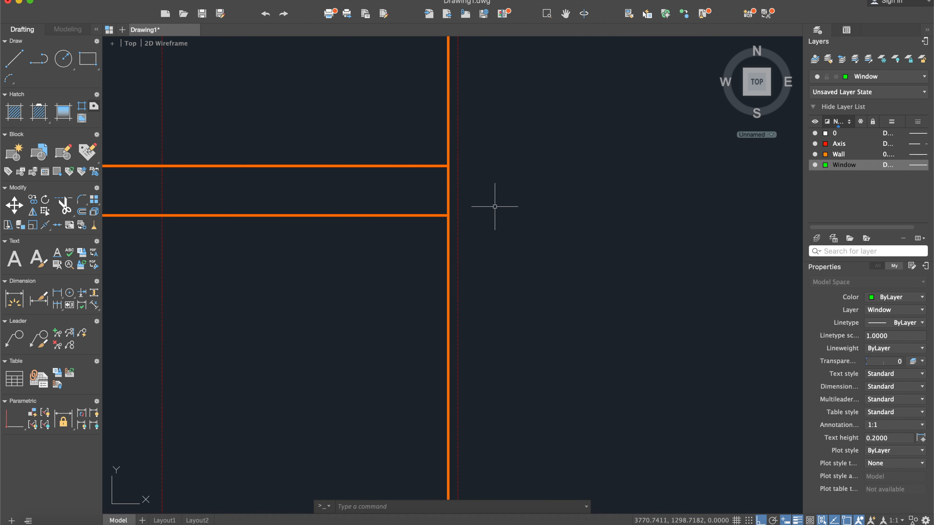
{"action": "key", "text": "Return"}
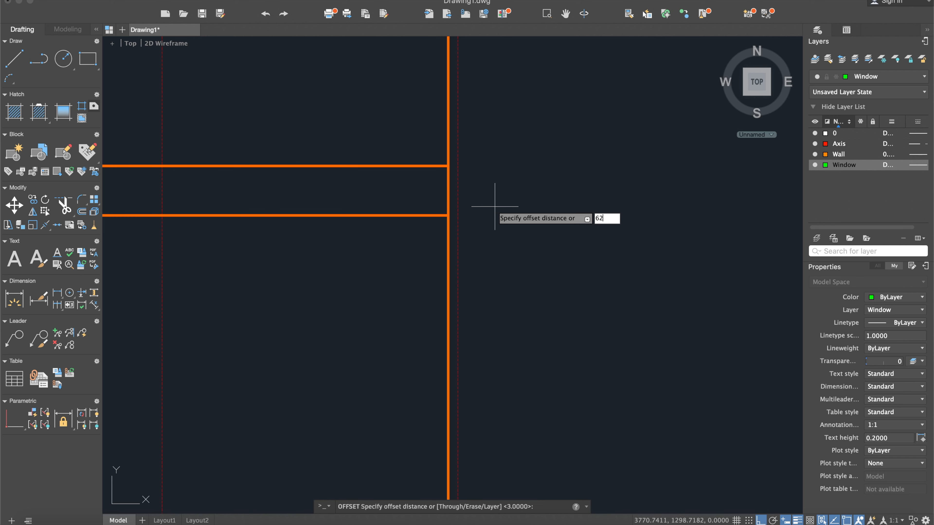
{"action": "type", "text": "62.5"}
{"action": "key", "text": "Return"}
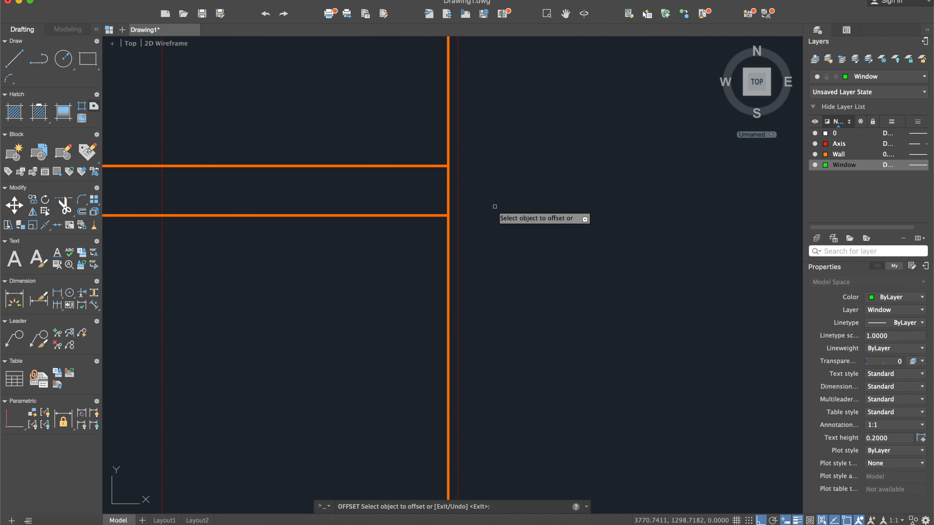
{"action": "left_click", "coordinate": [459, 190]}
{"action": "left_click", "coordinate": [385, 192]}
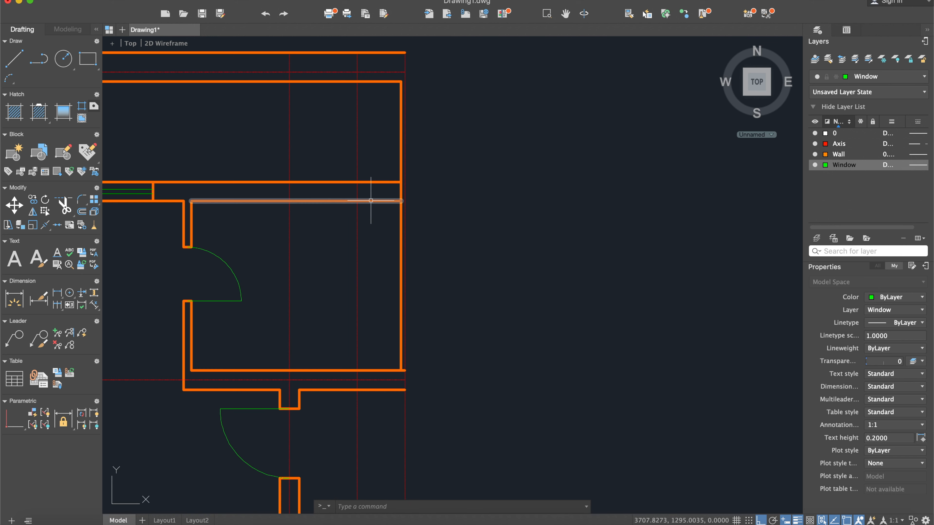
{"action": "middle_click_drag", "start_coordinate": [371, 200], "coordinate": [388, 203]}
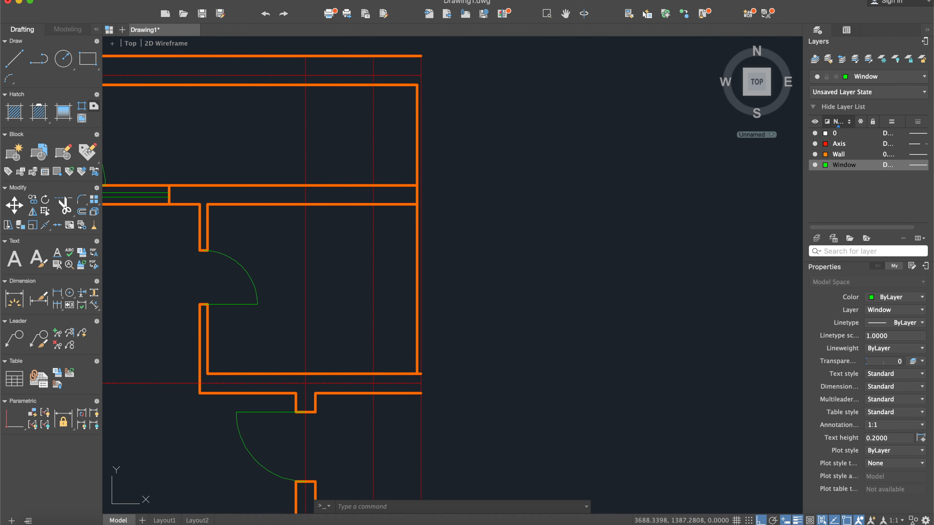
- Move the newly offset axis line to the Wall layer and turn off the Axis layer
{"action": "left_click", "coordinate": [373, 130]}
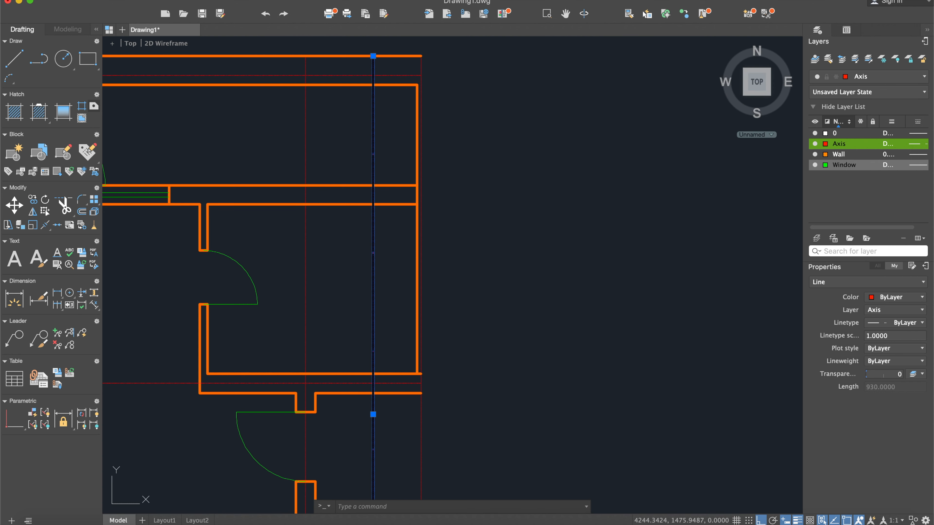
{"action": "left_click", "coordinate": [882, 76]}
{"action": "left_click", "coordinate": [860, 123]}
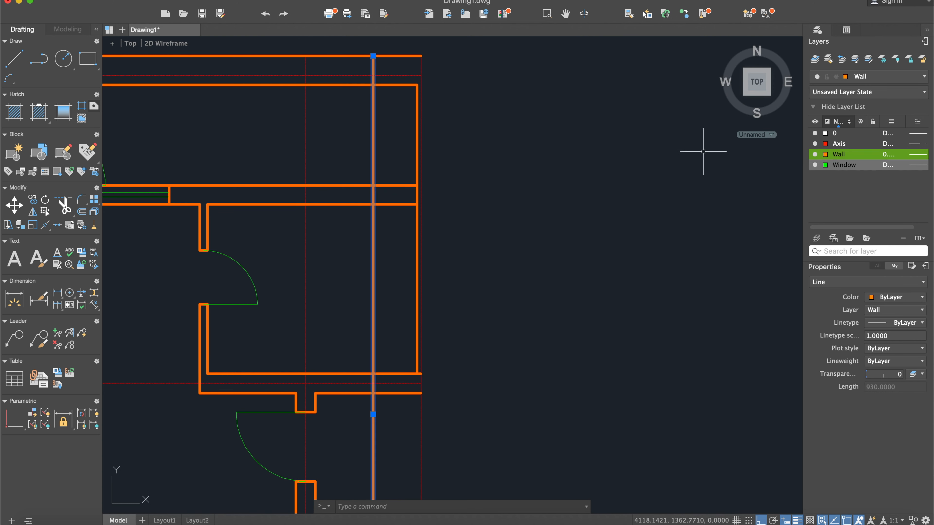
{"action": "key", "text": "Escape"}
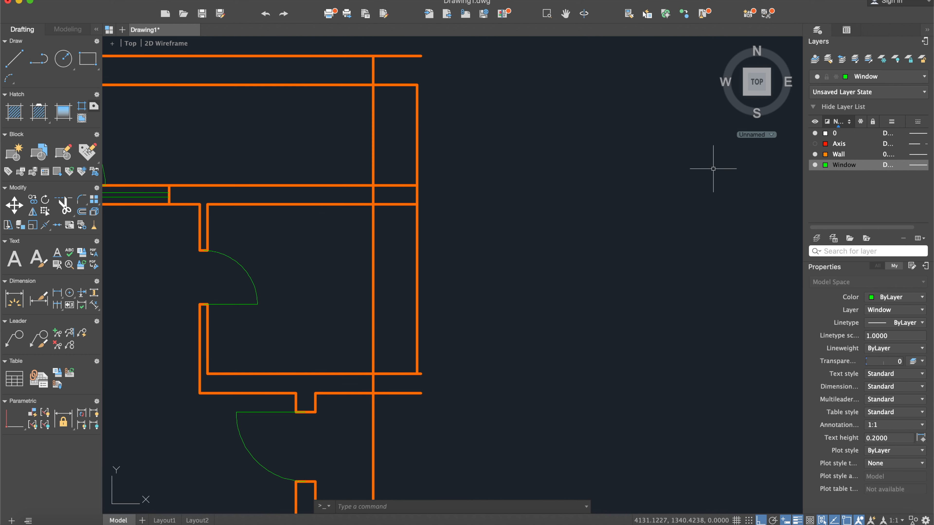
- Trim the new vertical line above and below the small upper room's top wall, keeping only the piece inside the wall
{"action": "key", "text": "Return"}
{"action": "left_click", "coordinate": [485, 313]}
{"action": "left_click", "coordinate": [349, 147]}
{"action": "key", "text": "Return"}
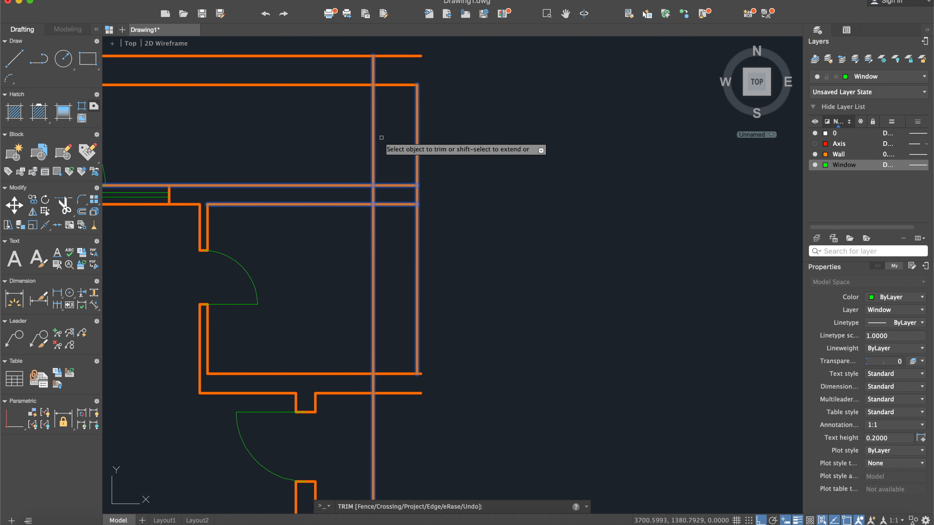
{"action": "left_click", "coordinate": [374, 156]}
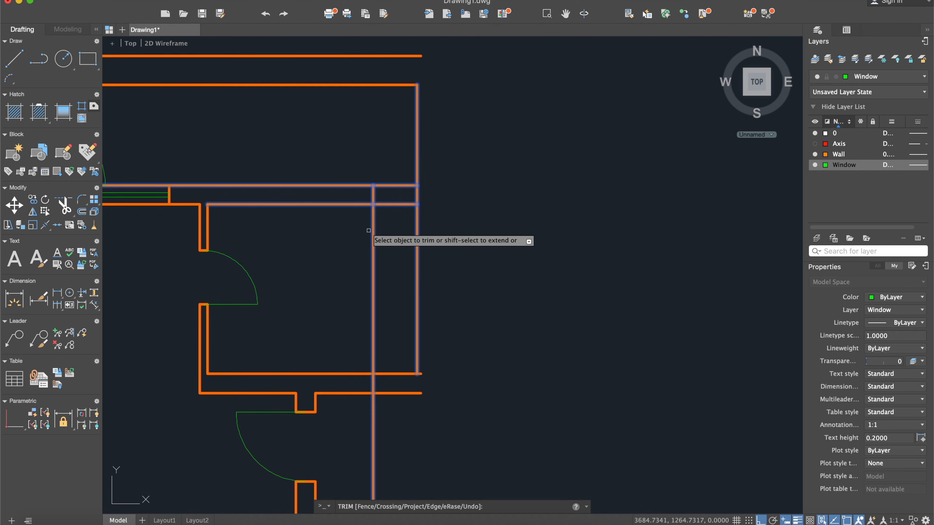
{"action": "key", "text": "Escape"}
{"action": "scroll", "coordinate": [375, 238], "scroll_direction": "down", "scroll_amount": 3}
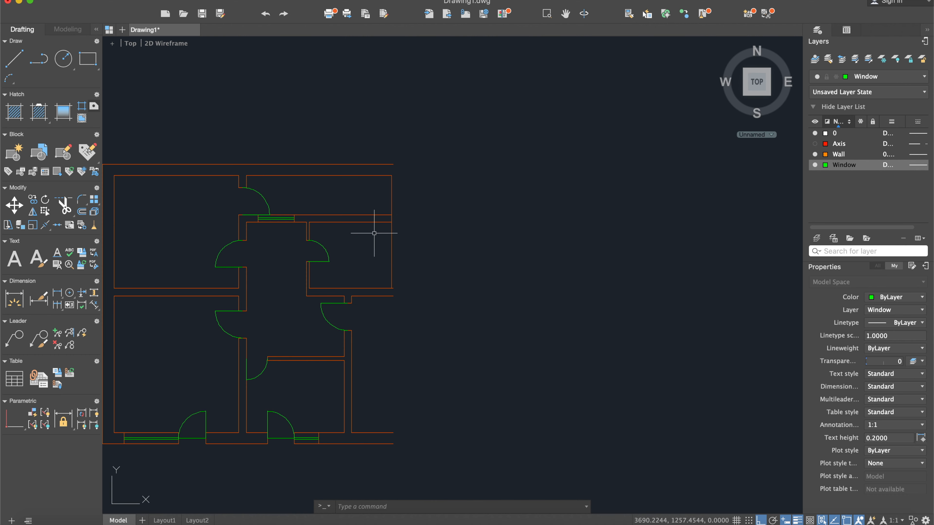
- Check the width of the small upper room's window in the scanned reference
{"action": "scroll", "coordinate": [426, 215], "scroll_direction": "up", "scroll_amount": 2}
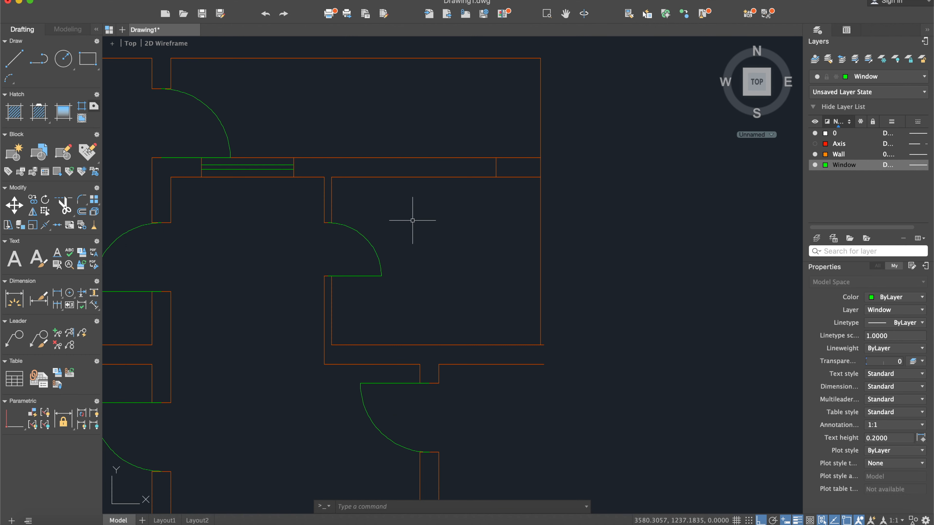
{"action": "scroll", "coordinate": [482, 202], "scroll_direction": "down", "scroll_amount": 5}
{"action": "middle_click_drag", "start_coordinate": [378, 240], "coordinate": [618, 236]}
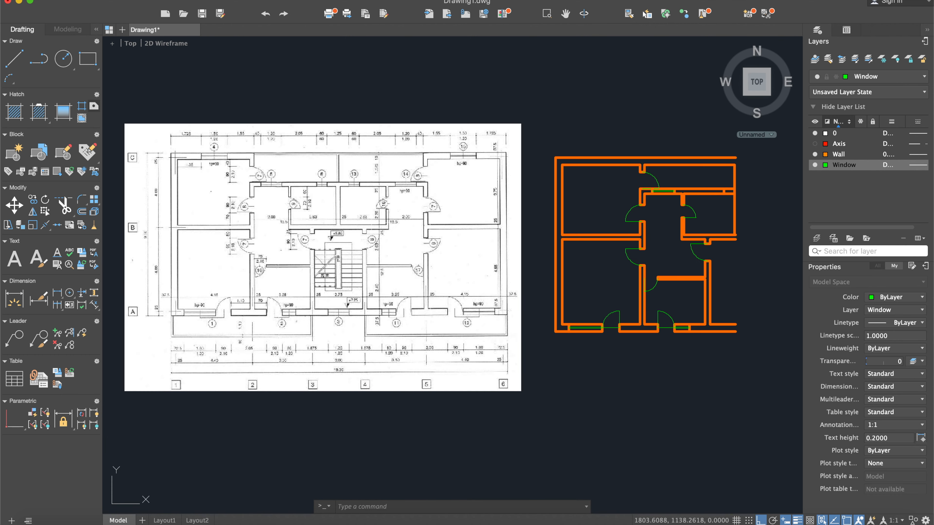
{"action": "scroll", "coordinate": [314, 174], "scroll_direction": "up", "scroll_amount": 5}
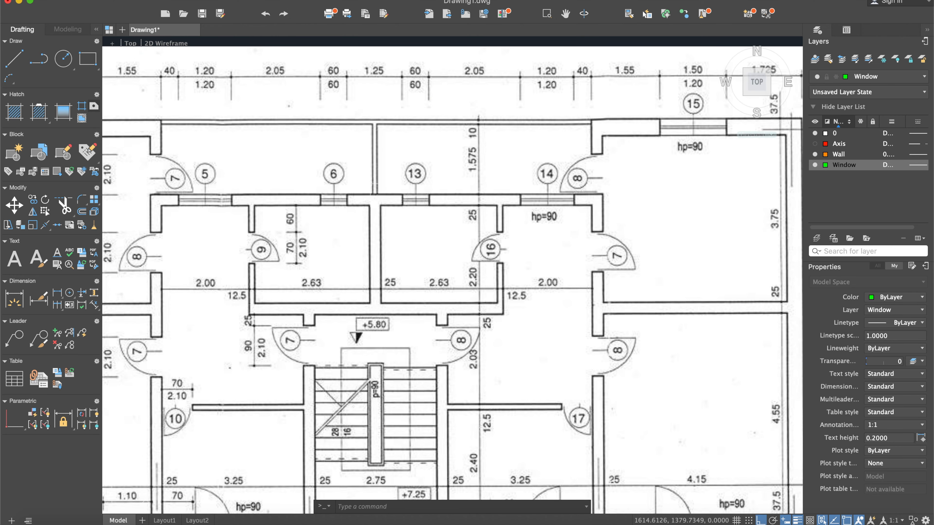
{"action": "scroll", "coordinate": [371, 183], "scroll_direction": "down", "scroll_amount": 5}
{"action": "middle_click_drag", "start_coordinate": [659, 225], "coordinate": [479, 216]}
{"action": "scroll", "coordinate": [603, 190], "scroll_direction": "up", "scroll_amount": 5}
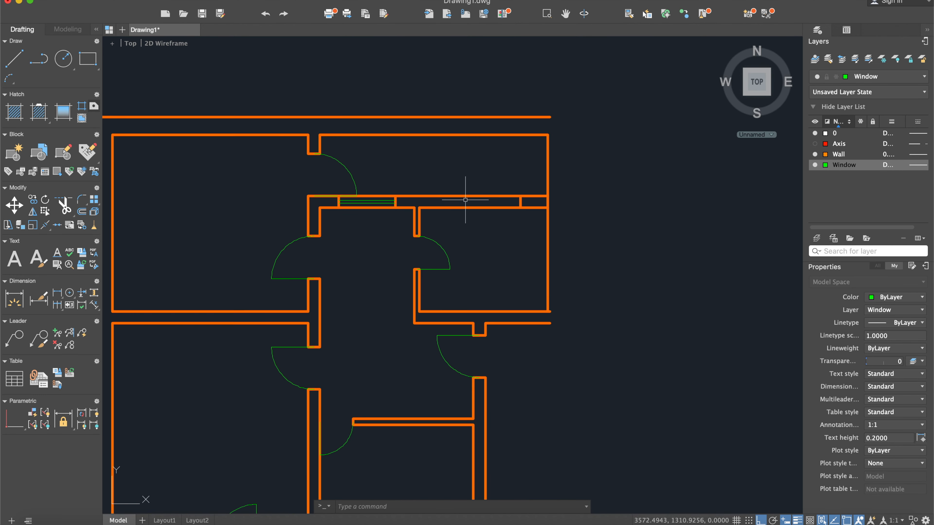
- Offset the small window's right side edge 60 to the left to form its other side edge
{"action": "scroll", "coordinate": [517, 206], "scroll_direction": "up", "scroll_amount": 3}
{"action": "type", "text": "off"}
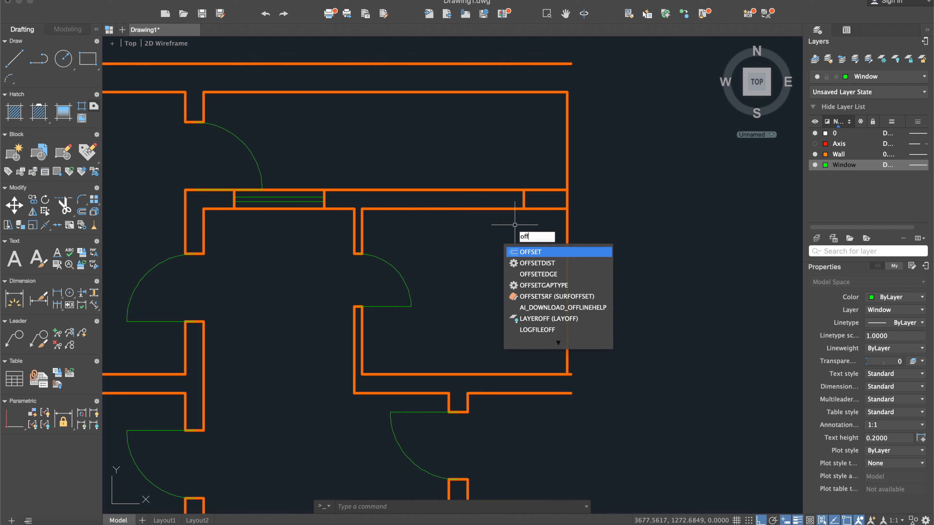
{"action": "key", "text": "Return"}
{"action": "type", "text": "150"}
{"action": "key", "text": "Return"}
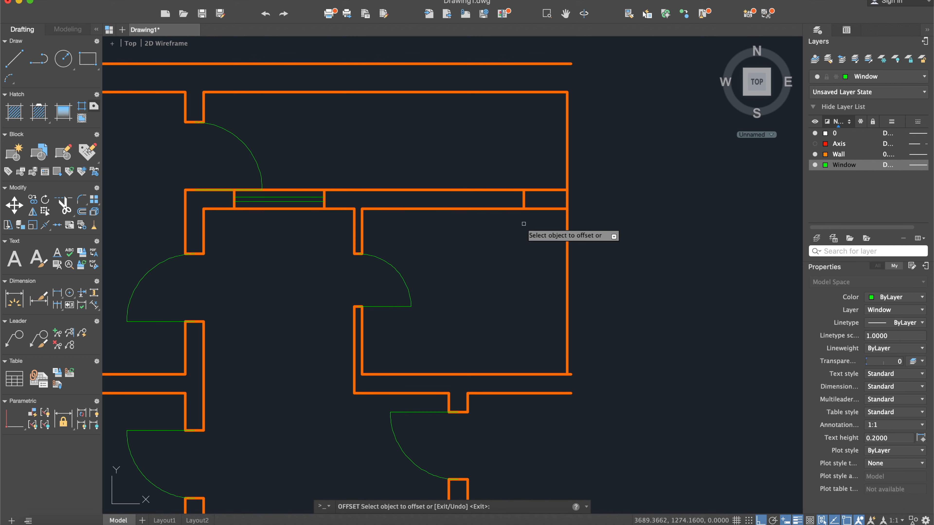
{"action": "left_click", "coordinate": [524, 200]}
{"action": "left_click", "coordinate": [481, 199]}
{"action": "key", "text": "Escape"}
- Draw a horizontal line between the midpoints of the small window opening's two side edges
{"action": "type", "text": "l"}
{"action": "key", "text": "Return"}
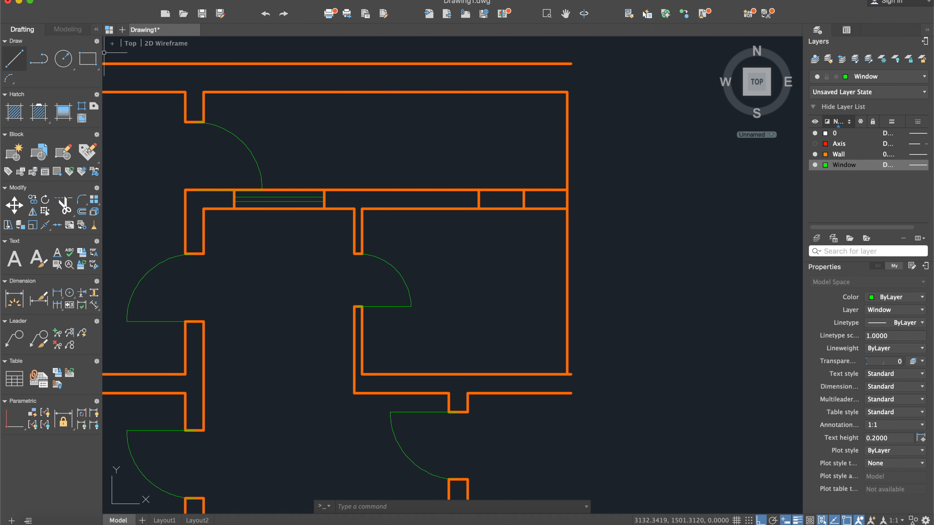
{"action": "scroll", "coordinate": [460, 181], "scroll_direction": "up", "scroll_amount": 4}
{"action": "left_click", "coordinate": [441, 165]}
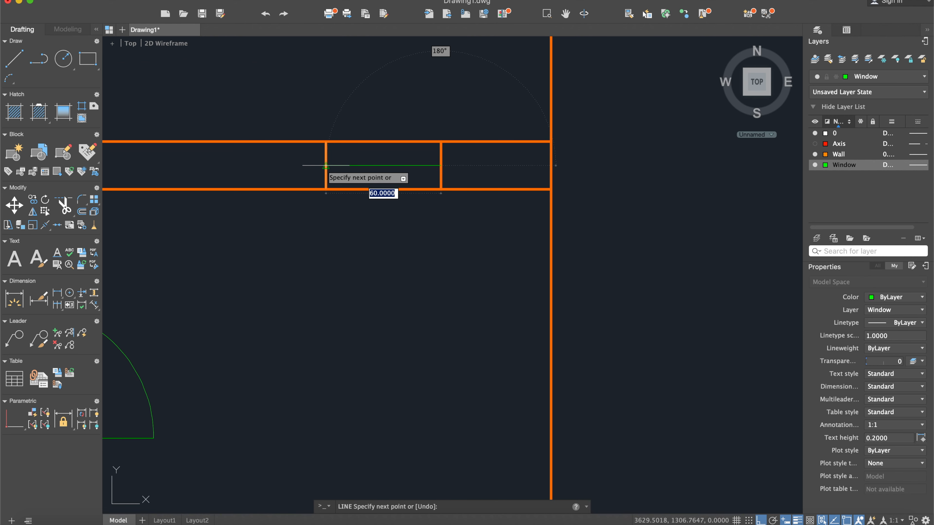
{"action": "left_click", "coordinate": [325, 165]}
{"action": "key", "text": "Escape"}
- Offset the small window's horizontal centre line 3 to each side and delete the original centre line
{"action": "type", "text": "off"}
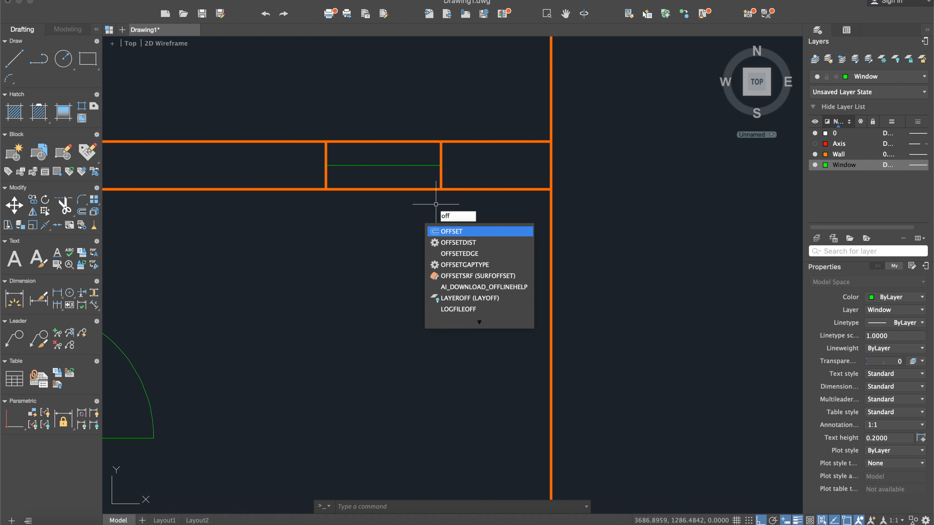
{"action": "key", "text": "Return"}
{"action": "key", "text": "Return"}
{"action": "left_click", "coordinate": [402, 165]}
{"action": "left_click", "coordinate": [403, 151]}
{"action": "left_click", "coordinate": [403, 166]}
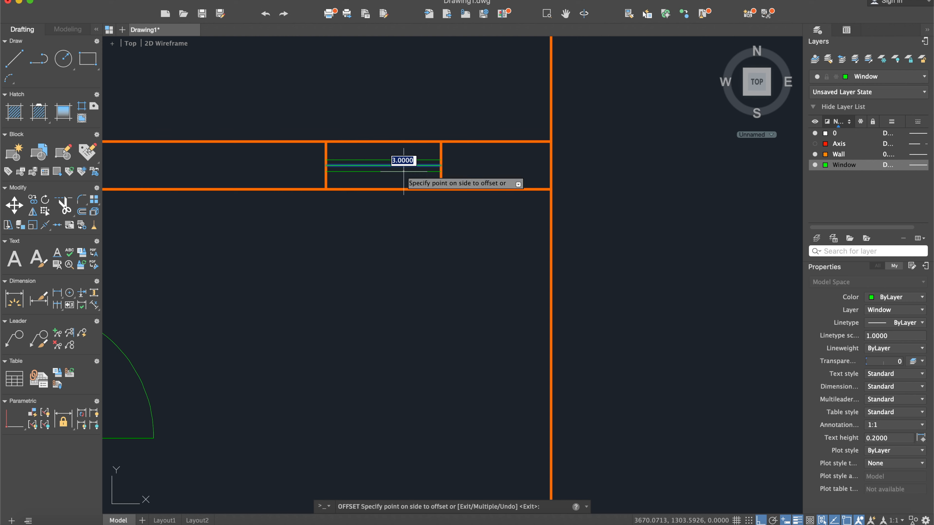
{"action": "left_click", "coordinate": [403, 173]}
{"action": "key", "text": "Escape"}
{"action": "left_click", "coordinate": [398, 164]}
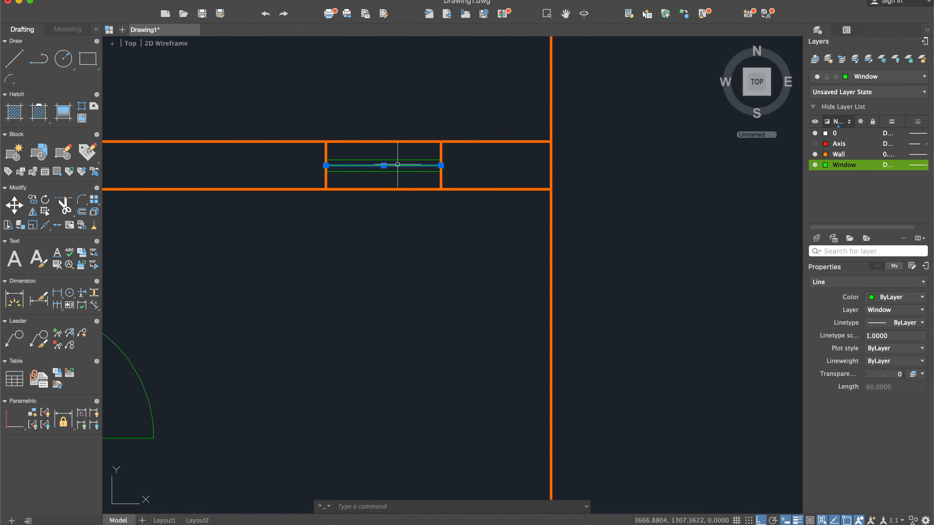
{"action": "key", "text": "Delete"}
- Start the Line command and examine the upper-left room's window position and dimensions in the scanned reference
{"action": "scroll", "coordinate": [397, 164], "scroll_direction": "down", "scroll_amount": 5}
{"action": "middle_click_drag", "start_coordinate": [347, 187], "coordinate": [573, 195]}
{"action": "scroll", "coordinate": [431, 203], "scroll_direction": "down", "scroll_amount": 3}
{"action": "scroll", "coordinate": [574, 195], "scroll_direction": "down", "scroll_amount": 4}
{"action": "middle_click_drag", "start_coordinate": [446, 197], "coordinate": [585, 198]}
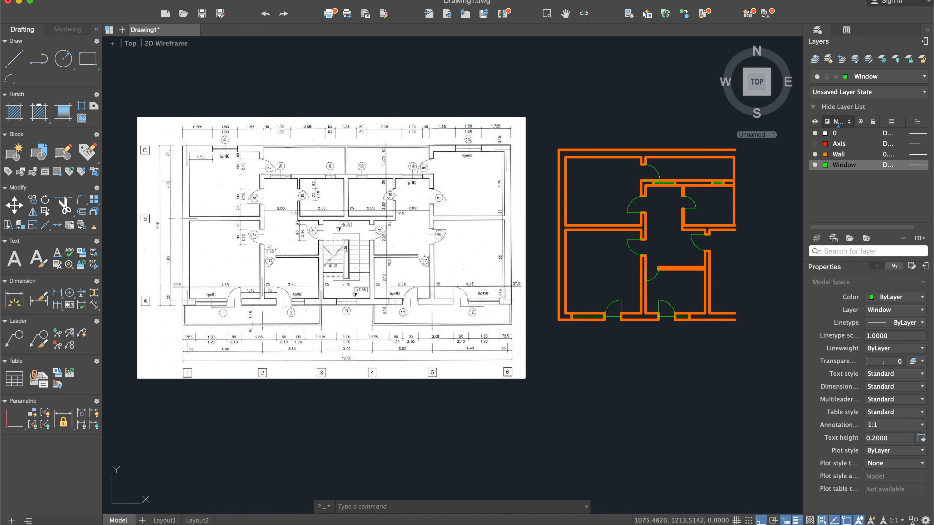
{"action": "left_click", "coordinate": [14, 58]}
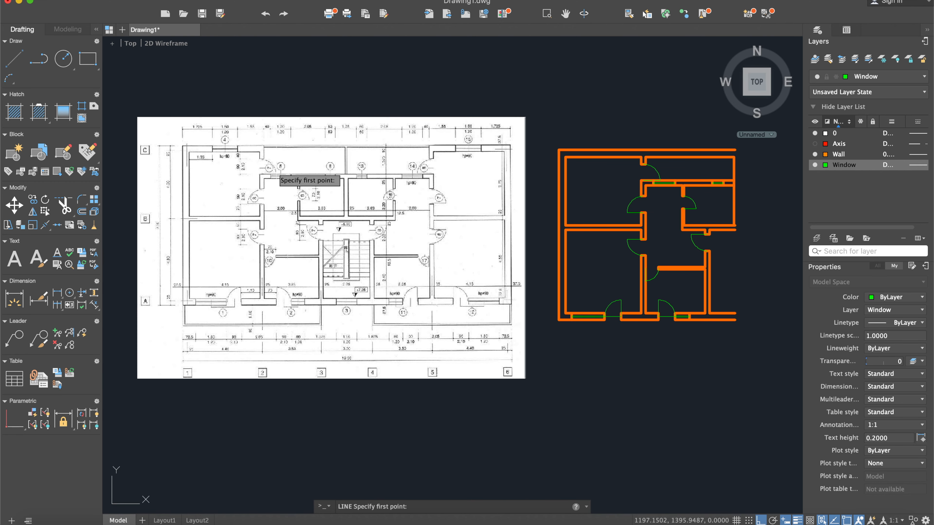
{"action": "scroll", "coordinate": [277, 173], "scroll_direction": "up", "scroll_amount": 3}
{"action": "scroll", "coordinate": [191, 147], "scroll_direction": "down", "scroll_amount": 2}
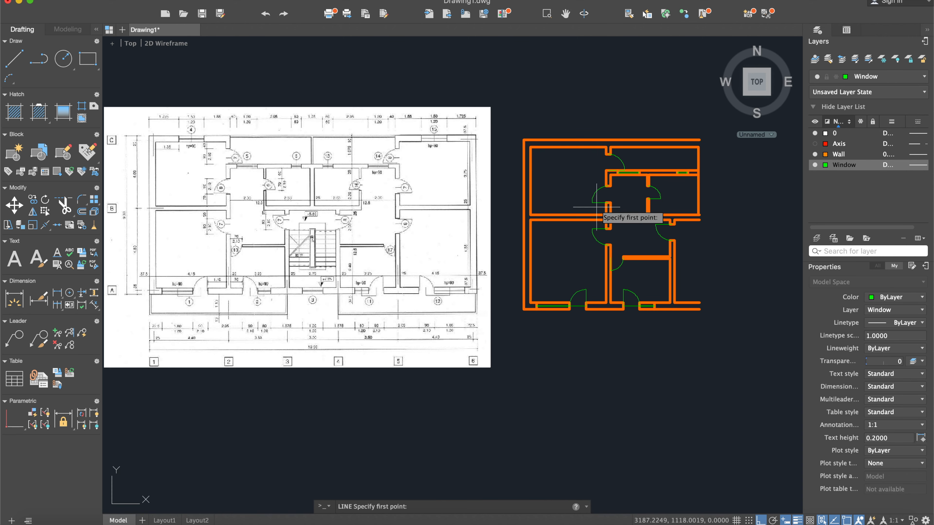
{"action": "scroll", "coordinate": [609, 208], "scroll_direction": "up", "scroll_amount": 3}
{"action": "middle_click_drag", "start_coordinate": [257, 225], "coordinate": [514, 232]}
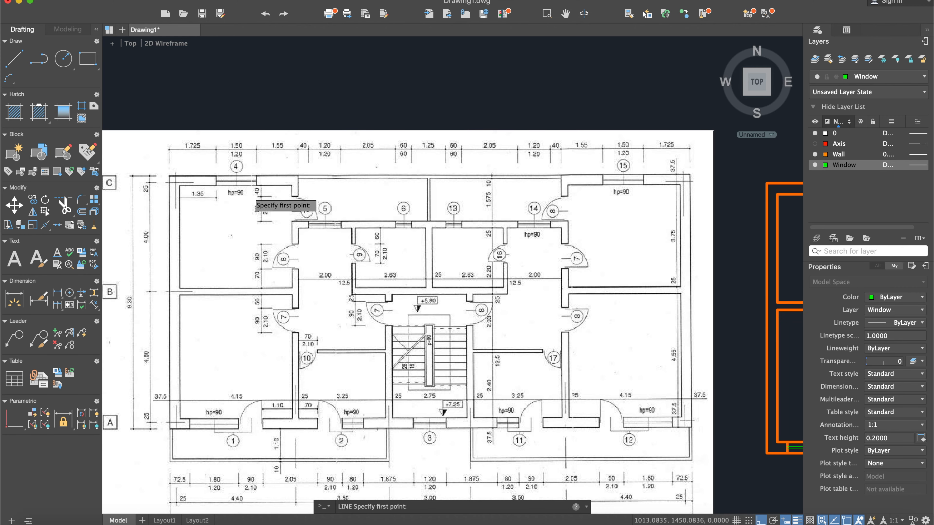
{"action": "scroll", "coordinate": [415, 245], "scroll_direction": "down", "scroll_amount": 3}
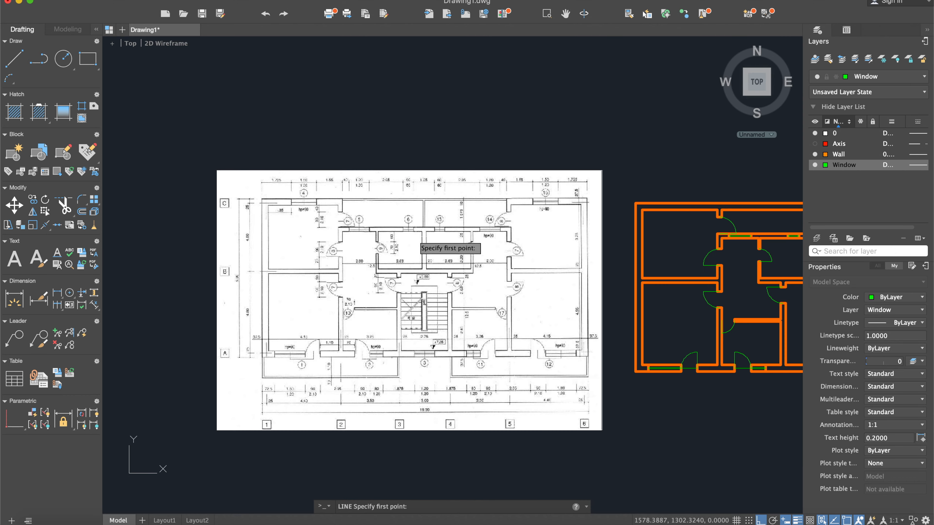
{"action": "scroll", "coordinate": [281, 209], "scroll_direction": "up", "scroll_amount": 5}
{"action": "scroll", "coordinate": [282, 200], "scroll_direction": "down", "scroll_amount": 5}
- Draw a vertical line across the upper-left room's top wall from the inner wall line's midpoint to the outer wall line
{"action": "middle_click_drag", "start_coordinate": [614, 252], "coordinate": [412, 235]}
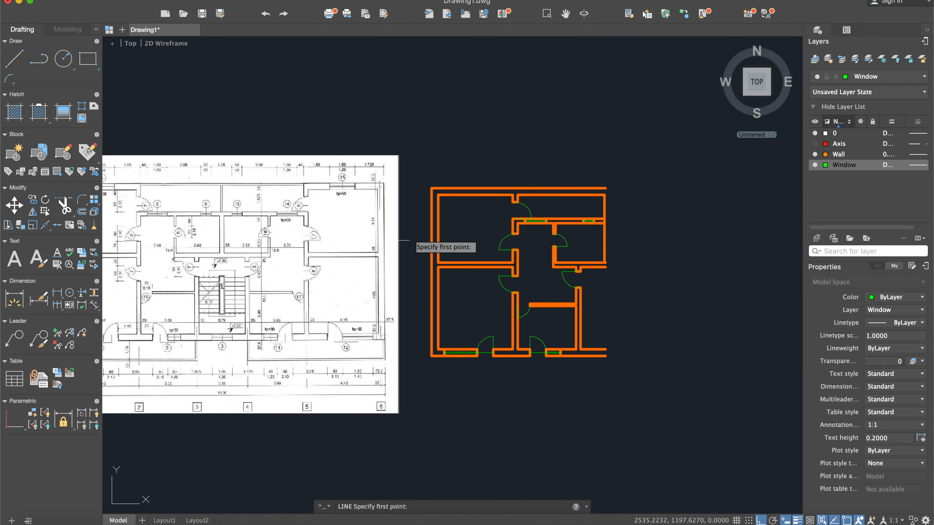
{"action": "scroll", "coordinate": [554, 209], "scroll_direction": "up", "scroll_amount": 5}
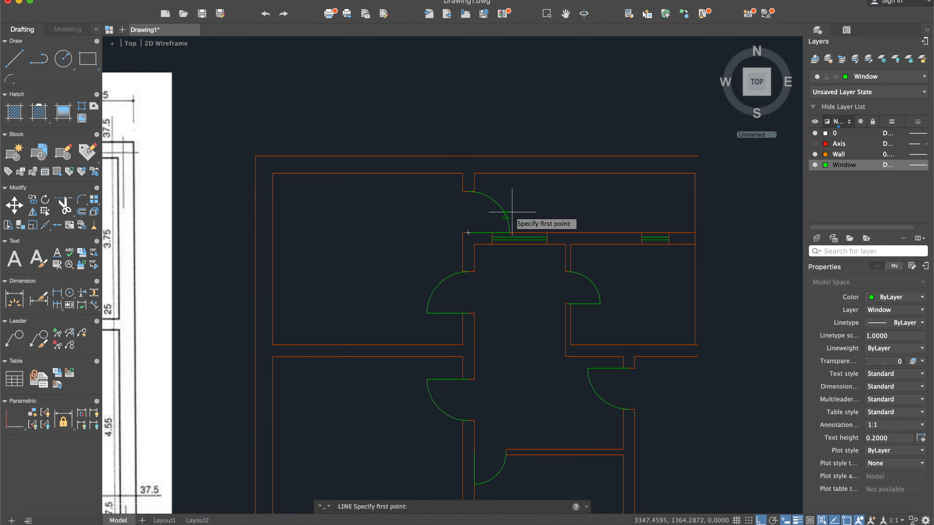
{"action": "left_click", "coordinate": [367, 173]}
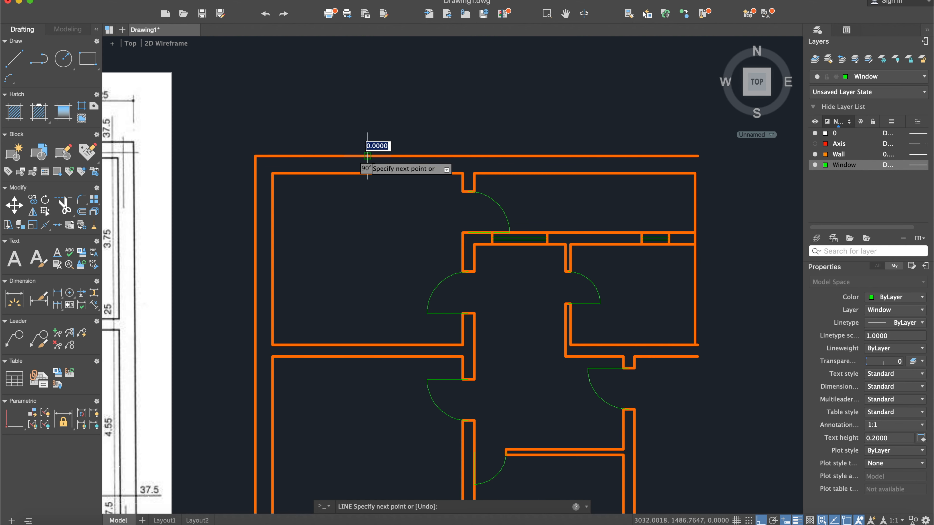
{"action": "scroll", "coordinate": [367, 166], "scroll_direction": "up", "scroll_amount": 4}
{"action": "key", "text": "Escape"}
- Check the upper-left window's width in the scanned reference and offset the vertical line in the top wall 75 to each side
{"action": "scroll", "coordinate": [389, 198], "scroll_direction": "down", "scroll_amount": 6}
{"action": "middle_click_drag", "start_coordinate": [383, 201], "coordinate": [692, 208]}
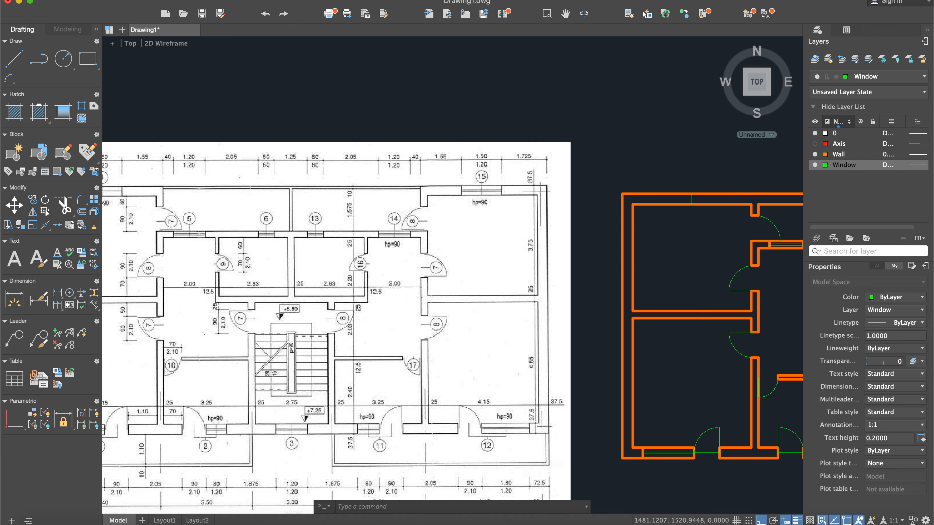
{"action": "middle_click_drag", "start_coordinate": [478, 208], "coordinate": [610, 211]}
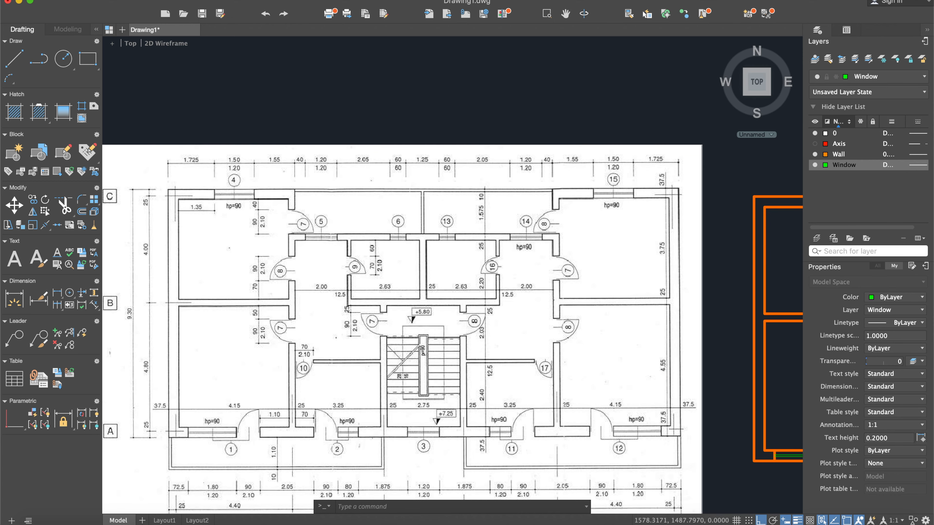
{"action": "scroll", "coordinate": [412, 195], "scroll_direction": "up", "scroll_amount": 3}
{"action": "scroll", "coordinate": [491, 207], "scroll_direction": "down", "scroll_amount": 5}
{"action": "middle_click_drag", "start_coordinate": [698, 206], "coordinate": [484, 197]}
{"action": "scroll", "coordinate": [510, 195], "scroll_direction": "up", "scroll_amount": 8}
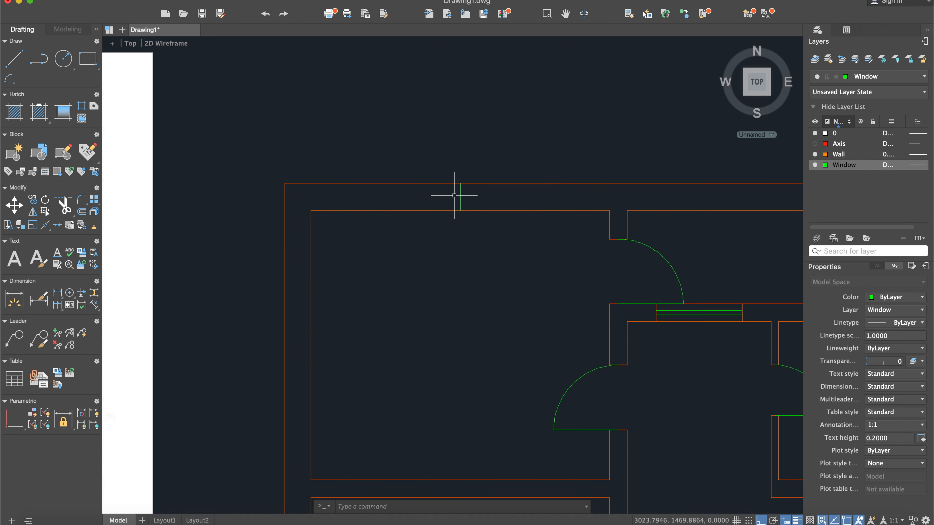
{"action": "key", "text": "Return"}
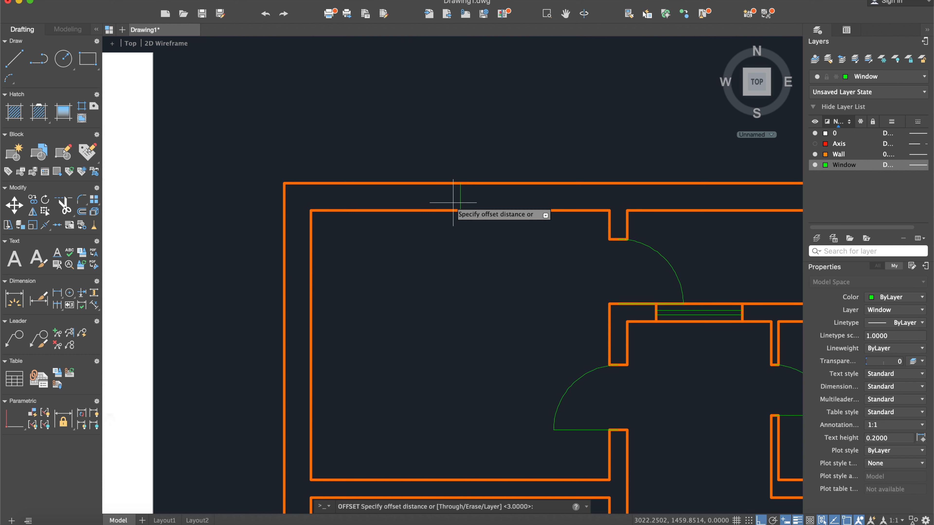
{"action": "key", "text": "Return"}
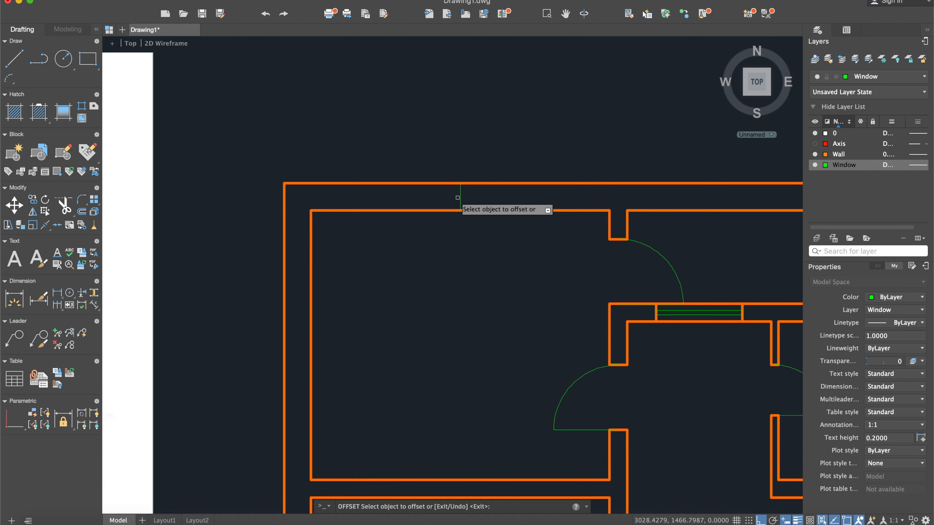
{"action": "left_click", "coordinate": [460, 198]}
{"action": "left_click", "coordinate": [464, 198]}
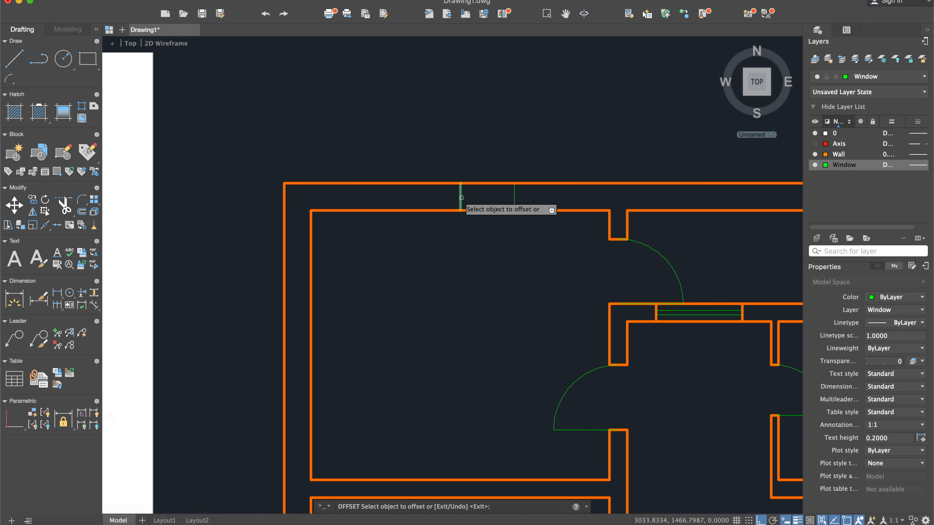
{"action": "left_click", "coordinate": [461, 197]}
{"action": "left_click", "coordinate": [416, 195]}
{"action": "key", "text": "Return"}
- Delete the original vertical centre line between the two offset lines in the top wall
{"action": "left_click", "coordinate": [462, 198]}
{"action": "left_click", "coordinate": [460, 197]}
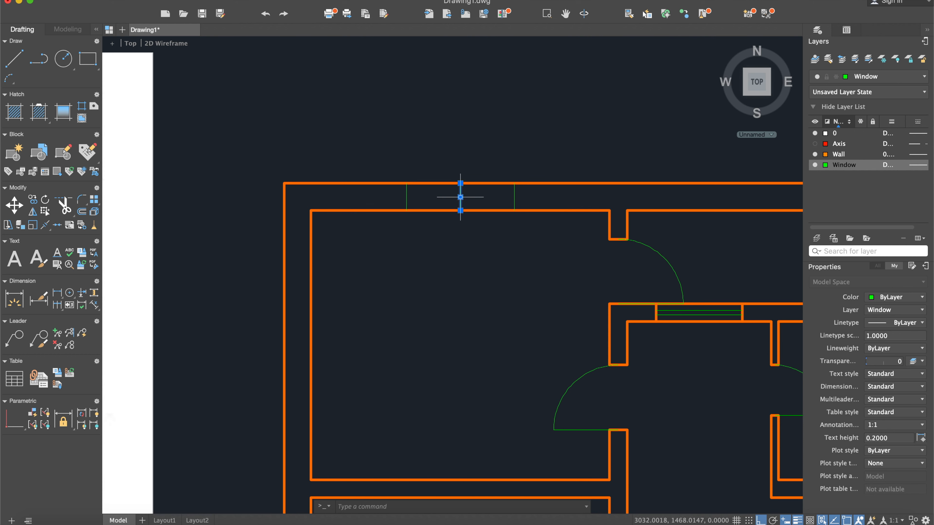
{"action": "key", "text": "Delete"}
- Move the upper-left window's two vertical side lines to the Wall layer
{"action": "left_click", "coordinate": [538, 198]}
{"action": "left_click", "coordinate": [402, 195]}
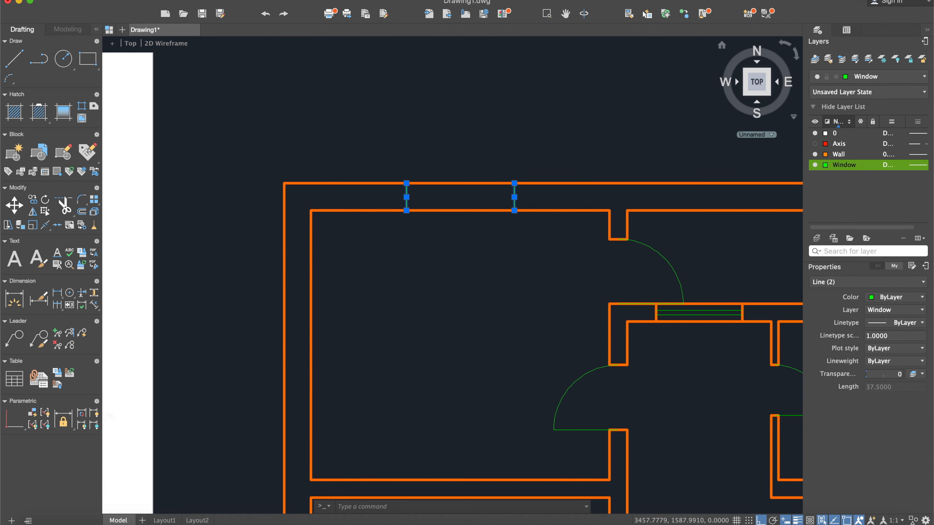
{"action": "left_click", "coordinate": [872, 77]}
{"action": "left_click", "coordinate": [864, 122]}
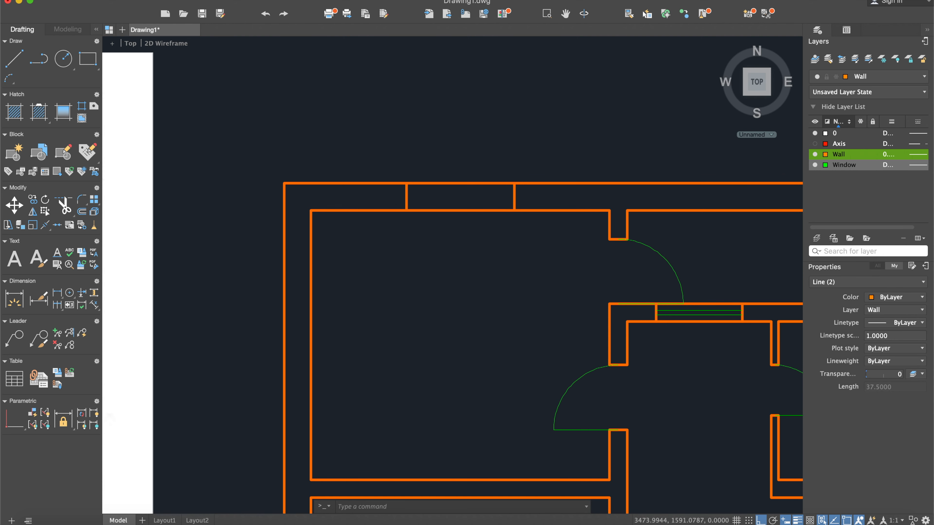
{"action": "key", "text": "Escape"}
- Draw a horizontal line between the midpoints of the upper-left window's two side edges
{"action": "left_click", "coordinate": [14, 58]}
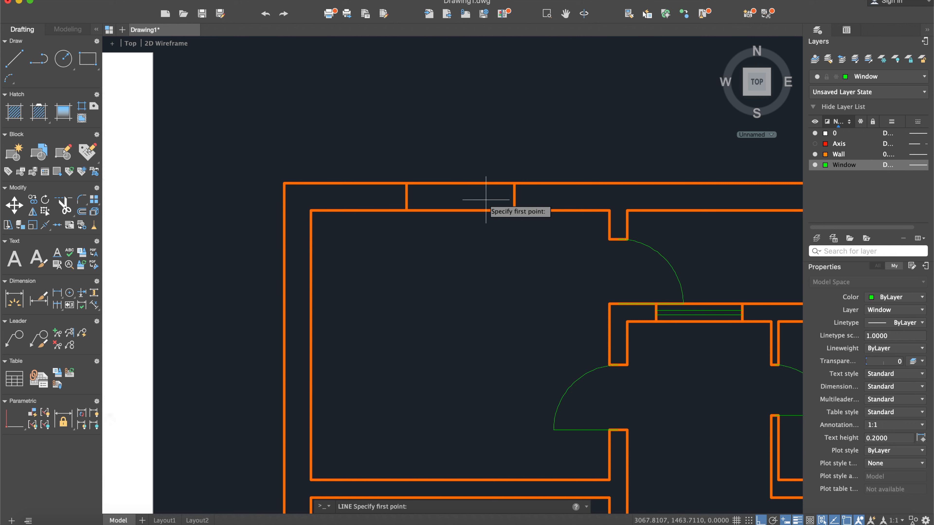
{"action": "left_click", "coordinate": [514, 197]}
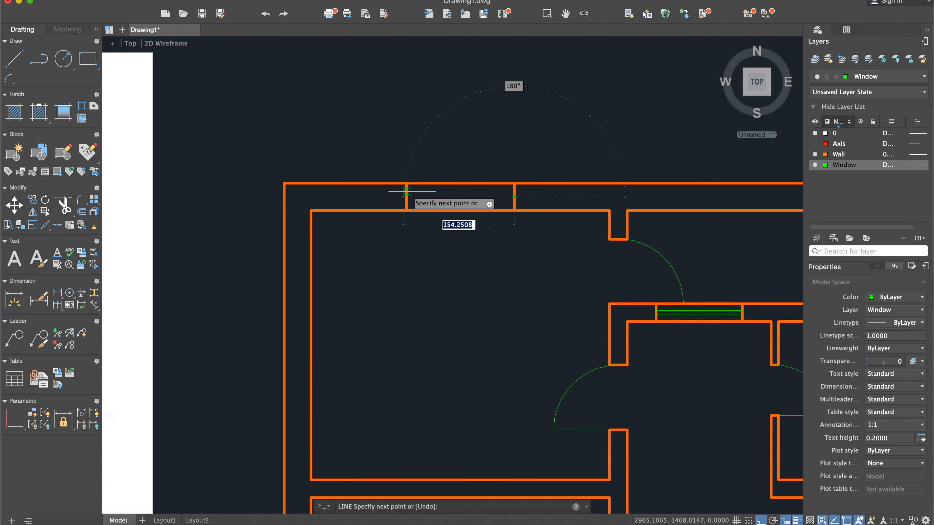
{"action": "left_click", "coordinate": [406, 197]}
{"action": "key", "text": "Return"}
- Offset the upper-left window's horizontal centre line 3 to each side and delete the original centre line
{"action": "type", "text": "off"}
{"action": "key", "text": "Return"}
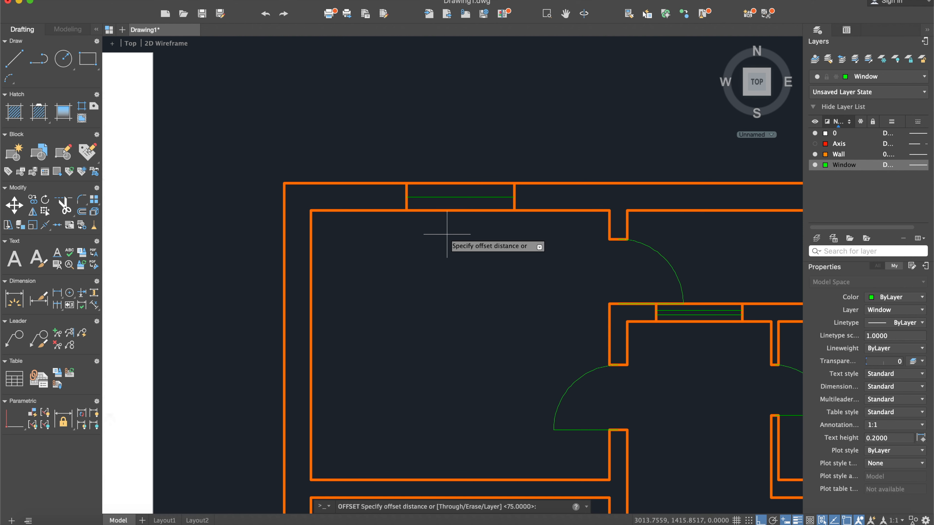
{"action": "key", "text": "Return"}
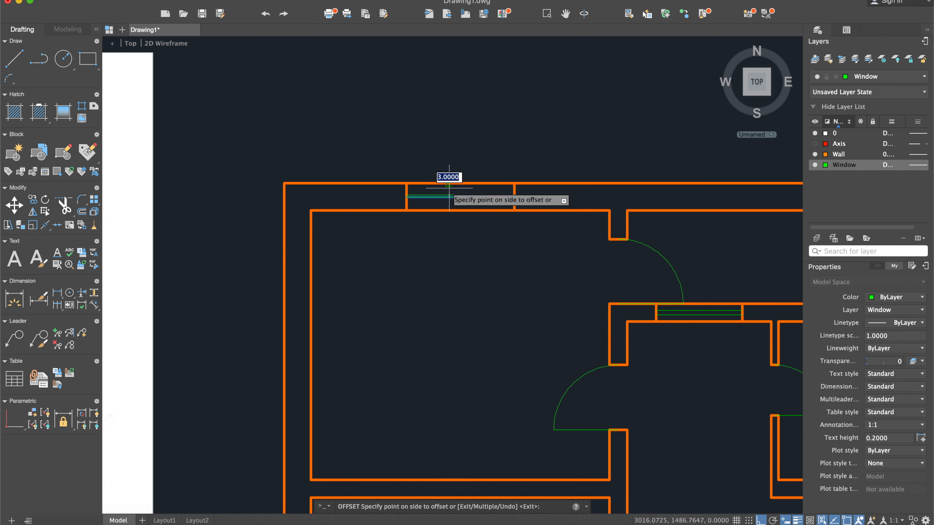
{"action": "left_click", "coordinate": [449, 196]}
{"action": "left_click", "coordinate": [452, 203]}
{"action": "key", "text": "Return"}
{"action": "scroll", "coordinate": [449, 199], "scroll_direction": "up", "scroll_amount": 5}
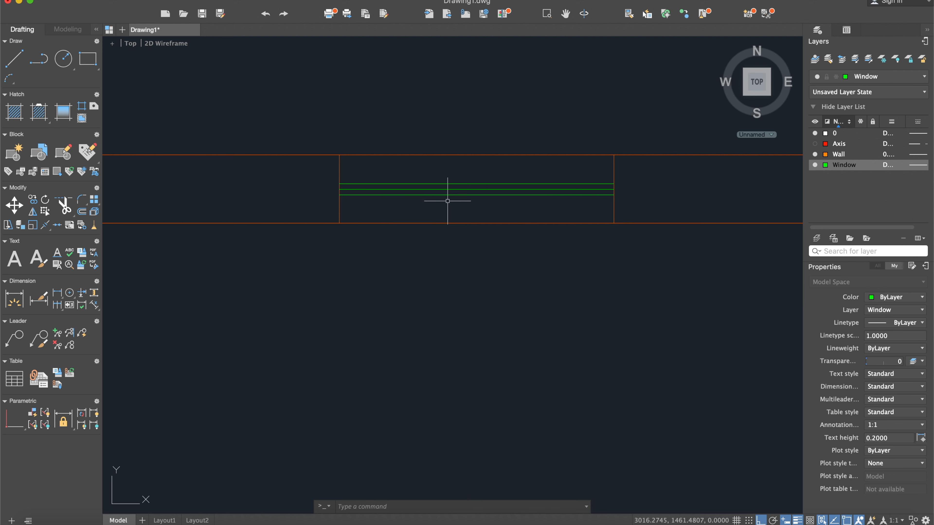
{"action": "left_click", "coordinate": [449, 190]}
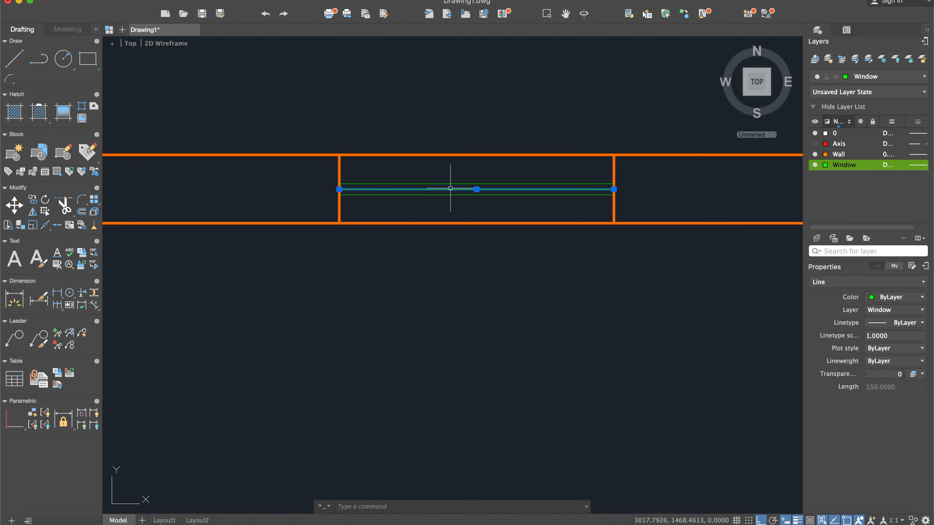
{"action": "key", "text": "Escape"}
- Examine the staircase between the two apartments in the scanned reference, including its position relative to the entrance doors
{"action": "scroll", "coordinate": [450, 186], "scroll_direction": "down", "scroll_amount": 6}
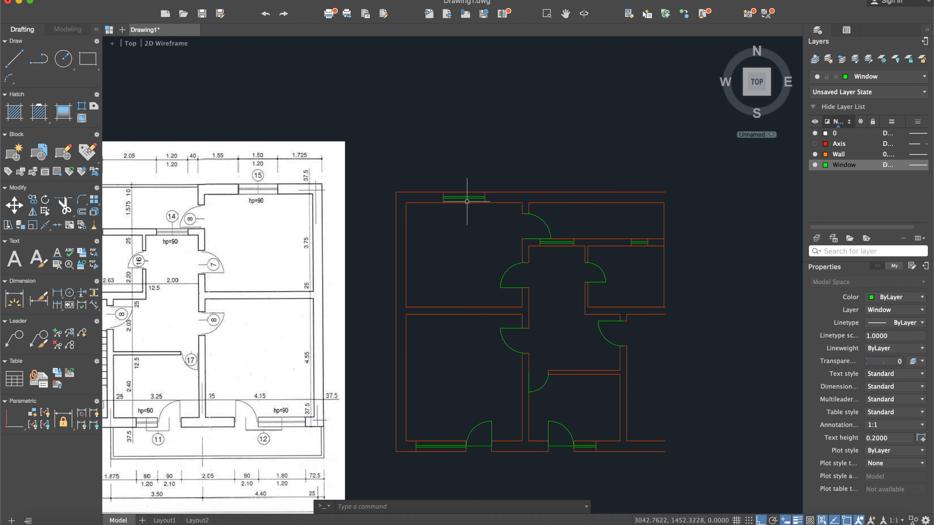
{"action": "scroll", "coordinate": [478, 202], "scroll_direction": "down", "scroll_amount": 3}
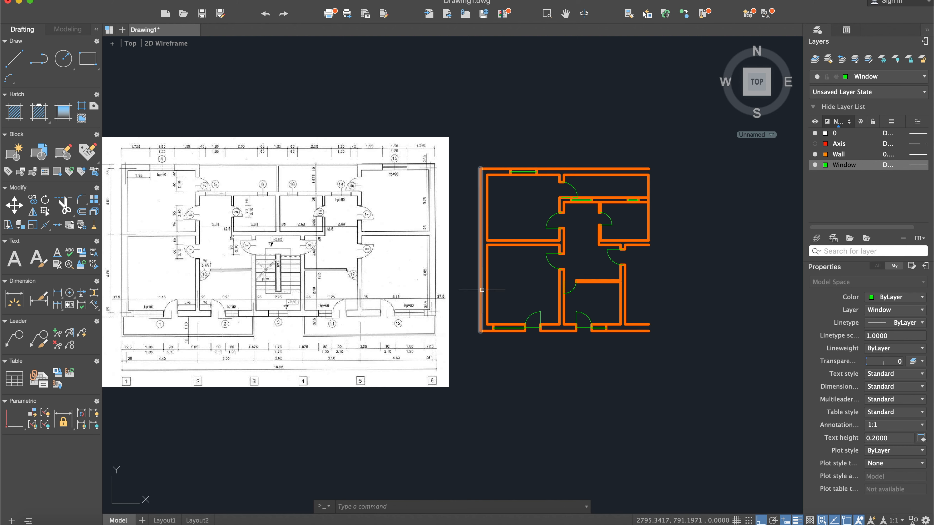
{"action": "middle_click_drag", "start_coordinate": [484, 290], "coordinate": [521, 295]}
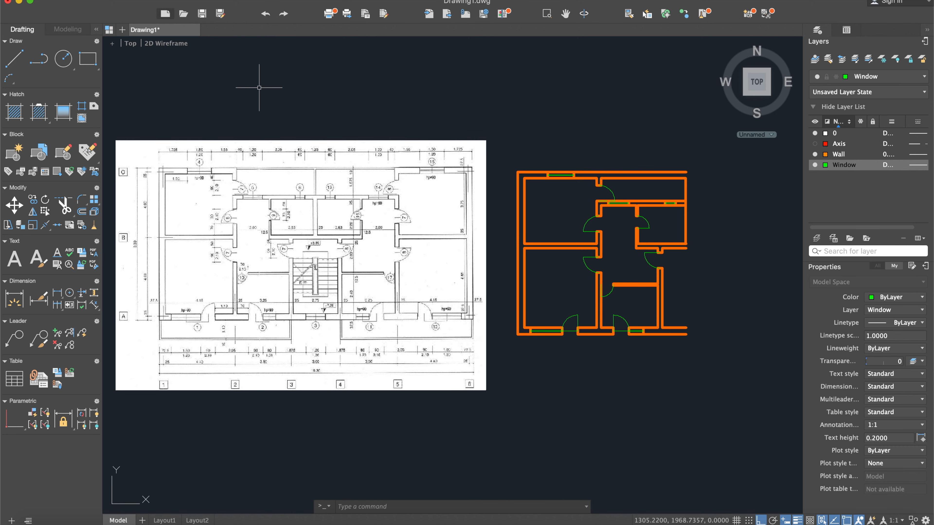
{"action": "left_click", "coordinate": [14, 58]}
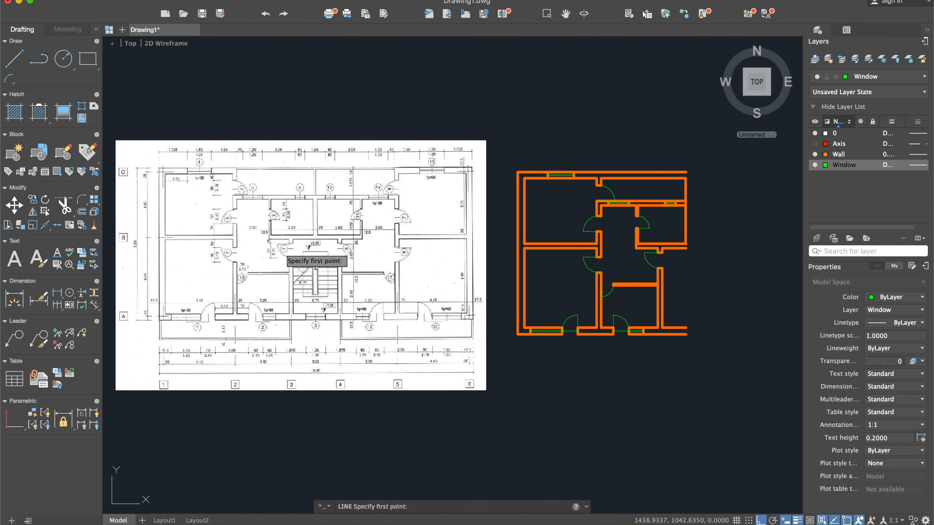
{"action": "scroll", "coordinate": [307, 286], "scroll_direction": "up", "scroll_amount": 5}
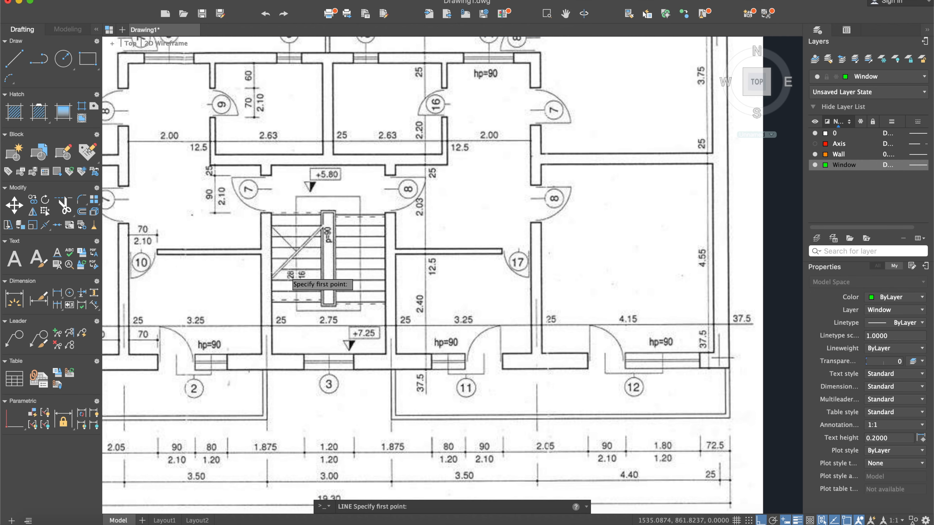
{"action": "scroll", "coordinate": [312, 257], "scroll_direction": "up", "scroll_amount": 3}
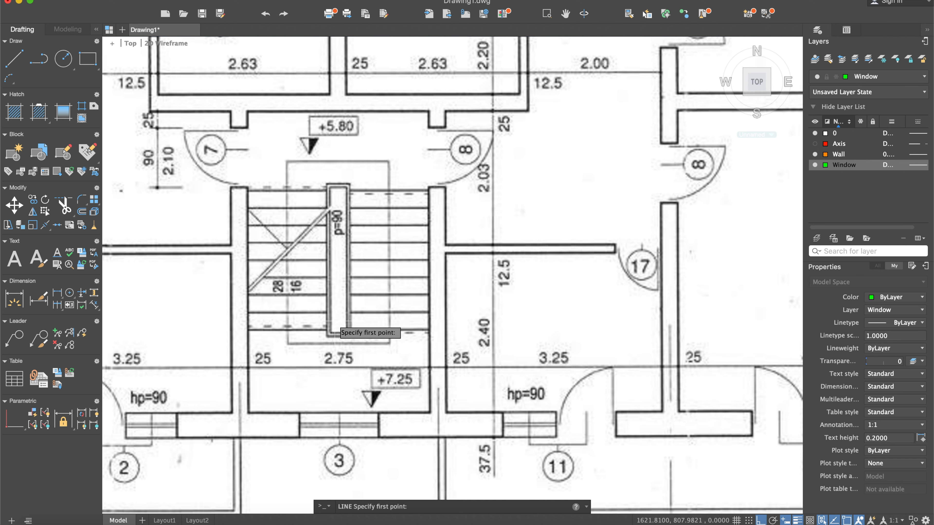
{"action": "scroll", "coordinate": [334, 330], "scroll_direction": "down", "scroll_amount": 2}
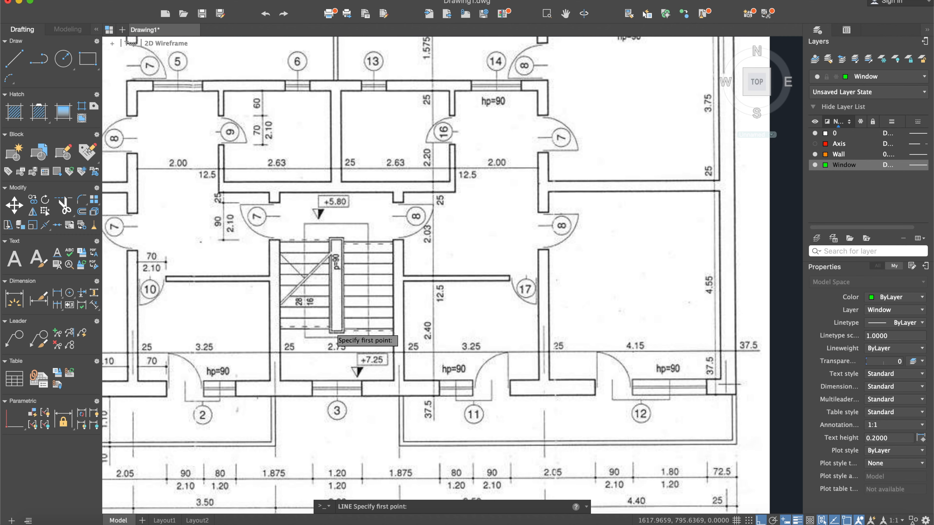
{"action": "scroll", "coordinate": [335, 290], "scroll_direction": "up", "scroll_amount": 2}
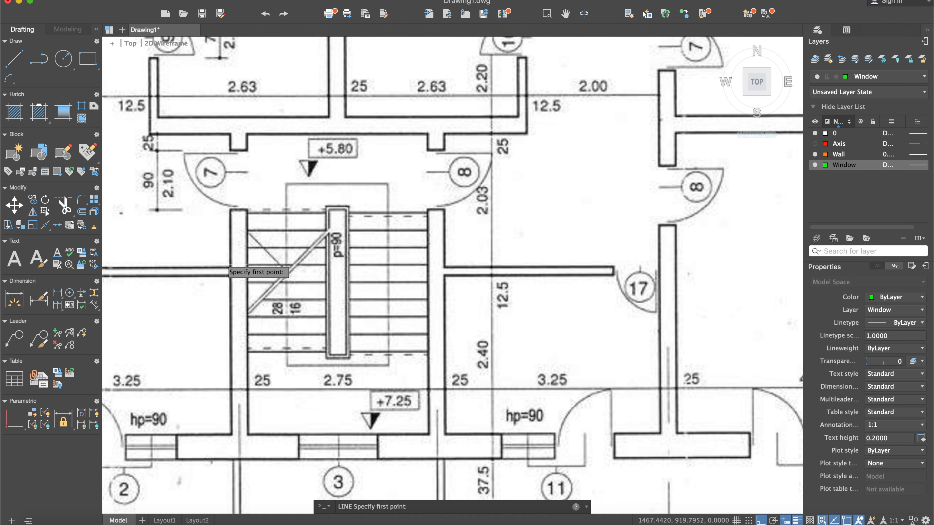
{"action": "scroll", "coordinate": [231, 251], "scroll_direction": "down", "scroll_amount": 2}
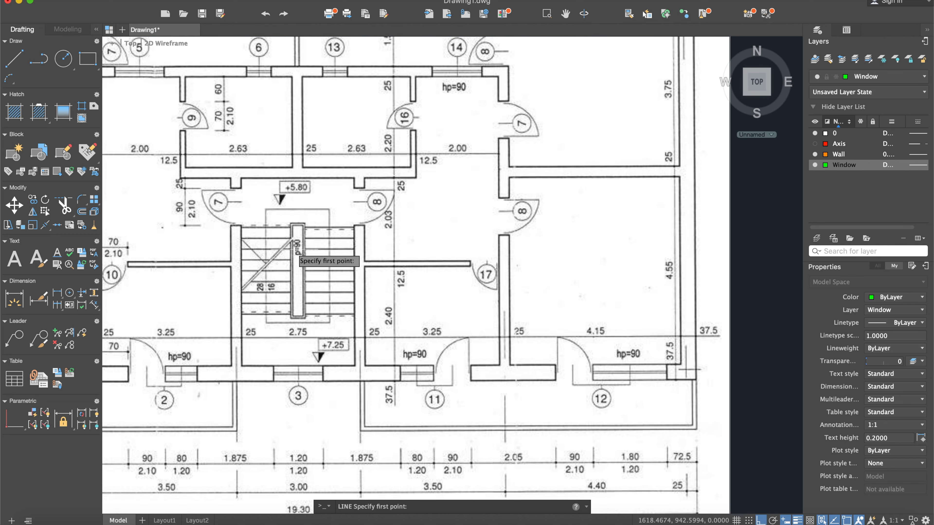
{"action": "scroll", "coordinate": [296, 251], "scroll_direction": "up", "scroll_amount": 3}
{"action": "scroll", "coordinate": [296, 251], "scroll_direction": "down", "scroll_amount": 8}
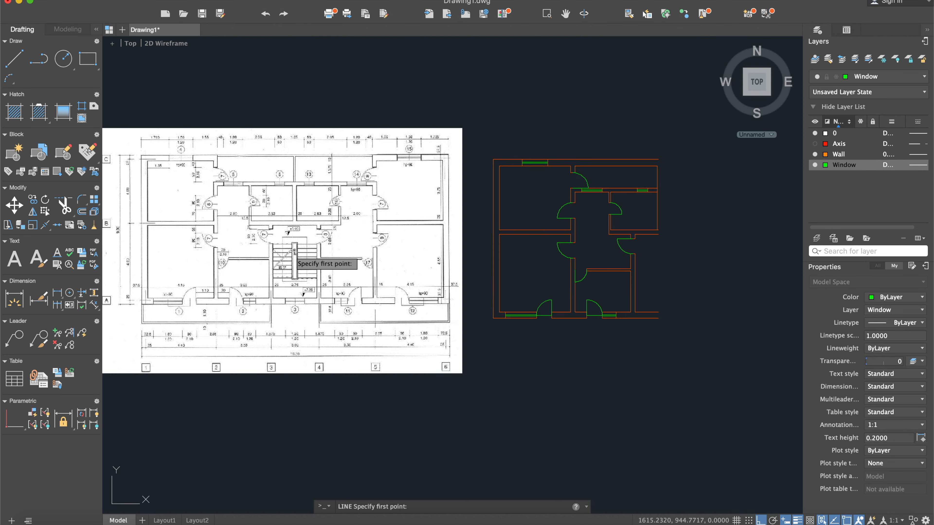
{"action": "middle_click_drag", "start_coordinate": [542, 267], "coordinate": [434, 249]}
{"action": "middle_click_drag", "start_coordinate": [540, 251], "coordinate": [528, 252]}
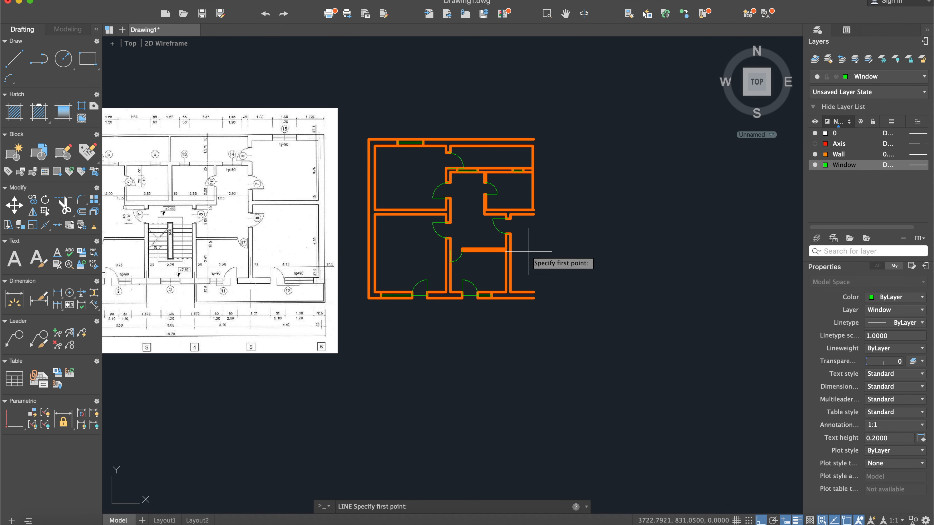
{"action": "key", "text": "Escape"}
- Draw a horizontal line about 170 units long into the stairwell from the wall corner just below the entrance door
{"action": "scroll", "coordinate": [518, 251], "scroll_direction": "up", "scroll_amount": 2}
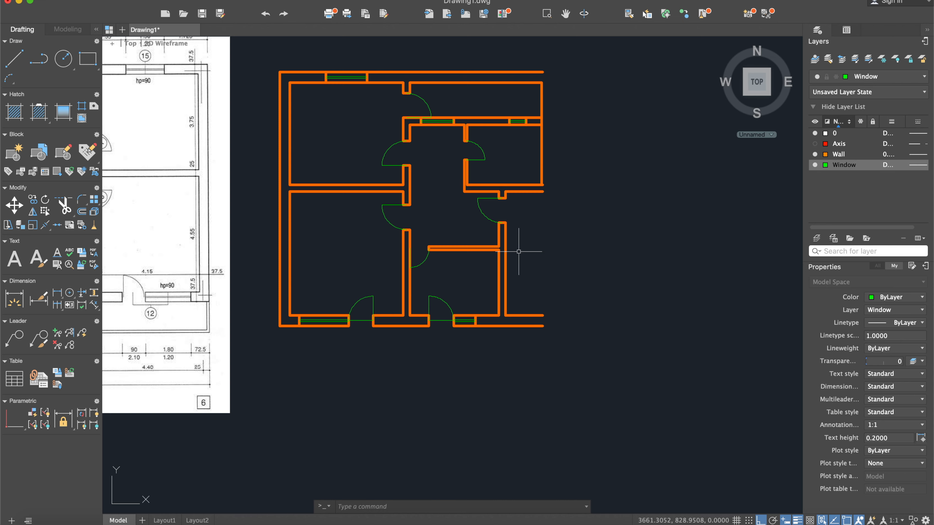
{"action": "middle_click_drag", "start_coordinate": [511, 250], "coordinate": [385, 261]}
{"action": "scroll", "coordinate": [385, 261], "scroll_direction": "up", "scroll_amount": 5}
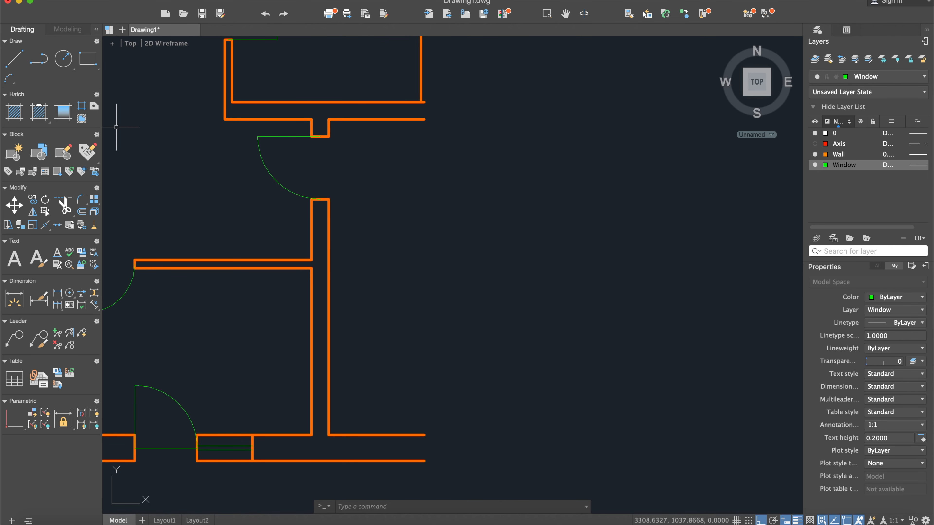
{"action": "left_click", "coordinate": [14, 59]}
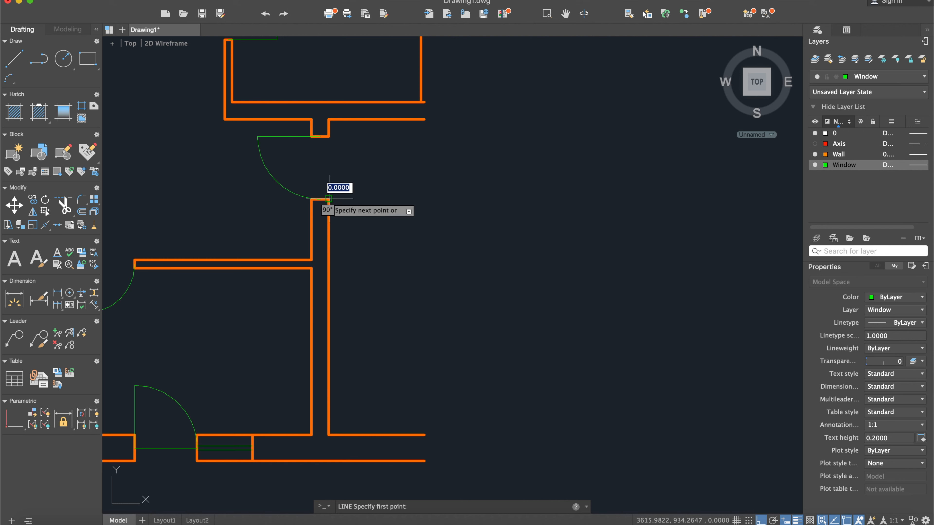
{"action": "left_click", "coordinate": [329, 199]}
{"action": "left_click", "coordinate": [447, 198]}
{"action": "key", "text": "Return"}
- Move the new horizontal stairwell line to the Wall layer and clear the selection
{"action": "left_click", "coordinate": [474, 208]}
{"action": "left_click", "coordinate": [423, 177]}
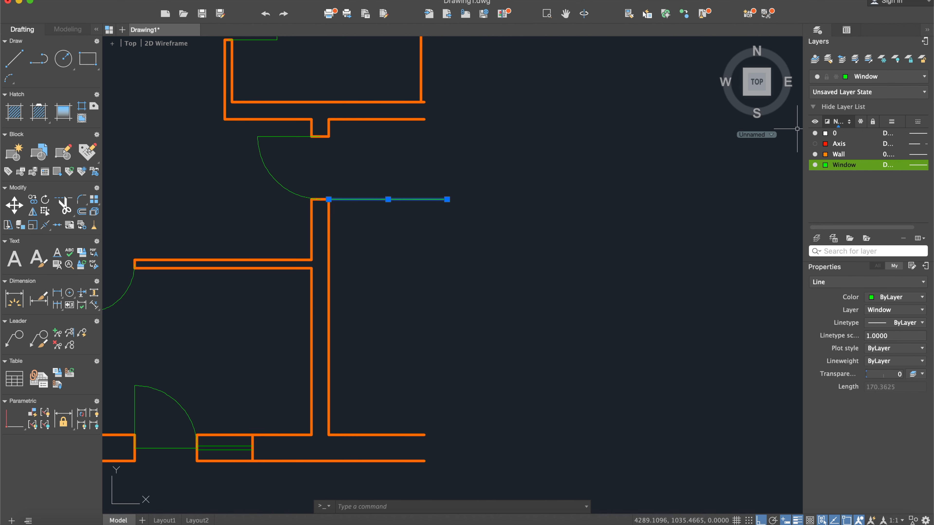
{"action": "left_click", "coordinate": [868, 77]}
{"action": "left_click", "coordinate": [864, 120]}
{"action": "left_click", "coordinate": [672, 215]}
{"action": "key", "text": "Escape"}
{"action": "key", "text": "Escape"}
- Make Wall the current layer
{"action": "double_click", "coordinate": [839, 155]}
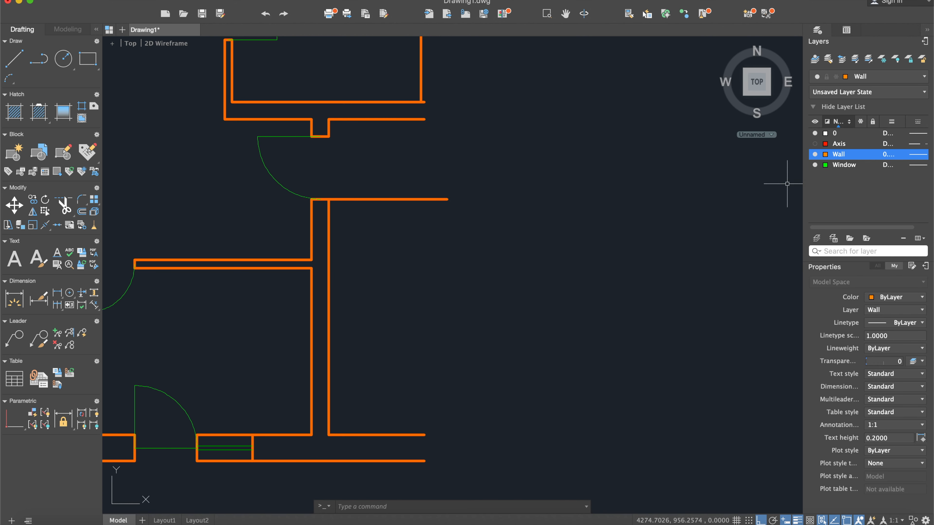
{"action": "left_click", "coordinate": [599, 210]}
{"action": "key", "text": "Escape"}
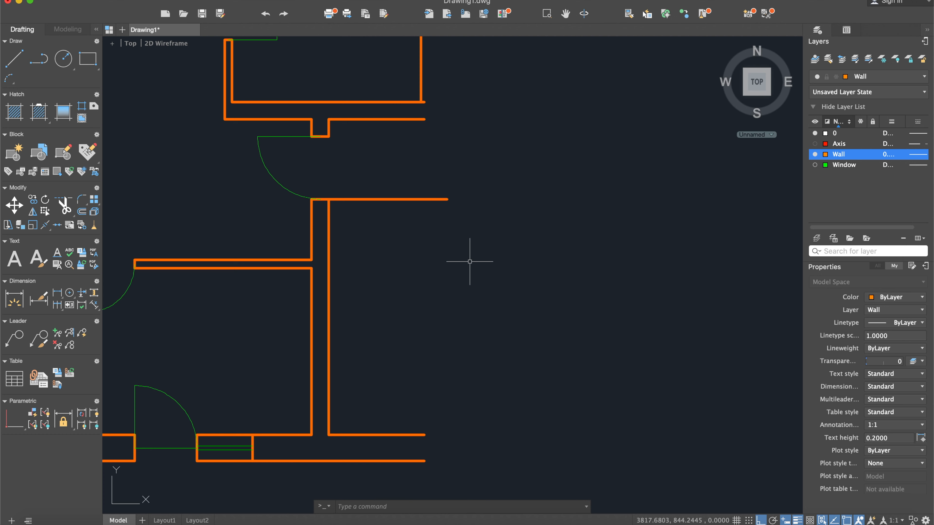
- Check the stair flights' tread, riser and width dimensions in the scanned reference
{"action": "scroll", "coordinate": [460, 262], "scroll_direction": "down", "scroll_amount": 2}
{"action": "scroll", "coordinate": [449, 259], "scroll_direction": "up", "scroll_amount": 4}
{"action": "scroll", "coordinate": [430, 265], "scroll_direction": "down", "scroll_amount": 5}
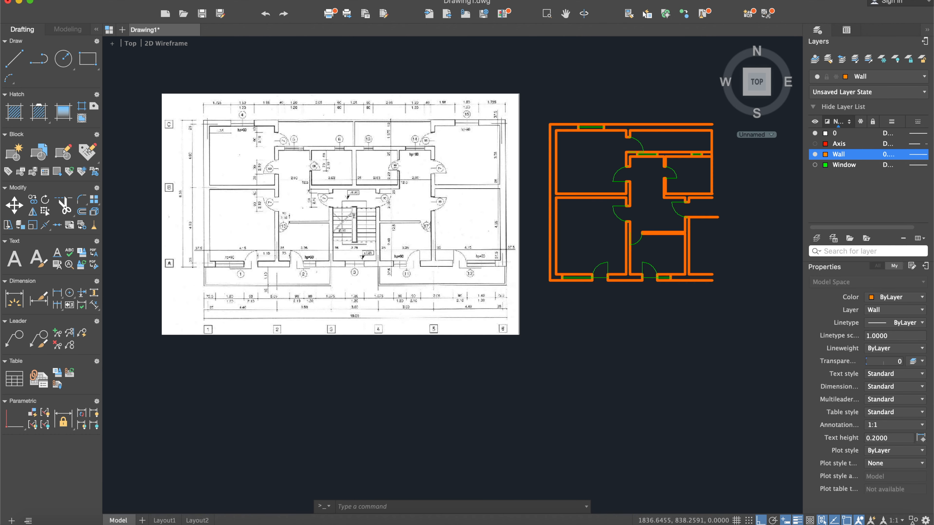
{"action": "scroll", "coordinate": [381, 241], "scroll_direction": "up", "scroll_amount": 5}
{"action": "middle_click_drag", "start_coordinate": [270, 278], "coordinate": [306, 260]}
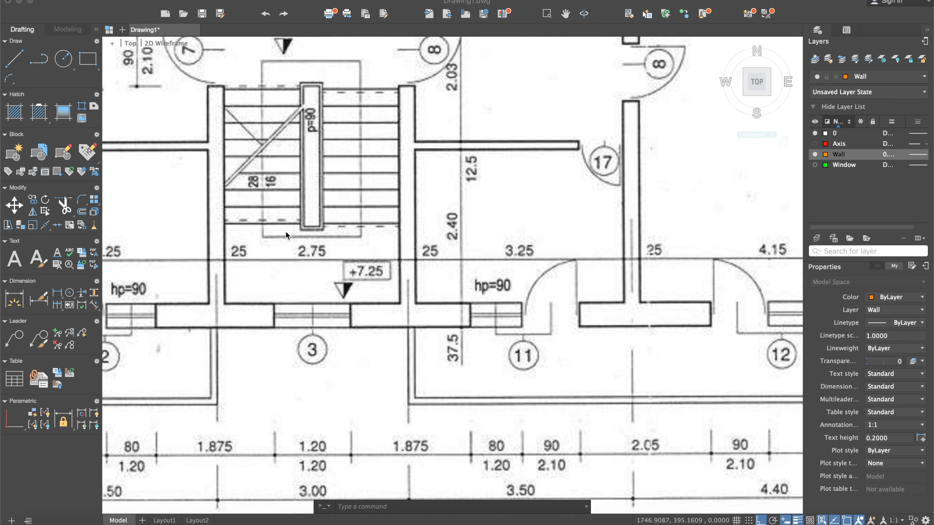
{"action": "mouse_move", "coordinate": [550, 240]}
{"action": "middle_mouse_down"}
{"action": "mouse_move", "coordinate": [472, 223]}
{"action": "mouse_move", "coordinate": [449, 234]}
{"action": "middle_mouse_up"}
{"action": "scroll", "coordinate": [449, 234], "scroll_direction": "down", "scroll_amount": 3}
{"action": "scroll", "coordinate": [469, 241], "scroll_direction": "down", "scroll_amount": 6}
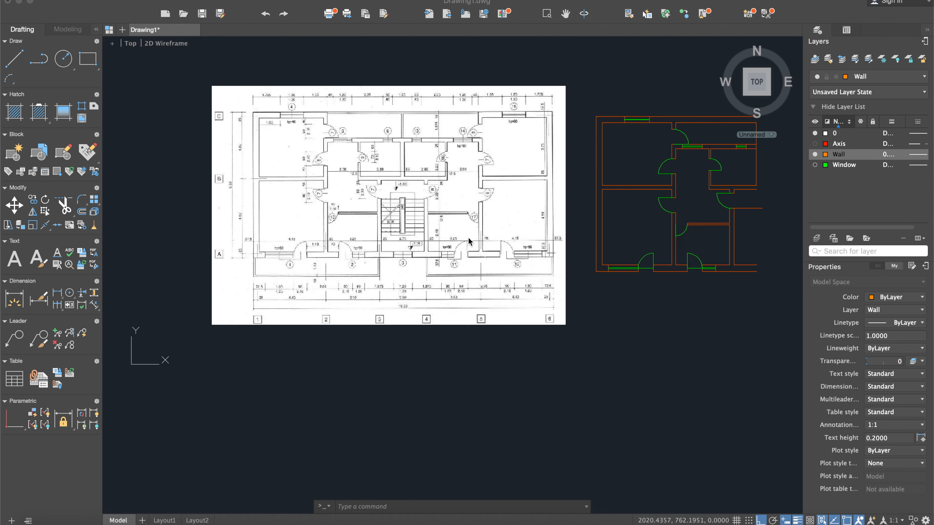
- Offset the stairwell's inner wall line into the stairwell to mark the stair flight's far edge
{"action": "scroll", "coordinate": [473, 255], "scroll_direction": "right", "scroll_amount": 5}
{"action": "scroll", "coordinate": [626, 240], "scroll_direction": "up", "scroll_amount": 4}
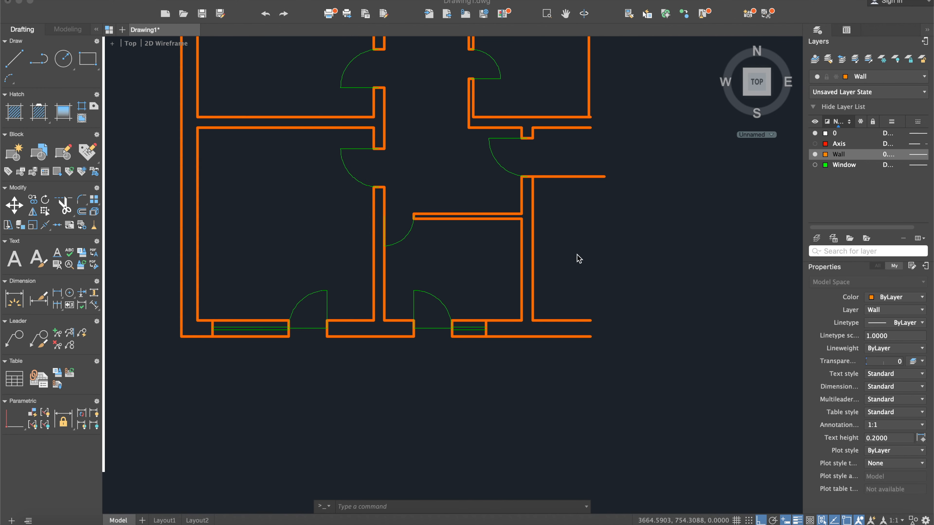
{"action": "scroll", "coordinate": [546, 254], "scroll_direction": "up", "scroll_amount": 3}
{"action": "type", "text": "off"}
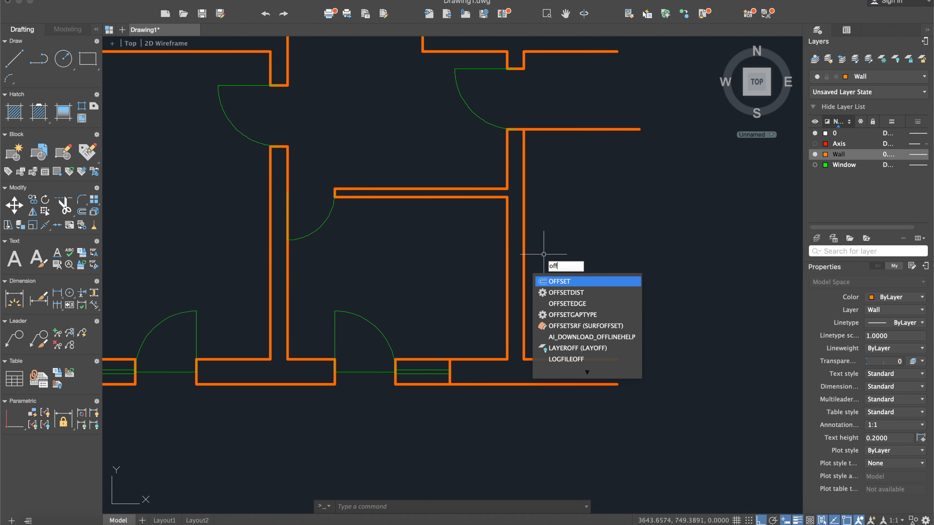
{"action": "key", "text": "Return"}
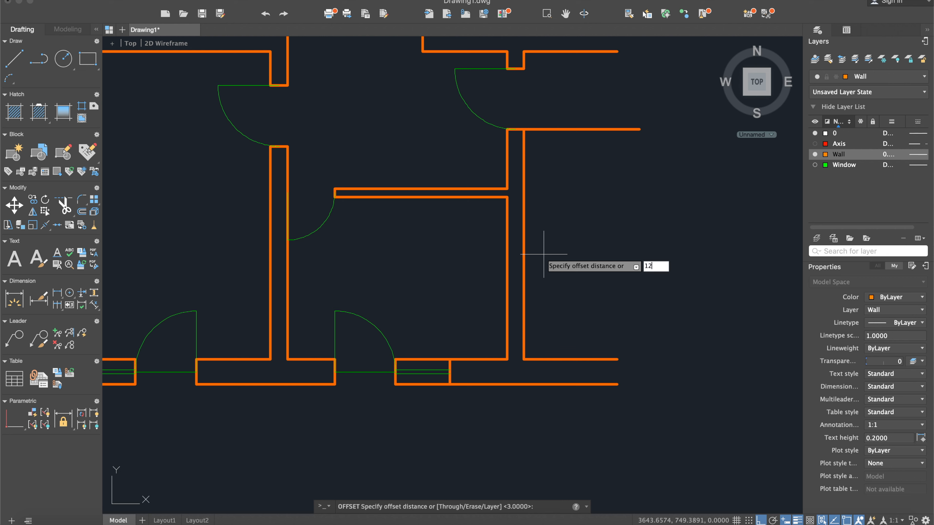
{"action": "key", "text": "Return"}
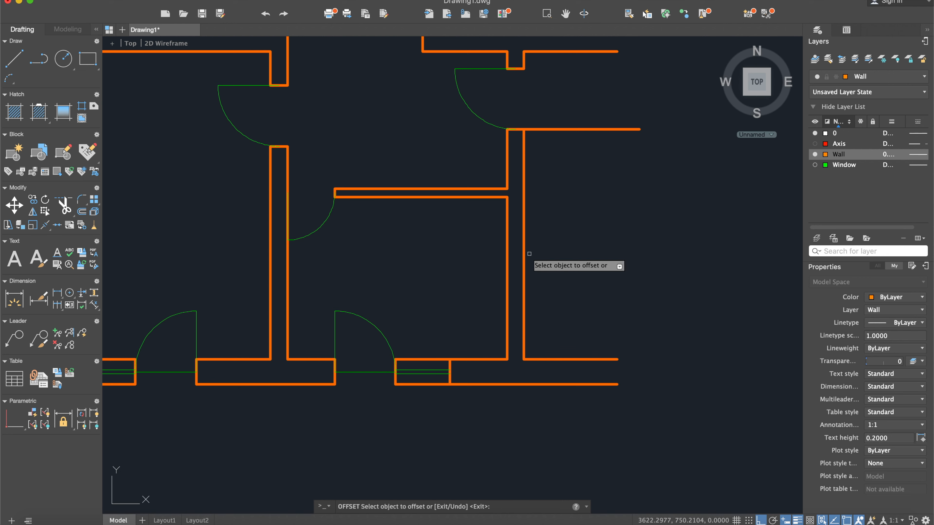
{"action": "left_click", "coordinate": [525, 254]}
{"action": "left_click", "coordinate": [569, 252]}
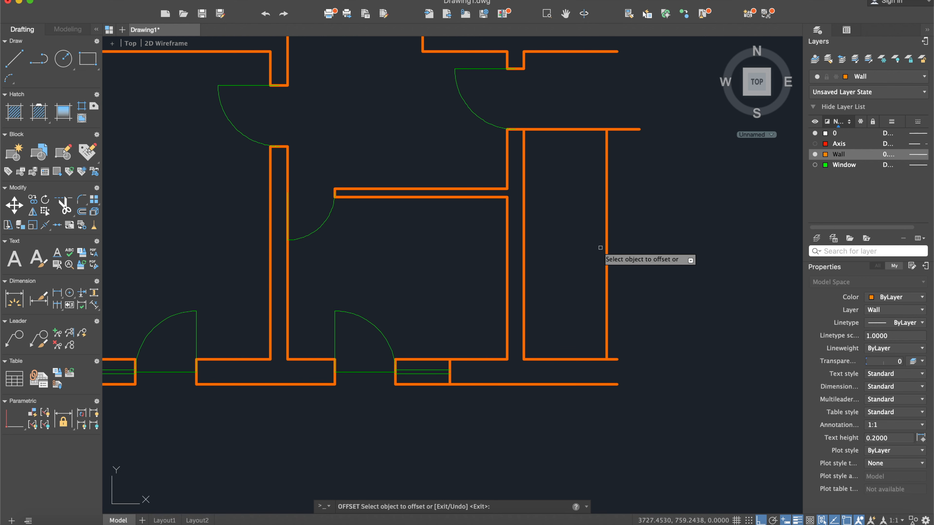
{"action": "key", "text": "Return"}
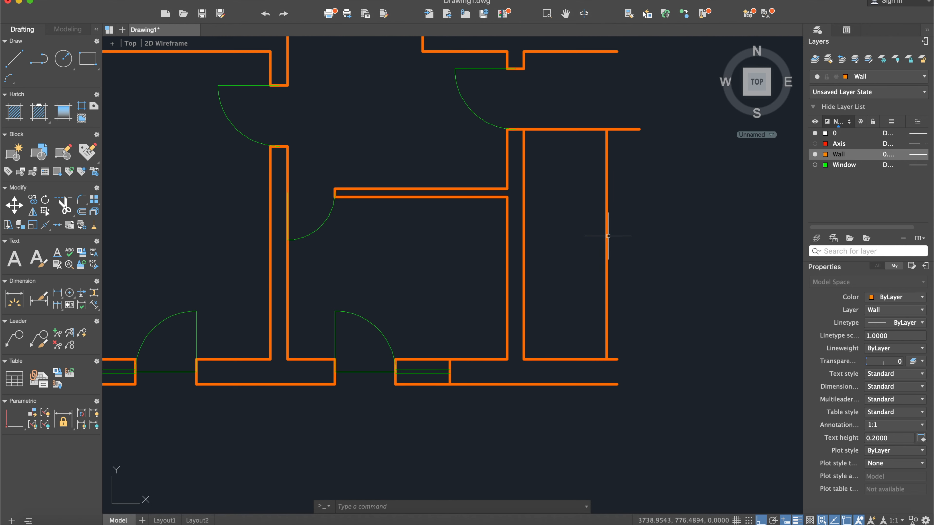
- Examine in the scanned reference how the stair flights begin beside the entrance doors and meet the central divider
{"action": "scroll", "coordinate": [592, 295], "scroll_direction": "down", "scroll_amount": 5}
{"action": "middle_click_drag", "start_coordinate": [336, 321], "coordinate": [537, 315]}
{"action": "middle_click_drag", "start_coordinate": [276, 287], "coordinate": [531, 340]}
{"action": "scroll", "coordinate": [530, 339], "scroll_direction": "up", "scroll_amount": 5}
{"action": "middle_click_drag", "start_coordinate": [420, 166], "coordinate": [377, 198]}
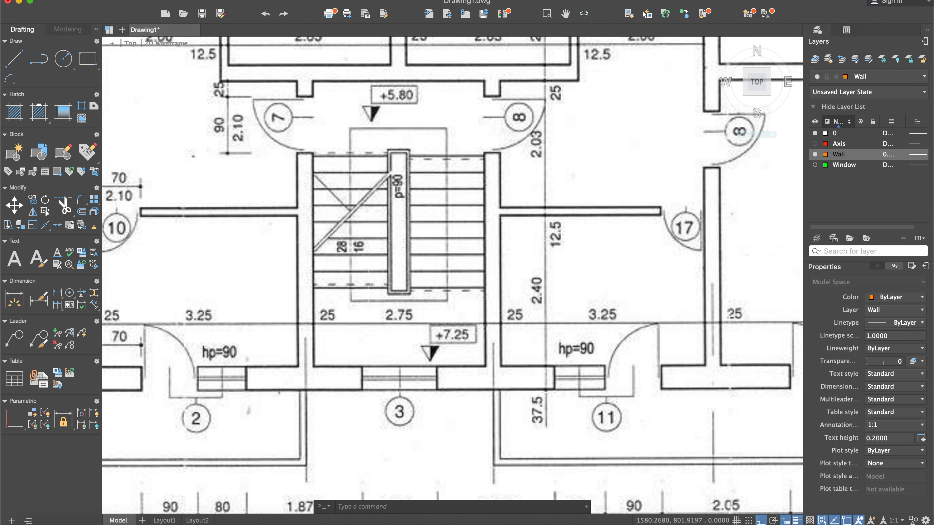
{"action": "scroll", "coordinate": [386, 271], "scroll_direction": "down", "scroll_amount": 6}
{"action": "middle_click_drag", "start_coordinate": [720, 284], "coordinate": [508, 259]}
{"action": "scroll", "coordinate": [218, 216], "scroll_direction": "up", "scroll_amount": 10}
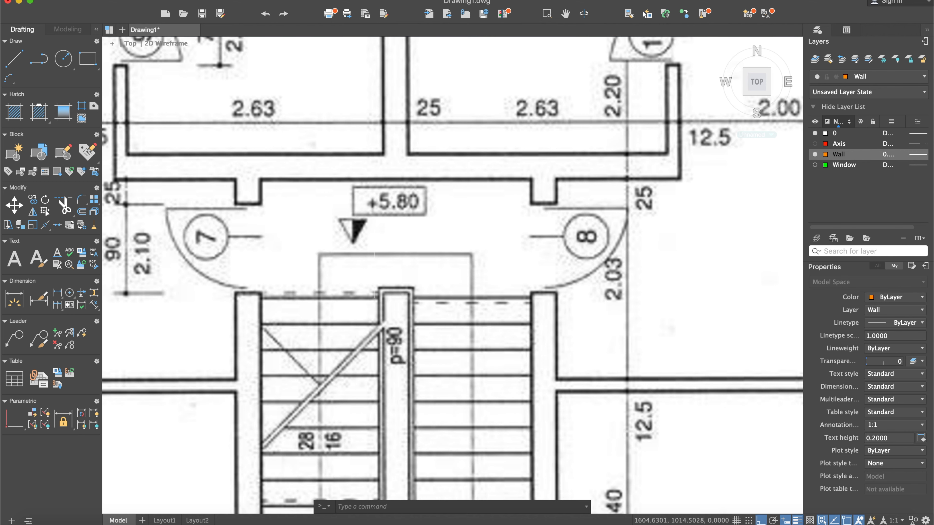
{"action": "scroll", "coordinate": [374, 275], "scroll_direction": "down", "scroll_amount": 10}
{"action": "middle_click_drag", "start_coordinate": [755, 281], "coordinate": [546, 253]}
{"action": "middle_click_drag", "start_coordinate": [697, 281], "coordinate": [561, 281]}
{"action": "scroll", "coordinate": [652, 284], "scroll_direction": "up", "scroll_amount": 5}
- Offset the horizontal line at the head of the stairwell 3 units downward into the flight
{"action": "type", "text": "of"}
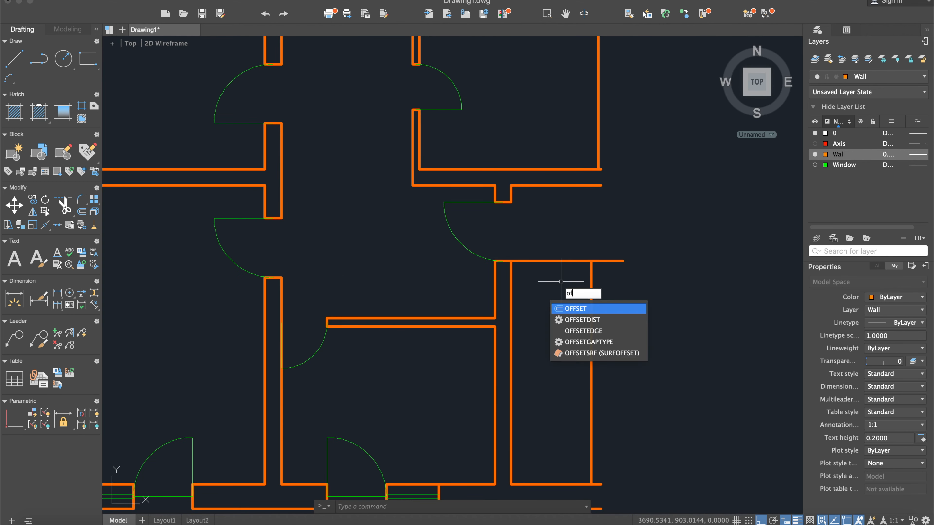
{"action": "key", "text": "Return"}
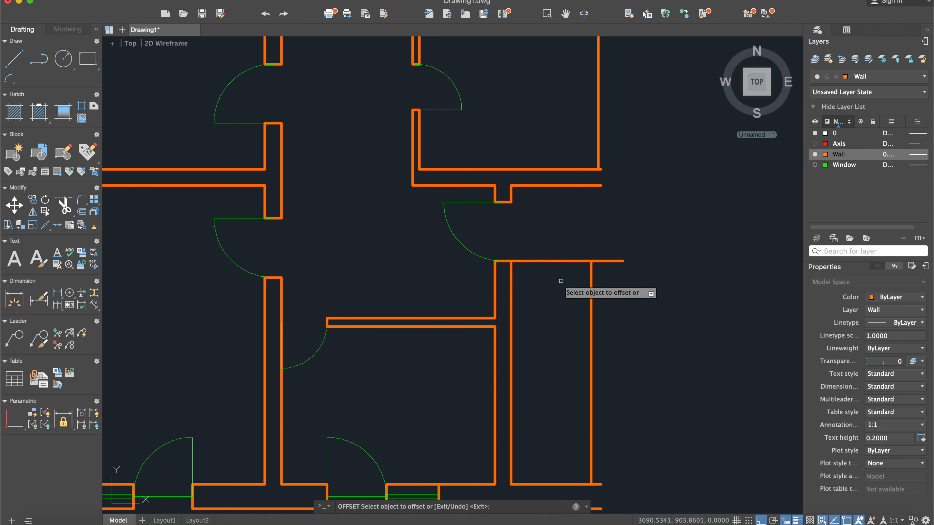
{"action": "key", "text": "Return"}
{"action": "left_click", "coordinate": [561, 262]}
{"action": "left_click", "coordinate": [562, 278]}
{"action": "key", "text": "Escape"}
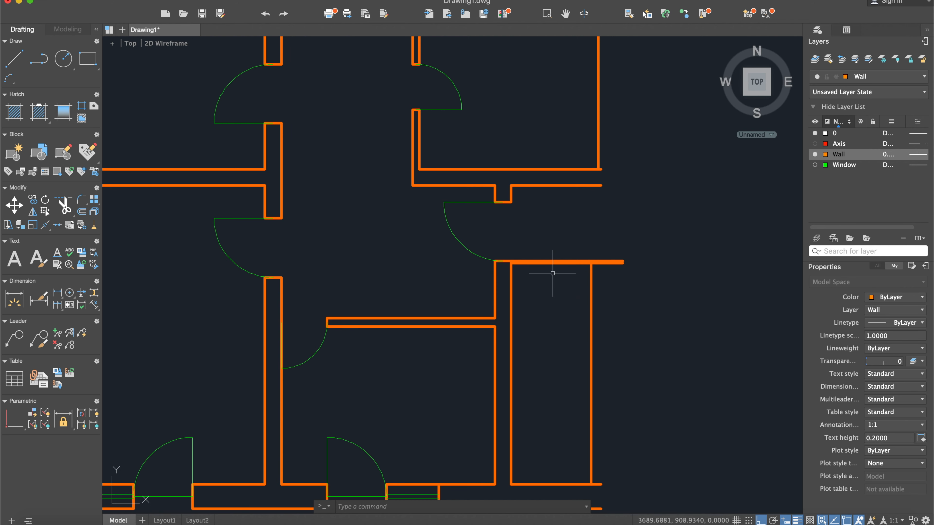
- Trim away the upper horizontal line between the wall corner and the flight's far edge
{"action": "scroll", "coordinate": [552, 272], "scroll_direction": "up", "scroll_amount": 5}
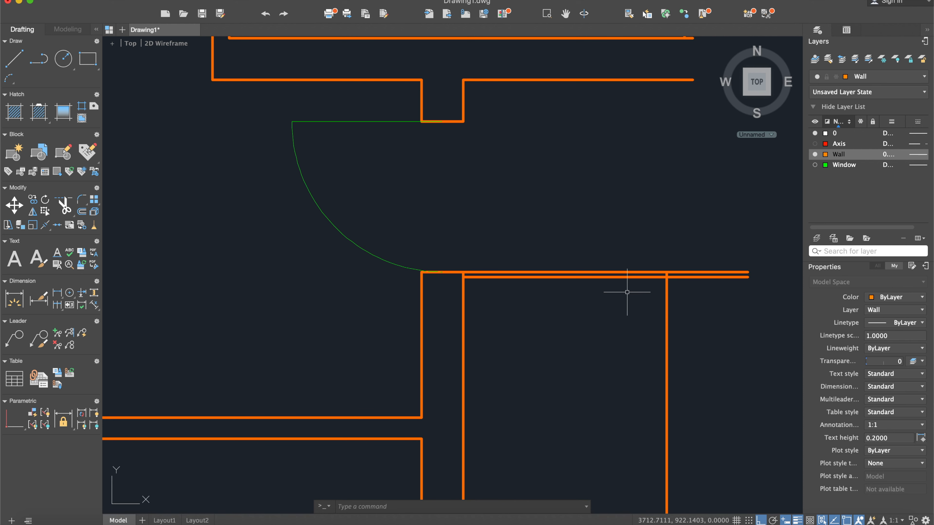
{"action": "type", "text": "trim"}
{"action": "key", "text": "Return"}
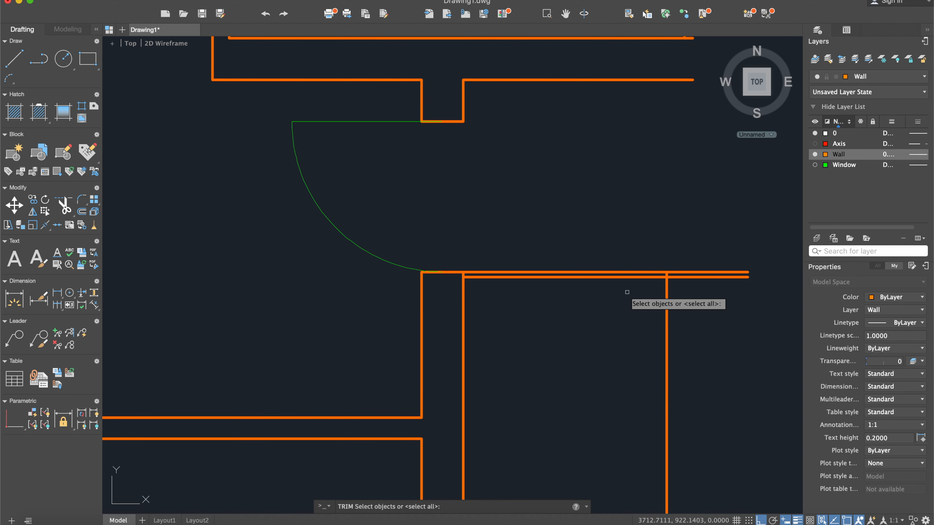
{"action": "left_click", "coordinate": [733, 332]}
{"action": "left_click", "coordinate": [593, 199]}
{"action": "key", "text": "Return"}
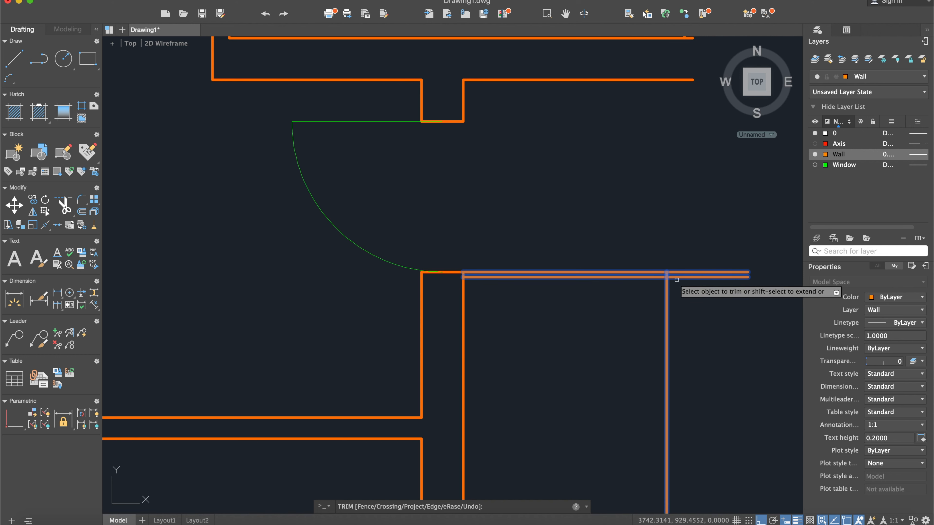
{"action": "left_click", "coordinate": [646, 273]}
{"action": "key", "text": "Return"}
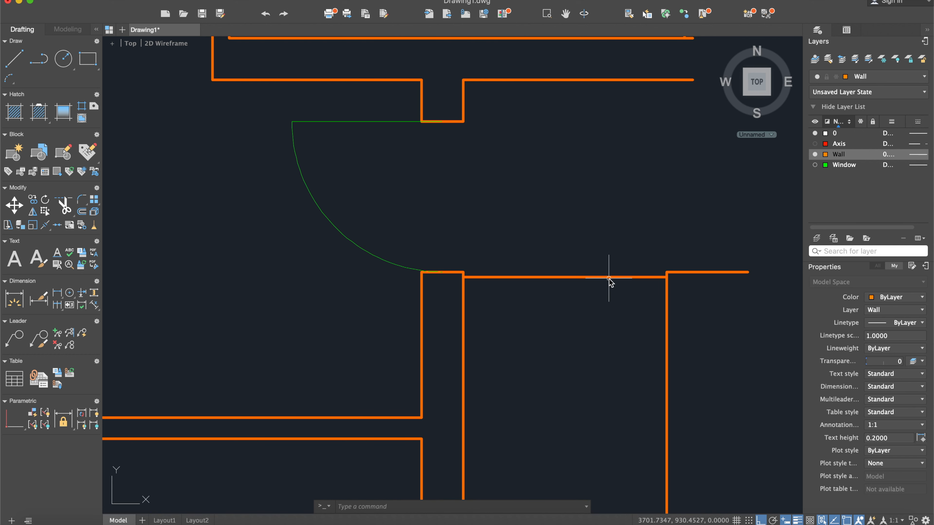
- Check the stair flight's tread depth and step layout in the scanned reference
{"action": "type", "text": "off"}
{"action": "key", "text": "Return"}
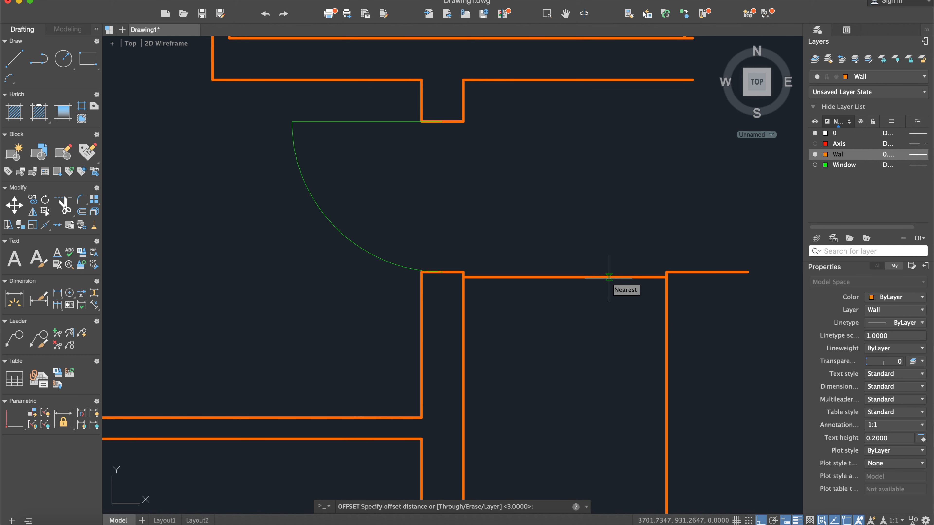
{"action": "type", "text": "28"}
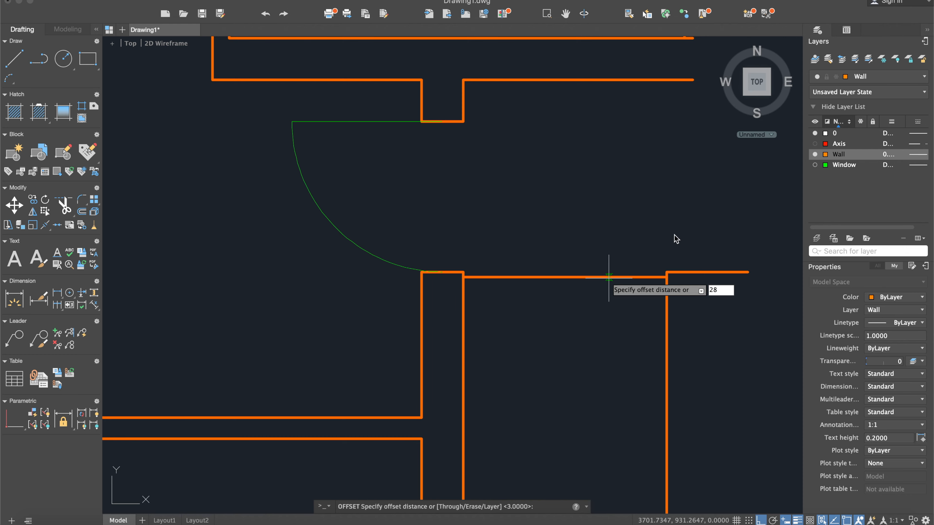
{"action": "scroll", "coordinate": [609, 277], "scroll_direction": "down", "scroll_amount": 5}
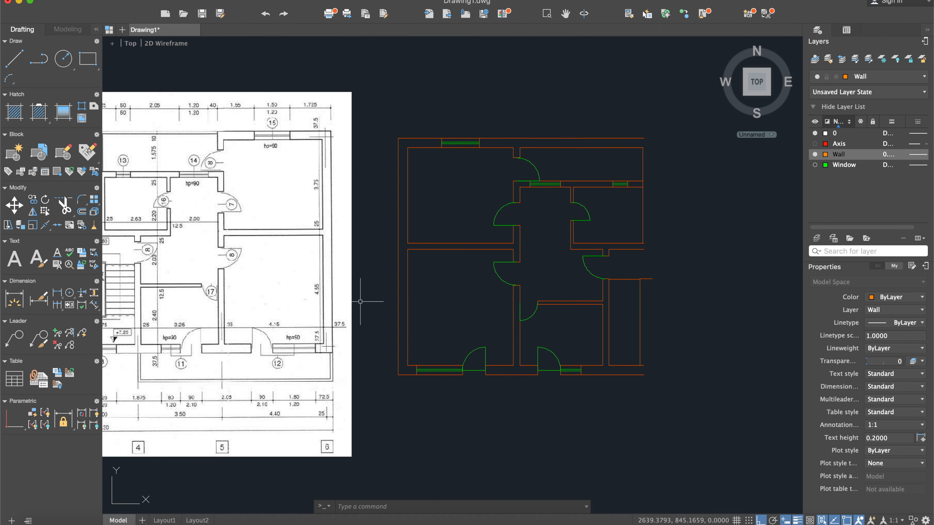
{"action": "scroll", "coordinate": [364, 298], "scroll_direction": "up", "scroll_amount": 5}
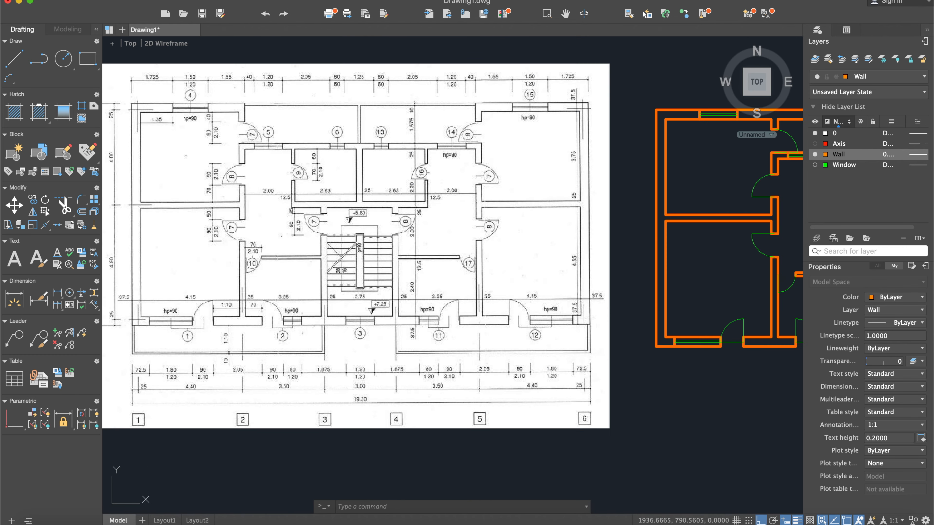
{"action": "scroll", "coordinate": [312, 272], "scroll_direction": "up", "scroll_amount": 5}
{"action": "scroll", "coordinate": [422, 278], "scroll_direction": "down", "scroll_amount": 8}
{"action": "middle_click_drag", "start_coordinate": [701, 308], "coordinate": [513, 302]}
{"action": "scroll", "coordinate": [614, 280], "scroll_direction": "up", "scroll_amount": 3}
{"action": "scroll", "coordinate": [574, 268], "scroll_direction": "up", "scroll_amount": 3}
{"action": "scroll", "coordinate": [507, 260], "scroll_direction": "up", "scroll_amount": 3}
- Offset the flight's first line downward nine times in succession at 28-unit spacing to create the tread lines
{"action": "type", "text": "off"}
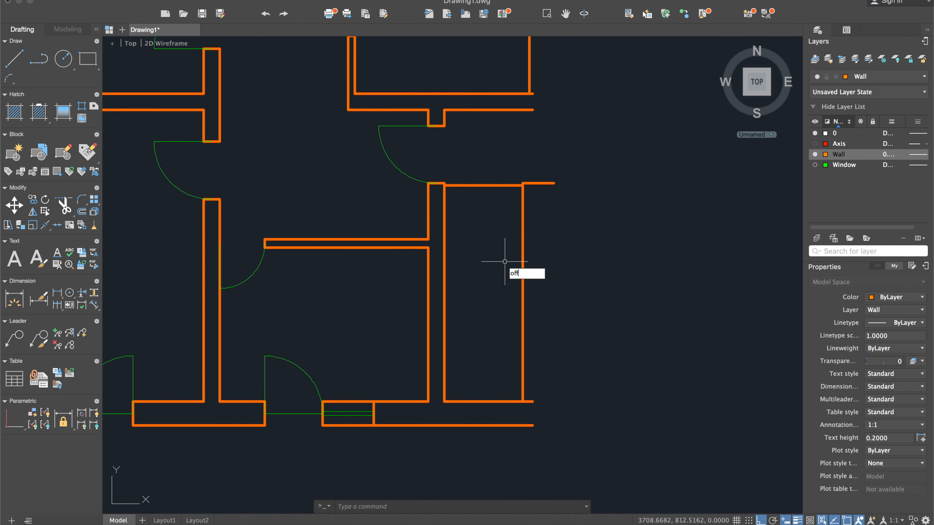
{"action": "key", "text": "Return"}
{"action": "key", "text": "Return"}
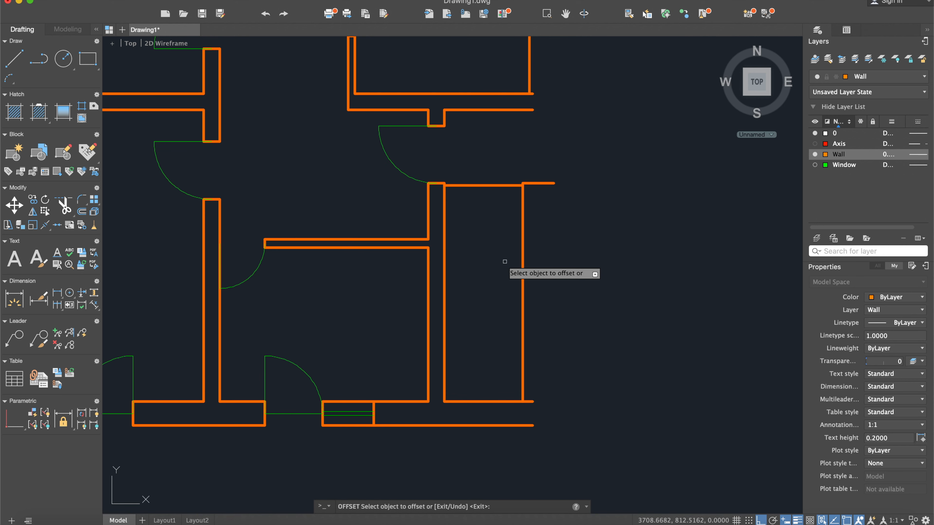
{"action": "left_click", "coordinate": [495, 184]}
{"action": "left_click", "coordinate": [499, 210]}
{"action": "left_click", "coordinate": [496, 203]}
{"action": "left_click", "coordinate": [495, 231]}
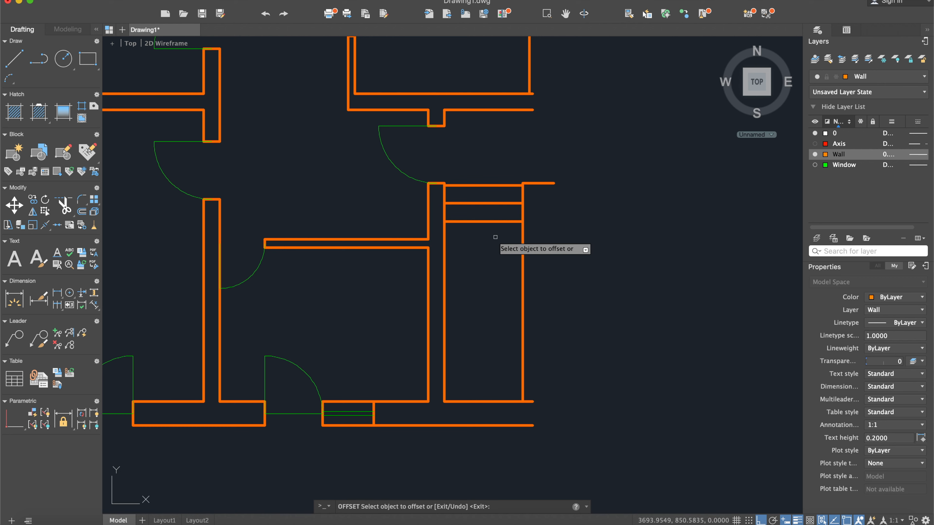
{"action": "left_click", "coordinate": [493, 222]}
{"action": "left_click", "coordinate": [494, 235]}
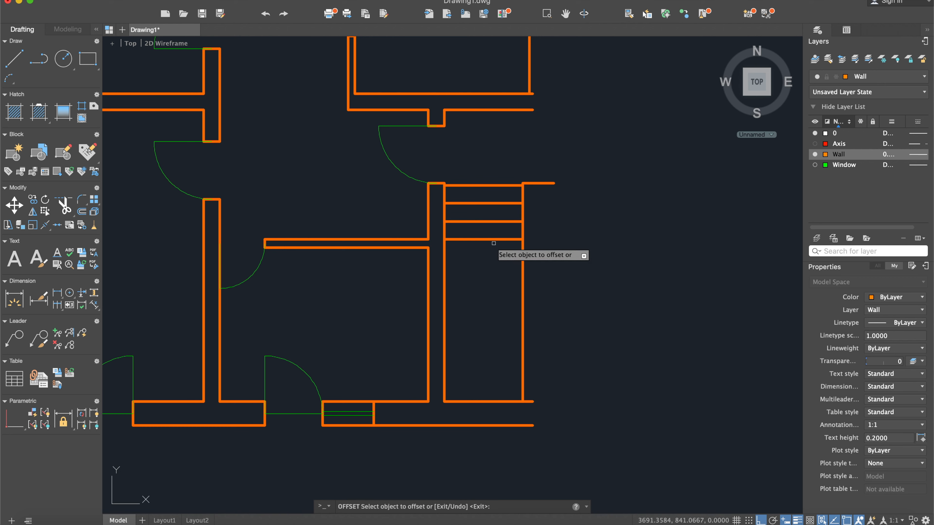
{"action": "left_click", "coordinate": [493, 240]}
{"action": "left_click", "coordinate": [493, 263]}
{"action": "left_click", "coordinate": [493, 258]}
{"action": "left_click", "coordinate": [492, 291]}
{"action": "left_click", "coordinate": [491, 275]}
{"action": "left_click", "coordinate": [489, 307]}
{"action": "left_click", "coordinate": [486, 293]}
{"action": "left_click", "coordinate": [490, 320]}
{"action": "left_click", "coordinate": [488, 311]}
{"action": "left_click", "coordinate": [487, 341]}
{"action": "left_click", "coordinate": [485, 330]}
{"action": "left_click", "coordinate": [480, 351]}
{"action": "key", "text": "Escape"}
- Compare the flight with the scanned reference and delete the lowest tread line
{"action": "scroll", "coordinate": [480, 352], "scroll_direction": "down", "scroll_amount": 8}
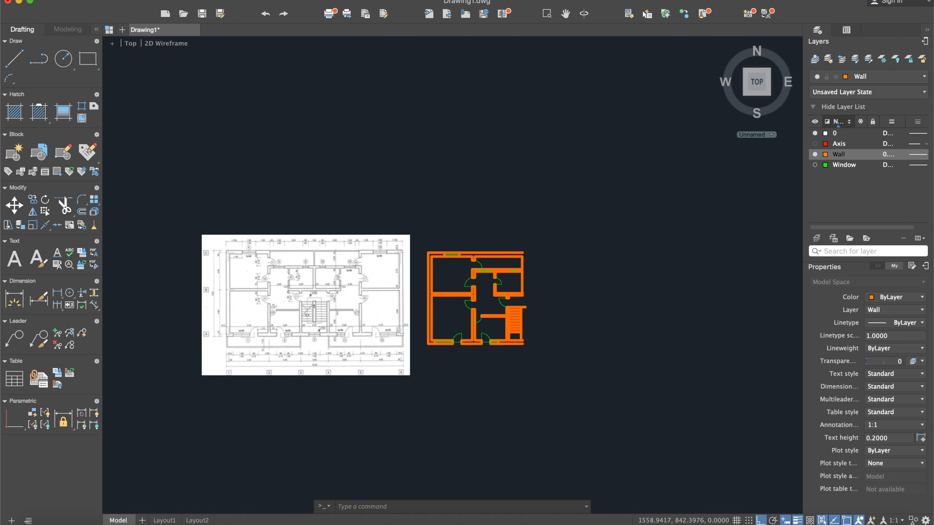
{"action": "scroll", "coordinate": [268, 317], "scroll_direction": "up", "scroll_amount": 10}
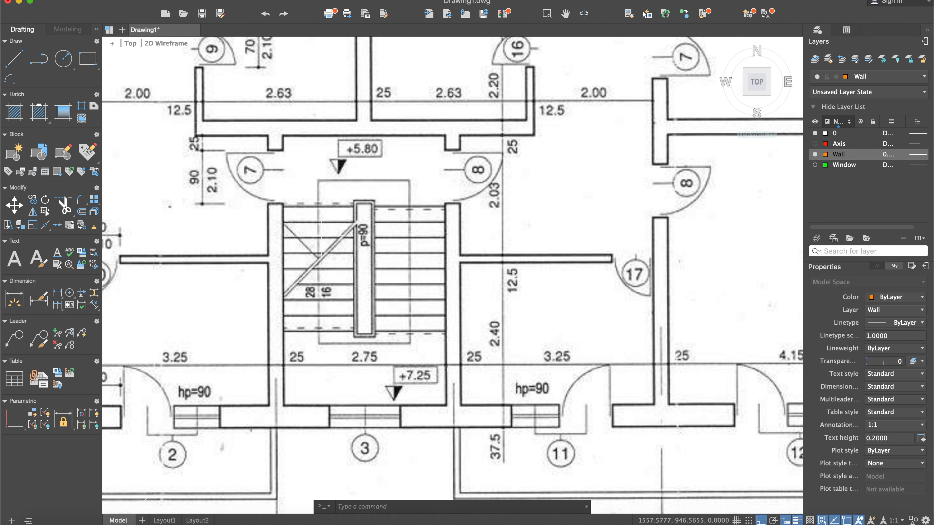
{"action": "scroll", "coordinate": [409, 270], "scroll_direction": "down", "scroll_amount": 5}
{"action": "middle_click_drag", "start_coordinate": [625, 326], "coordinate": [406, 300]}
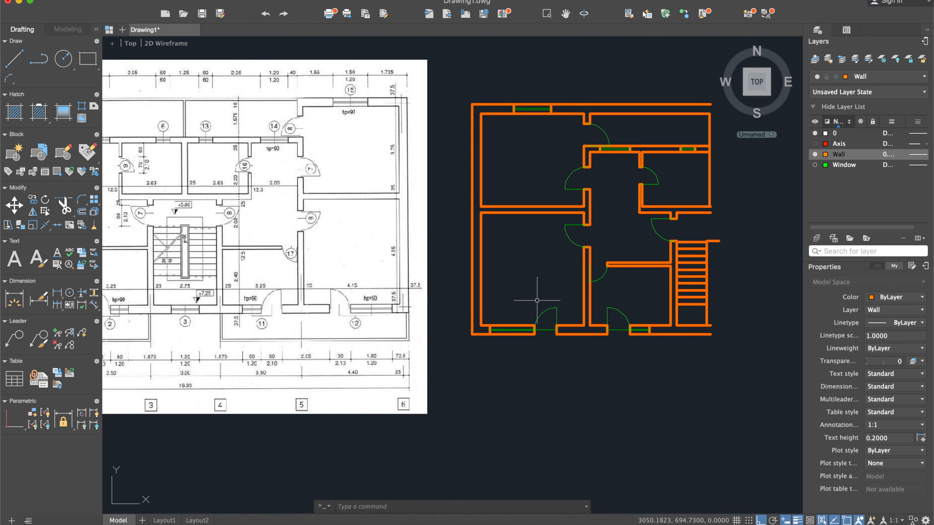
{"action": "scroll", "coordinate": [544, 302], "scroll_direction": "down", "scroll_amount": 3}
{"action": "middle_click_drag", "start_coordinate": [691, 320], "coordinate": [635, 319]}
{"action": "scroll", "coordinate": [603, 310], "scroll_direction": "up", "scroll_amount": 3}
{"action": "scroll", "coordinate": [572, 300], "scroll_direction": "up", "scroll_amount": 3}
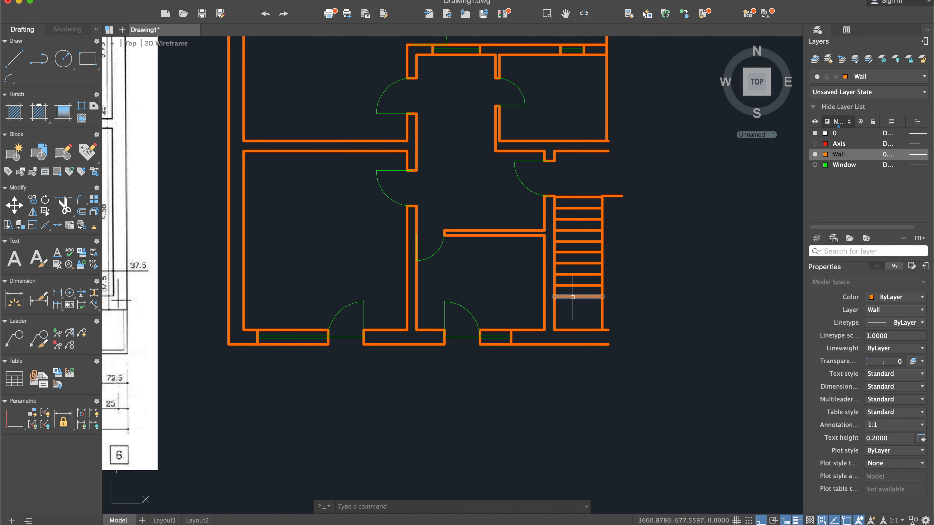
{"action": "left_click", "coordinate": [572, 297]}
{"action": "key", "text": "Escape"}
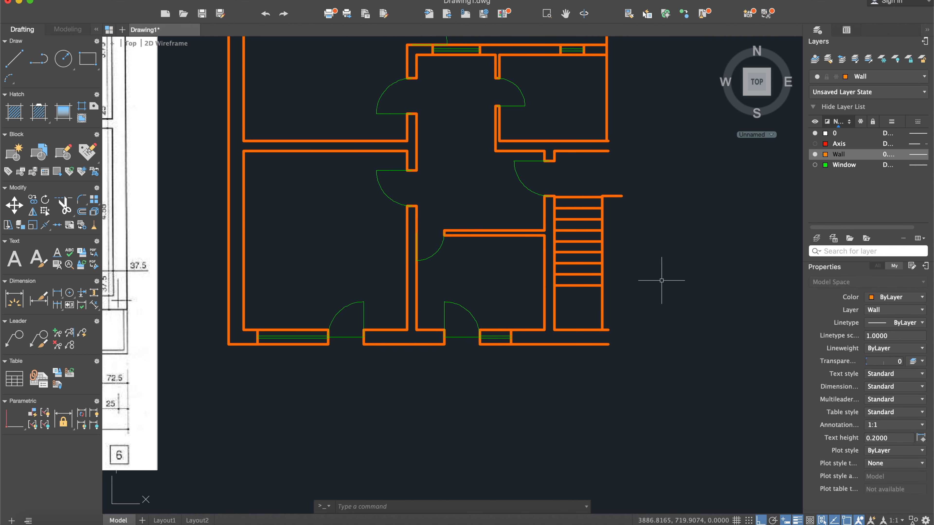
- Offset the stair flight's far edge line 3 units outward, away from the treads
{"action": "scroll", "coordinate": [629, 247], "scroll_direction": "up", "scroll_amount": 4}
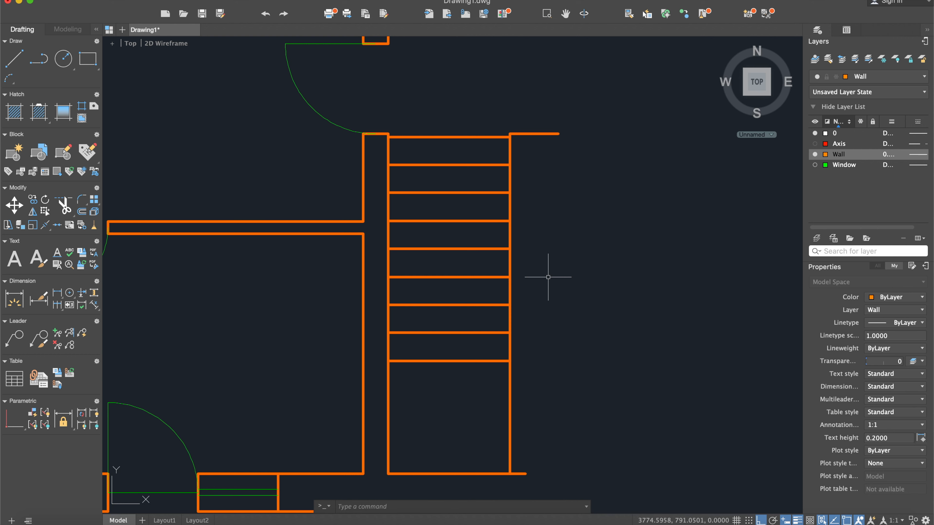
{"action": "type", "text": "off"}
{"action": "key", "text": "Return"}
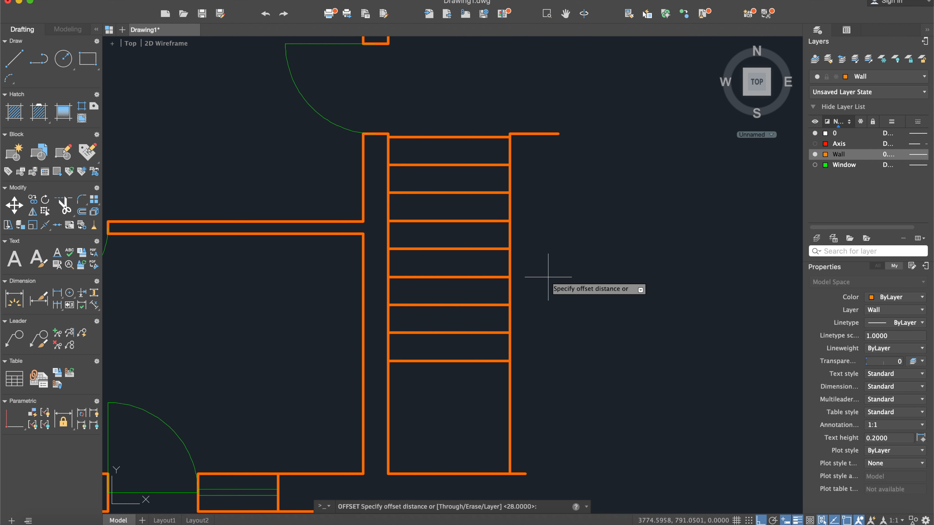
{"action": "type", "text": "3"}
{"action": "key", "text": "Return"}
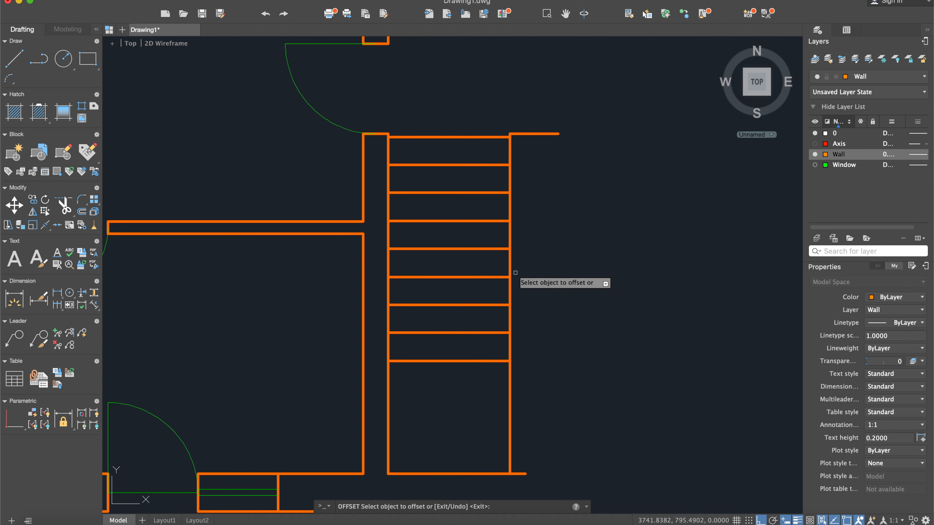
{"action": "left_click", "coordinate": [509, 257]}
{"action": "left_click", "coordinate": [535, 261]}
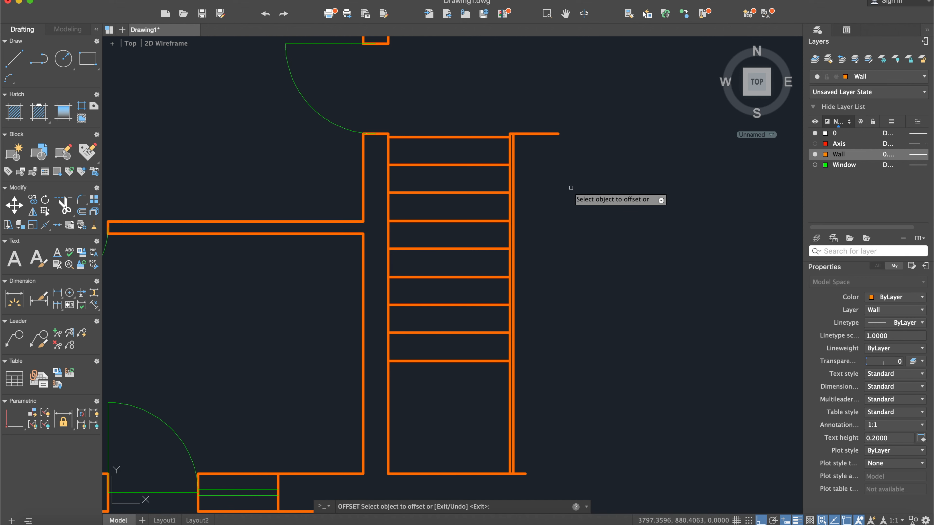
{"action": "key", "text": "Escape"}
- Offset the outer of the two edge lines away from the treads to set the central divider's inner width
{"action": "type", "text": "off"}
{"action": "key", "text": "Return"}
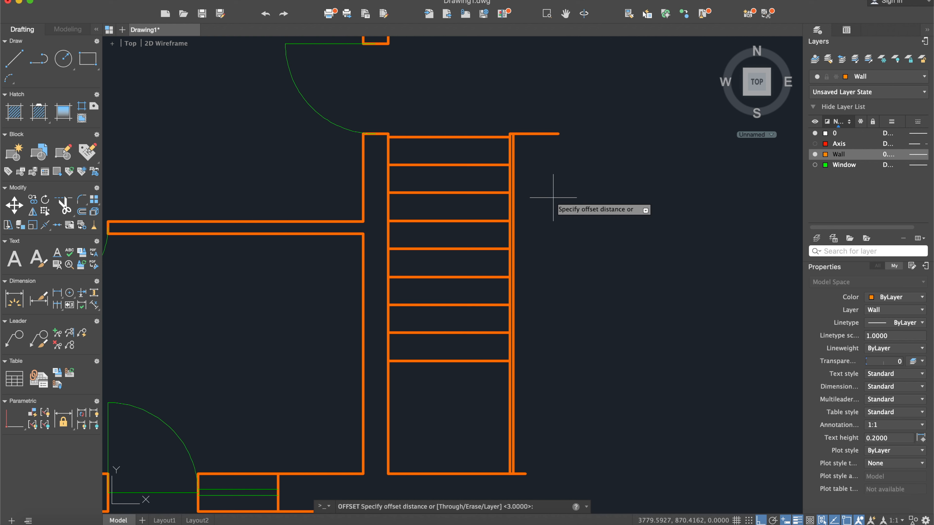
{"action": "key", "text": "Return"}
{"action": "left_click", "coordinate": [513, 208]}
{"action": "left_click", "coordinate": [559, 222]}
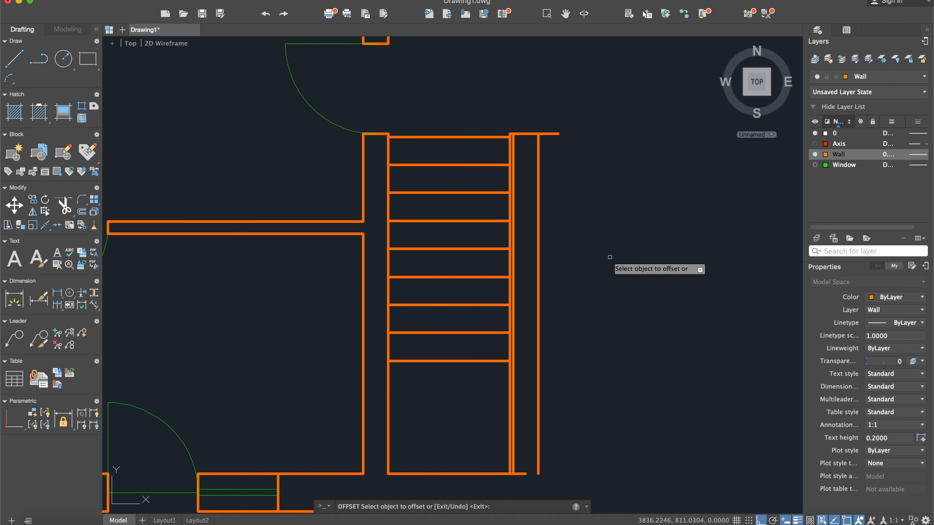
{"action": "key", "text": "Escape"}
- Offset the divider's newest vertical line 3 units outward to complete its far side
{"action": "type", "text": "off"}
{"action": "key", "text": "Return"}
{"action": "key", "text": "Return"}
{"action": "left_click", "coordinate": [539, 261]}
{"action": "key", "text": "Escape"}
- Offset the flight's lowest tread line 3 units downward, away from the other treads
{"action": "scroll", "coordinate": [495, 371], "scroll_direction": "up", "scroll_amount": 5}
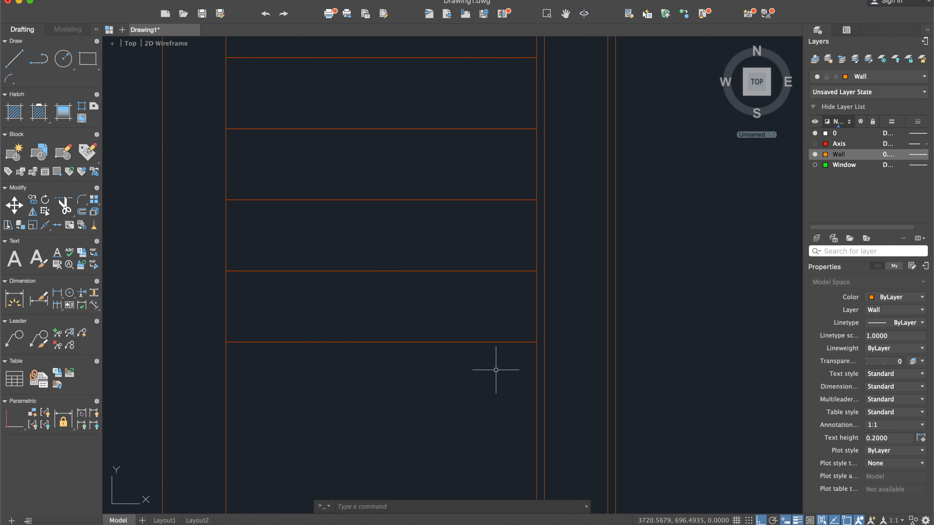
{"action": "type", "text": "off"}
{"action": "key", "text": "Return"}
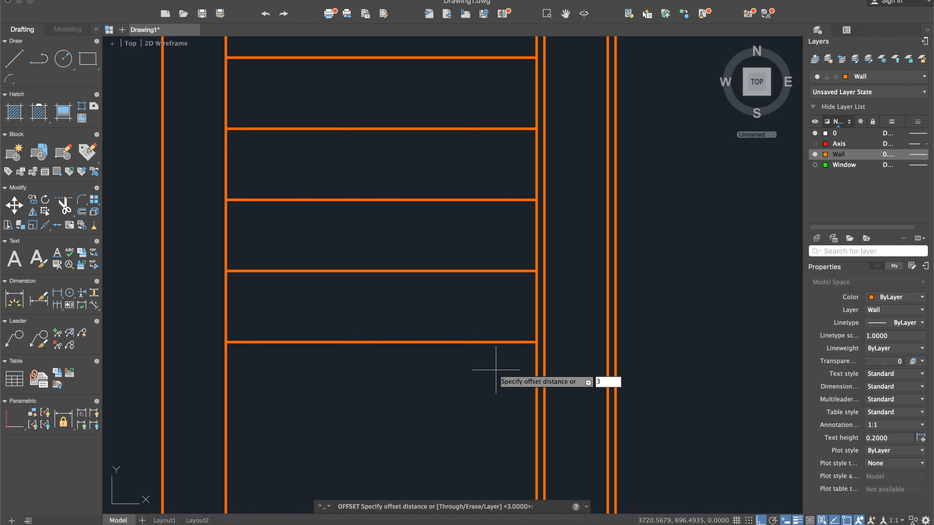
{"action": "type", "text": "3"}
{"action": "key", "text": "Return"}
{"action": "left_click", "coordinate": [502, 342]}
{"action": "left_click", "coordinate": [503, 376]}
{"action": "key", "text": "Escape"}
- Stretch the divider-side end of the new line about 47 units outward, past the divider's far side
{"action": "left_click", "coordinate": [532, 349]}
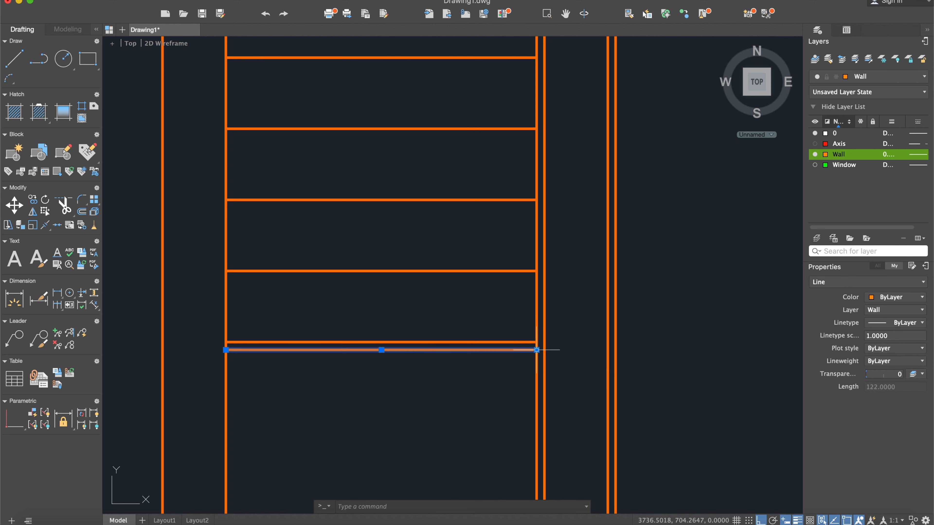
{"action": "left_click", "coordinate": [537, 350]}
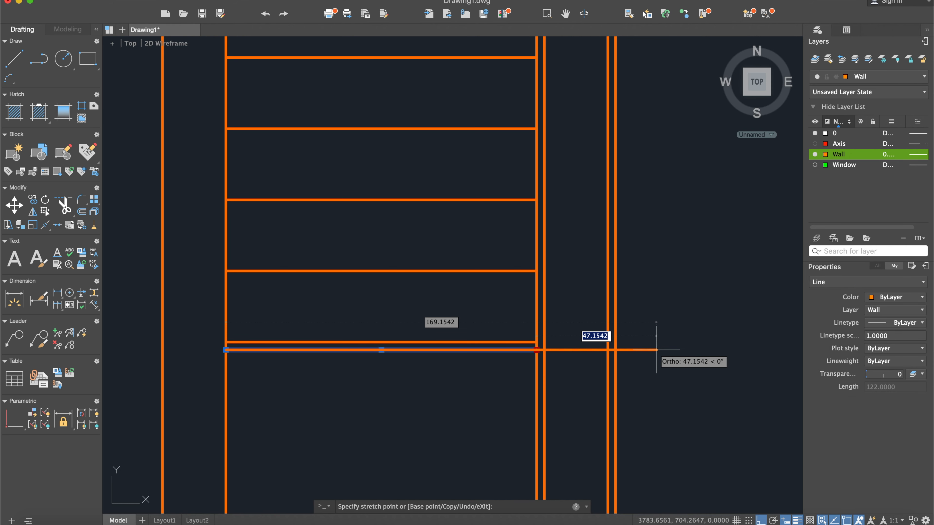
{"action": "left_click", "coordinate": [657, 349]}
{"action": "key", "text": "Escape"}
- Fillet the divider's outer edge line beside the treads with the extended bottom line at radius 0
{"action": "type", "text": "fillet"}
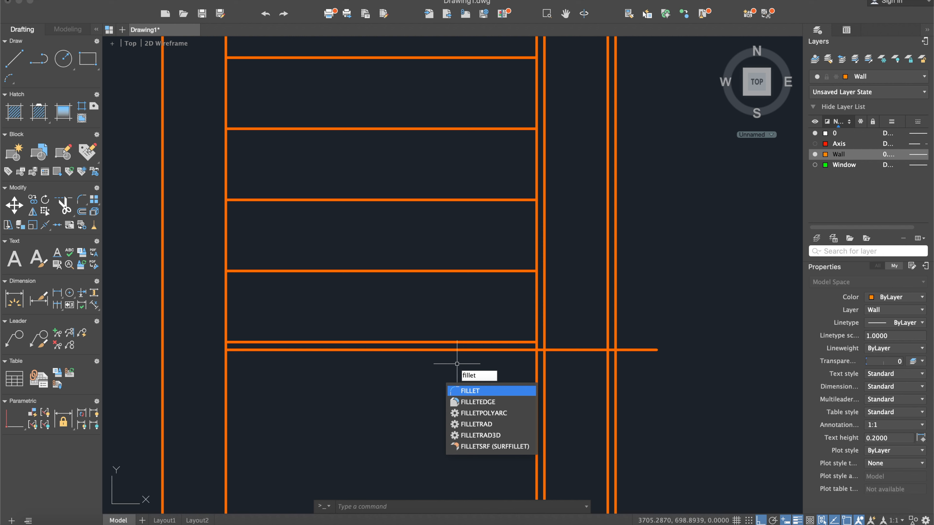
{"action": "key", "text": "Return"}
{"action": "type", "text": "r"}
{"action": "key", "text": "Return"}
{"action": "type", "text": "0"}
{"action": "key", "text": "Return"}
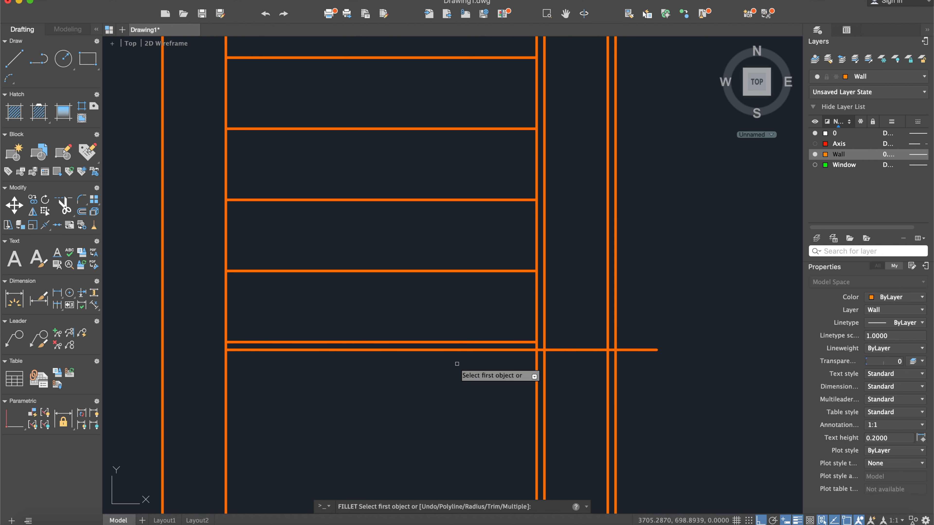
{"action": "scroll", "coordinate": [540, 356], "scroll_direction": "up", "scroll_amount": 2}
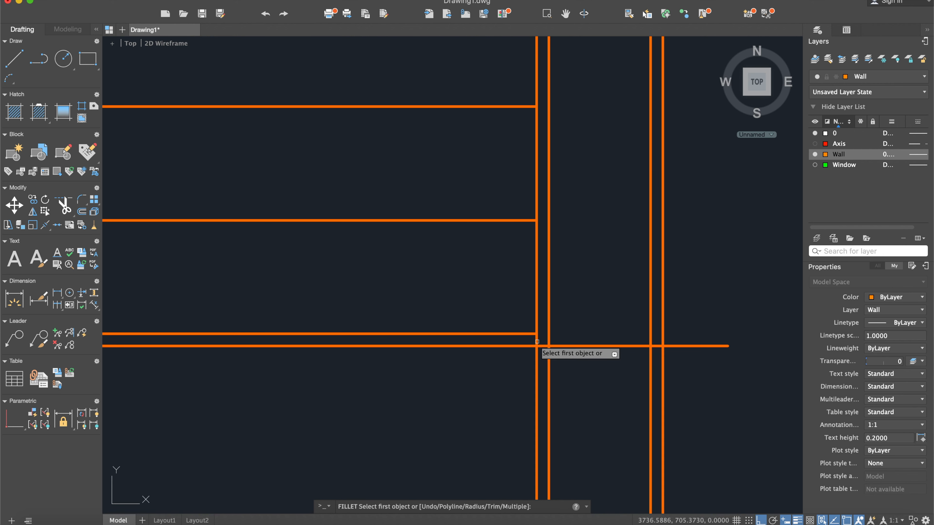
{"action": "left_click", "coordinate": [538, 350]}
{"action": "left_click", "coordinate": [557, 346]}
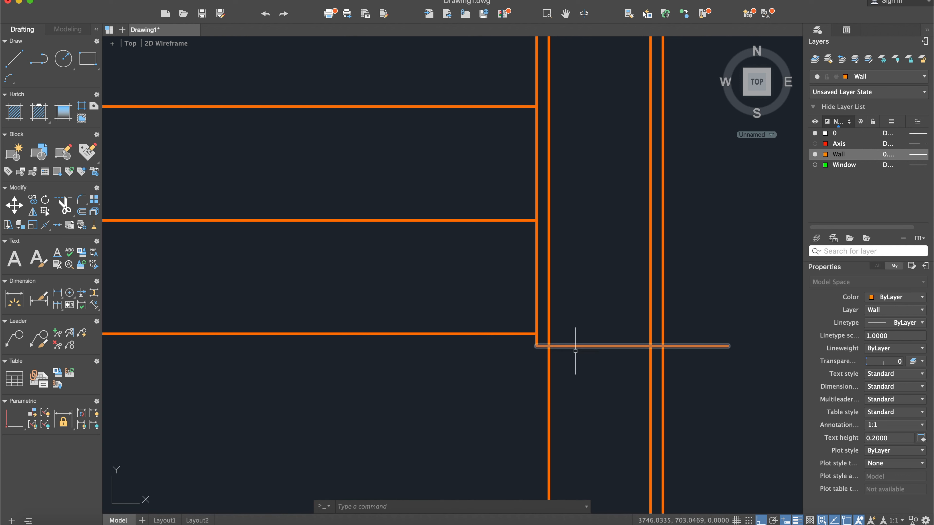
- Fillet the bottom line with the divider's outermost line on the far side at radius 0 to close the outer outline
{"action": "type", "text": "let"}
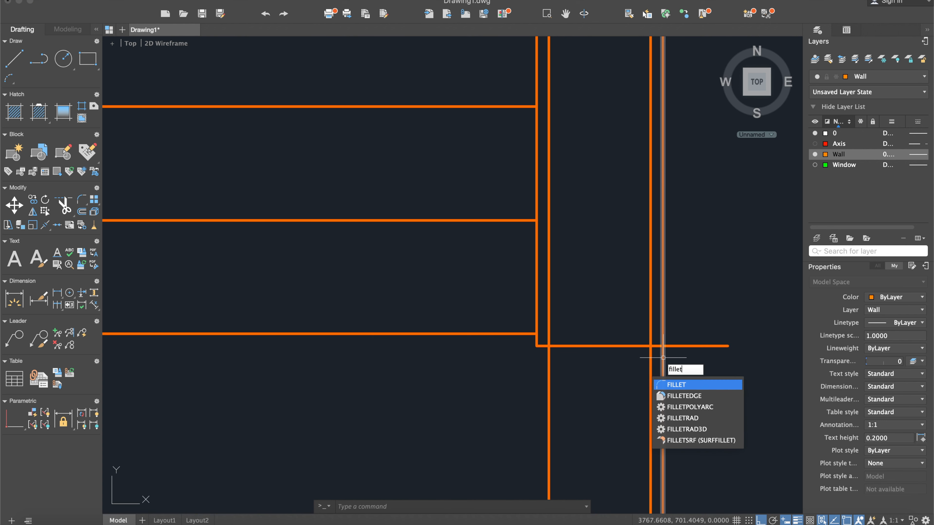
{"action": "key", "text": "Return"}
{"action": "type", "text": "r"}
{"action": "key", "text": "Return"}
{"action": "key", "text": "Return"}
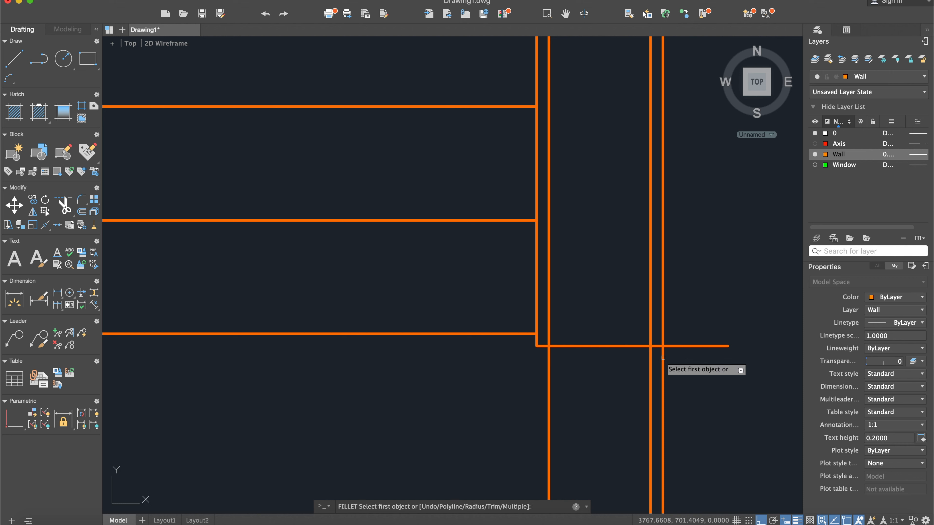
{"action": "left_click", "coordinate": [637, 345]}
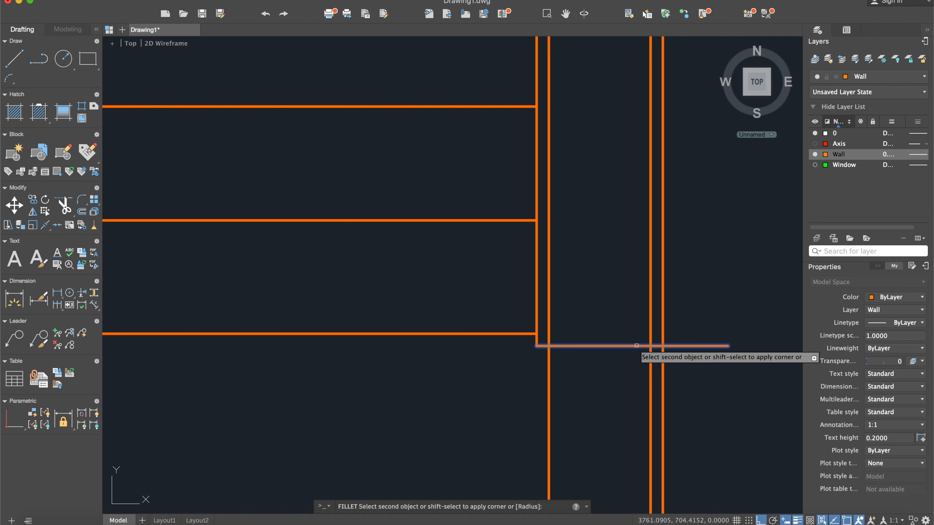
{"action": "left_click", "coordinate": [663, 323]}
{"action": "scroll", "coordinate": [622, 347], "scroll_direction": "down", "scroll_amount": 4}
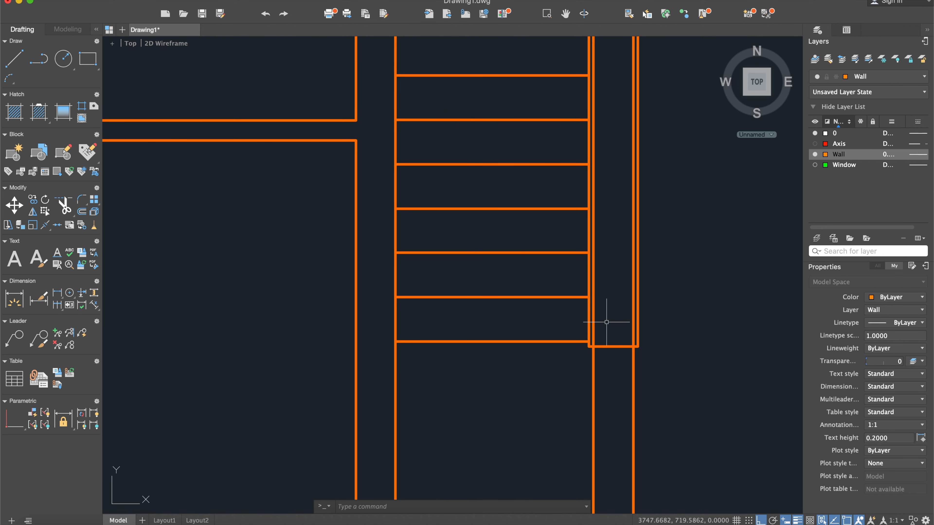
- Offset the divider's bottom edge line 3 units upward, into the divider
{"action": "key", "text": "Return"}
{"action": "type", "text": "3"}
{"action": "key", "text": "Return"}
{"action": "scroll", "coordinate": [609, 327], "scroll_direction": "up", "scroll_amount": 3}
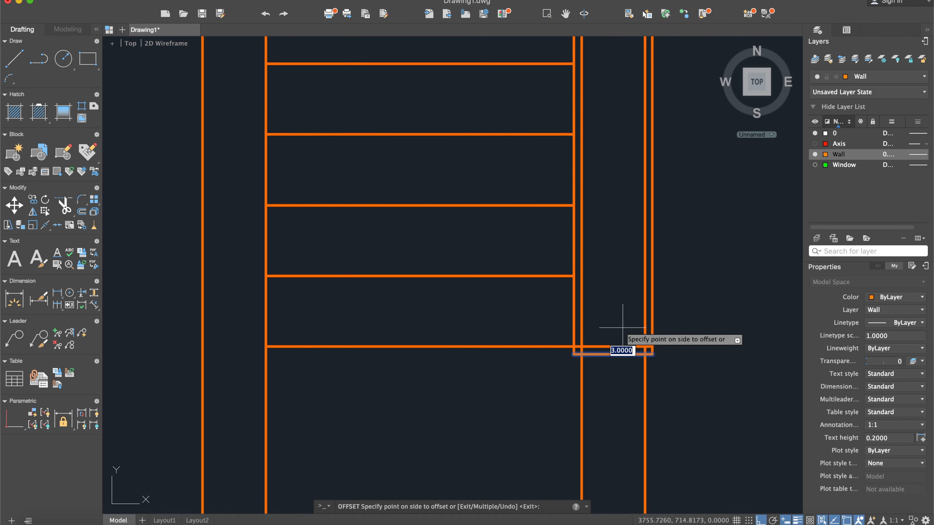
{"action": "scroll", "coordinate": [617, 348], "scroll_direction": "up", "scroll_amount": 5}
{"action": "key", "text": "Escape"}
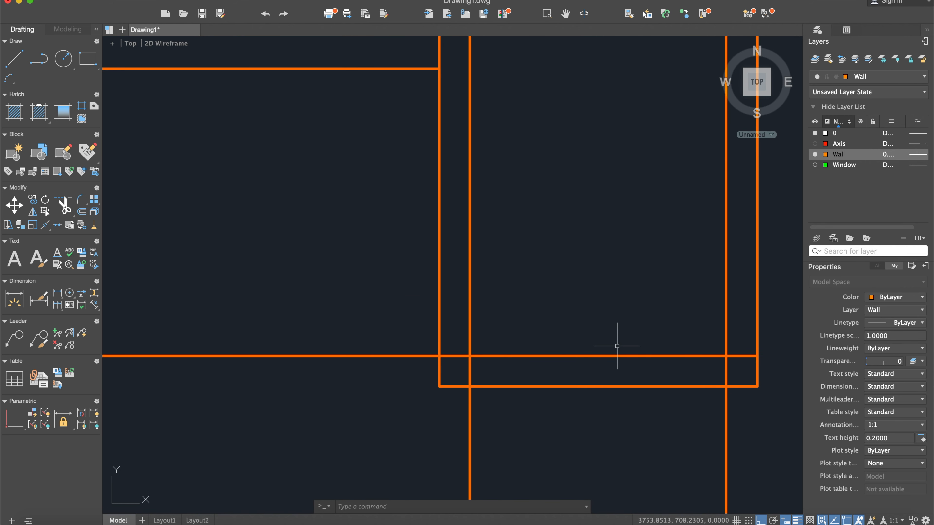
- Fillet the divider's inner vertical line nearest the treads with its inner bottom line at radius 0
{"action": "type", "text": "fillet"}
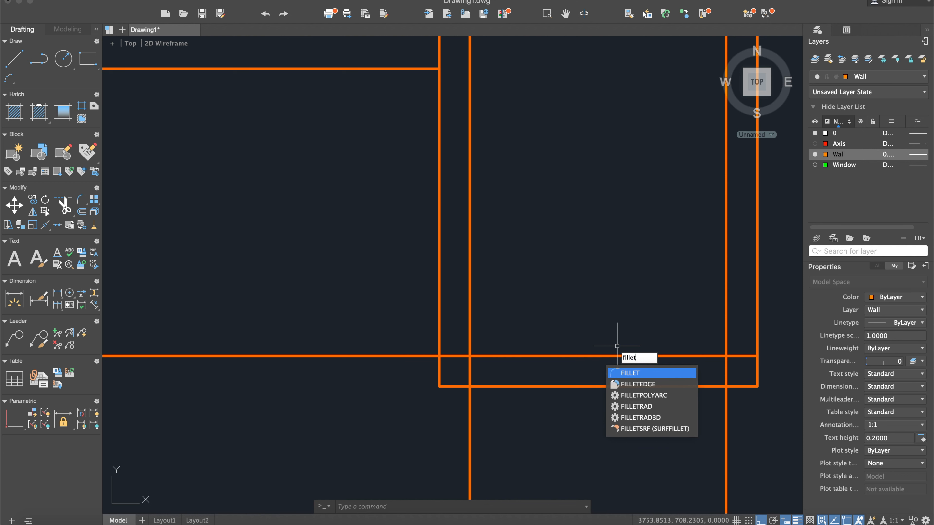
{"action": "key", "text": "Return"}
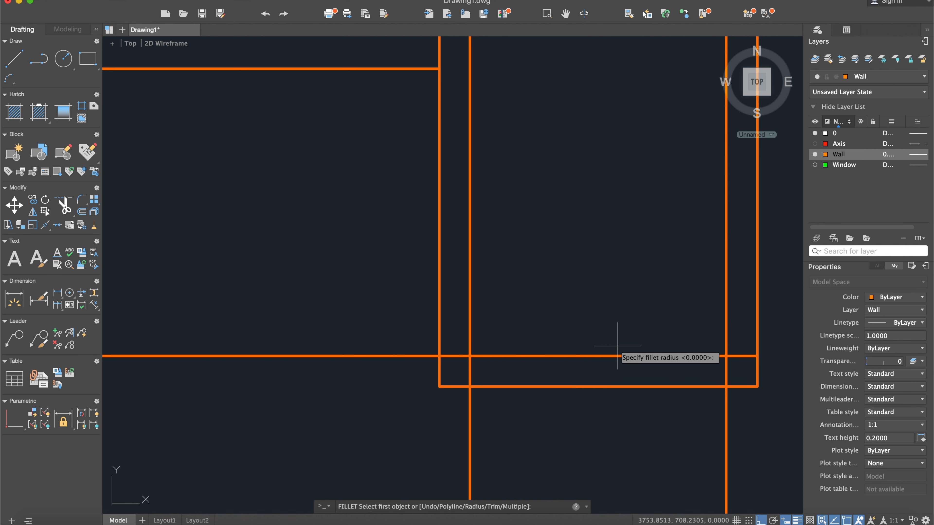
{"action": "left_click", "coordinate": [471, 318]}
{"action": "left_click", "coordinate": [498, 356]}
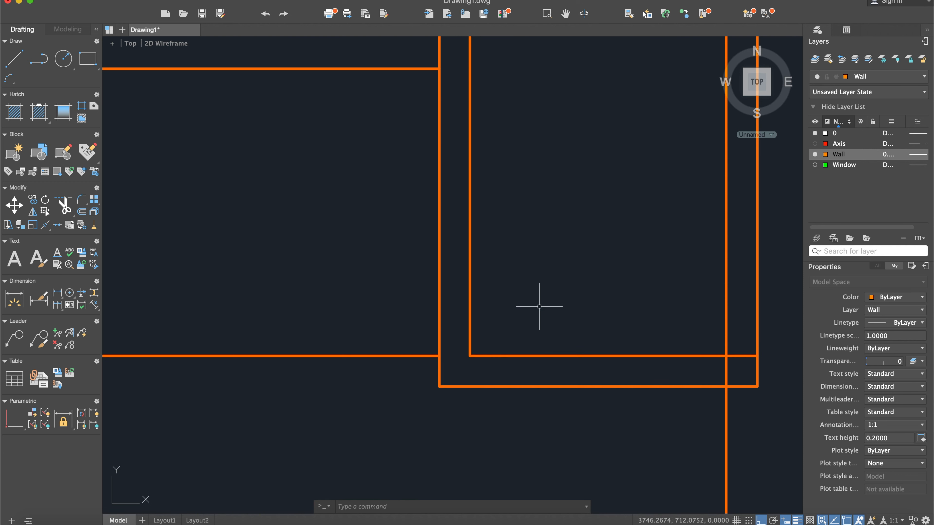
- Fillet the inner bottom line with the divider's far inner vertical line at radius 0 to close the inner outline
{"action": "type", "text": "fillet"}
{"action": "key", "text": "Return"}
{"action": "type", "text": "r"}
{"action": "key", "text": "Return"}
{"action": "type", "text": "0"}
{"action": "key", "text": "Return"}
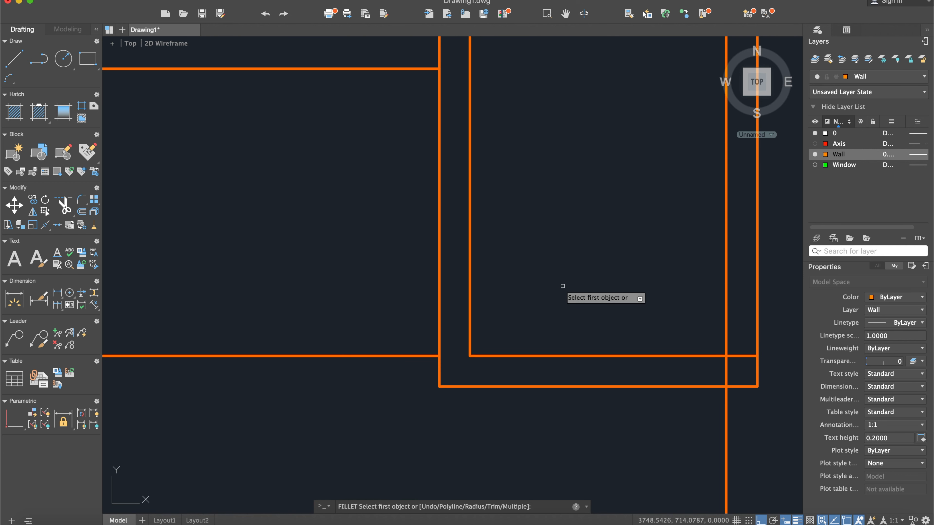
{"action": "left_click", "coordinate": [662, 356]}
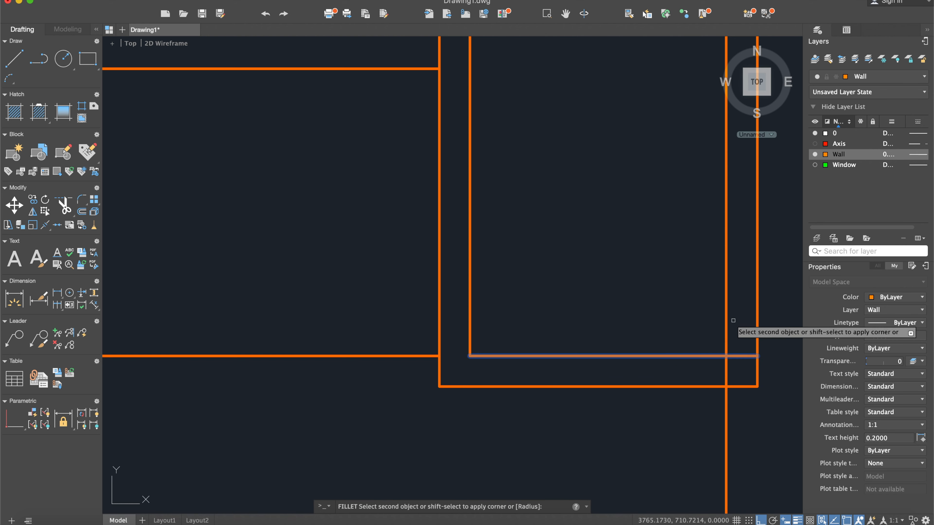
{"action": "left_click", "coordinate": [725, 315]}
{"action": "scroll", "coordinate": [717, 343], "scroll_direction": "down", "scroll_amount": 5}
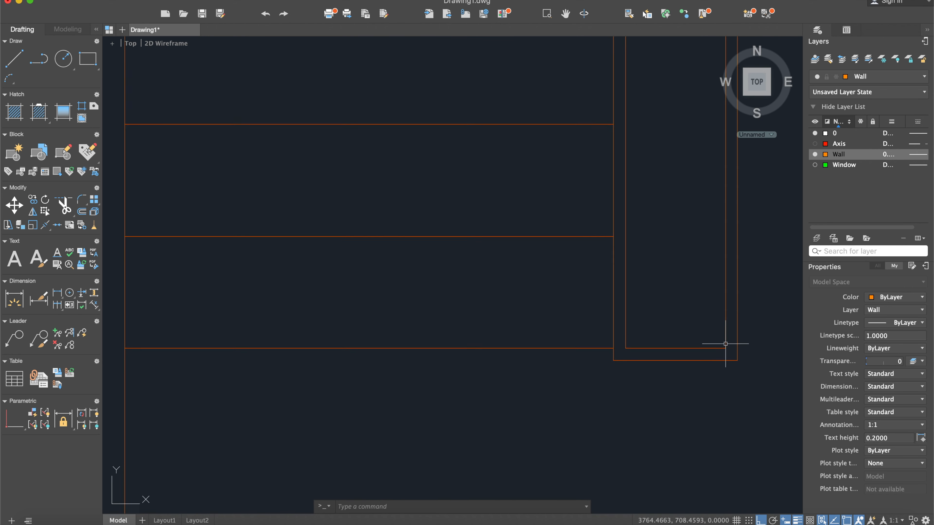
{"action": "scroll", "coordinate": [571, 362], "scroll_direction": "down", "scroll_amount": 3}
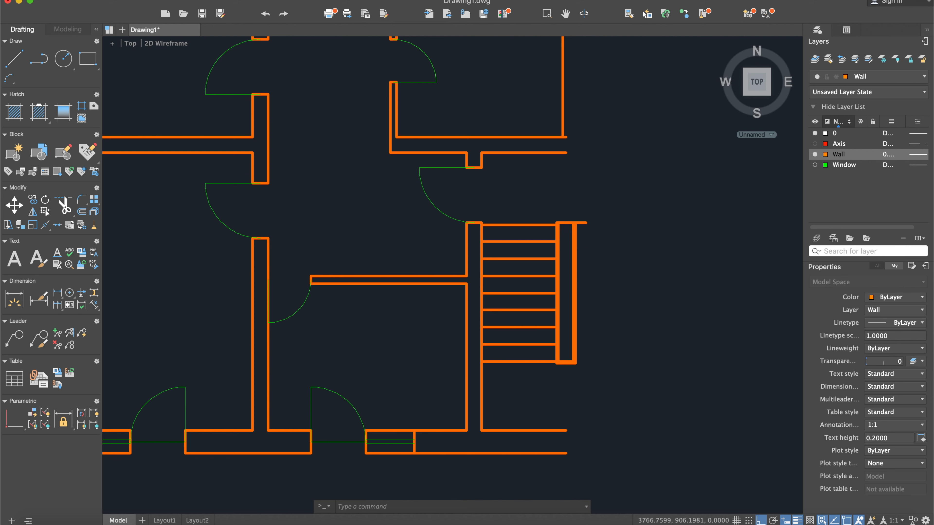
- Trim the part of the divider's top line that overhangs beyond its outermost vertical line
{"action": "scroll", "coordinate": [574, 240], "scroll_direction": "up", "scroll_amount": 6}
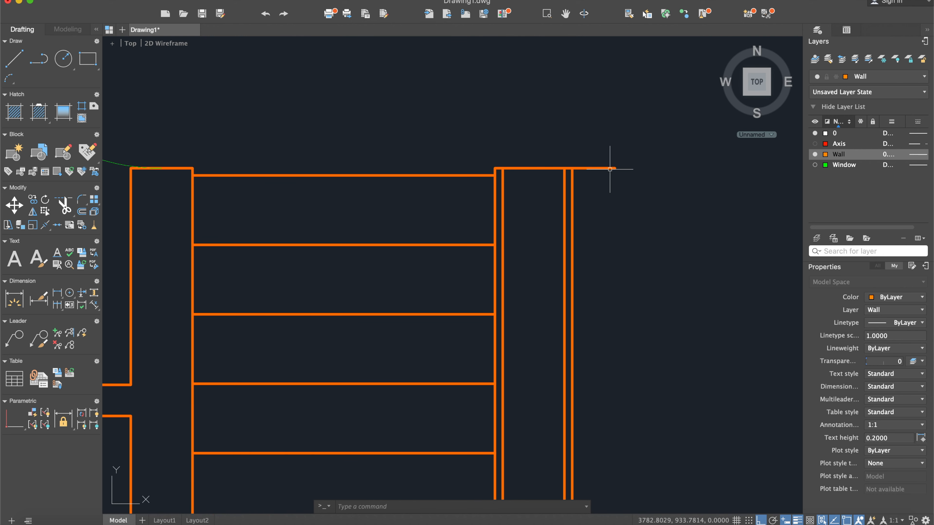
{"action": "type", "text": "im"}
{"action": "key", "text": "Return"}
{"action": "left_click", "coordinate": [664, 234]}
{"action": "left_click", "coordinate": [555, 114]}
{"action": "key", "text": "Return"}
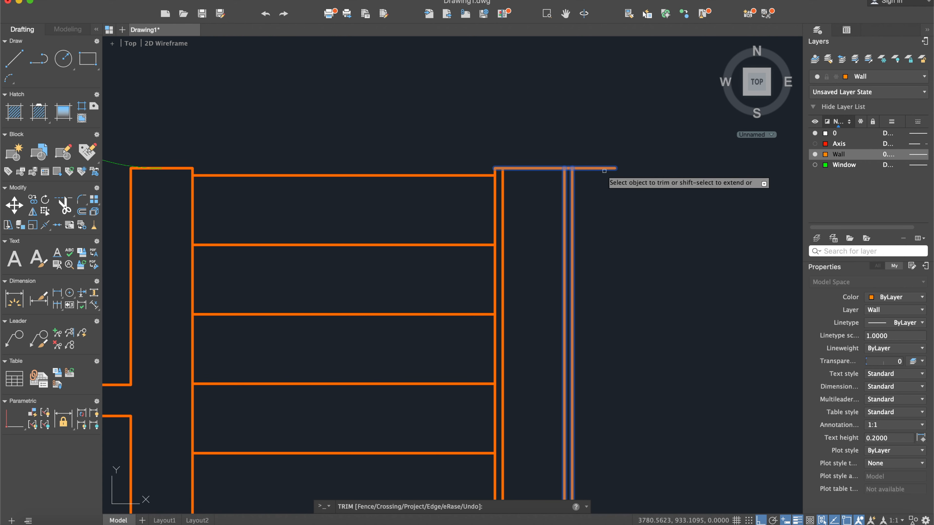
{"action": "key", "text": "Escape"}
{"action": "scroll", "coordinate": [460, 193], "scroll_direction": "down", "scroll_amount": 2}
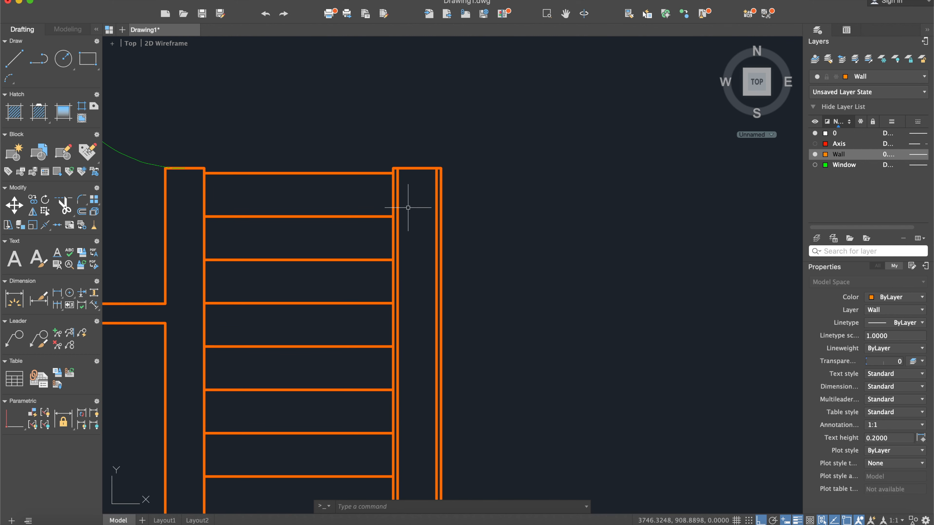
- Check the stairwell window in the scanned reference and make the Window layer current
{"action": "middle_click_drag", "start_coordinate": [302, 183], "coordinate": [422, 143]}
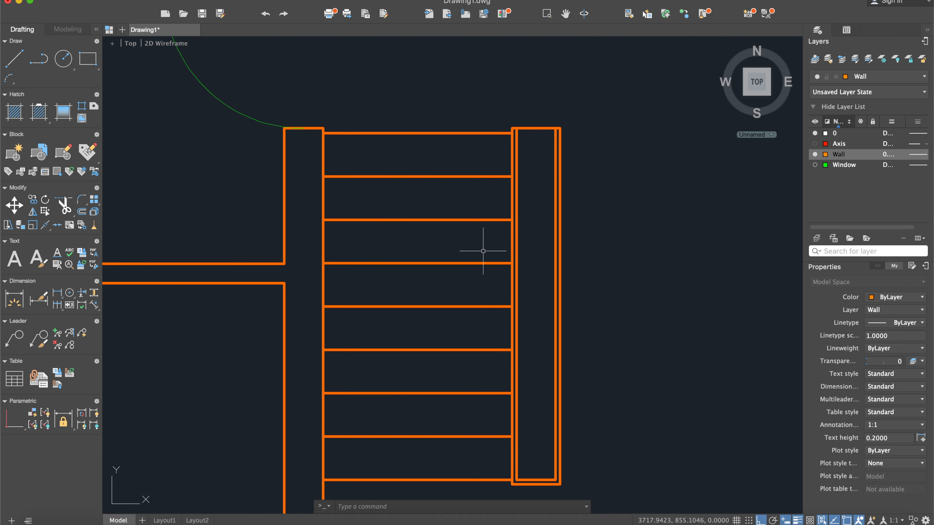
{"action": "scroll", "coordinate": [592, 204], "scroll_direction": "down", "scroll_amount": 3}
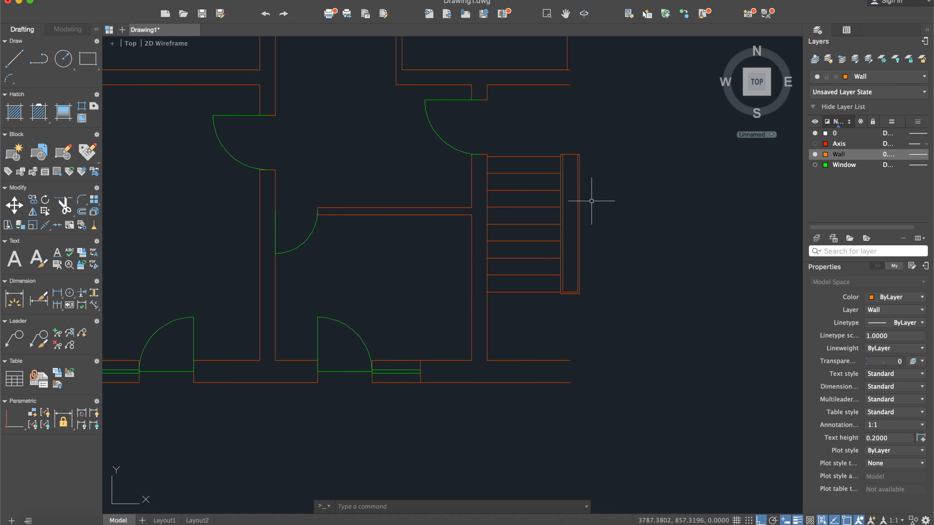
{"action": "scroll", "coordinate": [594, 220], "scroll_direction": "up", "scroll_amount": 1}
{"action": "scroll", "coordinate": [592, 239], "scroll_direction": "down", "scroll_amount": 5}
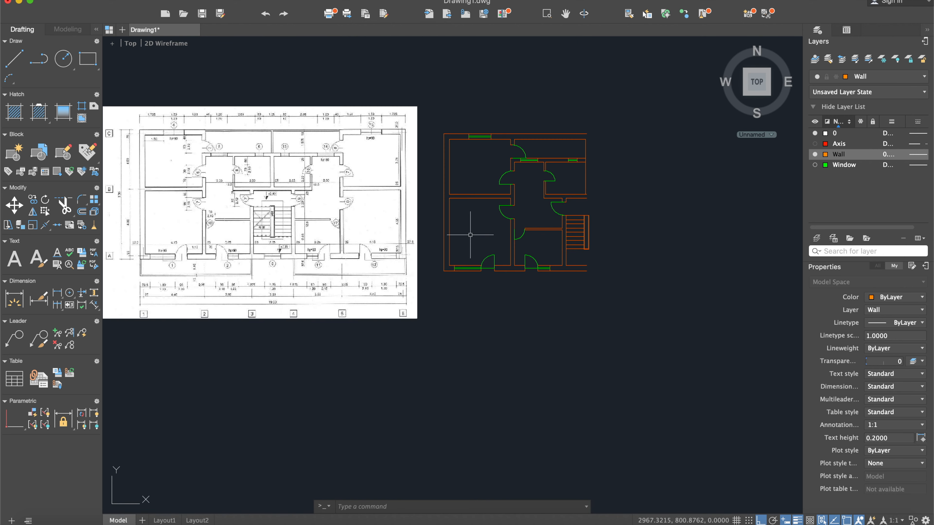
{"action": "middle_click_drag", "start_coordinate": [472, 235], "coordinate": [530, 229]}
{"action": "scroll", "coordinate": [288, 214], "scroll_direction": "up", "scroll_amount": 3}
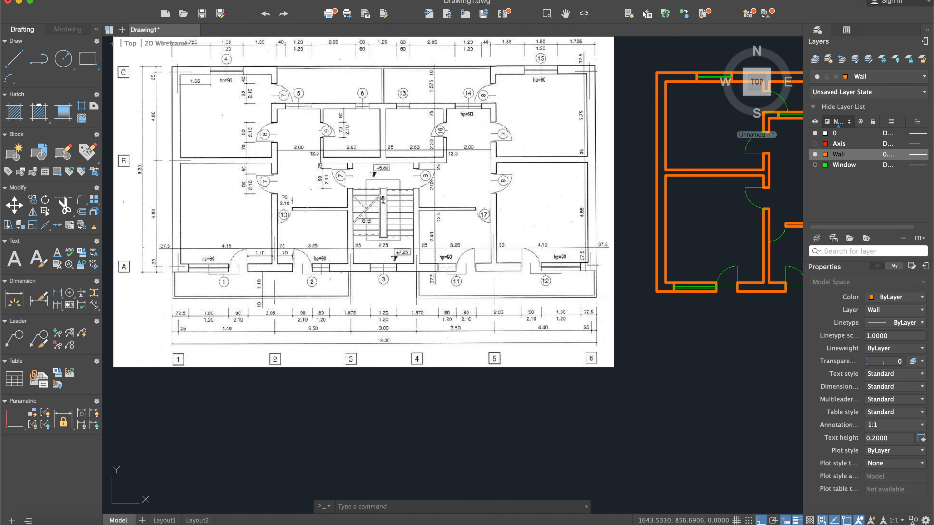
{"action": "mouse_move", "coordinate": [433, 259]}
{"action": "middle_mouse_down"}
{"action": "mouse_move", "coordinate": [240, 236]}
{"action": "mouse_move", "coordinate": [305, 246]}
{"action": "middle_mouse_up"}
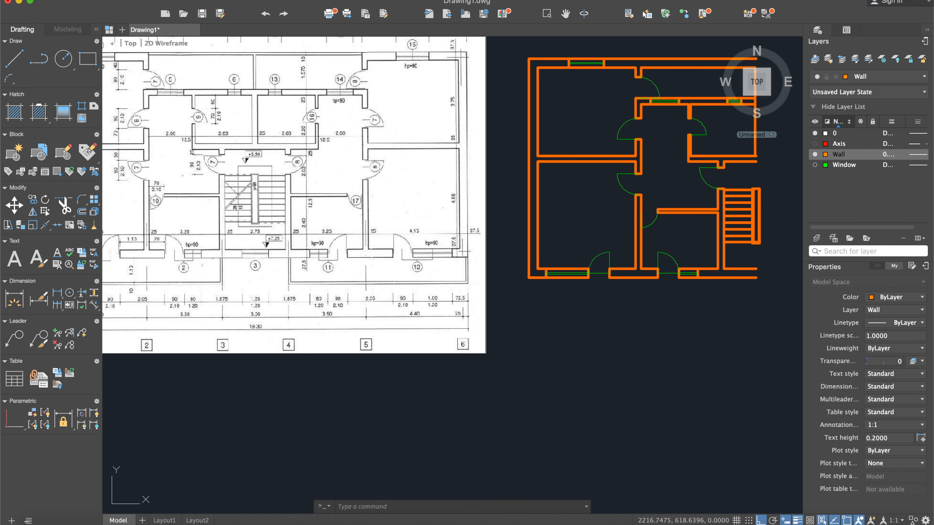
{"action": "scroll", "coordinate": [308, 259], "scroll_direction": "up", "scroll_amount": 4}
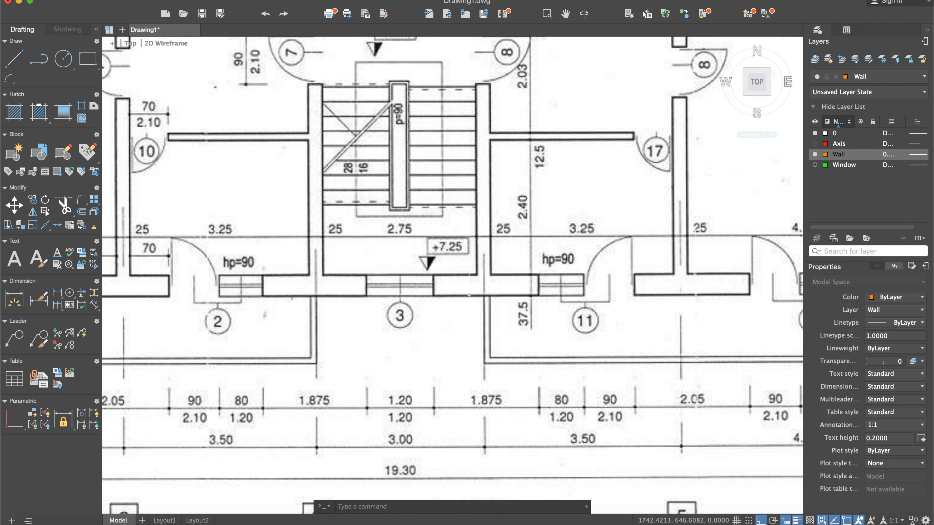
{"action": "double_click", "coordinate": [848, 166]}
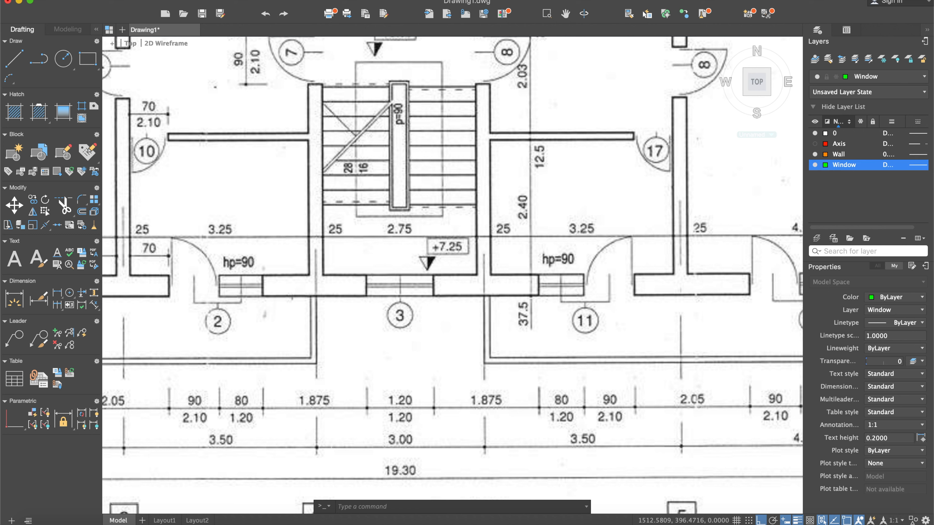
{"action": "left_click", "coordinate": [15, 58]}
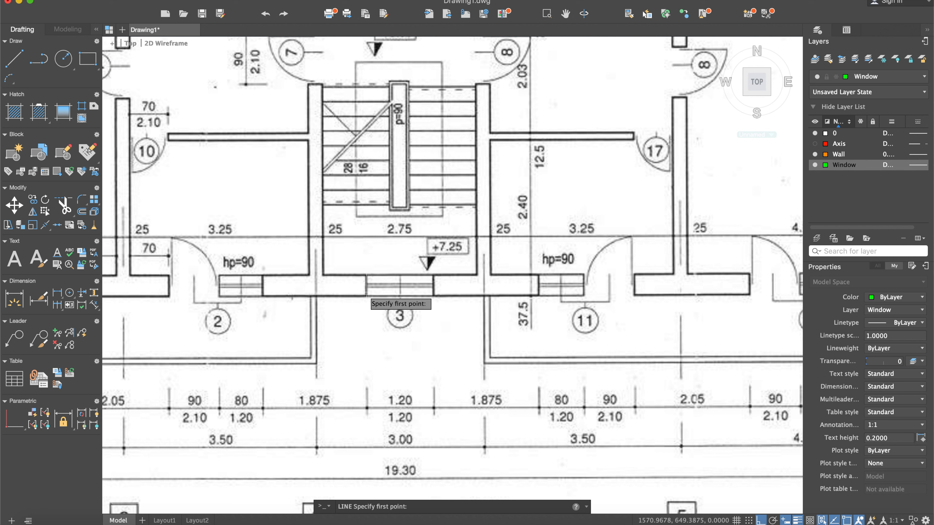
{"action": "scroll", "coordinate": [364, 322], "scroll_direction": "down", "scroll_amount": 7}
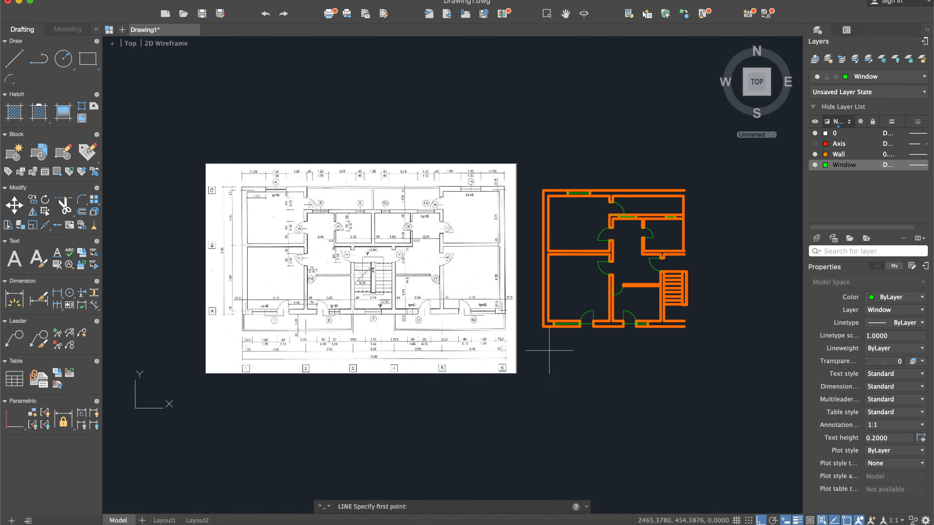
{"action": "middle_click_drag", "start_coordinate": [710, 339], "coordinate": [591, 325]}
{"action": "scroll", "coordinate": [591, 324], "scroll_direction": "up", "scroll_amount": 5}
{"action": "scroll", "coordinate": [528, 283], "scroll_direction": "up", "scroll_amount": 3}
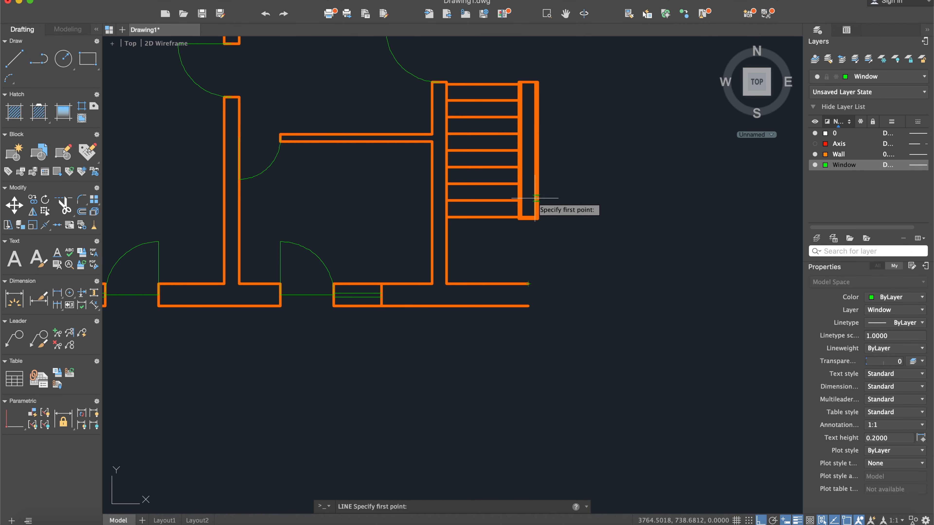
{"action": "key", "text": "Escape"}
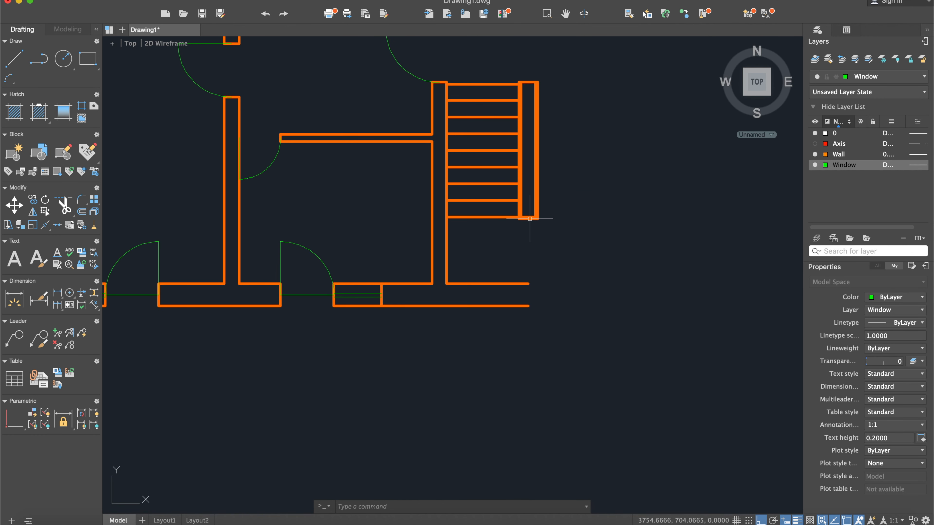
- Draw a vertical line about 414 units long down the middle of the stair divider, ending below the outer wall's open end
{"action": "left_click", "coordinate": [23, 61]}
{"action": "scroll", "coordinate": [525, 85], "scroll_direction": "up", "scroll_amount": 4}
{"action": "left_click", "coordinate": [530, 86]}
{"action": "middle_click_drag", "start_coordinate": [523, 404], "coordinate": [536, 205]}
{"action": "scroll", "coordinate": [536, 211], "scroll_direction": "down", "scroll_amount": 4}
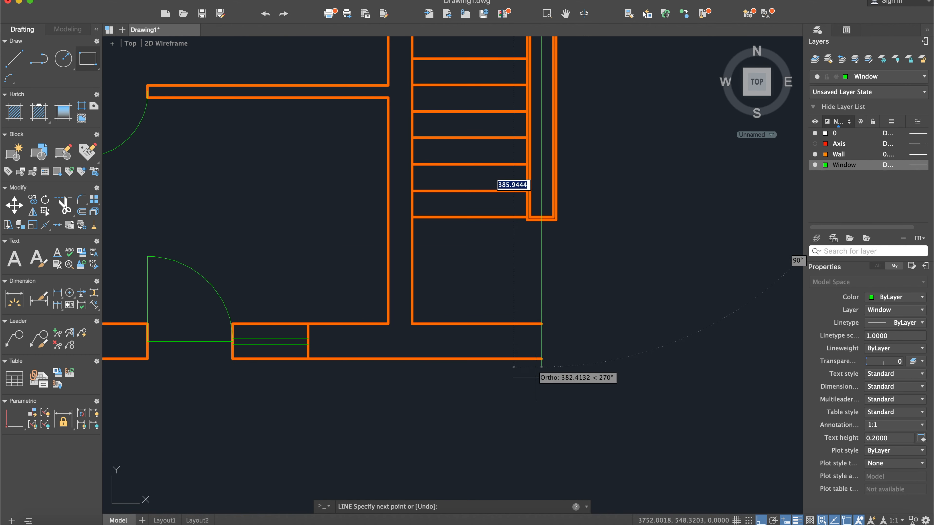
{"action": "left_click", "coordinate": [541, 392]}
{"action": "key", "text": "Escape"}
{"action": "middle_click_drag", "start_coordinate": [561, 208], "coordinate": [463, 308]}
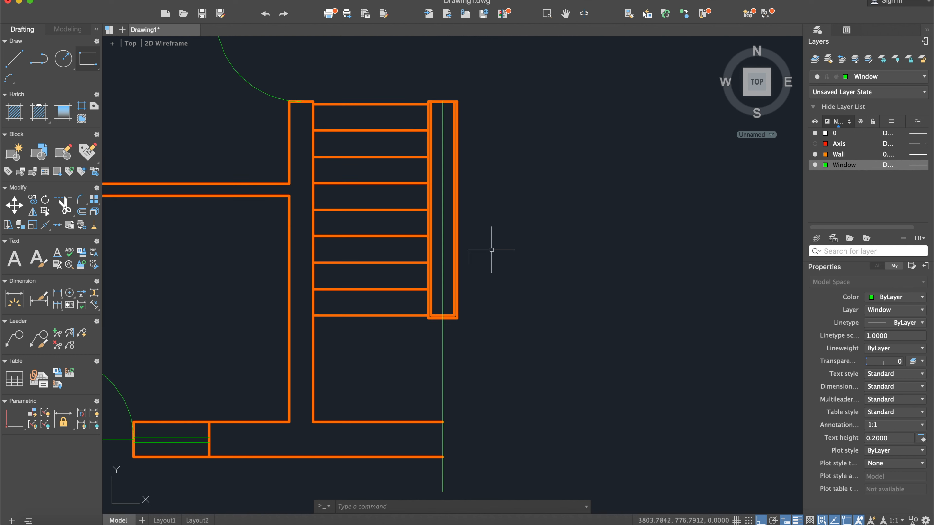
- Trim the divider's top line and its two bottom lines on the far side of the vertical centre line
{"action": "key", "text": "Return"}
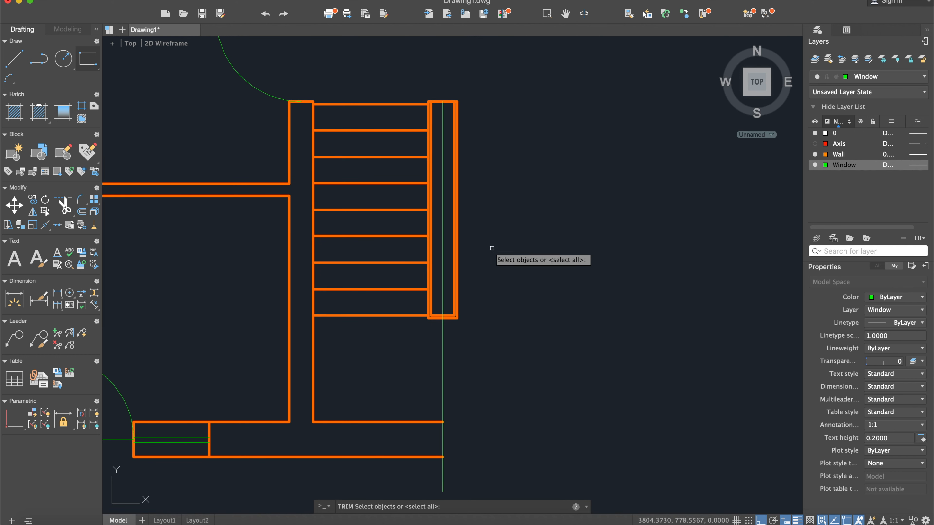
{"action": "left_click", "coordinate": [572, 397]}
{"action": "left_click", "coordinate": [402, 89]}
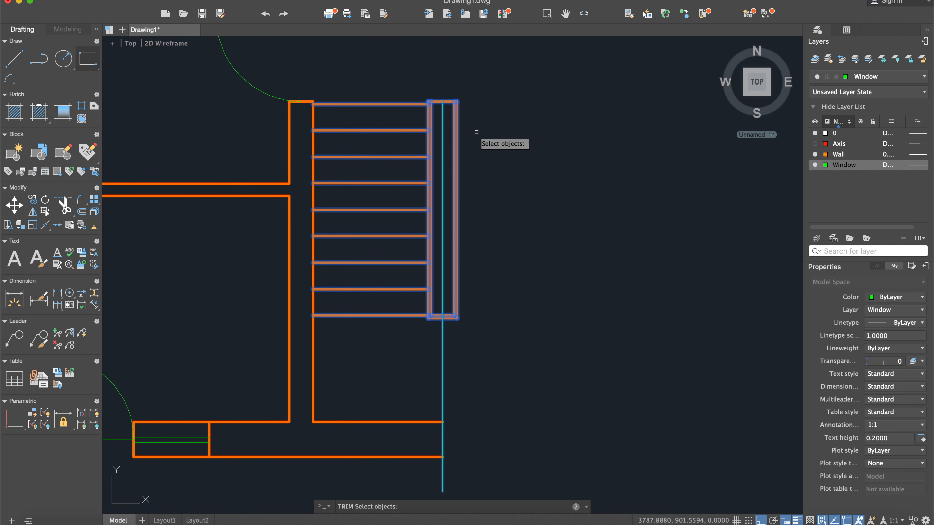
{"action": "left_click", "coordinate": [480, 313]}
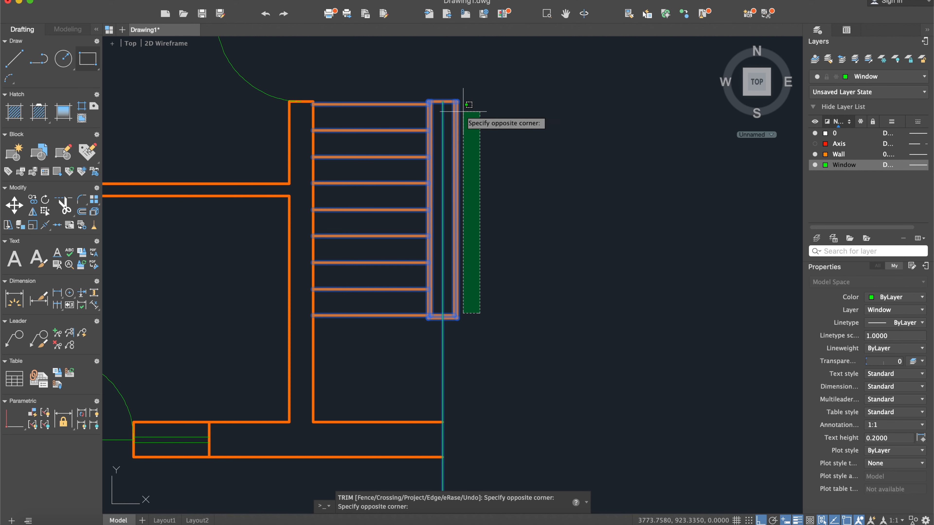
{"action": "left_click", "coordinate": [451, 87]}
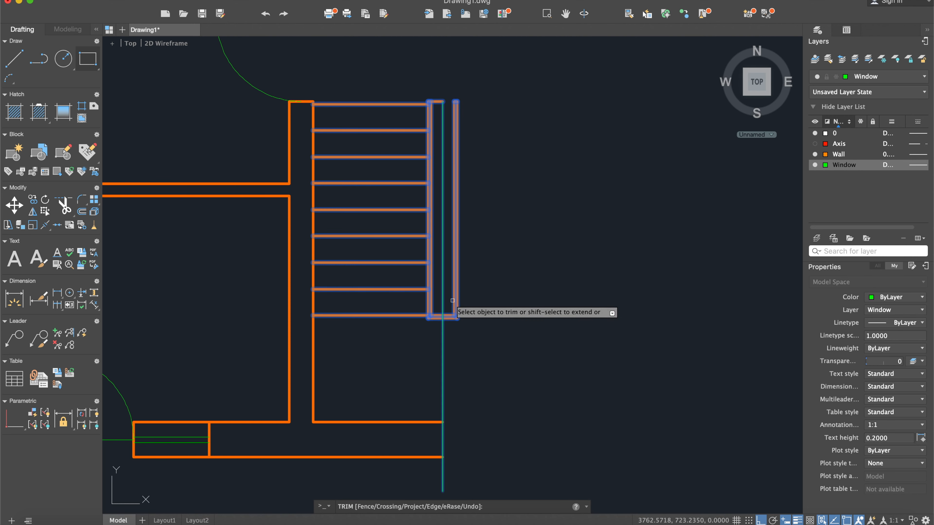
{"action": "scroll", "coordinate": [453, 323], "scroll_direction": "up", "scroll_amount": 3}
{"action": "left_click", "coordinate": [456, 332]}
{"action": "left_click", "coordinate": [448, 309]}
{"action": "scroll", "coordinate": [455, 320], "scroll_direction": "down", "scroll_amount": 4}
{"action": "key", "text": "Escape"}
- Delete the divider's two vertical lines and the short leftover top segment beyond the centre line
{"action": "left_click", "coordinate": [478, 253]}
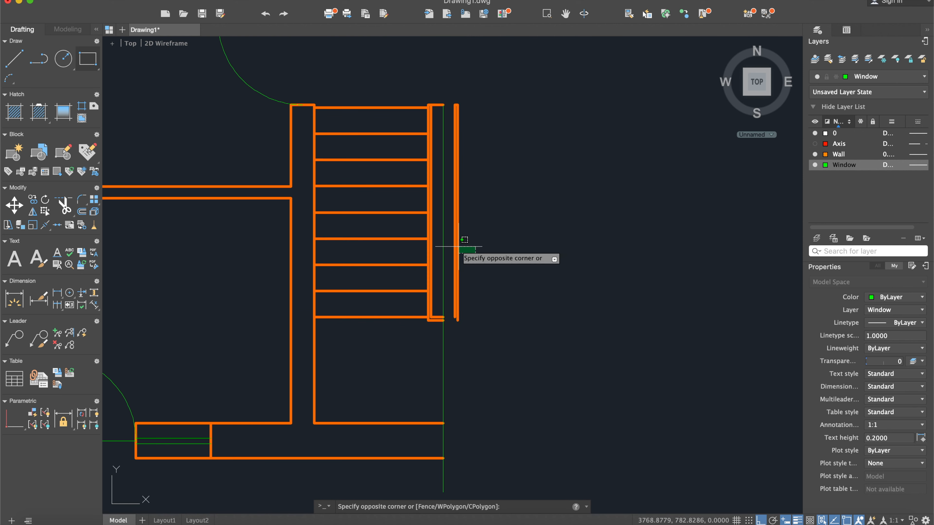
{"action": "left_click", "coordinate": [452, 247]}
{"action": "key", "text": "Delete"}
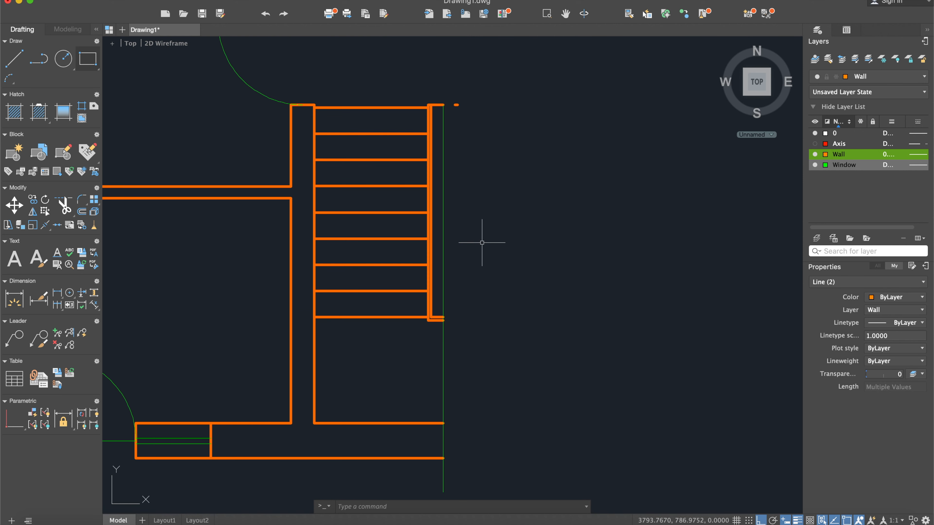
{"action": "scroll", "coordinate": [462, 90], "scroll_direction": "up", "scroll_amount": 4}
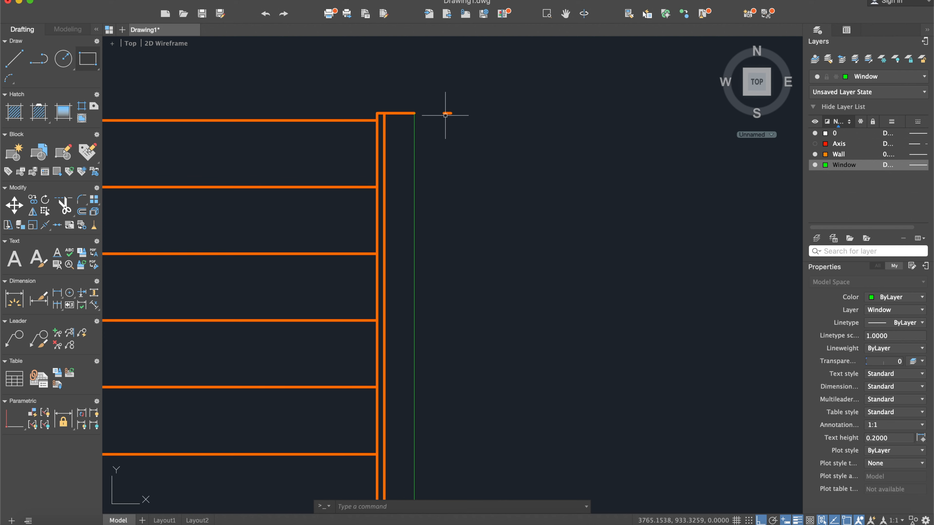
{"action": "scroll", "coordinate": [446, 111], "scroll_direction": "down", "scroll_amount": 4}
{"action": "middle_click_drag", "start_coordinate": [442, 105], "coordinate": [526, 58]}
- Draw a vertical line joining the open ends of the two outer wall lines and delete the long centre line
{"action": "scroll", "coordinate": [459, 254], "scroll_direction": "up", "scroll_amount": 4}
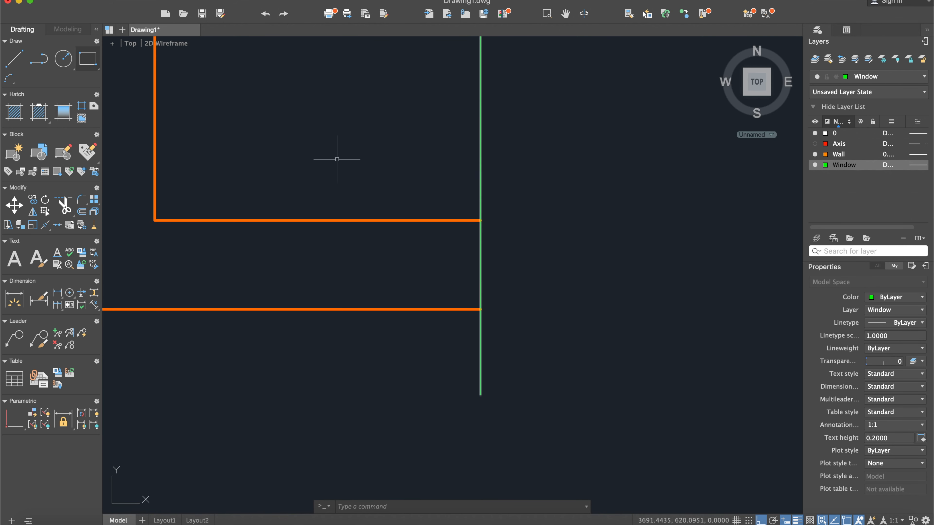
{"action": "left_click", "coordinate": [480, 220]}
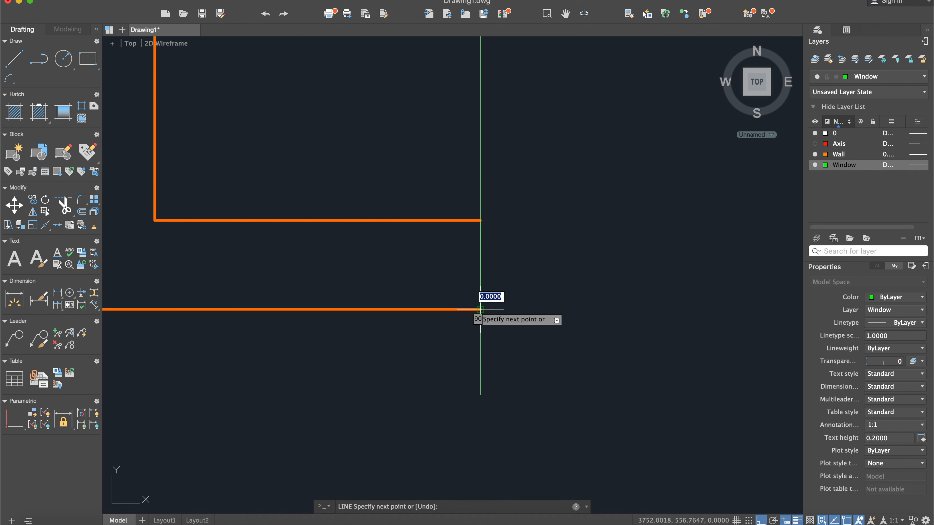
{"action": "key", "text": "Escape"}
{"action": "left_click", "coordinate": [488, 154]}
{"action": "left_click", "coordinate": [464, 141]}
{"action": "key", "text": "Delete"}
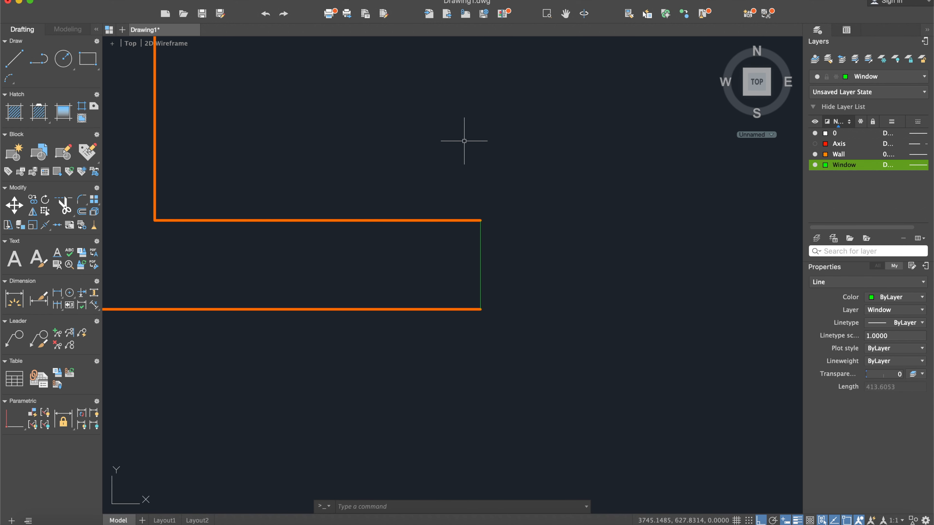
- Offset the vertical line at the outer wall's end about 60 units into the wall to mark the window jamb
{"action": "type", "text": "off"}
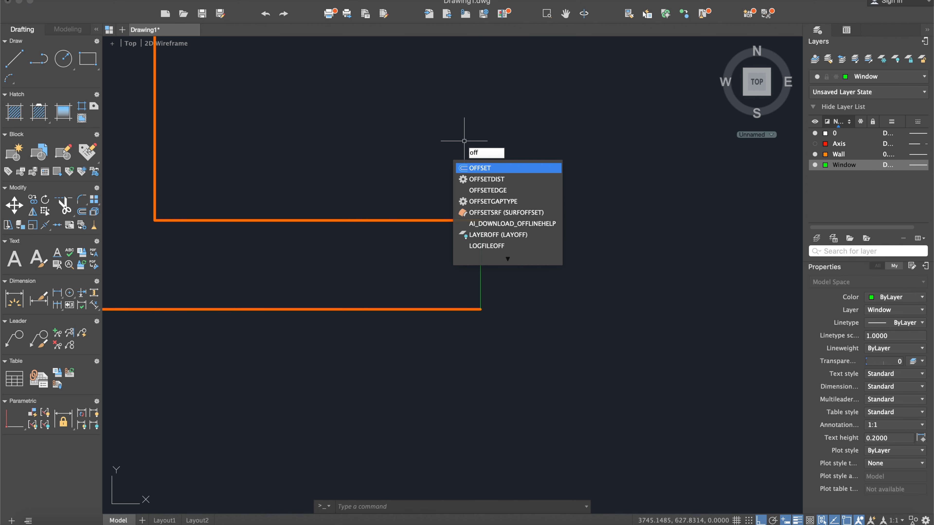
{"action": "key", "text": "Return"}
{"action": "key", "text": "Return"}
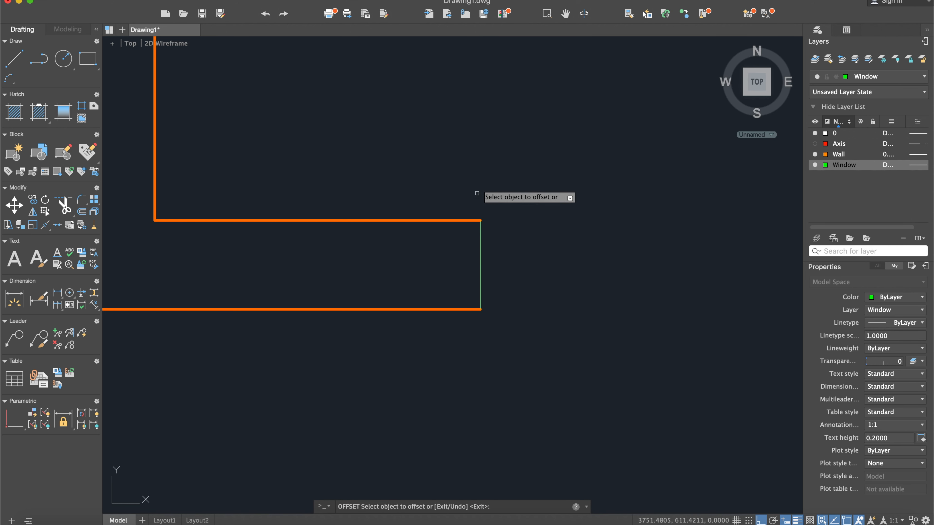
{"action": "left_click", "coordinate": [480, 239]}
{"action": "left_click", "coordinate": [429, 243]}
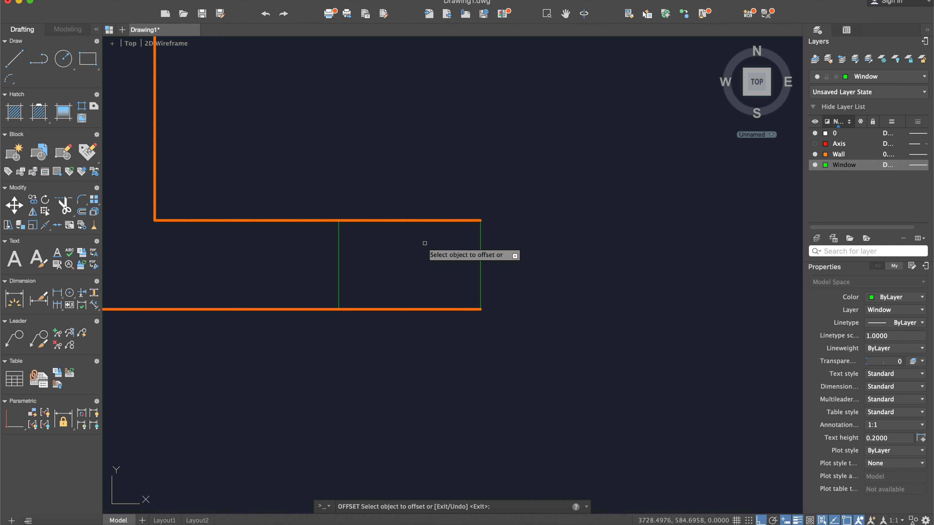
{"action": "key", "text": "Escape"}
- Draw a horizontal line between the midpoints of the two vertical lines at the stairwell window
{"action": "left_click", "coordinate": [14, 59]}
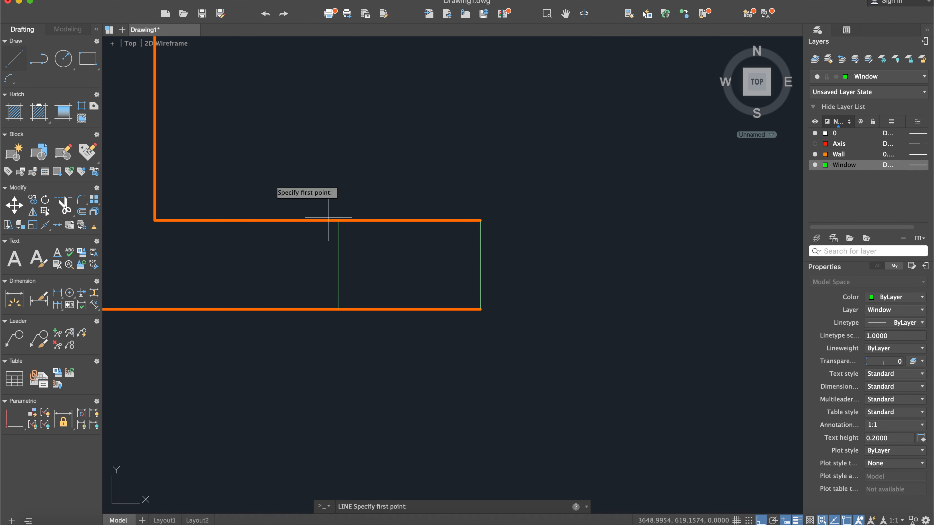
{"action": "left_click", "coordinate": [480, 265]}
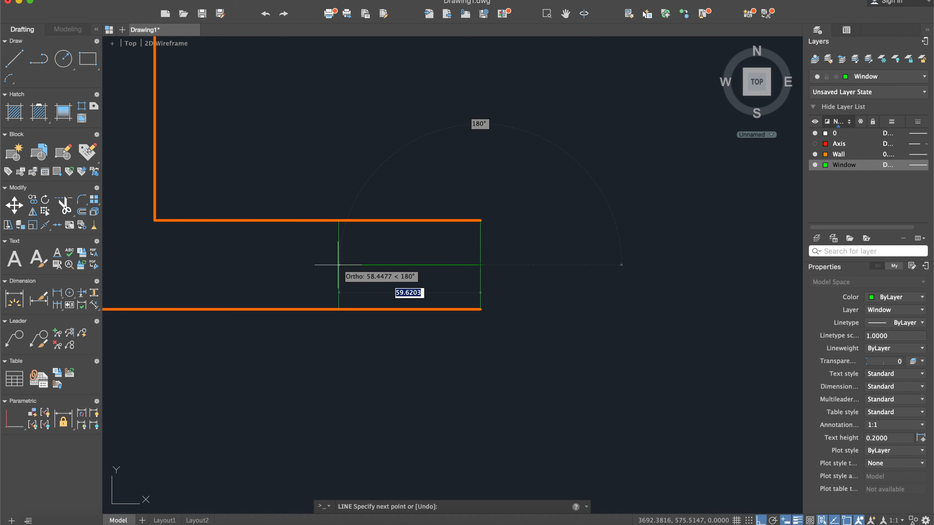
{"action": "left_click", "coordinate": [338, 265]}
{"action": "key", "text": "Escape"}
- Offset the window's horizontal midline 3 units to both sides and delete the midline and the vertical line at the wall's end
{"action": "type", "text": "of"}
{"action": "key", "text": "Return"}
{"action": "type", "text": "3"}
{"action": "key", "text": "Return"}
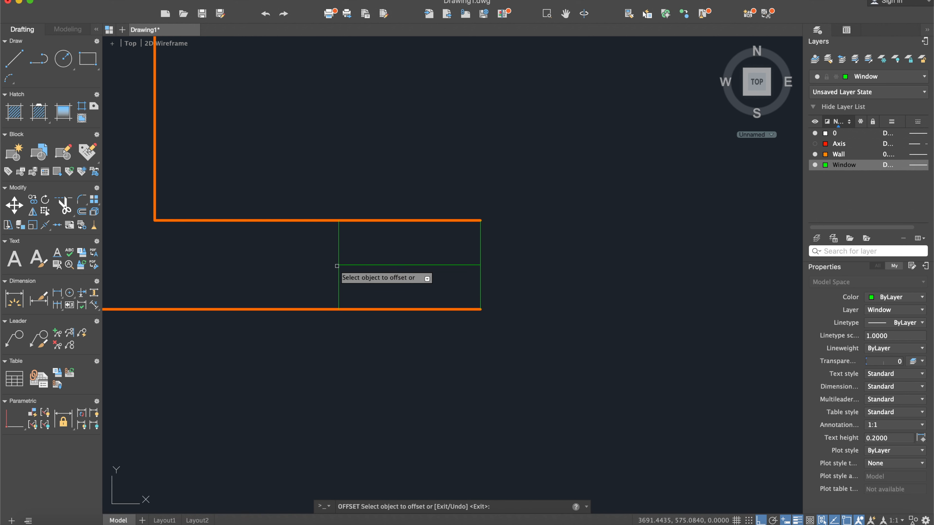
{"action": "left_click", "coordinate": [346, 265]}
{"action": "left_click", "coordinate": [352, 247]}
{"action": "left_click", "coordinate": [352, 265]}
{"action": "left_click", "coordinate": [354, 275]}
{"action": "key", "text": "Escape"}
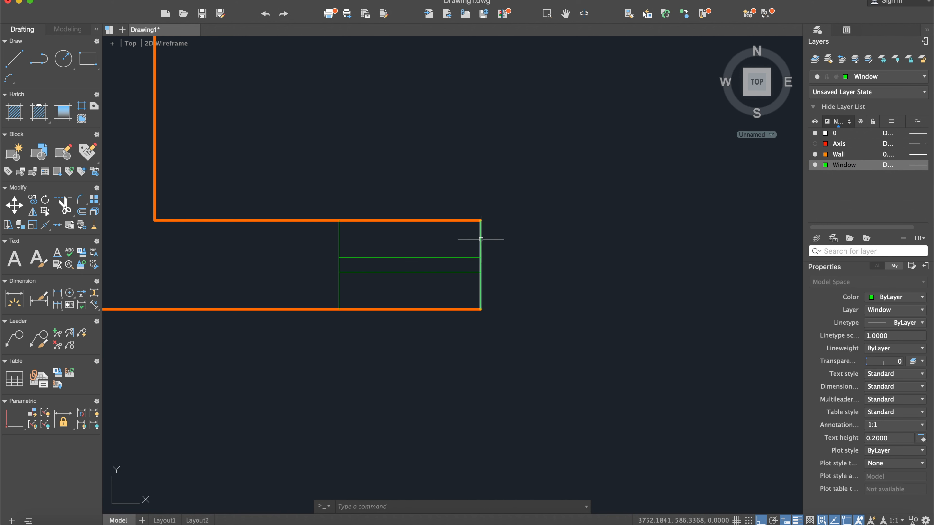
{"action": "key", "text": "Delete"}
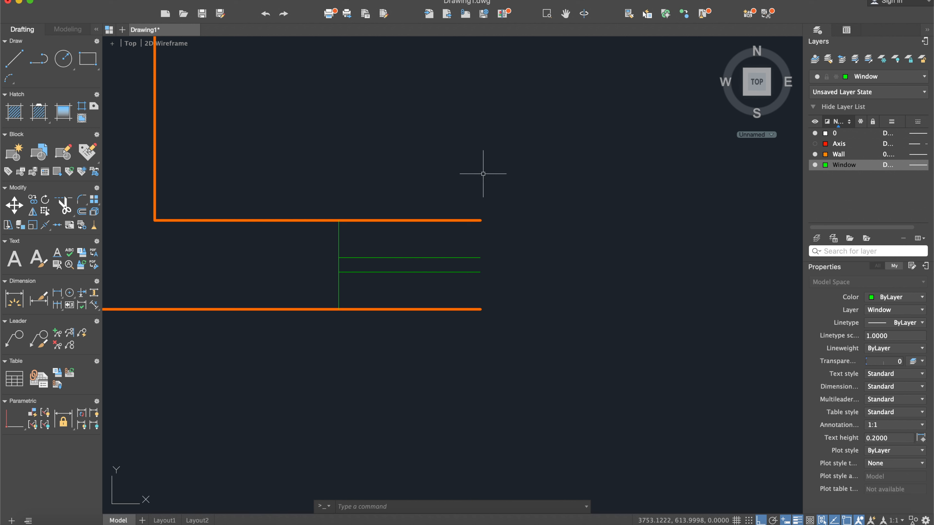
- Move the stairwell window's vertical jamb line to the Wall layer
{"action": "left_click", "coordinate": [339, 242]}
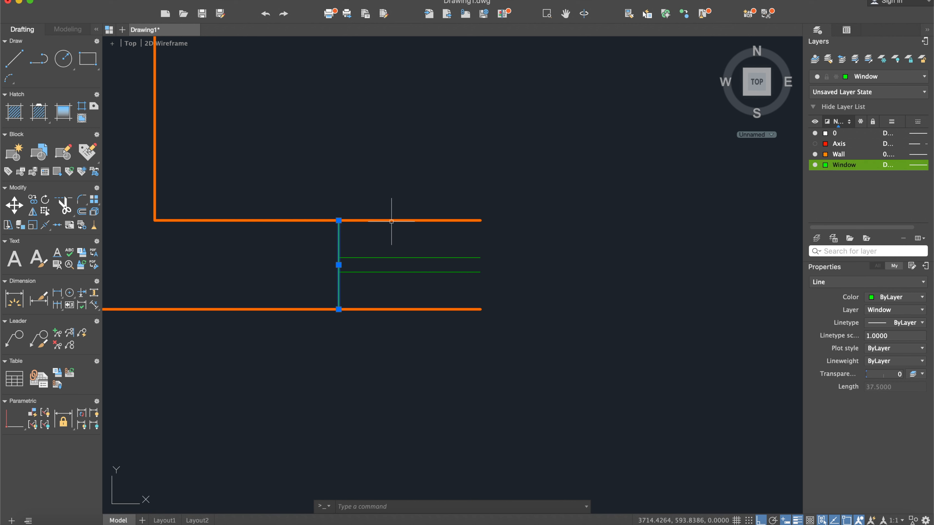
{"action": "left_click", "coordinate": [890, 76]}
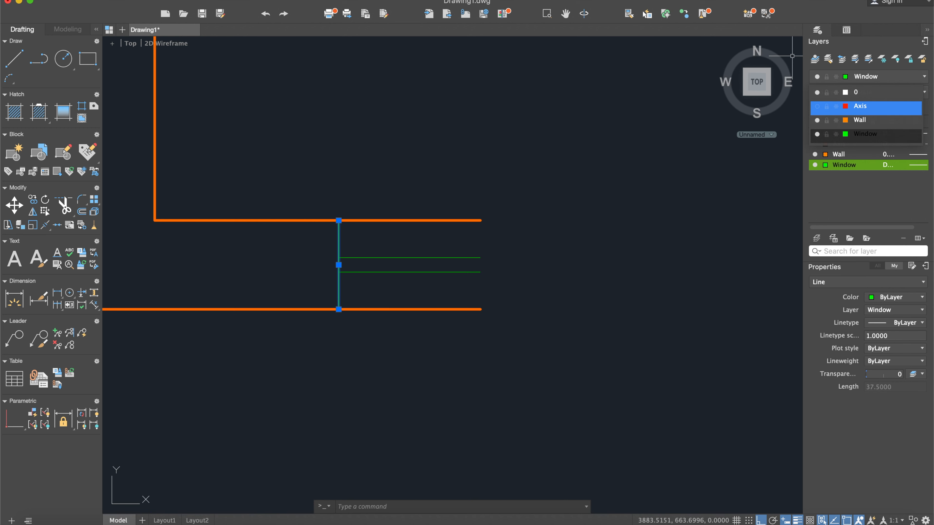
{"action": "left_click", "coordinate": [861, 121]}
{"action": "left_click", "coordinate": [596, 164]}
{"action": "key", "text": "Escape"}
- Compare the drawn half of the plan, including the staircase and stairwell window, with the scanned reference
{"action": "scroll", "coordinate": [561, 213], "scroll_direction": "down", "scroll_amount": 3}
{"action": "key", "text": "Escape"}
{"action": "scroll", "coordinate": [554, 206], "scroll_direction": "down", "scroll_amount": 3}
{"action": "scroll", "coordinate": [616, 306], "scroll_direction": "down", "scroll_amount": 3}
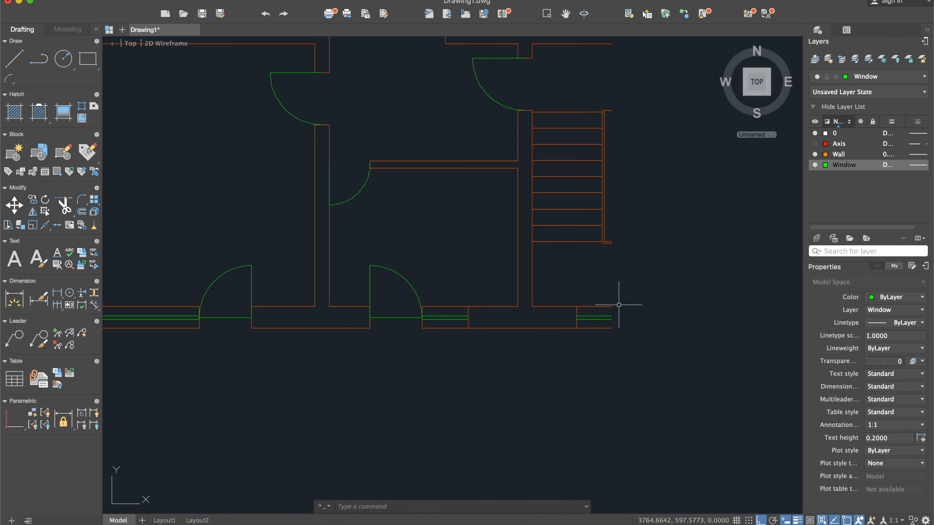
{"action": "middle_click_drag", "start_coordinate": [615, 278], "coordinate": [632, 352]}
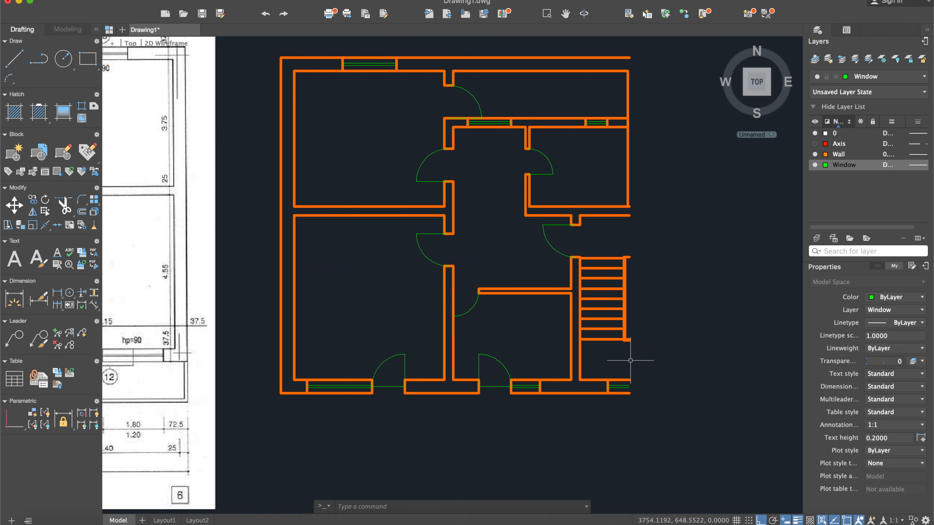
{"action": "middle_click_drag", "start_coordinate": [356, 296], "coordinate": [525, 236]}
{"action": "scroll", "coordinate": [404, 334], "scroll_direction": "down", "scroll_amount": 2}
{"action": "middle_click_drag", "start_coordinate": [449, 235], "coordinate": [515, 264]}
{"action": "middle_click_drag", "start_coordinate": [577, 273], "coordinate": [529, 244]}
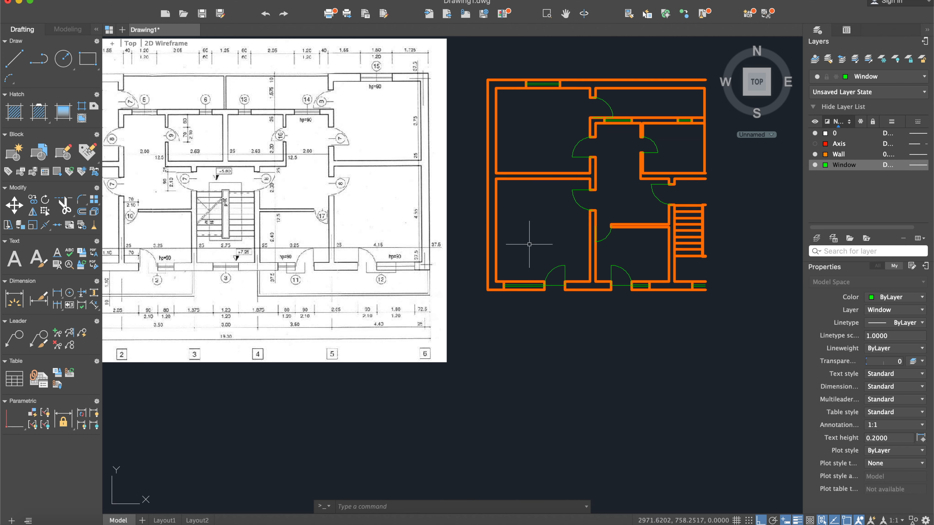
{"action": "middle_click_drag", "start_coordinate": [651, 250], "coordinate": [512, 264]}
{"action": "scroll", "coordinate": [595, 215], "scroll_direction": "up", "scroll_amount": 4}
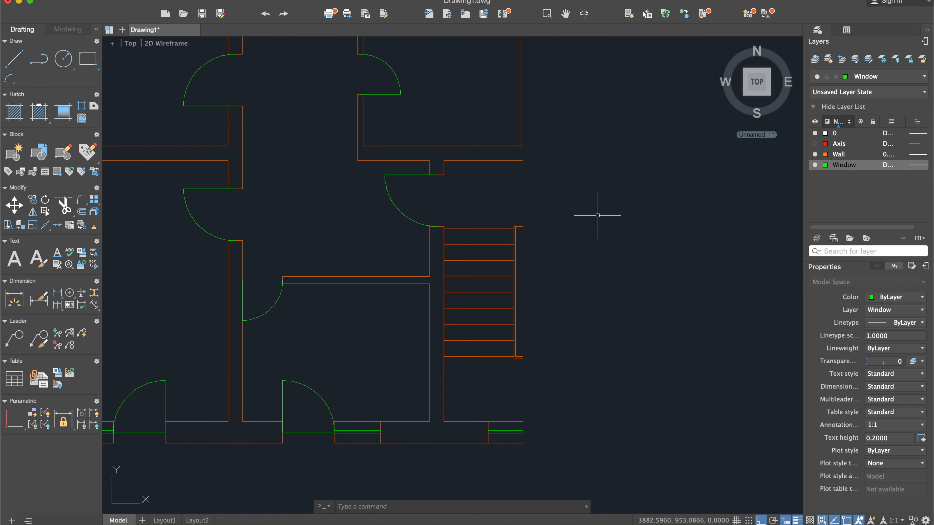
{"action": "scroll", "coordinate": [574, 242], "scroll_direction": "up", "scroll_amount": 2}
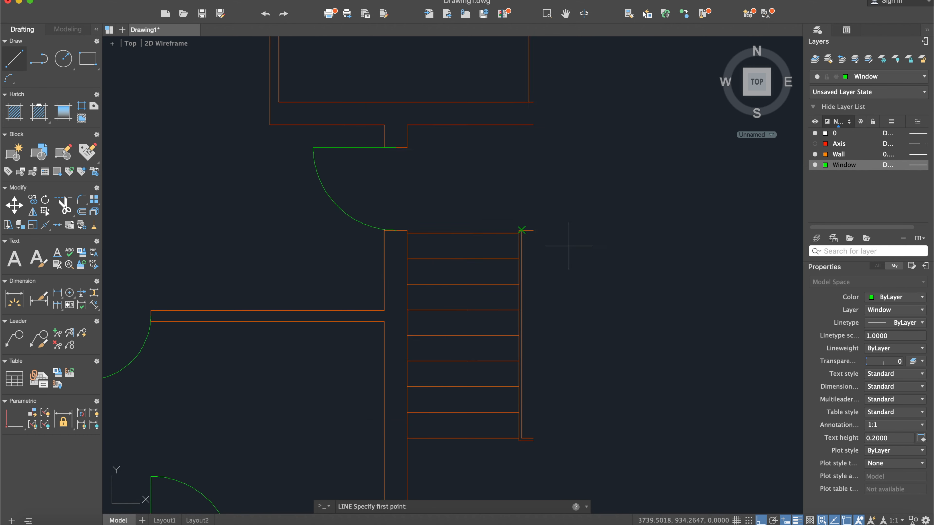
{"action": "left_click", "coordinate": [533, 230]}
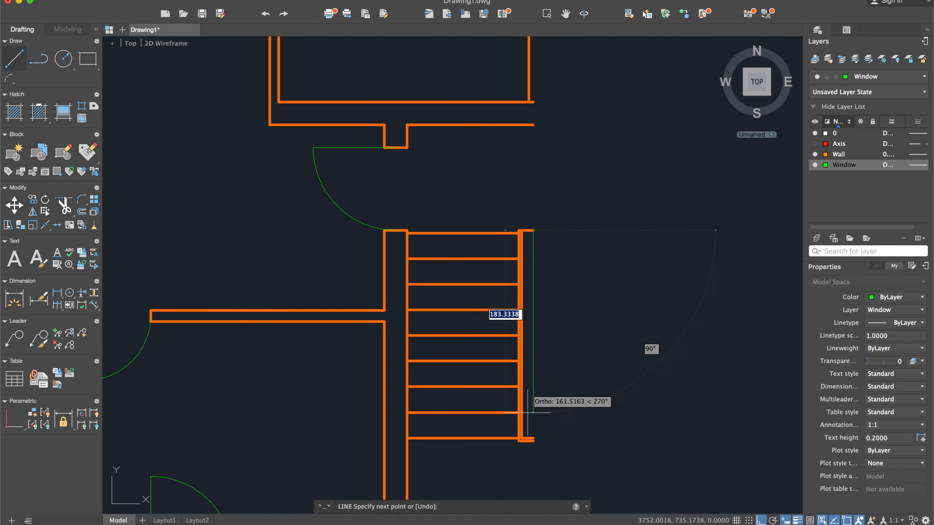
{"action": "scroll", "coordinate": [517, 340], "scroll_direction": "up", "scroll_amount": 4}
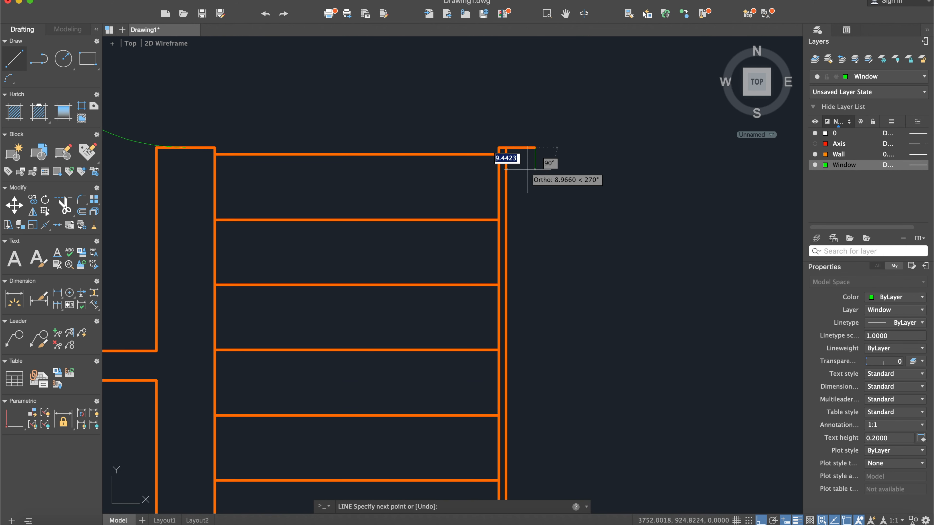
{"action": "key", "text": "Escape"}
- Offset the divider's top line downward by 3 units
{"action": "scroll", "coordinate": [533, 151], "scroll_direction": "up", "scroll_amount": 2}
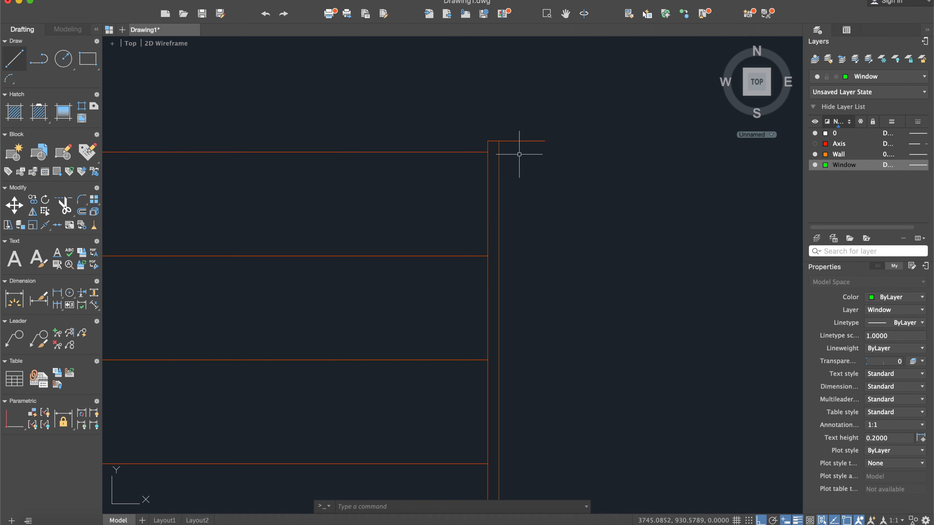
{"action": "scroll", "coordinate": [529, 143], "scroll_direction": "up", "scroll_amount": 2}
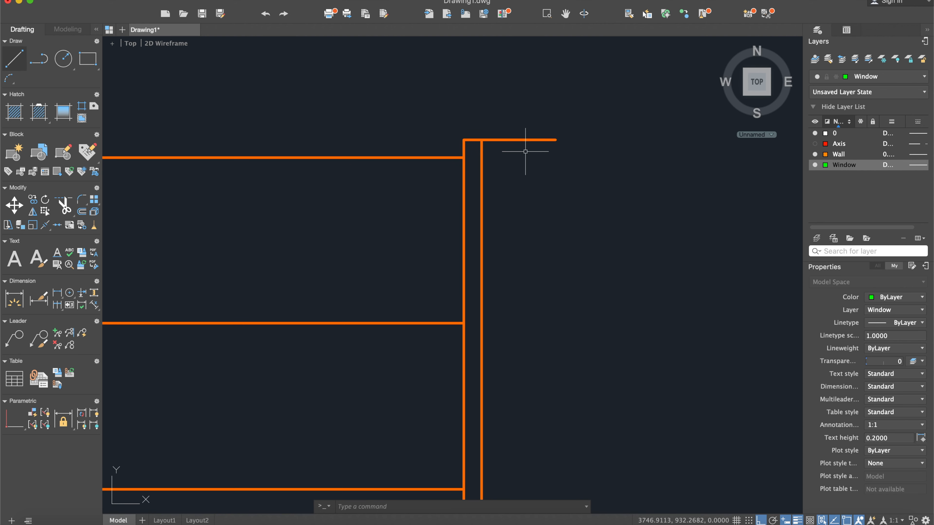
{"action": "type", "text": "off"}
{"action": "key", "text": "Return"}
- Fillet the divider's inner top line with its inner vertical line at radius 0
{"action": "key", "text": "Return"}
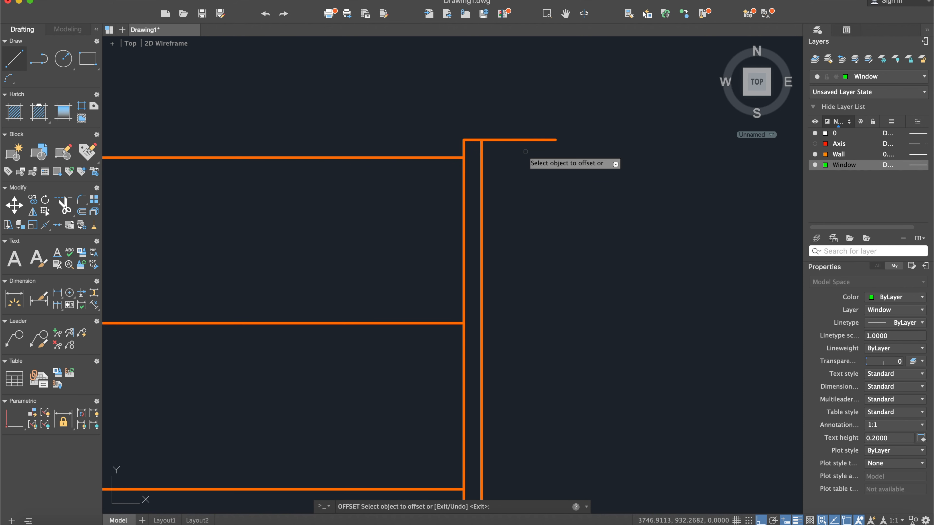
{"action": "left_click", "coordinate": [523, 140]}
{"action": "left_click", "coordinate": [525, 168]}
{"action": "key", "text": "Escape"}
{"action": "type", "text": "fillet"}
{"action": "key", "text": "Return"}
{"action": "type", "text": "r"}
{"action": "key", "text": "Return"}
{"action": "type", "text": "0"}
{"action": "key", "text": "Return"}
{"action": "left_click", "coordinate": [522, 158]}
{"action": "left_click", "coordinate": [483, 183]}
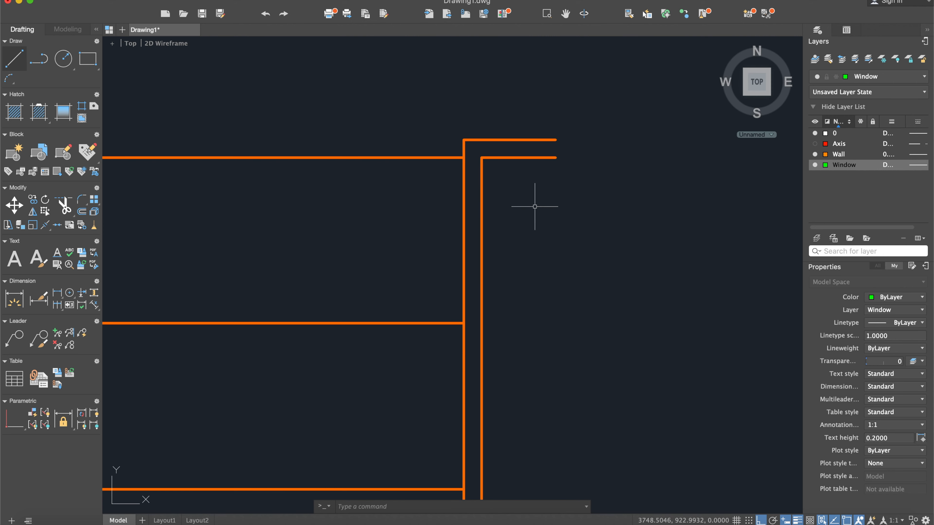
- Draw a vertical helper line joining the open ends of the stair divider's inner top and inner bottom lines
{"action": "scroll", "coordinate": [534, 207], "scroll_direction": "down", "scroll_amount": 2}
{"action": "left_click", "coordinate": [13, 59]}
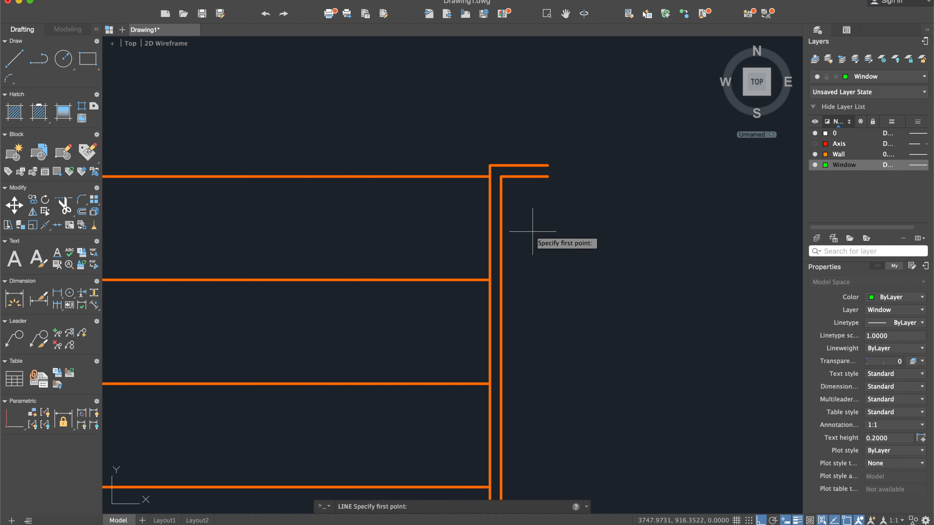
{"action": "left_click", "coordinate": [547, 176]}
{"action": "scroll", "coordinate": [552, 258], "scroll_direction": "down", "scroll_amount": 3}
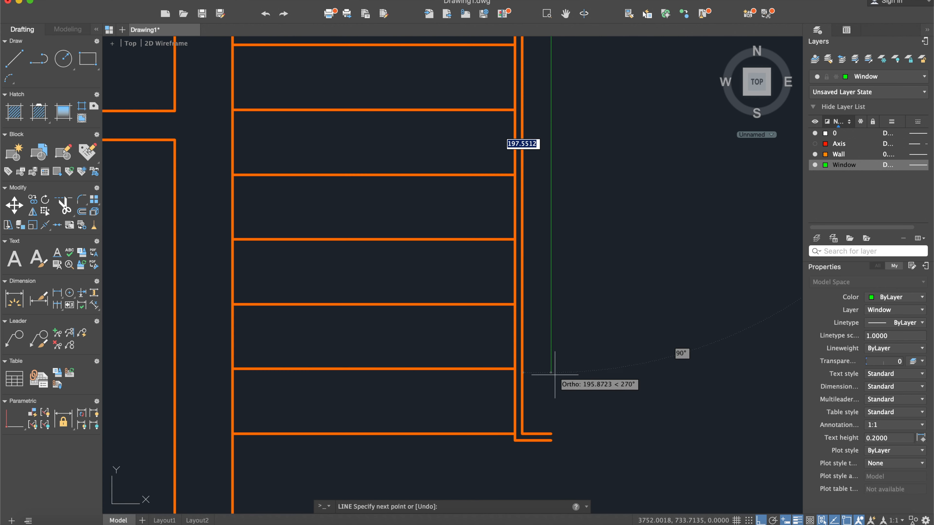
{"action": "left_click", "coordinate": [550, 434]}
{"action": "key", "text": "Escape"}
{"action": "scroll", "coordinate": [588, 364], "scroll_direction": "down", "scroll_amount": 4}
{"action": "scroll", "coordinate": [588, 363], "scroll_direction": "down", "scroll_amount": 5}
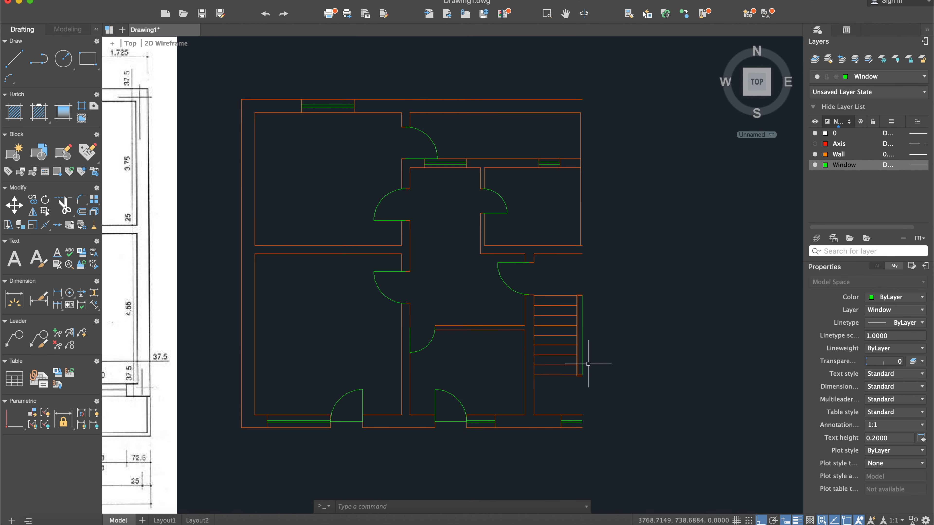
- Mirror the entire half plan, including the centre partition line and stair divider, about the vertical helper line, keeping the source objects
{"action": "type", "text": "mirro"}
{"action": "key", "text": "Return"}
{"action": "left_click", "coordinate": [577, 450]}
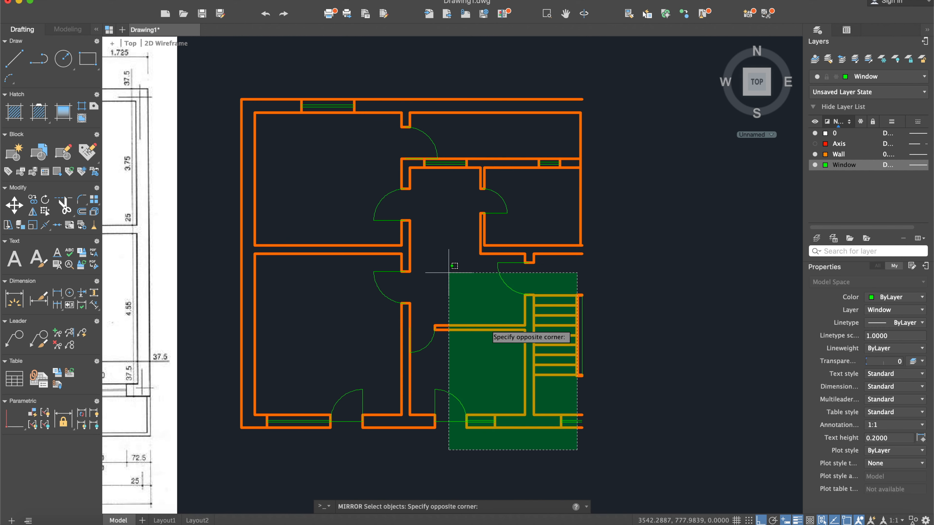
{"action": "left_click", "coordinate": [222, 67]}
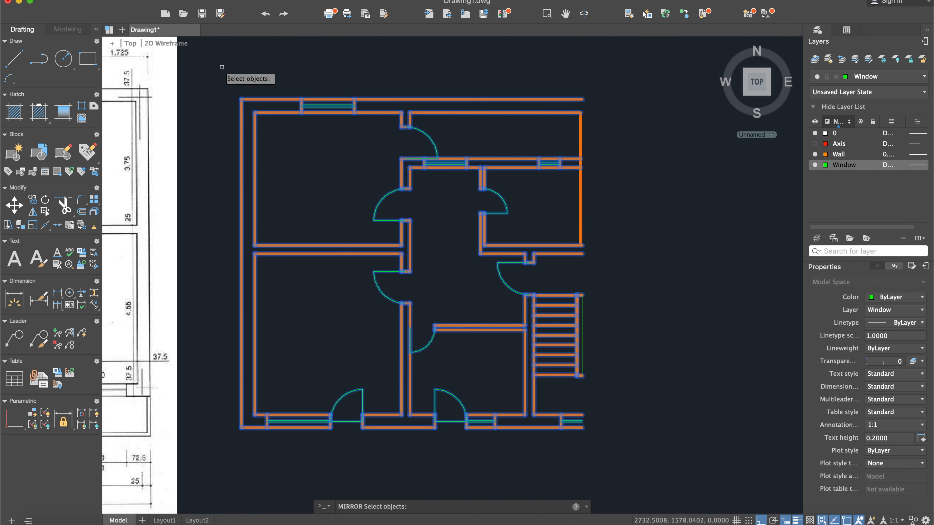
{"action": "left_click", "coordinate": [556, 115]}
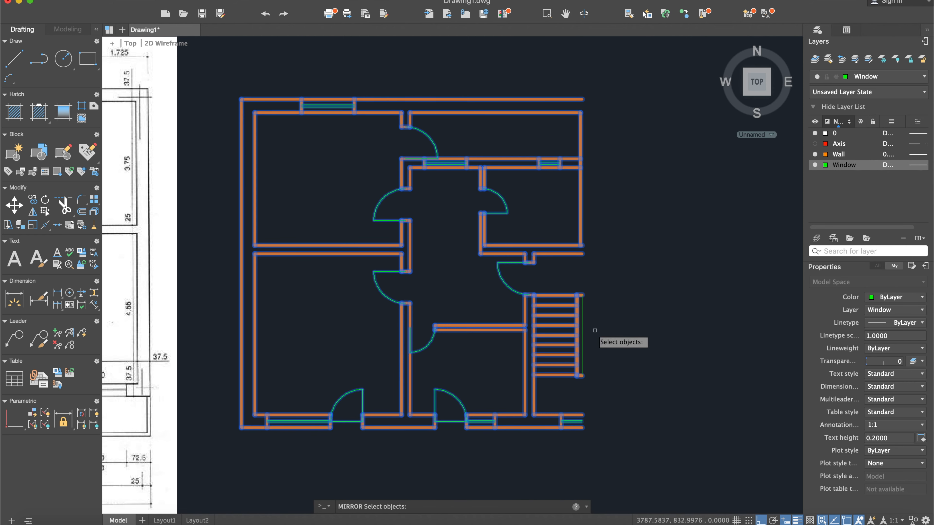
{"action": "scroll", "coordinate": [624, 327], "scroll_direction": "up", "scroll_amount": 3}
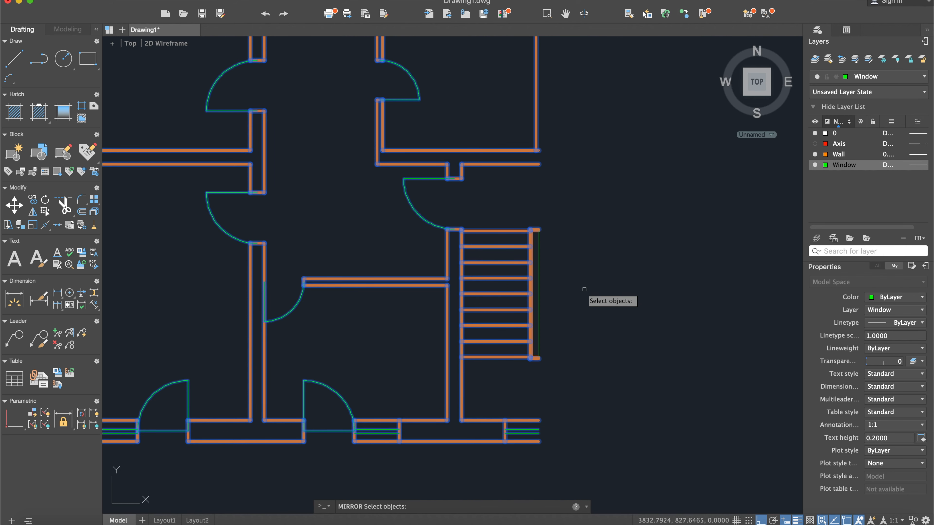
{"action": "scroll", "coordinate": [540, 257], "scroll_direction": "up", "scroll_amount": 8}
{"action": "left_click", "coordinate": [513, 134]}
{"action": "left_click", "coordinate": [479, 72]}
{"action": "scroll", "coordinate": [584, 150], "scroll_direction": "down", "scroll_amount": 5}
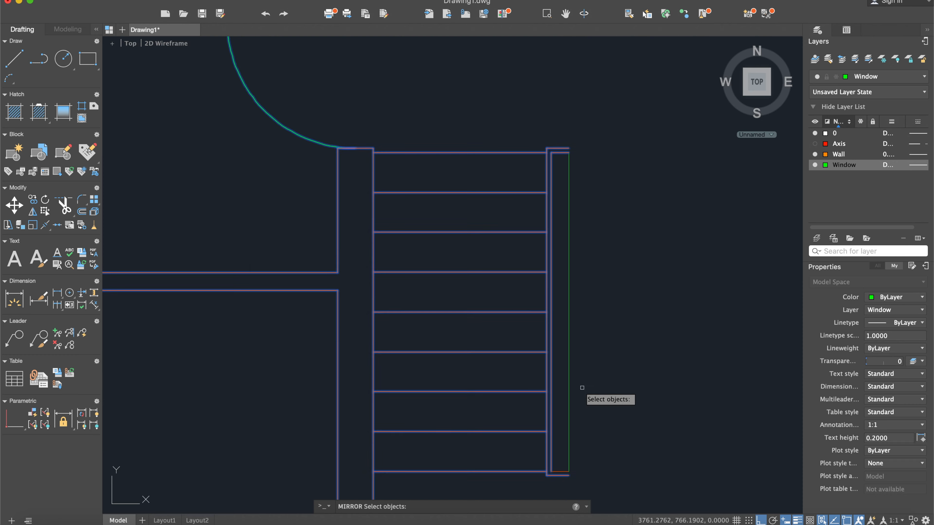
{"action": "scroll", "coordinate": [535, 352], "scroll_direction": "up", "scroll_amount": 3}
{"action": "left_click", "coordinate": [549, 346]}
{"action": "left_click", "coordinate": [541, 285]}
{"action": "scroll", "coordinate": [589, 437], "scroll_direction": "down", "scroll_amount": 7}
{"action": "middle_click_drag", "start_coordinate": [589, 437], "coordinate": [574, 331]}
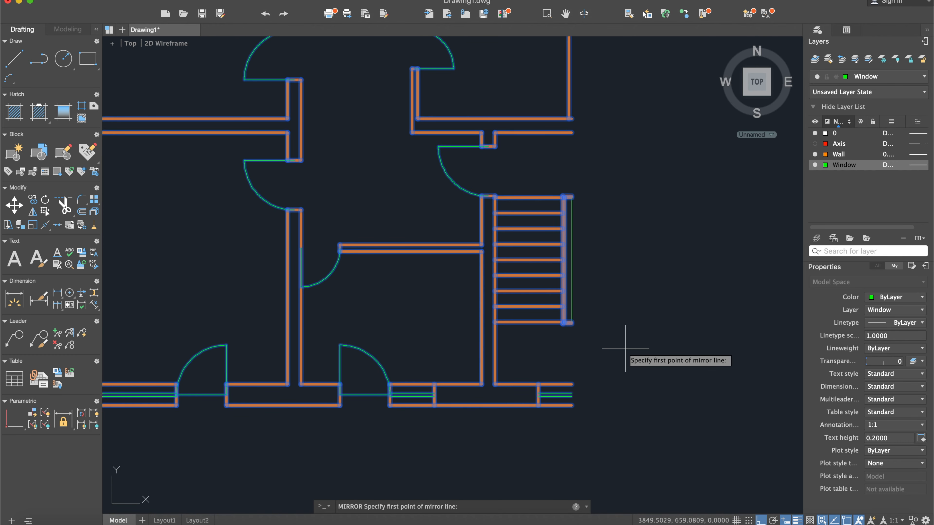
{"action": "scroll", "coordinate": [546, 140], "scroll_direction": "up", "scroll_amount": 5}
{"action": "scroll", "coordinate": [571, 247], "scroll_direction": "up", "scroll_amount": 2}
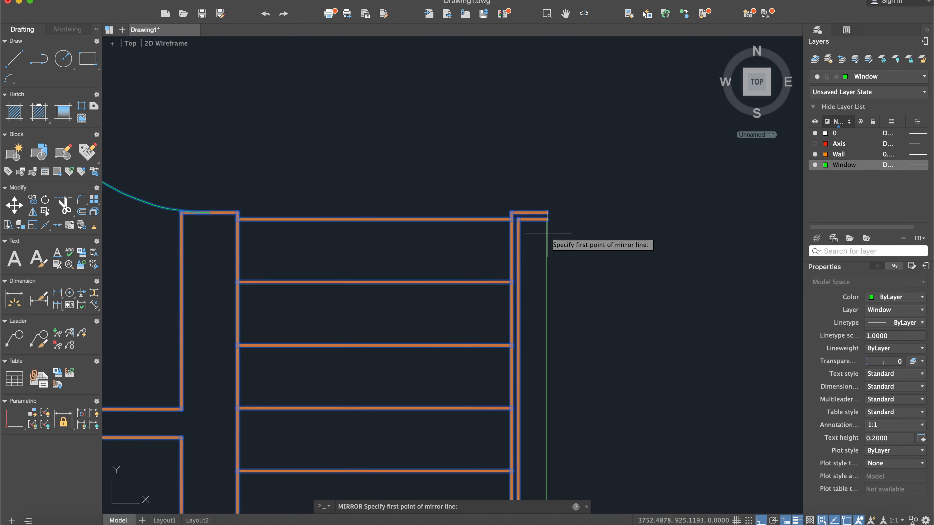
{"action": "left_click", "coordinate": [546, 219]}
{"action": "scroll", "coordinate": [539, 271], "scroll_direction": "down", "scroll_amount": 5}
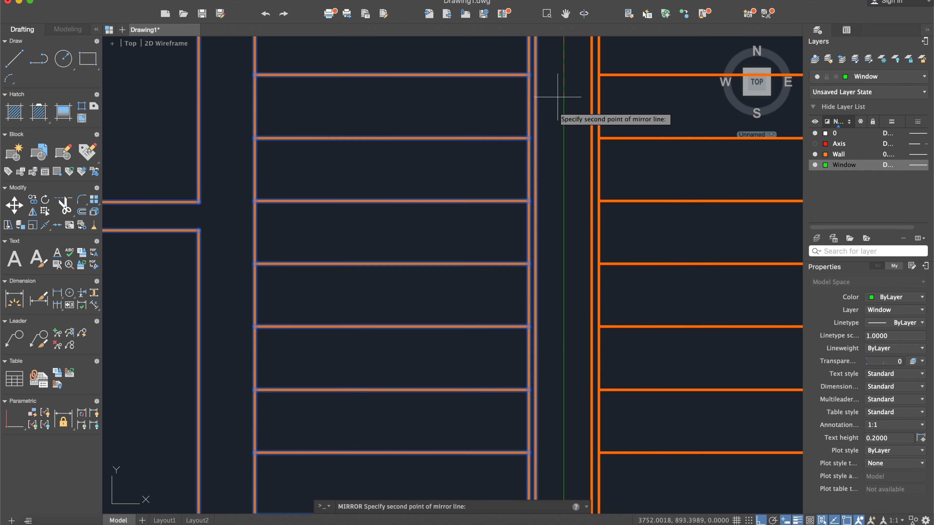
{"action": "left_click", "coordinate": [517, 262]}
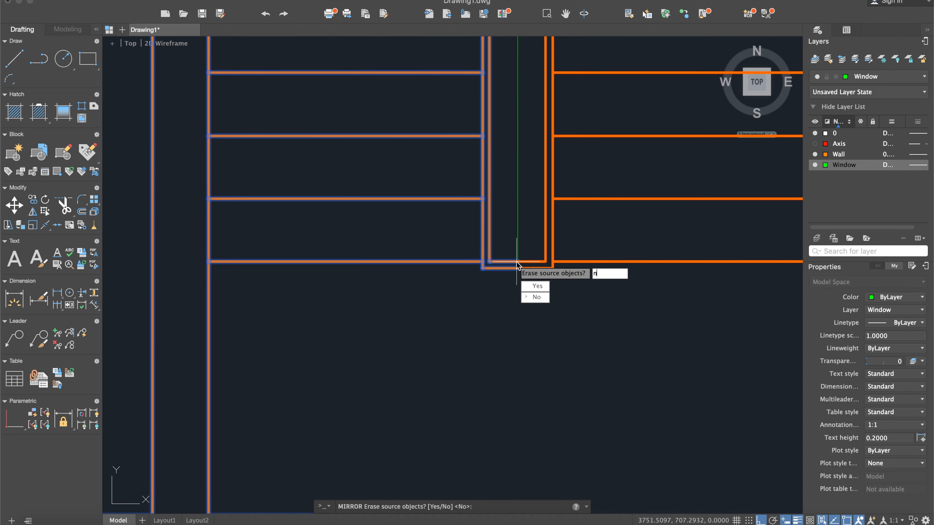
{"action": "key", "text": "Return"}
- Delete the vertical helper line inside the stair divider
{"action": "left_click", "coordinate": [523, 201]}
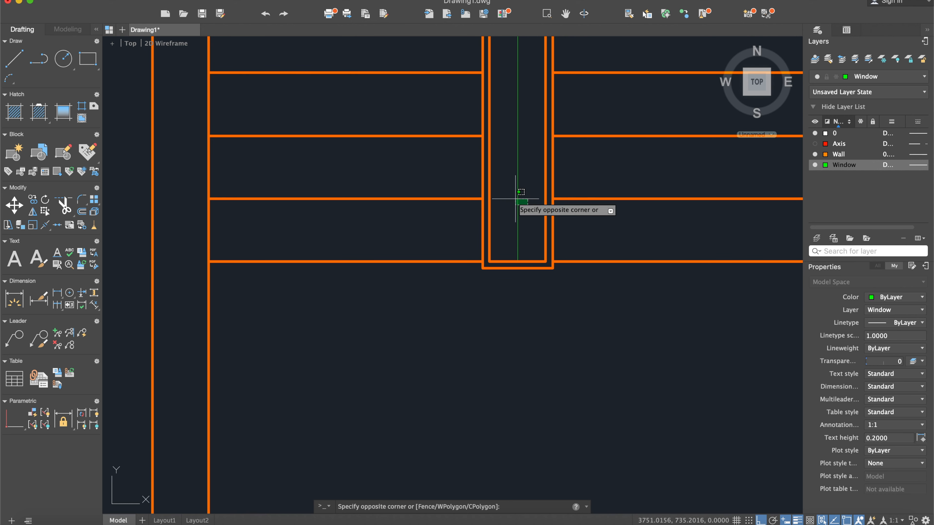
{"action": "left_click", "coordinate": [513, 198]}
{"action": "key", "text": "Delete"}
- Compare the full mirrored floor plan with the scanned reference
{"action": "scroll", "coordinate": [513, 198], "scroll_direction": "down", "scroll_amount": 3}
{"action": "scroll", "coordinate": [494, 243], "scroll_direction": "down", "scroll_amount": 6}
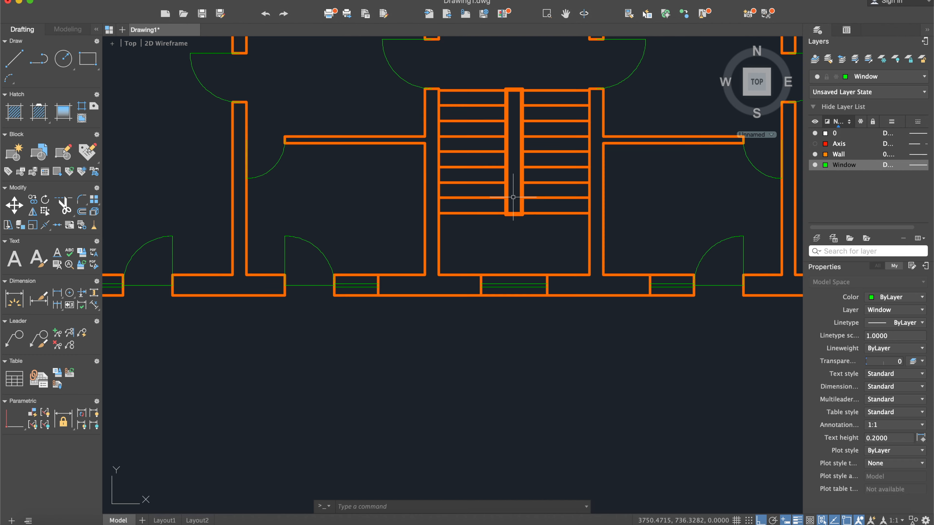
{"action": "scroll", "coordinate": [480, 282], "scroll_direction": "down", "scroll_amount": 3}
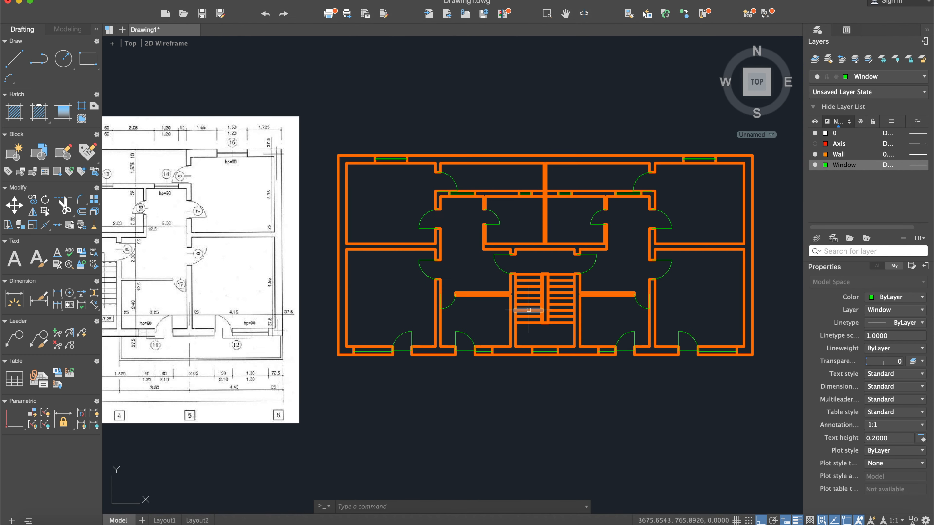
{"action": "middle_click_drag", "start_coordinate": [493, 331], "coordinate": [528, 332]}
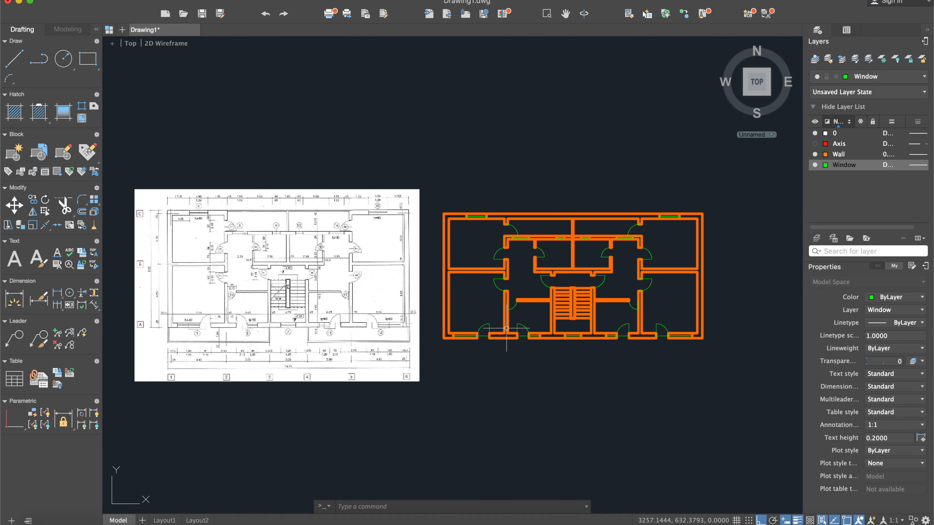
{"action": "scroll", "coordinate": [288, 230], "scroll_direction": "up", "scroll_amount": 3}
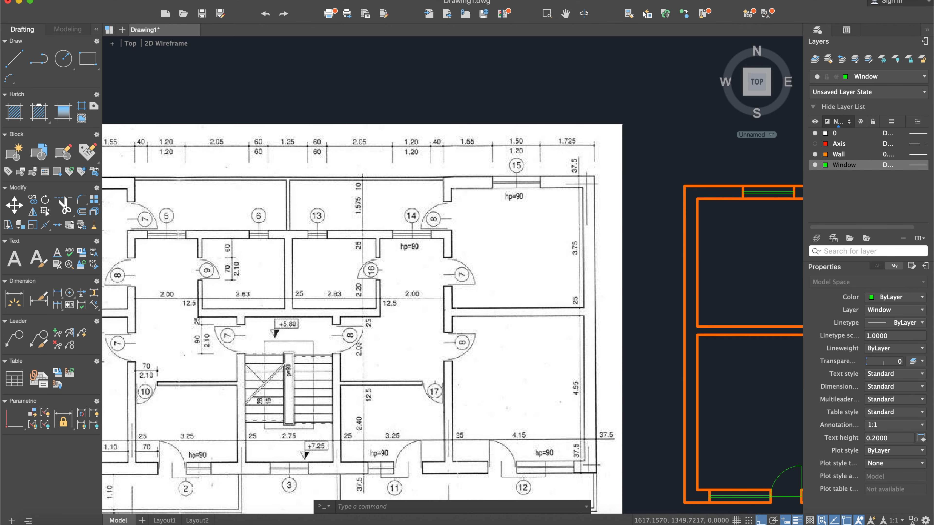
{"action": "scroll", "coordinate": [287, 232], "scroll_direction": "down", "scroll_amount": 3}
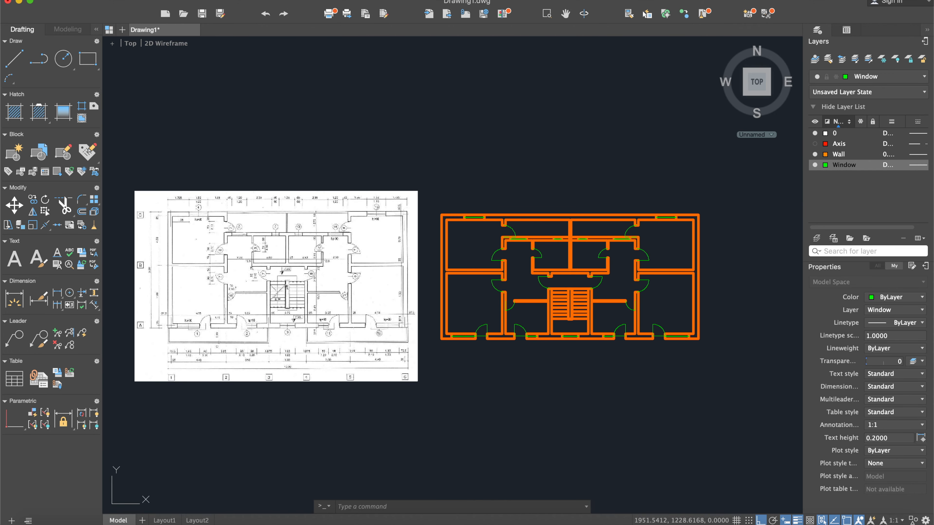
{"action": "scroll", "coordinate": [331, 250], "scroll_direction": "up", "scroll_amount": 3}
{"action": "scroll", "coordinate": [688, 243], "scroll_direction": "up", "scroll_amount": 12}
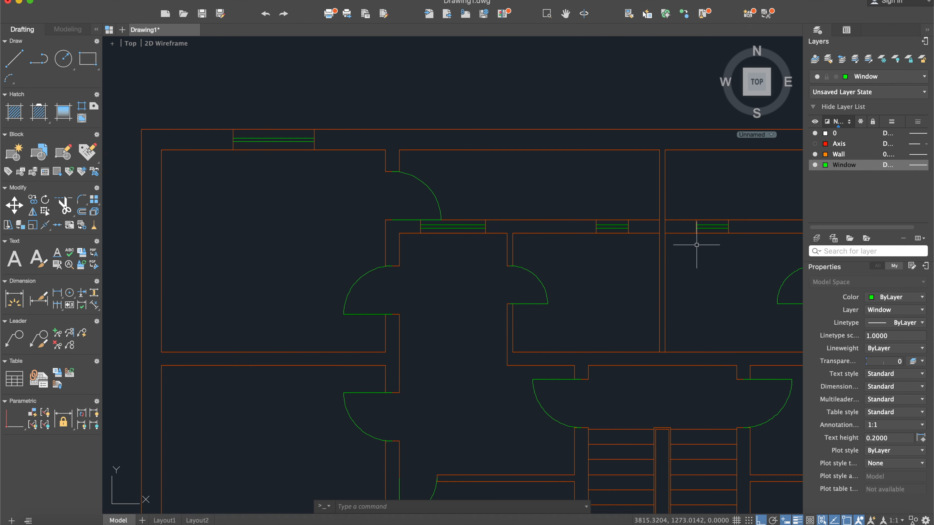
- Trim the centre partition's two vertical lines where they cross the horizontal wall between the upper and lower rooms
{"action": "scroll", "coordinate": [598, 217], "scroll_direction": "up", "scroll_amount": 5}
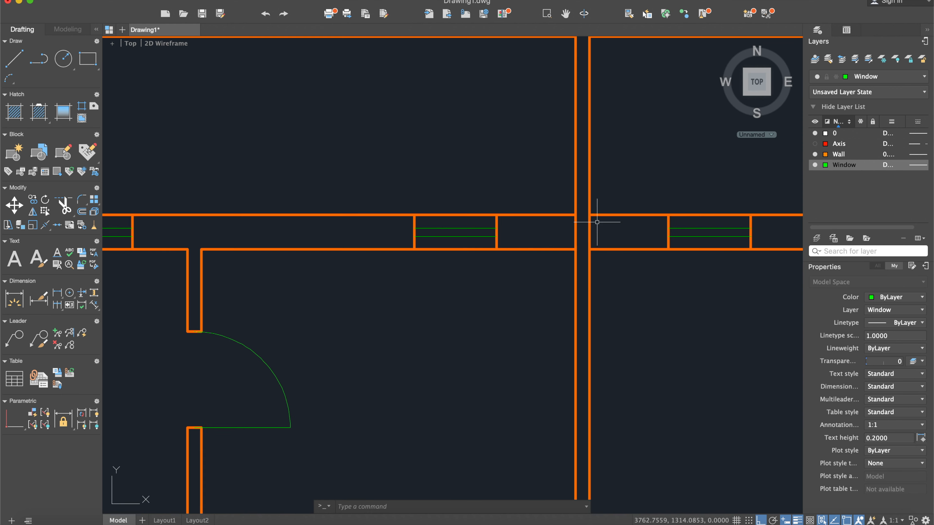
{"action": "type", "text": "im"}
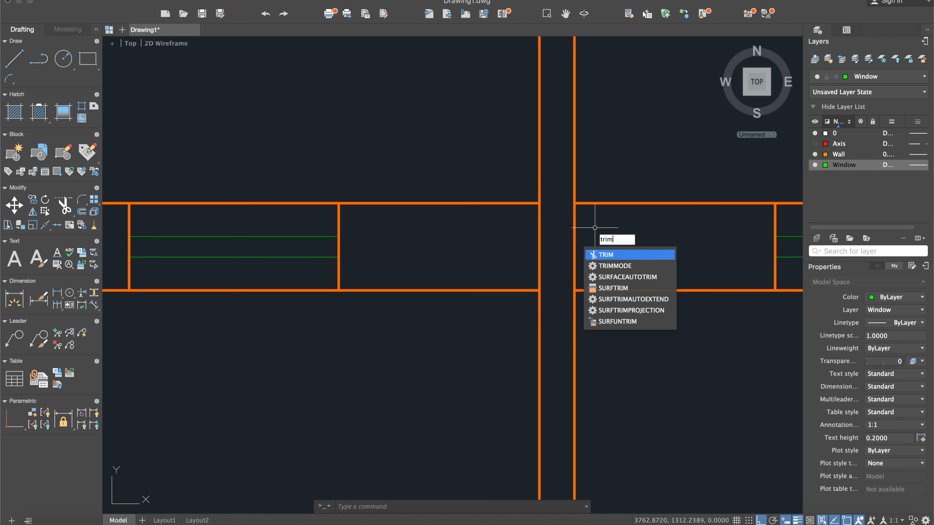
{"action": "key", "text": "Return"}
{"action": "scroll", "coordinate": [595, 227], "scroll_direction": "down", "scroll_amount": 5}
{"action": "left_click", "coordinate": [658, 327]}
{"action": "left_click", "coordinate": [486, 137]}
{"action": "key", "text": "Return"}
{"action": "left_click", "coordinate": [597, 233]}
{"action": "left_click", "coordinate": [559, 223]}
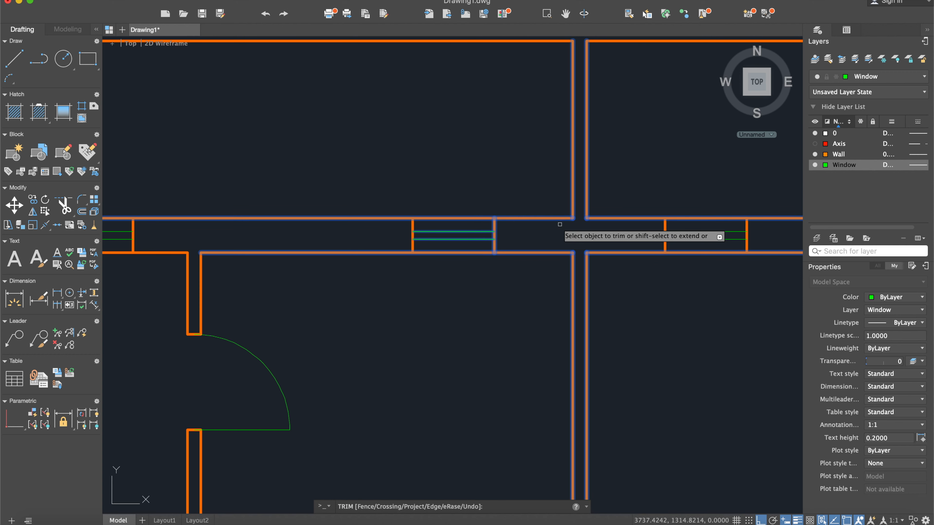
{"action": "key", "text": "Return"}
- Examine the centre partition's wall dimensions in the scanned reference and compare them with the drawn partitions
{"action": "scroll", "coordinate": [628, 232], "scroll_direction": "down", "scroll_amount": 6}
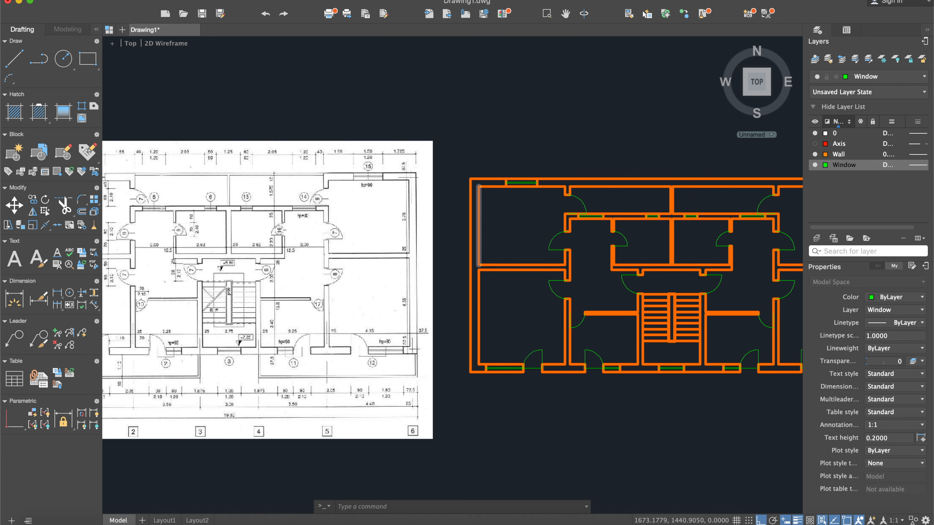
{"action": "scroll", "coordinate": [239, 188], "scroll_direction": "up", "scroll_amount": 4}
{"action": "scroll", "coordinate": [216, 206], "scroll_direction": "down", "scroll_amount": 4}
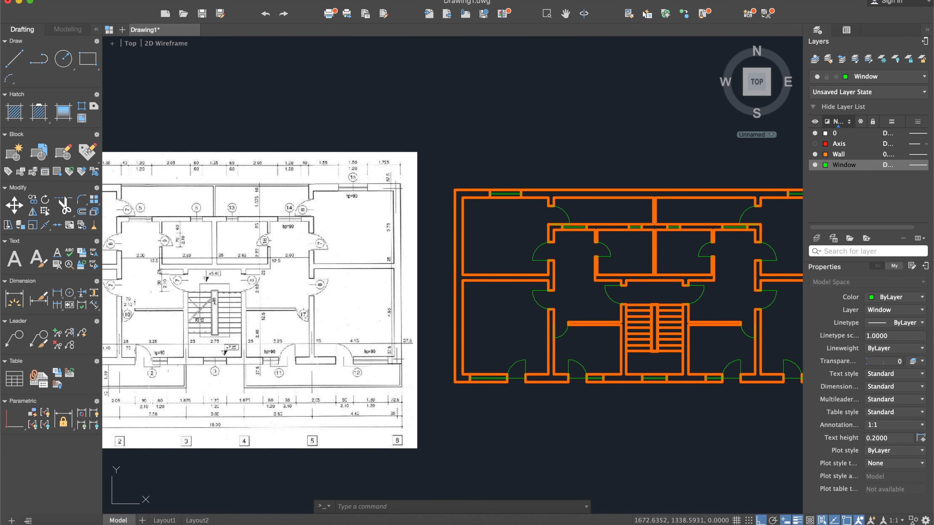
{"action": "scroll", "coordinate": [228, 214], "scroll_direction": "up", "scroll_amount": 2}
{"action": "scroll", "coordinate": [221, 245], "scroll_direction": "up", "scroll_amount": 2}
{"action": "middle_click_drag", "start_coordinate": [222, 243], "coordinate": [279, 223]}
{"action": "scroll", "coordinate": [254, 269], "scroll_direction": "down", "scroll_amount": 2}
{"action": "middle_click_drag", "start_coordinate": [726, 303], "coordinate": [551, 307]}
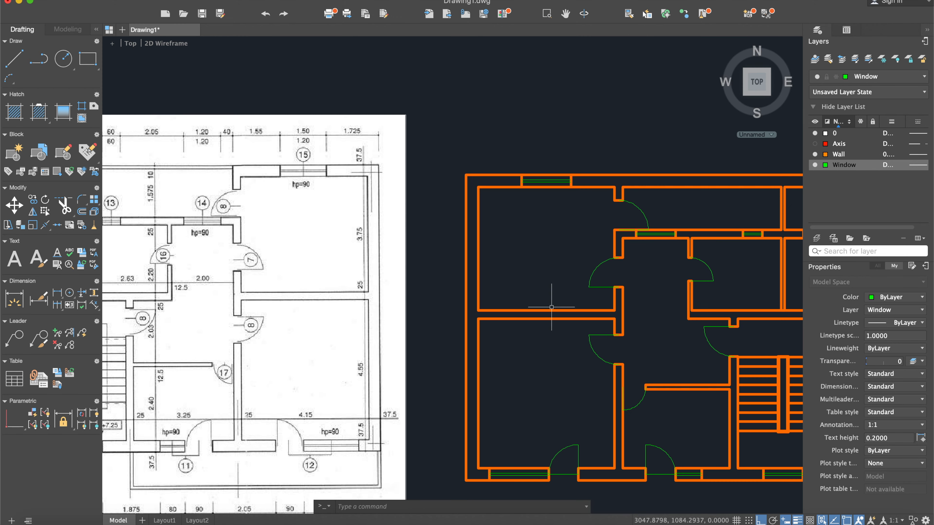
{"action": "middle_click_drag", "start_coordinate": [707, 321], "coordinate": [512, 305]}
{"action": "scroll", "coordinate": [585, 289], "scroll_direction": "up", "scroll_amount": 6}
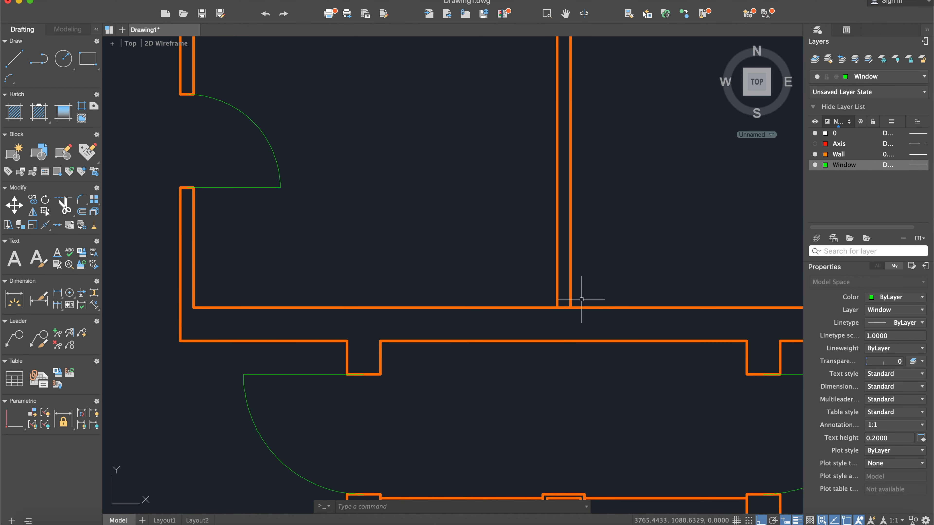
{"action": "scroll", "coordinate": [569, 239], "scroll_direction": "down", "scroll_amount": 2}
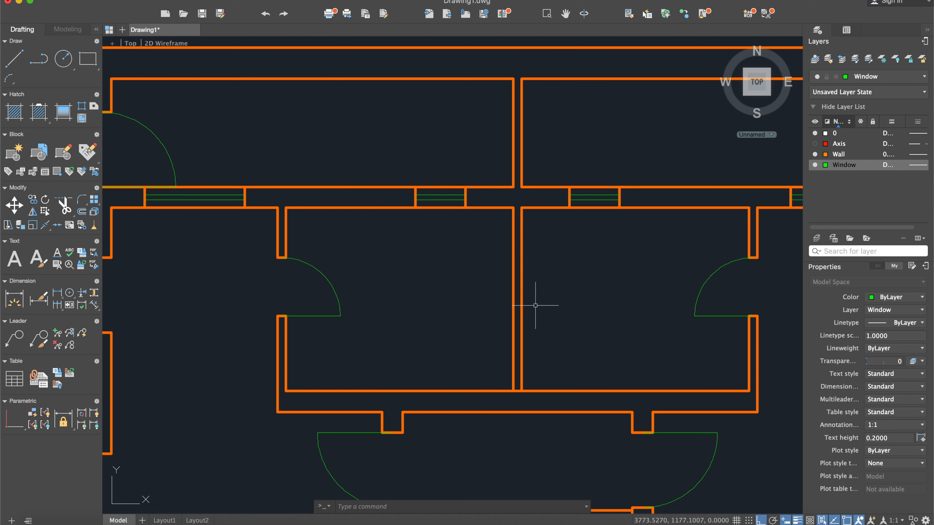
- Draw a 10-unit horizontal line closing the gap in the horizontal wall's lower edge above the lower centre partition
{"action": "left_click", "coordinate": [18, 65]}
{"action": "scroll", "coordinate": [492, 202], "scroll_direction": "up", "scroll_amount": 4}
{"action": "left_click", "coordinate": [597, 293]}
{"action": "left_click", "coordinate": [620, 294]}
{"action": "key", "text": "Return"}
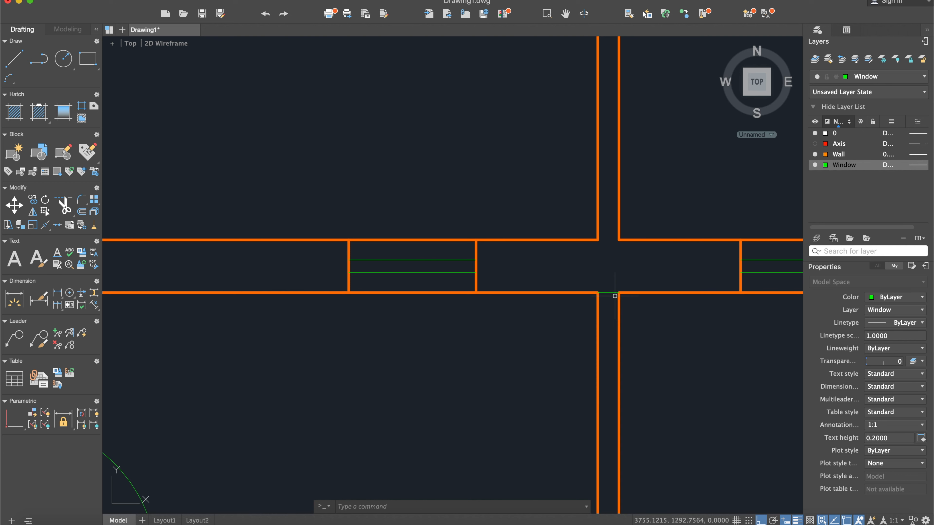
- Make Wall the current layer and move the short gap-closing line to the Wall layer
{"action": "double_click", "coordinate": [853, 156]}
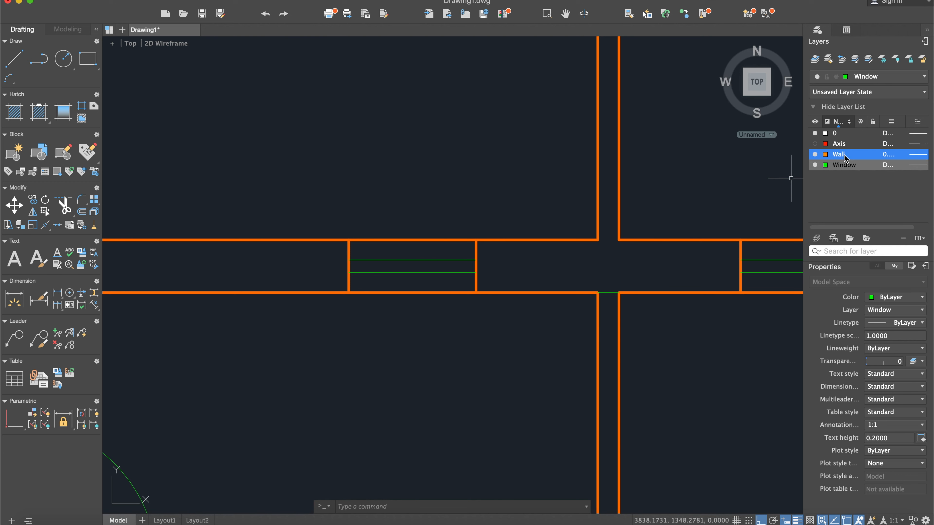
{"action": "left_click", "coordinate": [609, 293]}
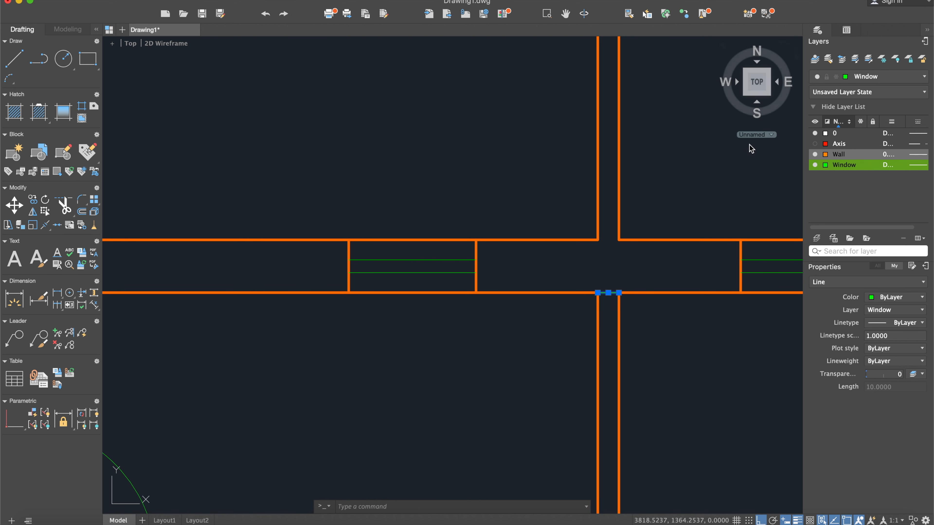
{"action": "left_click", "coordinate": [882, 76]}
{"action": "left_click", "coordinate": [881, 120]}
{"action": "key", "text": "Escape"}
- Delete the two vertical lines of the centre partition between the lower rooms
{"action": "left_click", "coordinate": [630, 315]}
{"action": "left_click", "coordinate": [575, 329]}
{"action": "key", "text": "Delete"}
{"action": "scroll", "coordinate": [573, 323], "scroll_direction": "down", "scroll_amount": 5}
{"action": "scroll", "coordinate": [583, 317], "scroll_direction": "up", "scroll_amount": 4}
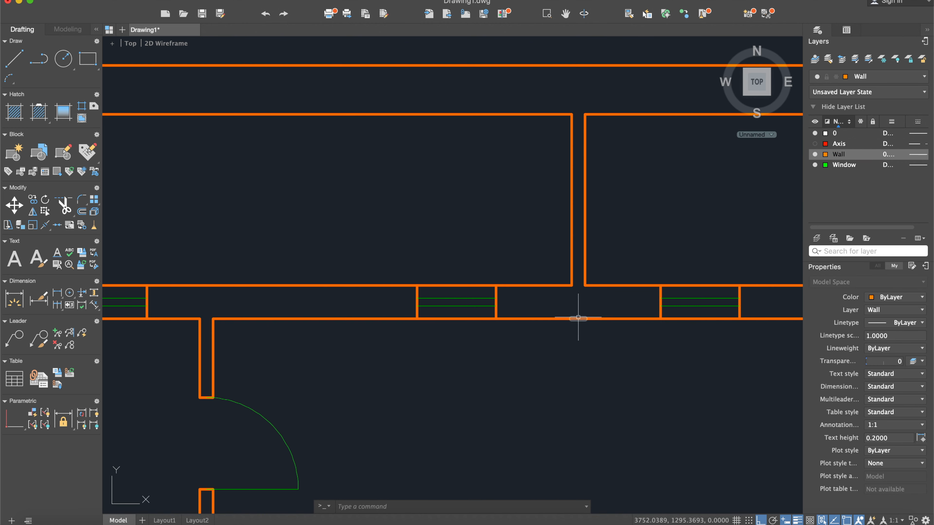
- Draw a vertical line 220 units long from the gap-closing line's midpoint down to the lower rooms' bottom wall line
{"action": "left_click", "coordinate": [576, 319]}
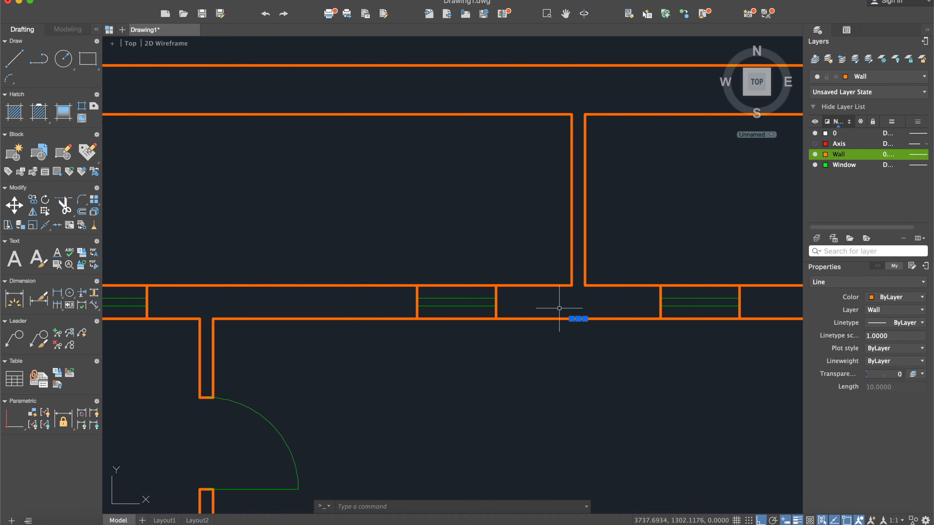
{"action": "left_click", "coordinate": [20, 67]}
{"action": "scroll", "coordinate": [588, 328], "scroll_direction": "up", "scroll_amount": 3}
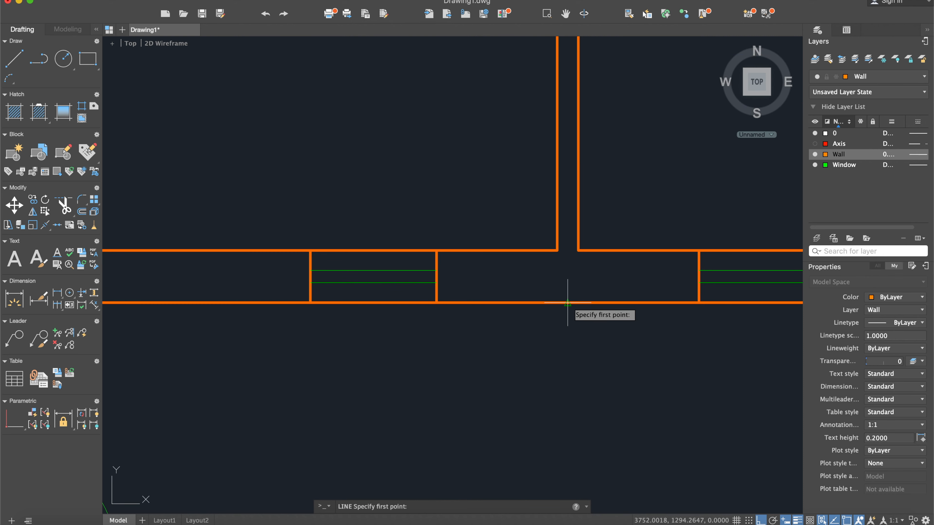
{"action": "left_click", "coordinate": [567, 303]}
{"action": "scroll", "coordinate": [571, 381], "scroll_direction": "down", "scroll_amount": 3}
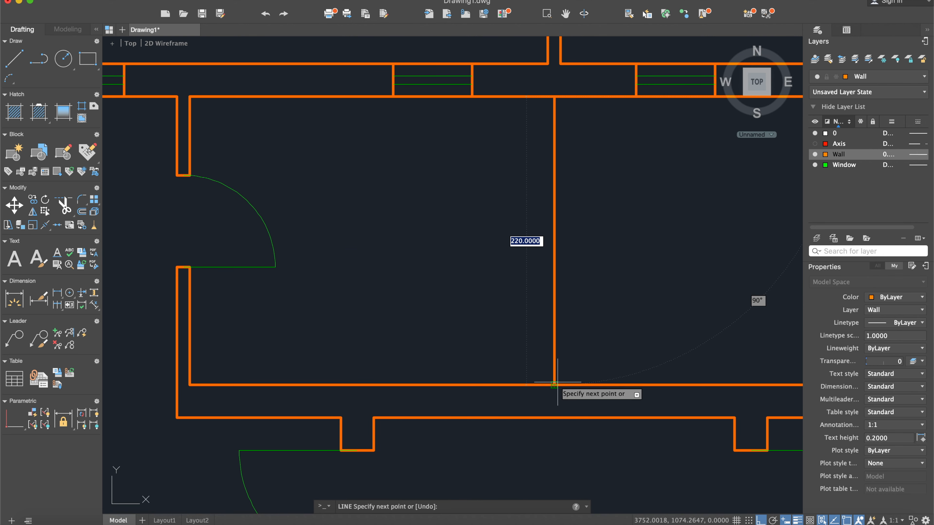
{"action": "left_click", "coordinate": [558, 383]}
{"action": "key", "text": "Return"}
- Offset the vertical centre line between the two lower rooms to both sides and delete the original line
{"action": "type", "text": "off"}
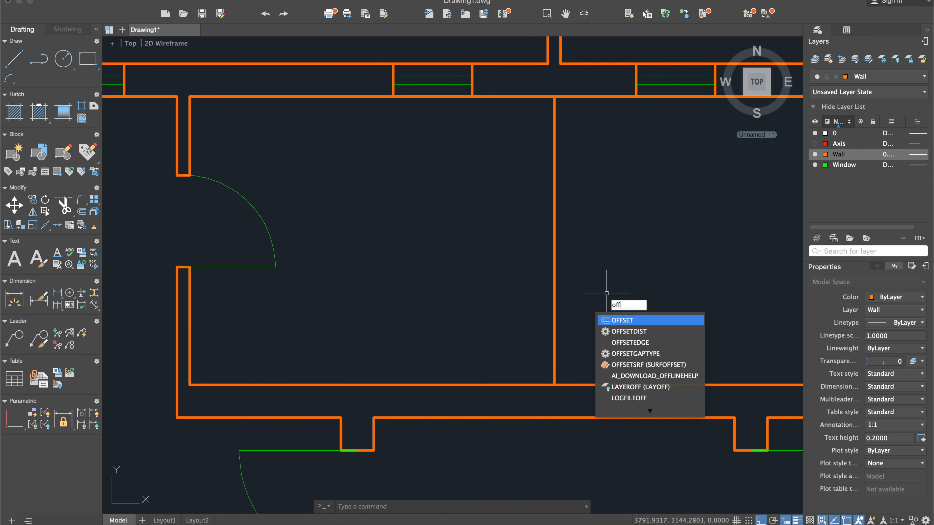
{"action": "key", "text": "Return"}
{"action": "key", "text": "Return"}
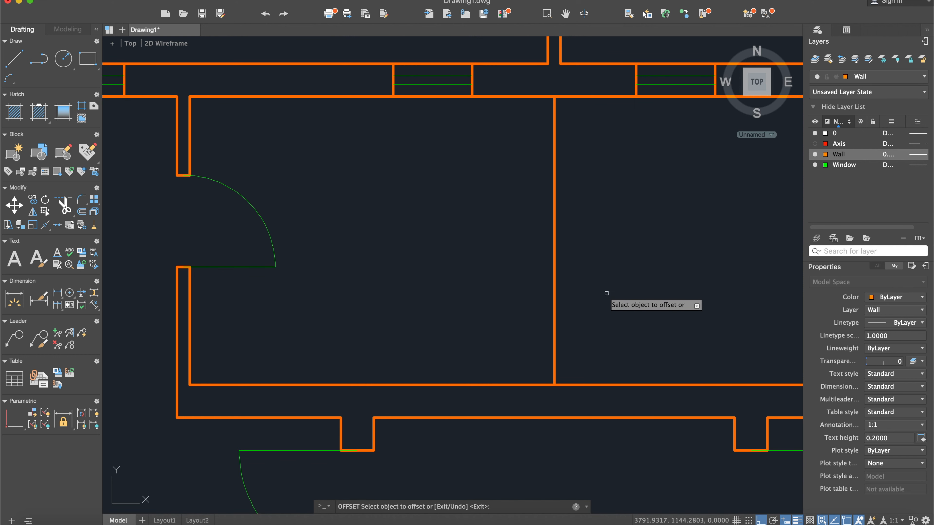
{"action": "left_click", "coordinate": [554, 297]}
{"action": "left_click", "coordinate": [583, 298]}
{"action": "left_click", "coordinate": [556, 297]}
{"action": "left_click", "coordinate": [540, 303]}
{"action": "key", "text": "Return"}
{"action": "left_click", "coordinate": [553, 208]}
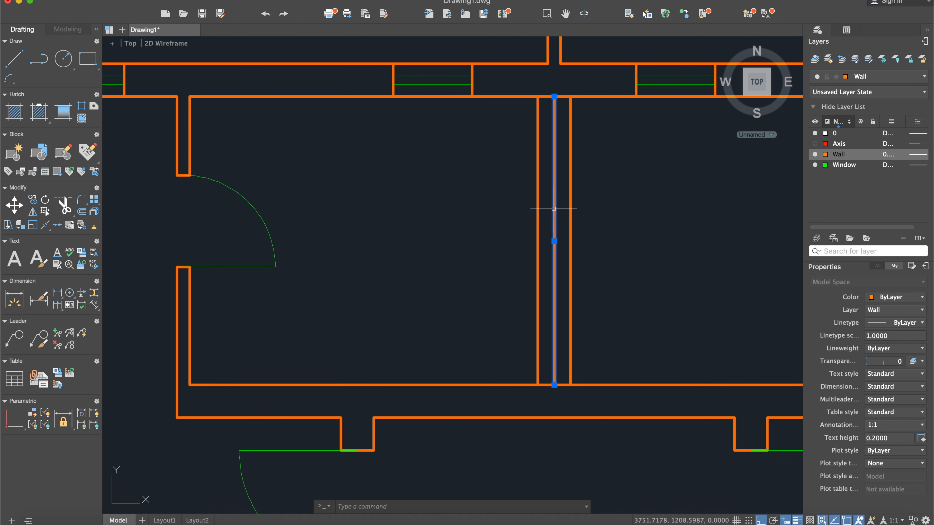
{"action": "key", "text": "Delete"}
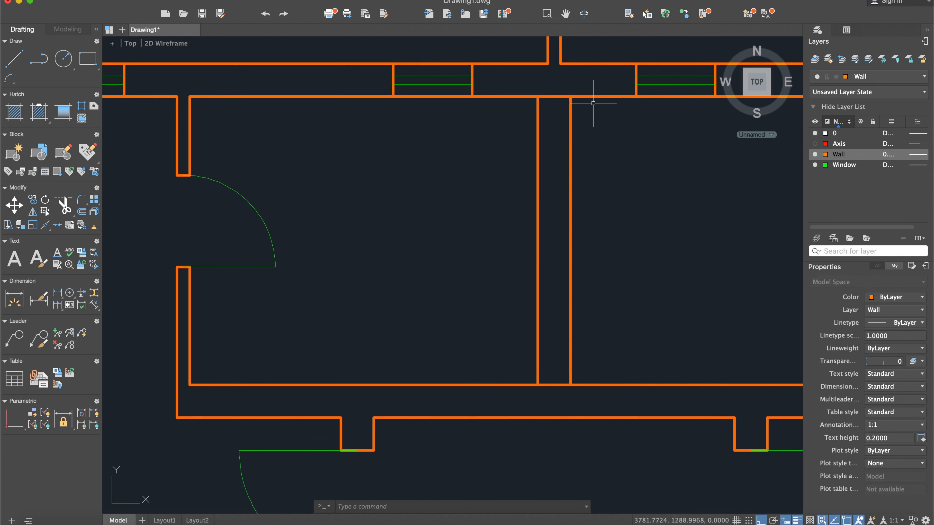
- Compare the centre partition walls with the scanned reference plan
{"action": "scroll", "coordinate": [576, 122], "scroll_direction": "up", "scroll_amount": 4}
{"action": "scroll", "coordinate": [567, 157], "scroll_direction": "down", "scroll_amount": 10}
{"action": "middle_click_drag", "start_coordinate": [413, 228], "coordinate": [525, 268]}
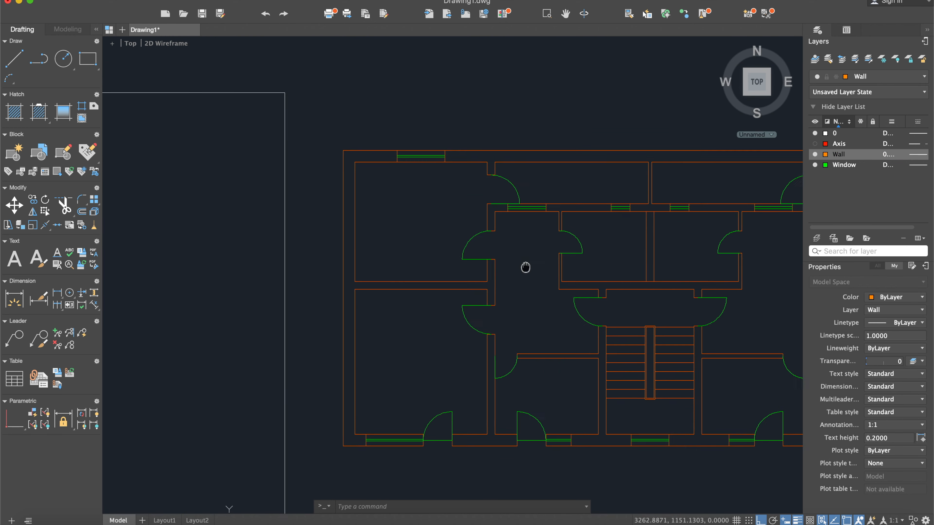
{"action": "scroll", "coordinate": [526, 267], "scroll_direction": "down", "scroll_amount": 2}
{"action": "scroll", "coordinate": [525, 269], "scroll_direction": "down", "scroll_amount": 2}
{"action": "scroll", "coordinate": [277, 272], "scroll_direction": "up", "scroll_amount": 6}
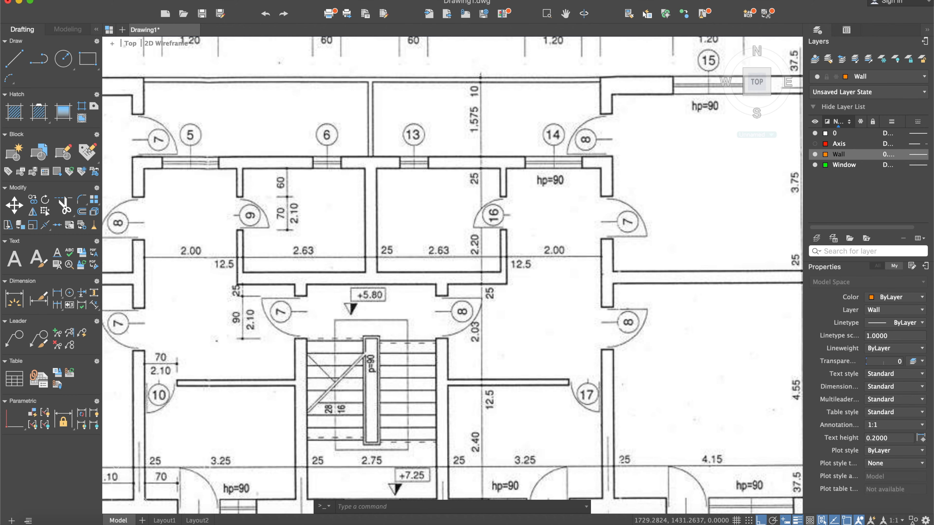
{"action": "left_click", "coordinate": [14, 58]}
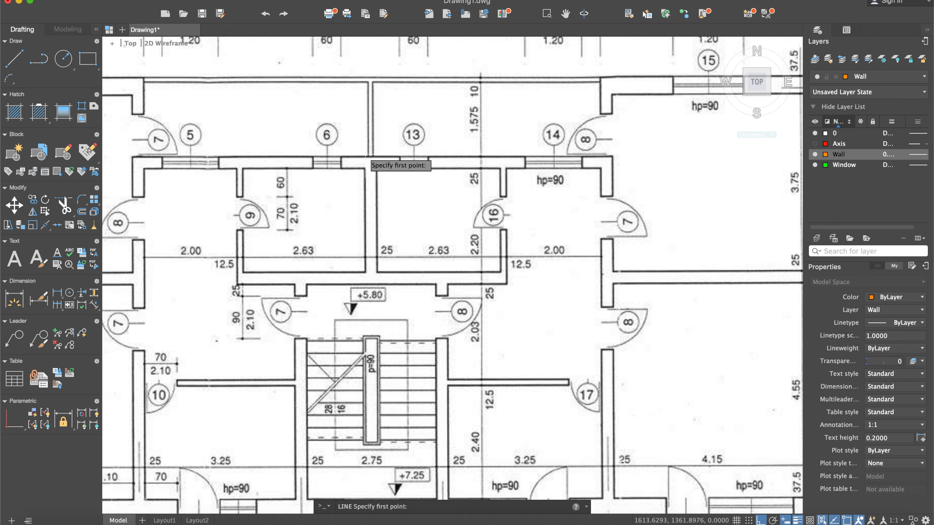
{"action": "scroll", "coordinate": [529, 263], "scroll_direction": "down", "scroll_amount": 6}
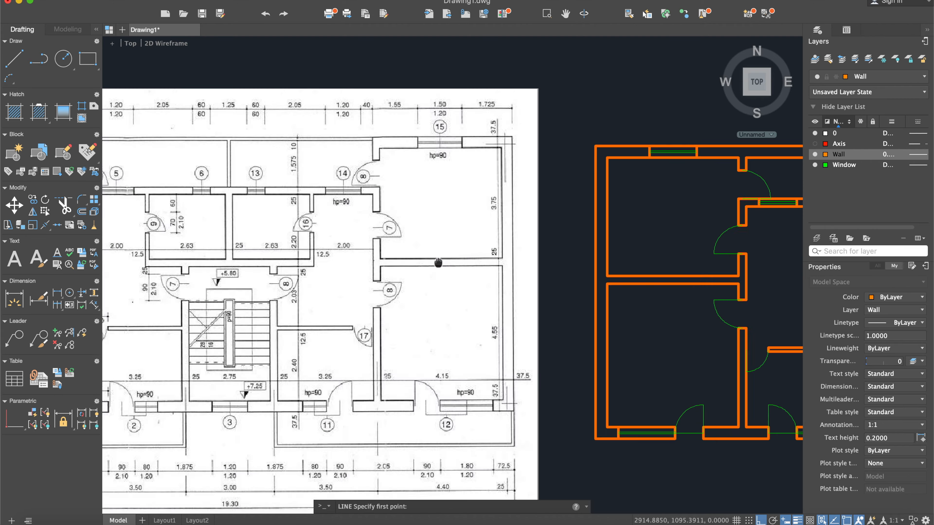
{"action": "scroll", "coordinate": [608, 261], "scroll_direction": "up", "scroll_amount": 8}
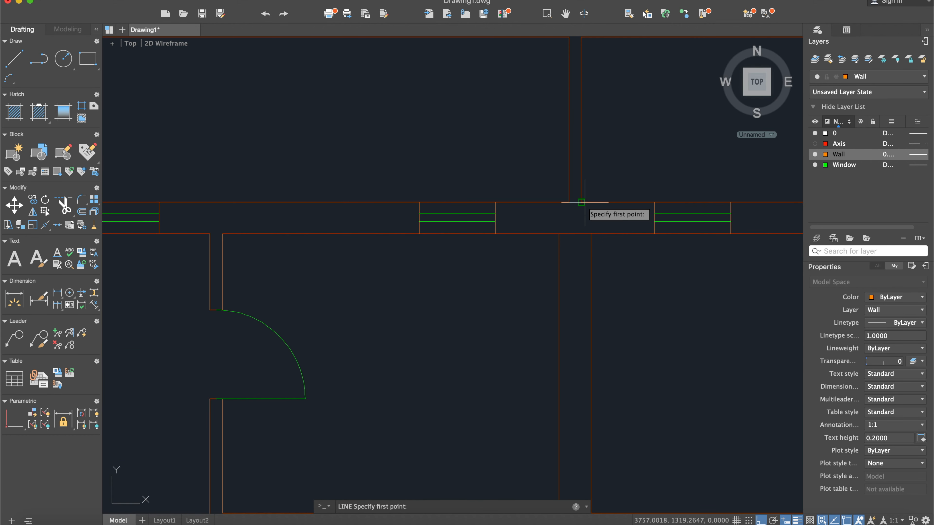
{"action": "key", "text": "Escape"}
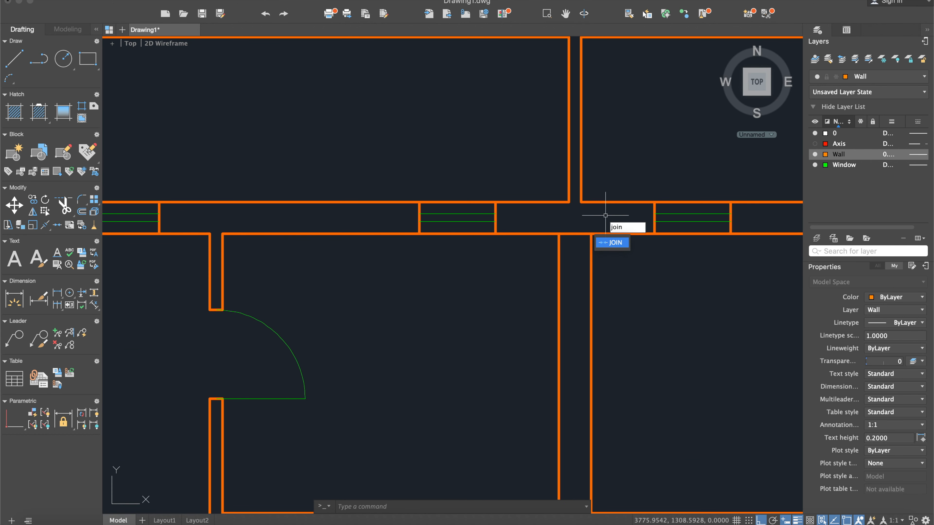
- Join the two segments of the horizontal wall's upper edge across the gap below the upper centre partition
{"action": "key", "text": "Return"}
{"action": "left_click", "coordinate": [590, 202]}
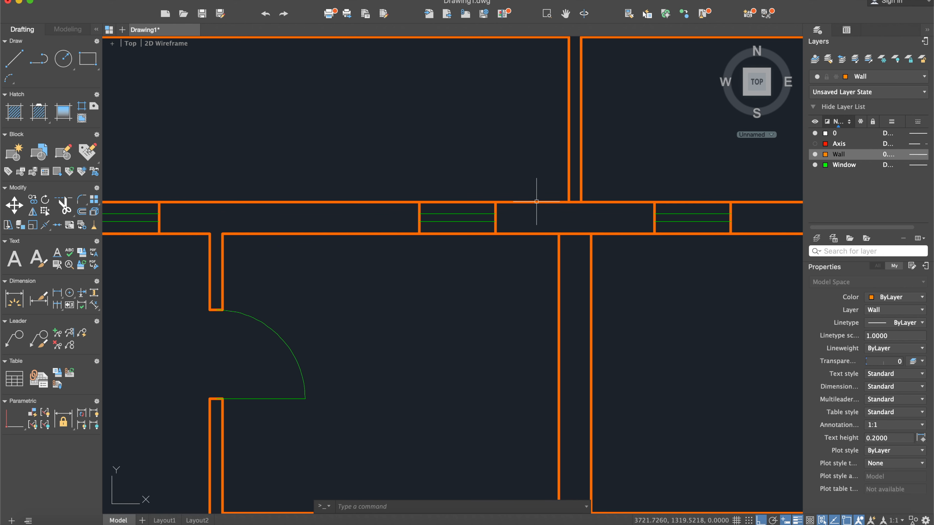
- Trim the horizontal wall lines between the lower centre partition's faces at both ends and delete the leftover short segment
{"action": "middle_click_drag", "start_coordinate": [652, 297], "coordinate": [635, 246]}
{"action": "type", "text": "trim"}
{"action": "key", "text": "Return"}
{"action": "left_click", "coordinate": [691, 502]}
{"action": "left_click", "coordinate": [454, 107]}
{"action": "key", "text": "Return"}
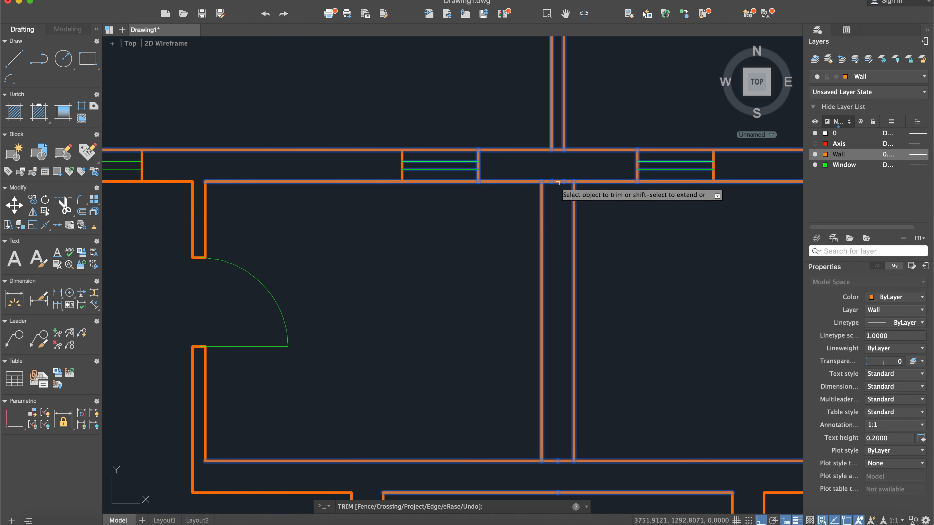
{"action": "left_click", "coordinate": [569, 182]}
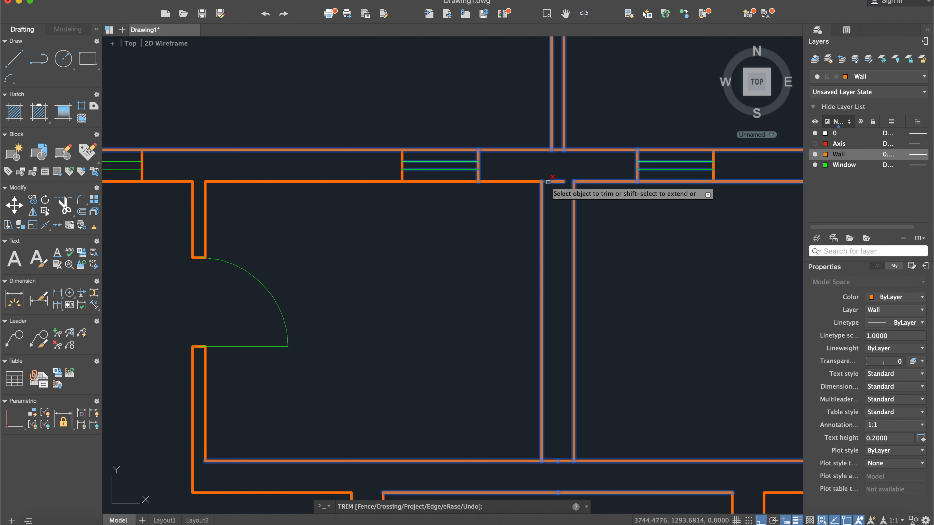
{"action": "left_click", "coordinate": [548, 181]}
{"action": "left_click", "coordinate": [563, 462]}
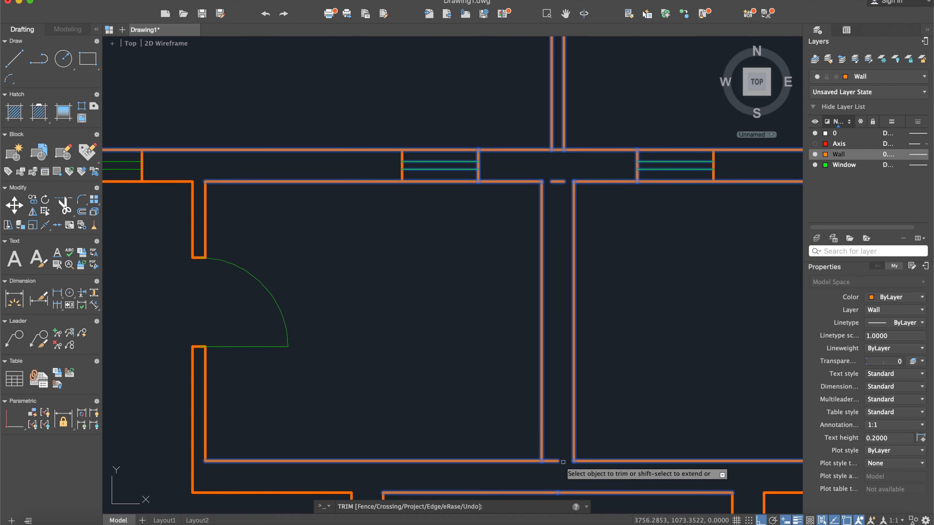
{"action": "left_click", "coordinate": [553, 461]}
{"action": "key", "text": "Return"}
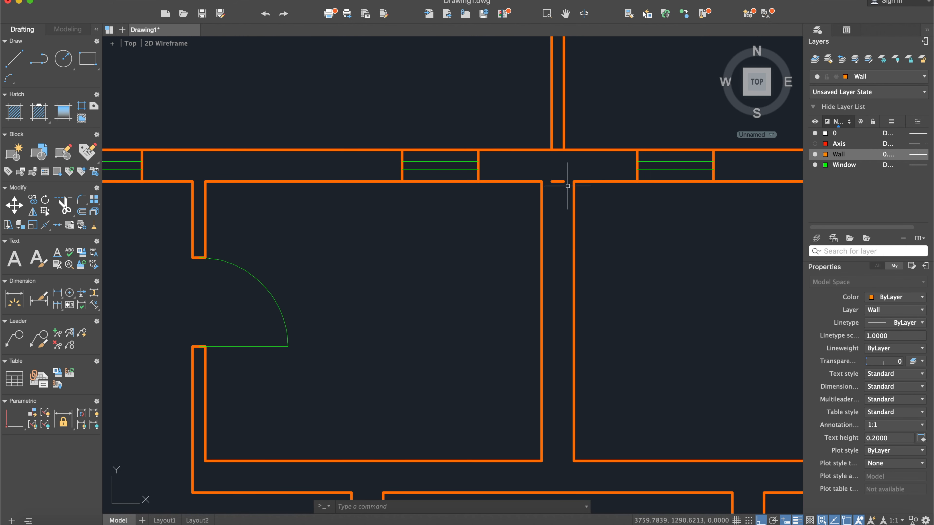
{"action": "left_click", "coordinate": [561, 182]}
{"action": "key", "text": "Escape"}
- Check the corrected centre walls and the whole mirrored floor plan against the scanned reference
{"action": "scroll", "coordinate": [561, 182], "scroll_direction": "down", "scroll_amount": 6}
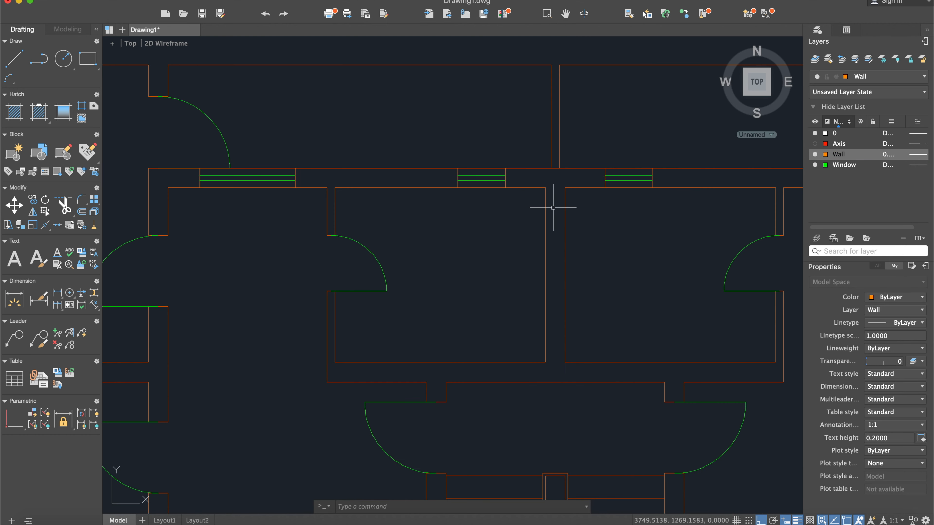
{"action": "scroll", "coordinate": [549, 214], "scroll_direction": "down", "scroll_amount": 2}
{"action": "mouse_move", "coordinate": [512, 235]}
{"action": "middle_mouse_down"}
{"action": "mouse_move", "coordinate": [495, 261]}
{"action": "mouse_move", "coordinate": [545, 276]}
{"action": "middle_mouse_up"}
{"action": "middle_click_drag", "start_coordinate": [468, 327], "coordinate": [540, 353]}
{"action": "scroll", "coordinate": [538, 353], "scroll_direction": "down", "scroll_amount": 2}
{"action": "scroll", "coordinate": [352, 323], "scroll_direction": "up", "scroll_amount": 2}
{"action": "scroll", "coordinate": [357, 324], "scroll_direction": "up", "scroll_amount": 2}
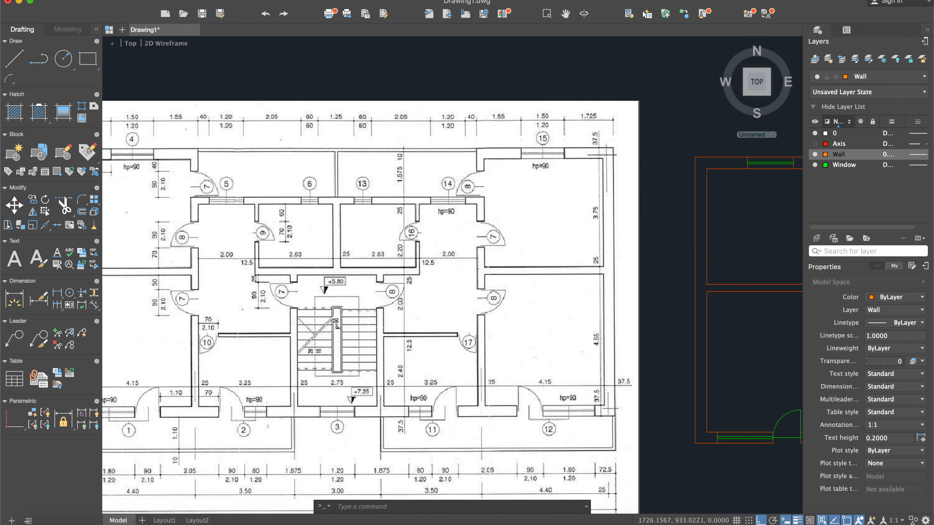
{"action": "middle_click_drag", "start_coordinate": [593, 328], "coordinate": [533, 313]}
{"action": "scroll", "coordinate": [553, 318], "scroll_direction": "down", "scroll_amount": 2}
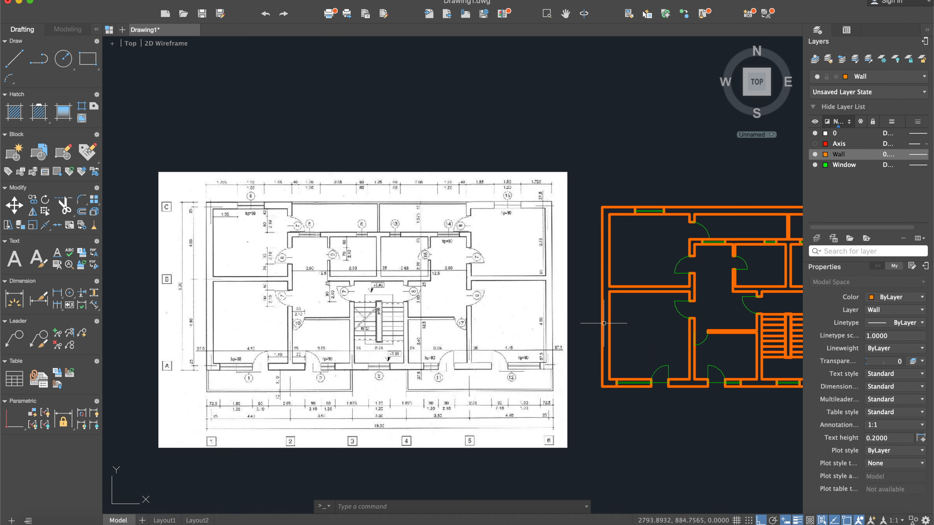
{"action": "scroll", "coordinate": [604, 324], "scroll_direction": "down", "scroll_amount": 2}
{"action": "middle_click_drag", "start_coordinate": [681, 332], "coordinate": [592, 316]}
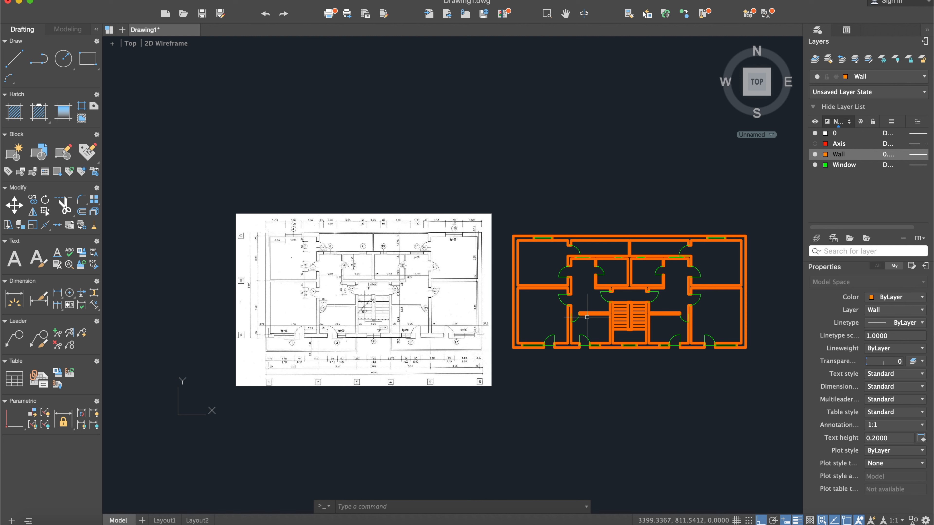